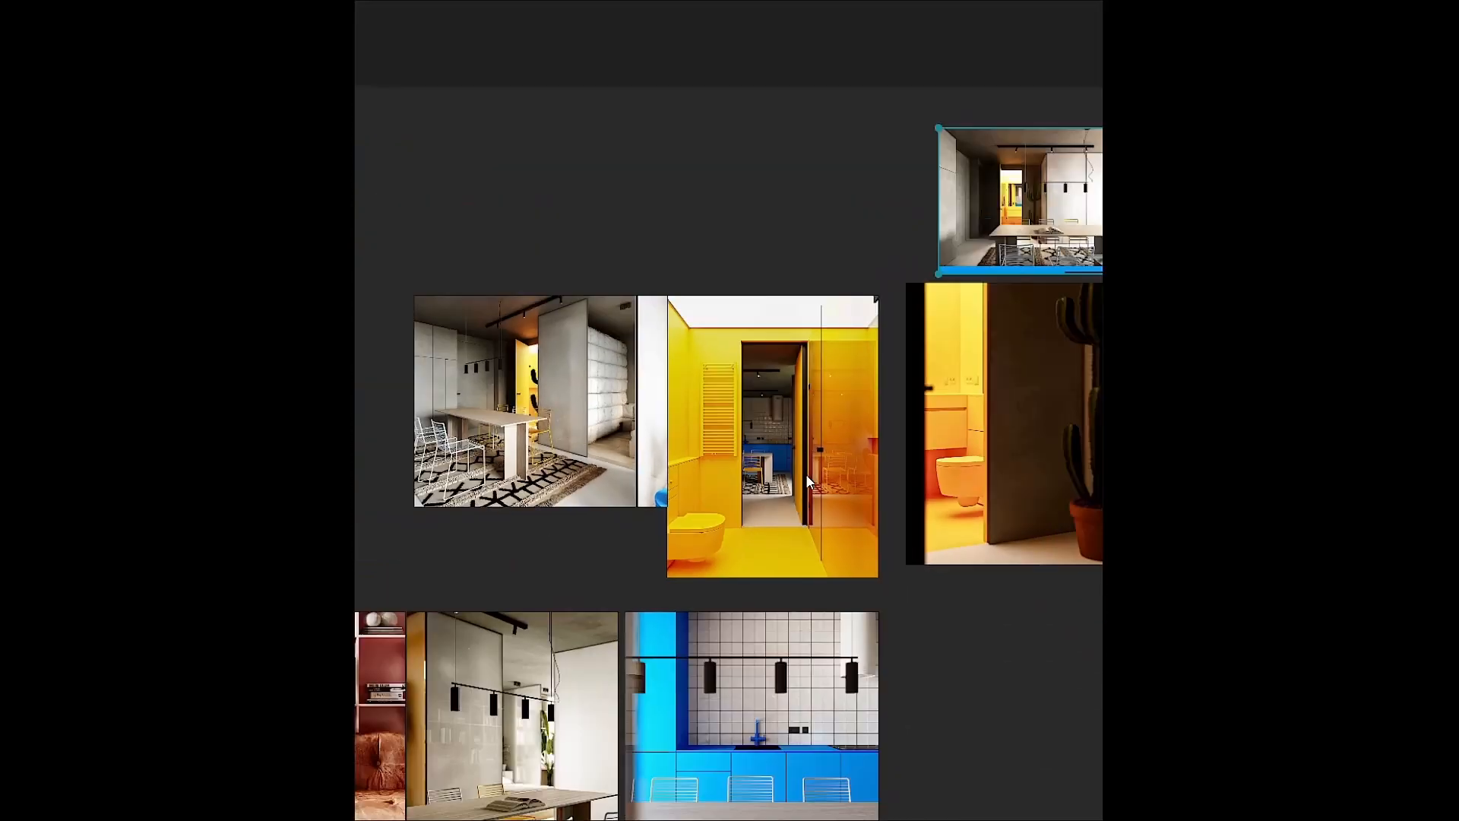
Examine the interior reference images, focusing on the yellow bathroom with its wall-hung toilet, half-height ledge and doorway view
middle_drag(782, 497, 691, 503)
scroll(826, 436, up, 6)
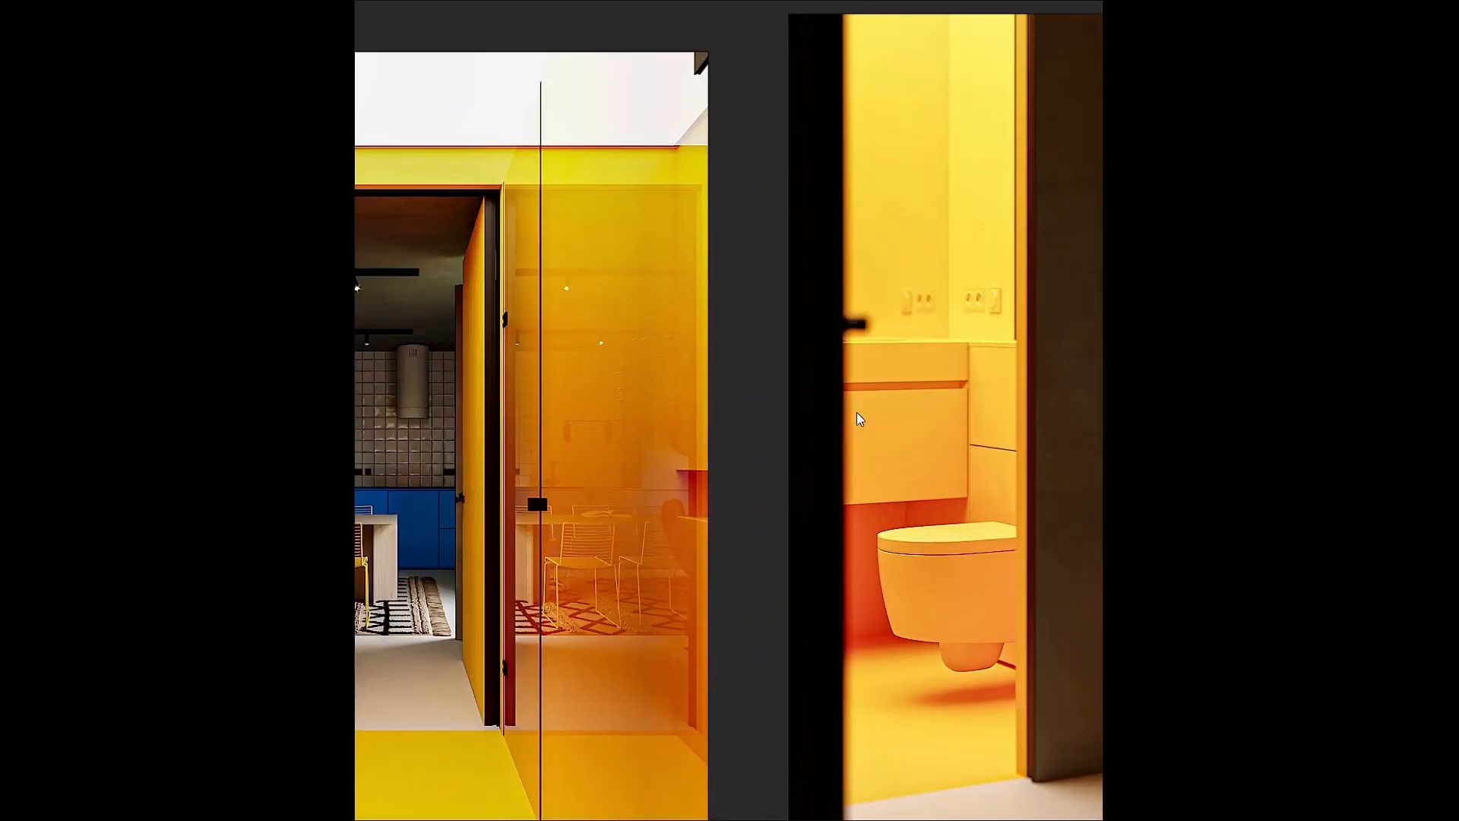
middle_drag(926, 389, 940, 541)
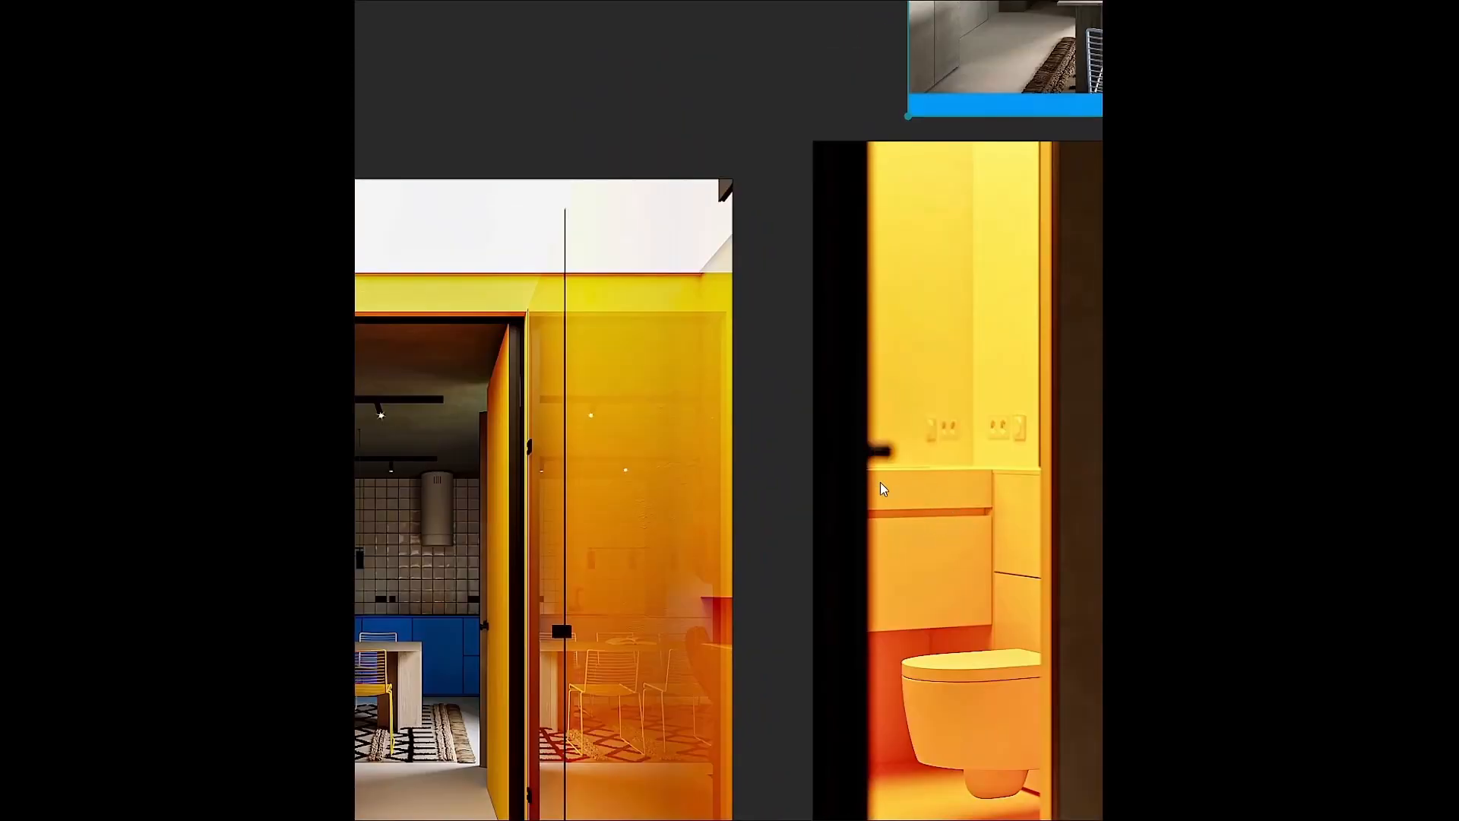
scroll(942, 334, down, 5)
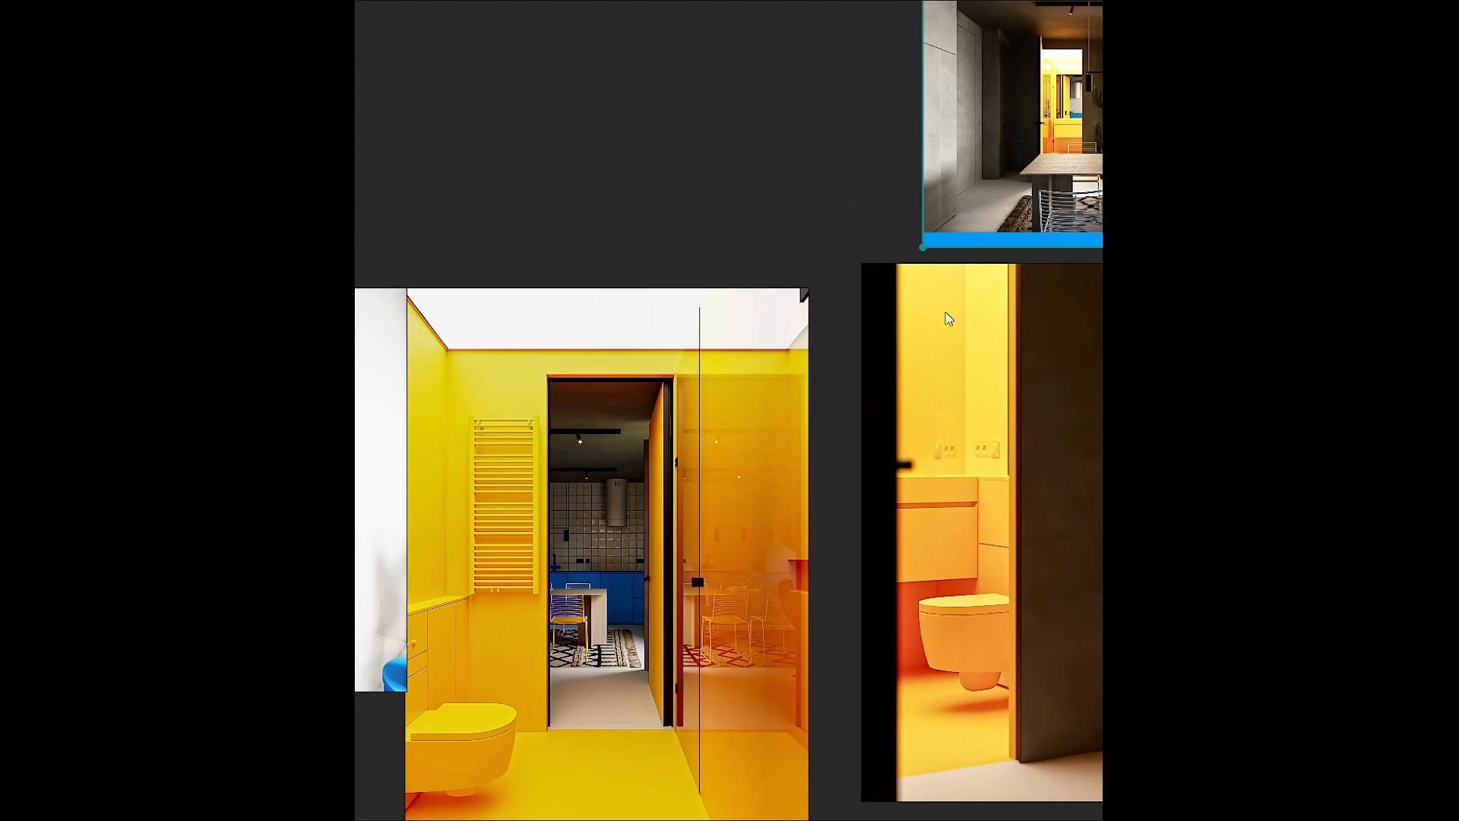
scroll(941, 377, down, 5)
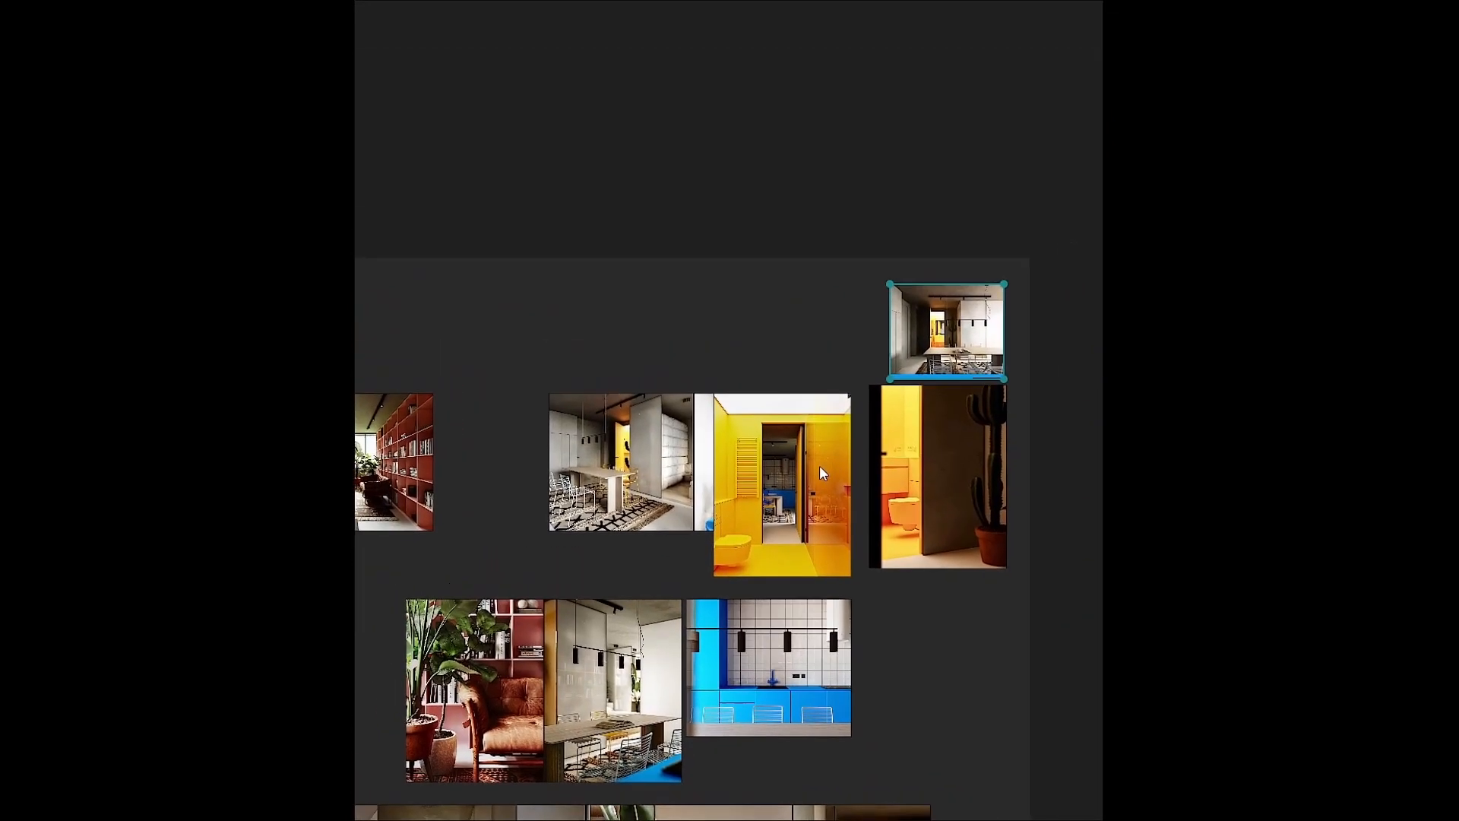
scroll(892, 337, up, 10)
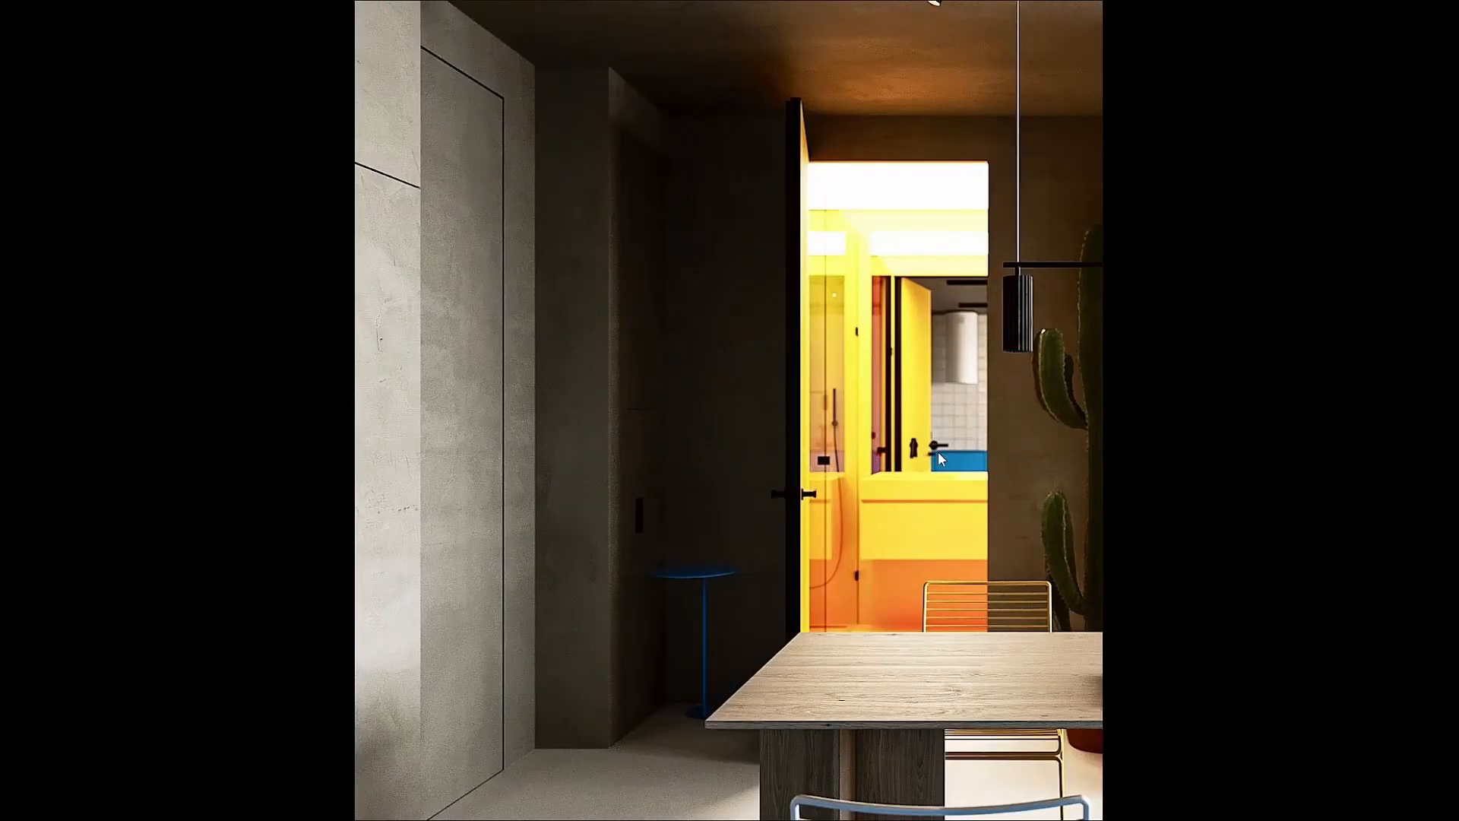
scroll(906, 445, up, 2)
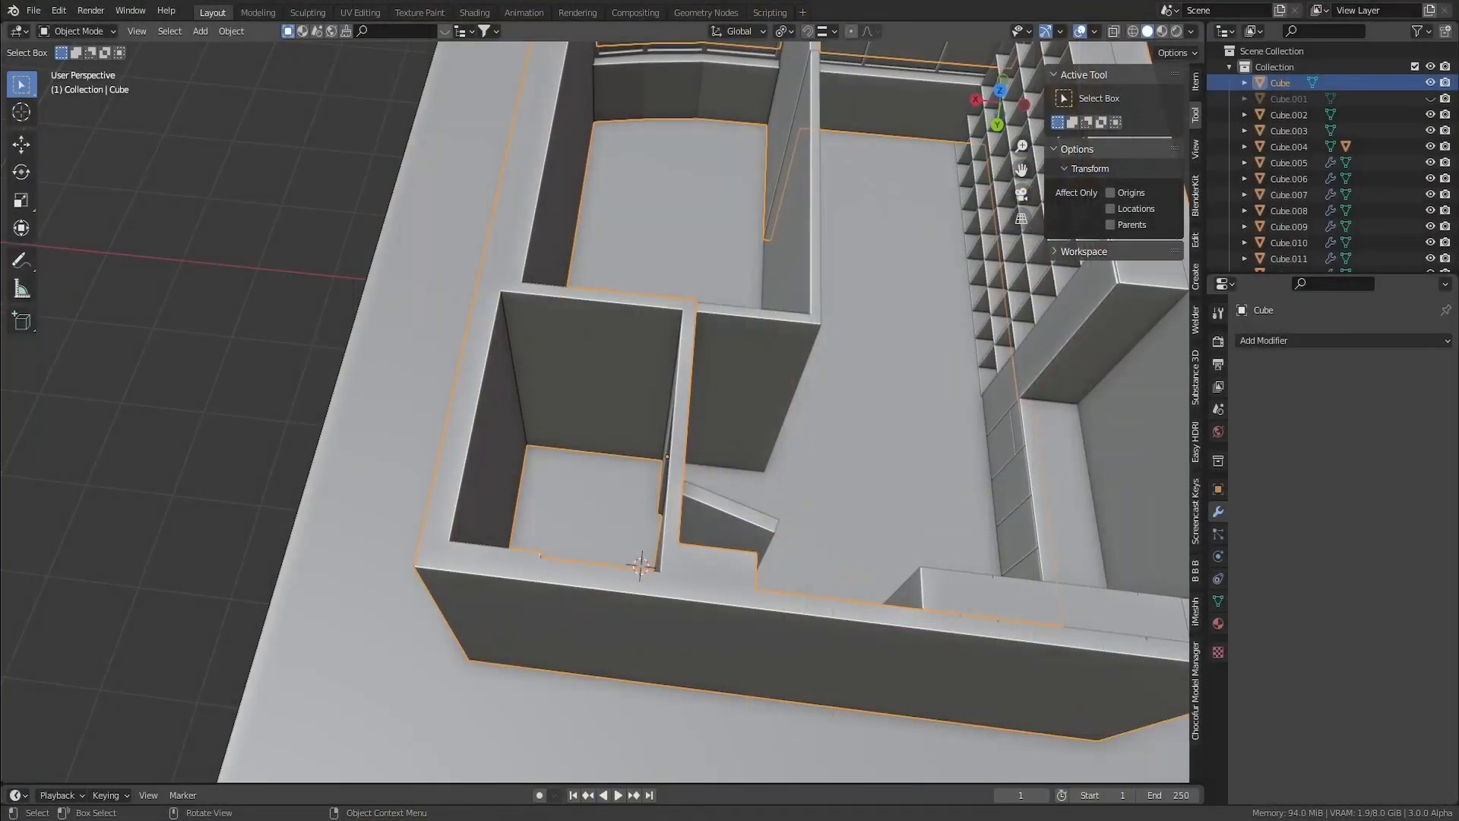
Add one centred horizontal loop cut around the inner walls of the small bathroom in the apartment wall mesh
middle_drag(562, 426, 631, 348)
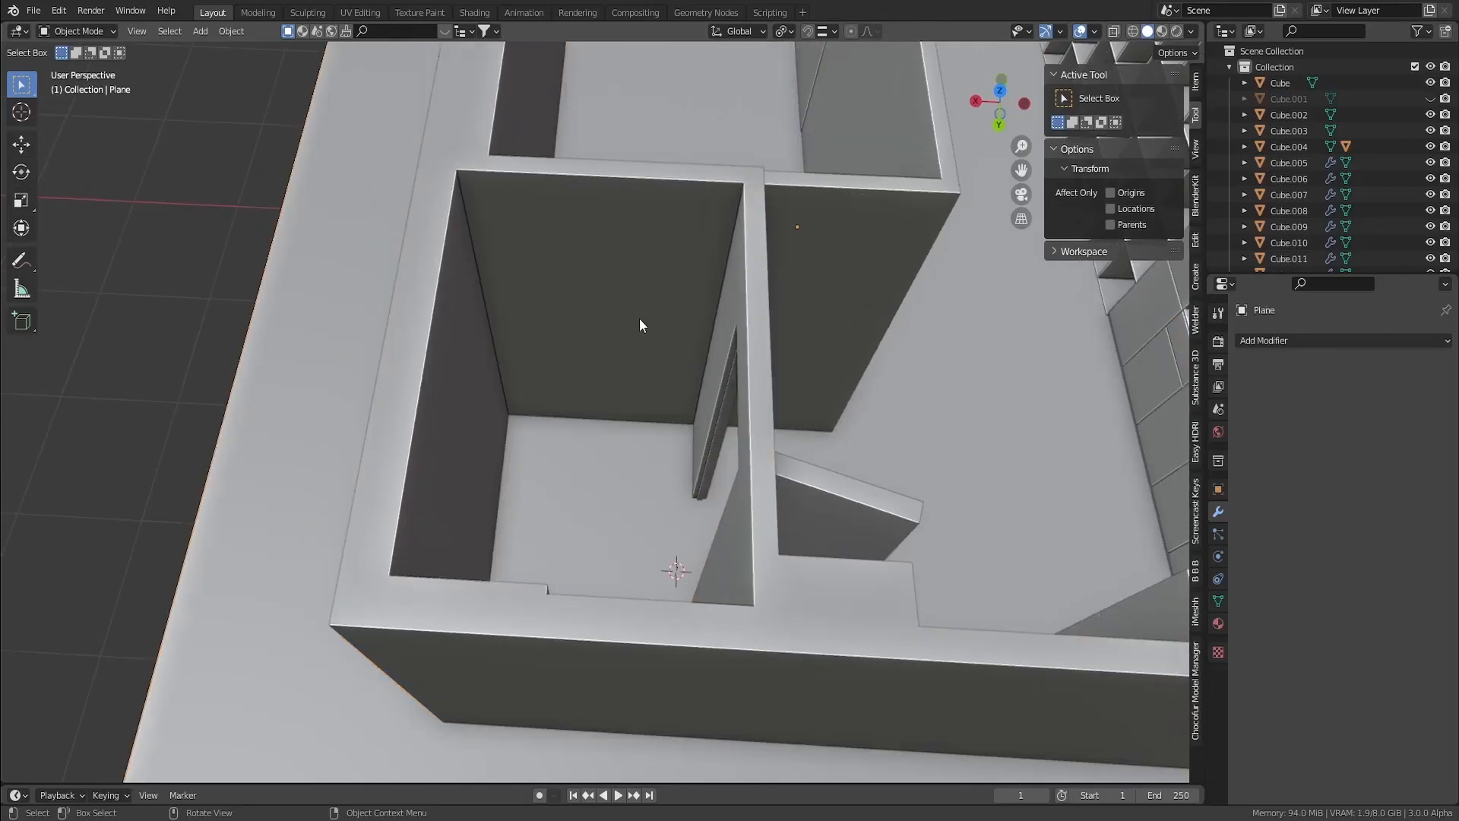
shift+click(640, 318)
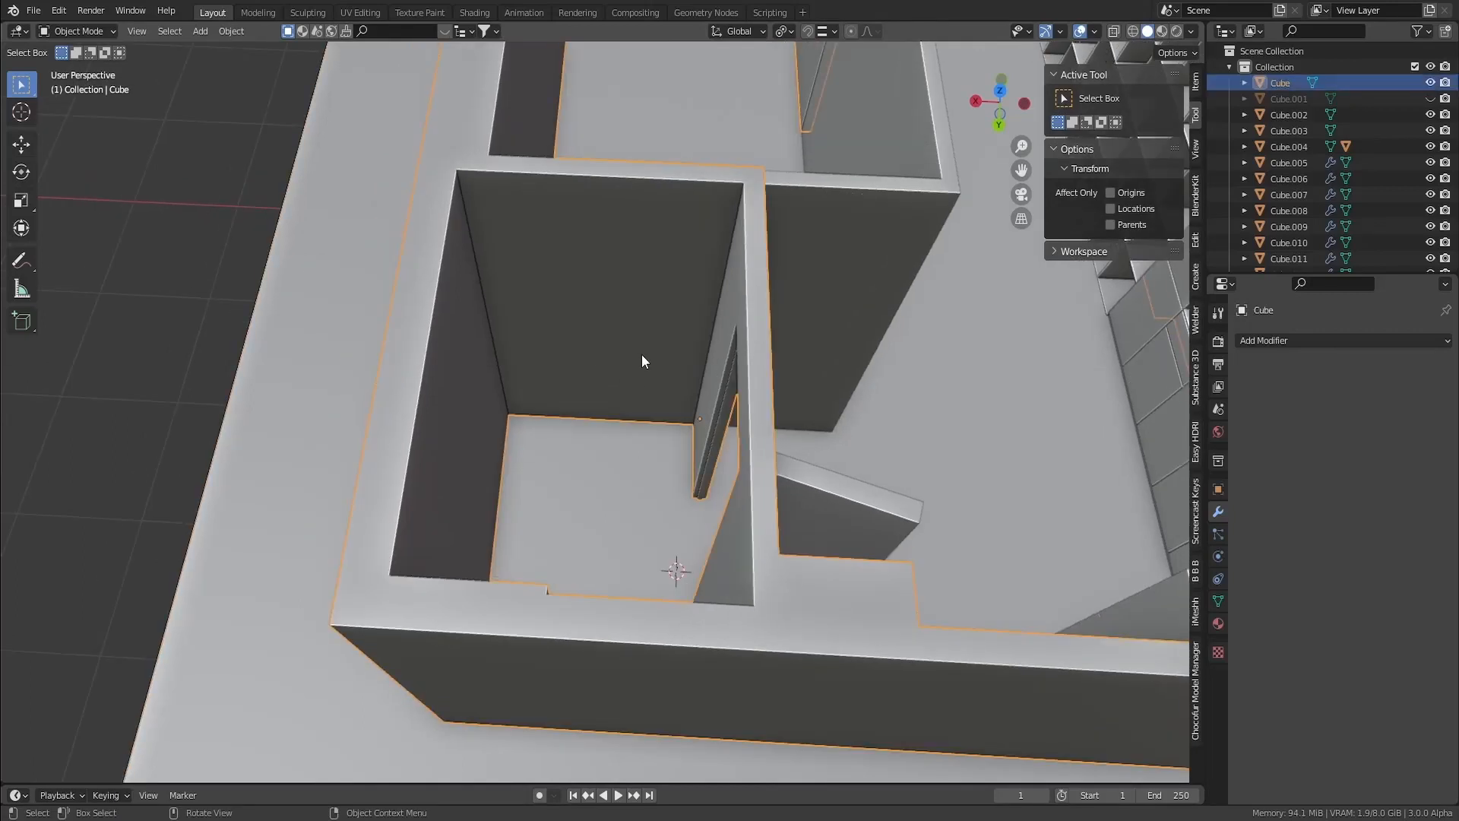
key(Tab)
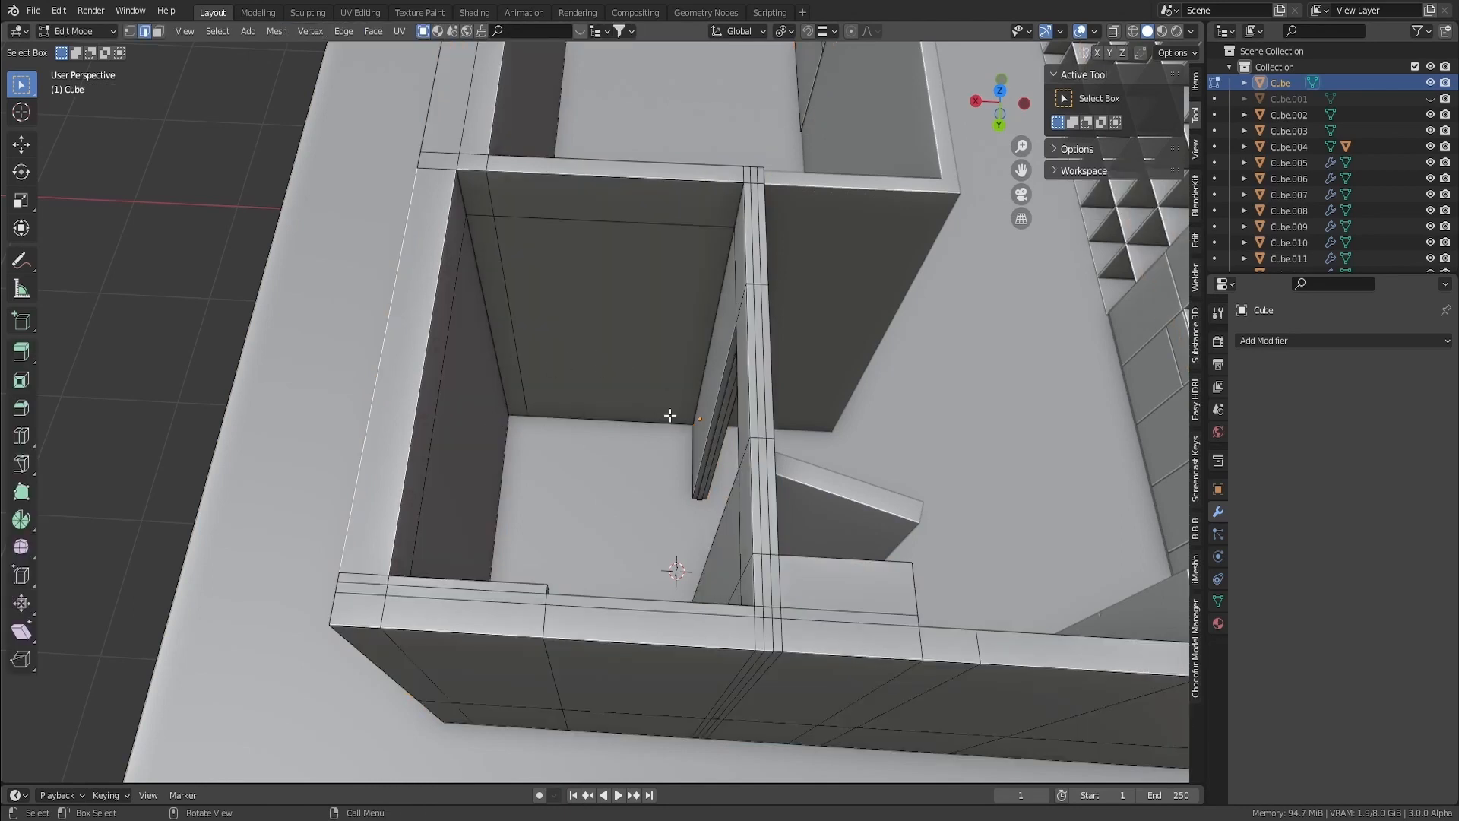
key(ctrl+r)
click(534, 358)
right_click(532, 354)
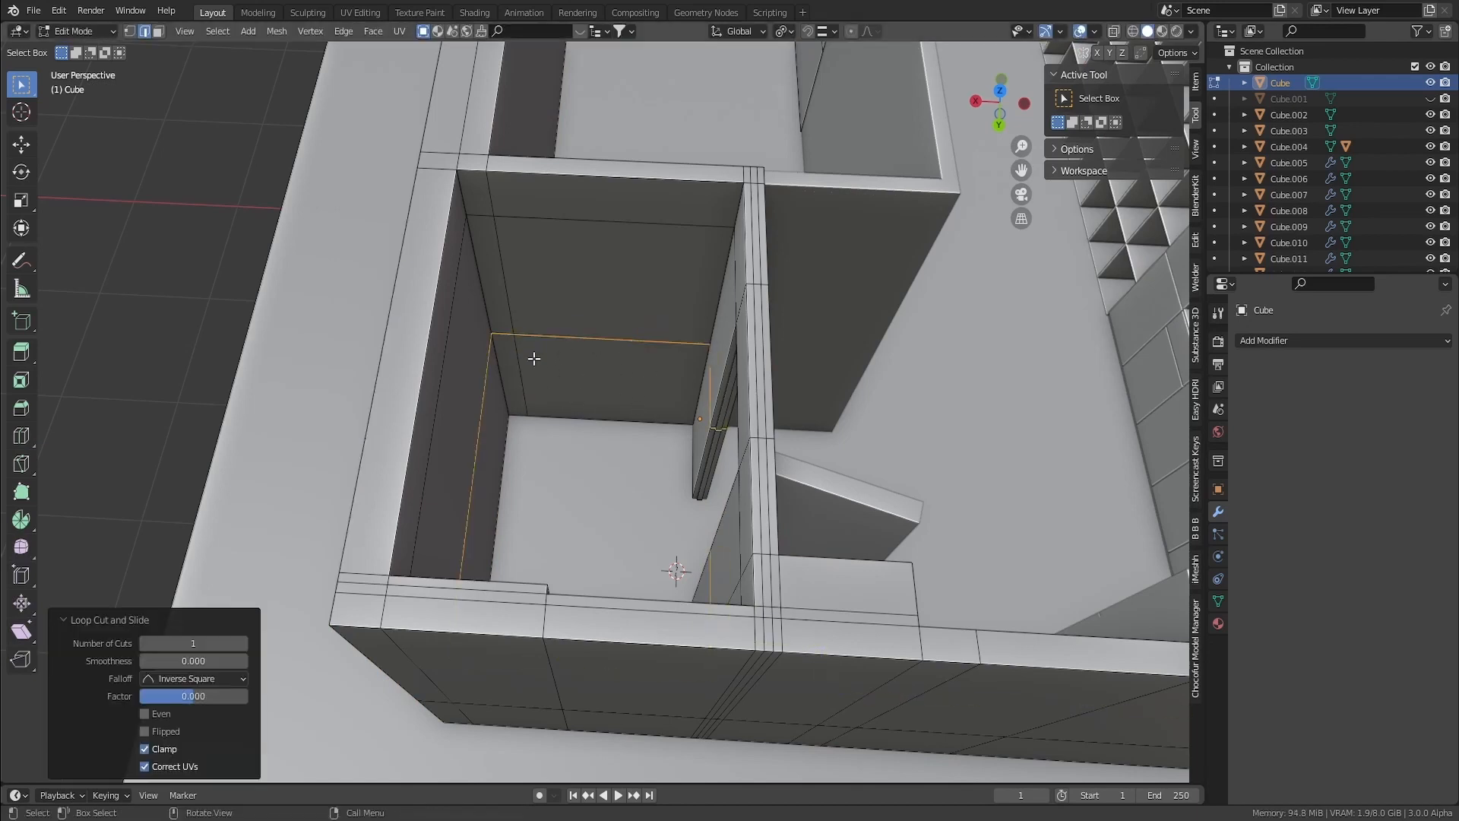
Duplicate the two lower faces of the bathroom's back wall in place and separate them into their own object
key(3)
click(561, 354)
shift+click(512, 358)
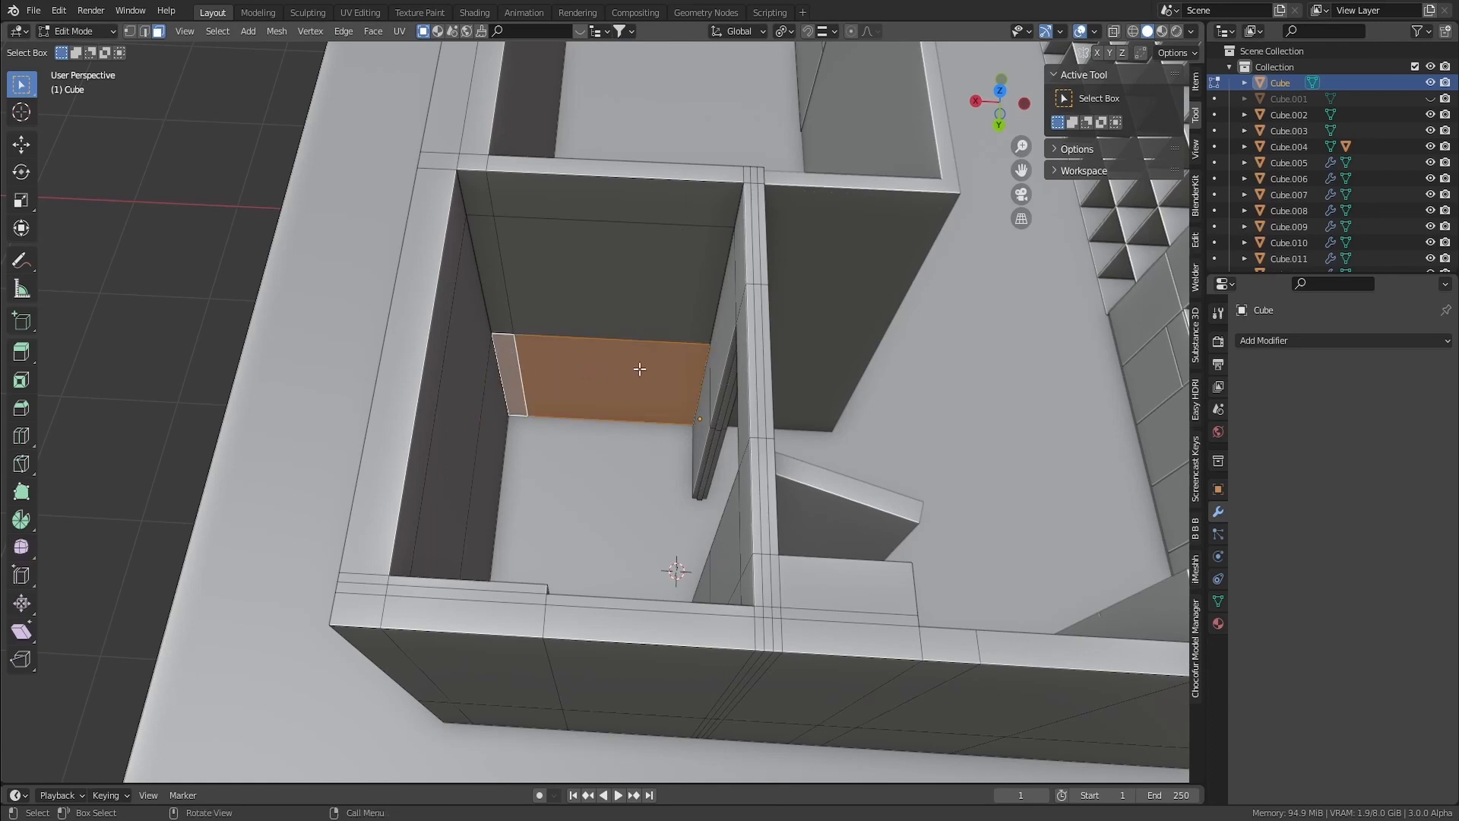
key(shift+d)
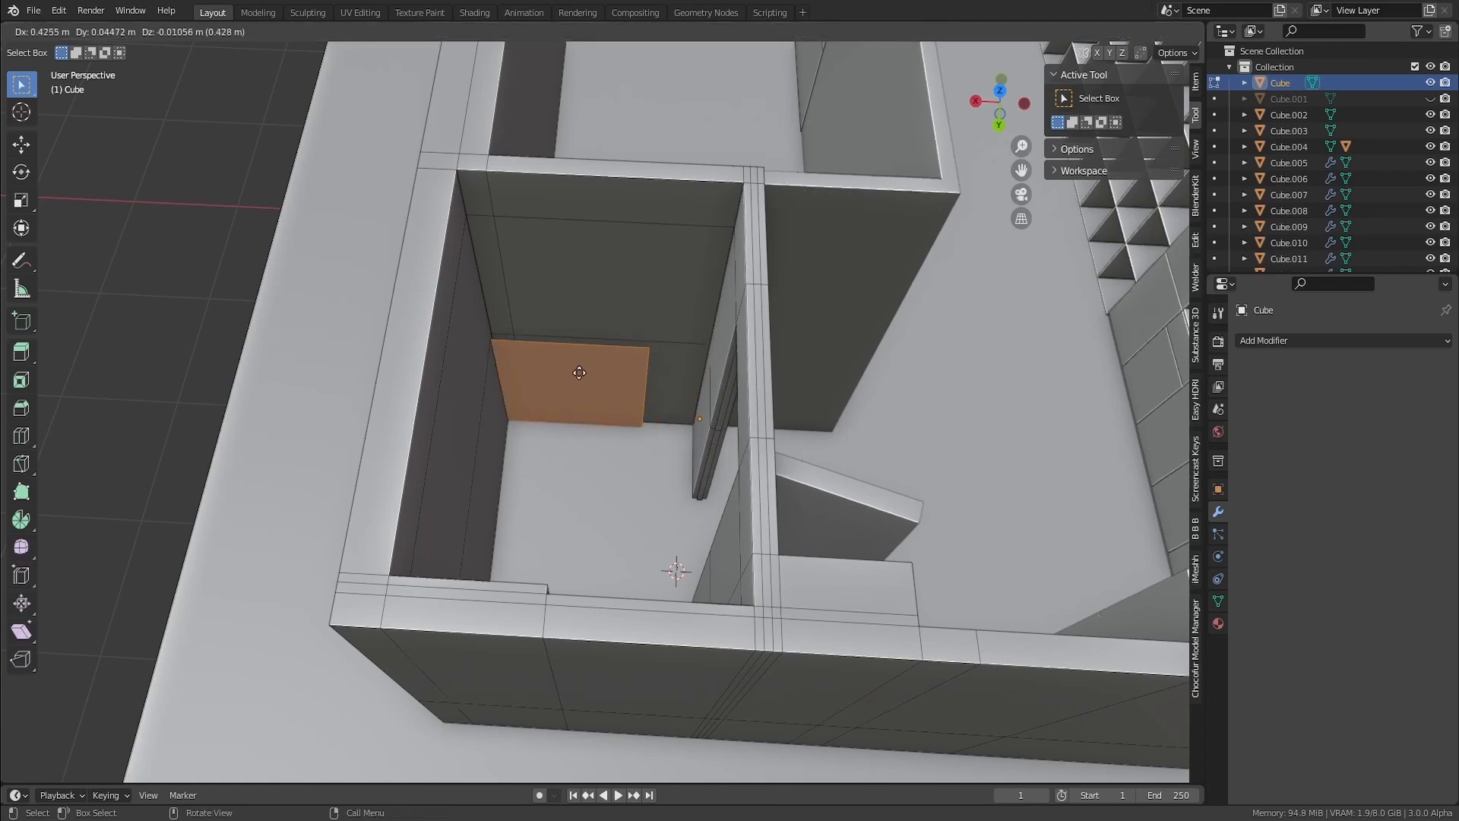
right_click(585, 367)
key(p)
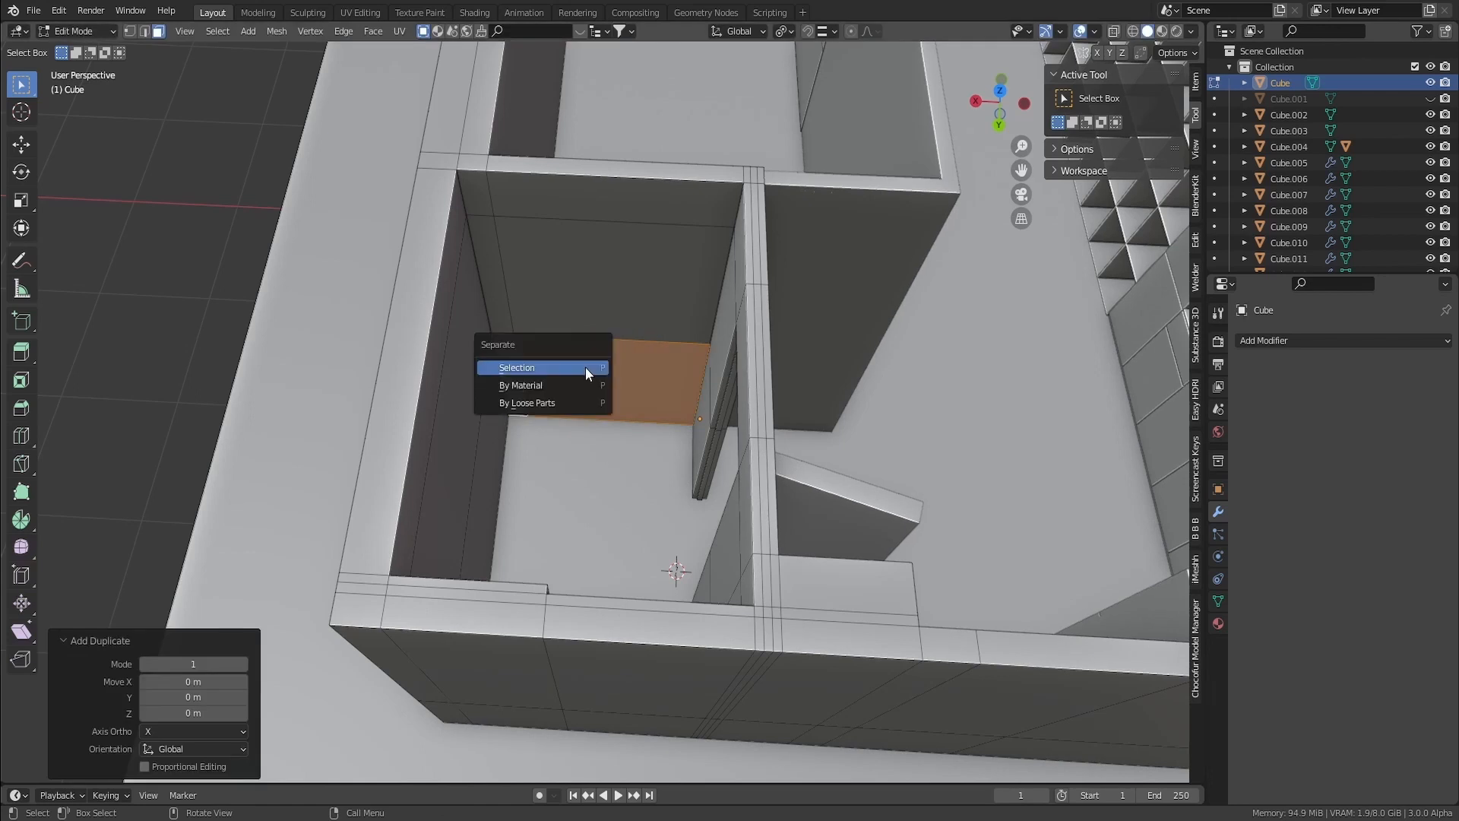
click(585, 368)
key(Tab)
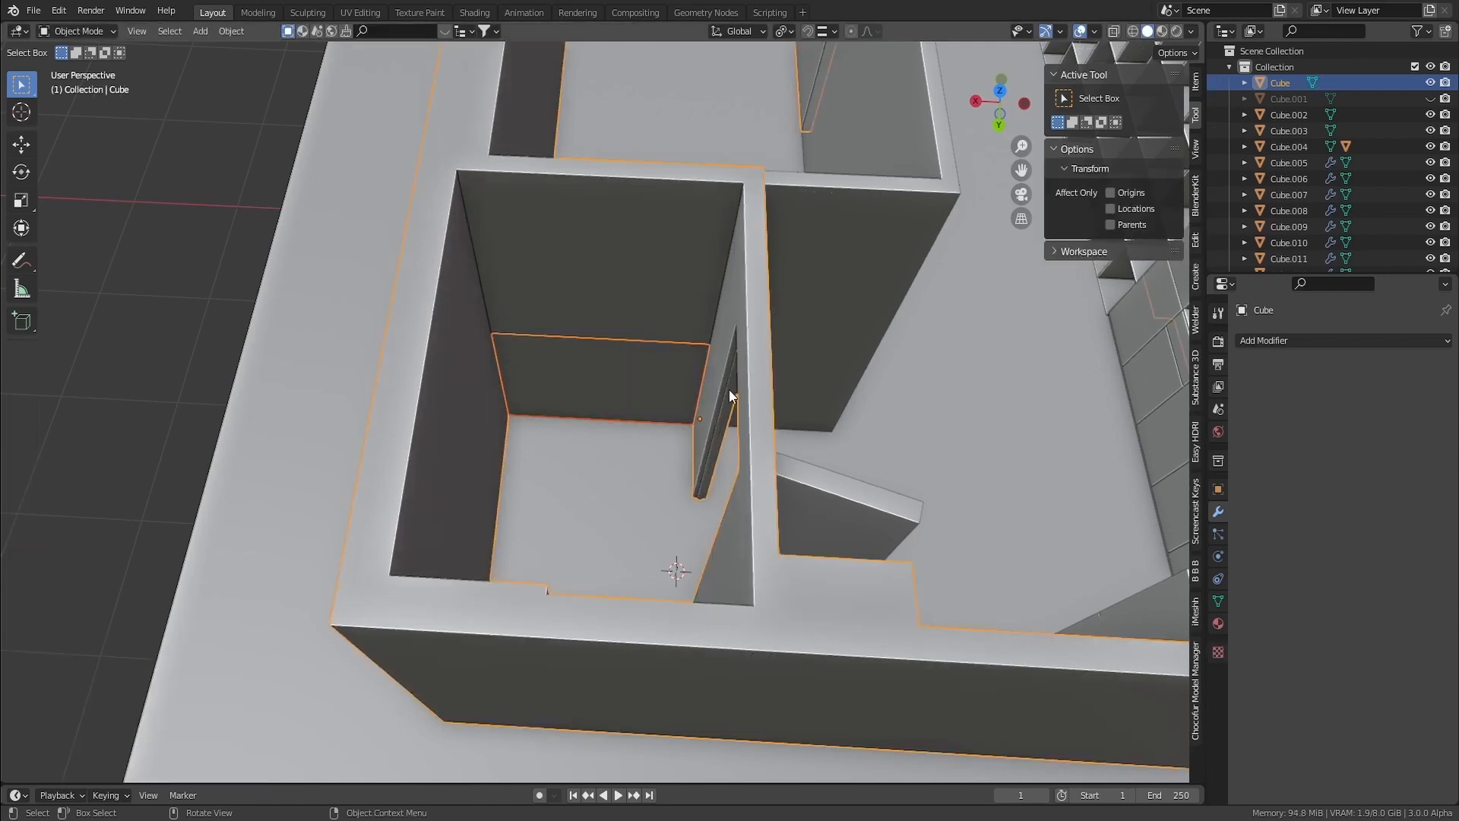
Enable the Screencast Keys overlay and set its display colour to black
click(1196, 517)
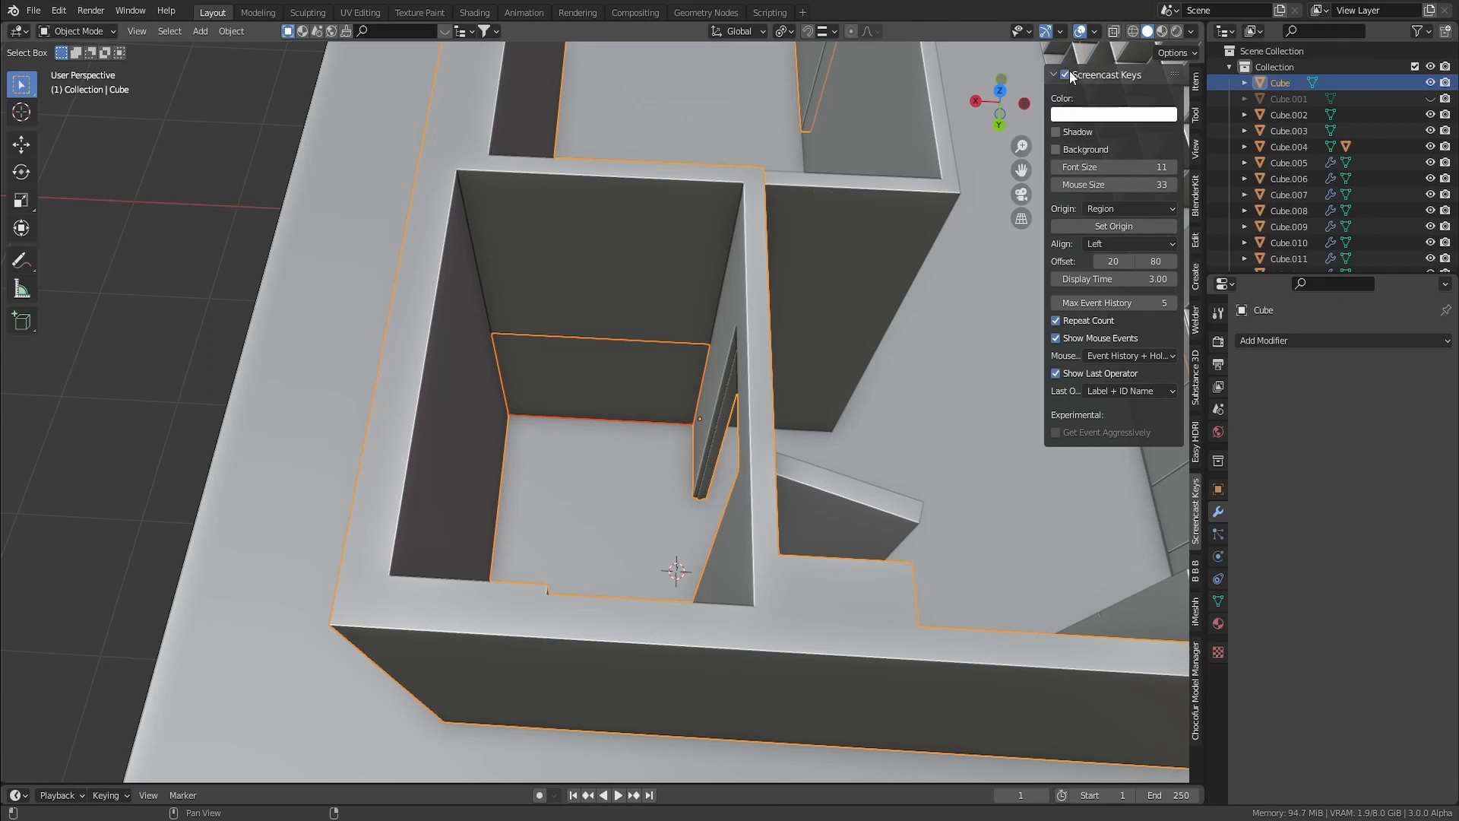
click(1095, 114)
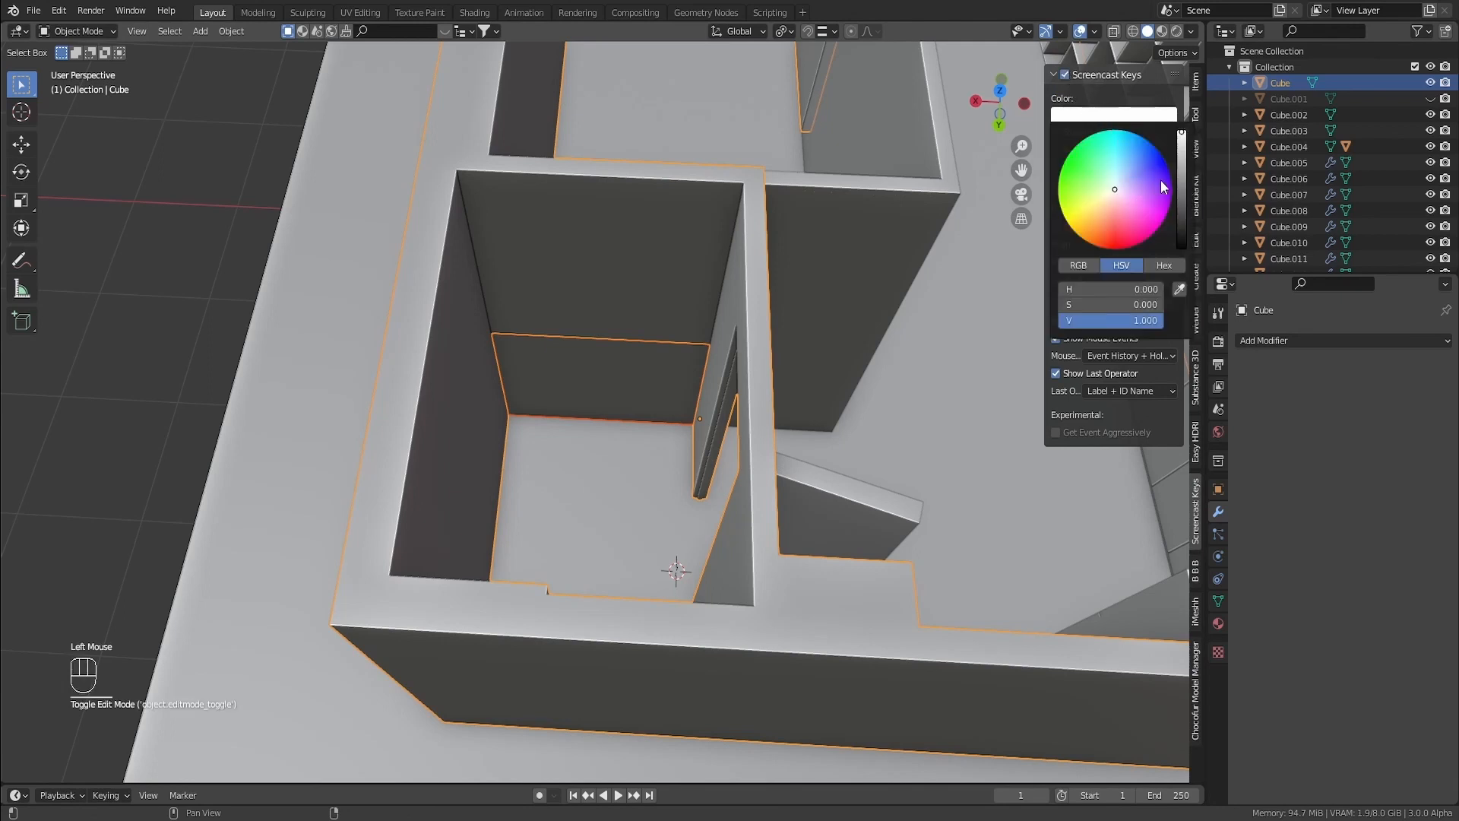
drag(1182, 162, 1181, 247)
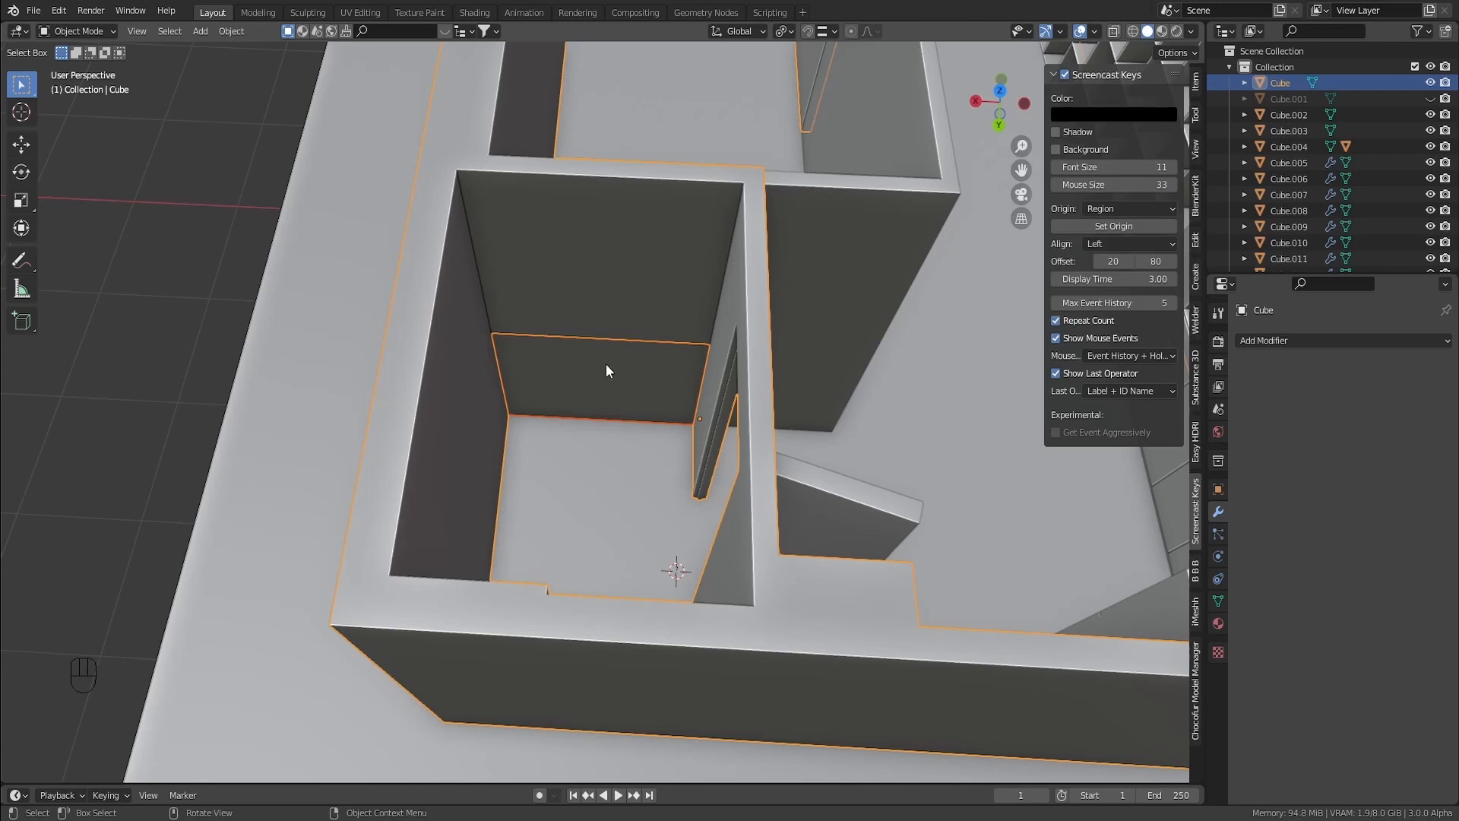
Set the origin of the separated lower wall panel to its geometry
click(585, 375)
shift+middle_drag(587, 380, 598, 379)
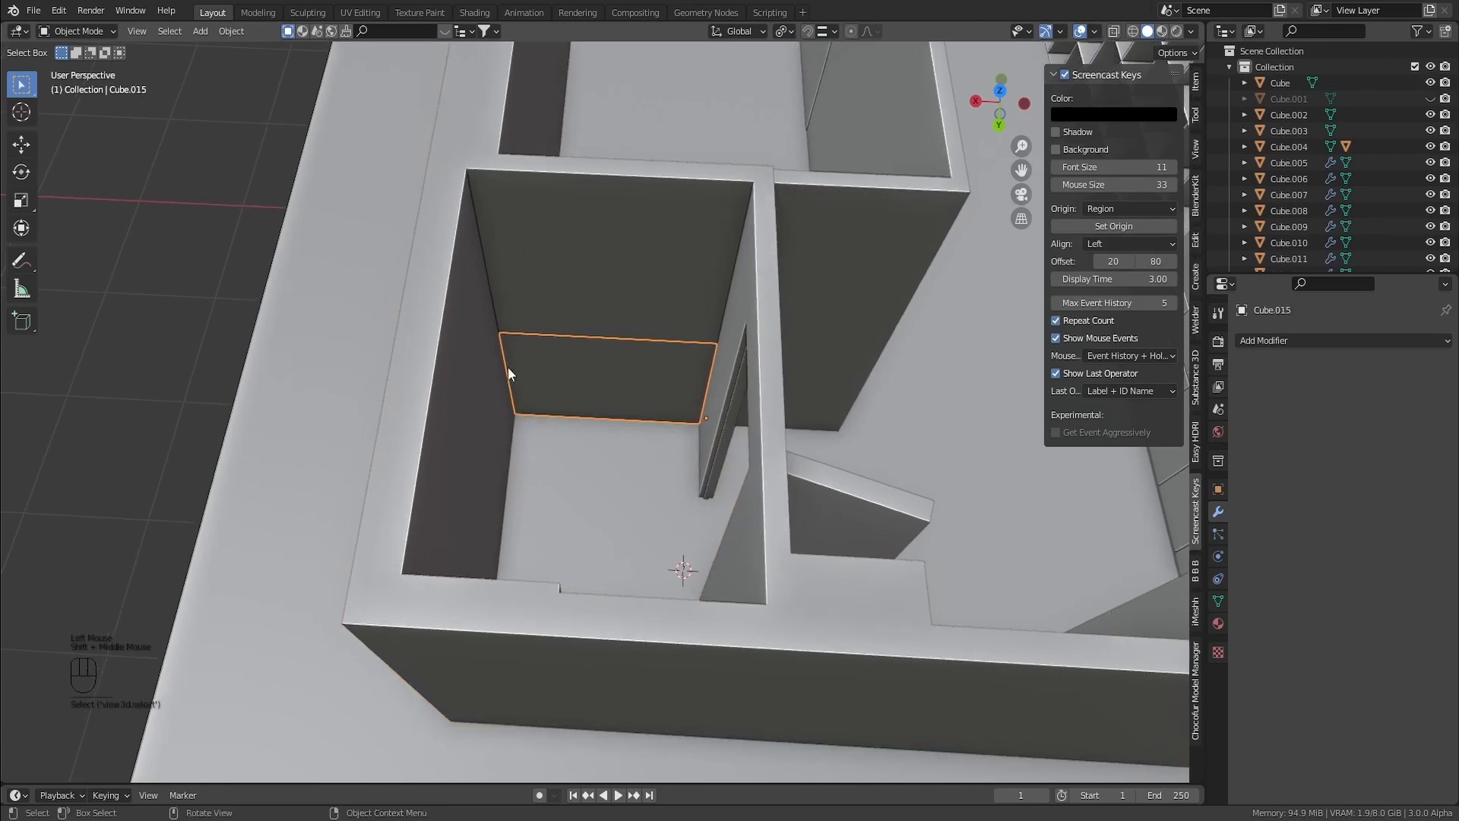
right_click(613, 372)
mouse_move(577, 507)
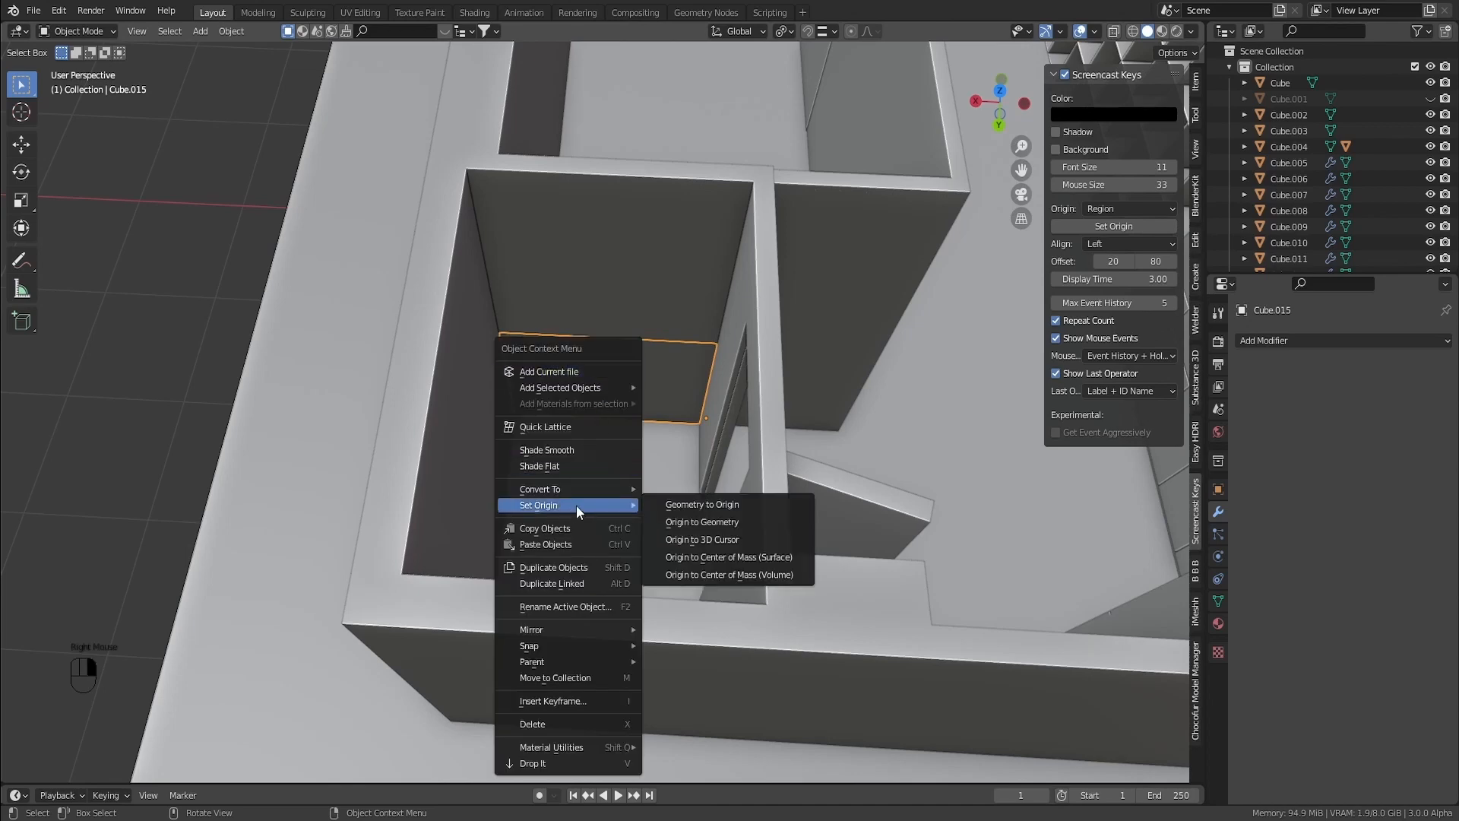
click(678, 522)
Dissolve the extra vertical edge in the separated wall panel to make it a single face
shift+middle_drag(577, 408, 647, 389)
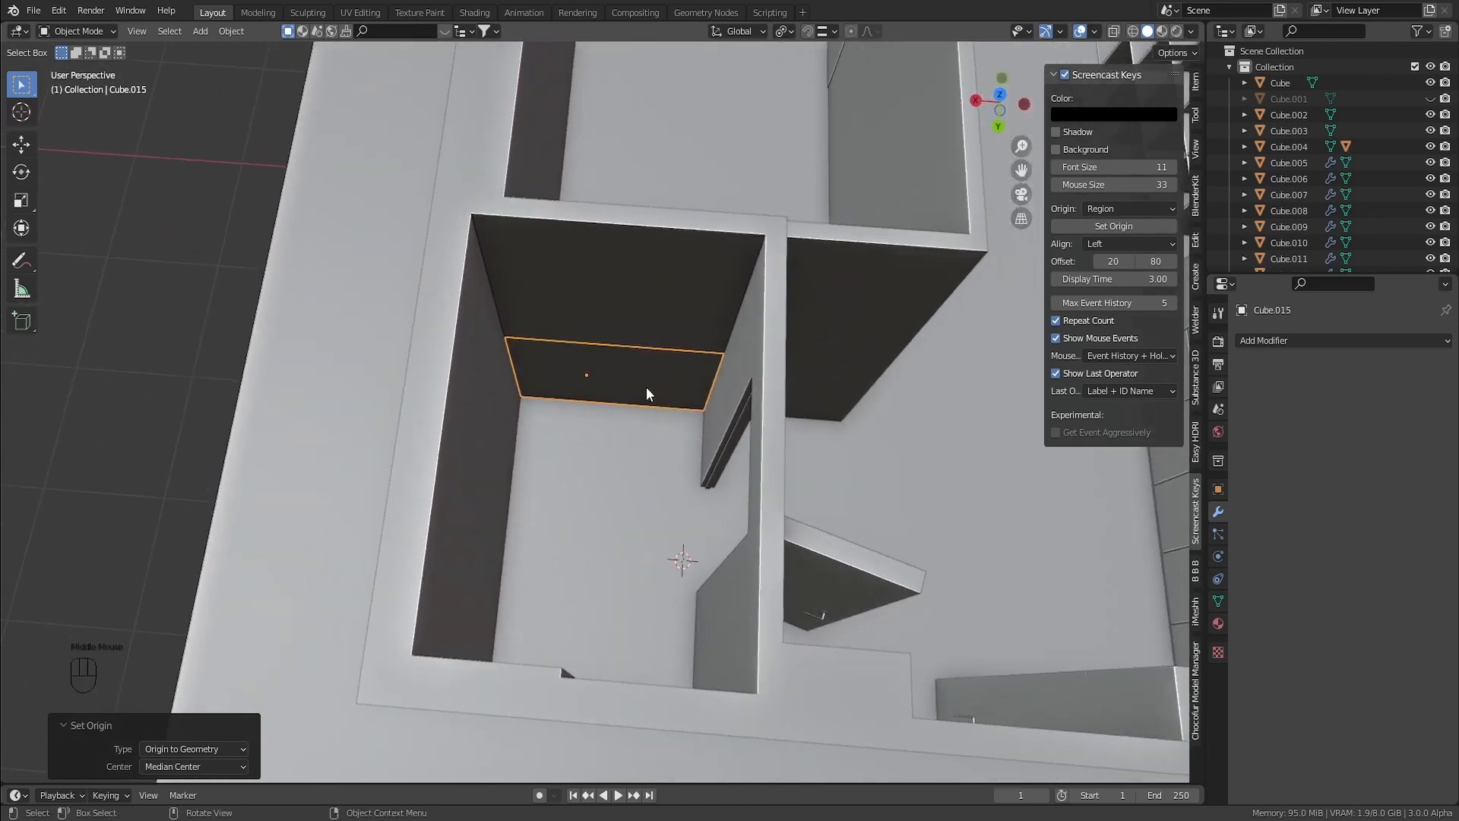
key(Tab)
key(2)
click(531, 373)
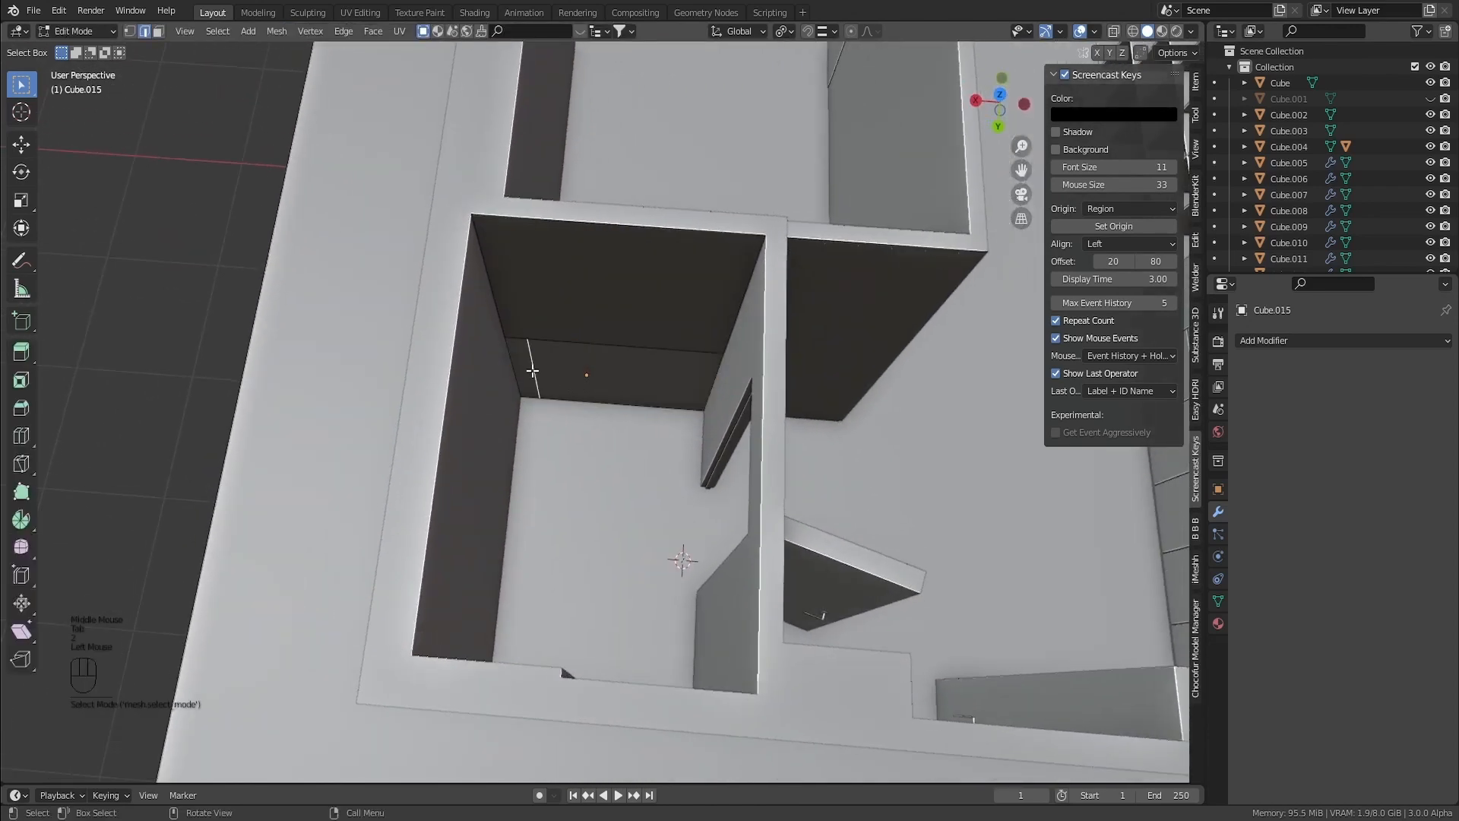
middle_drag(532, 373, 530, 343)
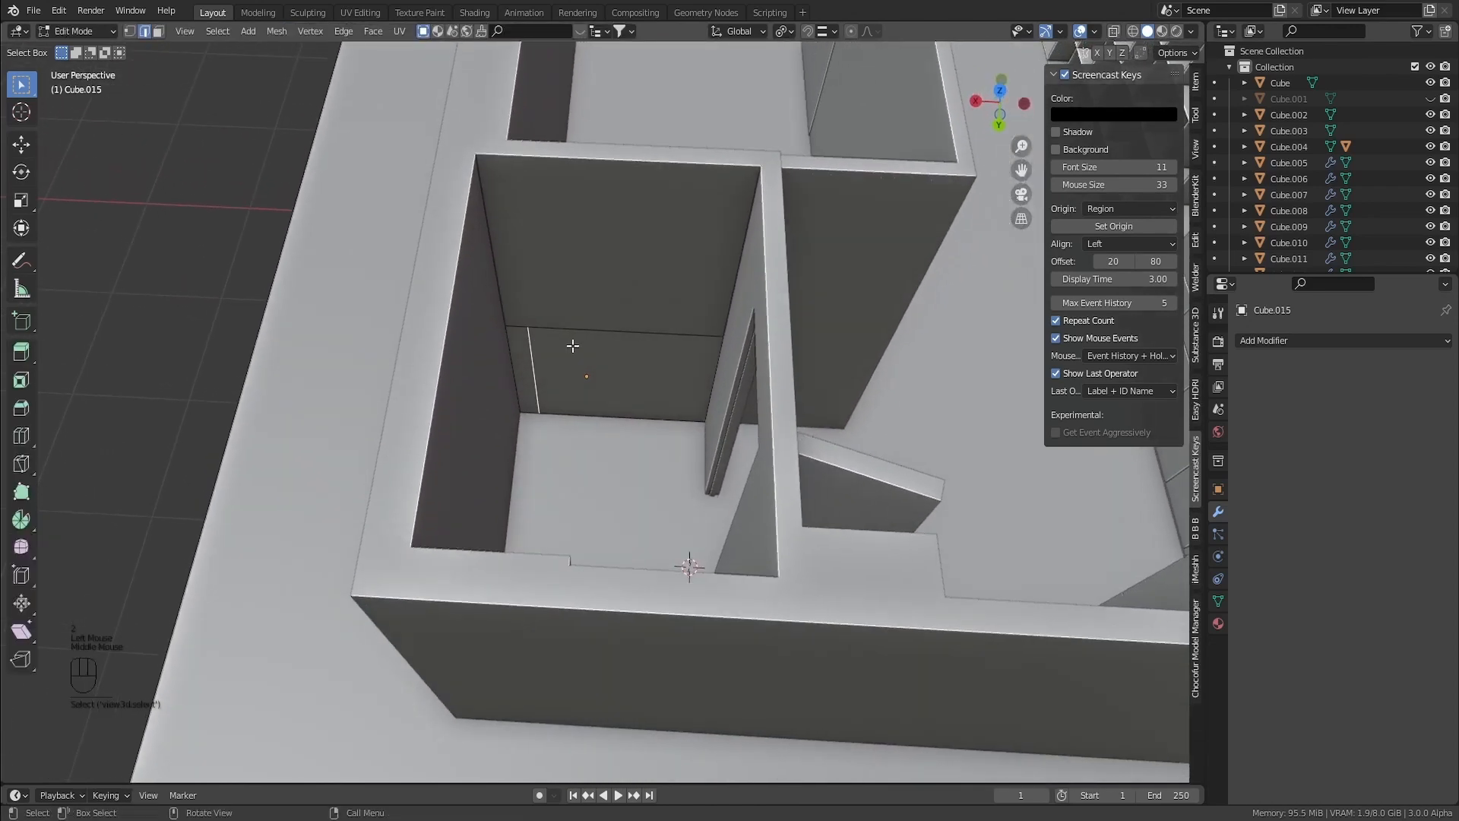
key(ctrl+x)
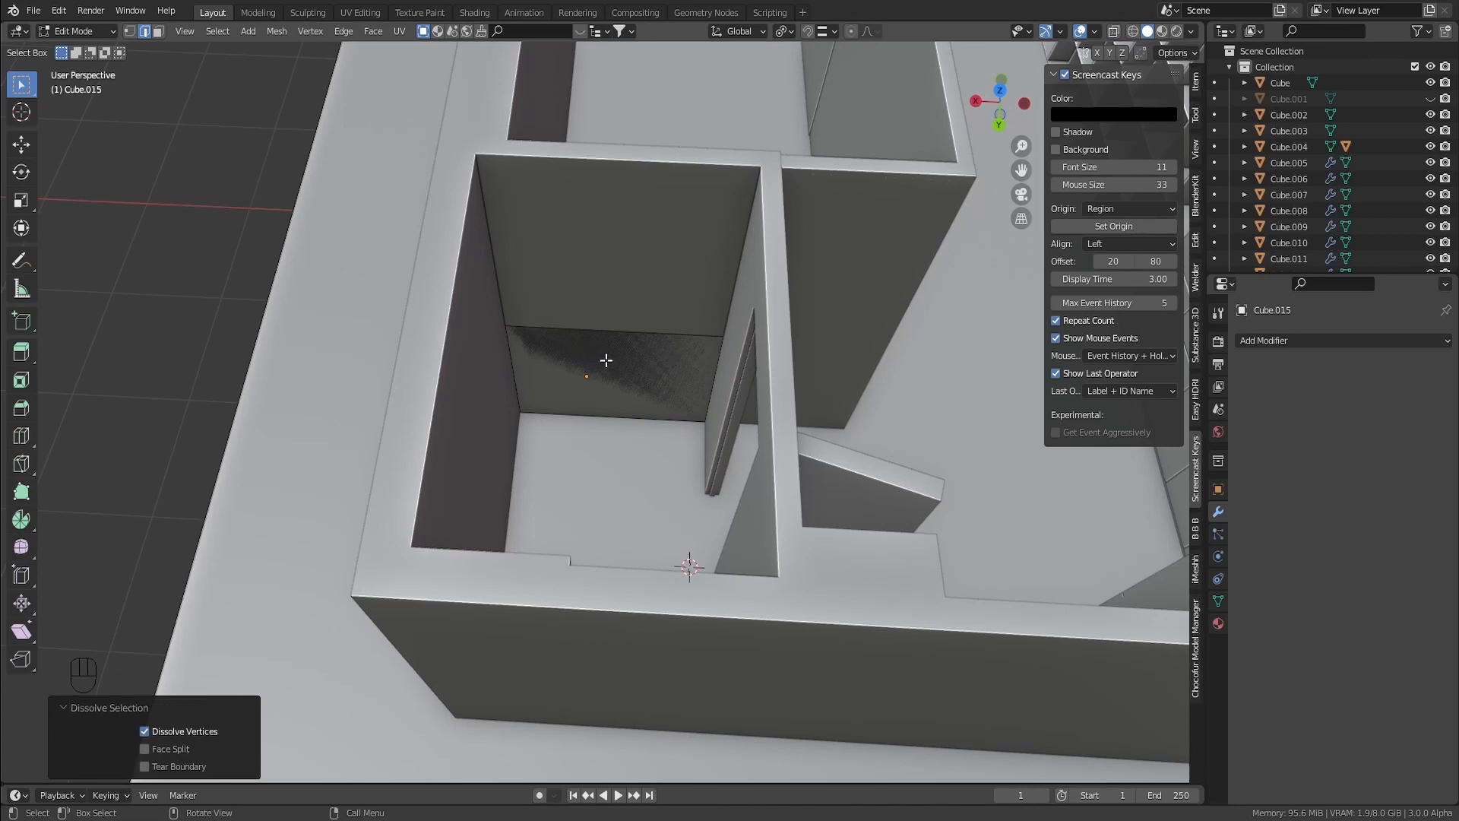
Extrude the panel face about 0.1 m into the bathroom, up to the ledge line behind the toilet on the floor plan
key(3)
click(595, 353)
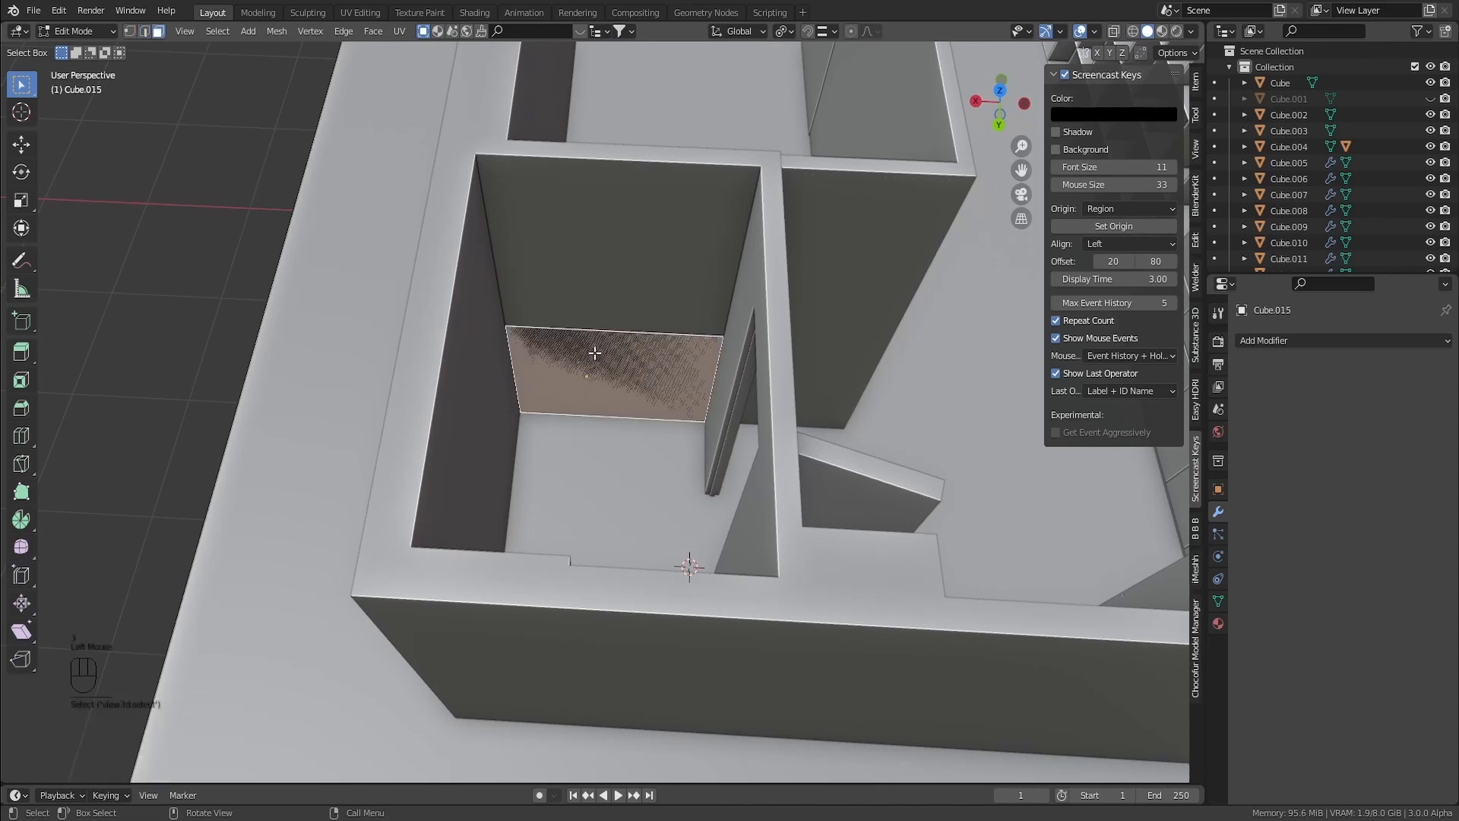
key(shift+KP_7)
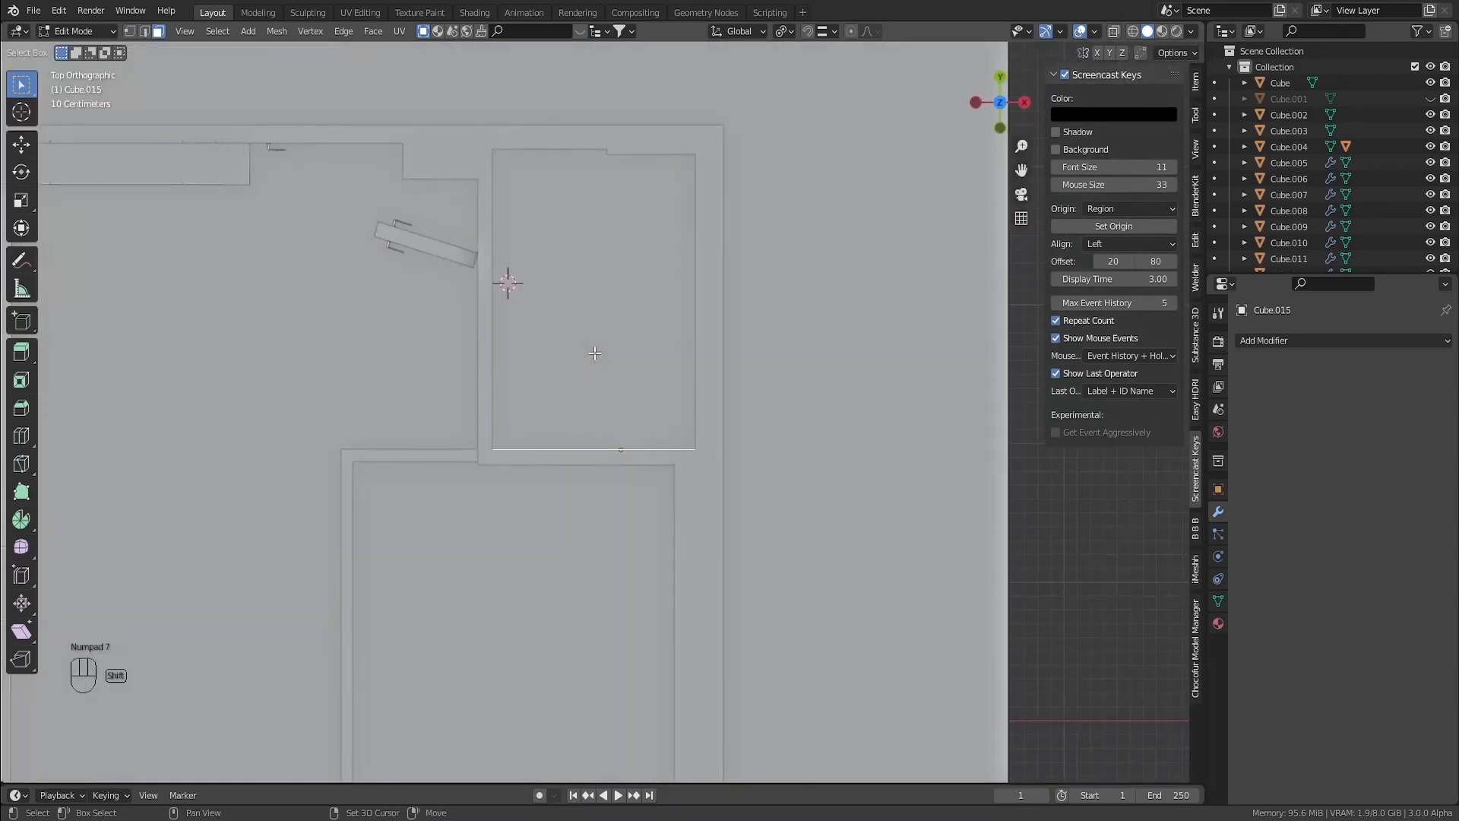
key(shift+z)
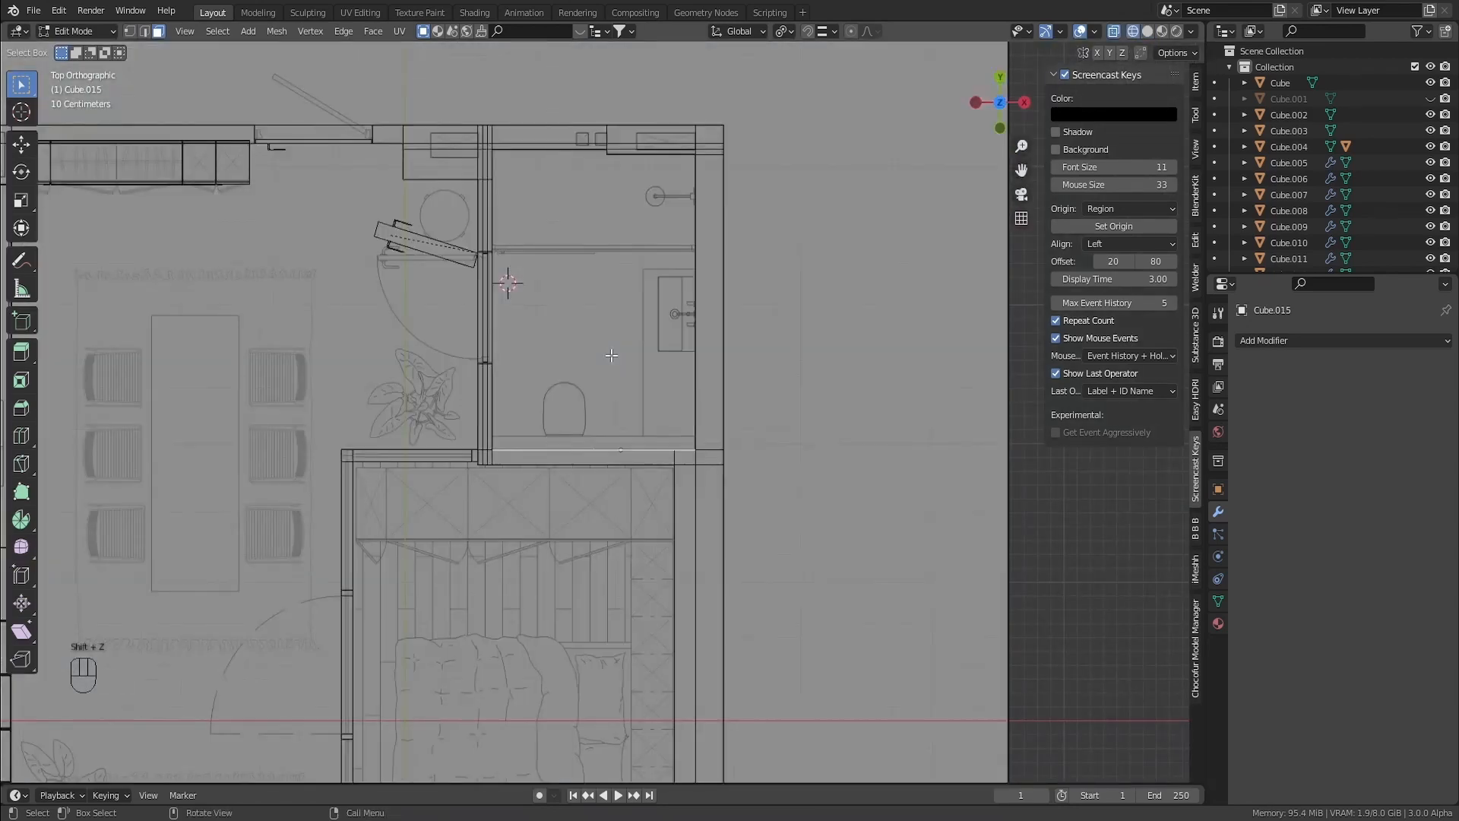
scroll(624, 370, up, 2)
key(e)
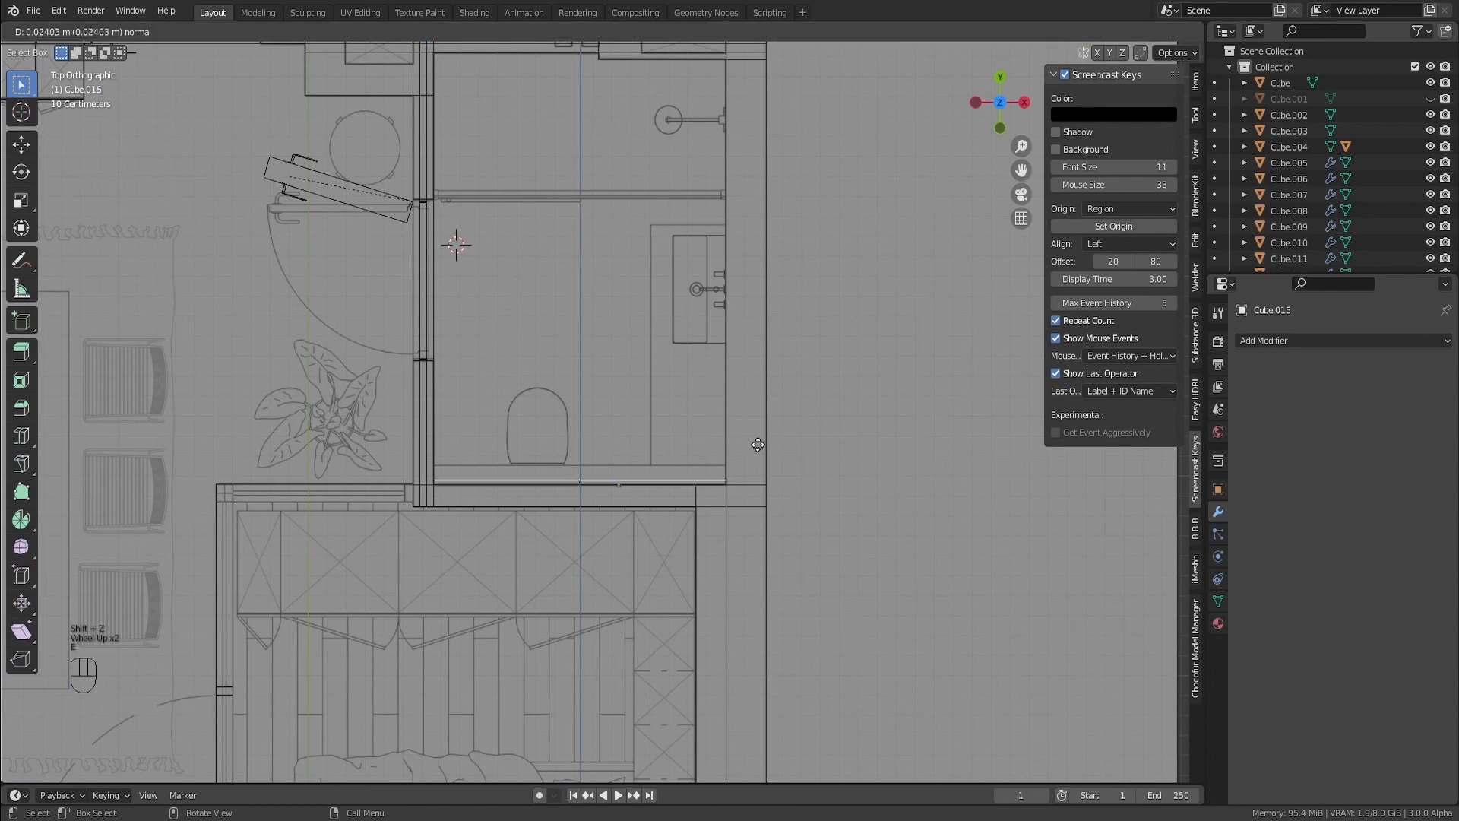
click(759, 434)
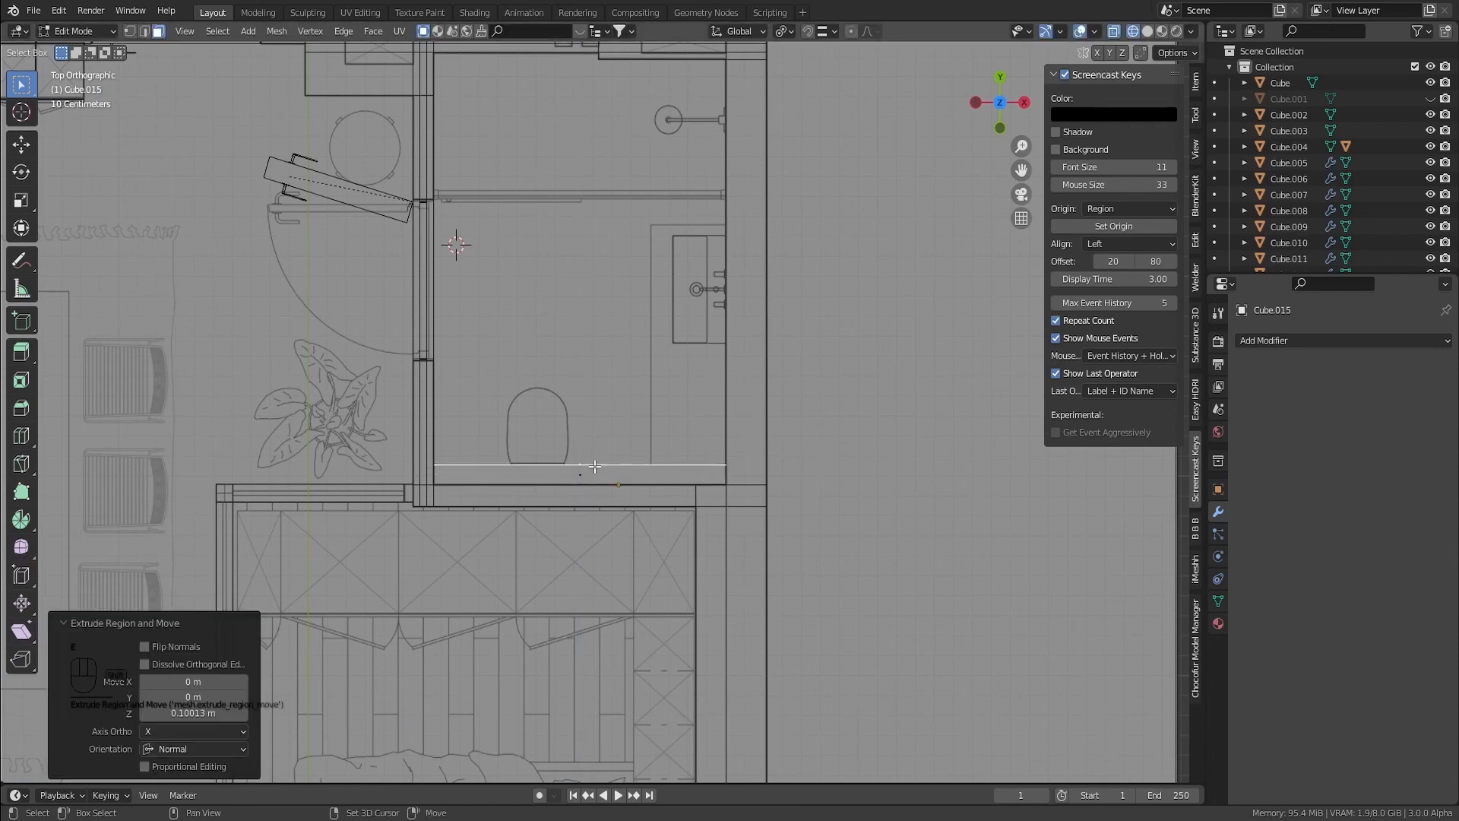
Add four loop cuts across the ledge's length, slid by a factor of about -0.298 to align with the washbasin cabinet line on the plan
key(shift+z)
middle_drag(759, 434, 602, 413)
shift+middle_drag(416, 381, 538, 390)
scroll(541, 414, up, 1)
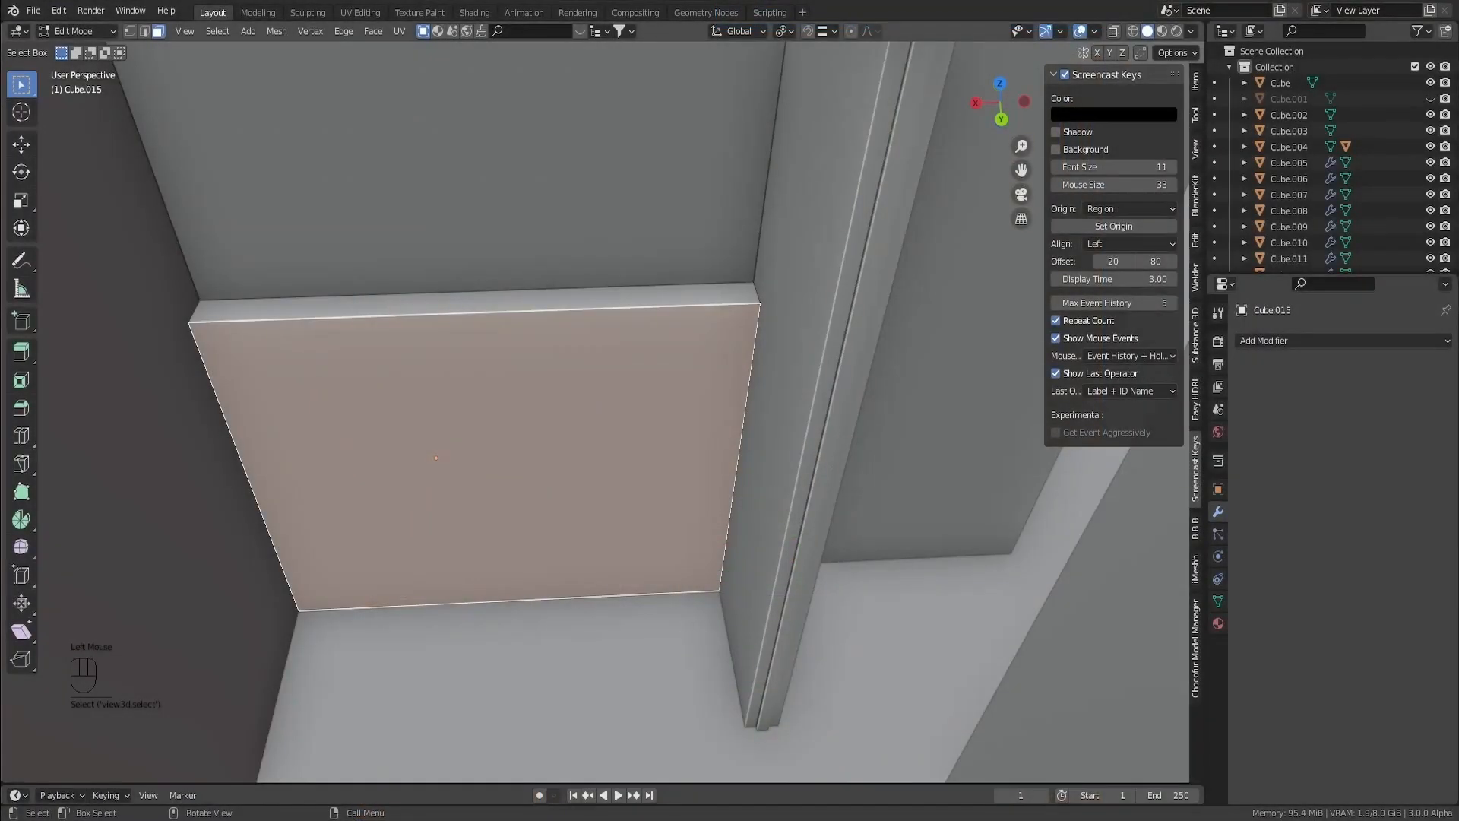
click(748, 506)
key(KP_7)
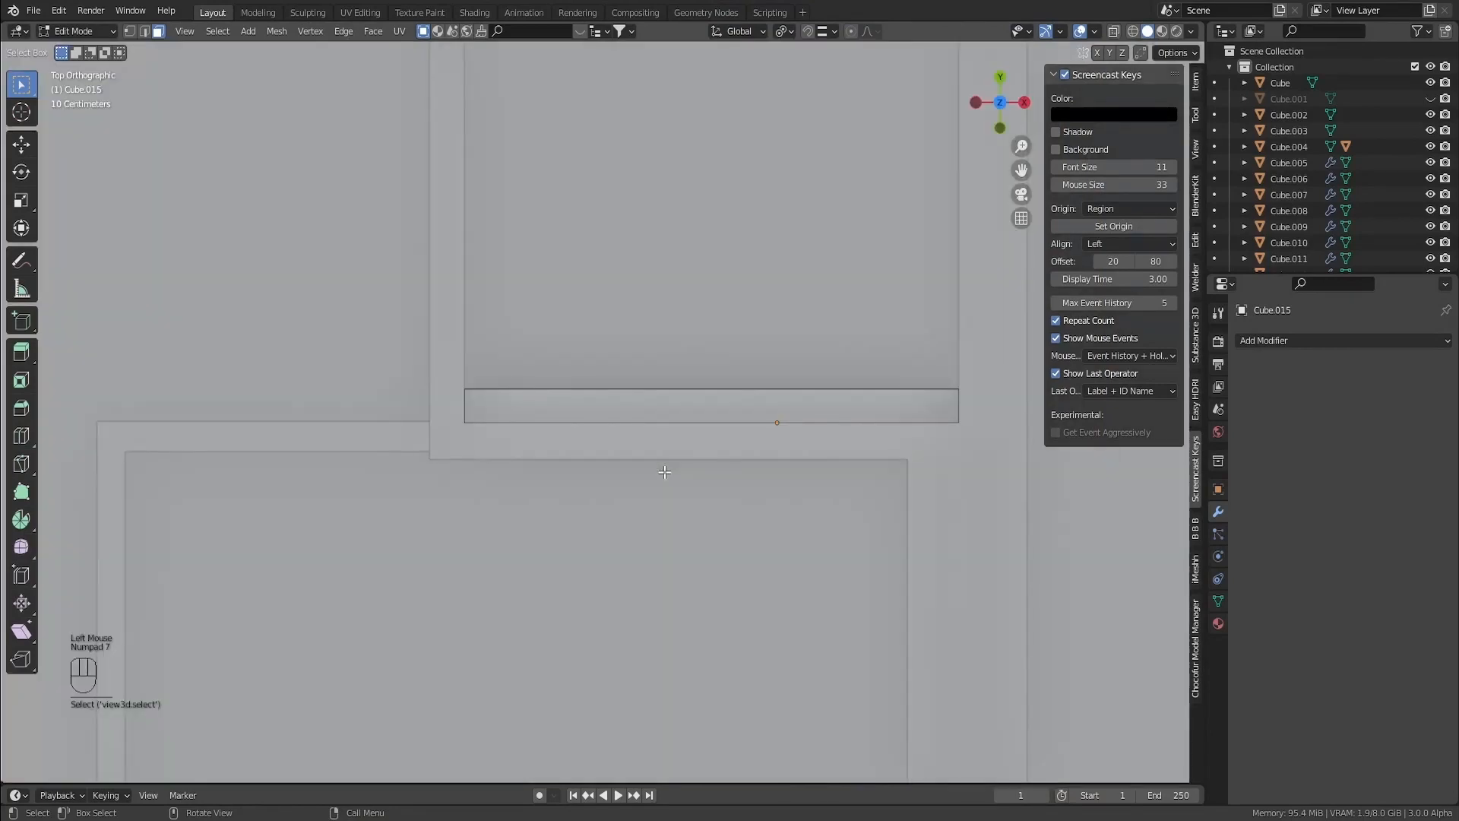
key(shift+z)
shift+middle_drag(827, 374, 818, 401)
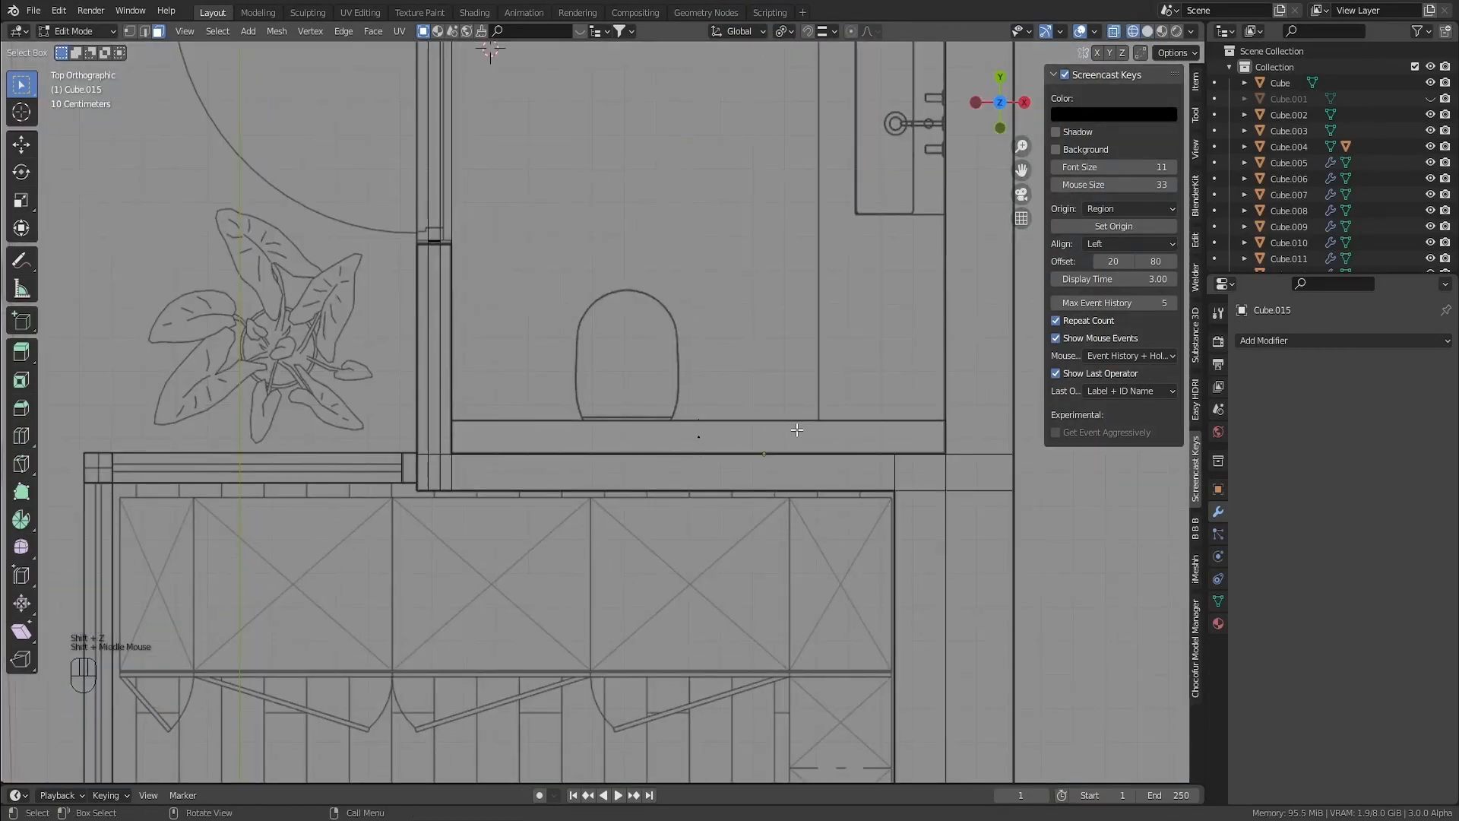
key(ctrl+r)
scroll(815, 427, up, 3)
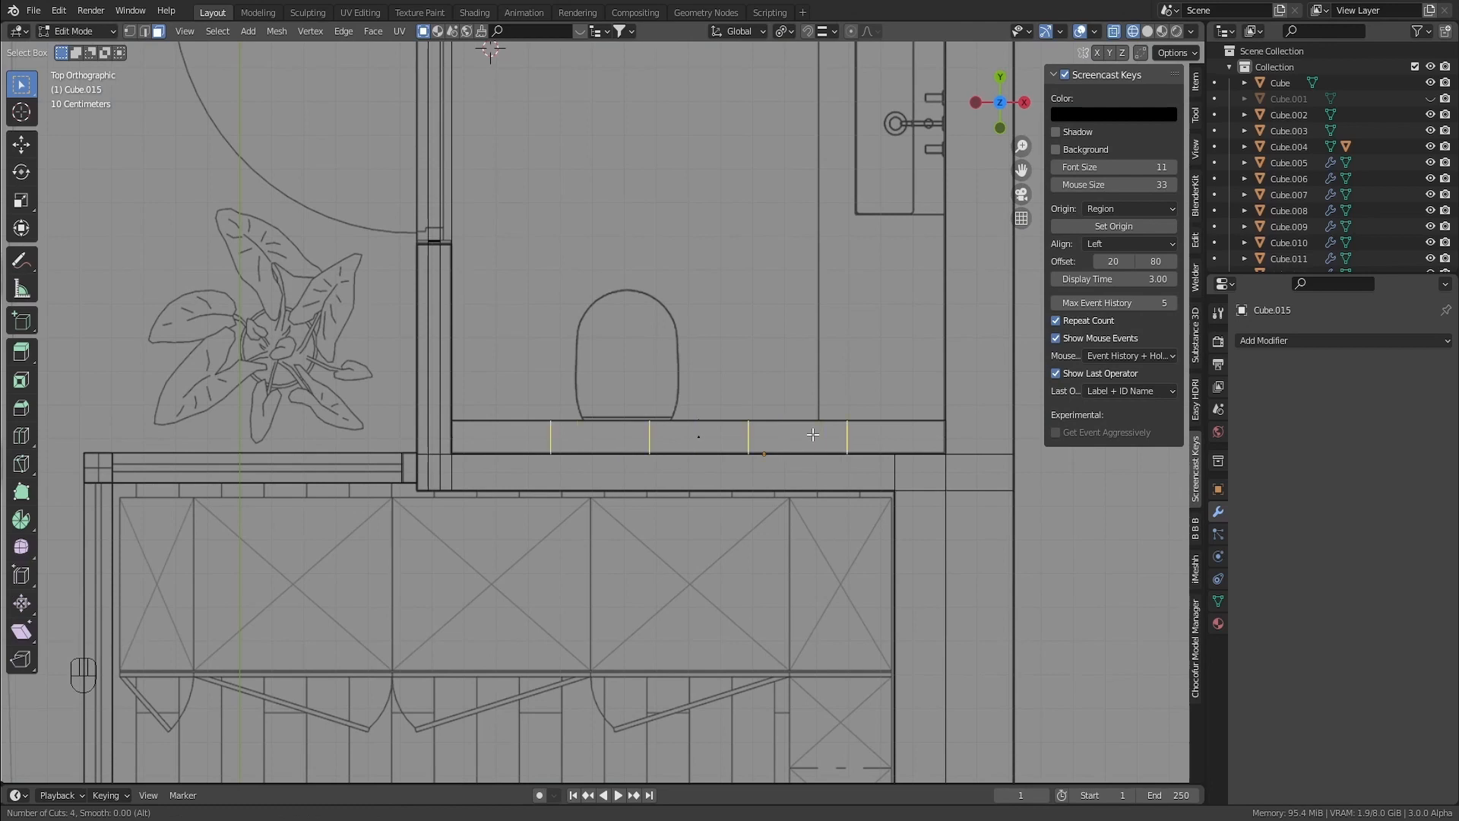
click(813, 434)
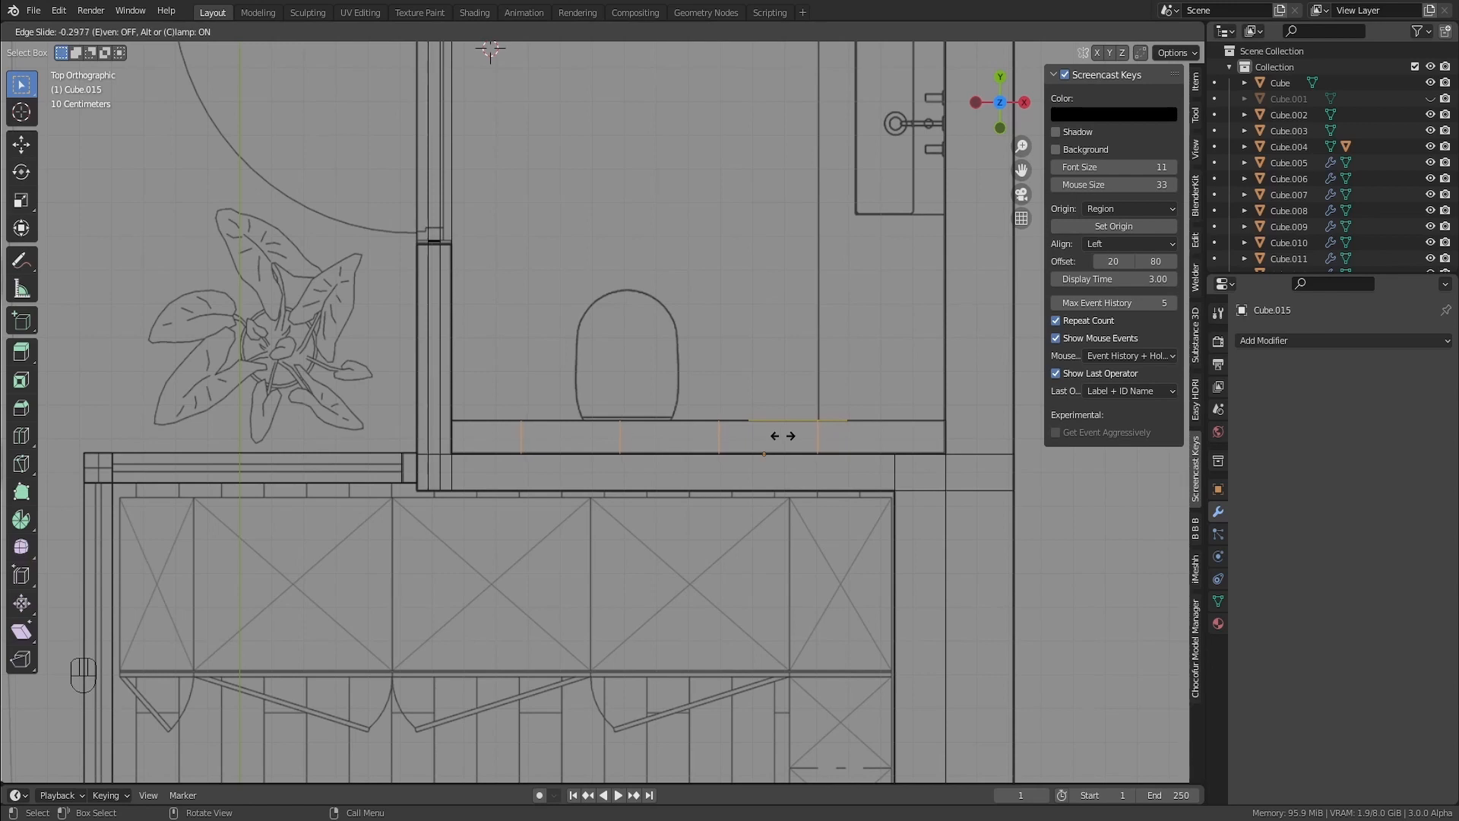
click(783, 436)
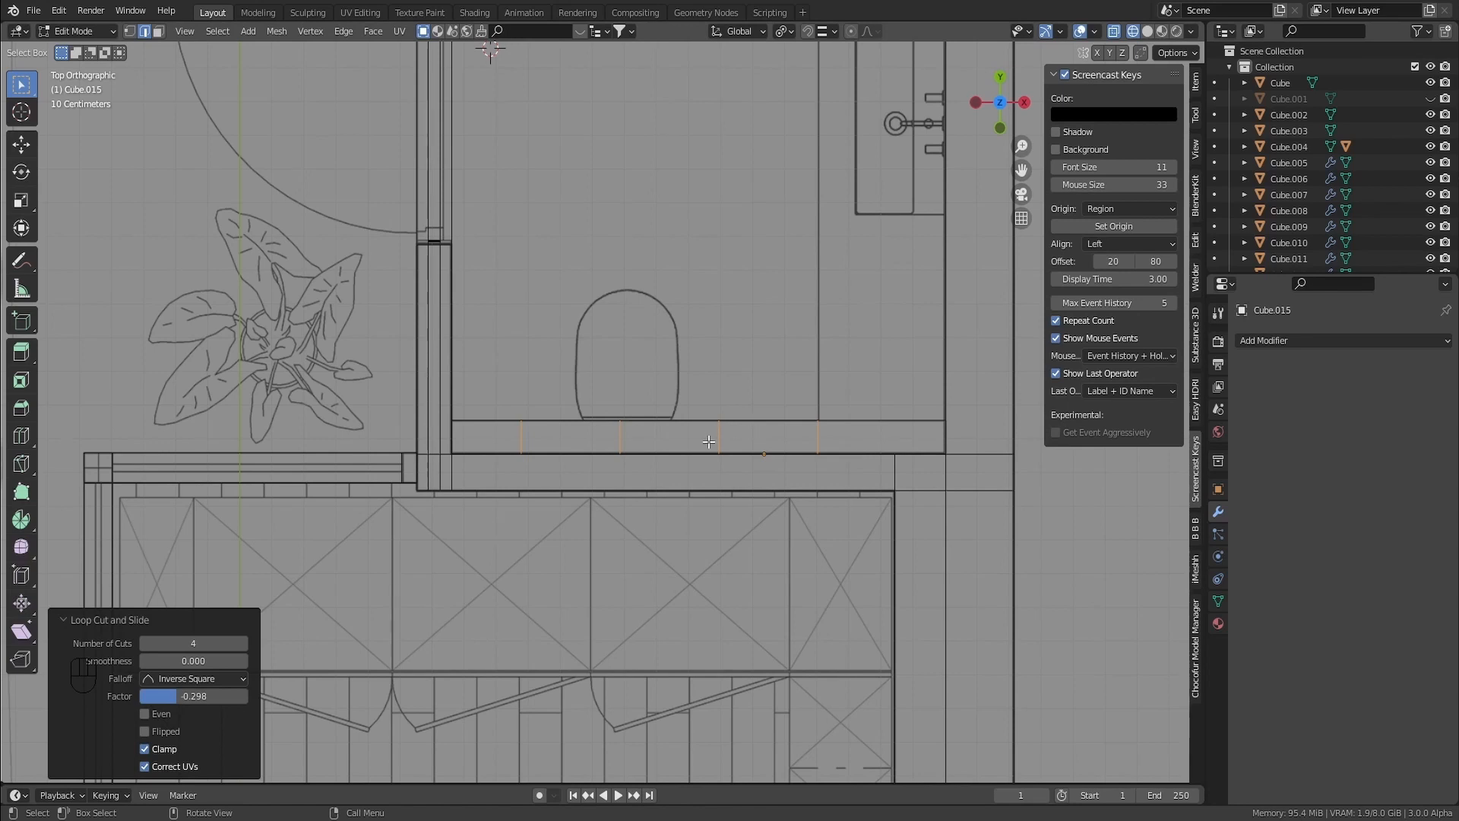
click(732, 444)
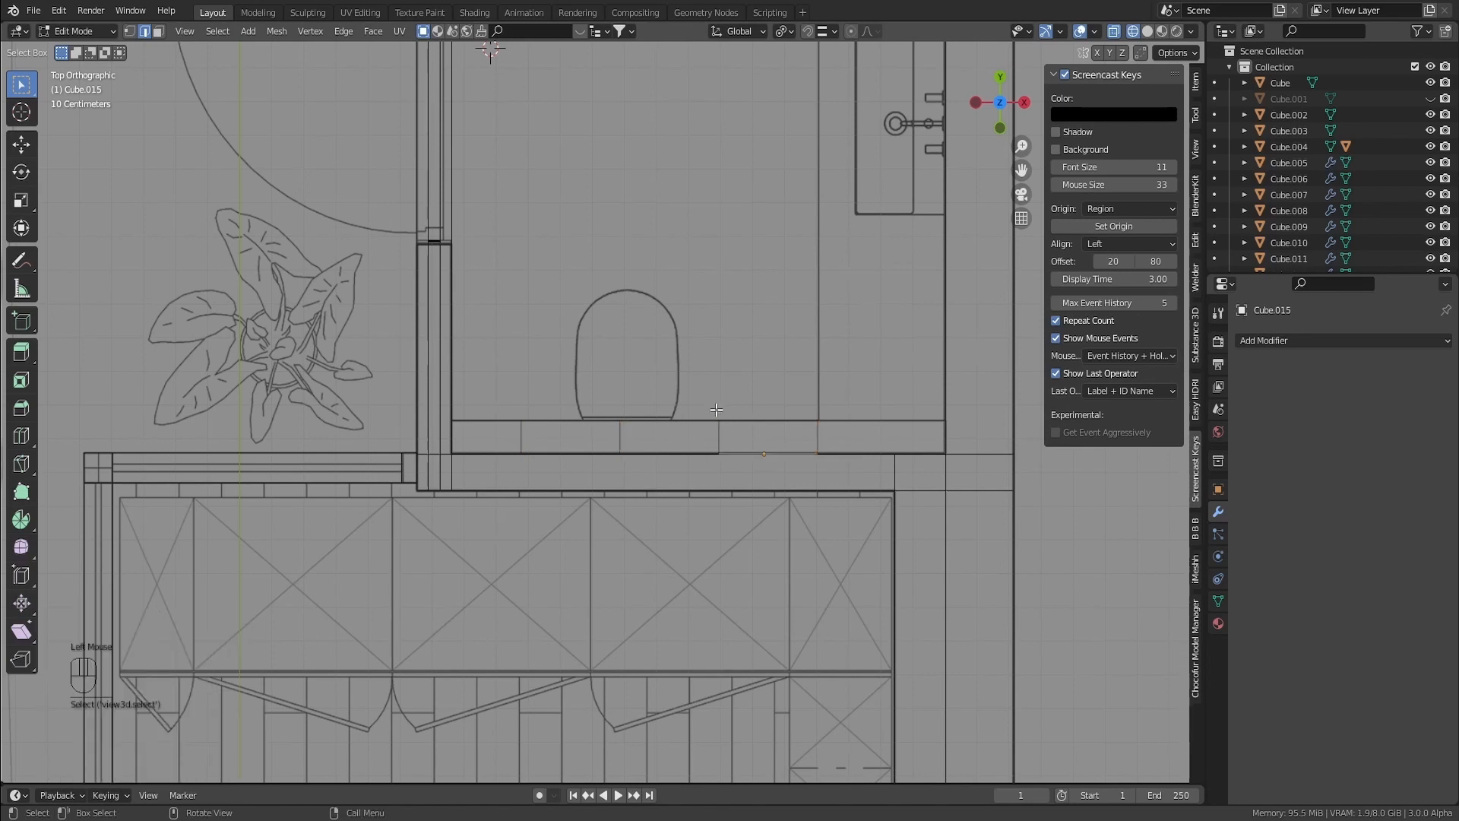
Move the two middle edge loops about -0.126 m along X to frame the toilet, and nudge the washbasin-side one slightly back outward
alt+click(720, 431)
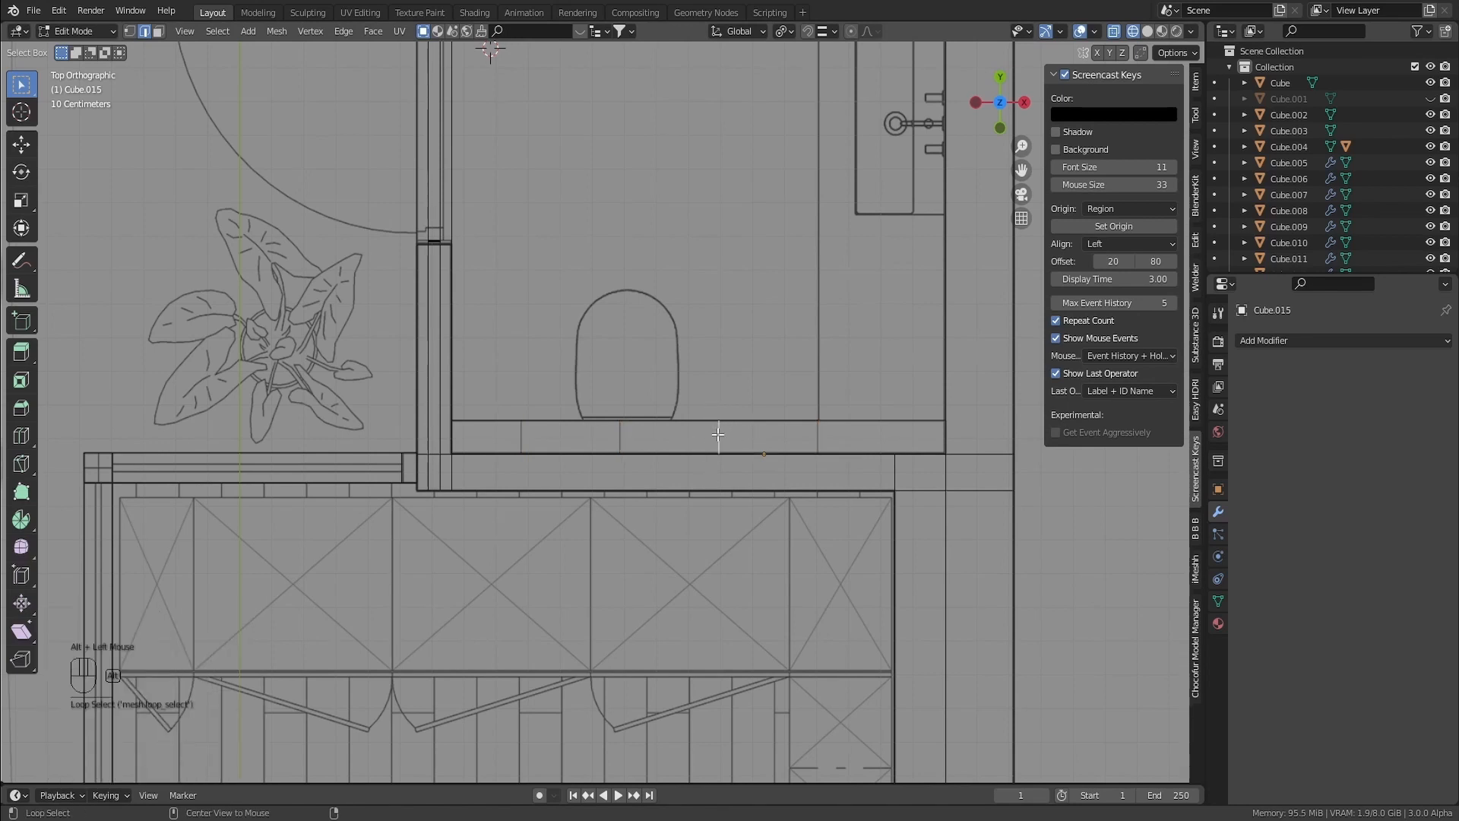
alt+shift+click(620, 436)
key(g)
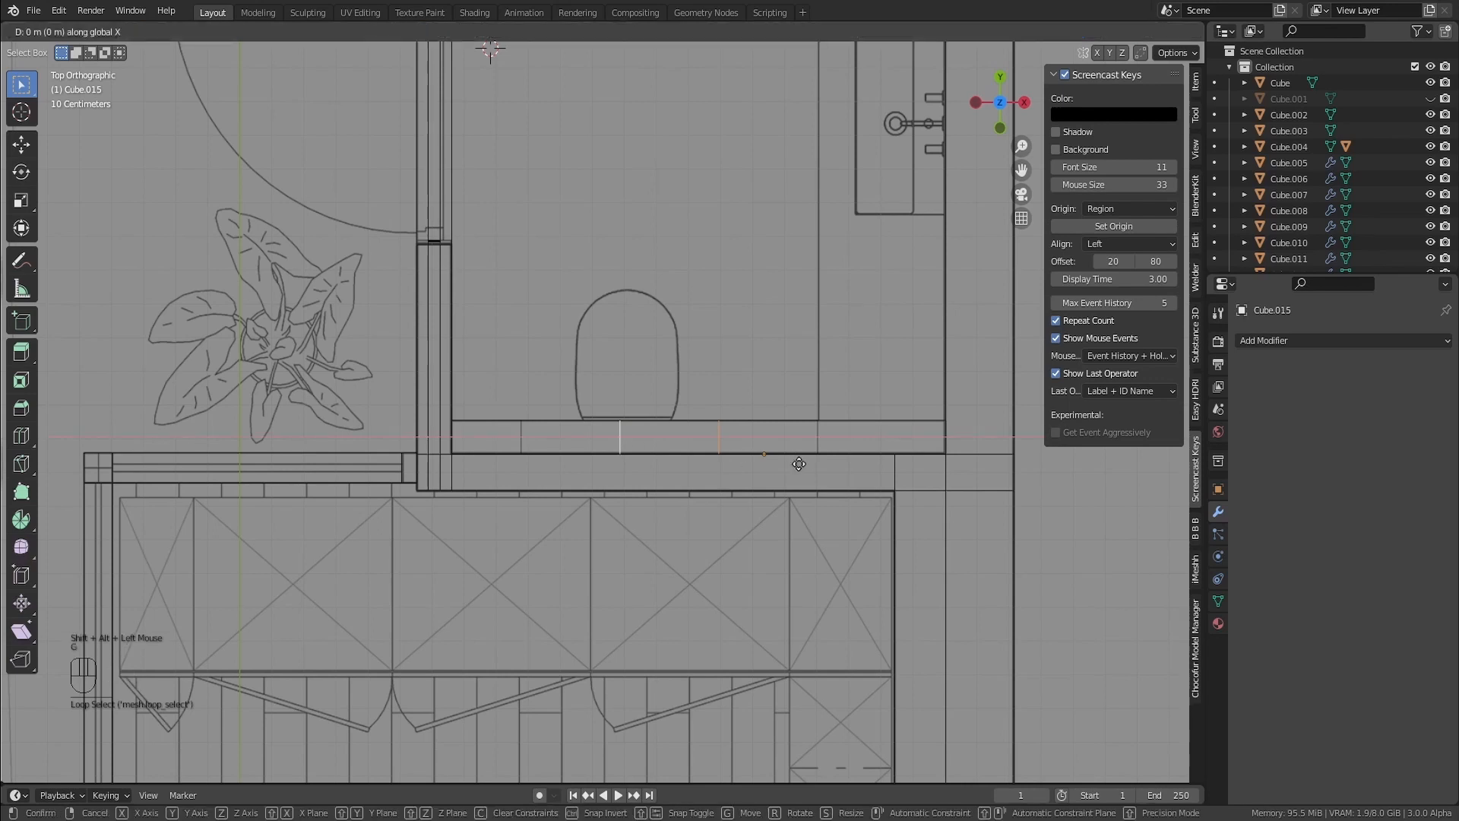
click(760, 458)
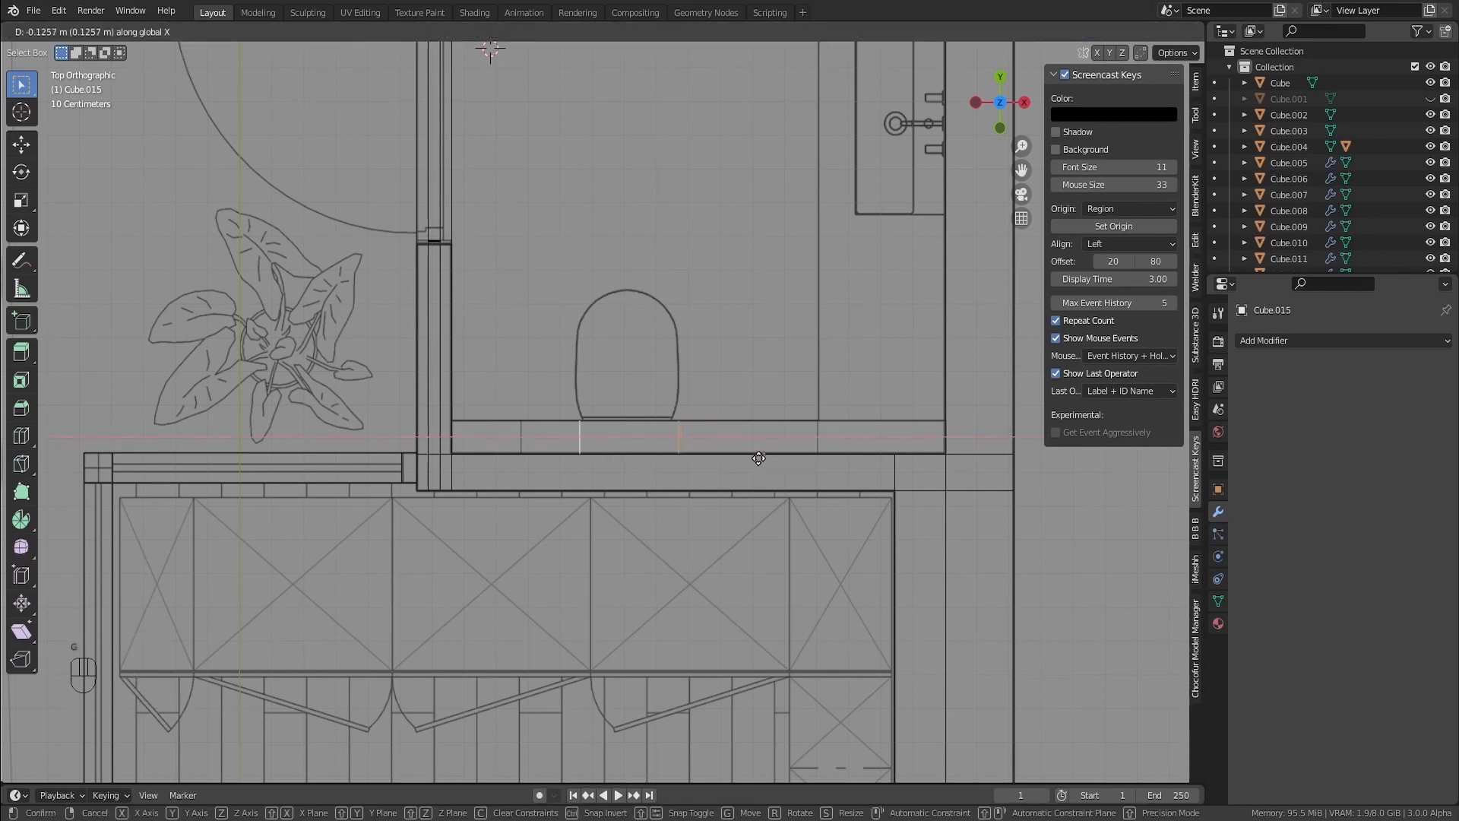
alt+click(679, 436)
key(g)
key(x)
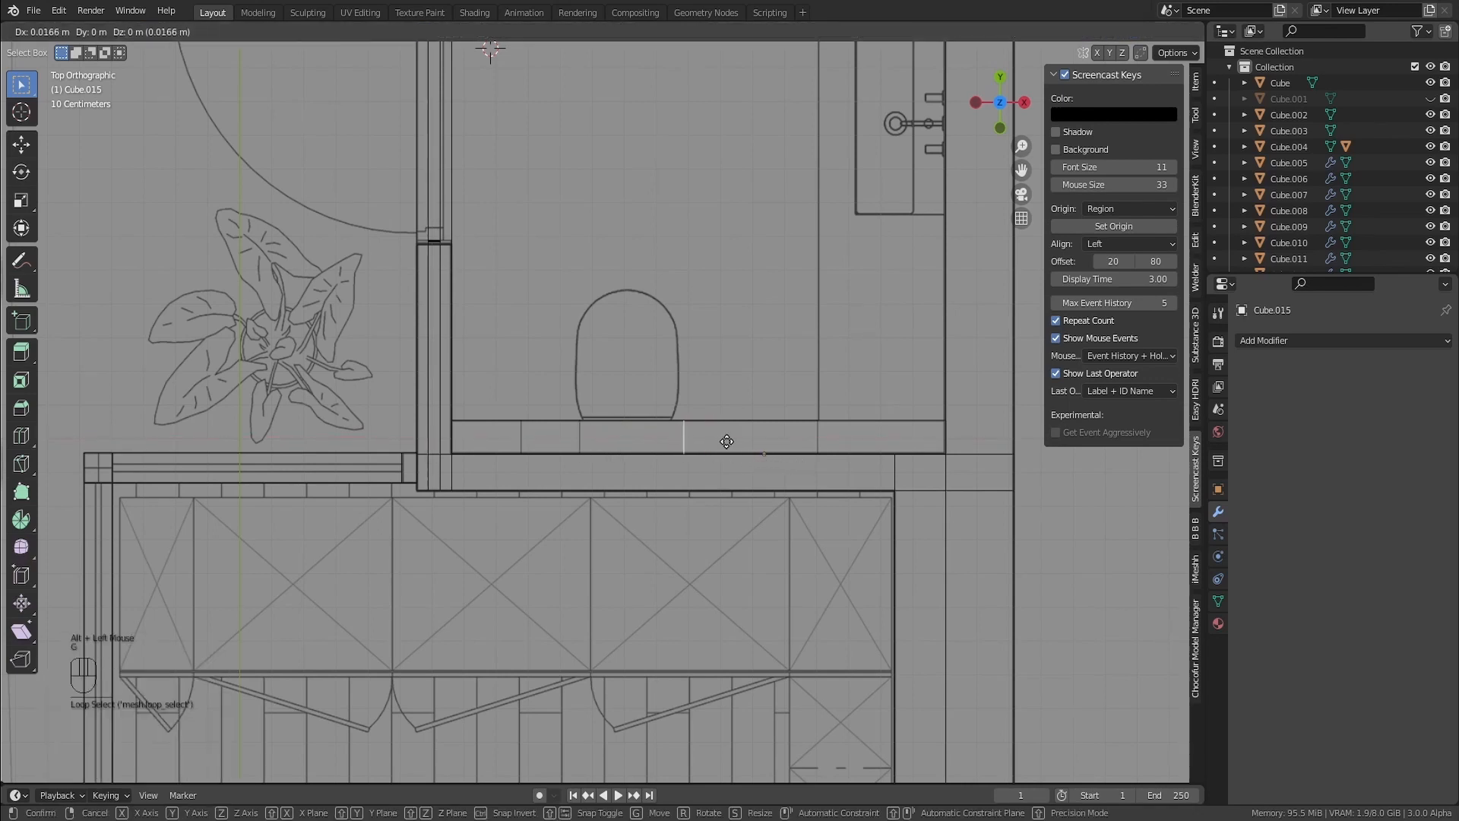
click(728, 444)
Slide the loop on the toilet's door side by a factor of 0.3 toward the door wall, and the outermost loop by about 0.444
alt+click(582, 441)
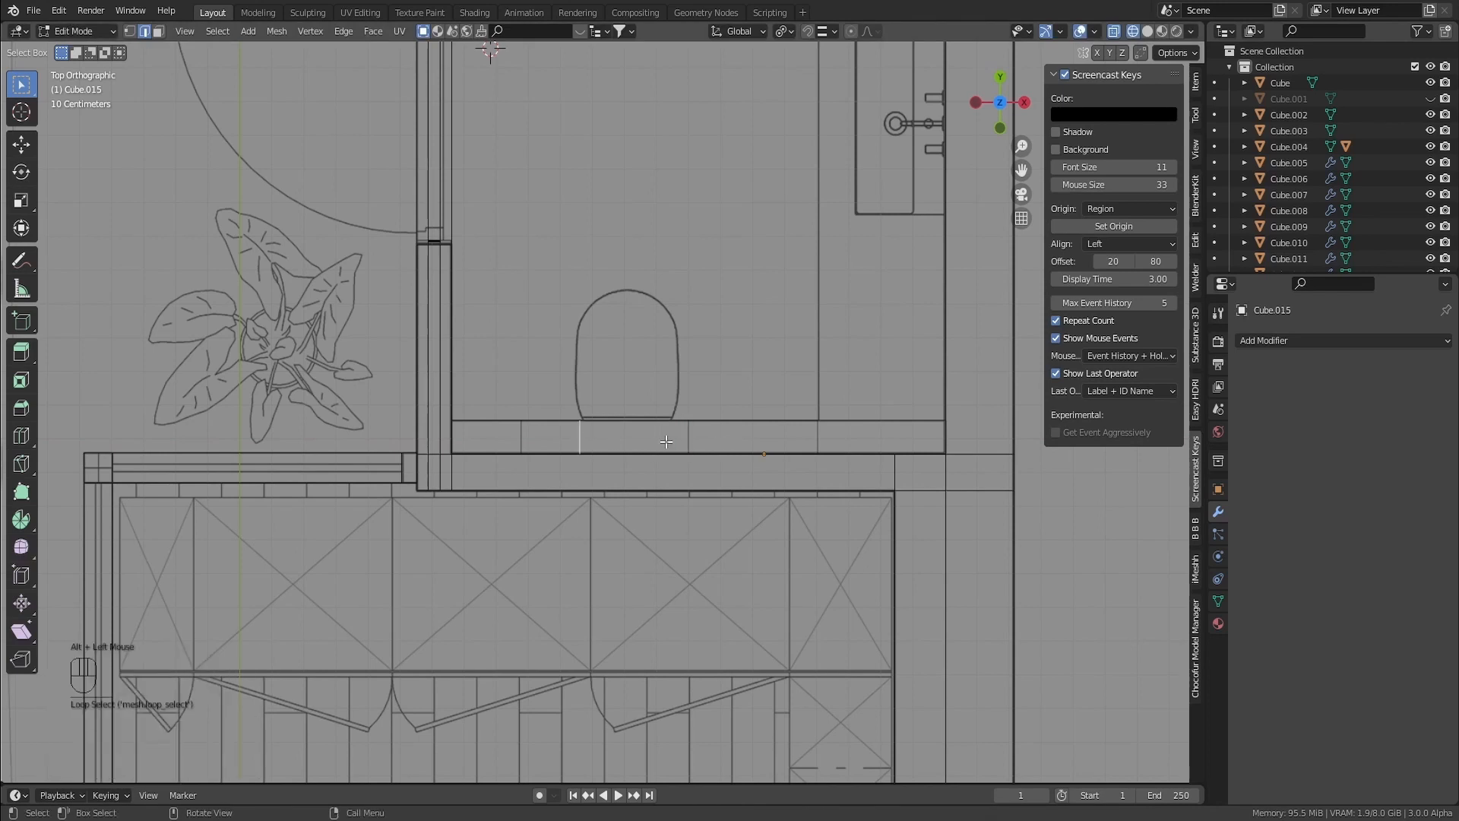
key(g)
key(g)
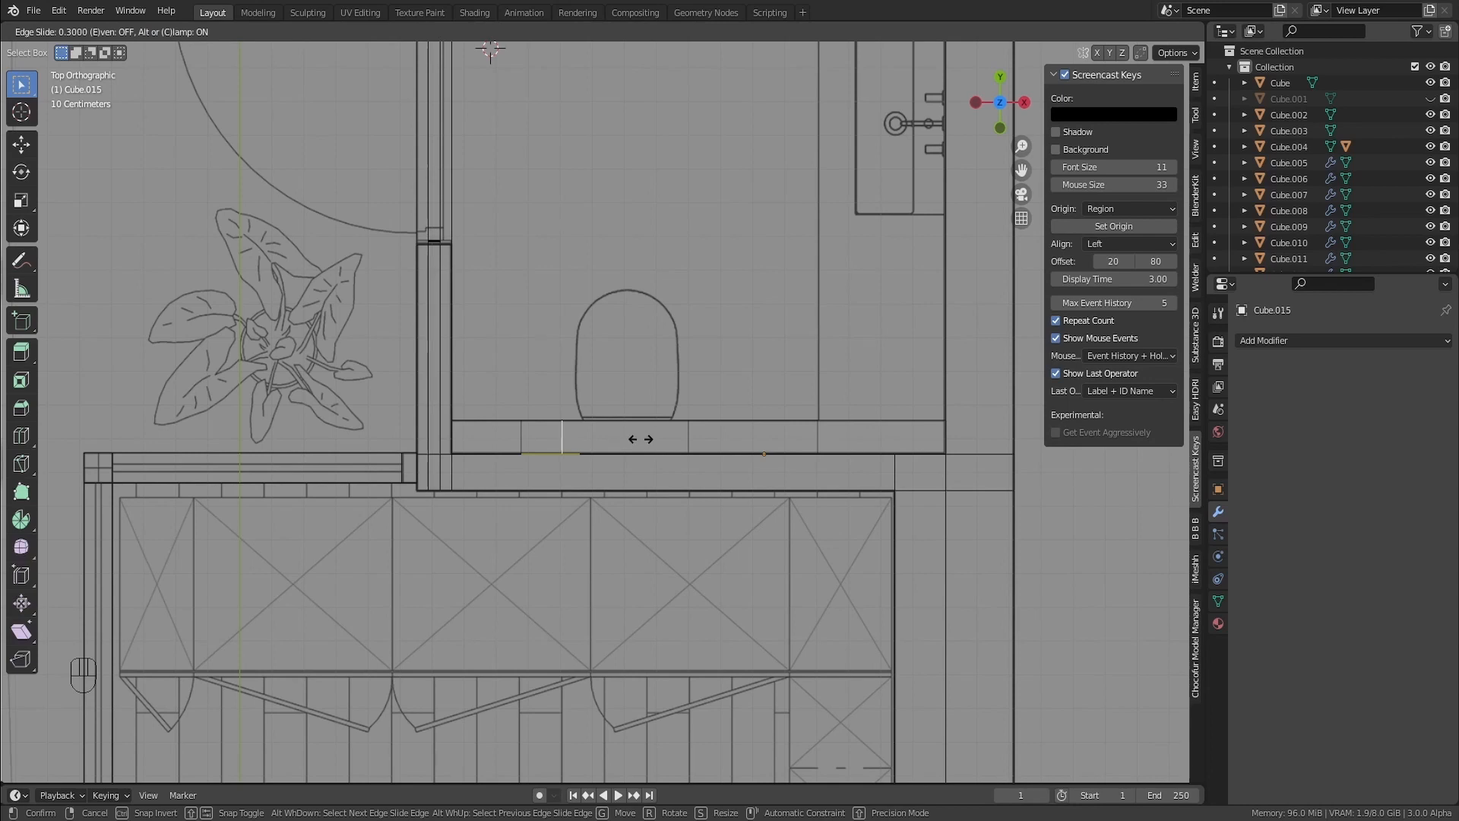
click(641, 441)
alt+click(520, 444)
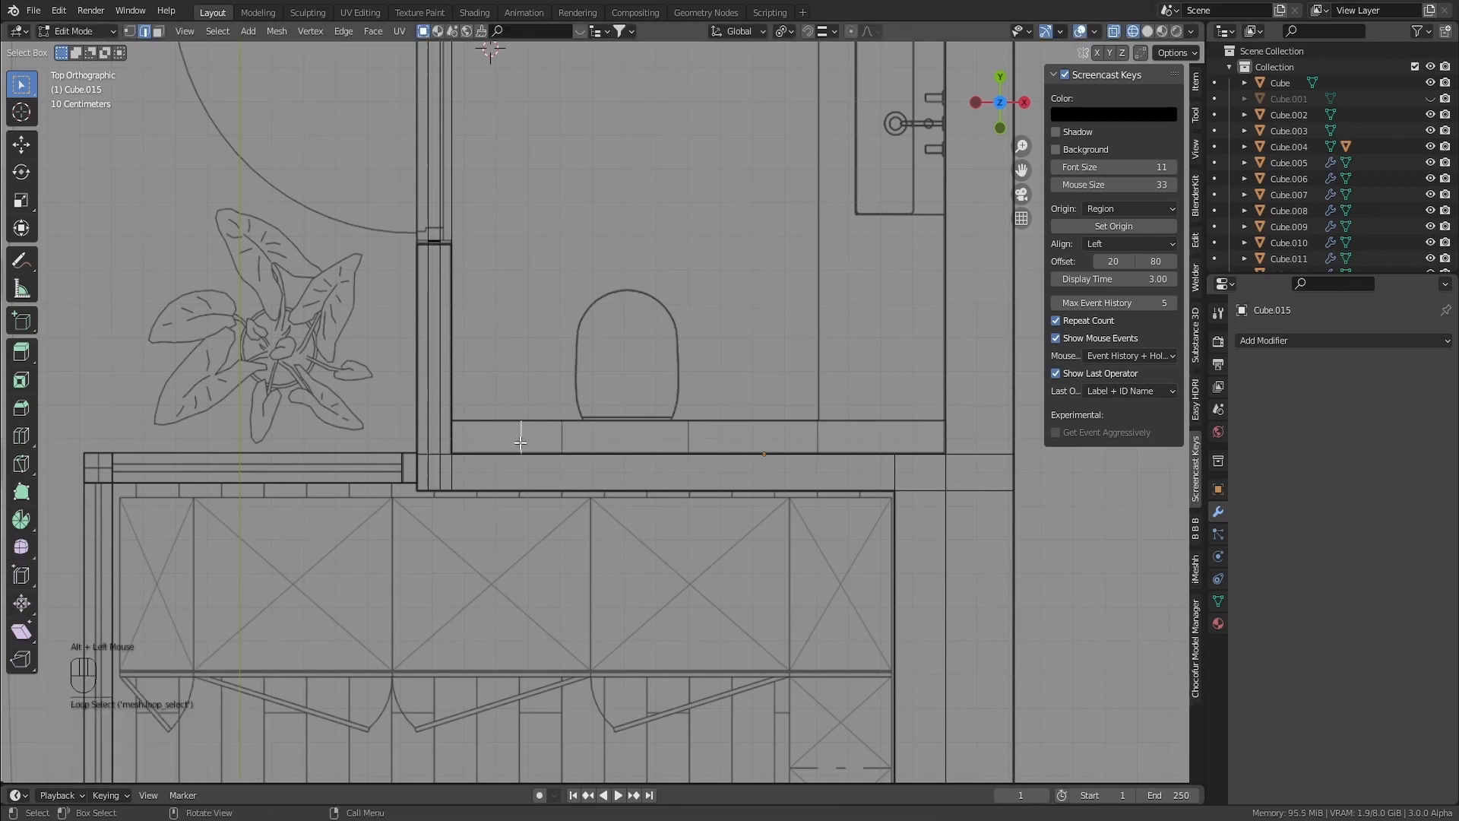
key(g)
key(g)
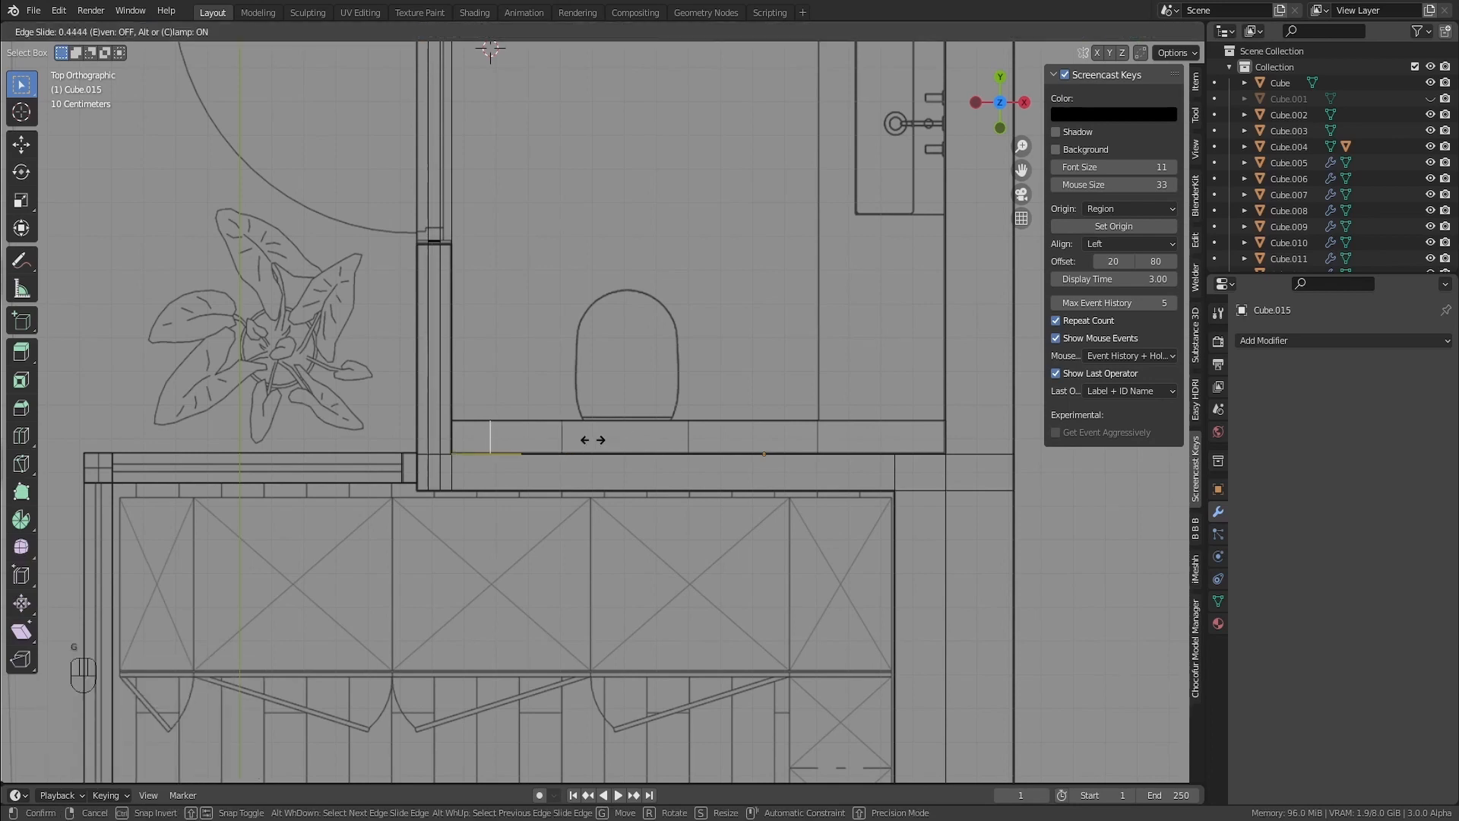
click(590, 439)
Display the scene in solid shading and isolate the ledge in local view, facing its bathroom side
key(shift+z)
mouse_move(590, 440)
middle_down()
mouse_move(380, 431)
mouse_move(312, 348)
middle_up()
shift+middle_drag(441, 297, 524, 409)
key(KP_Divide)
shift+middle_drag(597, 478, 658, 381)
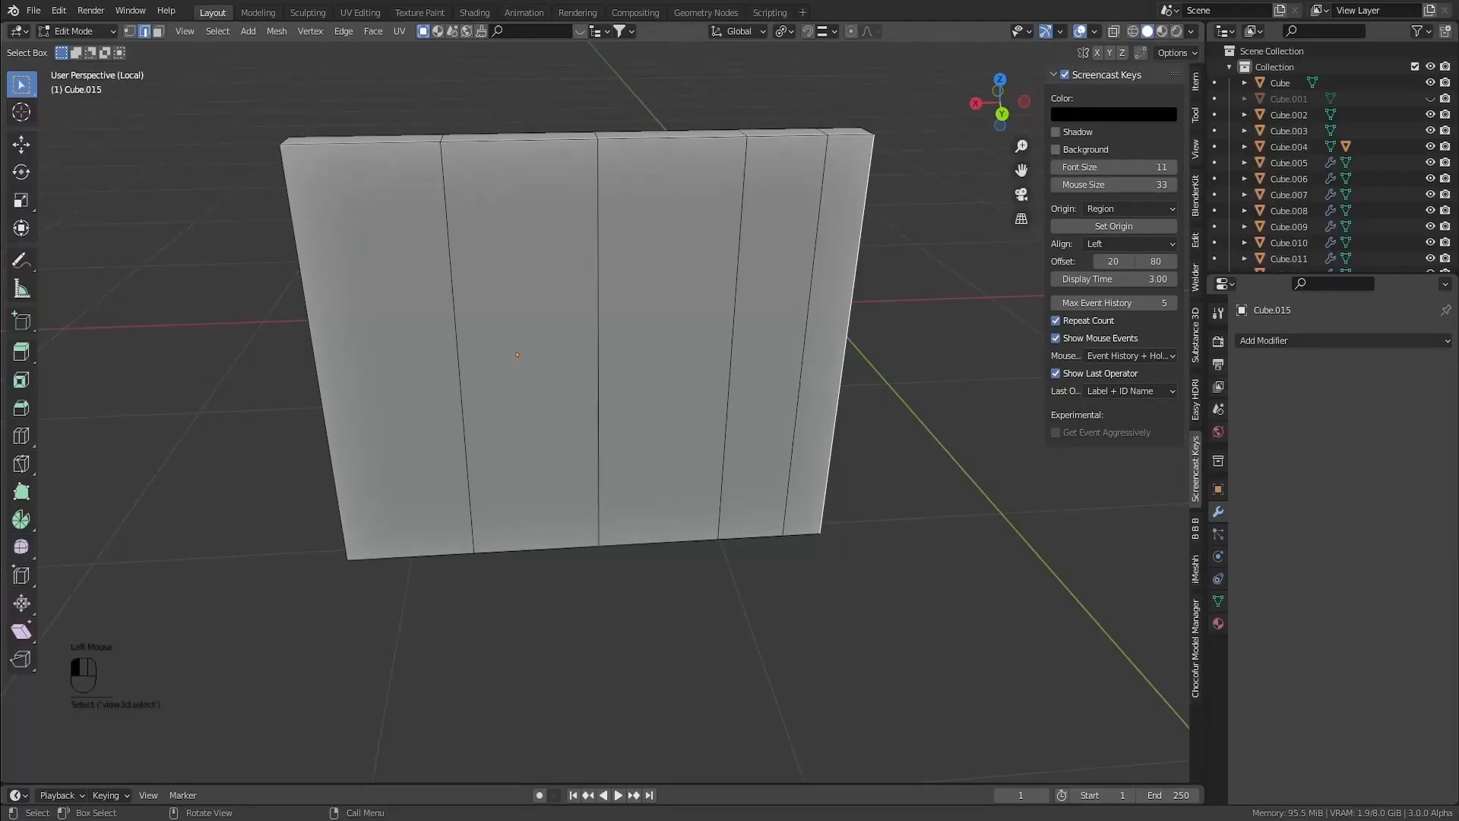
Add three horizontal loop cuts in the ledge's upper part, slid by factors of -0.420, 0.395 and -0.853
click(731, 335)
key(ctrl+r)
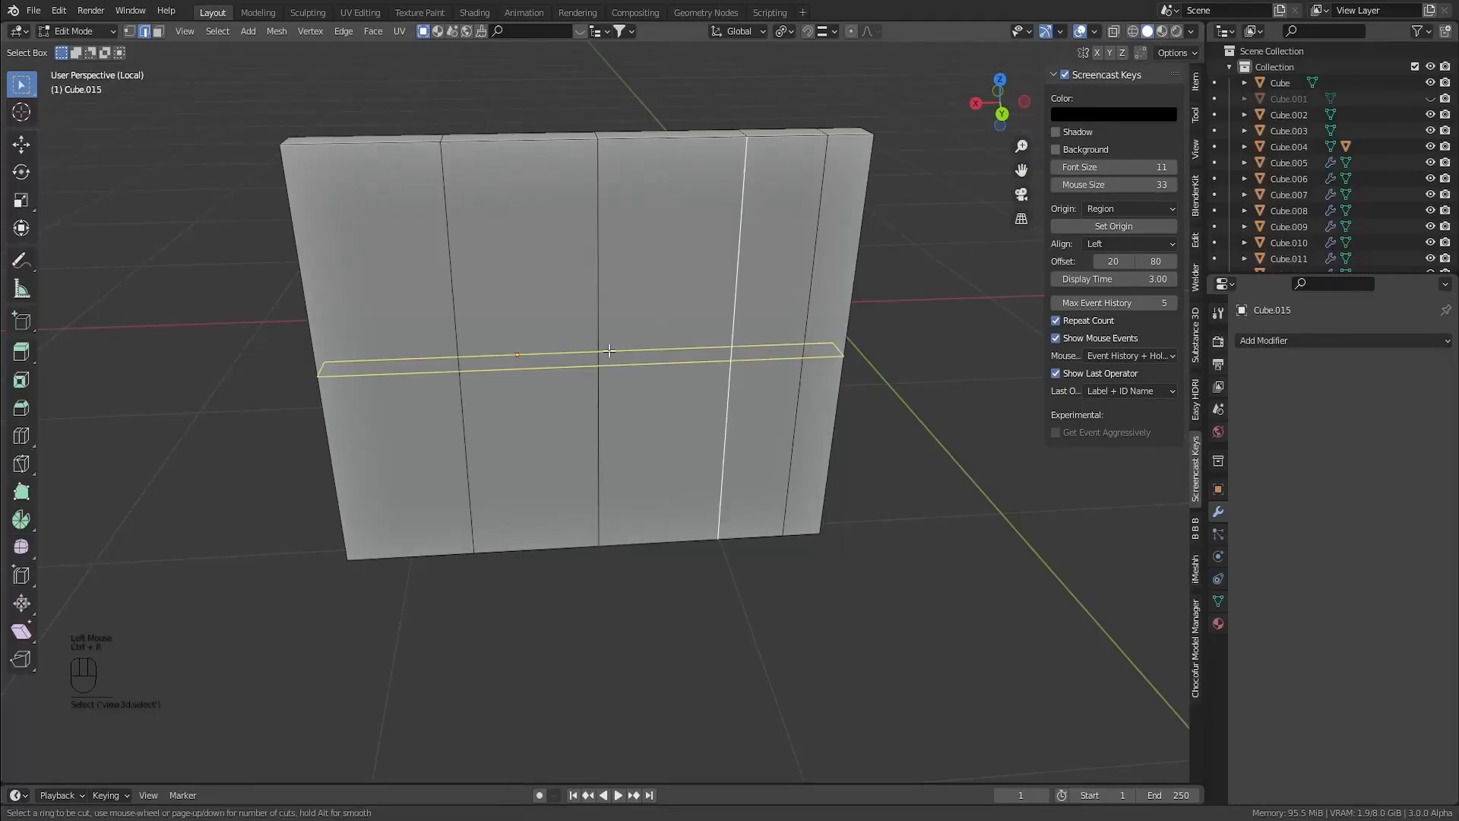
key(ctrl+r)
click(843, 356)
click(853, 271)
key(ctrl+r)
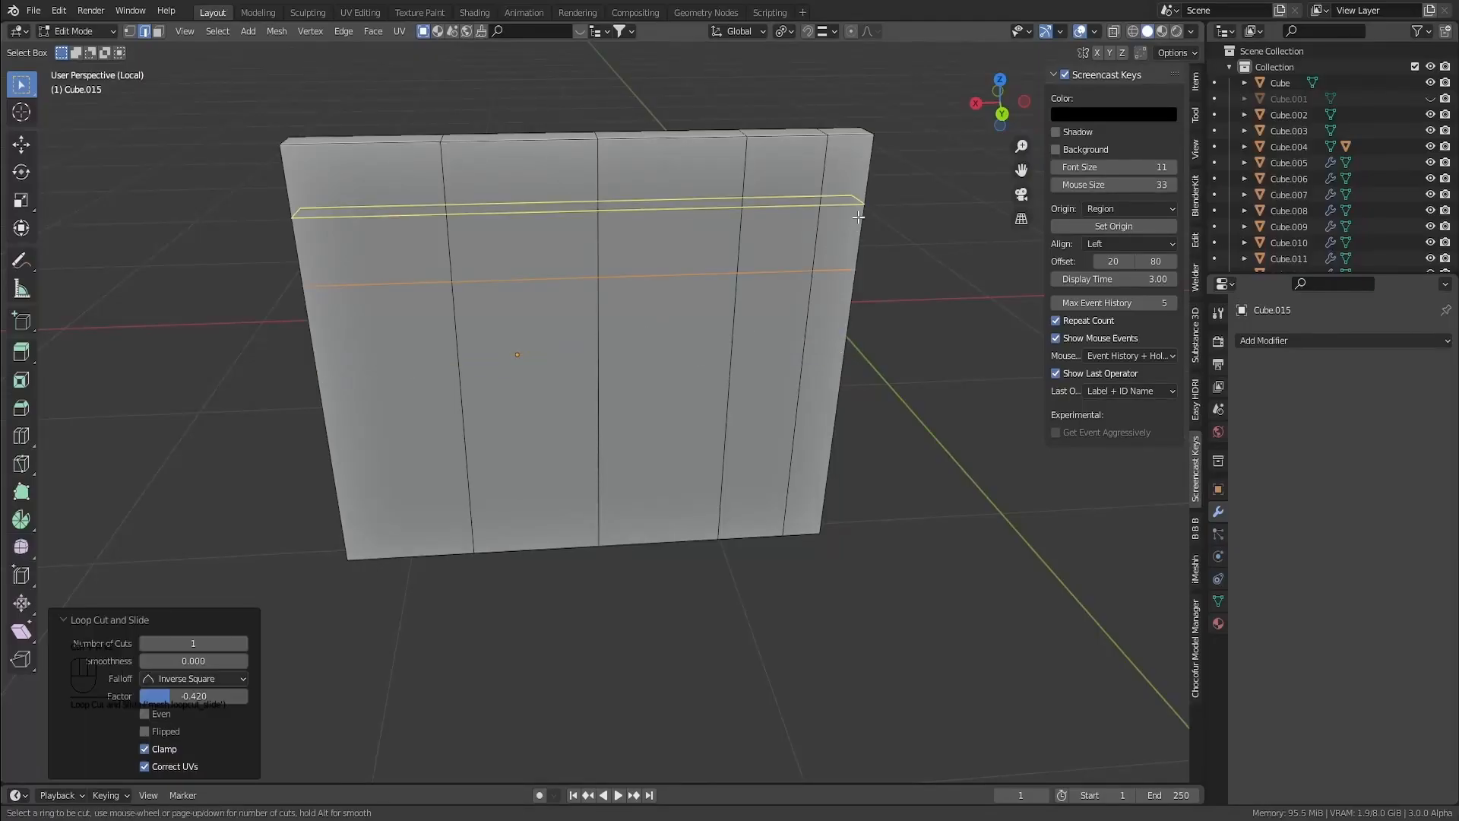
click(862, 208)
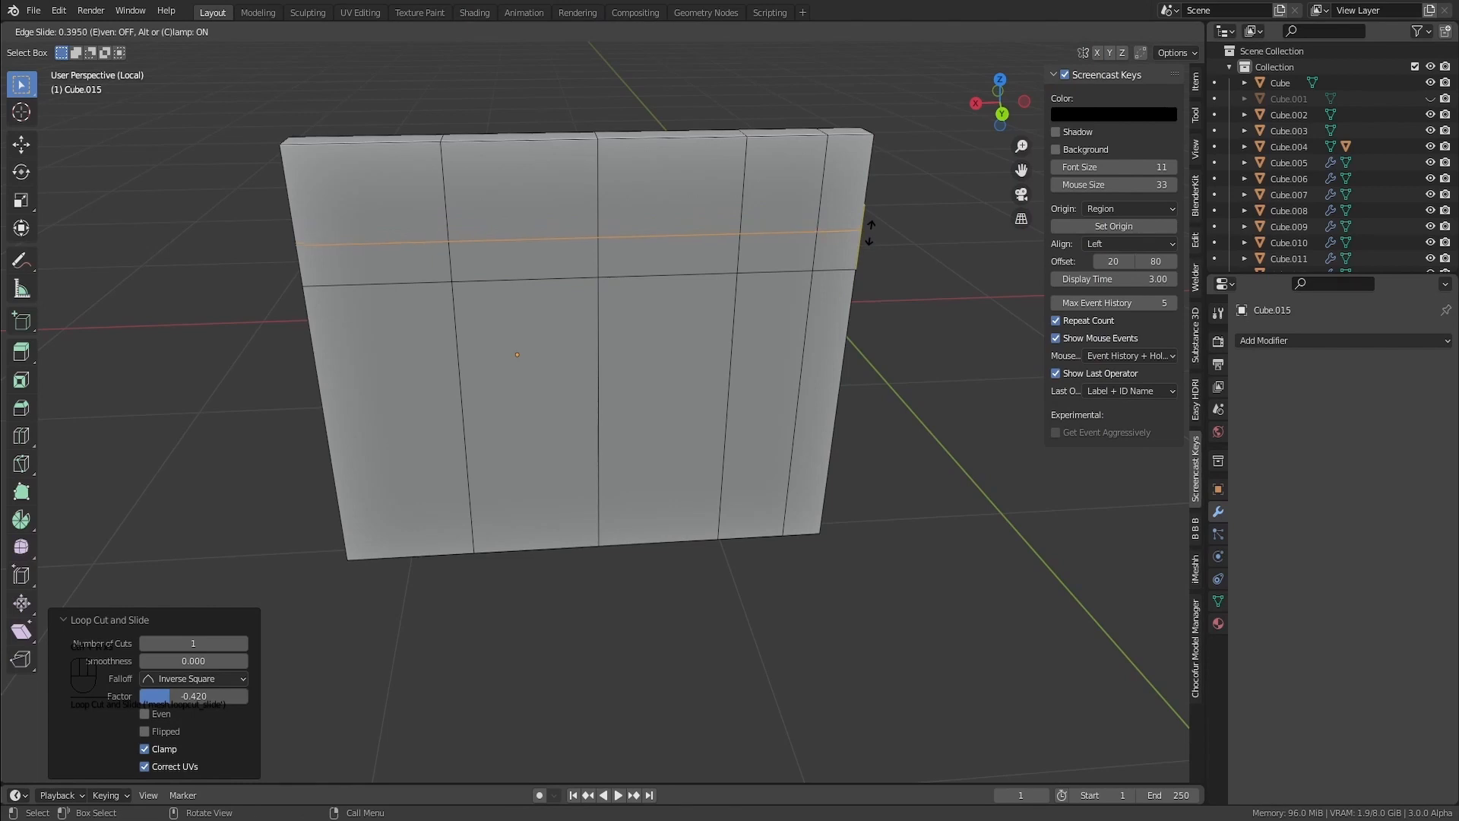
click(871, 232)
key(ctrl+r)
click(290, 153)
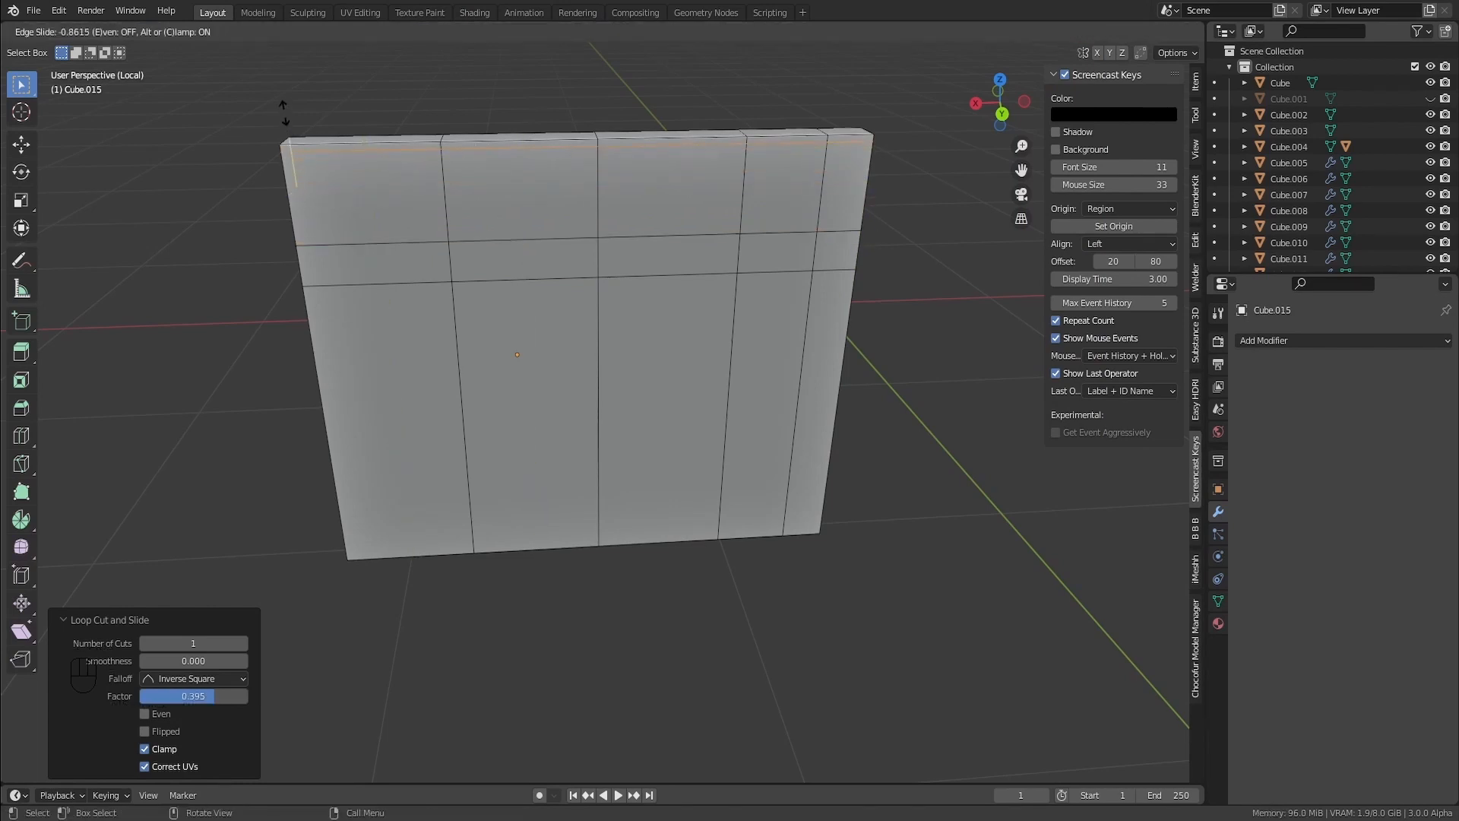
click(286, 112)
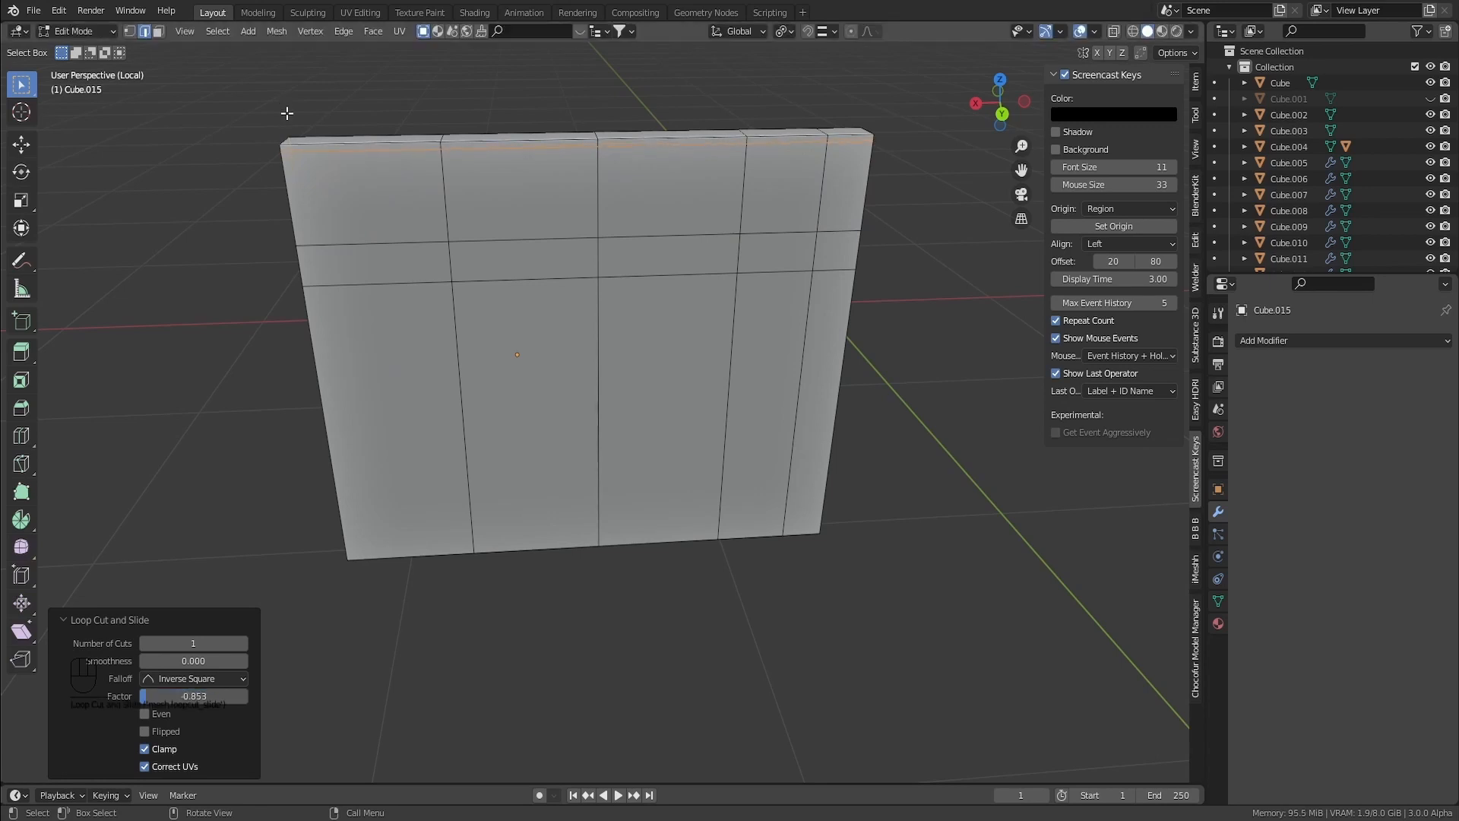
Select all four vertical and three horizontal edge loops of the ledge
alt+click(447, 183)
alt+shift+click(484, 148)
alt+shift+click(514, 240)
alt+shift+click(532, 280)
alt+shift+click(599, 259)
alt+shift+click(739, 254)
alt+shift+click(815, 253)
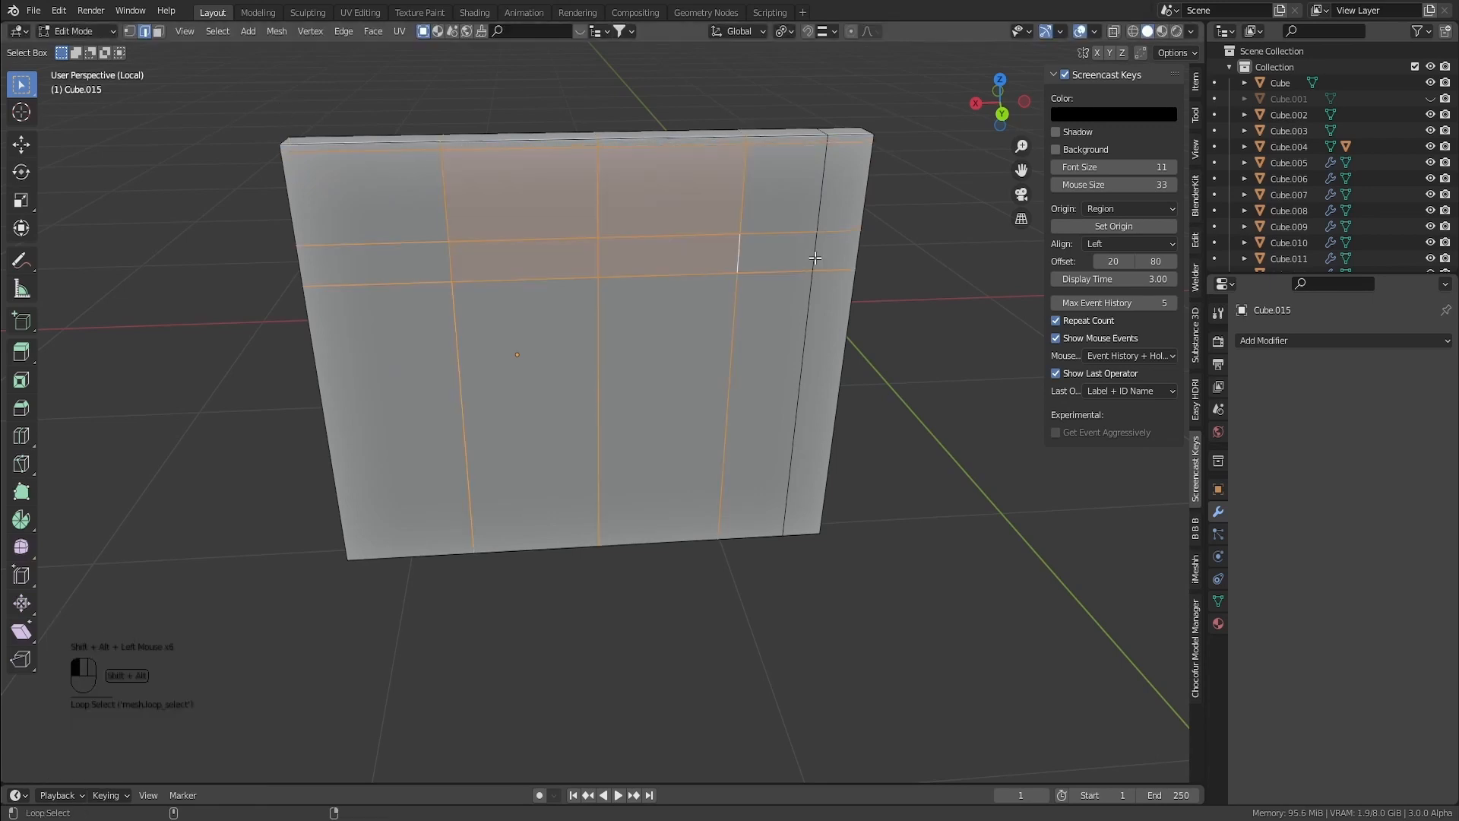
middle_drag(847, 268, 680, 262)
scroll(782, 273, up, 4)
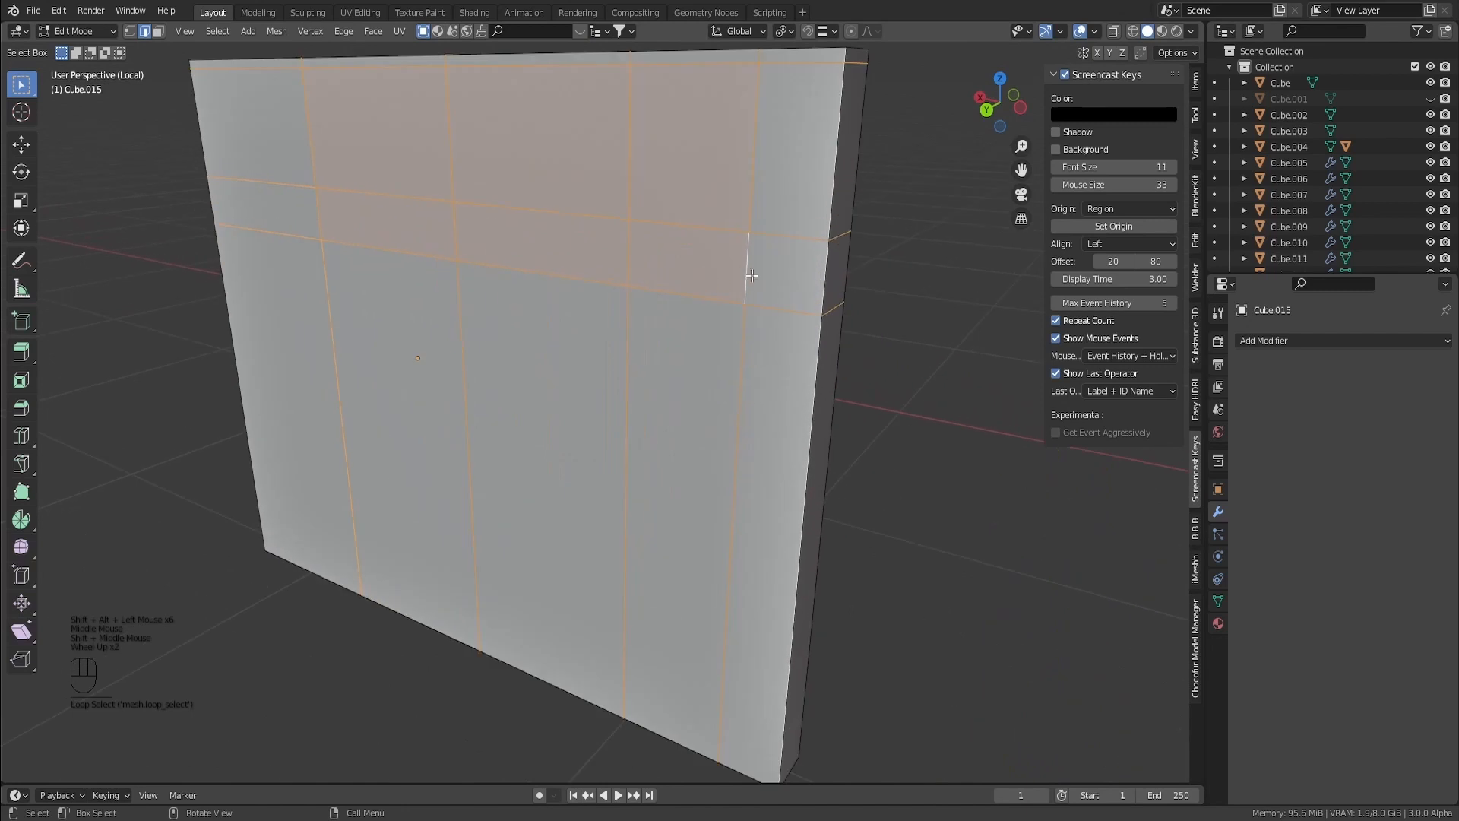
Try to bevel the selected loops, and apply the ledge object's scale
key(ctrl+b)
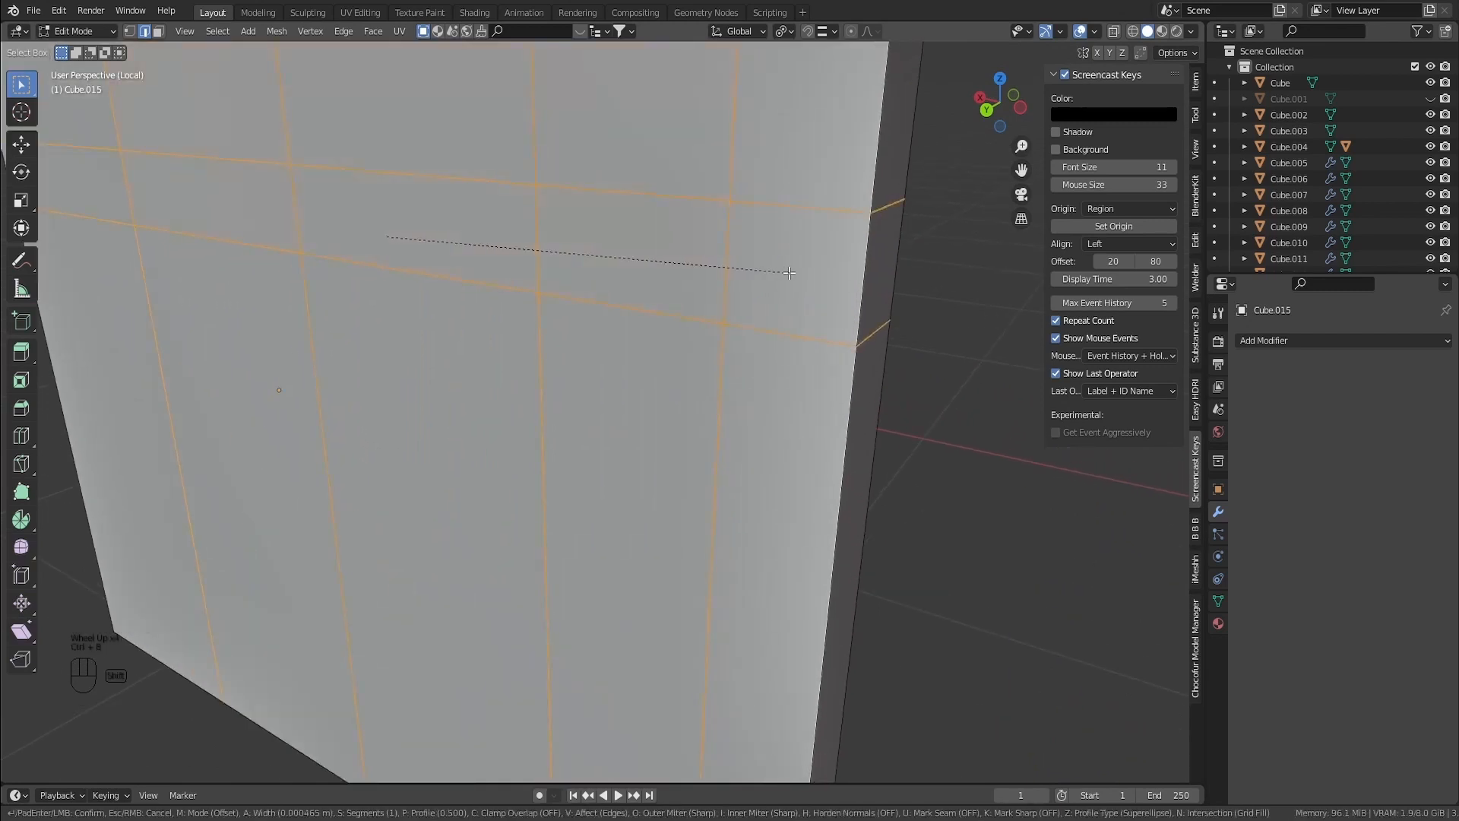
click(789, 273)
key(Tab)
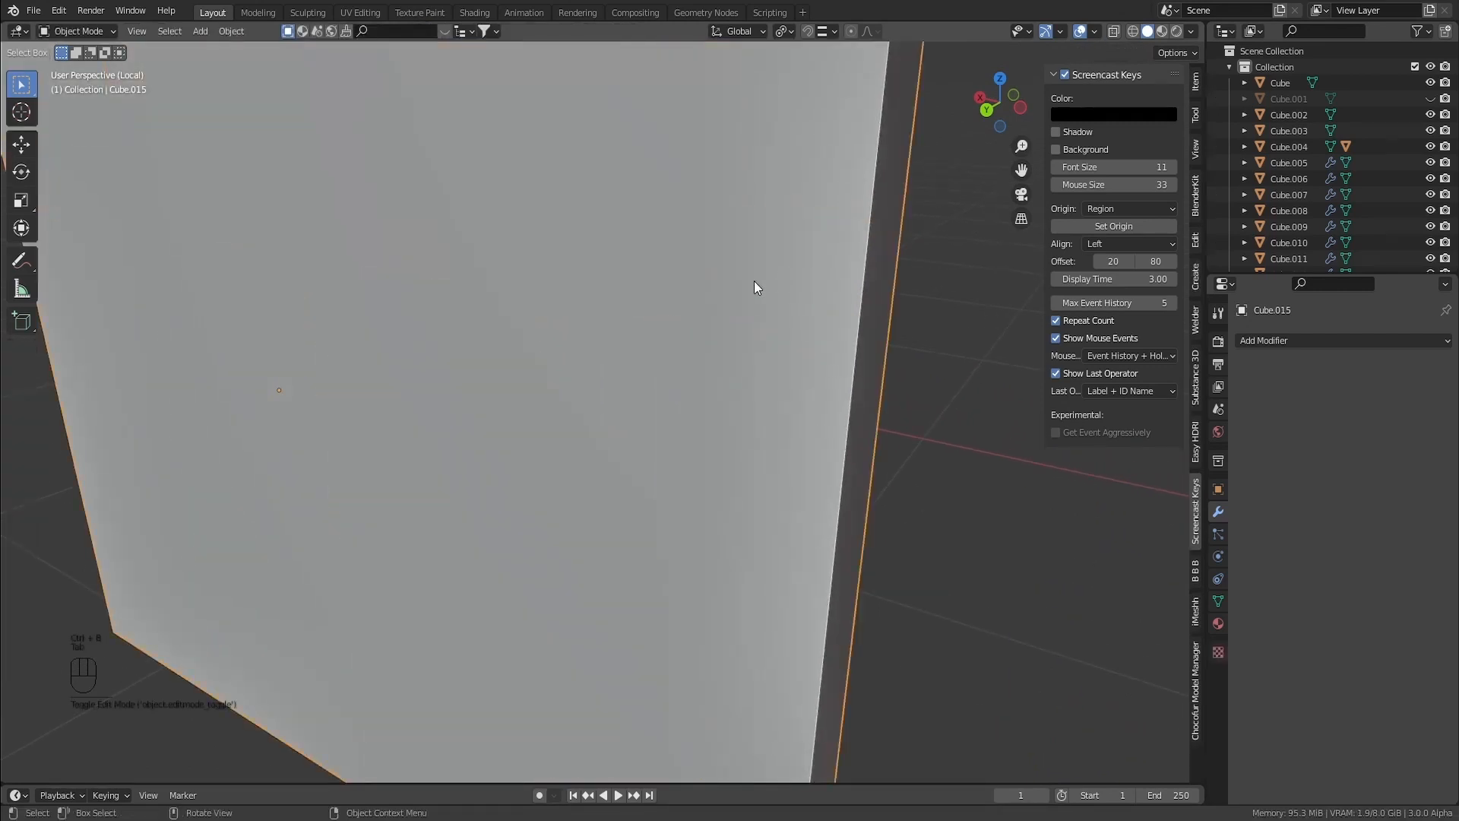
scroll(750, 285, down, 3)
key(ctrl+a)
click(824, 236)
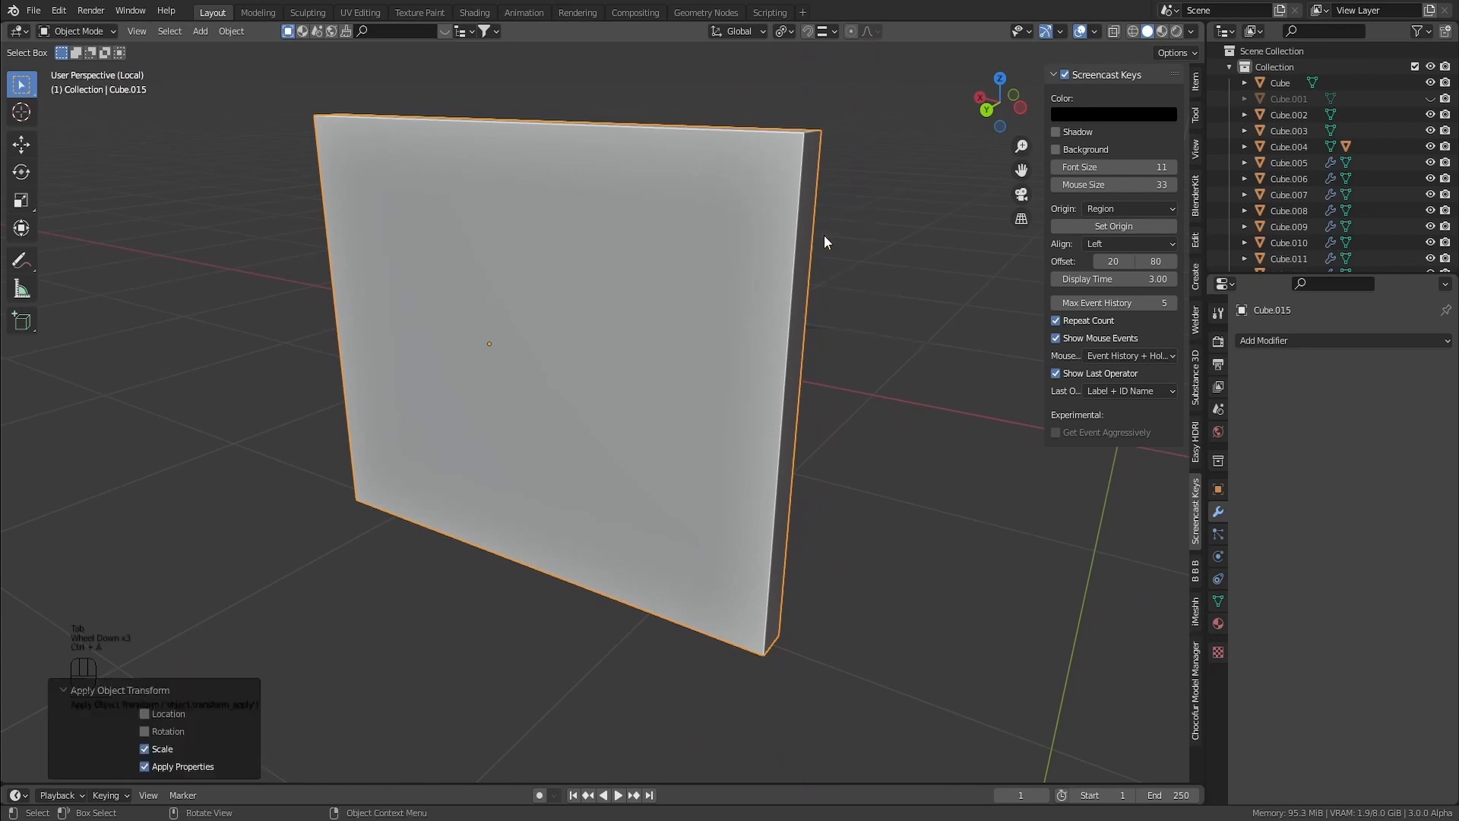
Bevel the selected edge loops with a width of 0.002 m and one segment
key(Tab)
scroll(764, 258, up, 1)
key(ctrl+b)
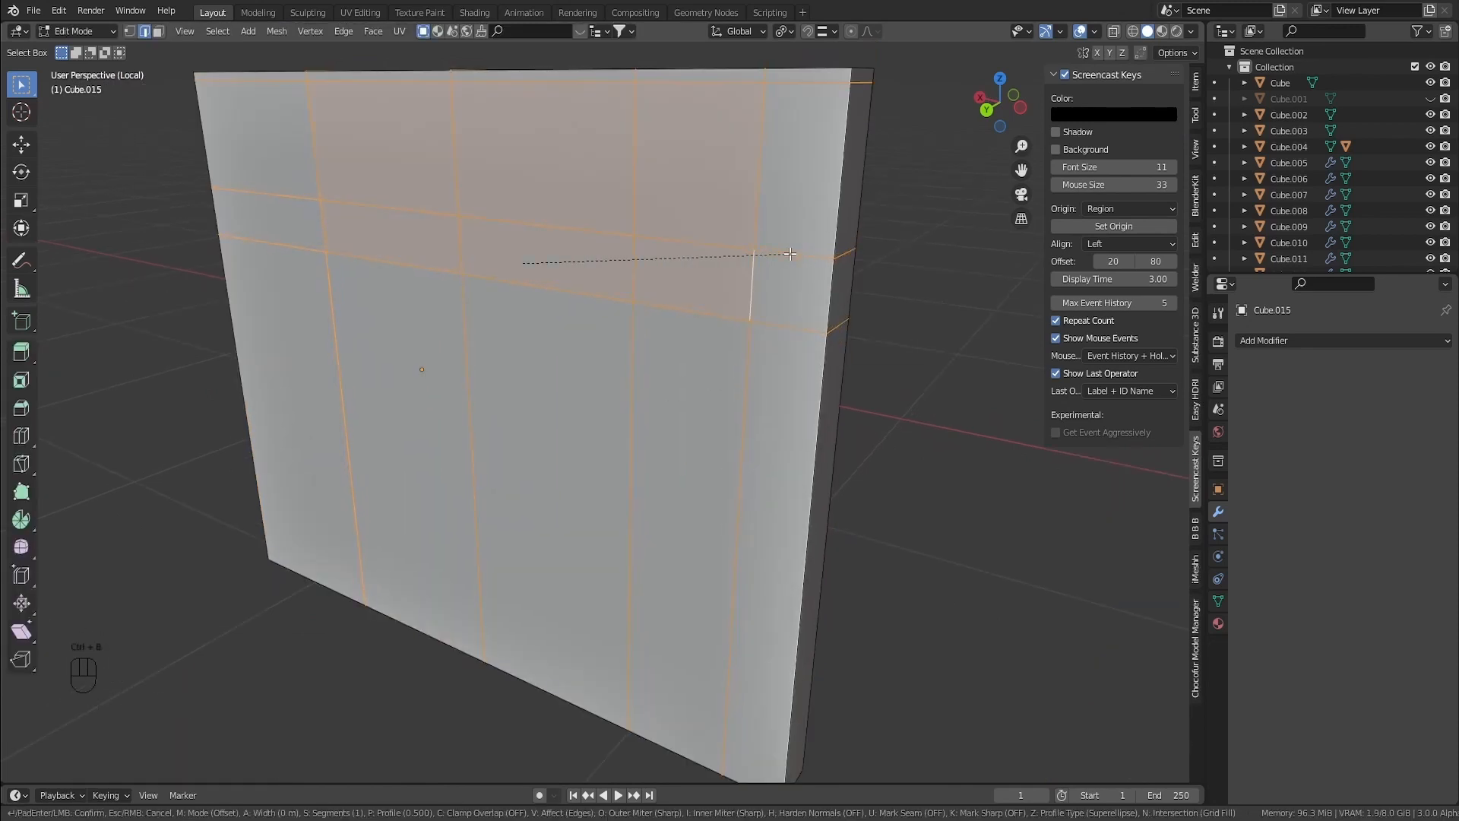
click(790, 254)
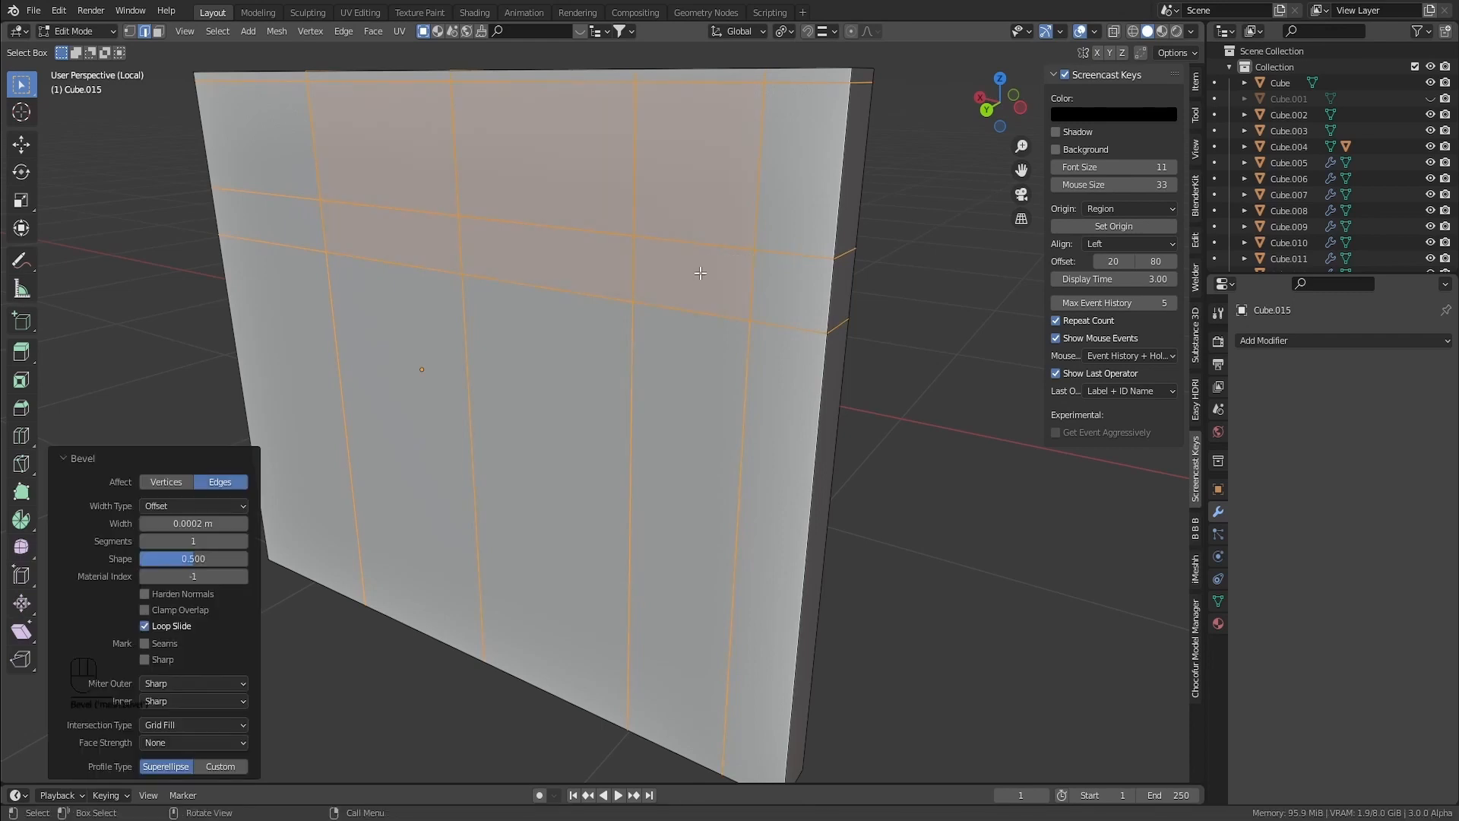
drag(181, 517, 182, 523)
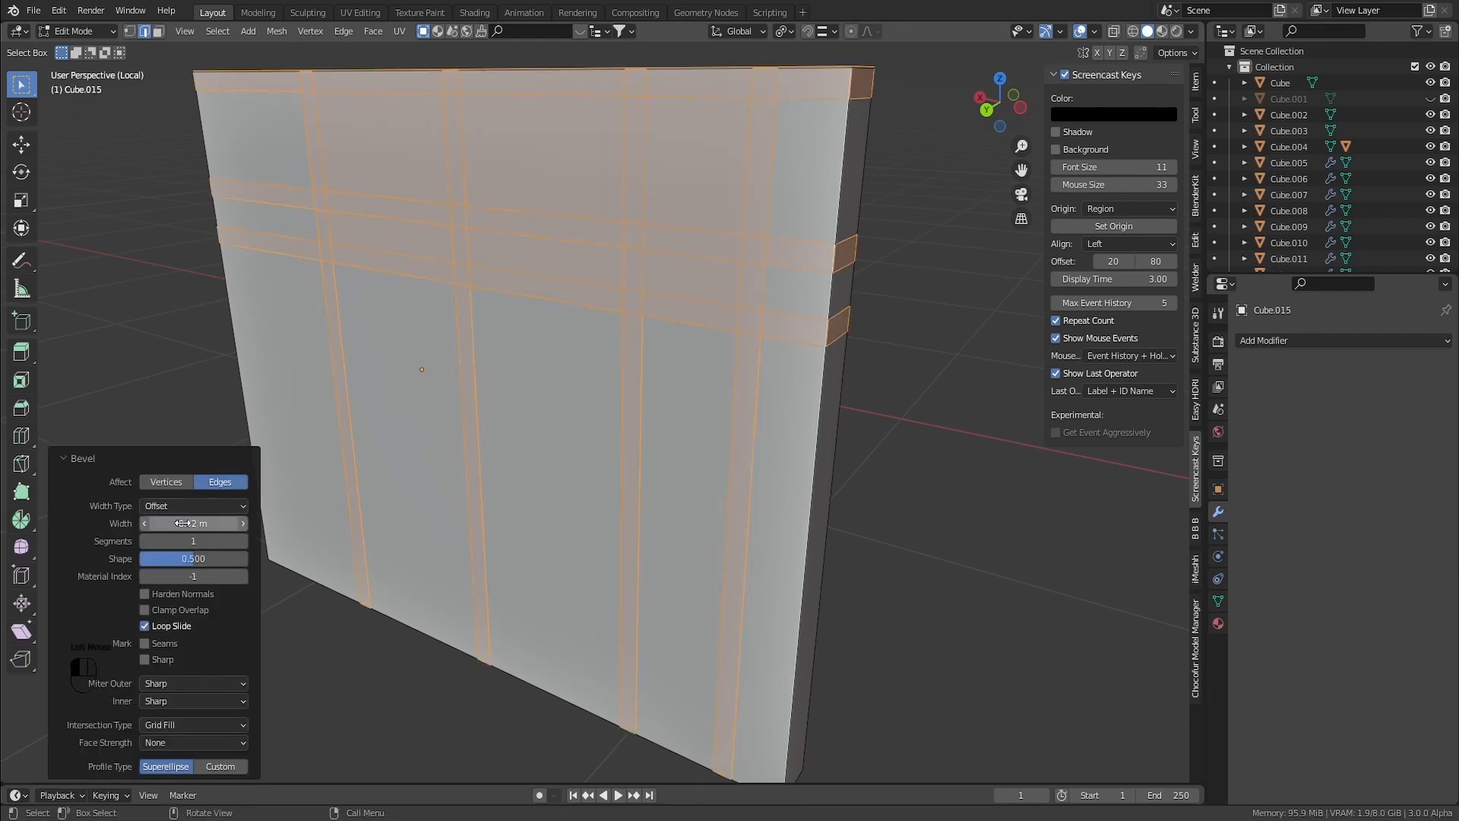
click(182, 523)
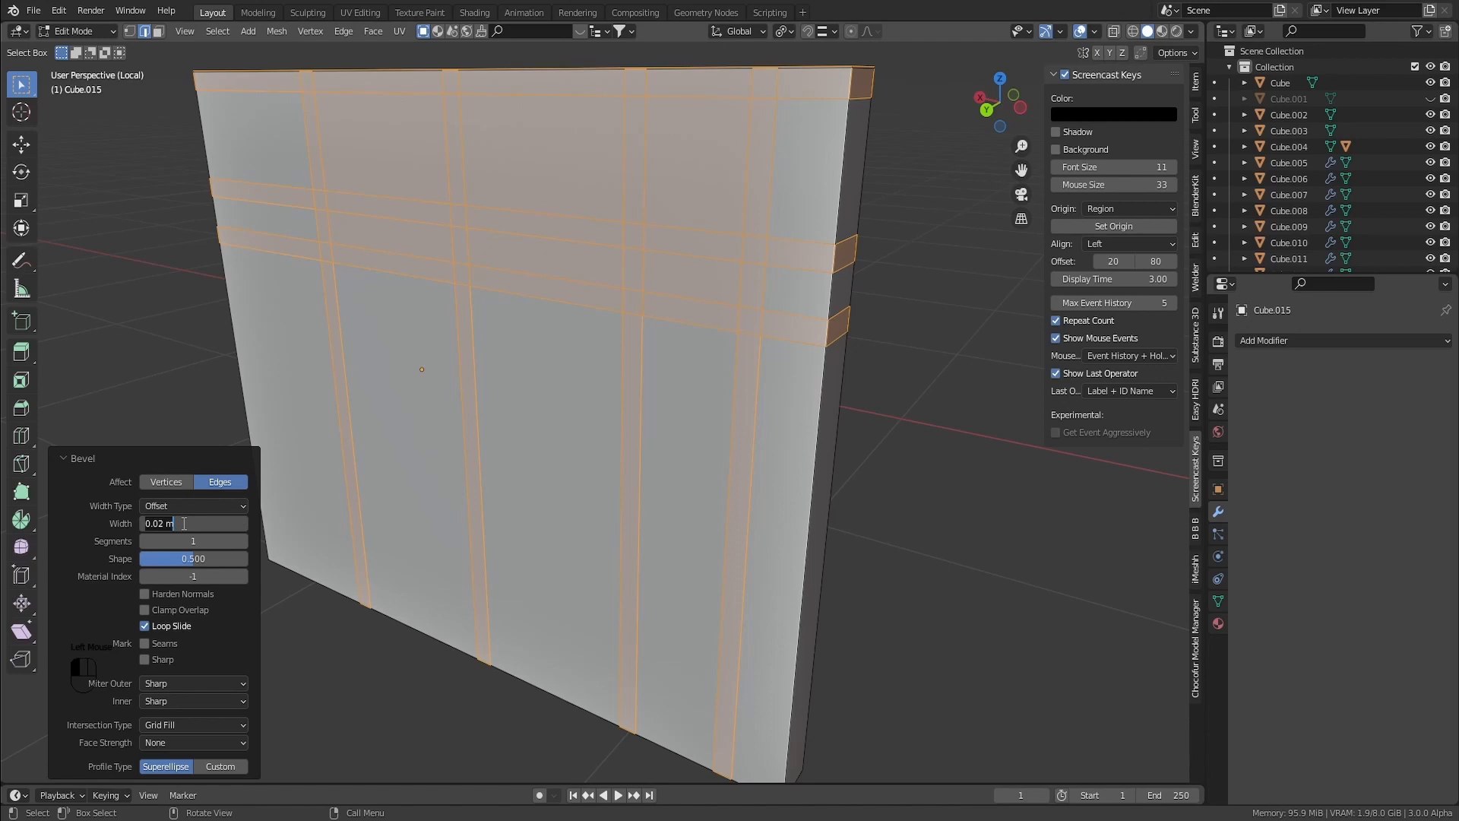
text(0.002)
key(Return)
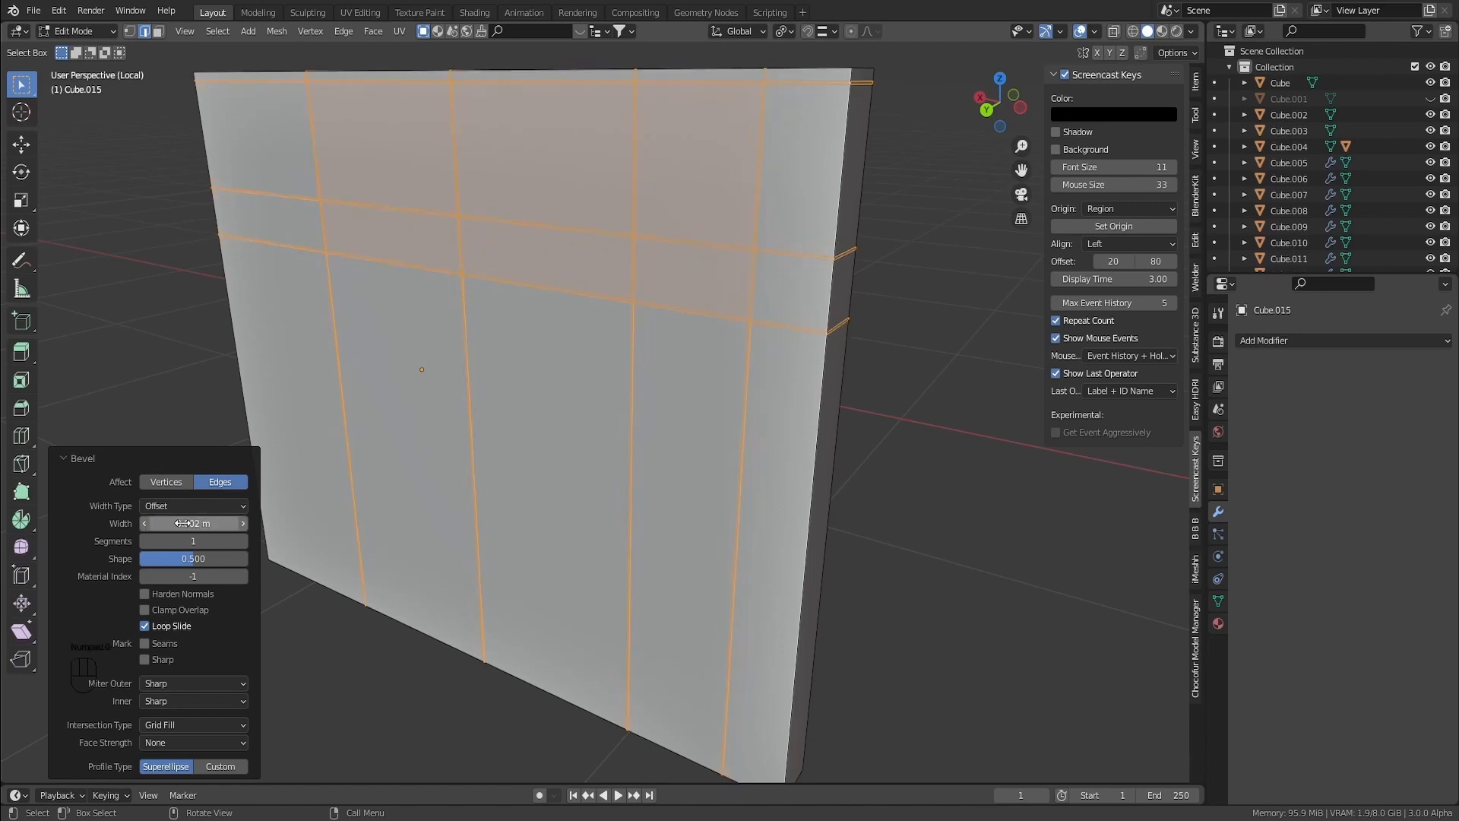
Switch to face selection and select one narrow vertical bevel strip on the upper front of the ledge
middle_drag(608, 426, 699, 357)
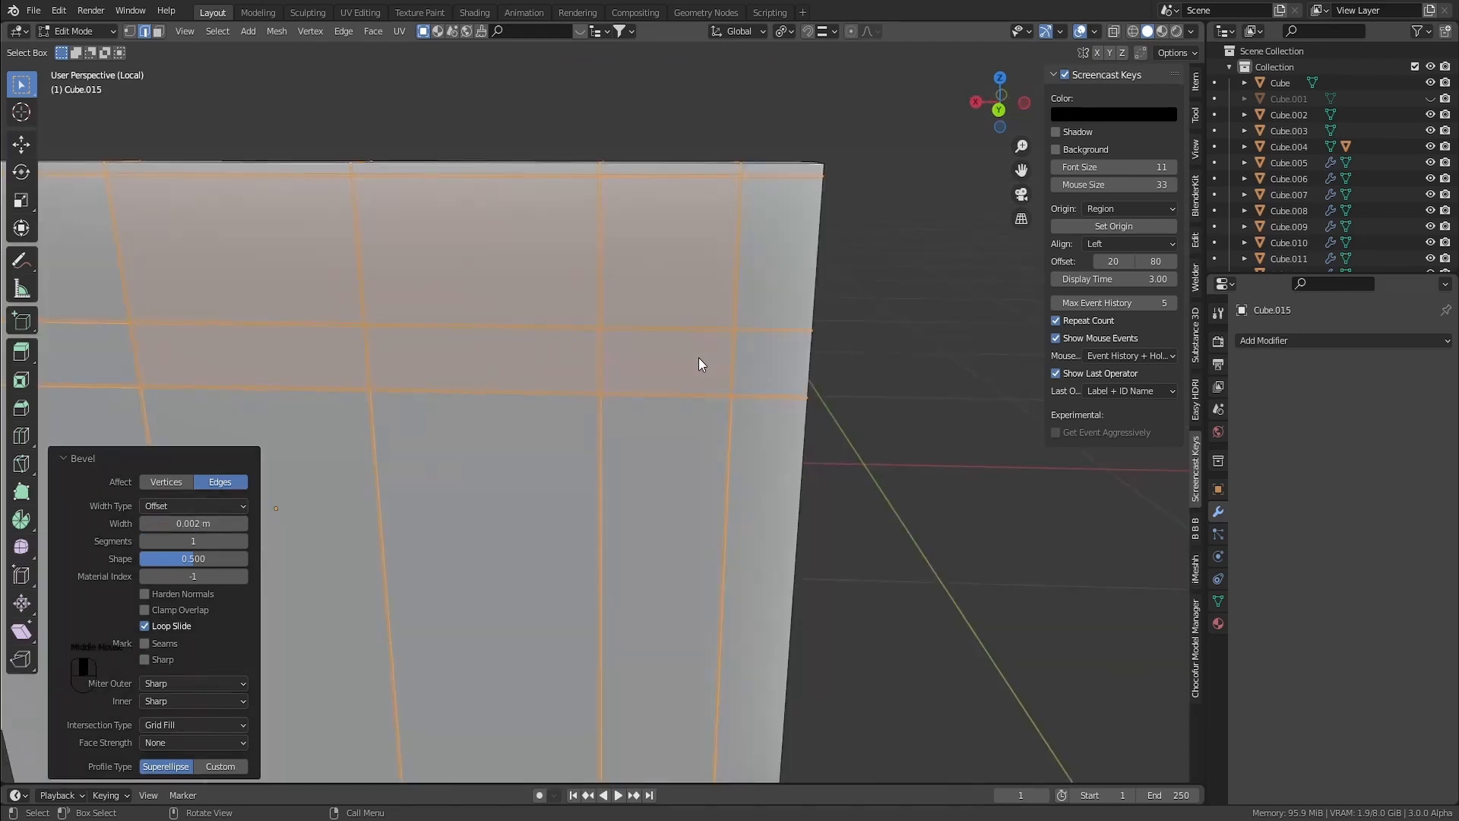
shift+middle_drag(718, 308, 726, 284)
middle_drag(722, 284, 538, 219)
scroll(538, 219, up, 1)
mouse_move(538, 219)
middle_down()
mouse_move(504, 215)
mouse_move(532, 224)
middle_up()
shift+middle_drag(589, 308, 588, 310)
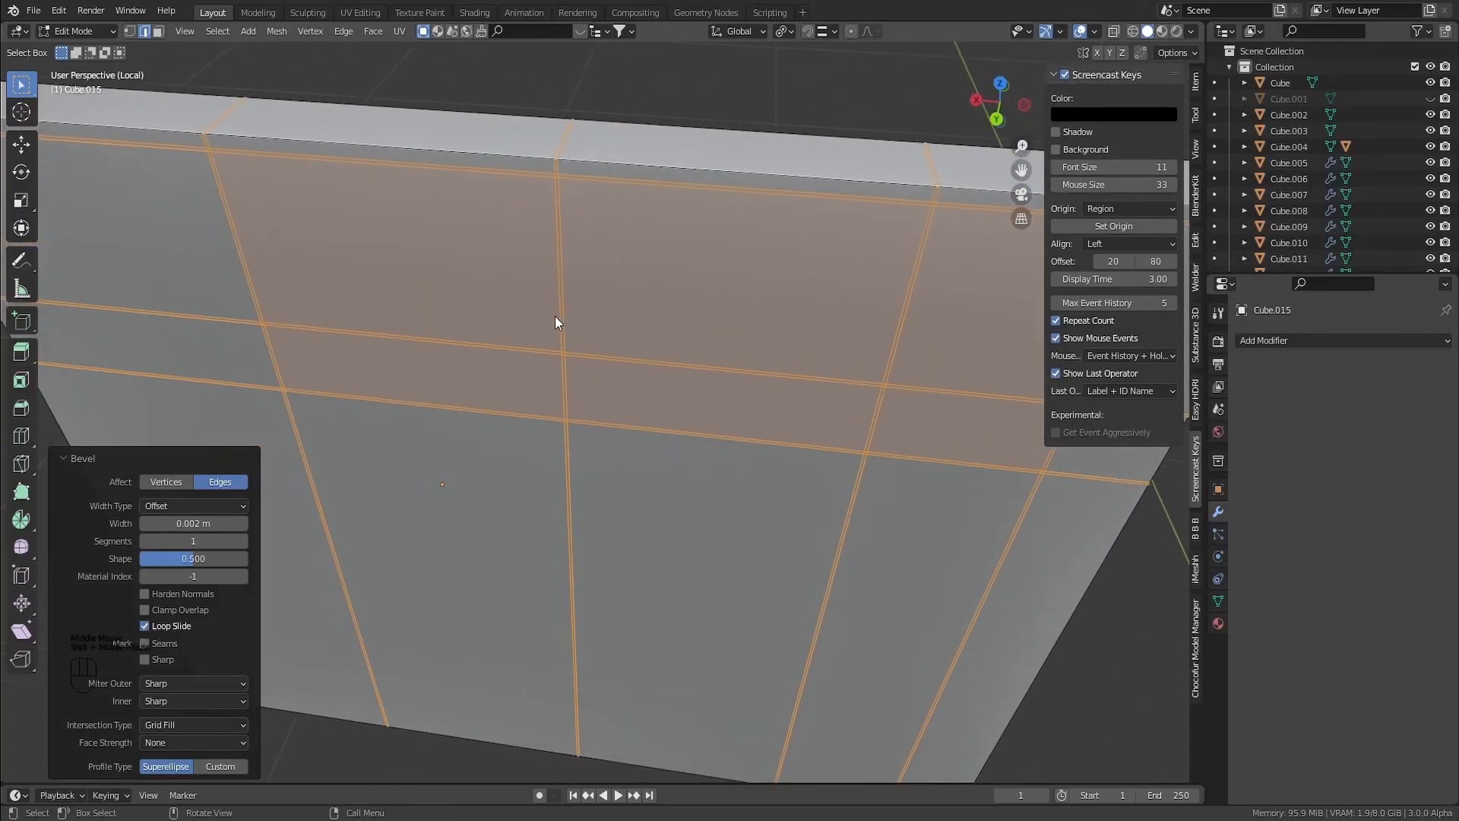
key(3)
click(558, 316)
shift+middle_drag(584, 468, 480, 384)
scroll(524, 367, down, 2)
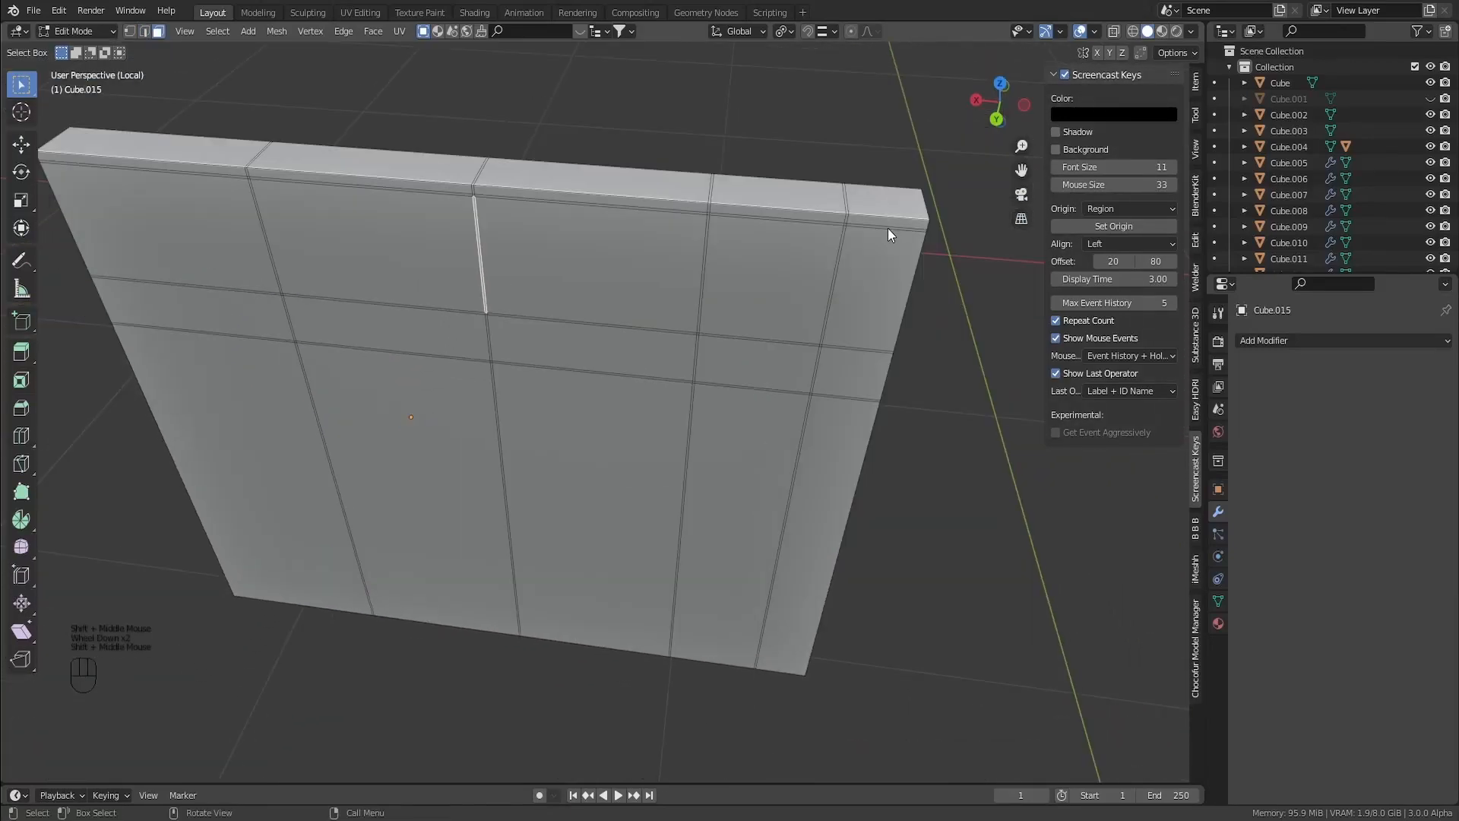
Select the thin horizontal strip of faces running the full length just below the ledge's top edge
click(888, 228)
scroll(418, 227, up, 2)
scroll(445, 219, up, 2)
shift+middle_drag(418, 227, 801, 311)
ctrl+click(449, 219)
scroll(449, 218, down, 2)
shift+middle_drag(1011, 272, 795, 234)
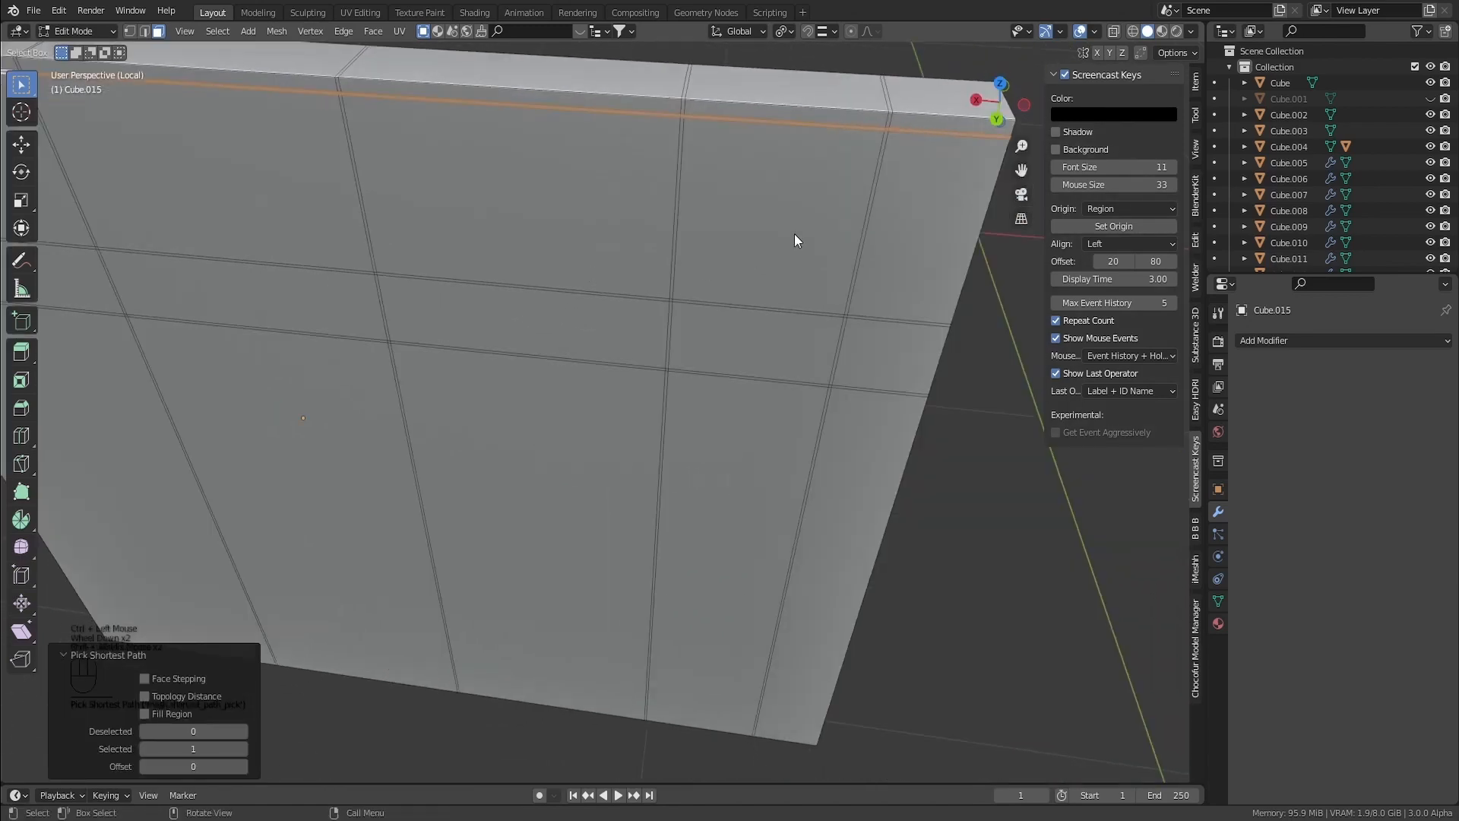
Add the two vertical bevel strips nearest the door-side end to the face selection, down to the ledge's bottom
shift+middle_drag(874, 135, 837, 202)
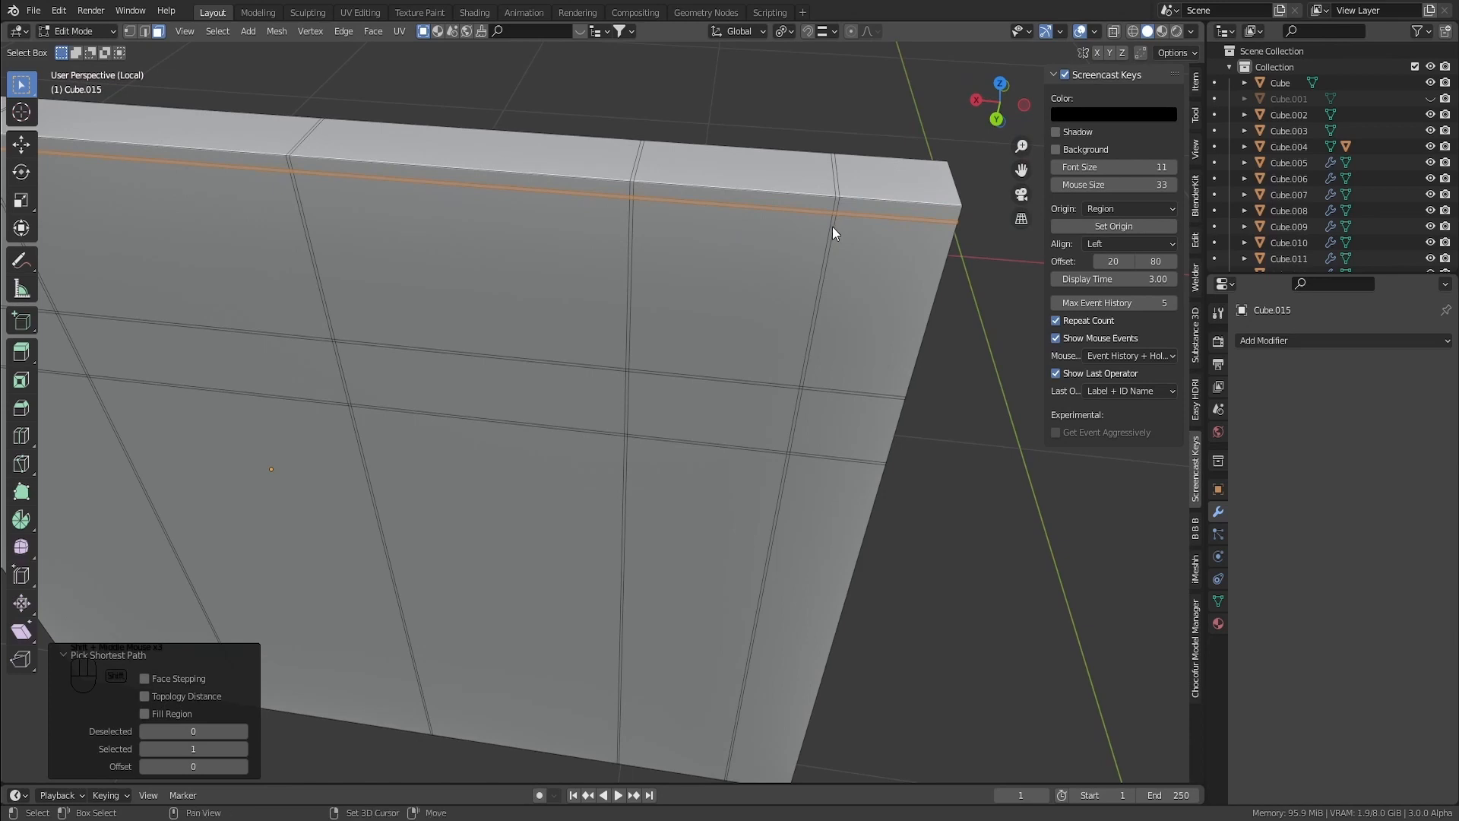
shift+click(832, 226)
shift+click(765, 582)
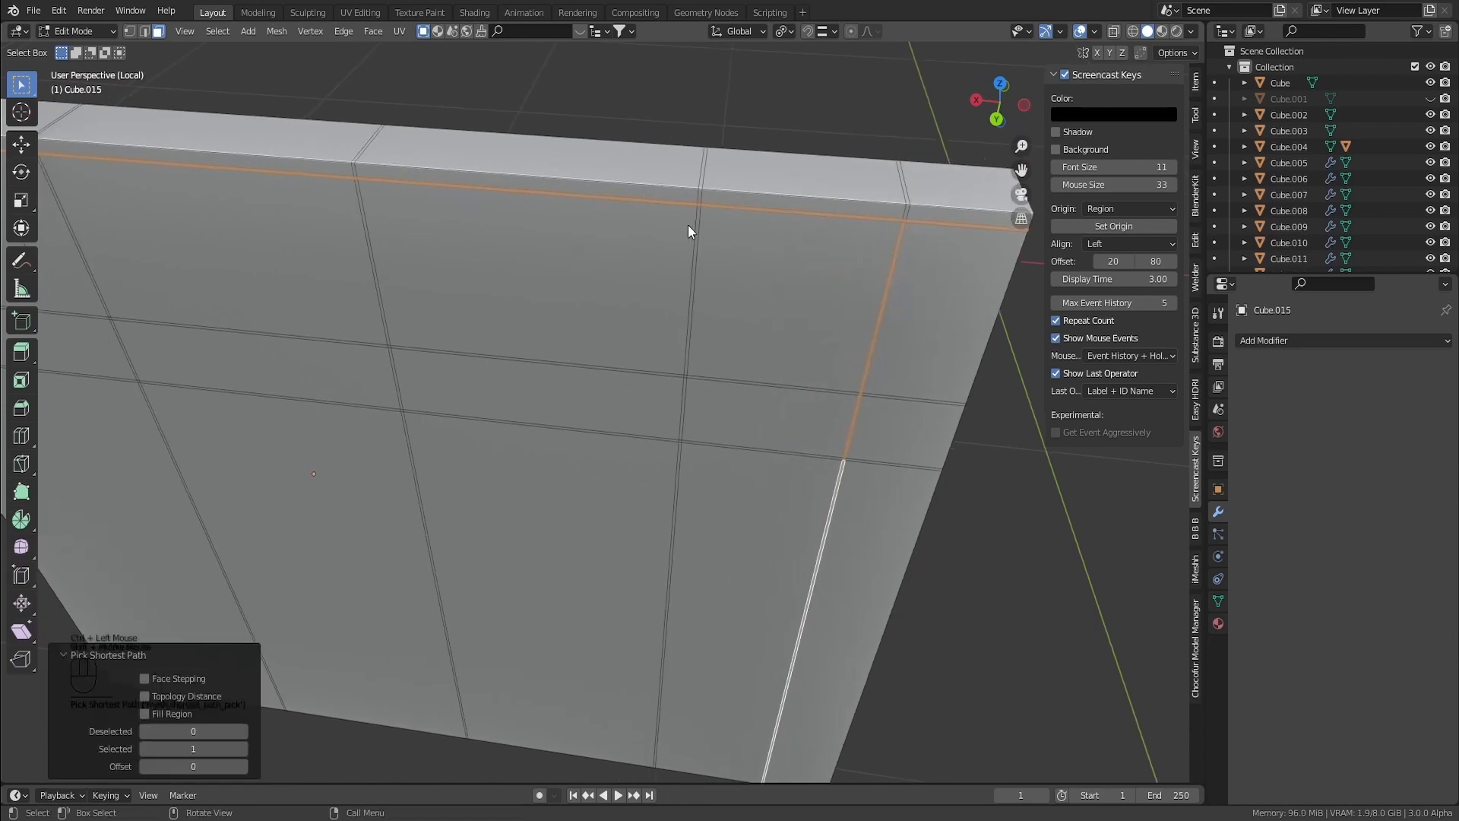
scroll(727, 353, up, 2)
shift+middle_drag(696, 222, 700, 389)
ctrl+click(727, 352)
scroll(722, 363, down, 4)
Add the third vertical bevel strip from the door-side end to the face selection
scroll(631, 263, up, 4)
scroll(631, 270, up, 1)
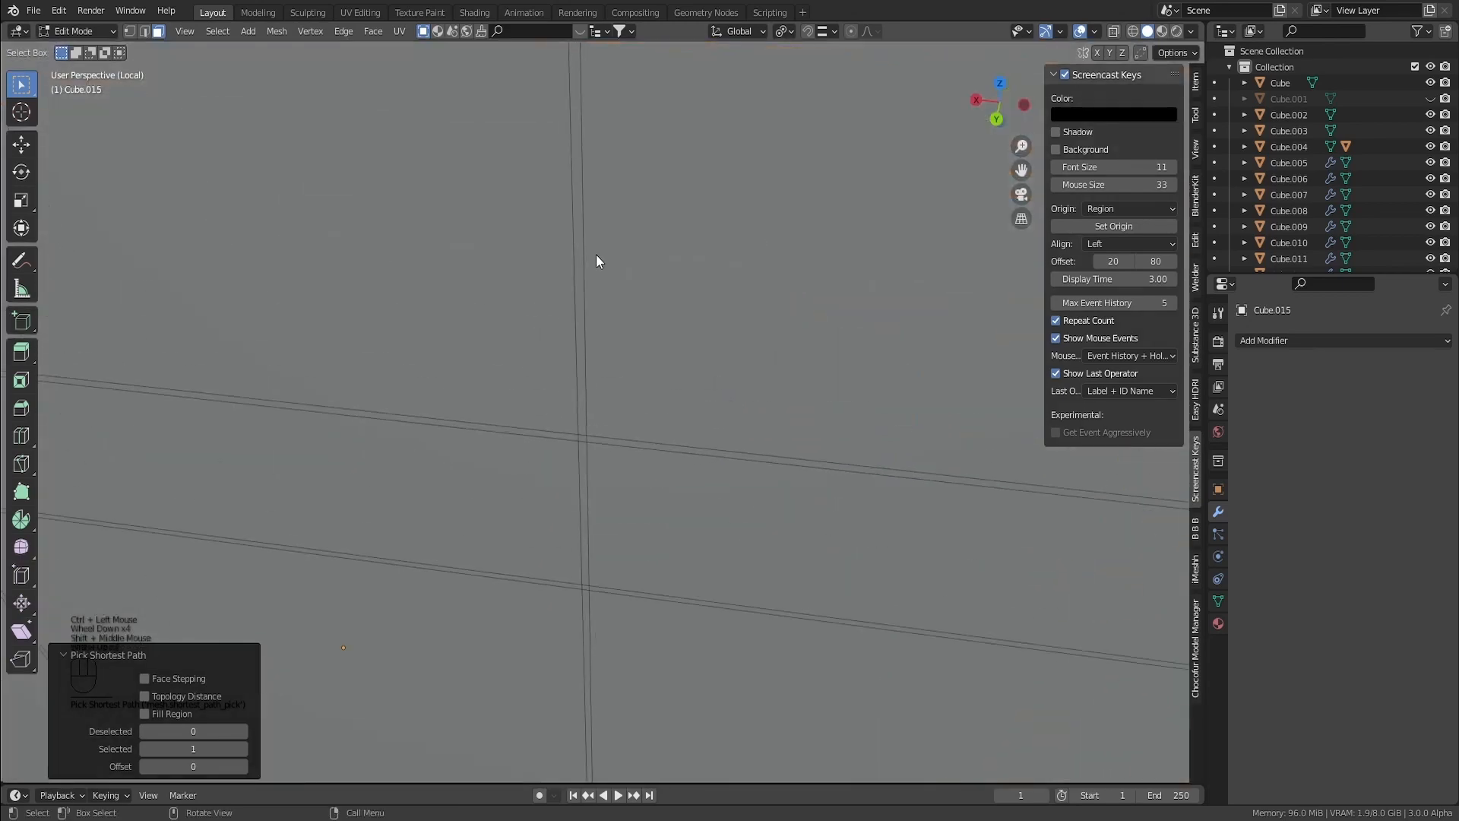
shift+click(579, 277)
scroll(585, 319, down, 1)
scroll(582, 386, up, 1)
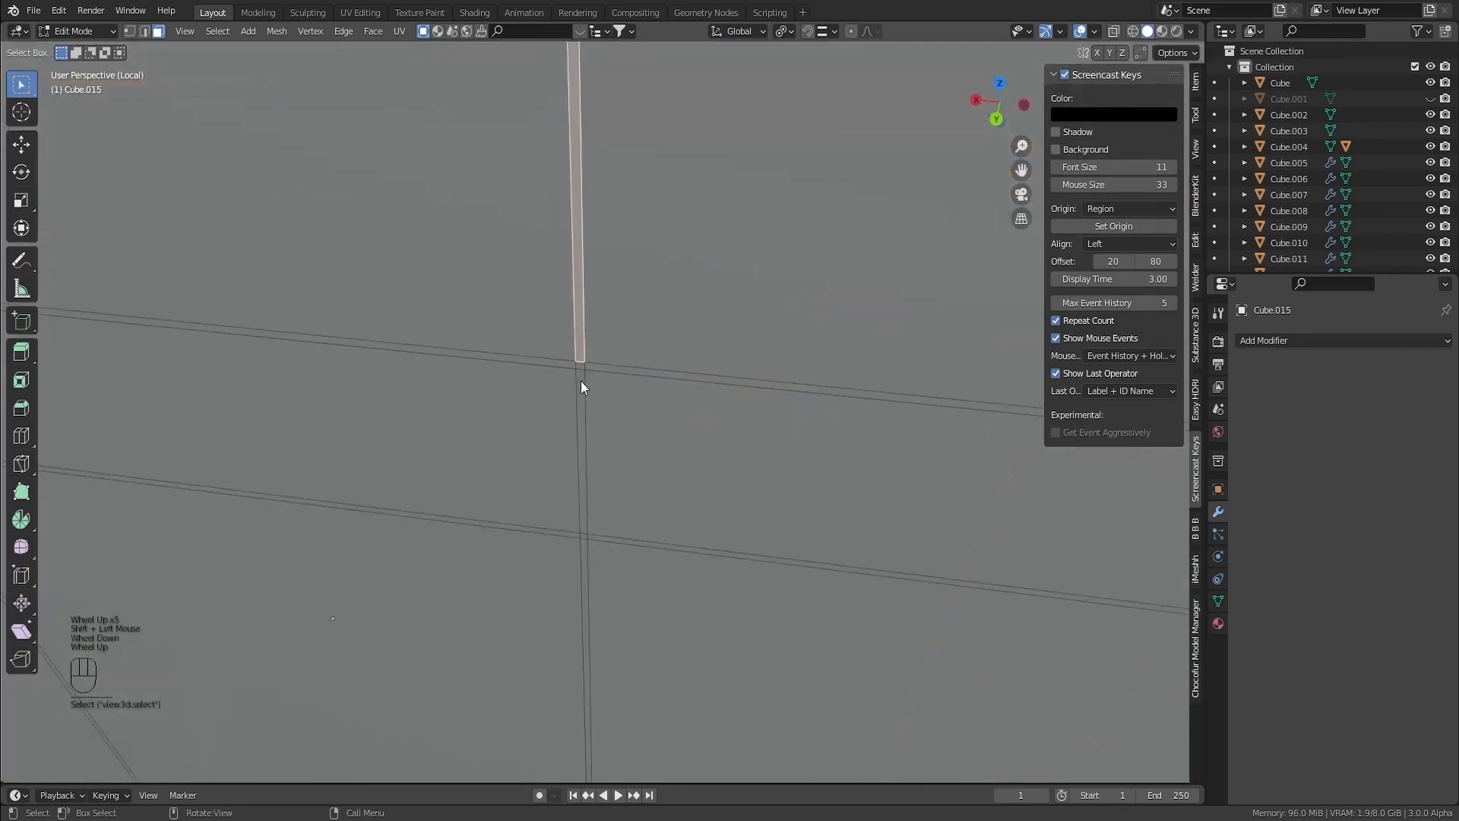
ctrl+click(582, 553)
scroll(578, 544, down, 3)
Add the last vertical bevel strip, on the washbasin side of the ledge, to the face selection
scroll(721, 275, up, 4)
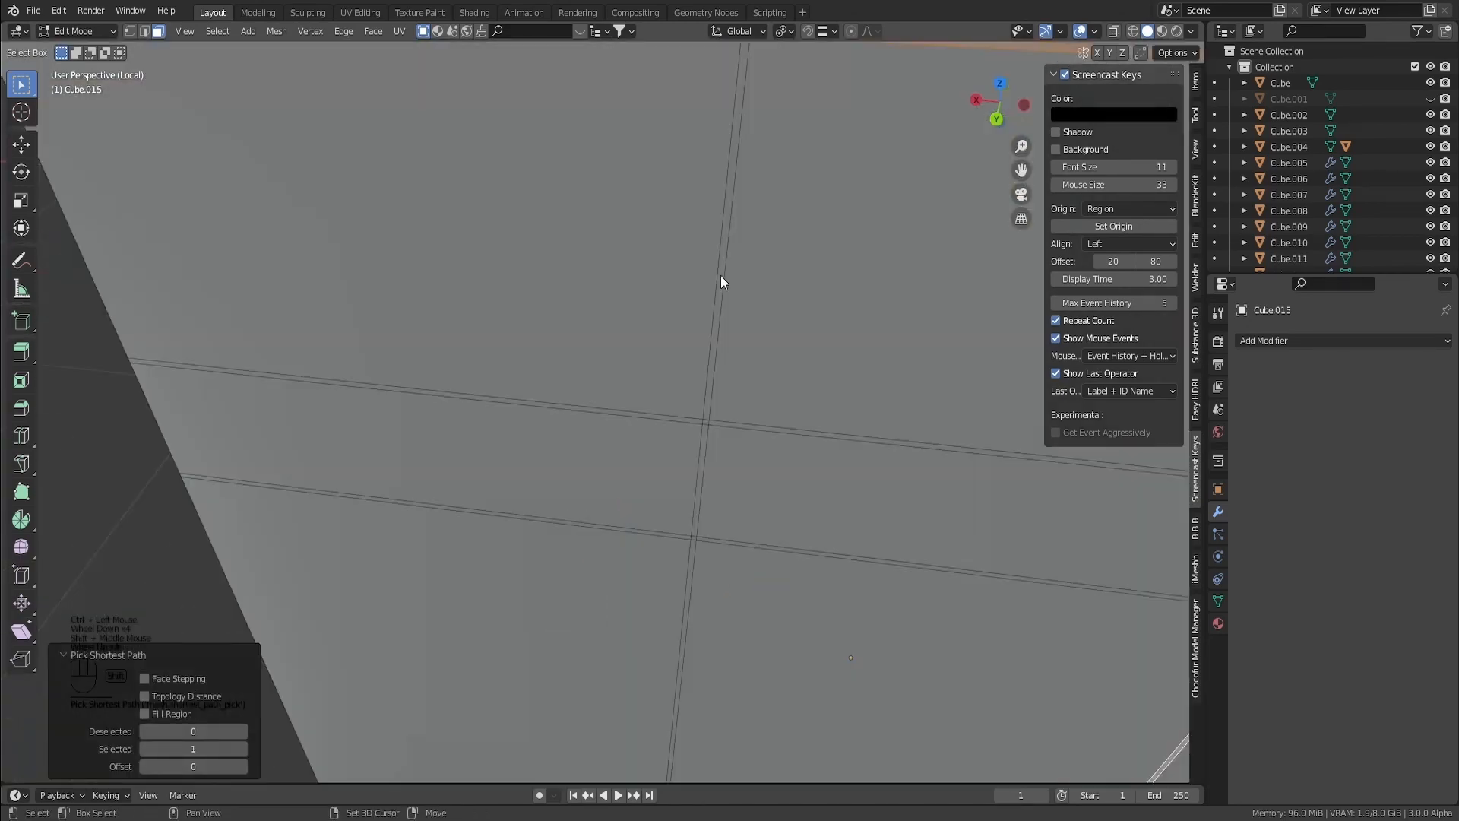
shift+click(720, 278)
scroll(725, 440, down, 2)
scroll(727, 368, up, 3)
shift+middle_drag(725, 439, 716, 354)
ctrl+click(718, 371)
scroll(716, 376, down, 4)
Add the lower horizontal strip between the first and second vertical joints from the washbasin side to the face selection
scroll(831, 407, up, 1)
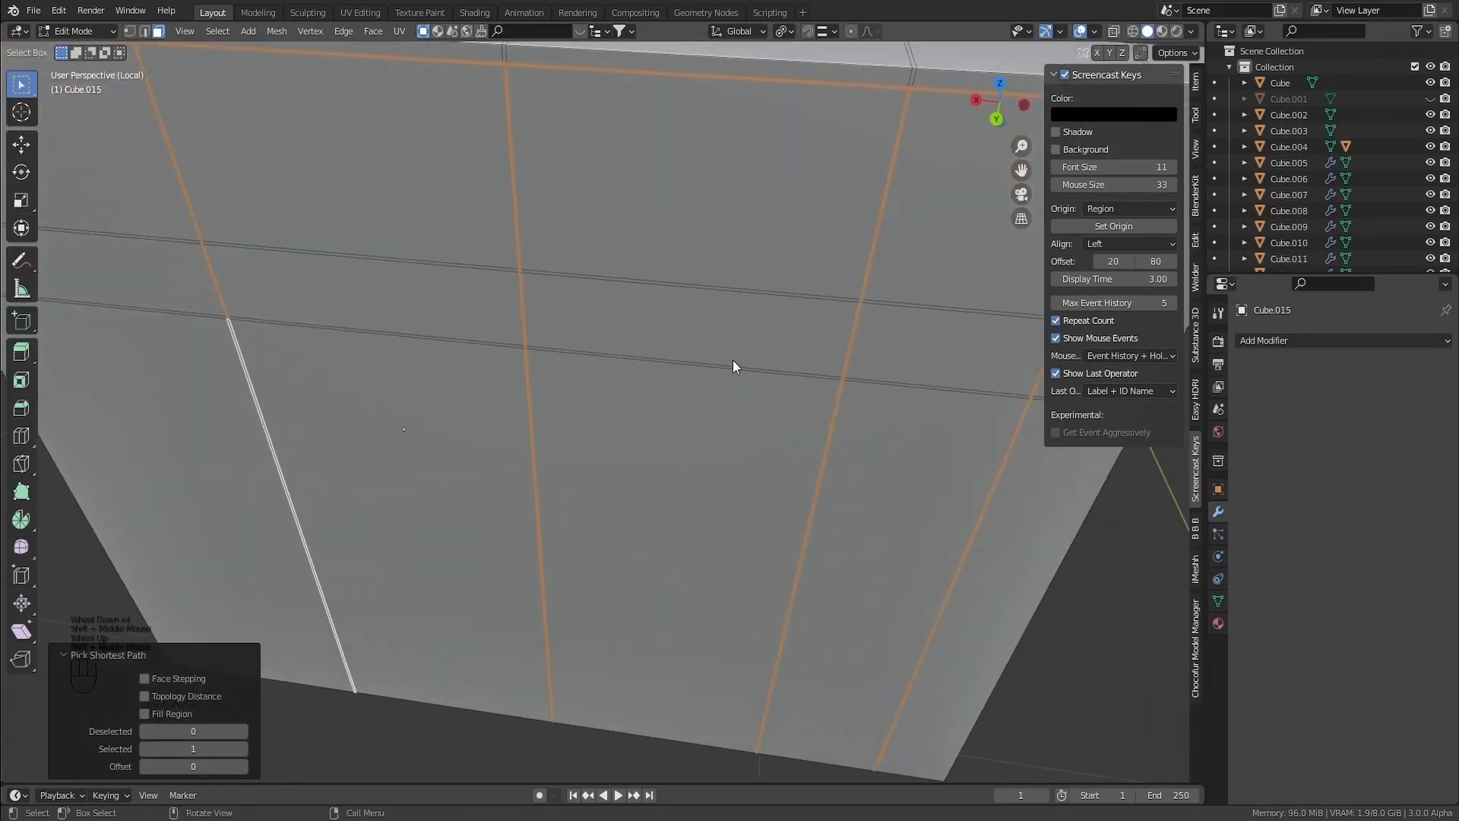
scroll(732, 359, down, 1)
shift+middle_drag(503, 342, 608, 358)
scroll(608, 358, up, 1)
scroll(589, 372, up, 1)
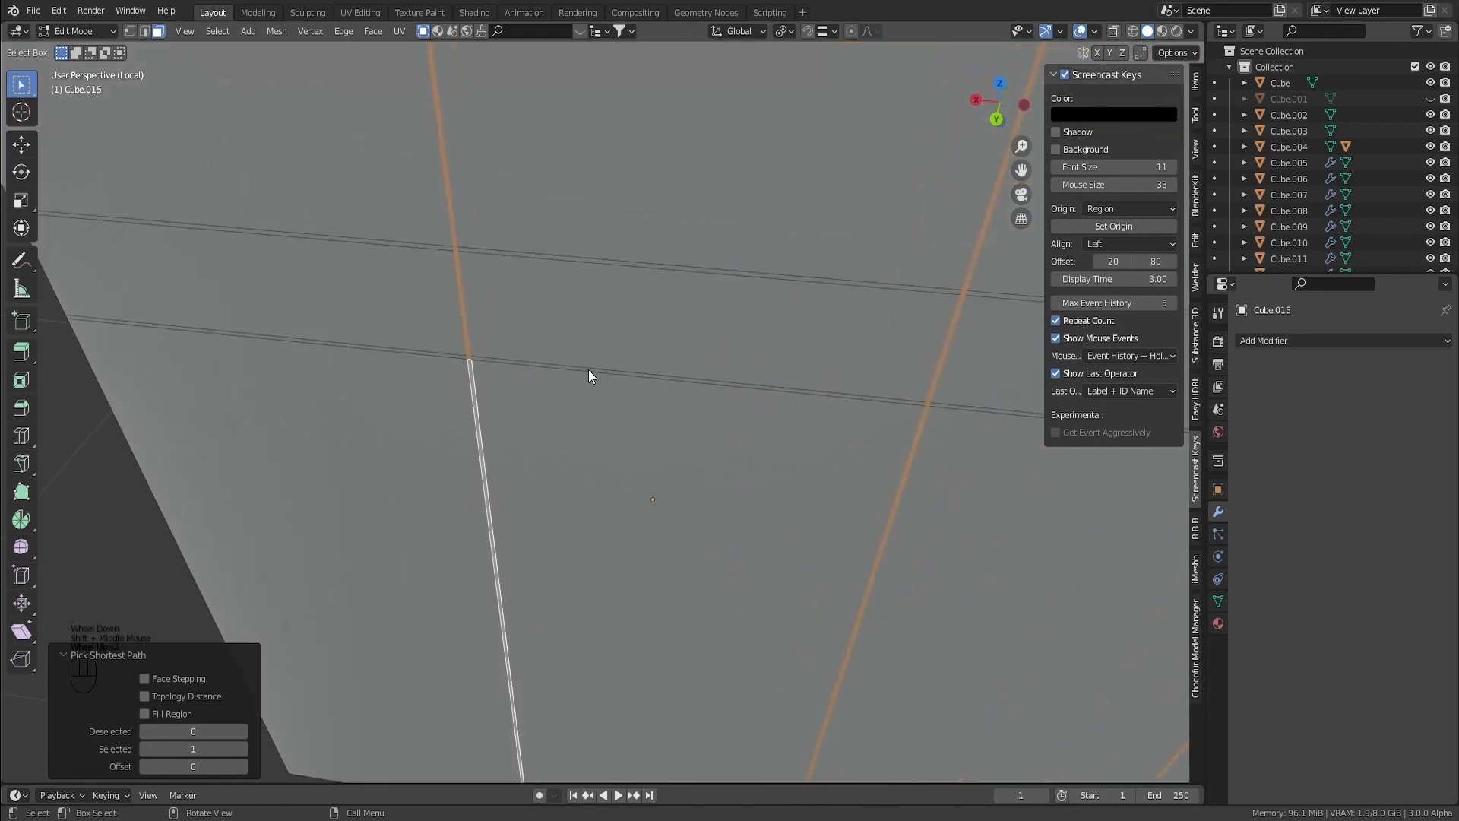
shift+click(631, 372)
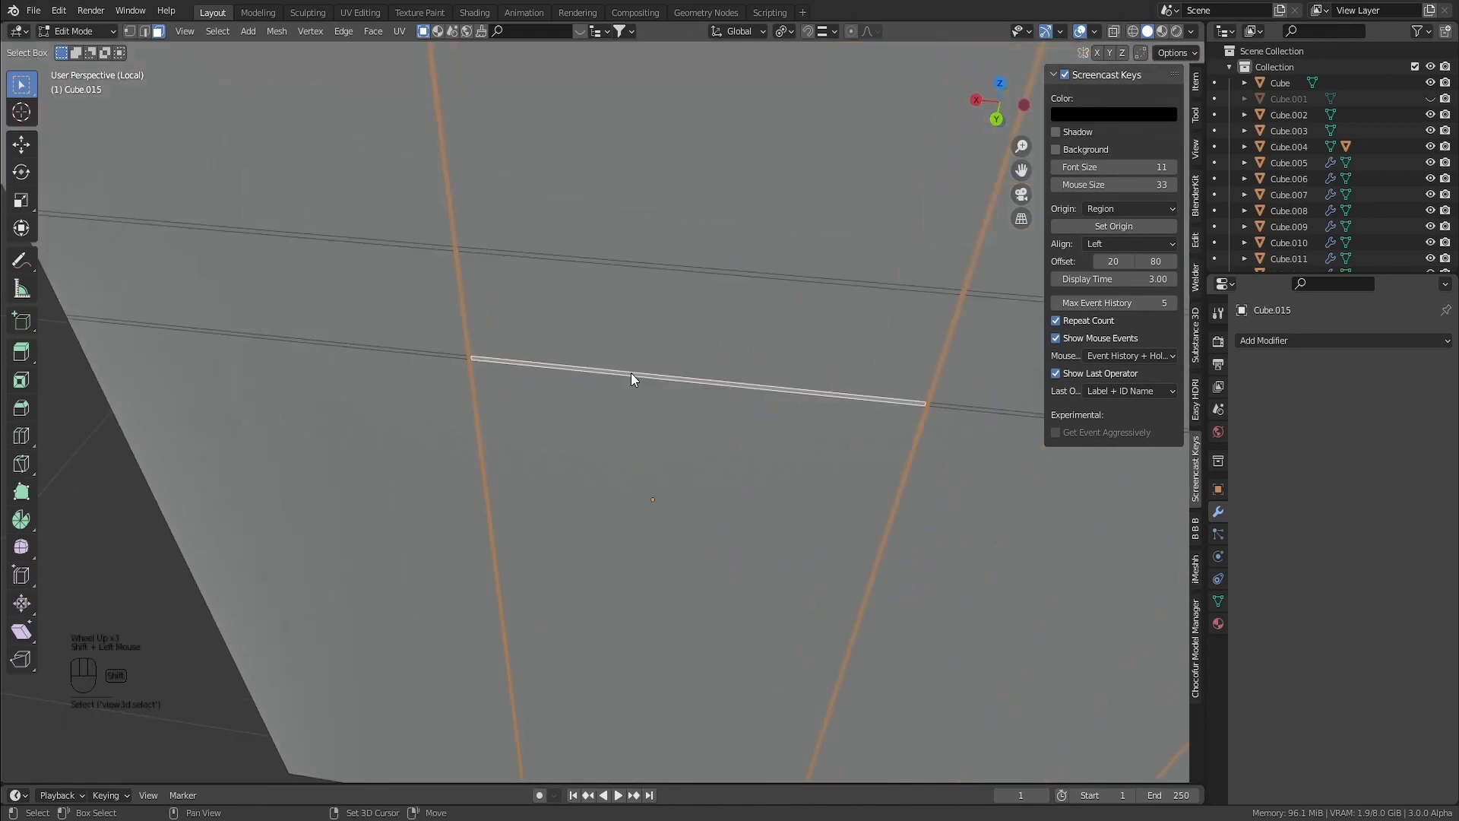
Add the lower and upper horizontal strips between the second and third vertical joints from the washbasin side to the selection
scroll(760, 408, down, 2)
shift+middle_drag(919, 447, 759, 416)
shift+scroll(759, 417, up, 1)
shift+scroll(759, 412, up, 1)
scroll(749, 407, up, 2)
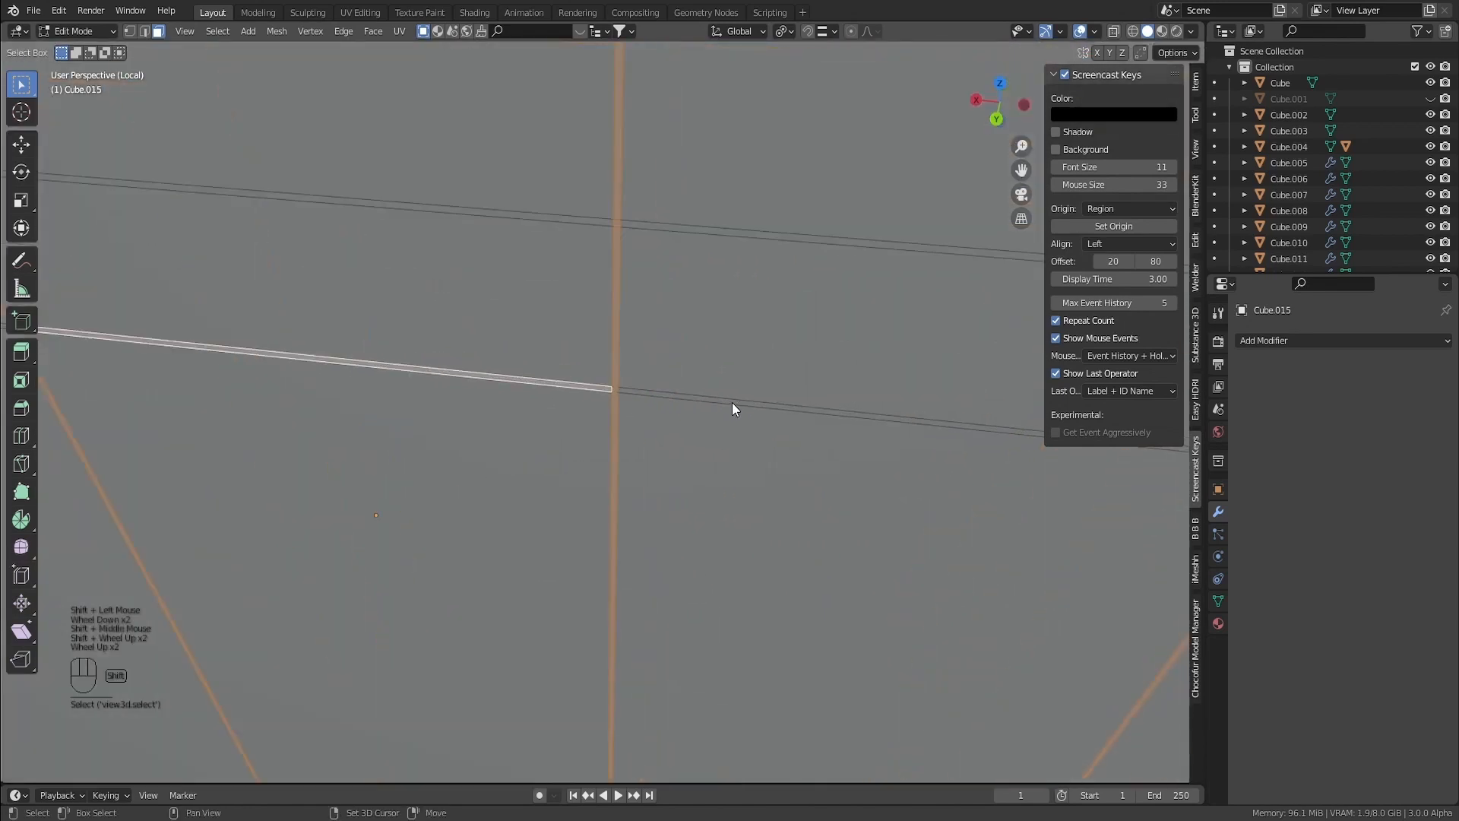
shift+click(732, 403)
shift+click(702, 238)
Recess the selected joint strips into the ledge with Extrude Manifold, setting the Z move to -0.005 m
scroll(710, 302, down, 3)
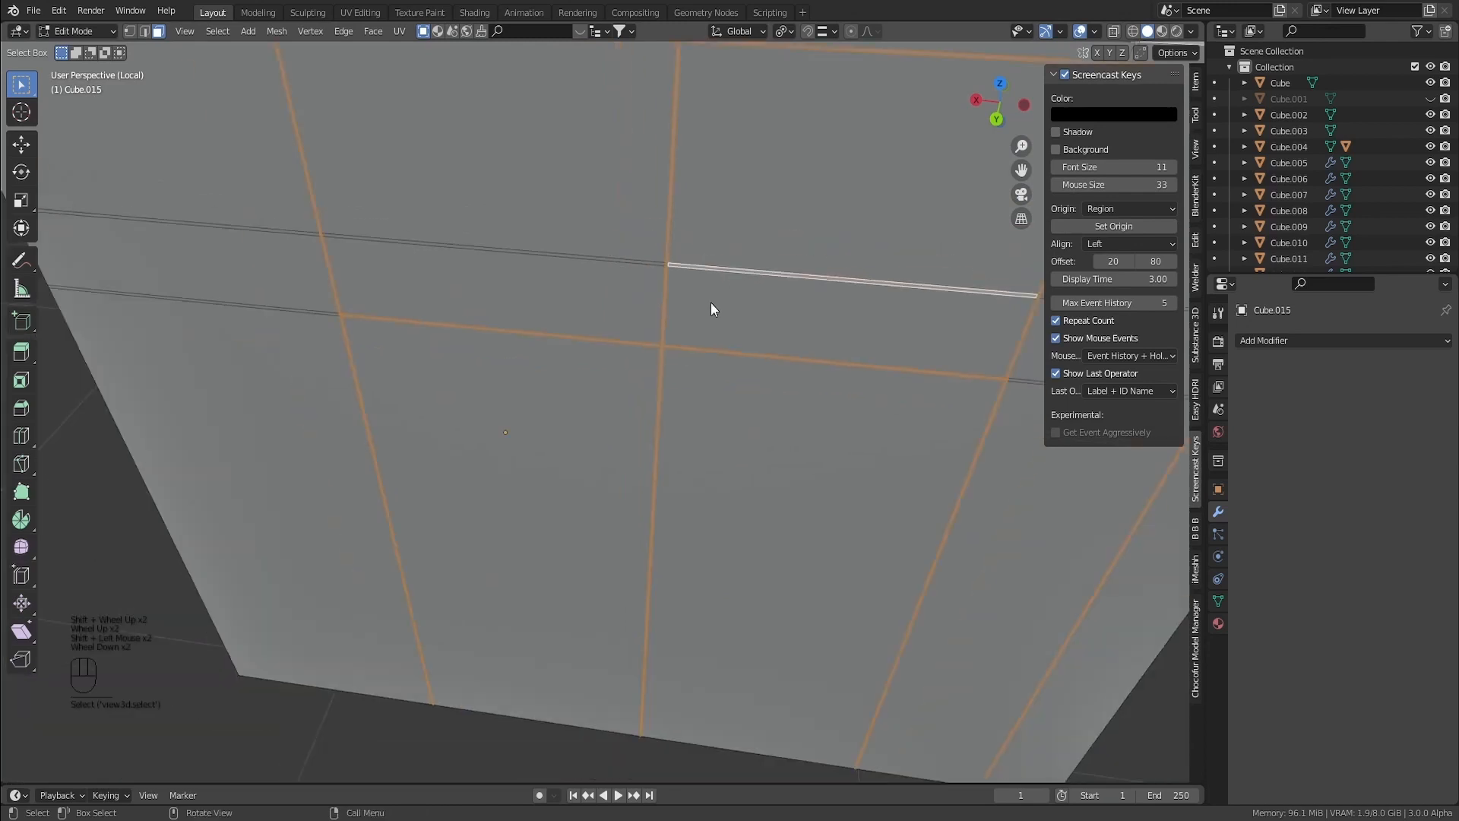
shift+middle_drag(765, 317, 615, 393)
scroll(673, 345, up, 2)
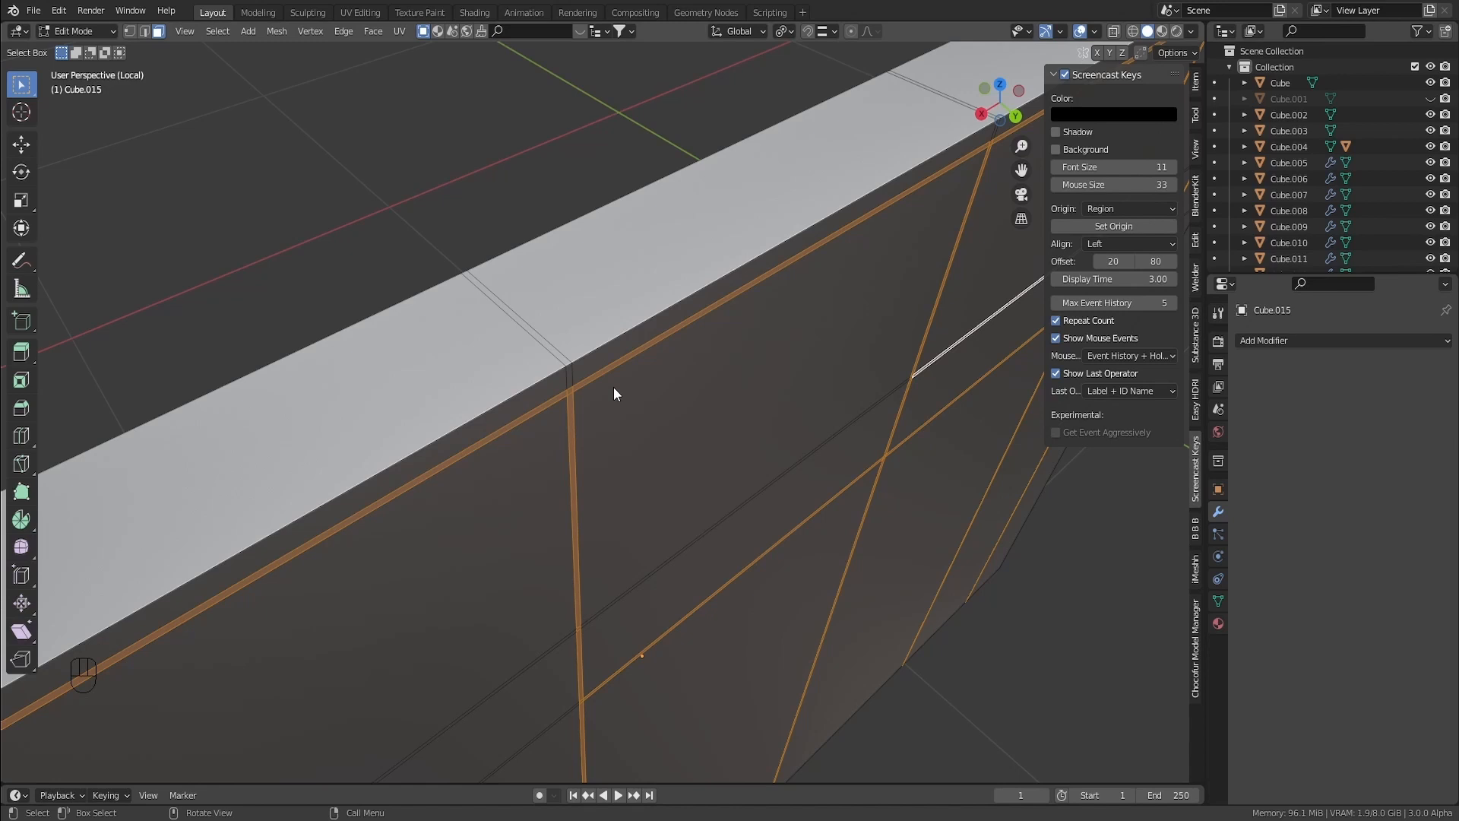
key(alt+e)
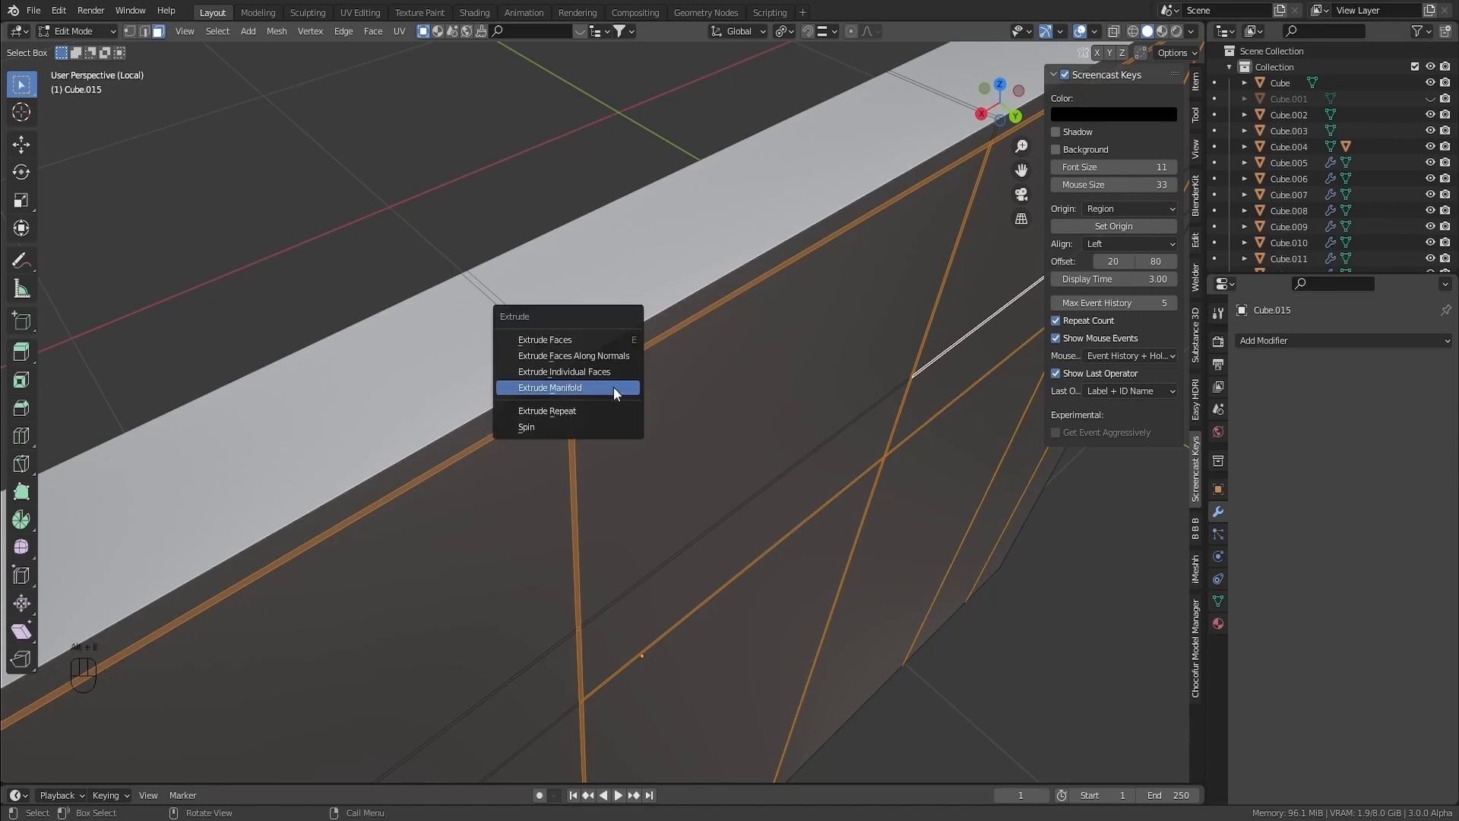
click(546, 387)
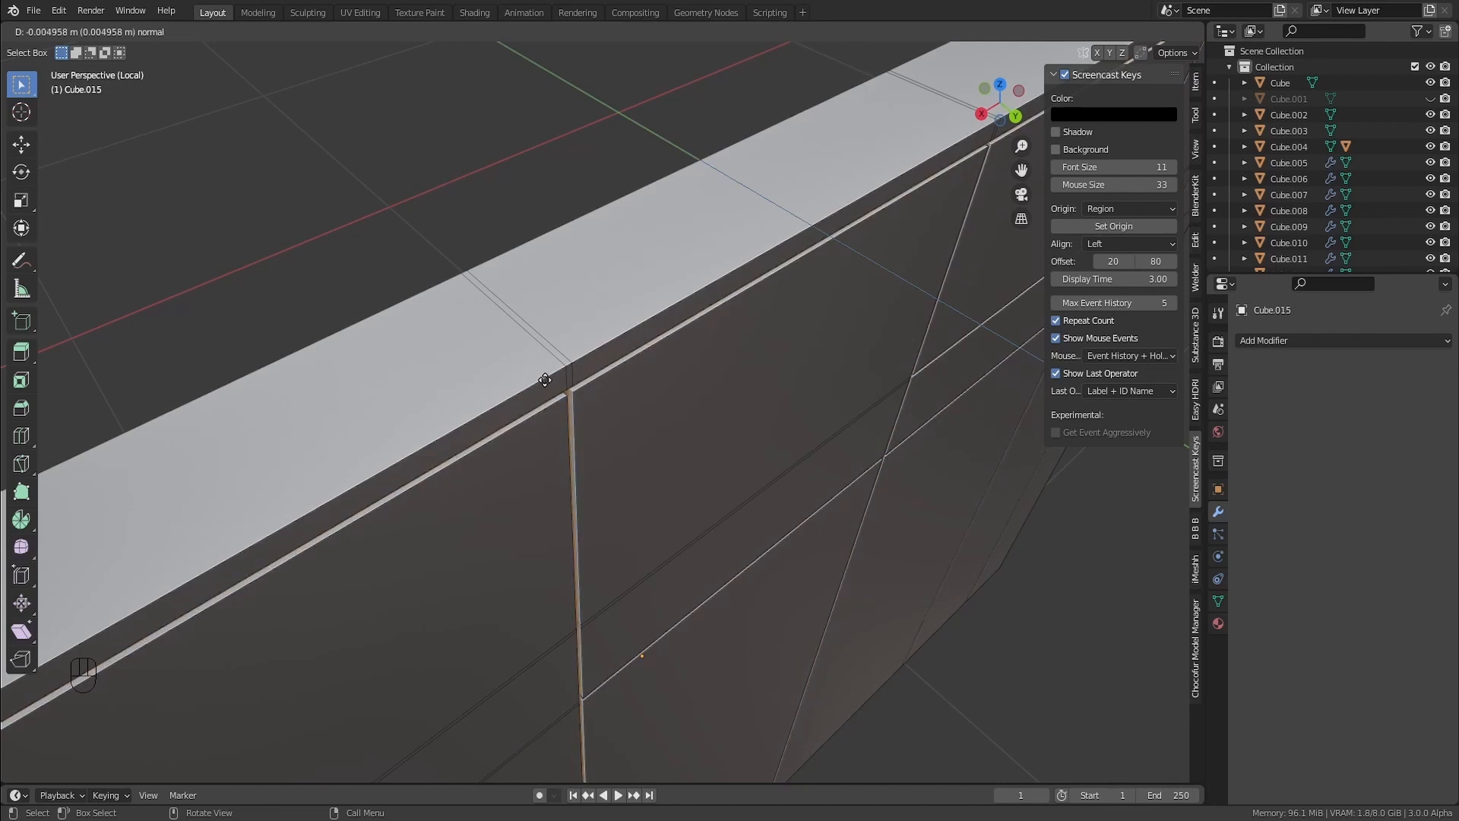
click(545, 380)
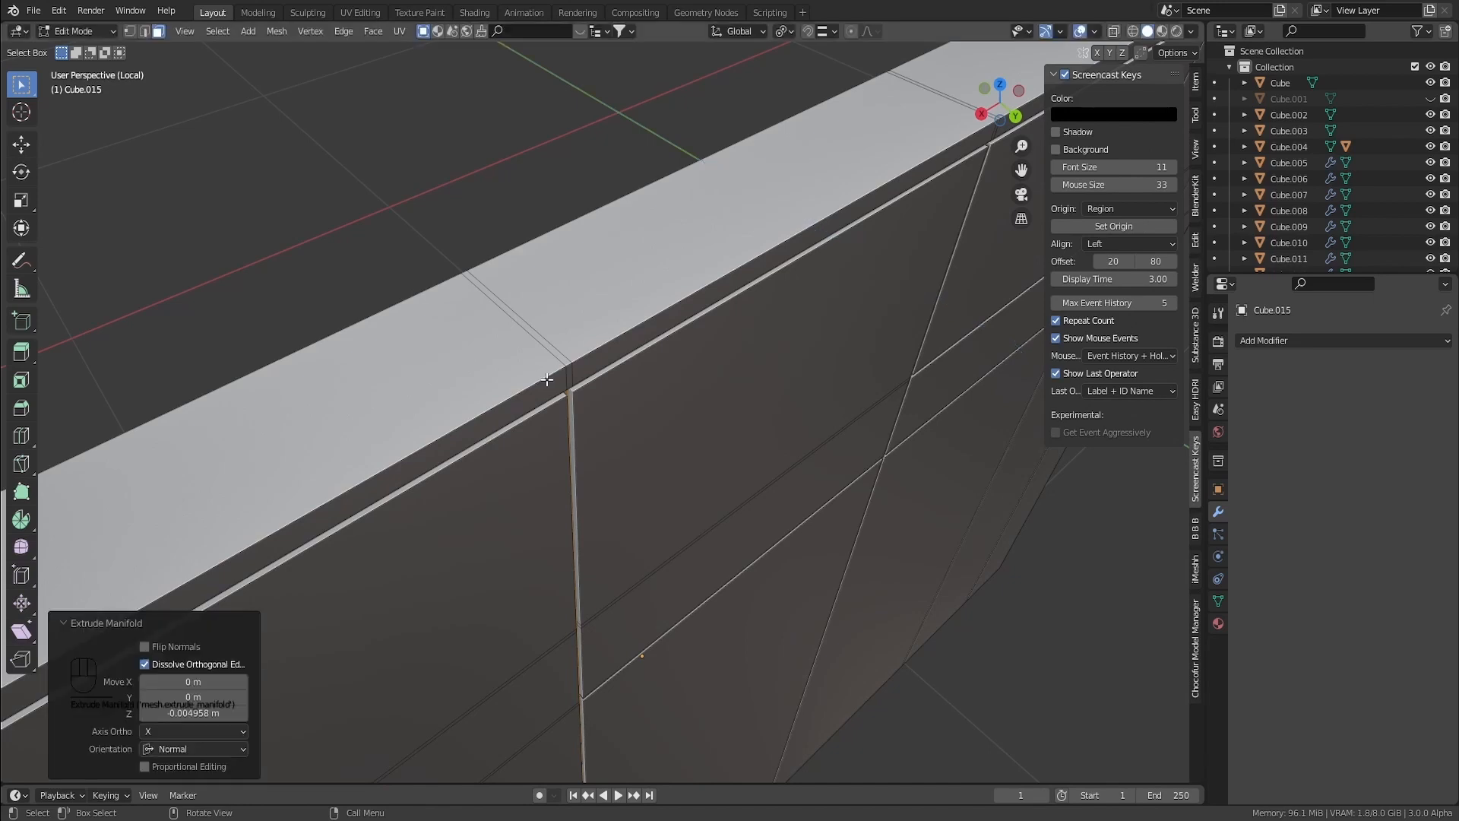
click(184, 711)
text(-.00)
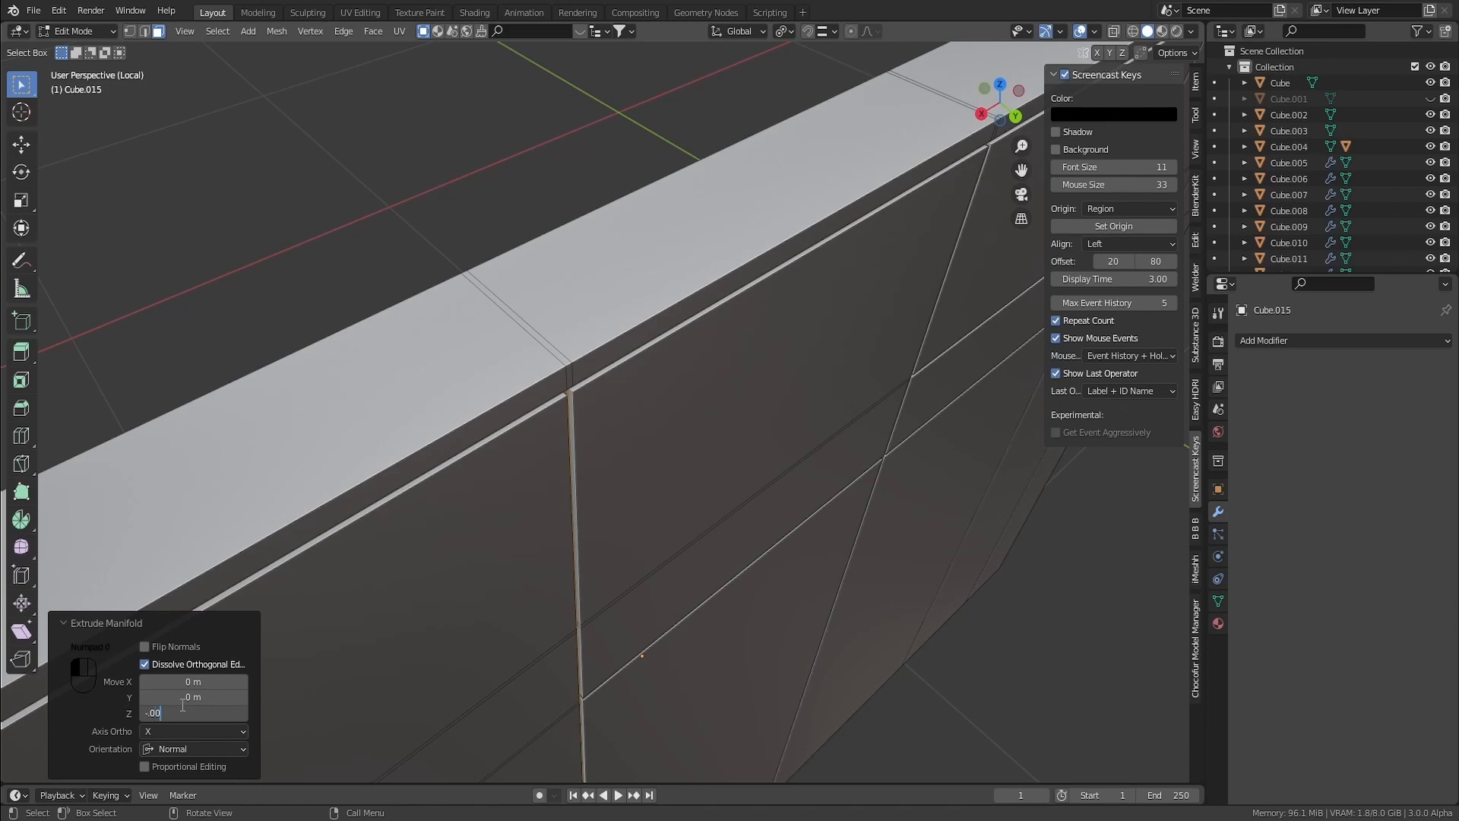
text(5)
key(Return)
key(Tab)
Add a Bevel modifier to the panelled ledge
scroll(760, 445, down, 2)
middle_drag(771, 445, 403, 292)
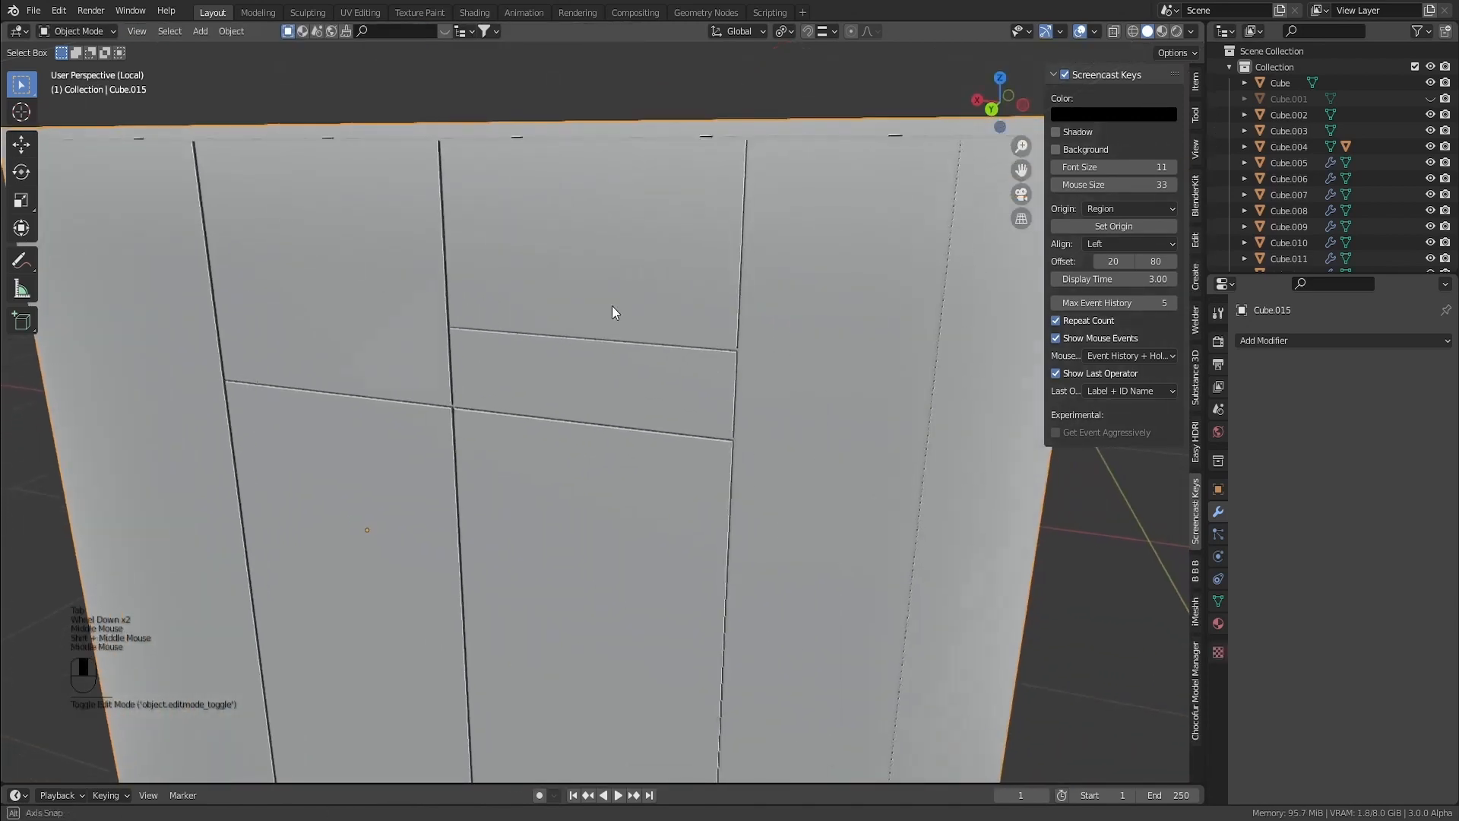
middle_drag(613, 305, 618, 346)
scroll(619, 345, down, 2)
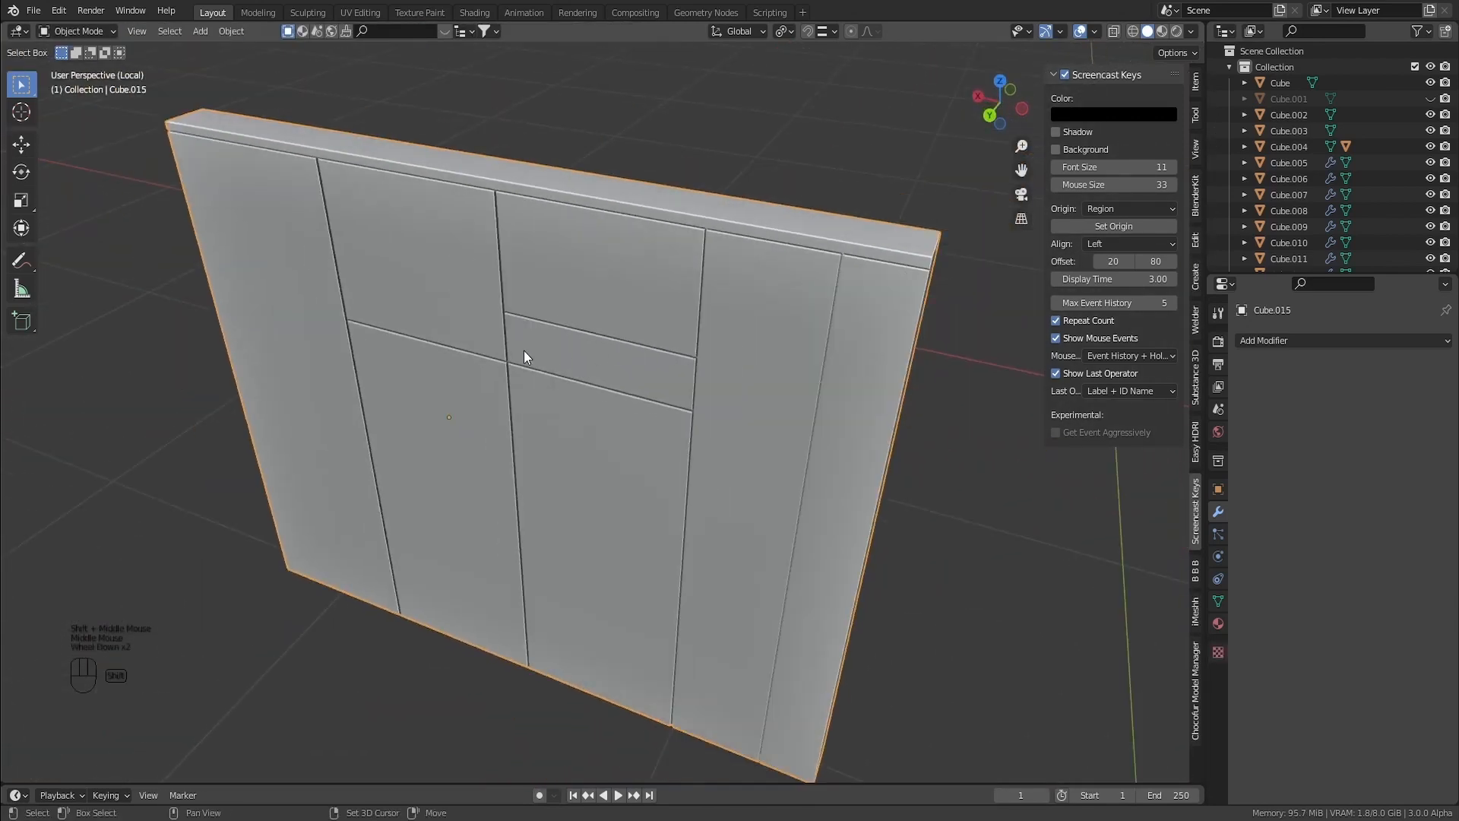
shift+middle_drag(523, 349, 473, 351)
click(1334, 339)
click(1078, 390)
scroll(623, 335, up, 1)
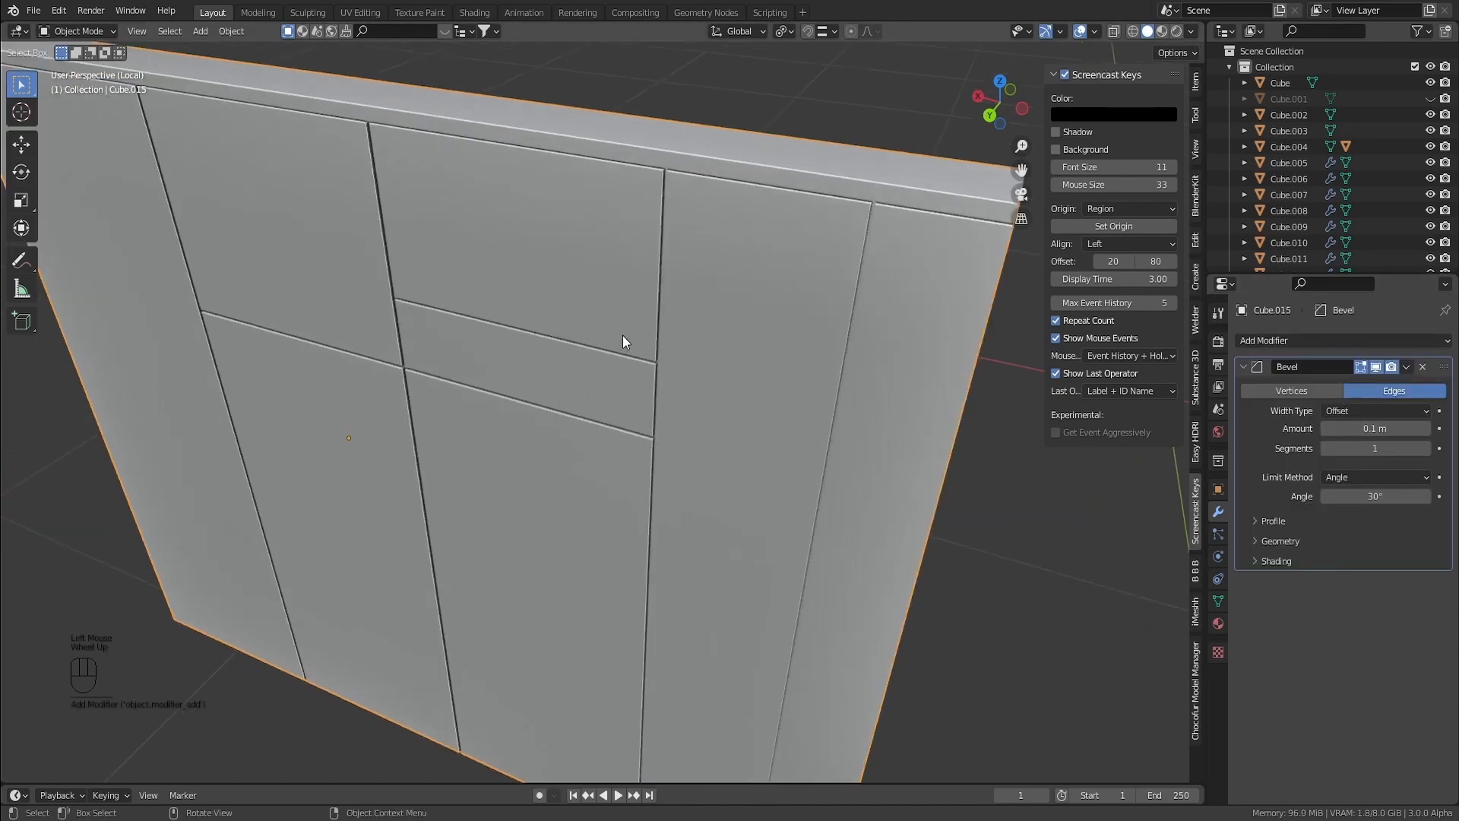
Dissolve the leftover edge pairs that continue the top groove across both end faces of the ledge
scroll(477, 358, up, 4)
shift+middle_drag(668, 263, 580, 420)
scroll(580, 420, down, 2)
key(Tab)
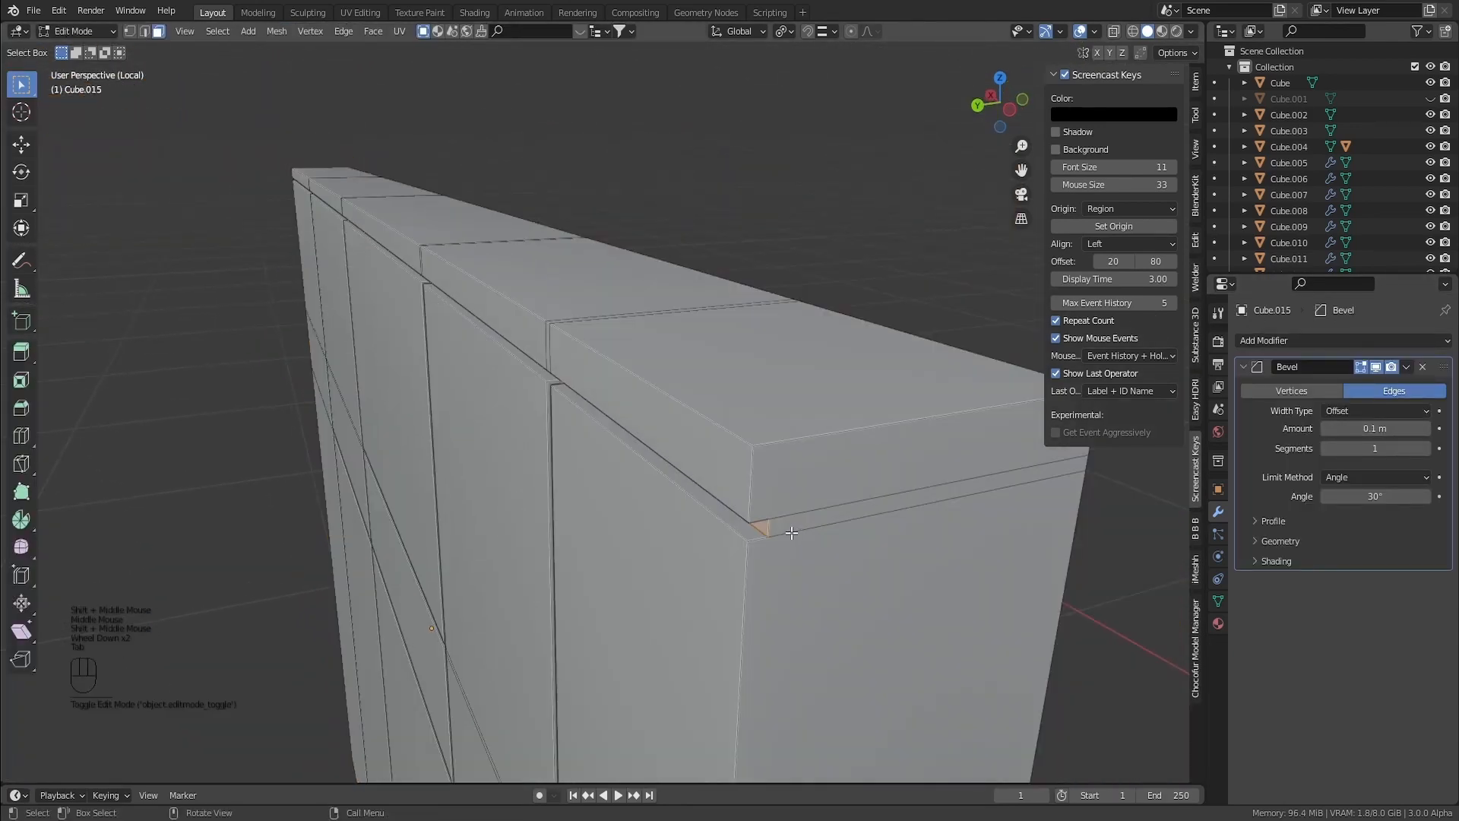
key(2)
click(787, 516)
shift+click(788, 532)
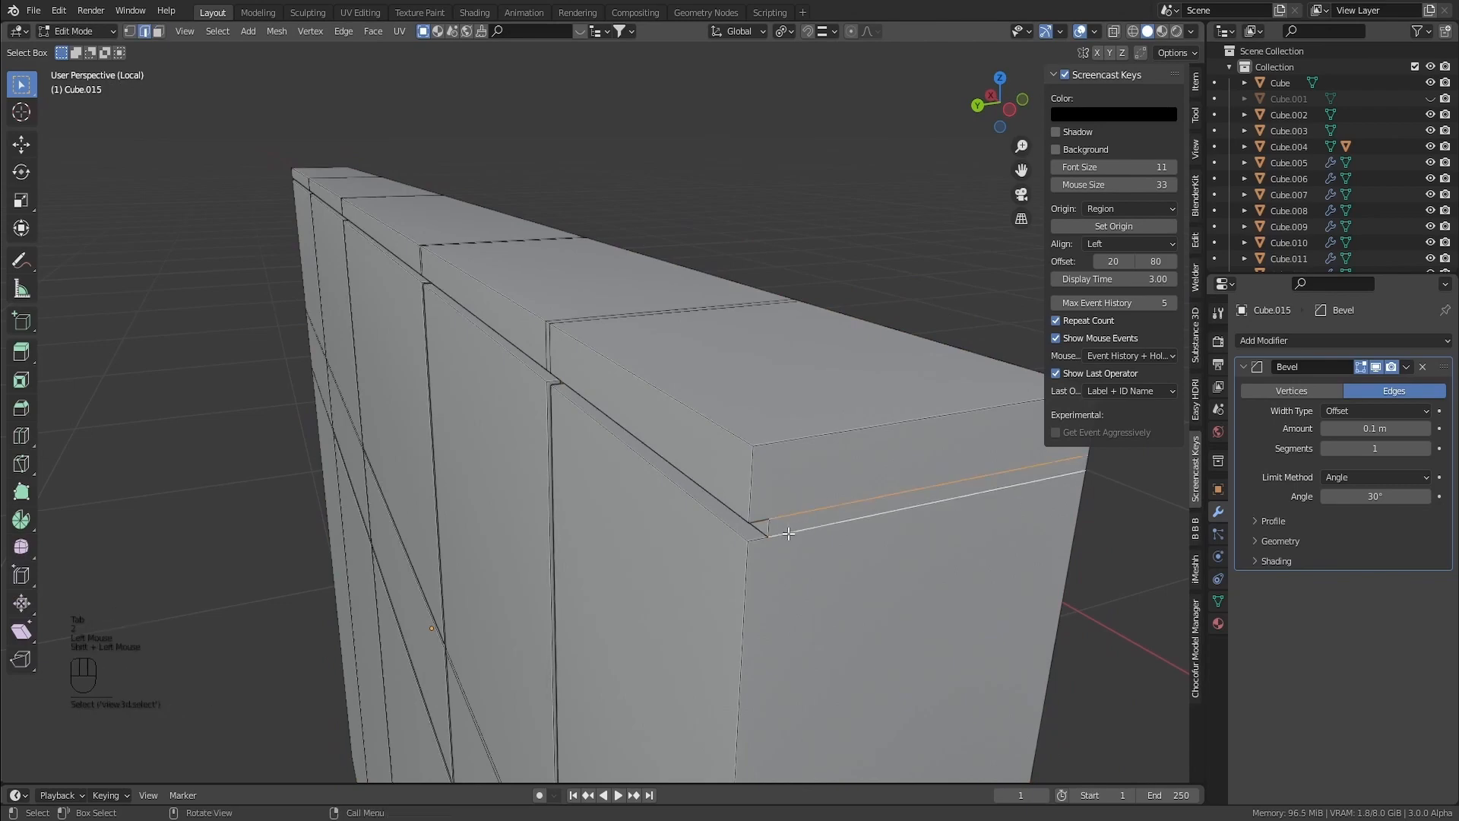
key(Tab)
scroll(790, 535, down, 2)
shift+middle_drag(790, 535, 608, 510)
middle_drag(608, 509, 426, 485)
scroll(427, 484, down, 1)
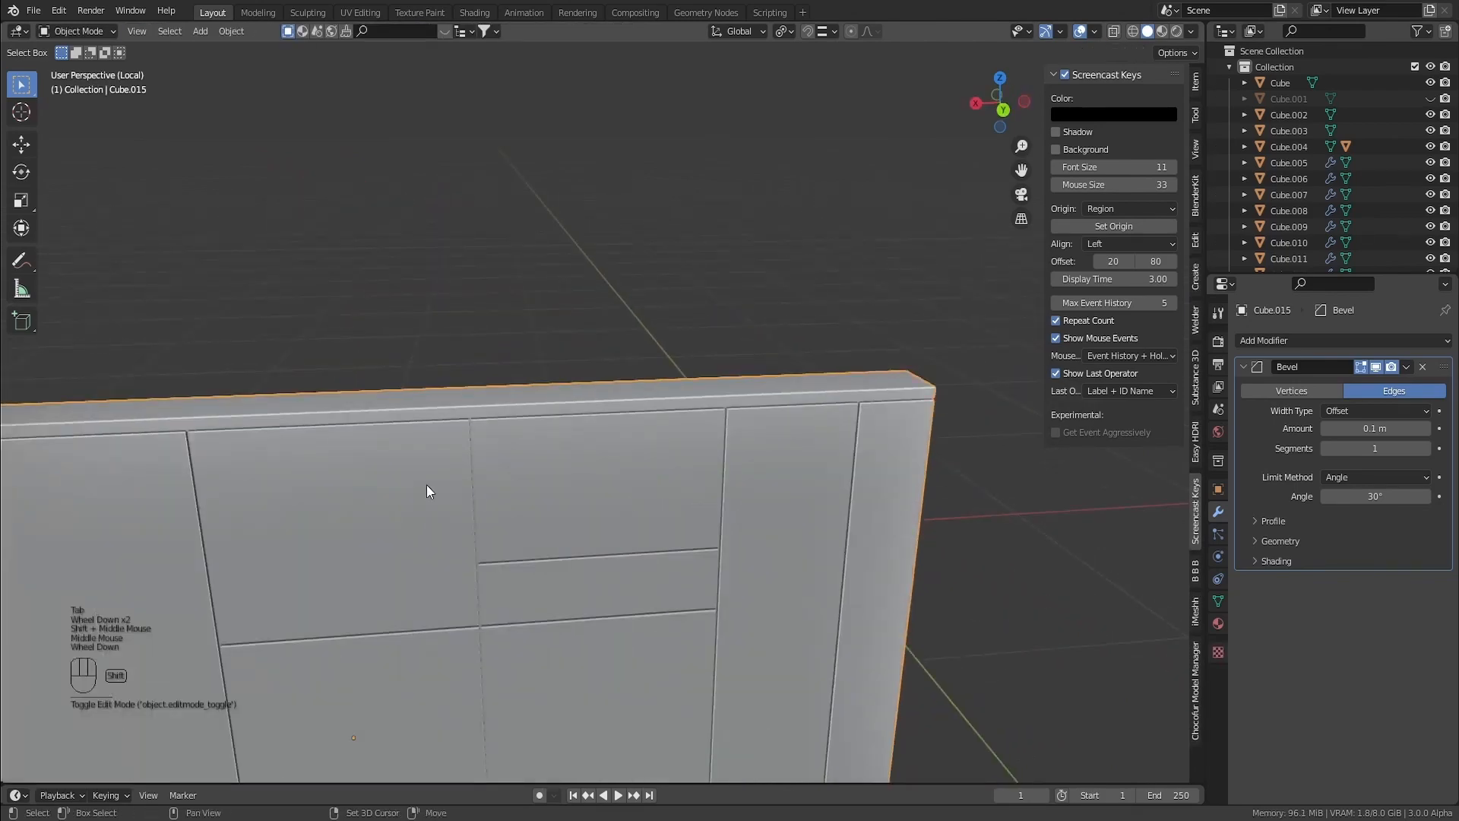
scroll(627, 449, up, 1)
middle_drag(627, 449, 649, 453)
scroll(401, 492, up, 2)
key(Tab)
scroll(411, 434, up, 1)
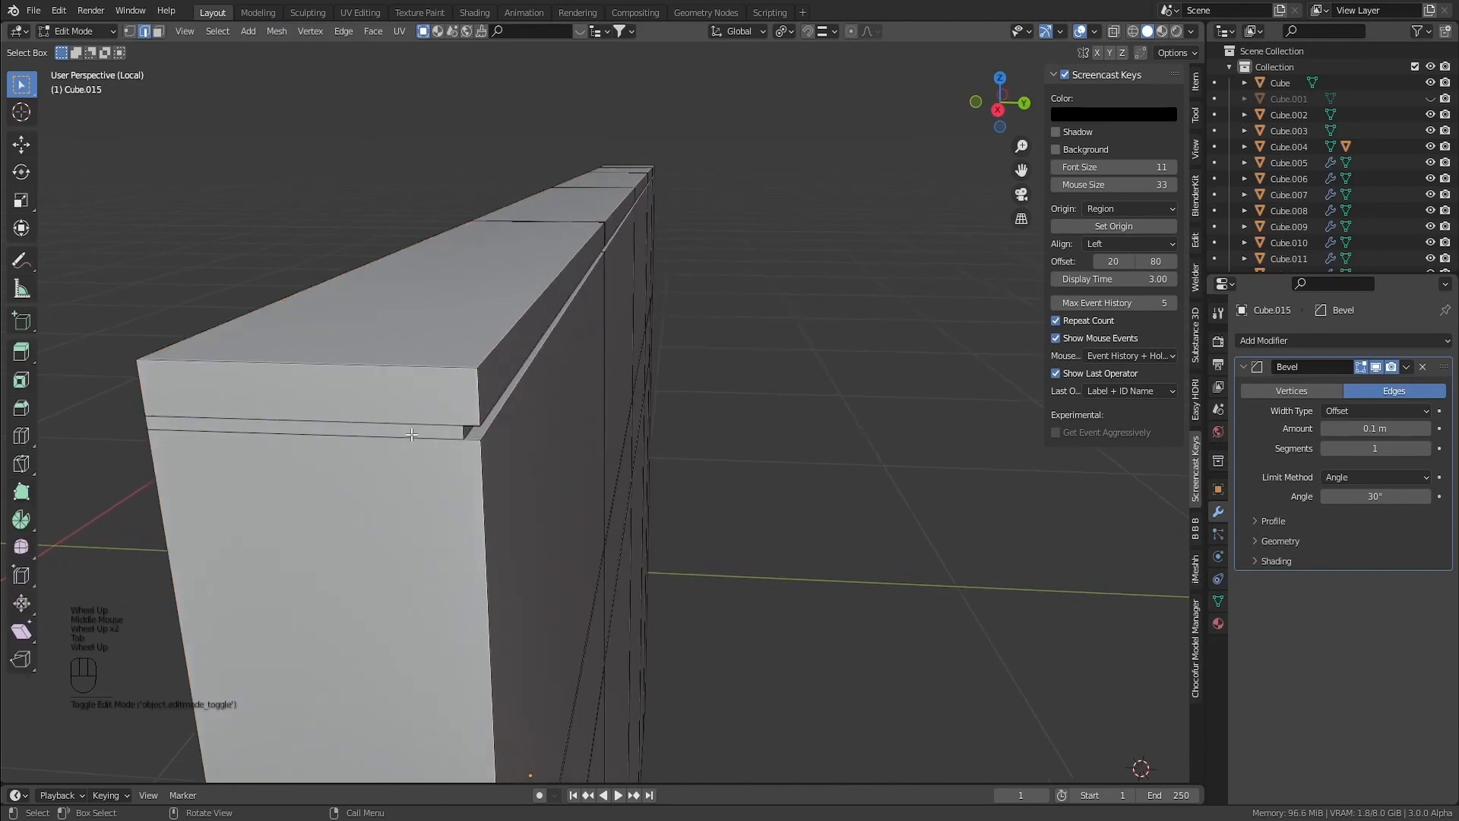
shift+click(406, 424)
shift+click(399, 437)
key(ctrl+x)
key(Tab)
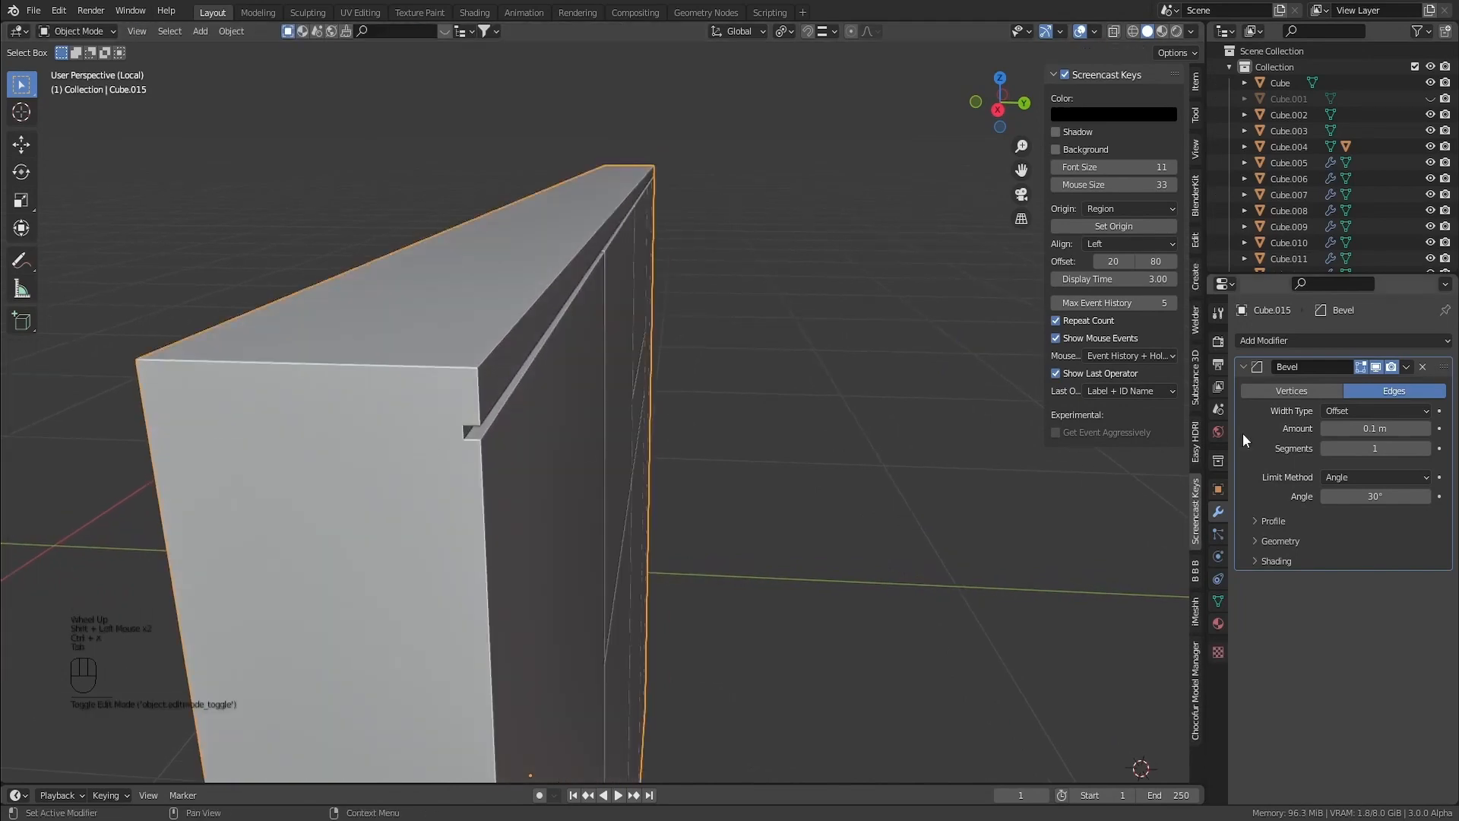
Dissolve the leftover edge pairs of the vertical joints on the ledge's underside
middle_drag(897, 411, 707, 403)
shift+middle_drag(707, 402, 684, 426)
scroll(684, 426, down, 2)
shift+middle_drag(684, 426, 687, 358)
key(Tab)
scroll(684, 479, up, 2)
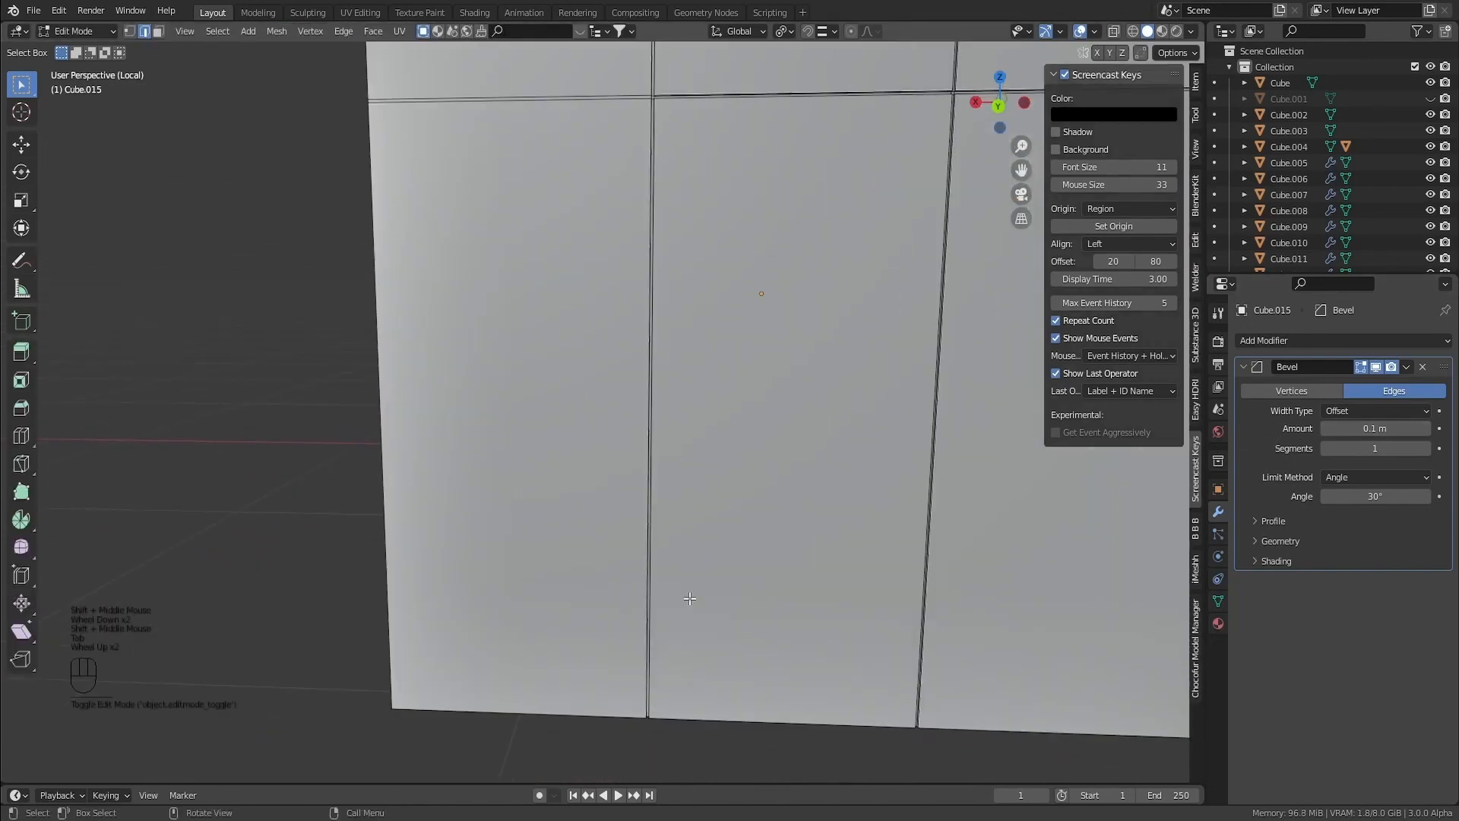
middle_drag(689, 598, 614, 474)
scroll(614, 474, up, 2)
click(618, 475)
shift+click(617, 492)
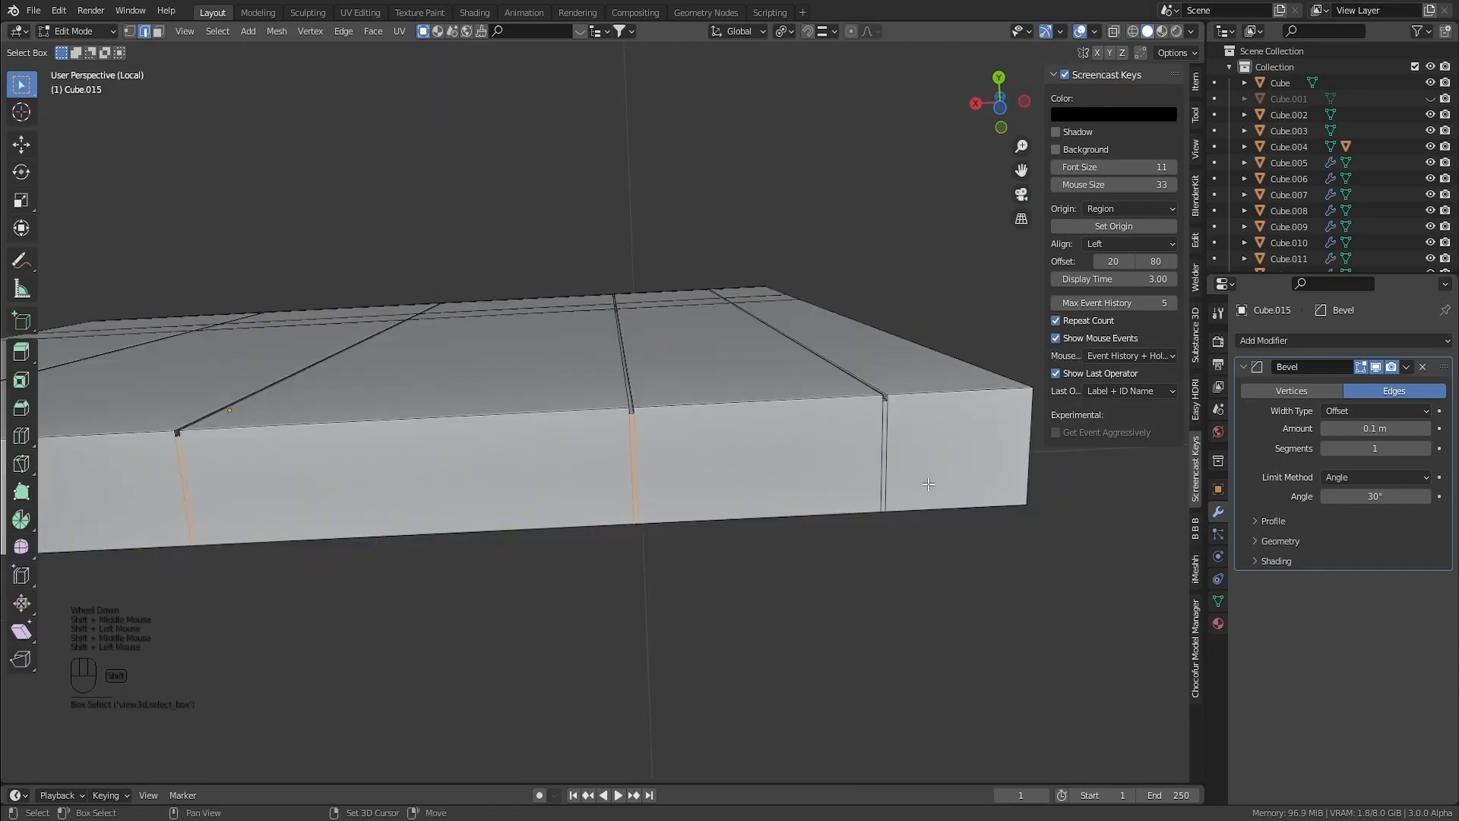
shift+click(888, 456)
shift+click(882, 456)
key(ctrl+x)
Dissolve the two leftover horizontal edge pairs crossing the middle of the ledge's door-side end face
middle_drag(851, 391, 779, 547)
scroll(805, 405, down, 1)
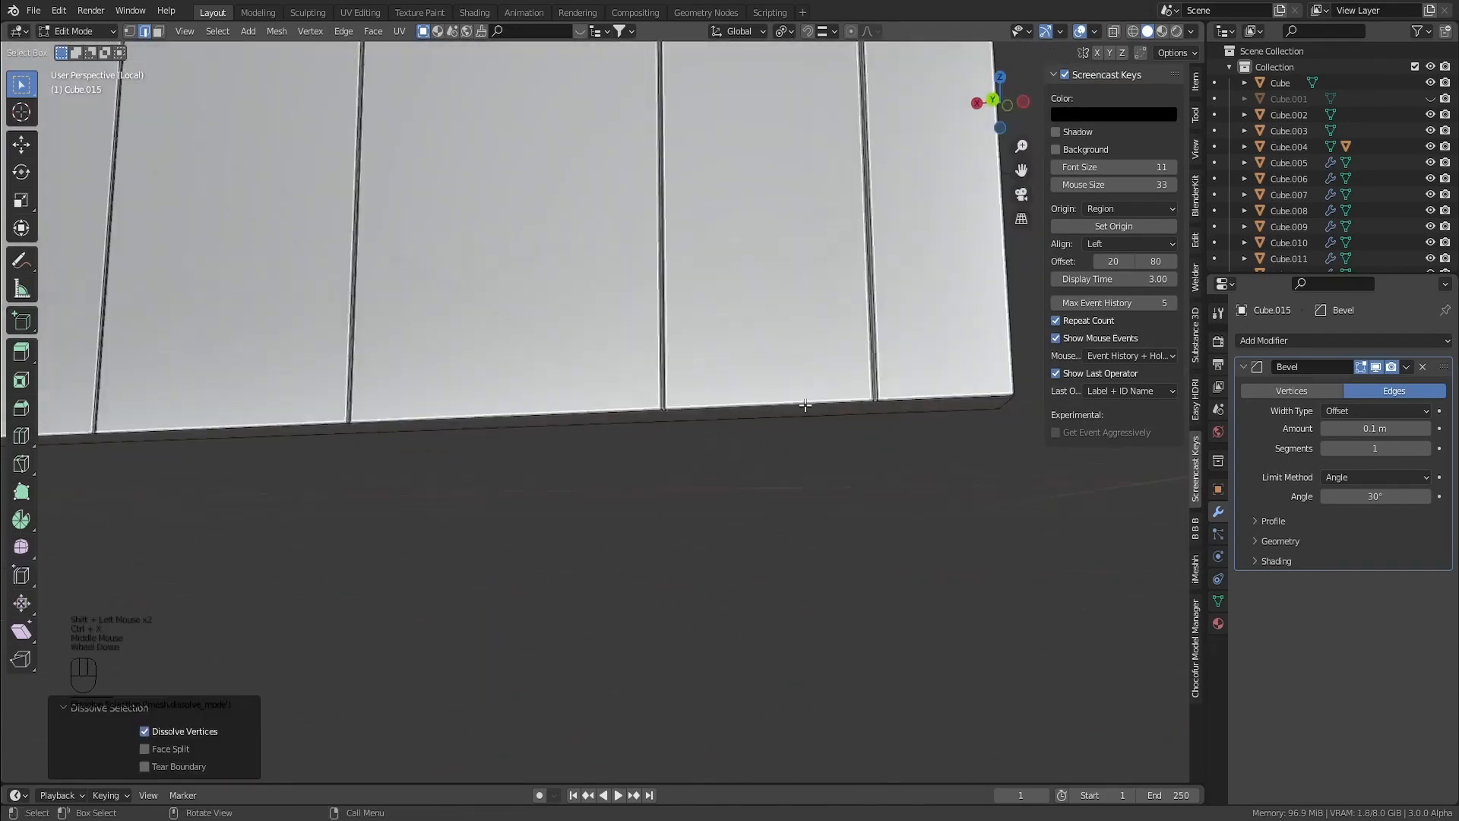
scroll(805, 405, down, 2)
shift+middle_drag(760, 405, 691, 615)
shift+middle_drag(710, 388, 726, 547)
middle_drag(726, 548, 548, 577)
shift+middle_drag(631, 320, 734, 269)
scroll(734, 270, up, 2)
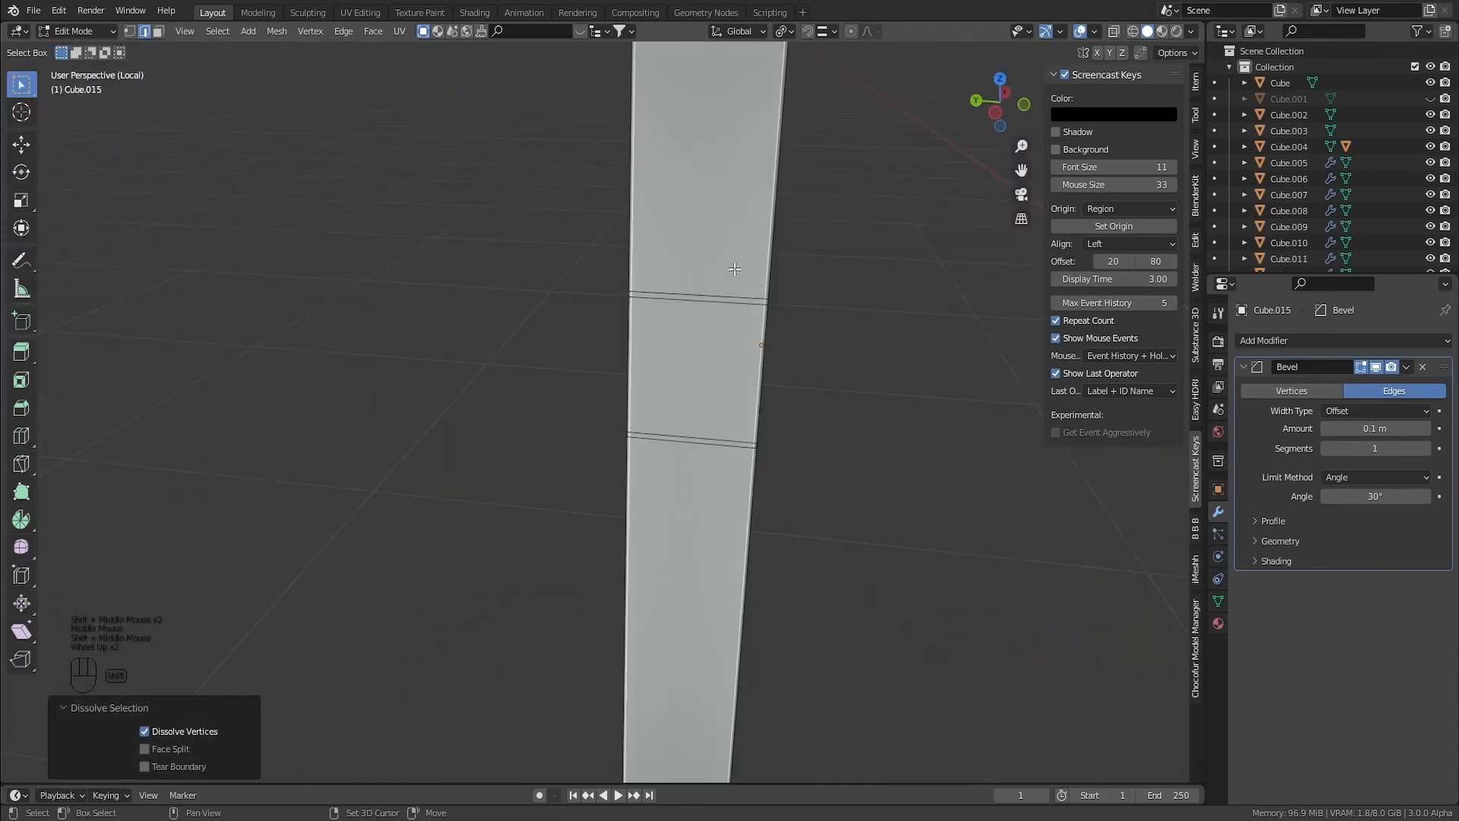
shift+click(686, 440)
shift+click(691, 446)
mouse_move(691, 453)
middle_down()
mouse_move(709, 468)
mouse_move(669, 453)
mouse_move(704, 459)
middle_up()
key(ctrl+x)
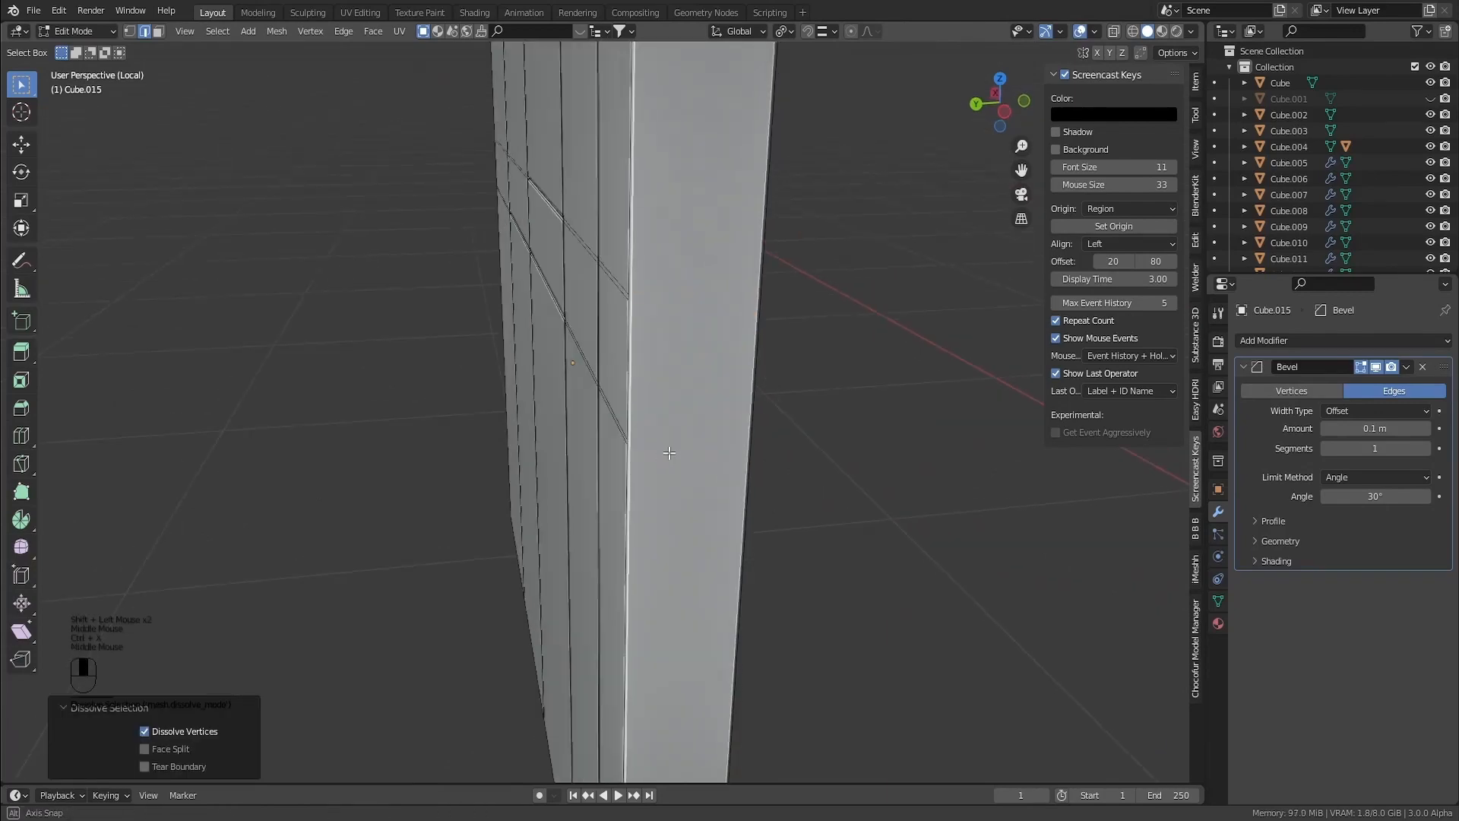
Set the ledge's Bevel modifier to an amount of 0.002 m with 3 segments
scroll(704, 459, down, 2)
shift+middle_drag(570, 308, 700, 445)
scroll(620, 445, up, 1)
key(Tab)
scroll(581, 493, up, 3)
shift+scroll(645, 480, up, 1)
scroll(700, 446, up, 3)
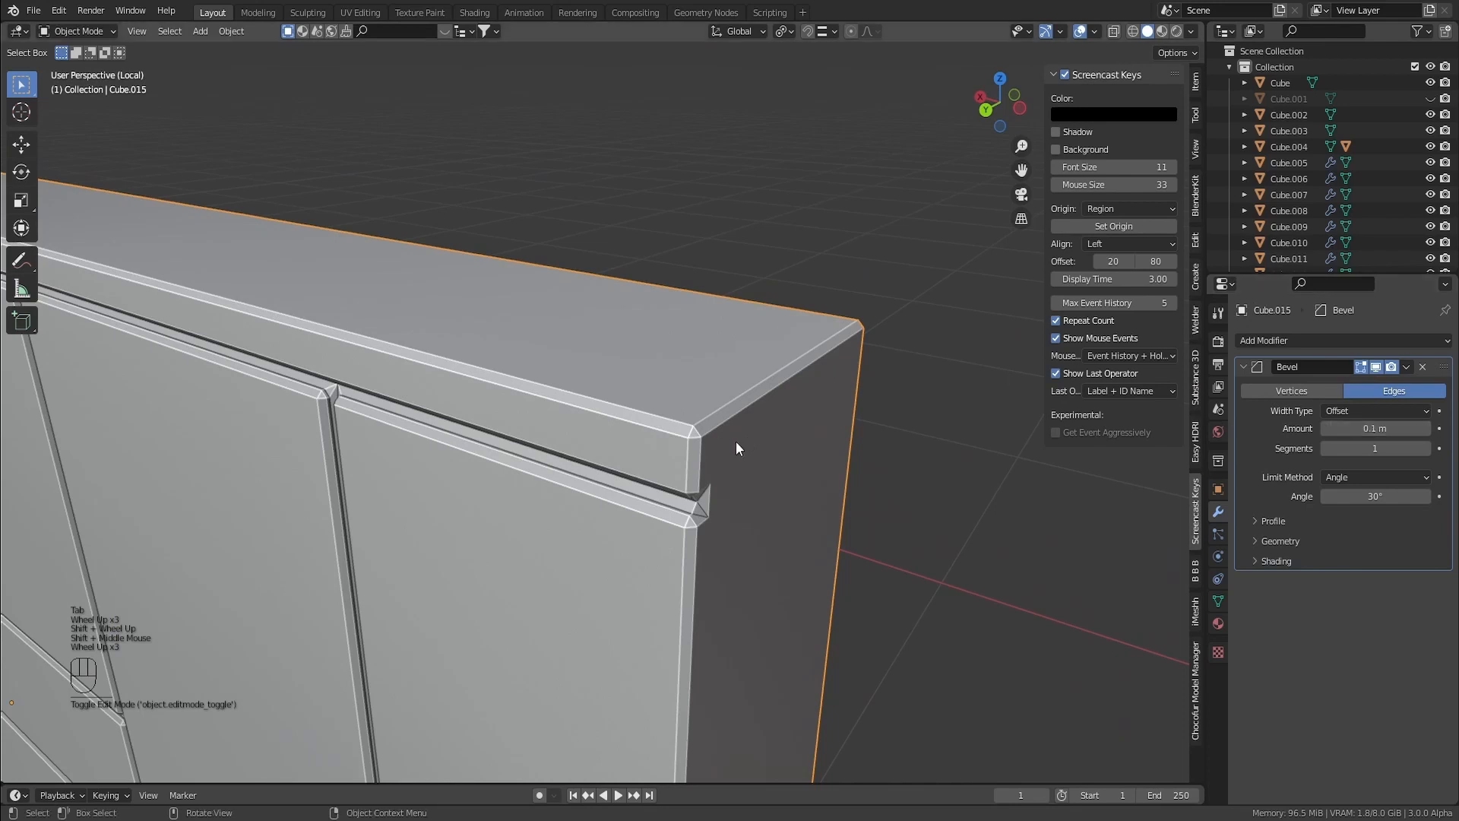
middle_drag(523, 494, 456, 438)
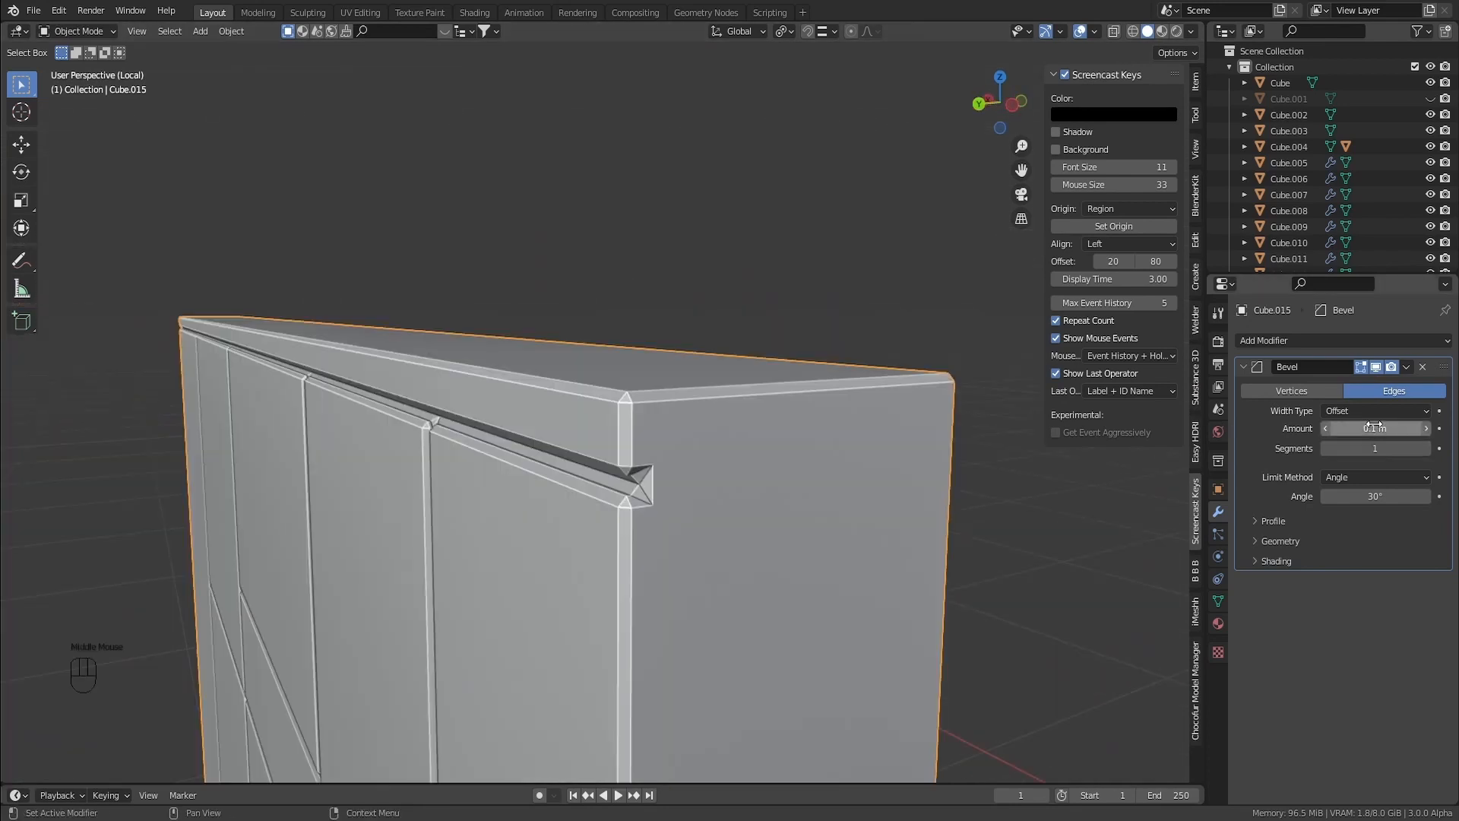
click(1374, 428)
text(0.002)
key(Return)
click(1375, 448)
text(3)
key(Return)
Reduce the ledge's bevel amount to 0.001 m
scroll(678, 449, up, 2)
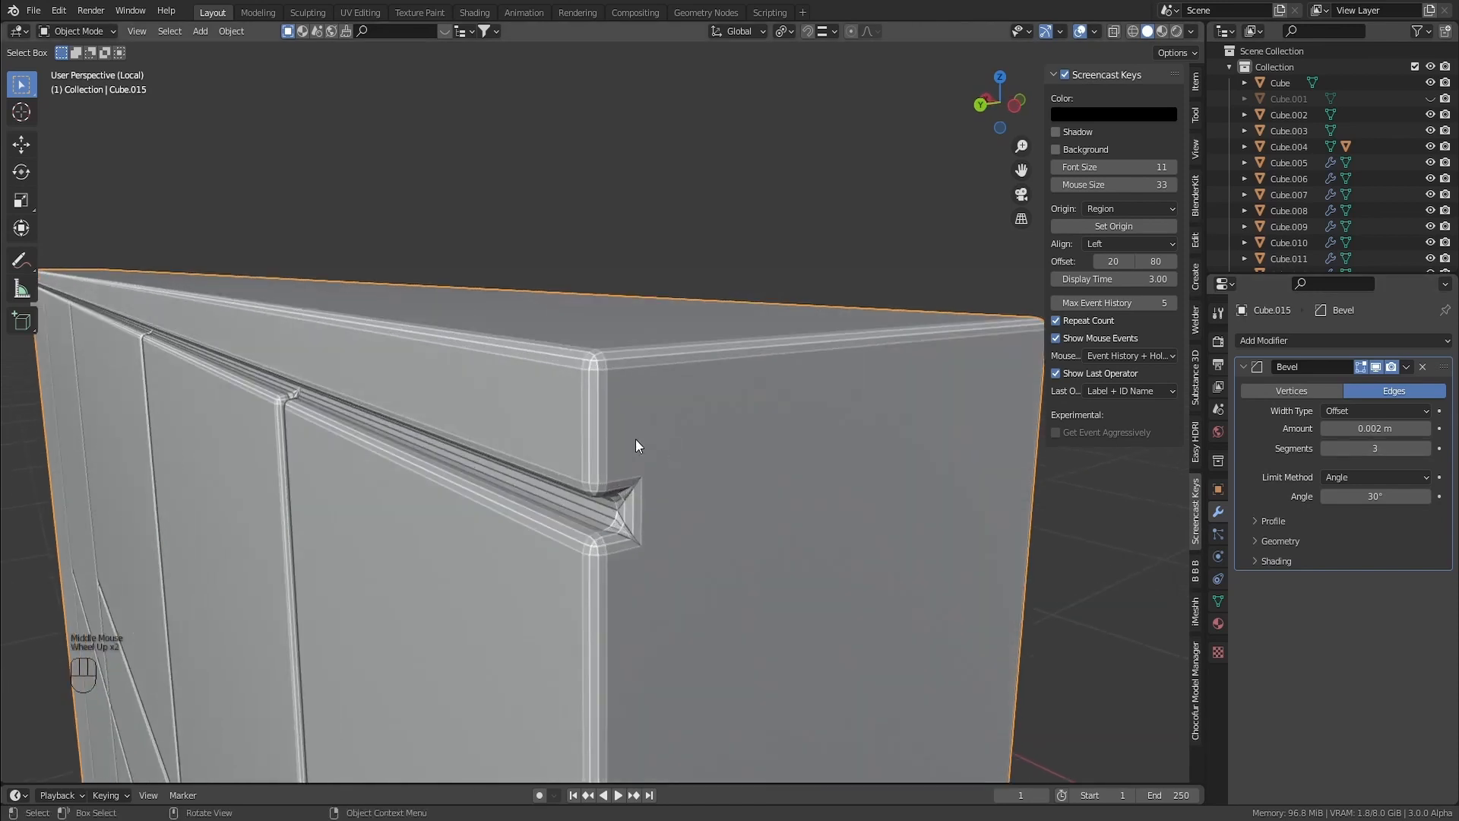
click(1349, 426)
text(0.00)
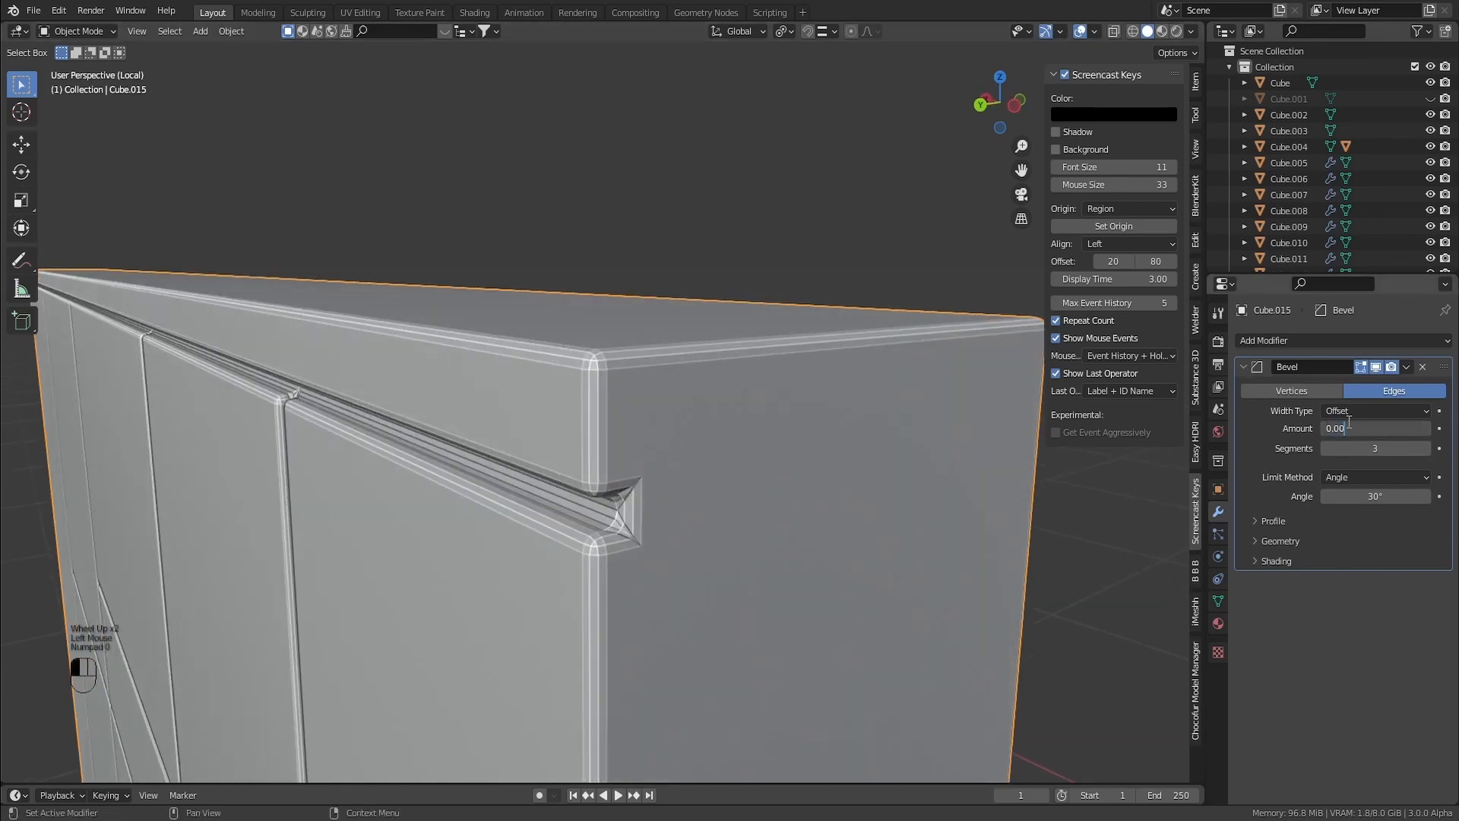
text(1)
key(Return)
Shade the ledge smooth and hide its wireframe overlay
scroll(669, 419, down, 1)
middle_drag(667, 418, 683, 422)
key(z)
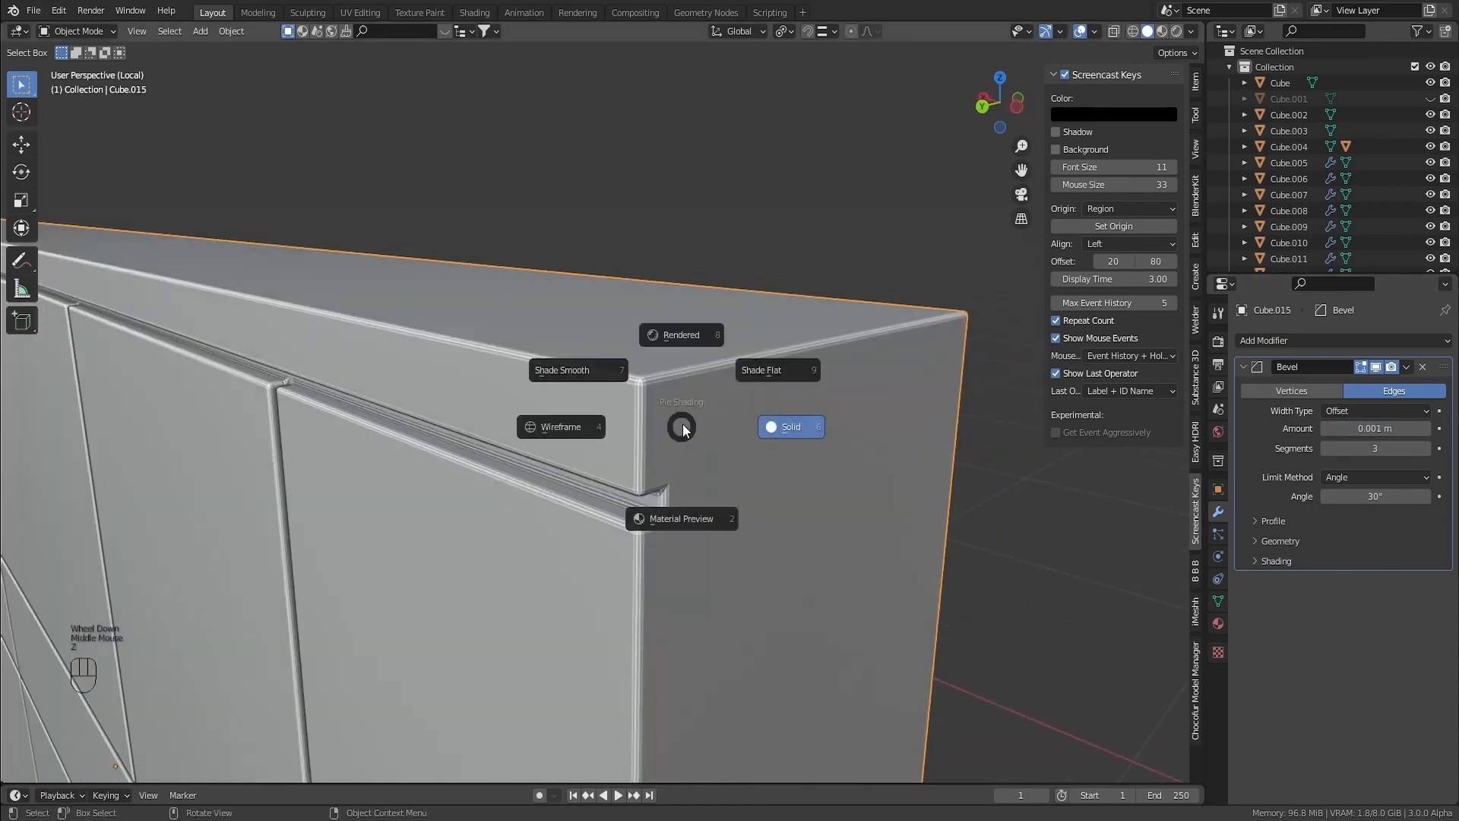
click(586, 358)
key(z)
click(630, 401)
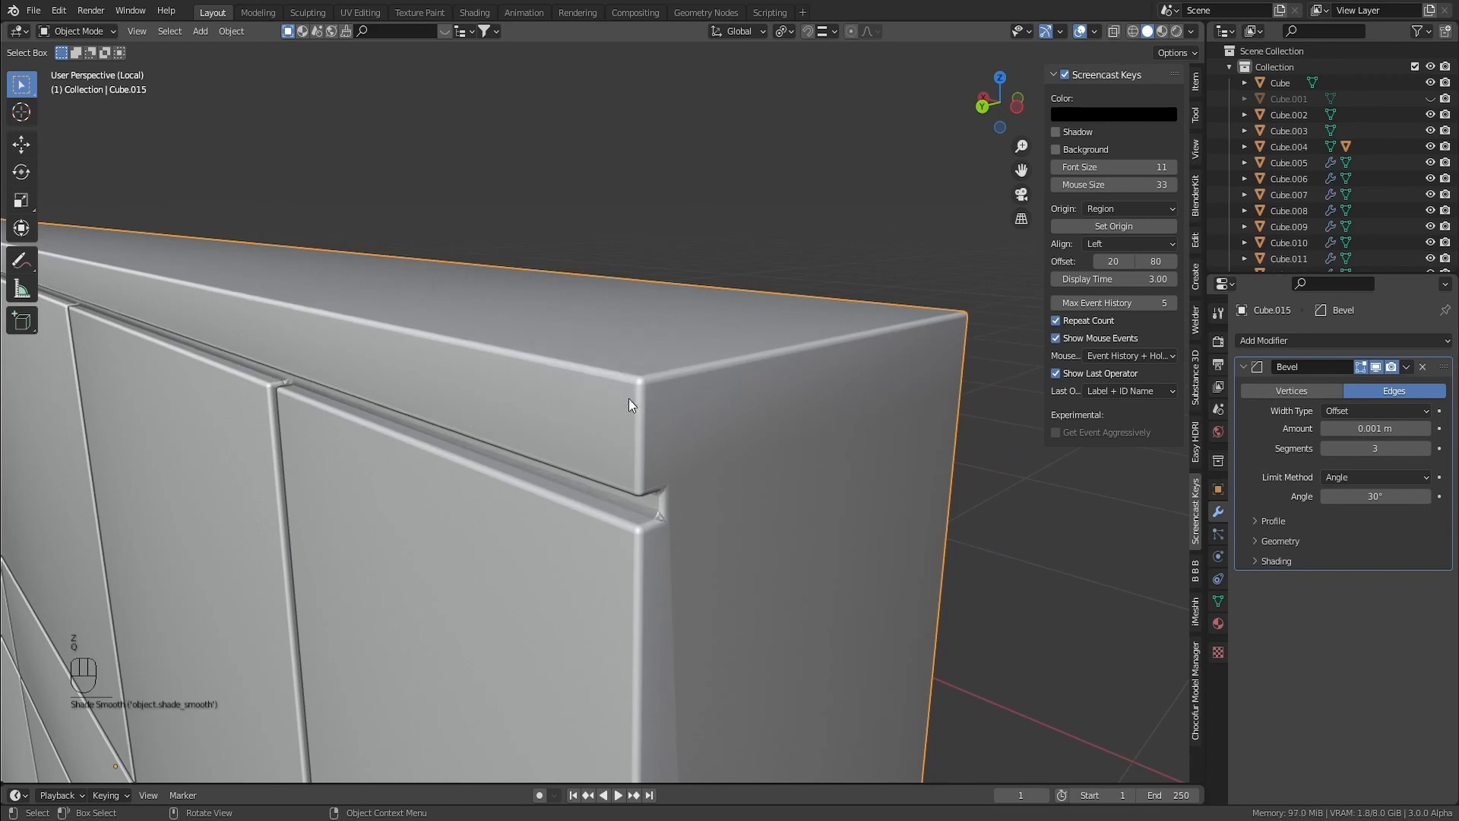
Enable Harden Normals on the Bevel modifier and set its outer miter to Patch
click(1280, 561)
click(1326, 585)
scroll(728, 504, down, 2)
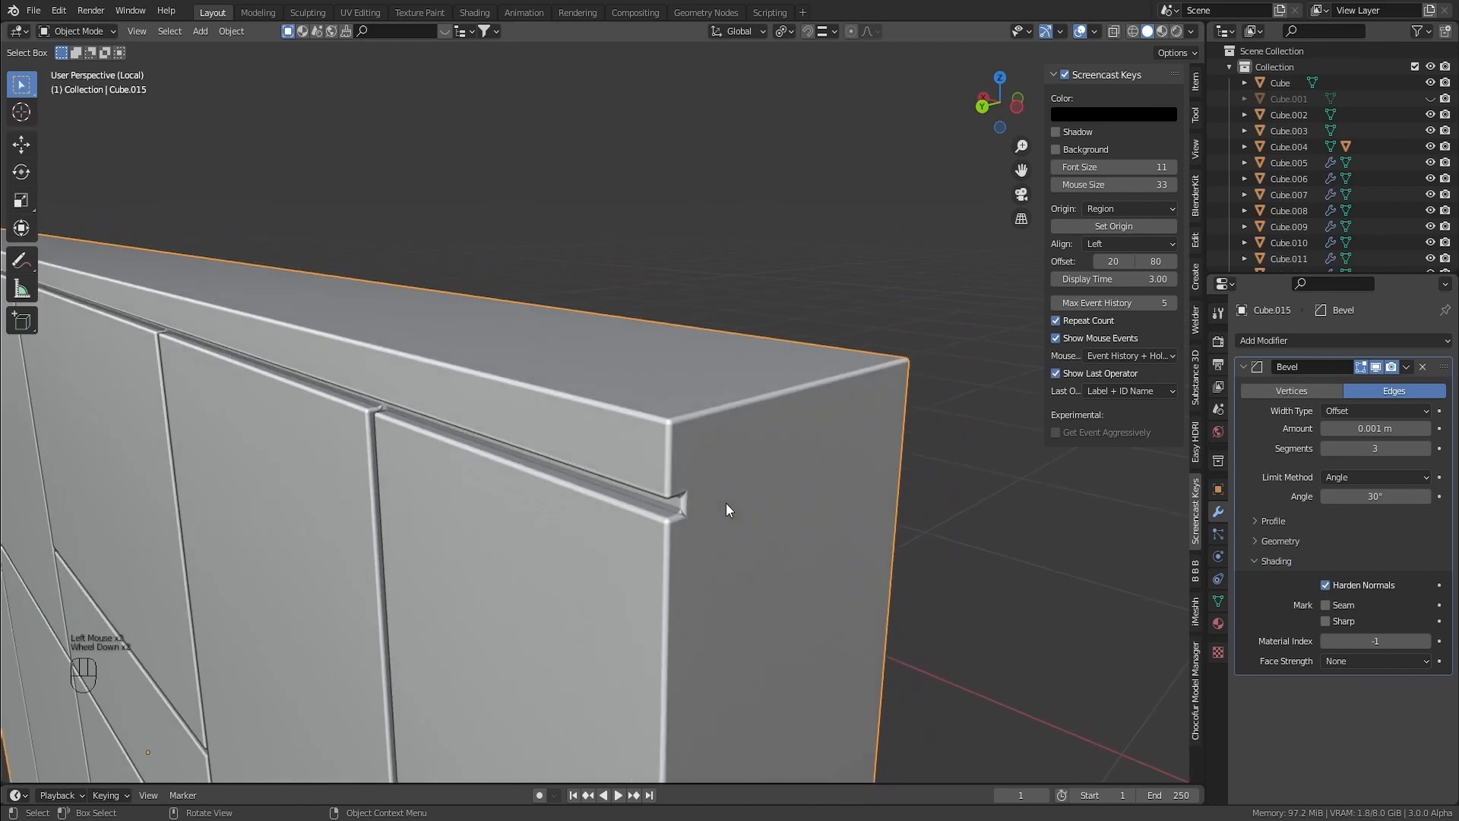
click(1292, 541)
click(1339, 567)
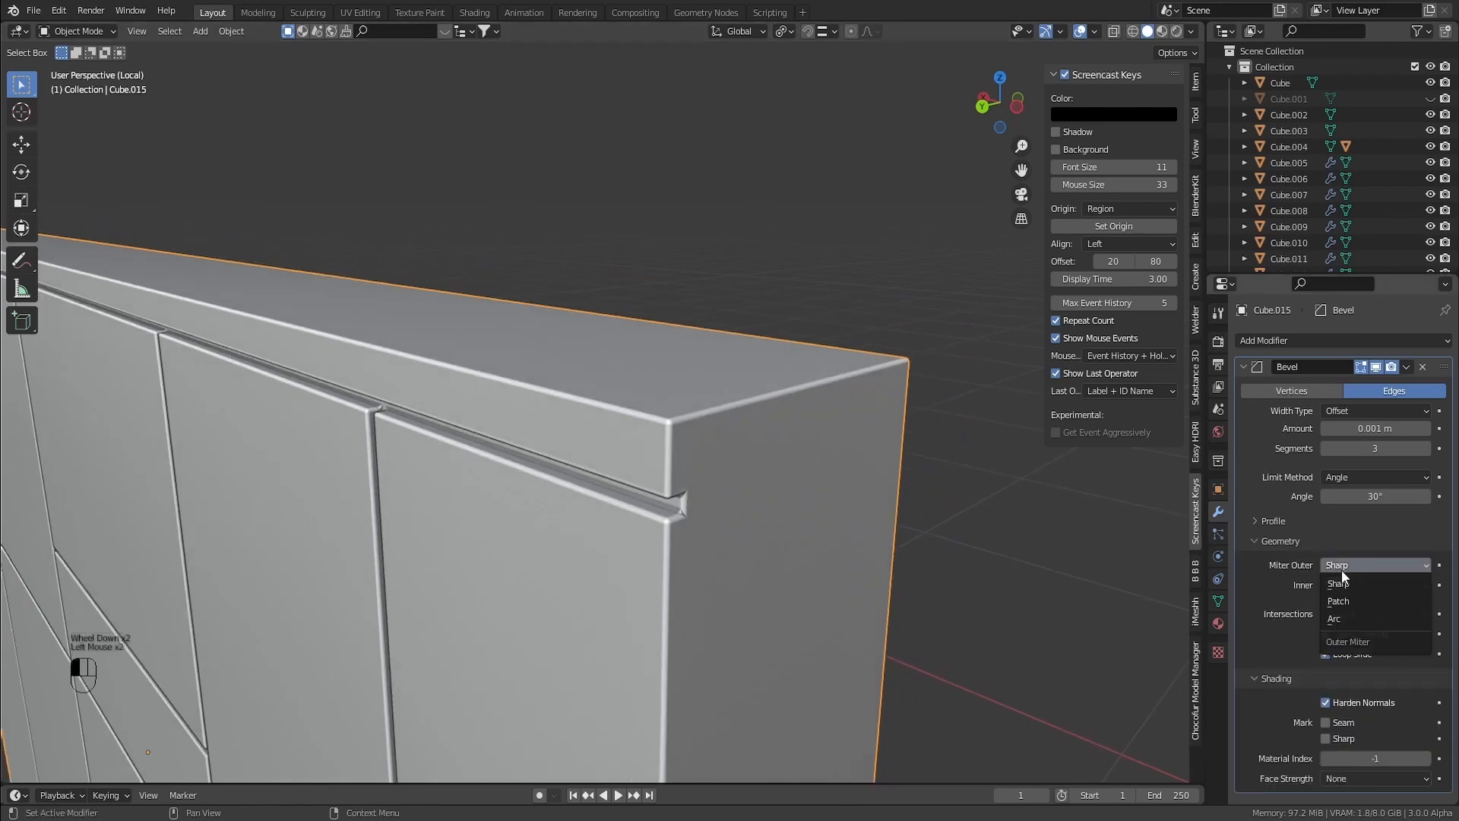
click(1347, 601)
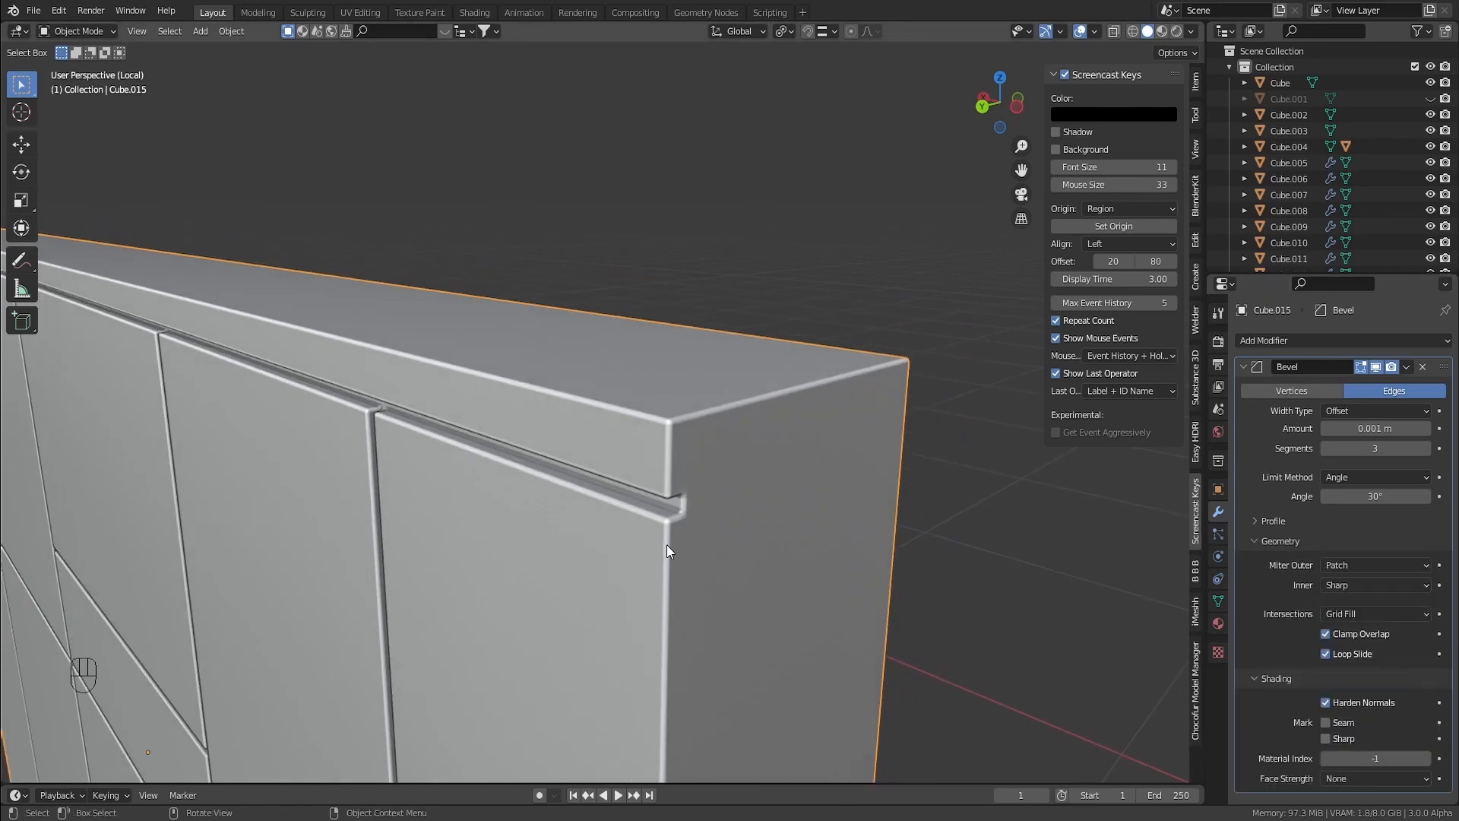
Examine the bevel around the groove's notch at the ledge's door-side corner with the wireframe overlay shown
scroll(673, 525, up, 3)
scroll(699, 426, down, 3)
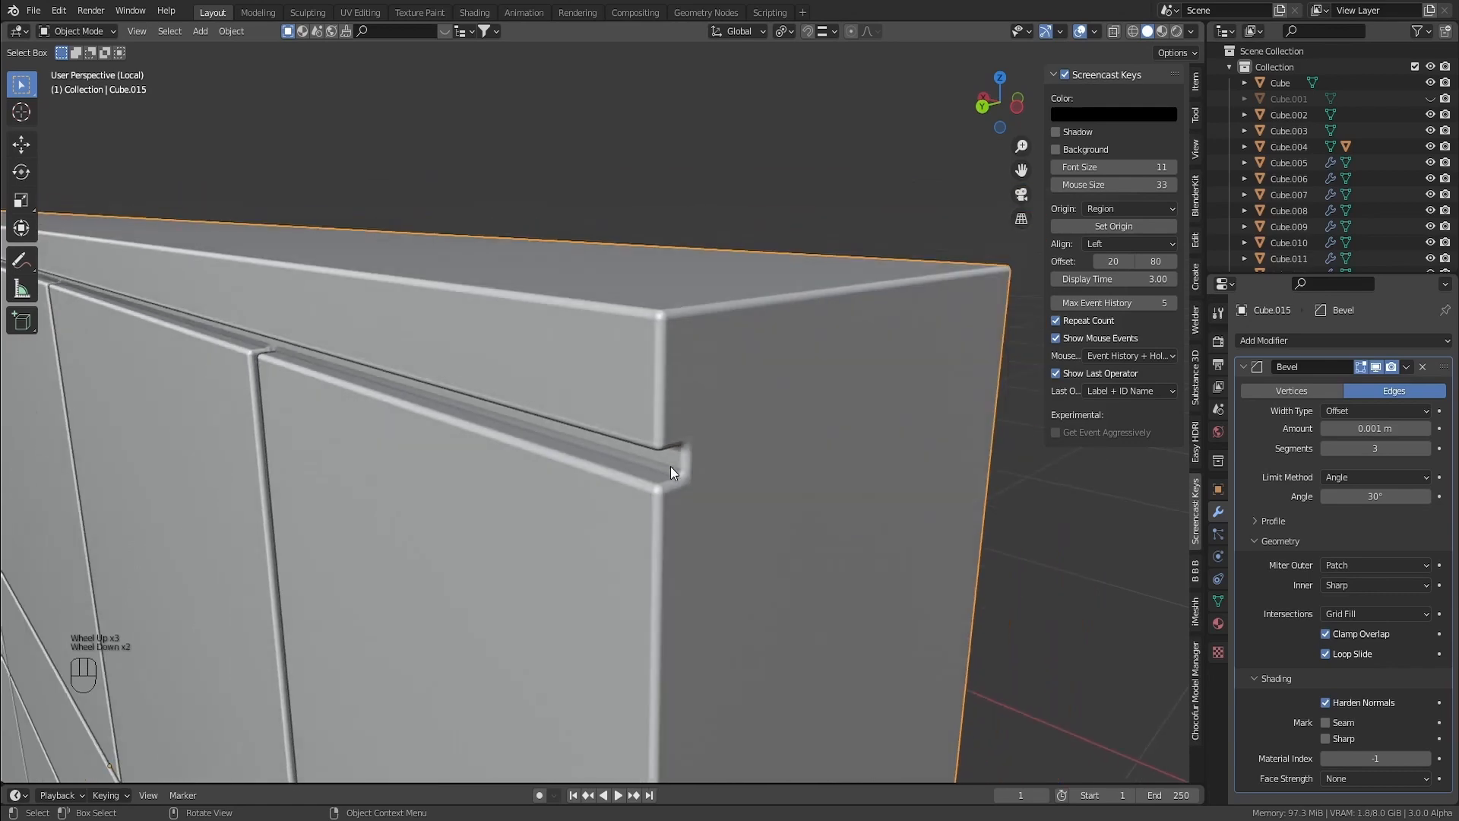
middle_drag(670, 467, 581, 431)
scroll(568, 468, up, 2)
scroll(765, 380, up, 1)
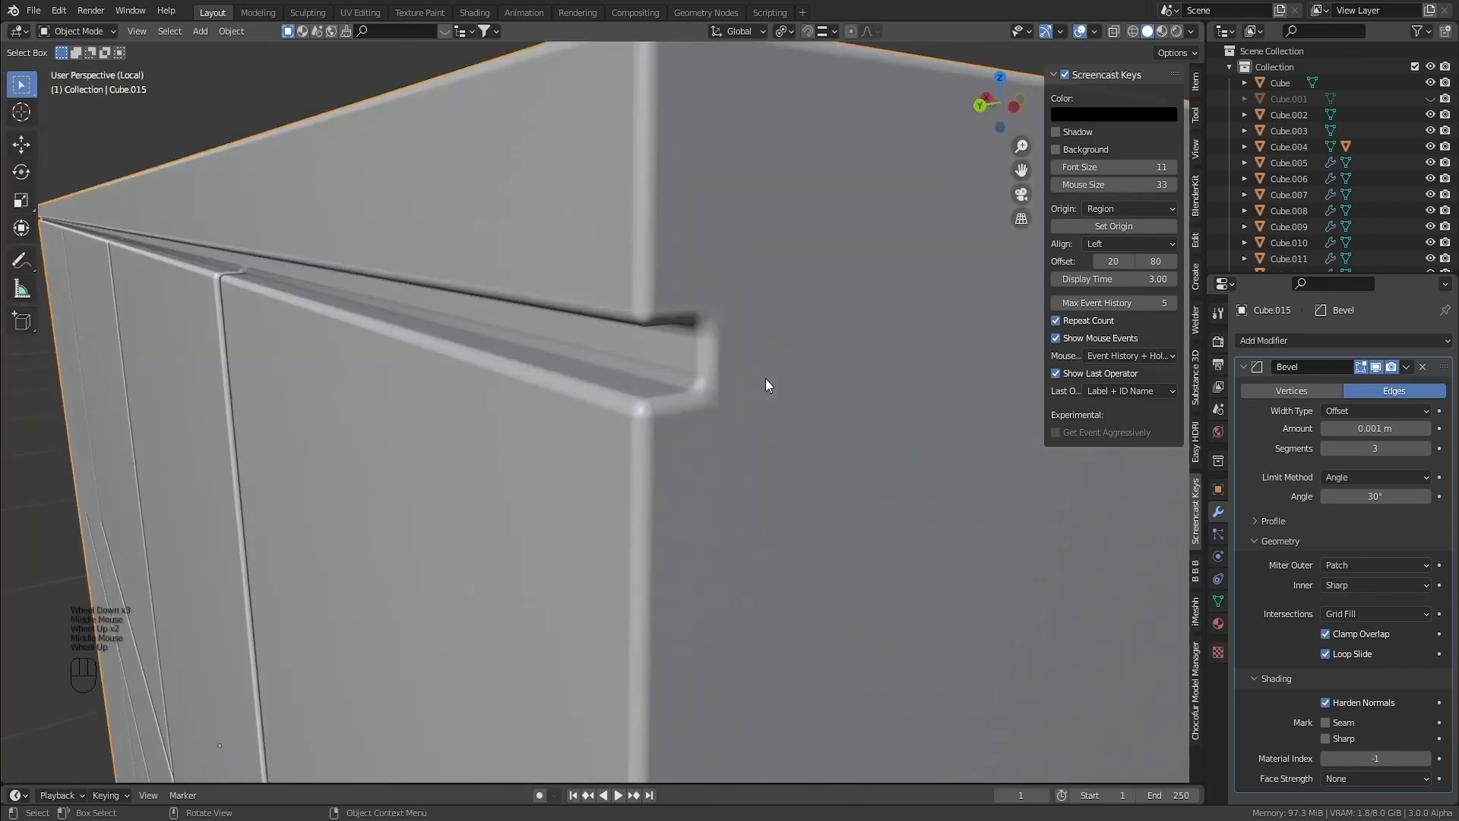
key(q)
click(746, 363)
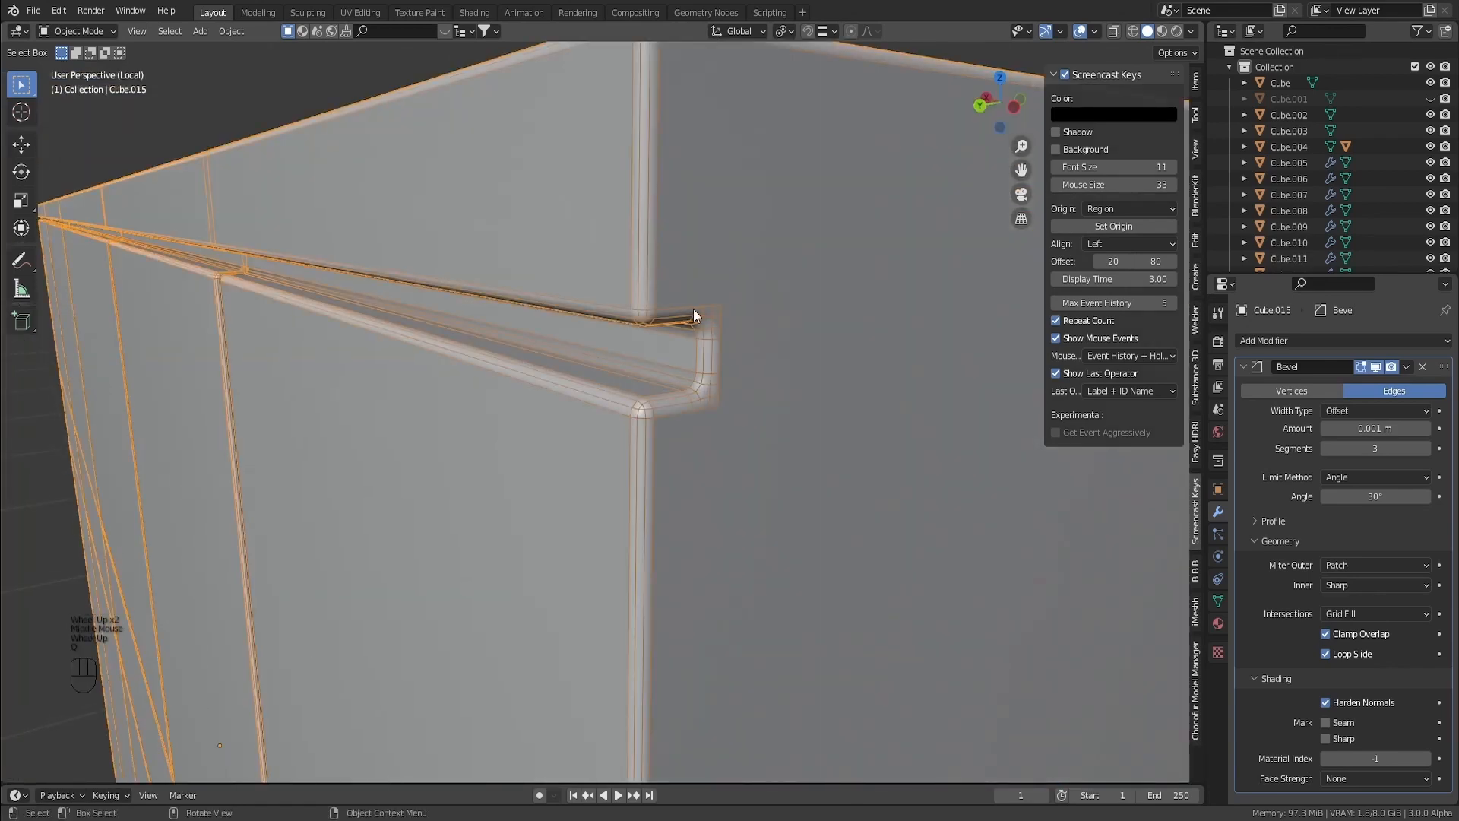
Hide the ledge's wireframe overlay and check its upper end with the panel grooves
key(q)
click(755, 317)
scroll(756, 415, down, 5)
middle_drag(757, 419, 748, 460)
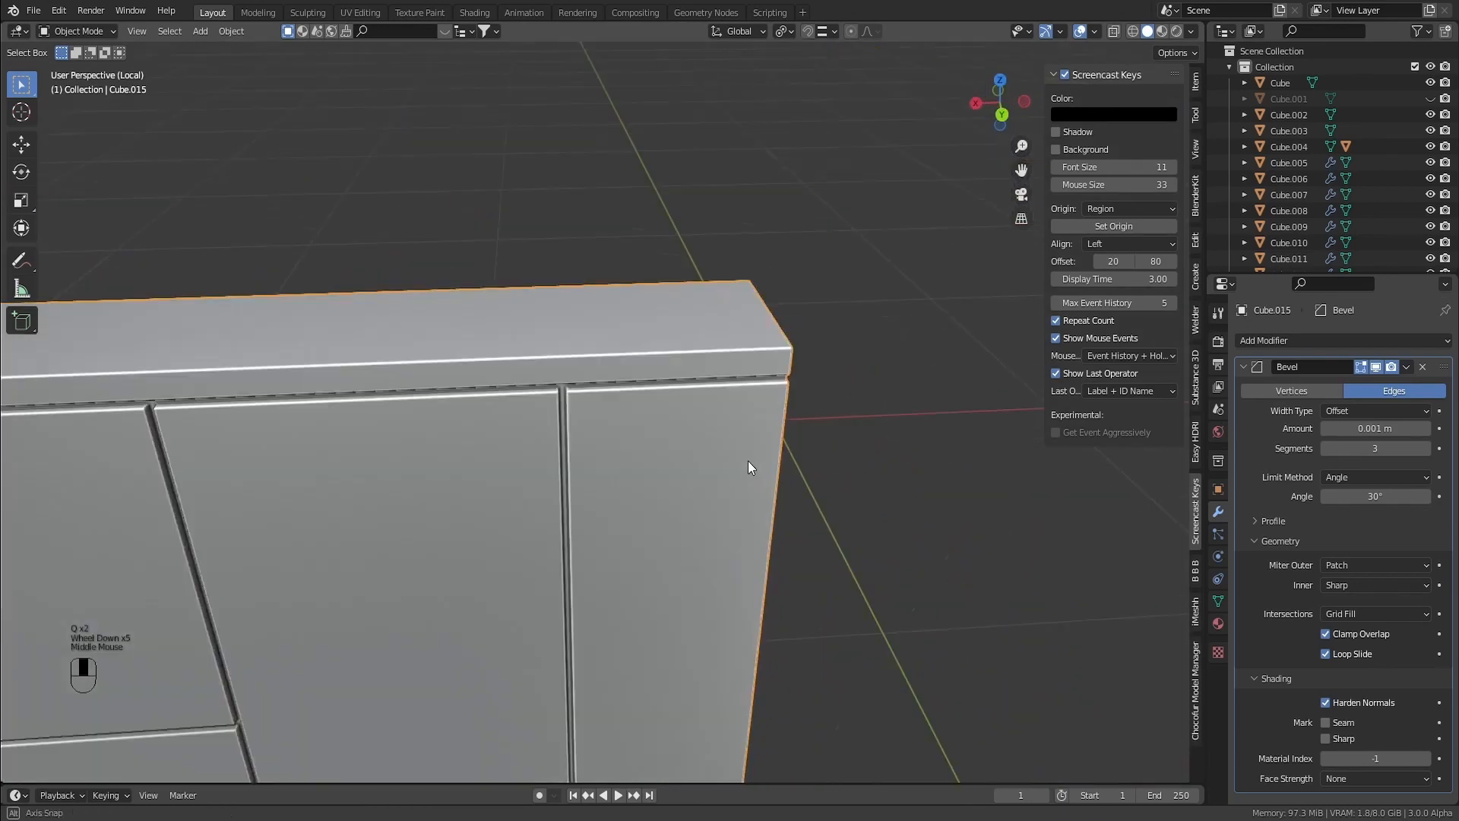
Add two evenly spaced vertical loop cuts through the ledge's upper middle panel
shift+middle_drag(304, 609, 687, 391)
scroll(381, 466, down, 1)
key(Tab)
shift+middle_drag(381, 466, 640, 417)
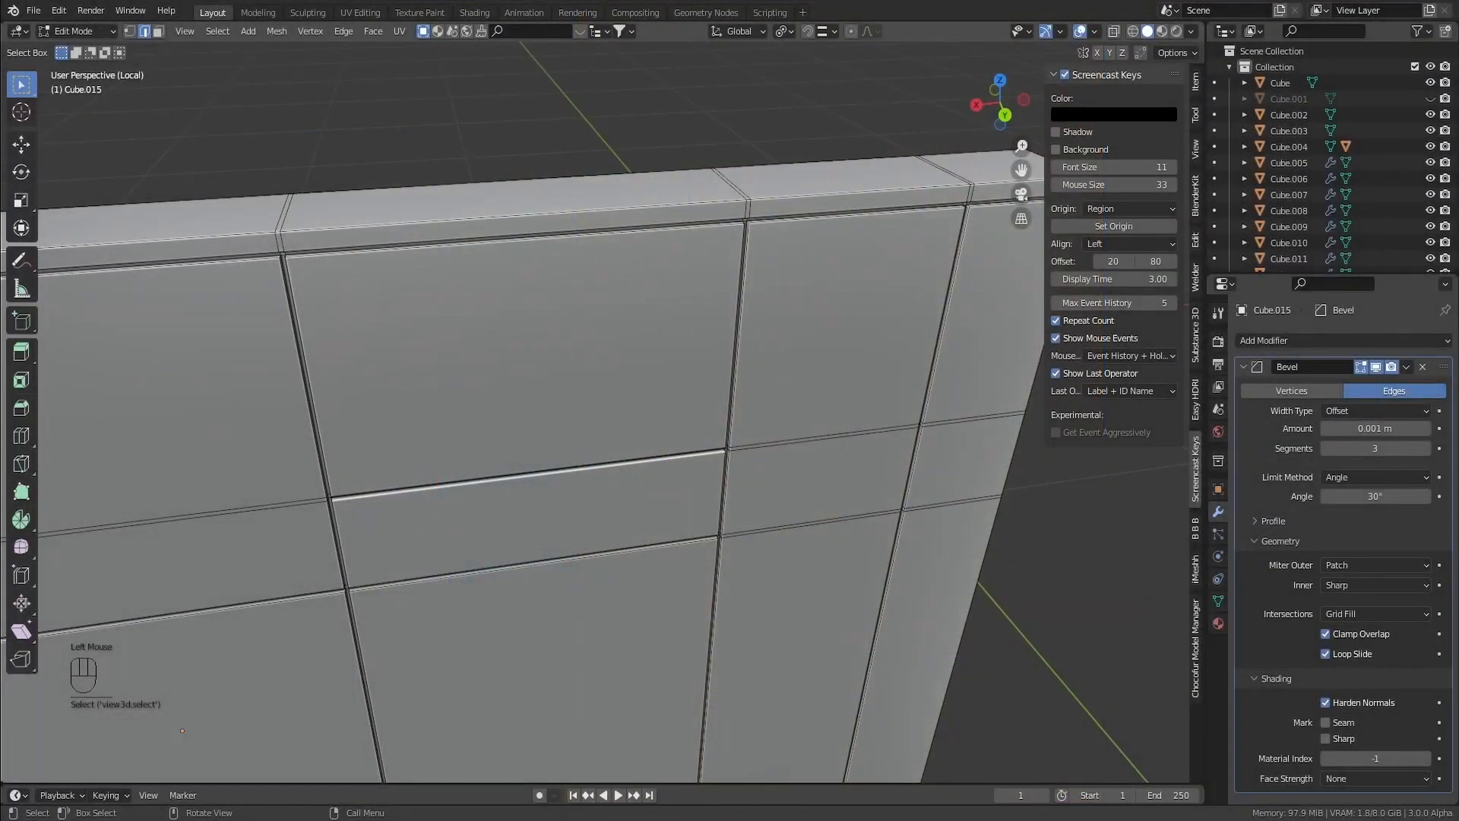
shift+middle_drag(482, 439, 532, 423)
key(ctrl+r)
scroll(503, 237, up, 1)
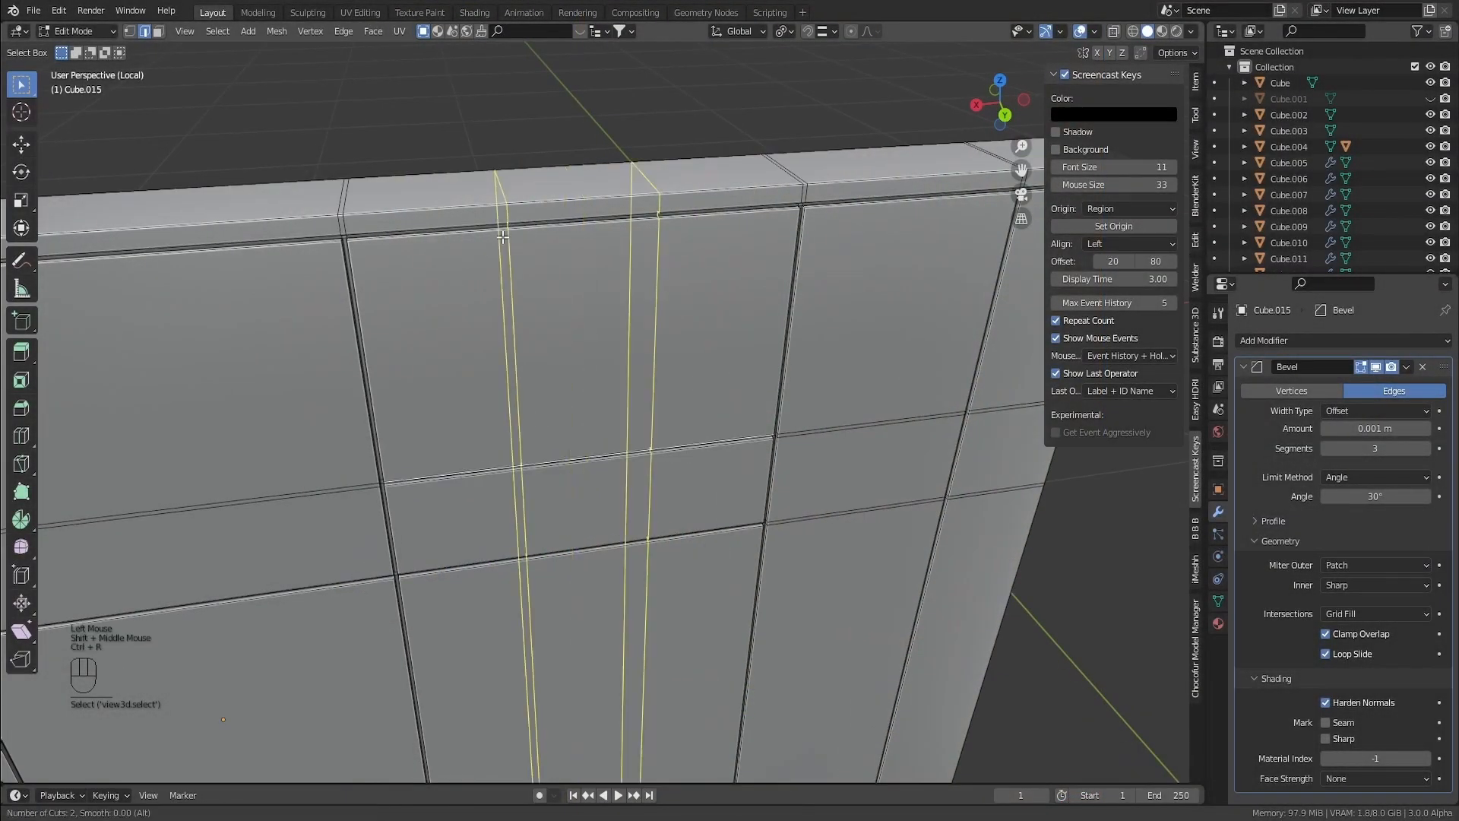
click(503, 237)
Add one centred horizontal loop cut across the upper panels and snap the 3D cursor to its crossing with the left vertical cut
key(ctrl+r)
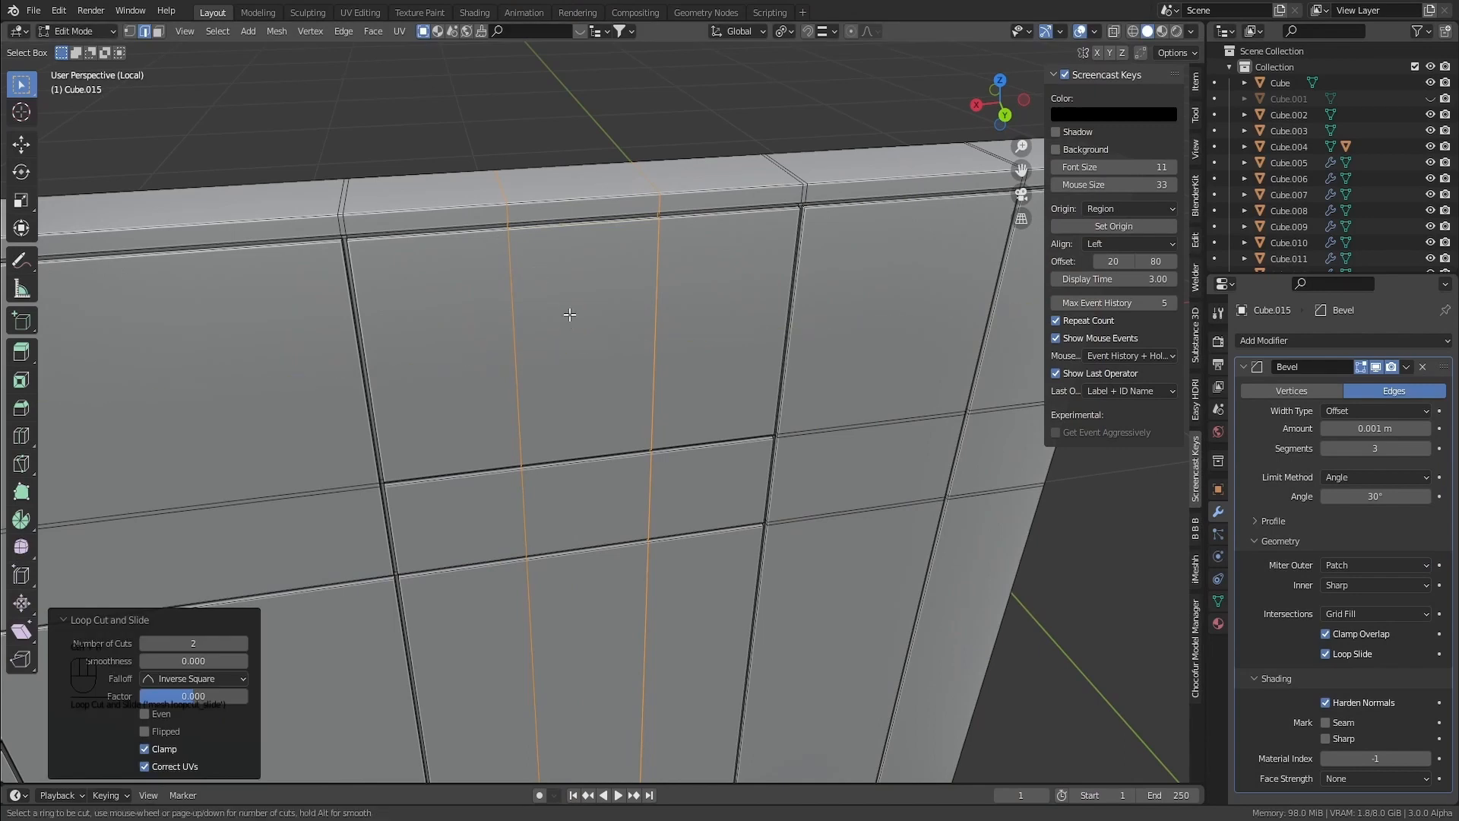
click(513, 316)
right_click(517, 319)
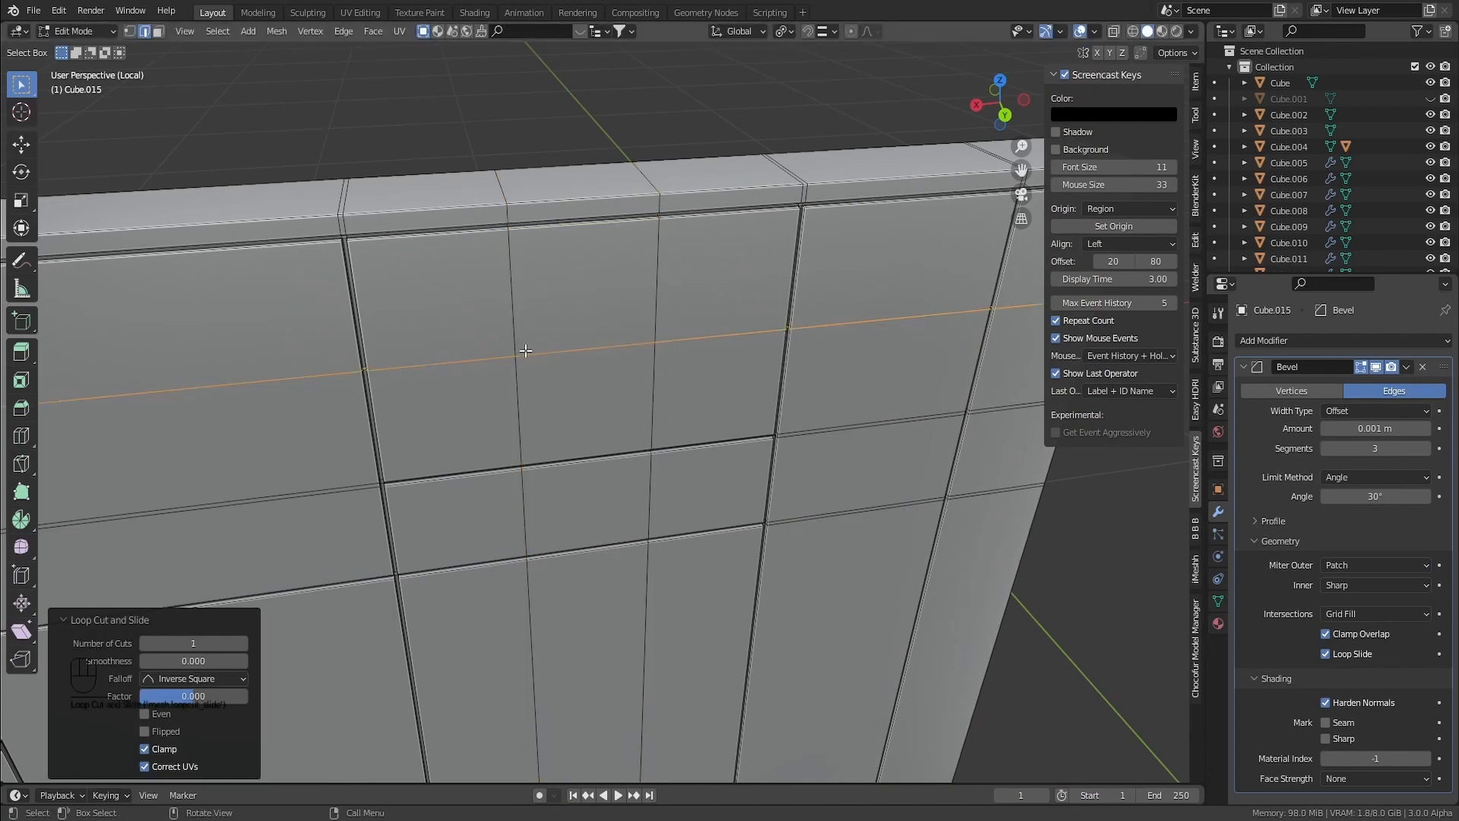
key(1)
click(517, 355)
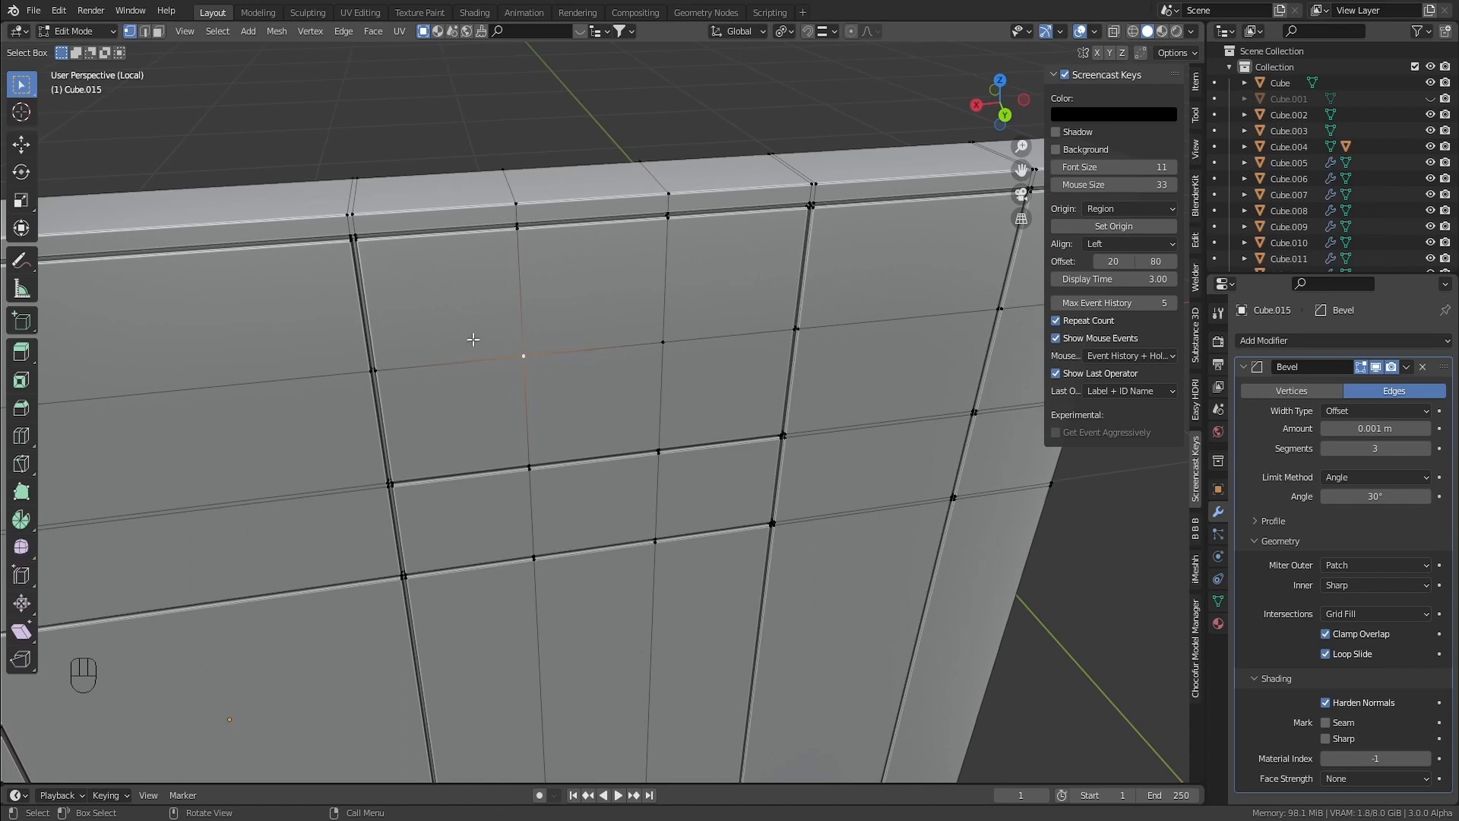
key(shift+s)
key(Escape)
key(shift+s)
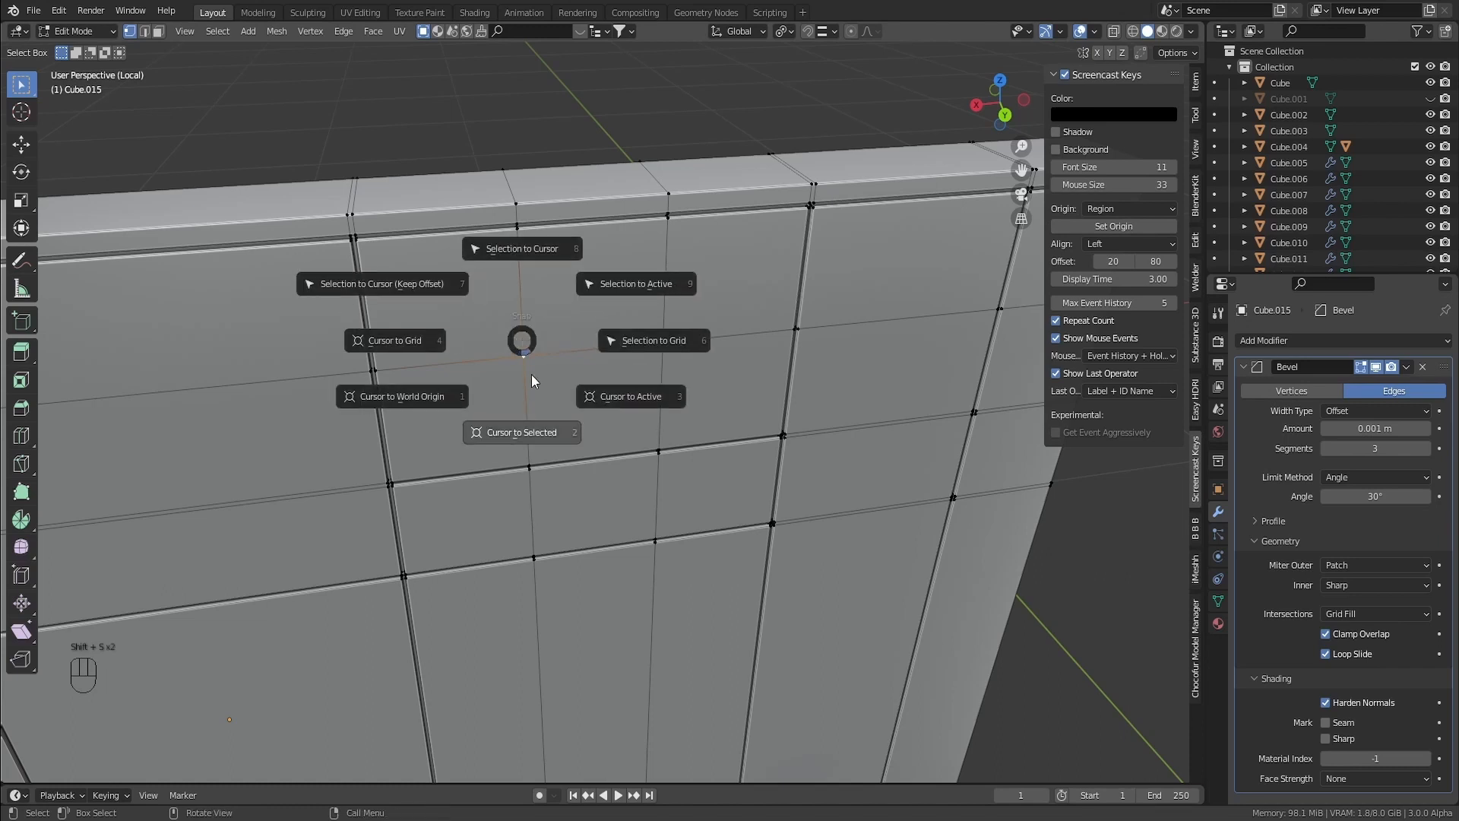
click(531, 431)
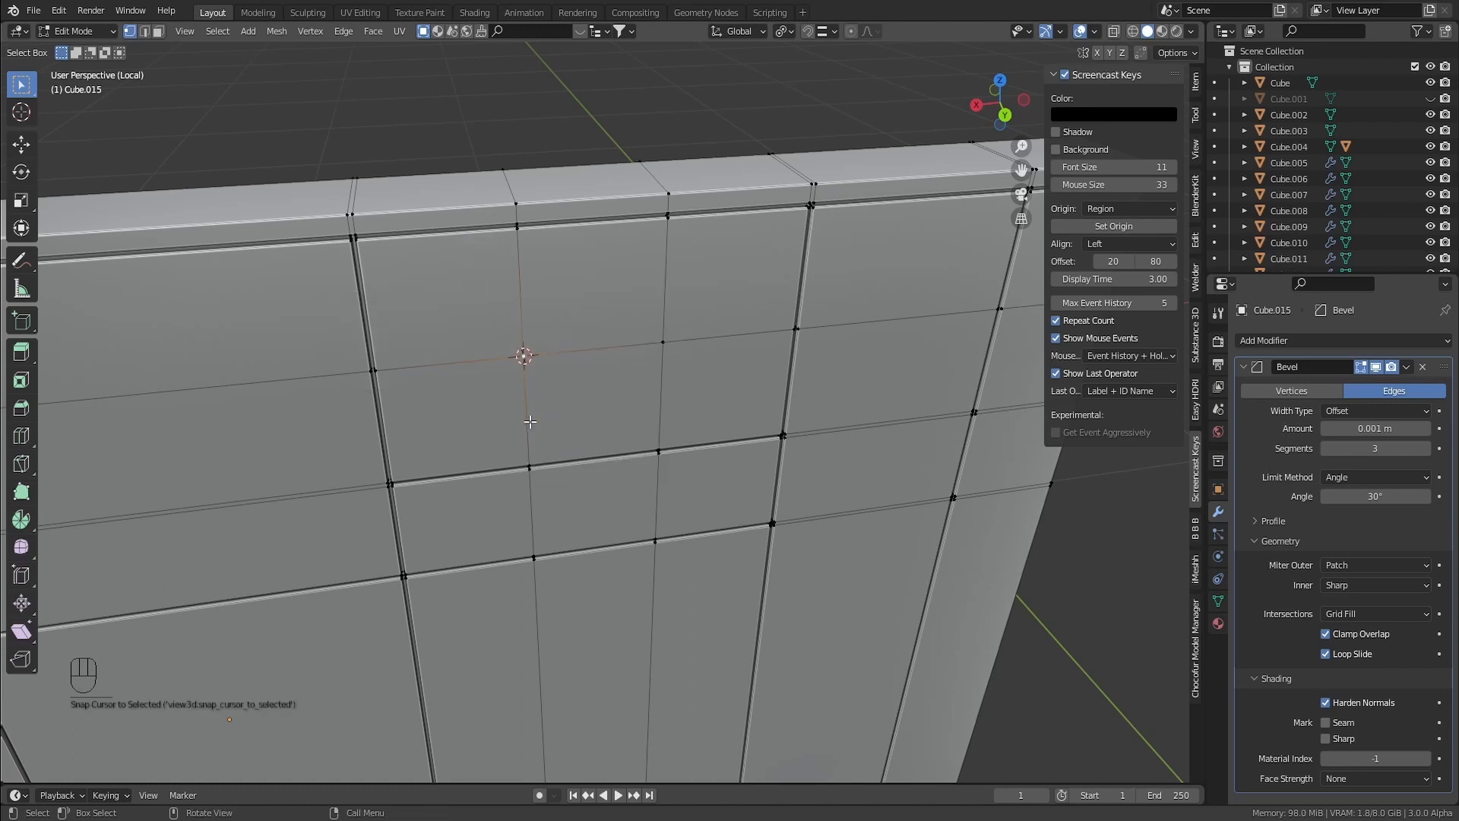
Add a mesh cylinder at the 3D cursor in Object Mode and scale it down to about 0.017, with a slight further size adjustment
key(Tab)
key(shift+a)
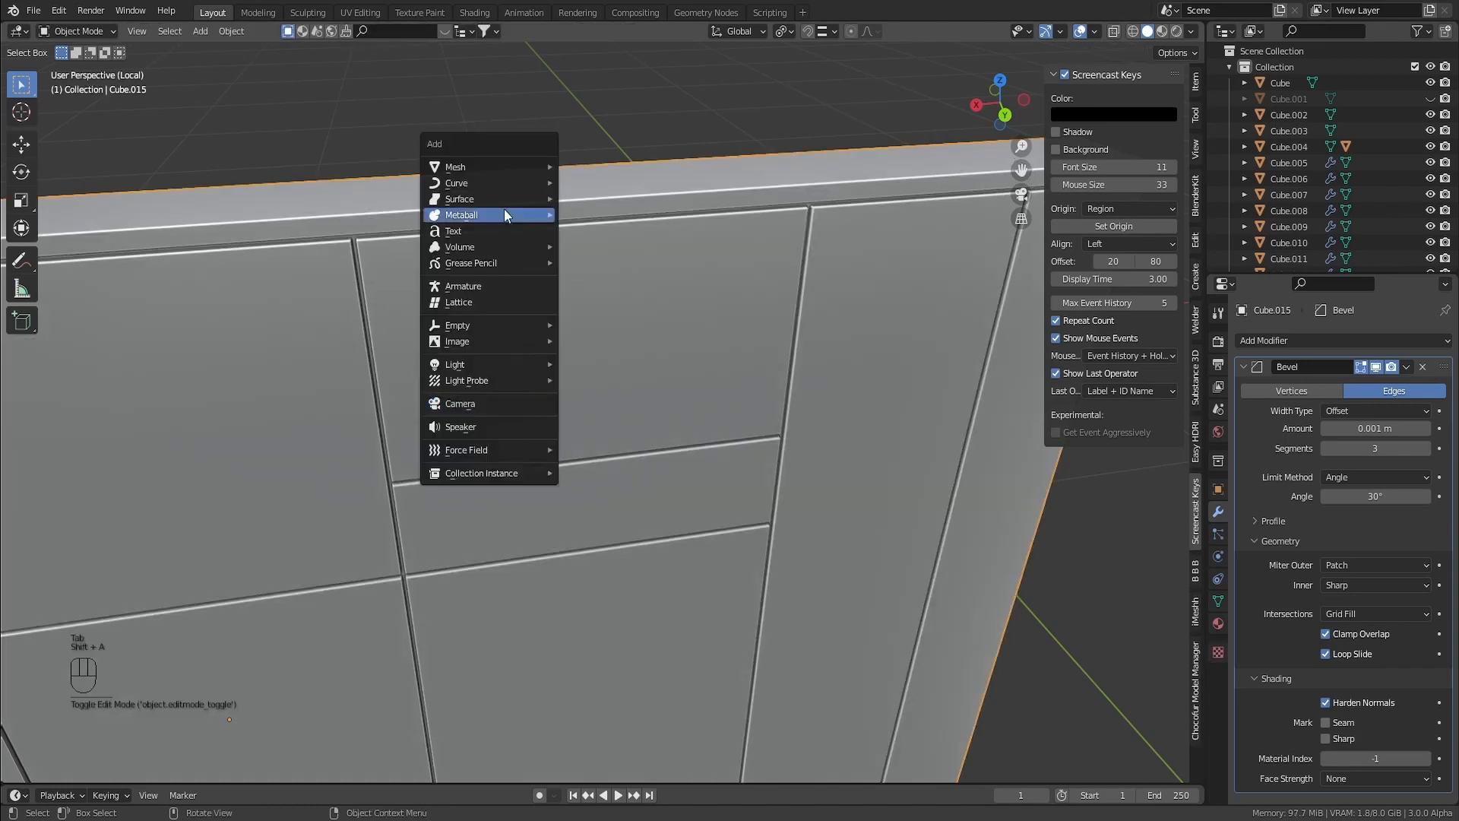
mouse_move(494, 167)
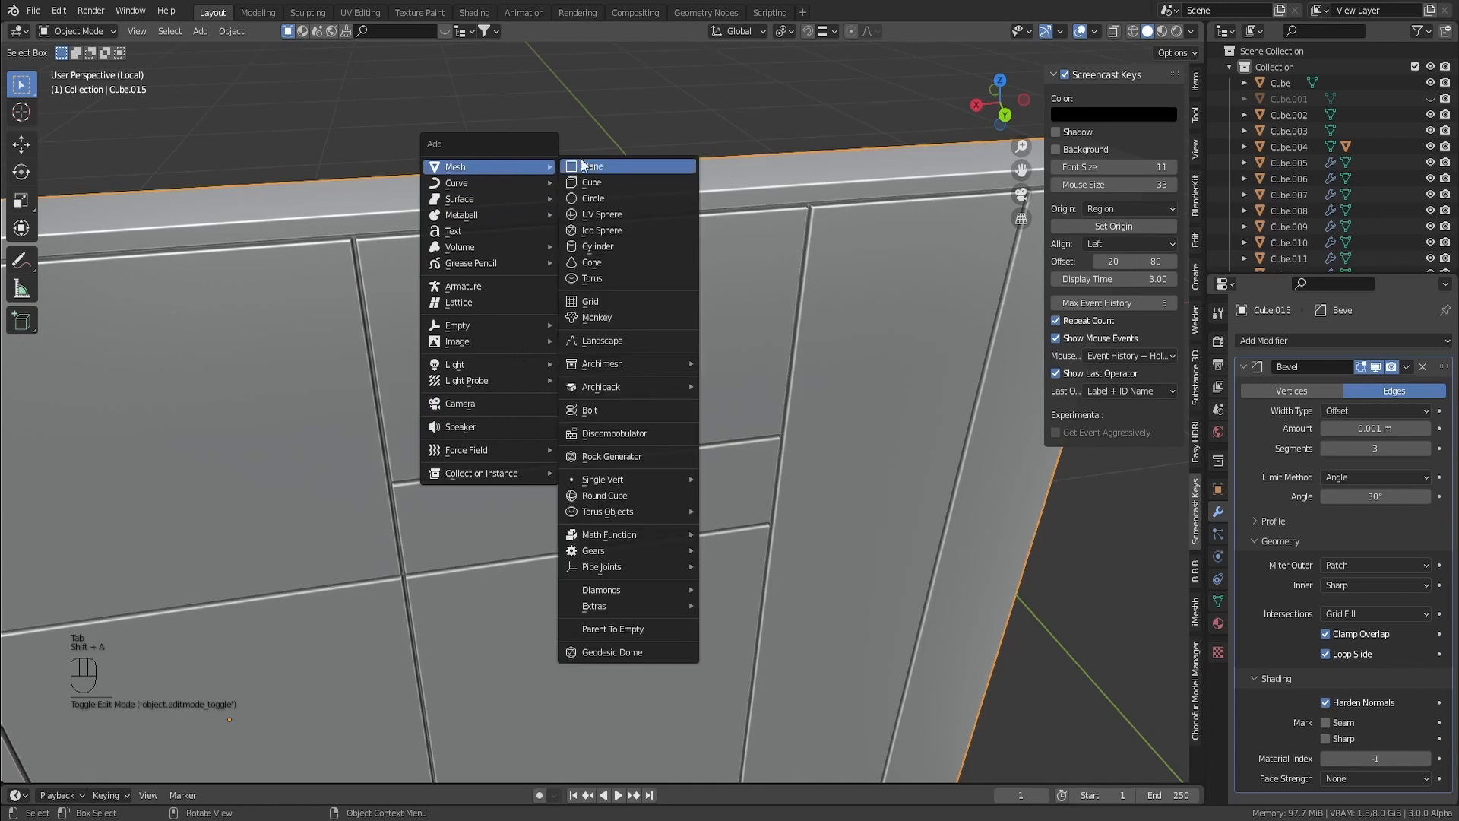
click(623, 244)
key(s)
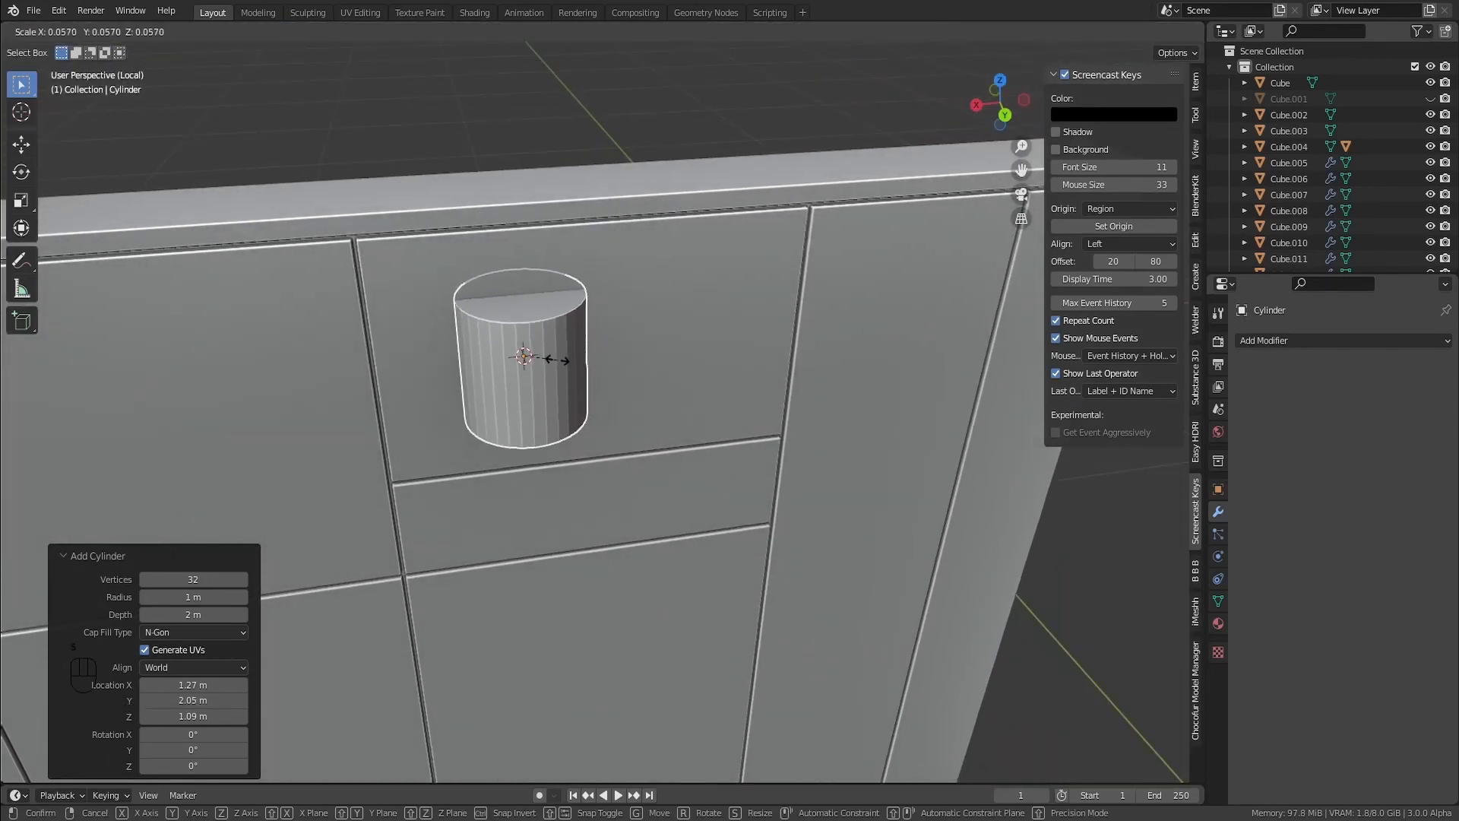
click(534, 358)
scroll(534, 358, up, 2)
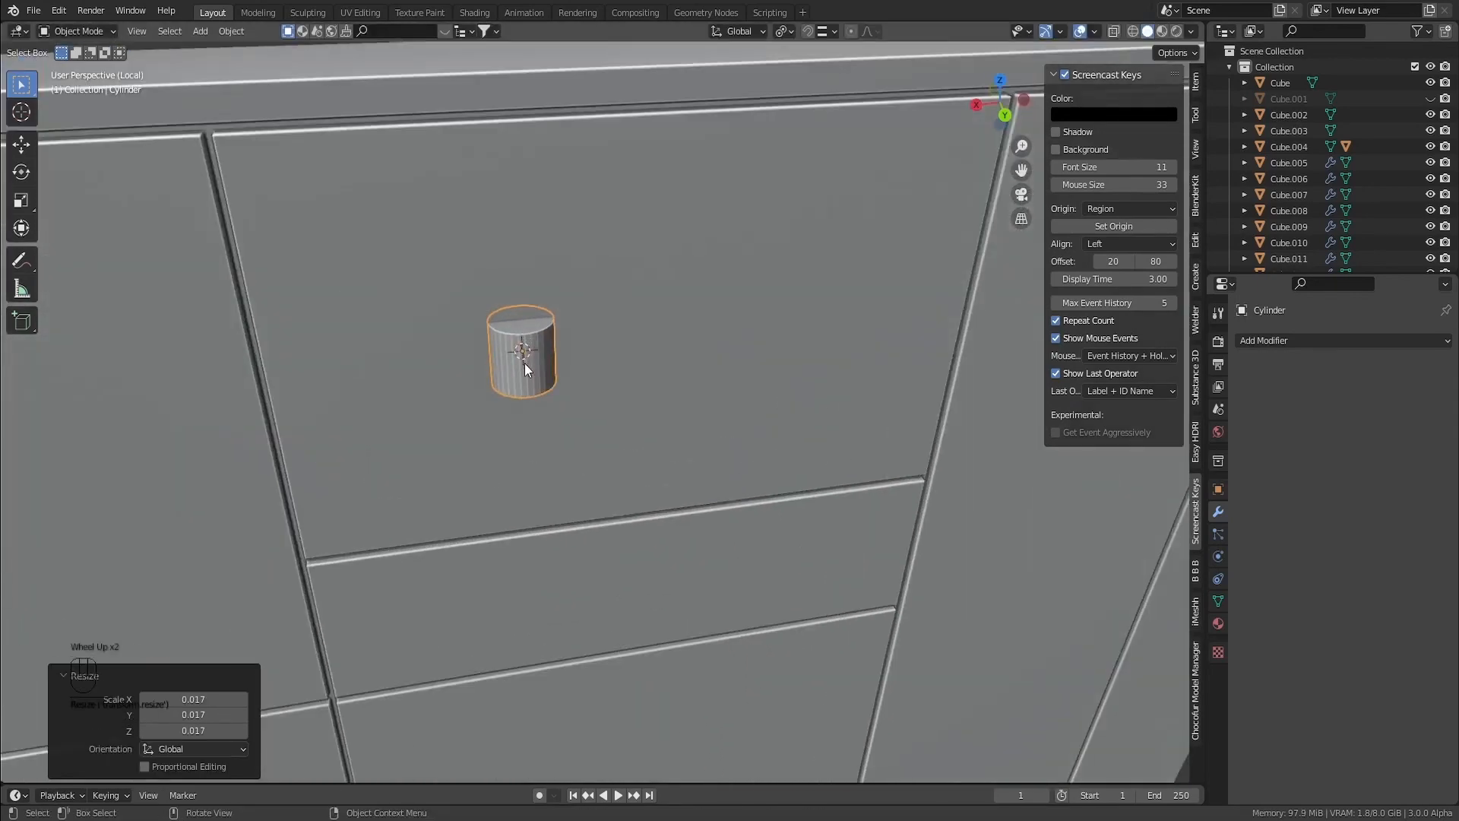
shift+middle_drag(513, 363, 647, 390)
key(s)
click(606, 392)
Delete the cylinder's top cap face
key(Tab)
key(3)
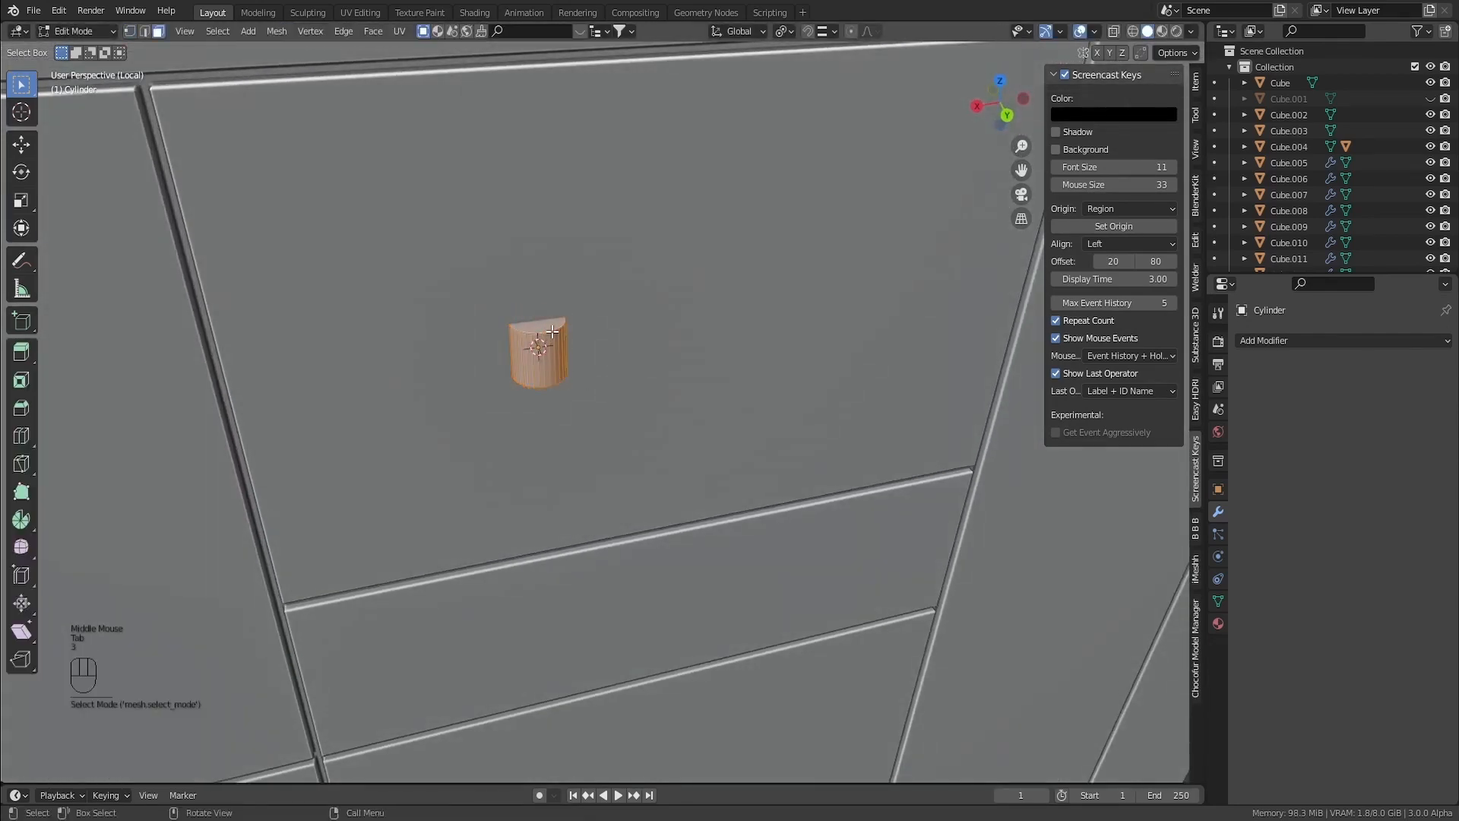
click(550, 329)
key(x)
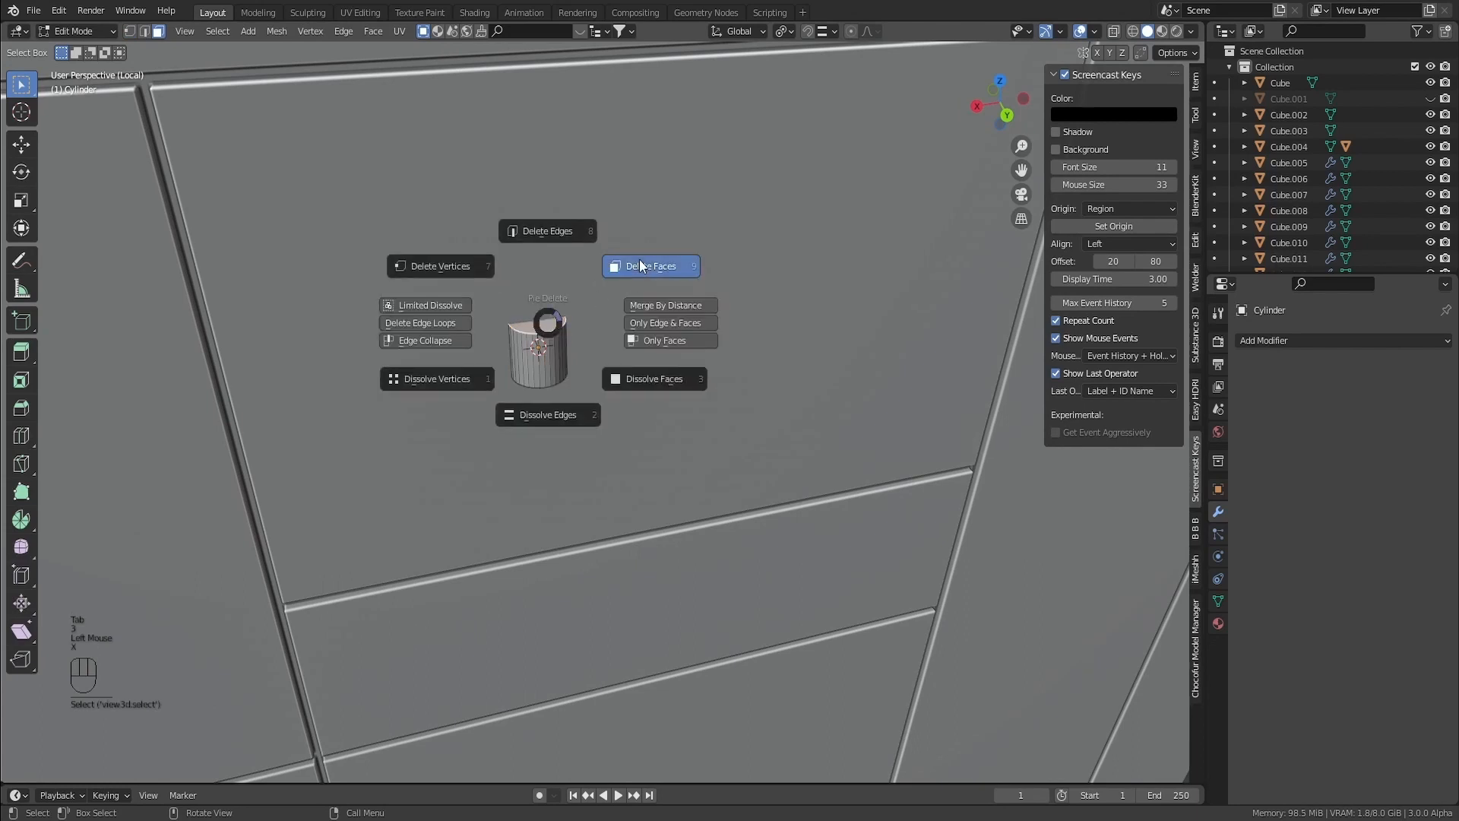
key(Tab)
Rotate the cylinder 90° about the global X axis
text(rx)
text(90)
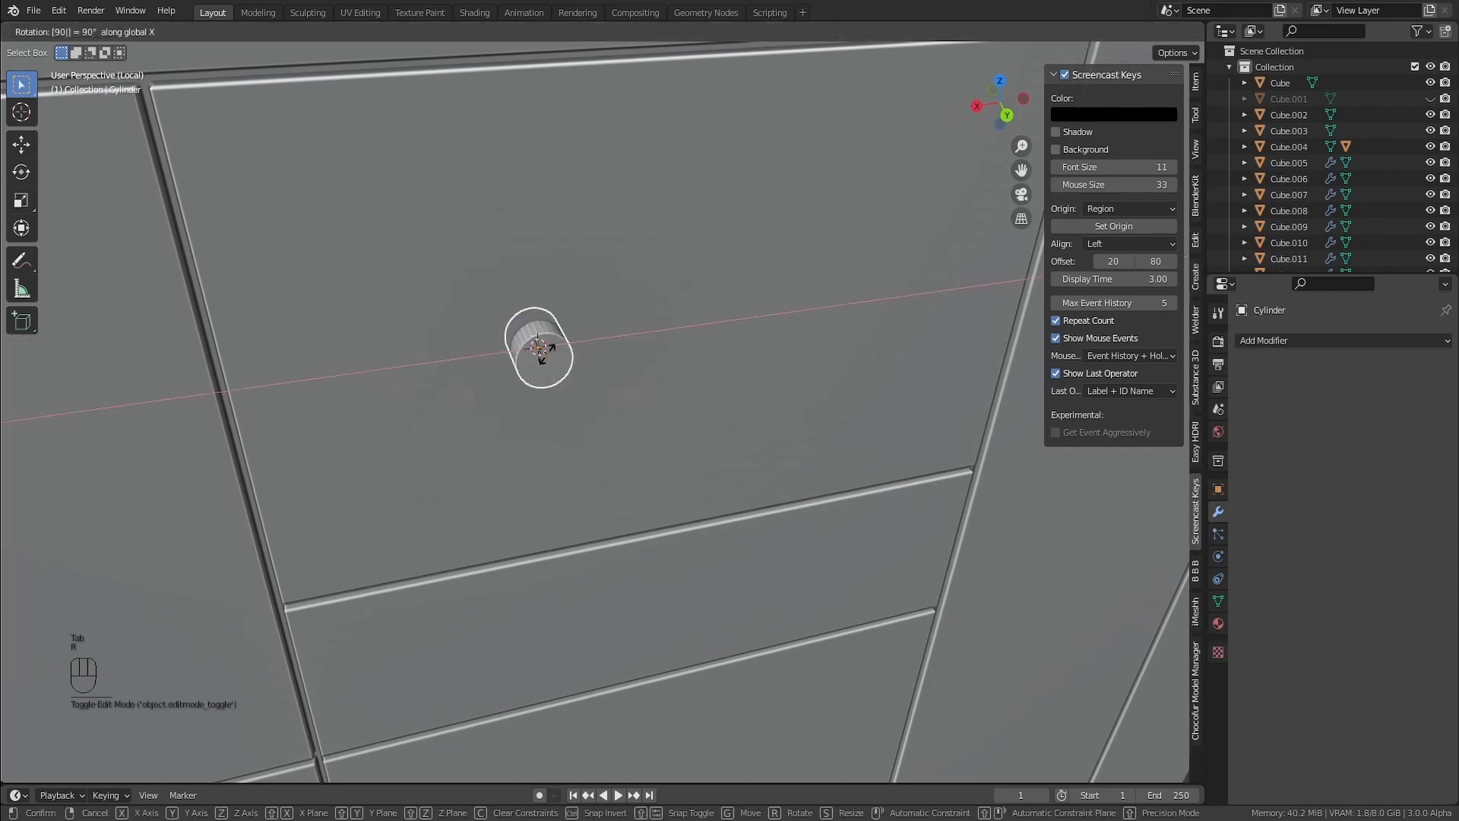
key(Return)
scroll(546, 353, down, 1)
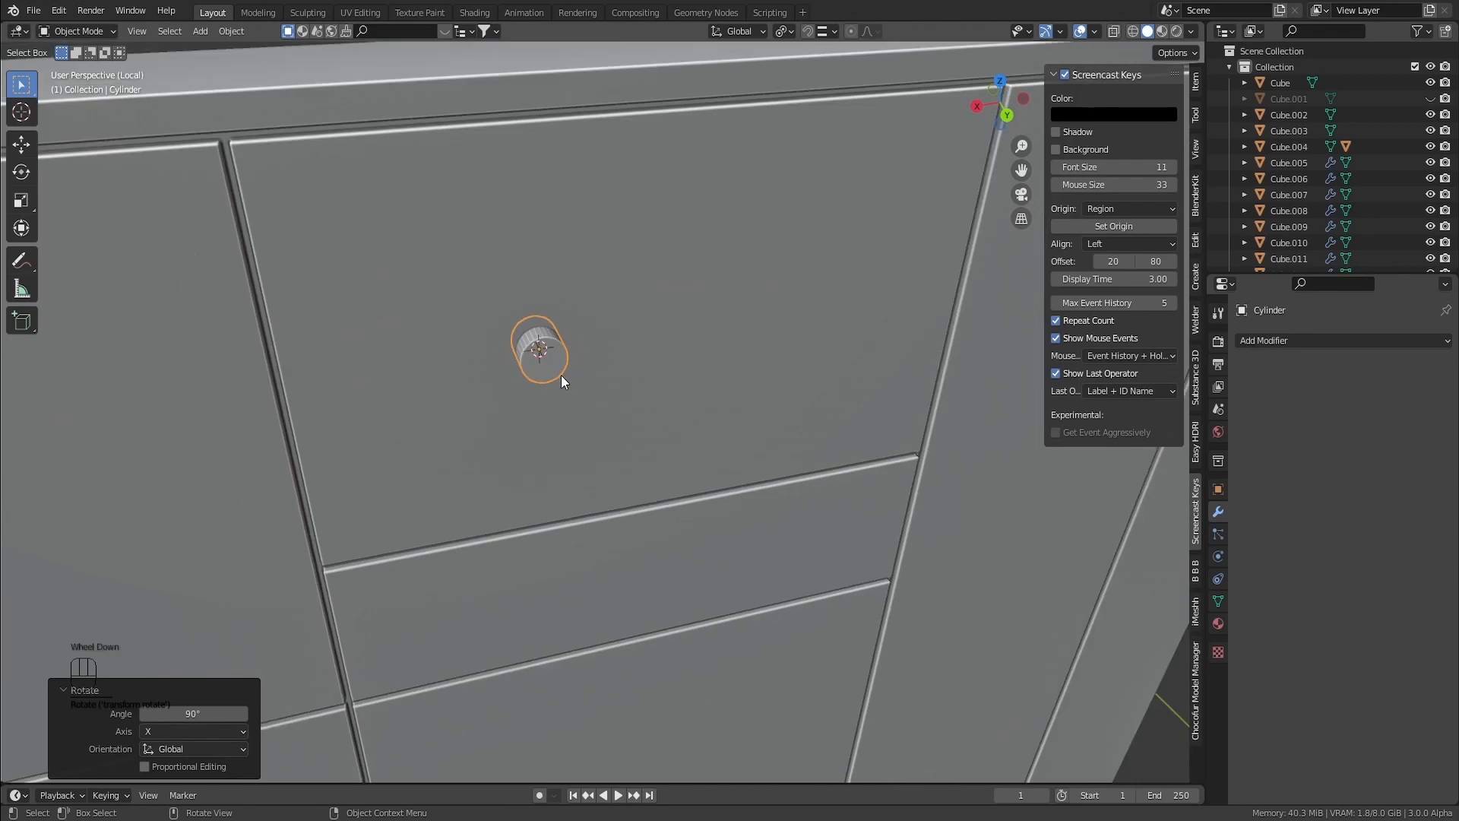
key(Tab)
key(Tab)
Snap the 3D cursor to the ledge vertex where the horizontal cut crosses the right vertical cut
click(660, 346)
key(Tab)
key(1)
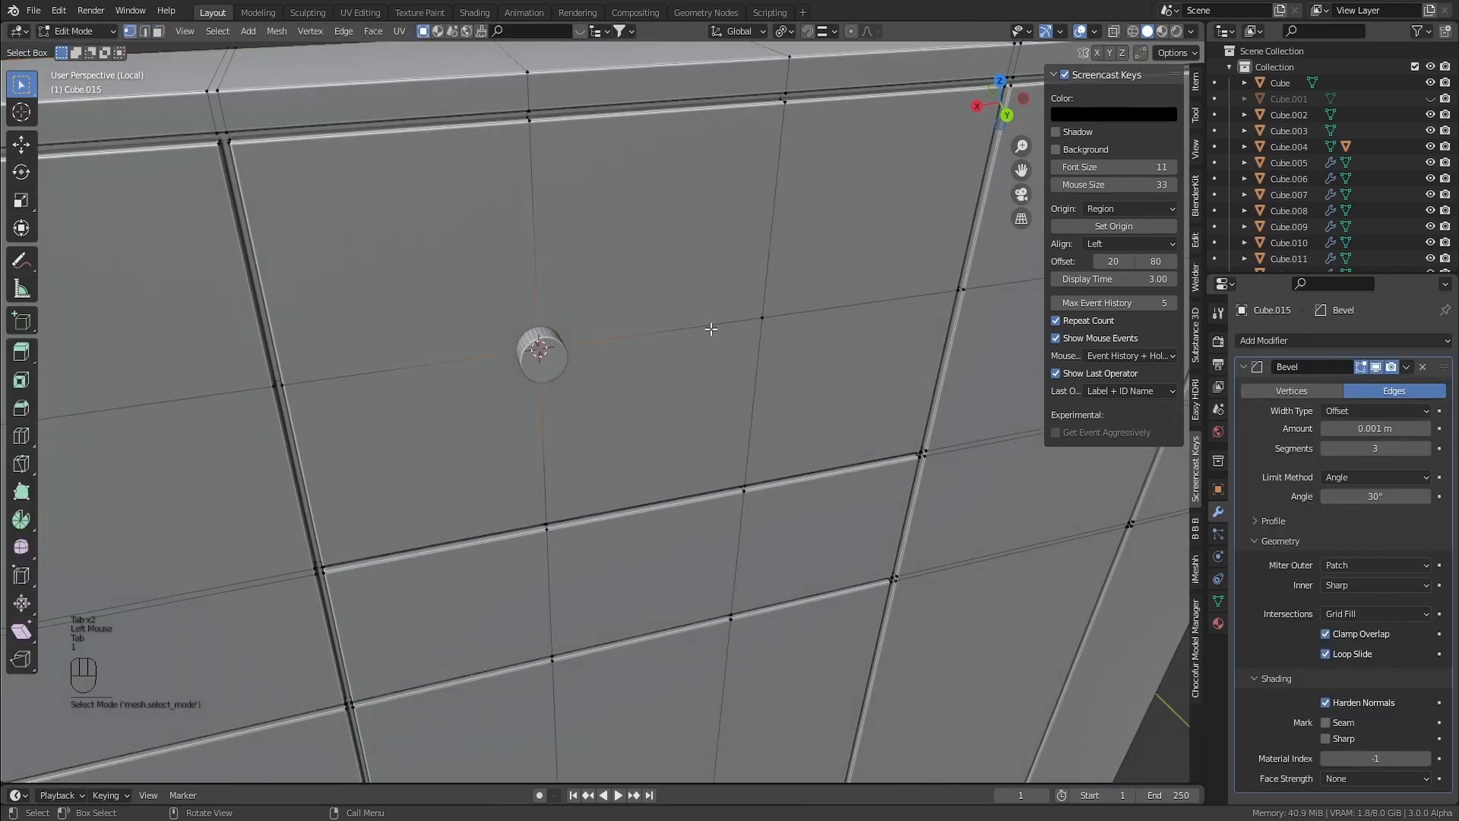
click(763, 318)
key(shift+s)
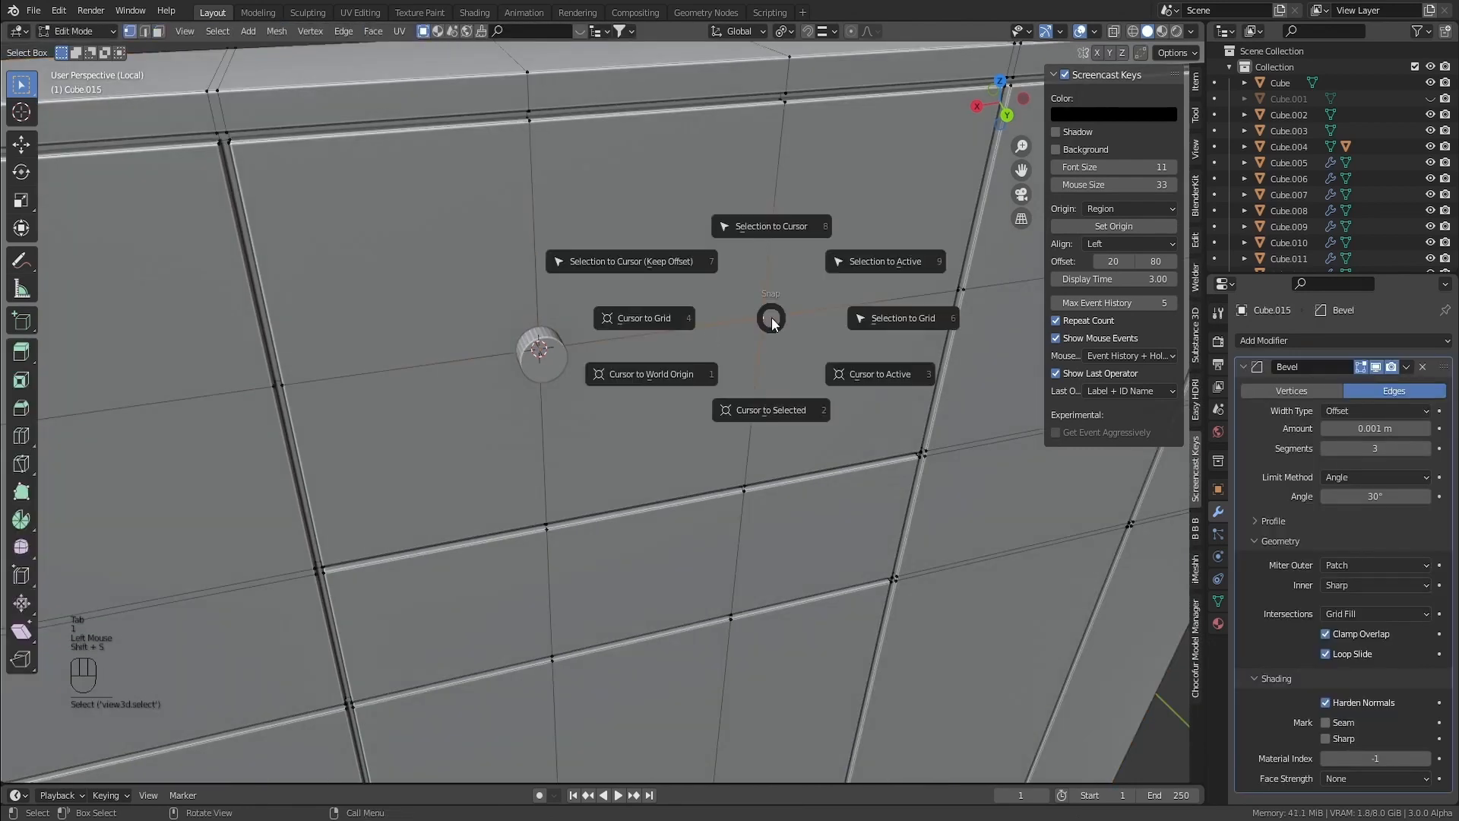
click(770, 410)
key(Tab)
Try duplicating the cylinder in place and snapping the copy to the 3D cursor, and delete that copy
click(540, 351)
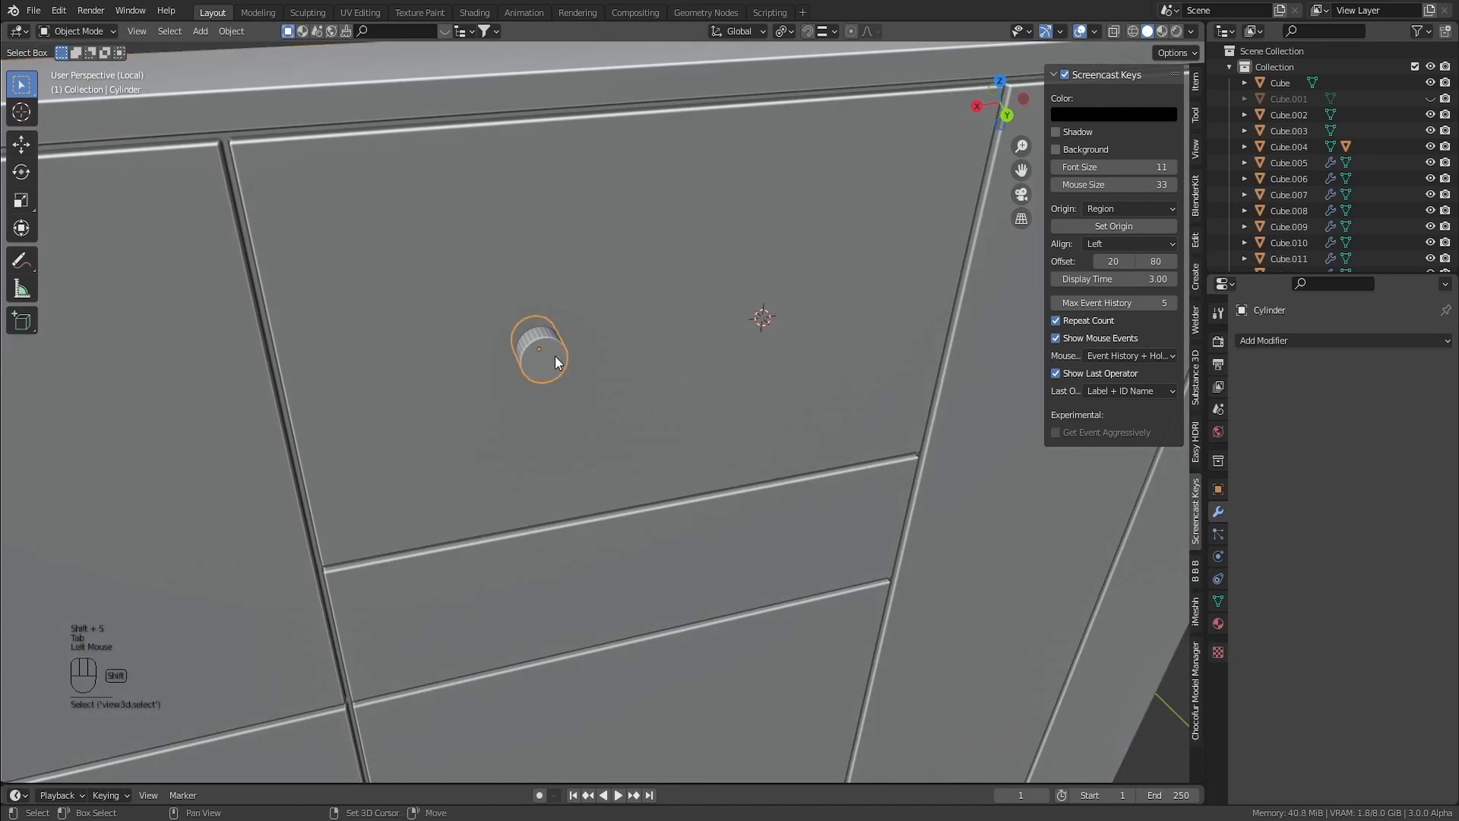
key(shift+d)
right_click(549, 334)
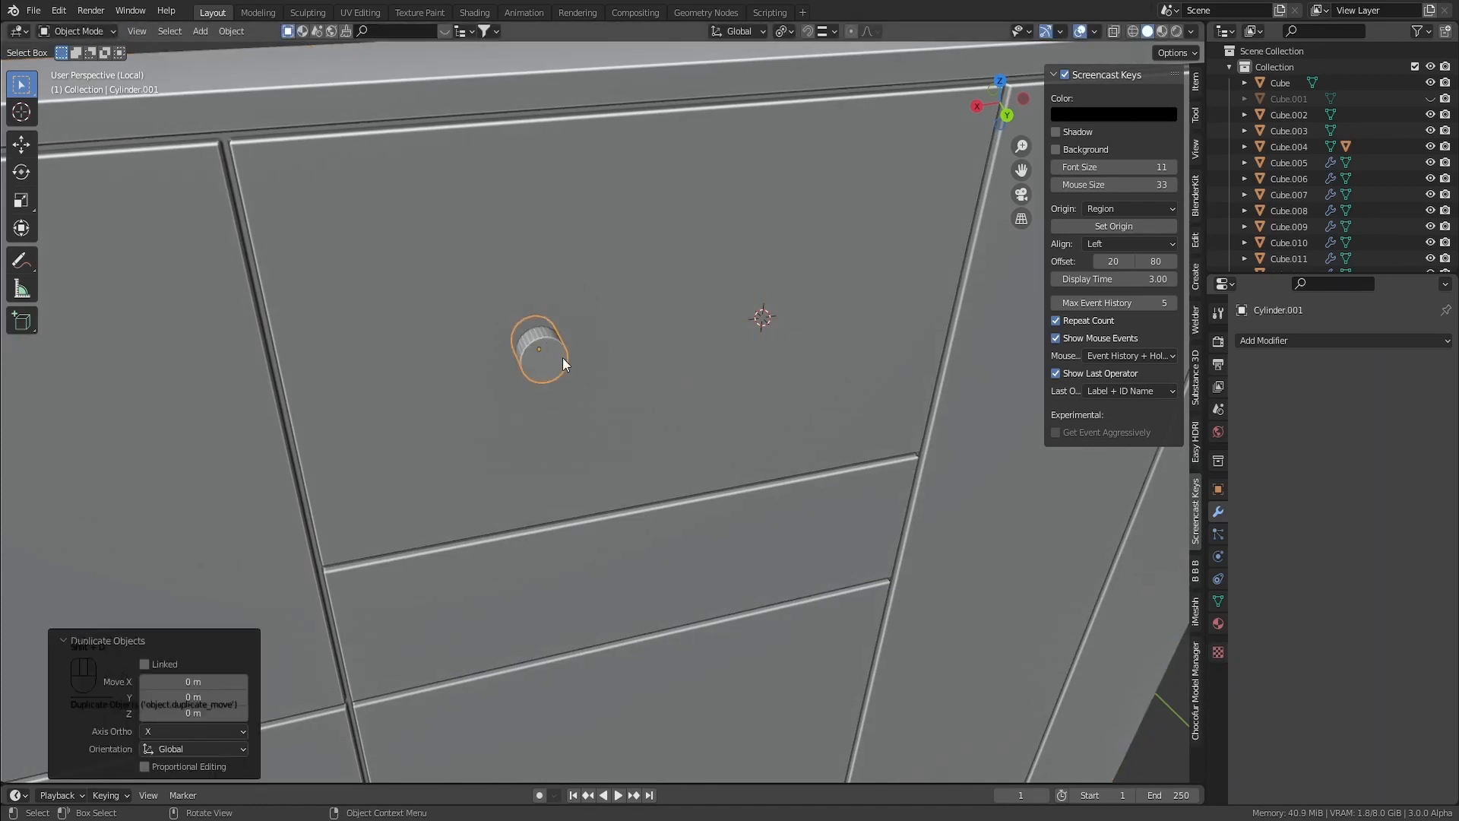
key(shift+s)
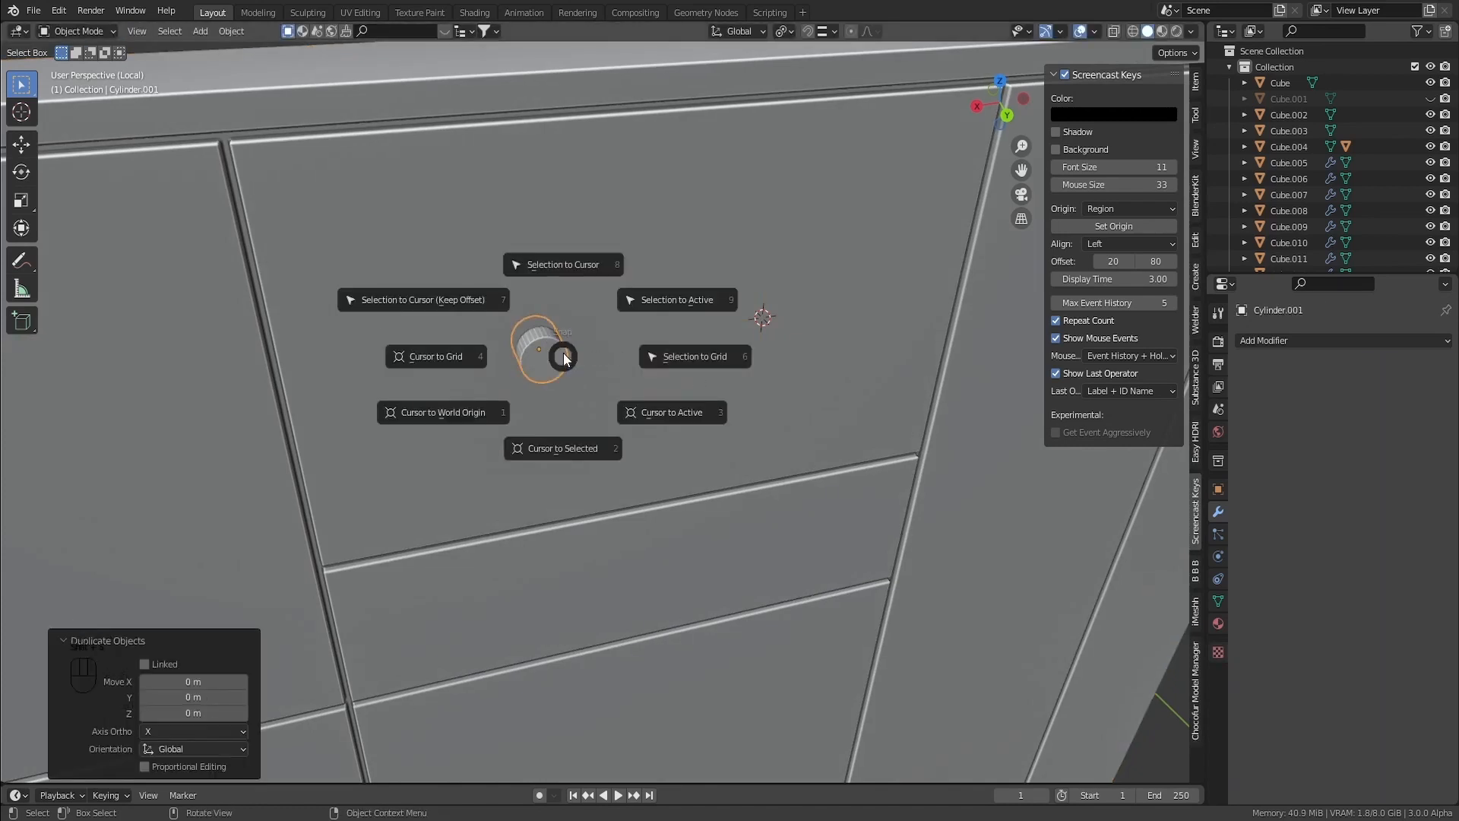
click(568, 271)
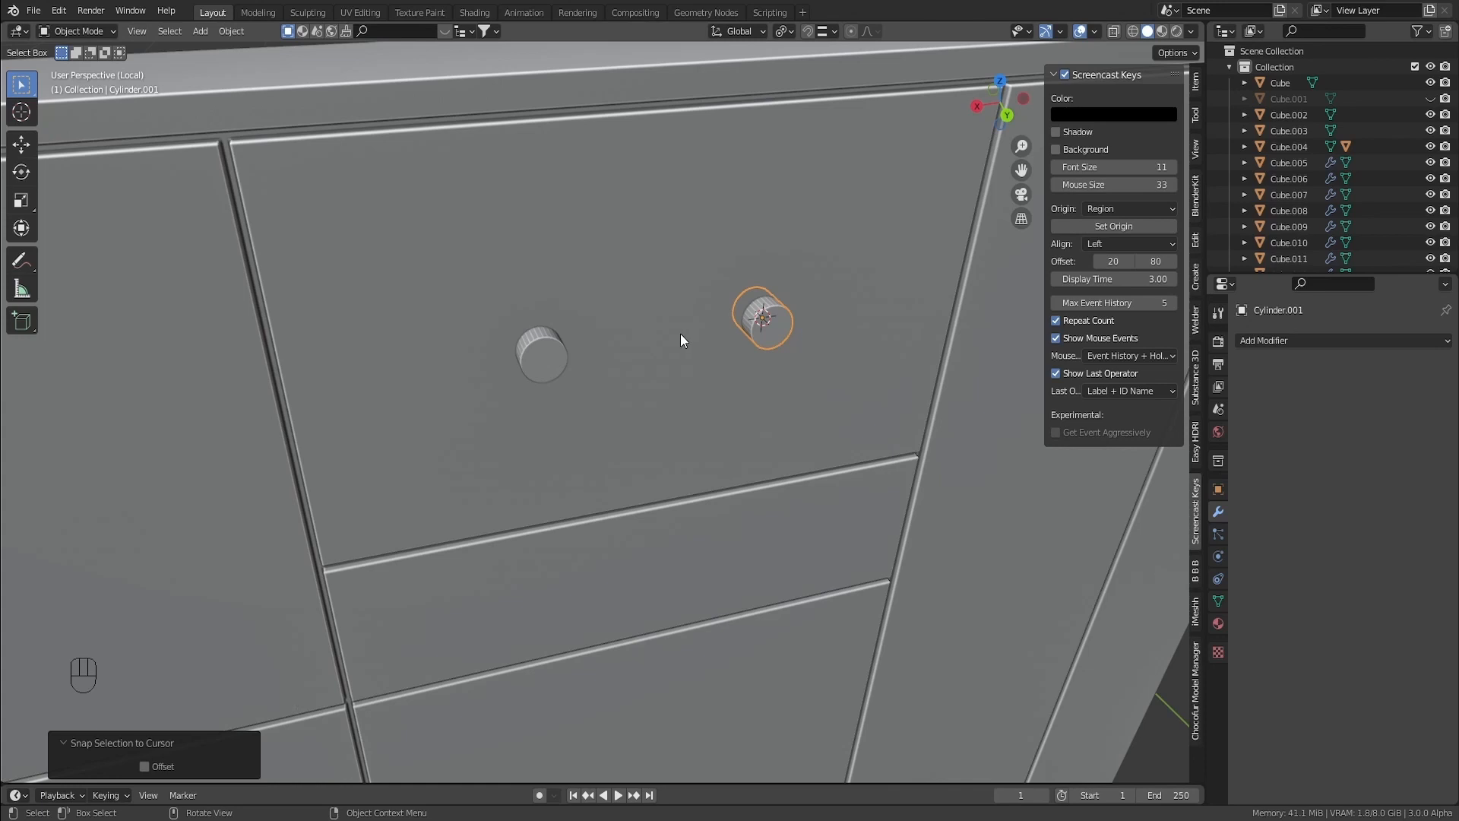
key(Delete)
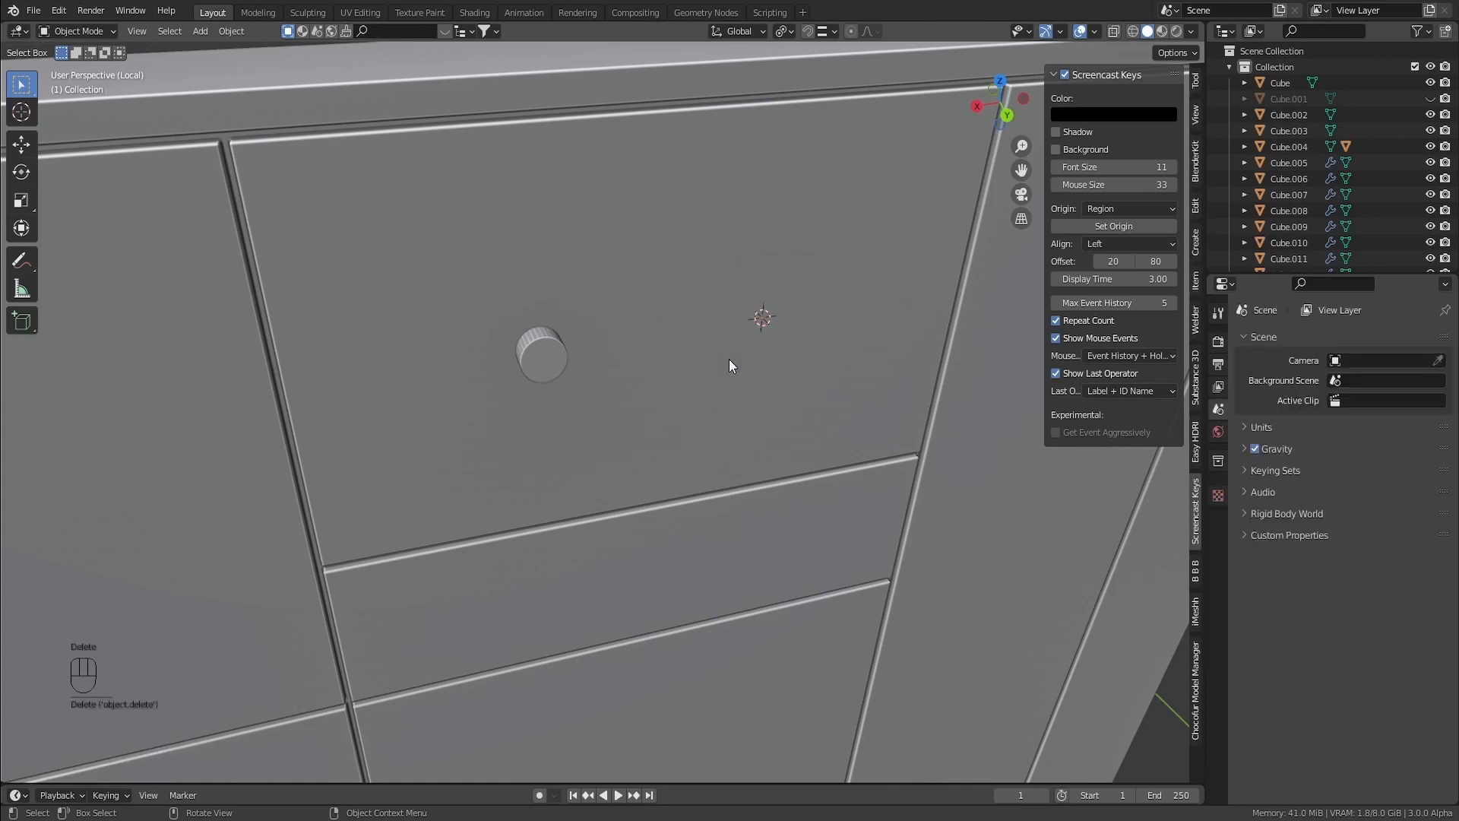
Apply the scale of the remaining cylinder
click(540, 347)
shift+middle_drag(540, 345, 552, 344)
scroll(552, 344, up, 1)
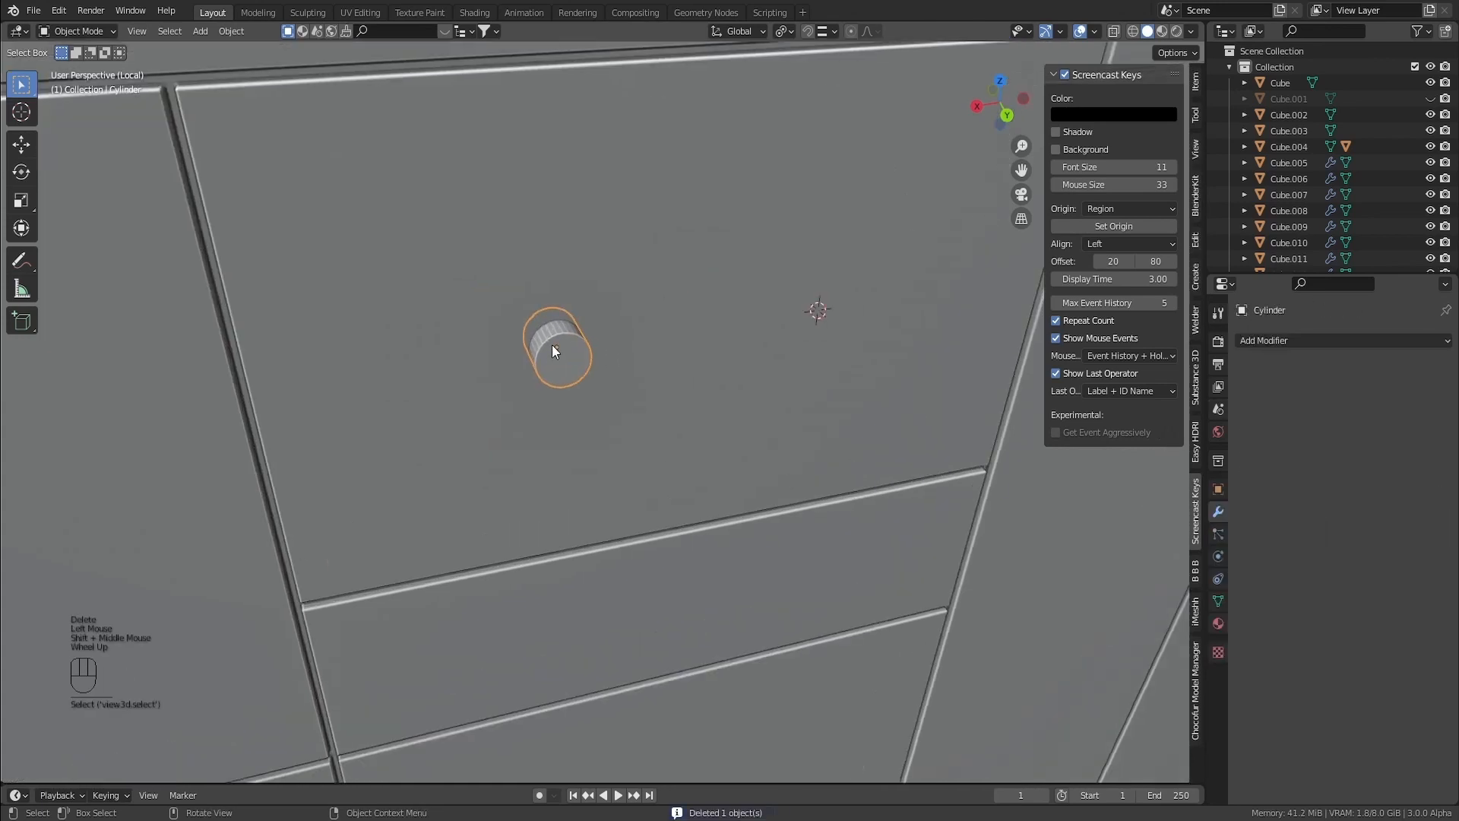
middle_click(541, 342)
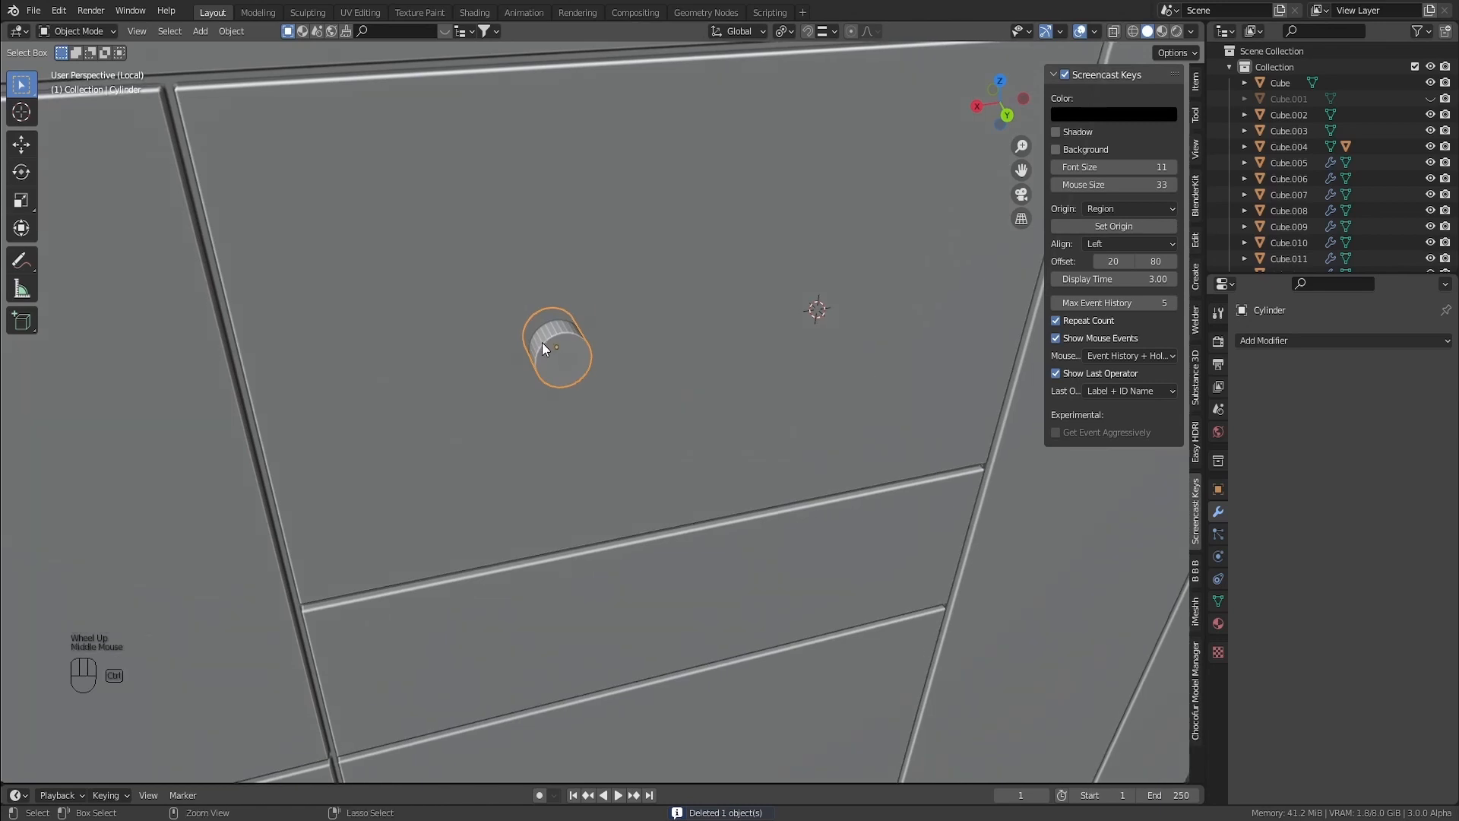
key(ctrl+a)
click(646, 289)
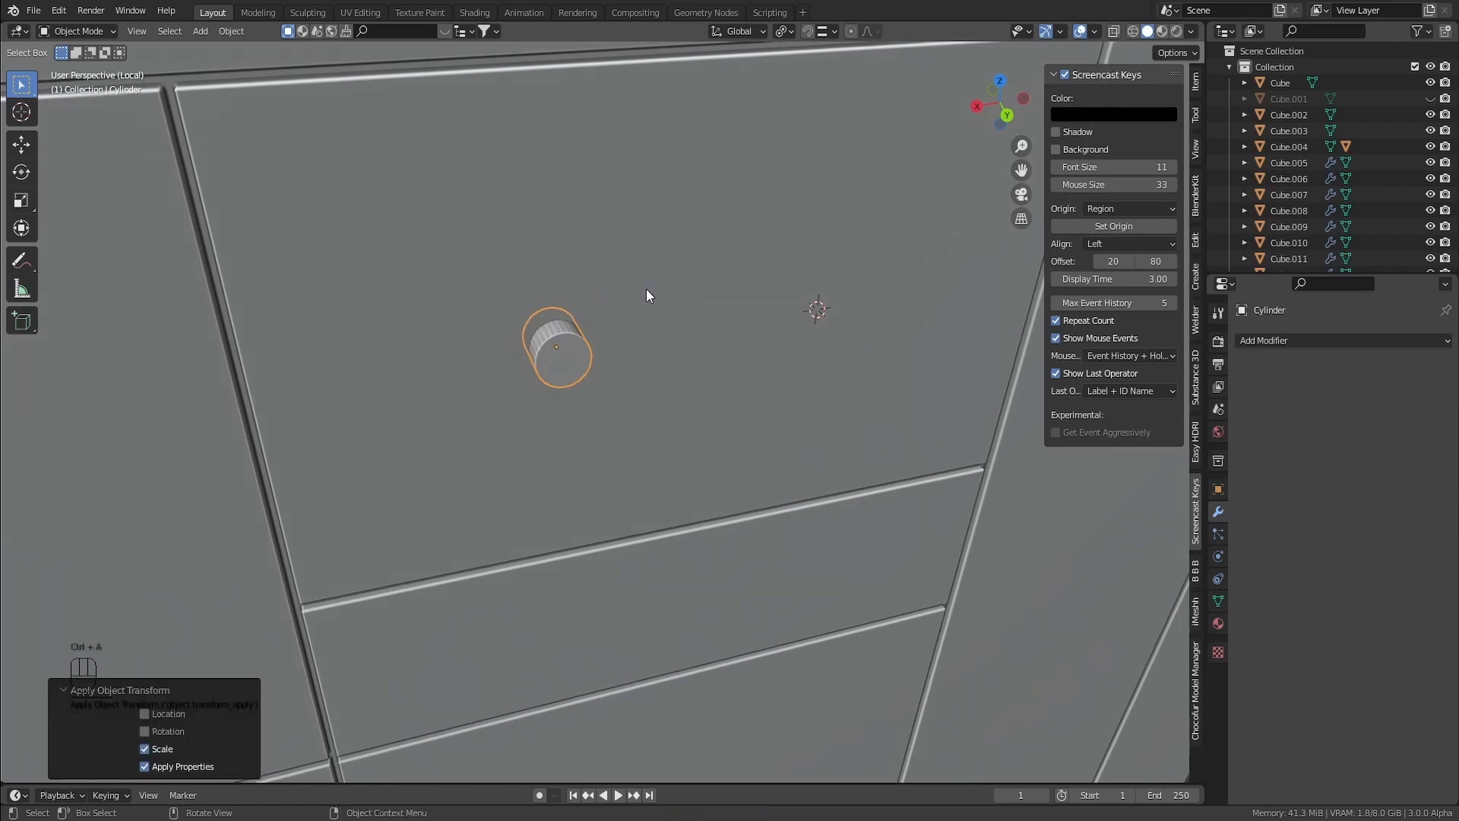
Add a Bevel modifier to the cylinder with an amount of 0.001 m and 3 segments
click(1295, 342)
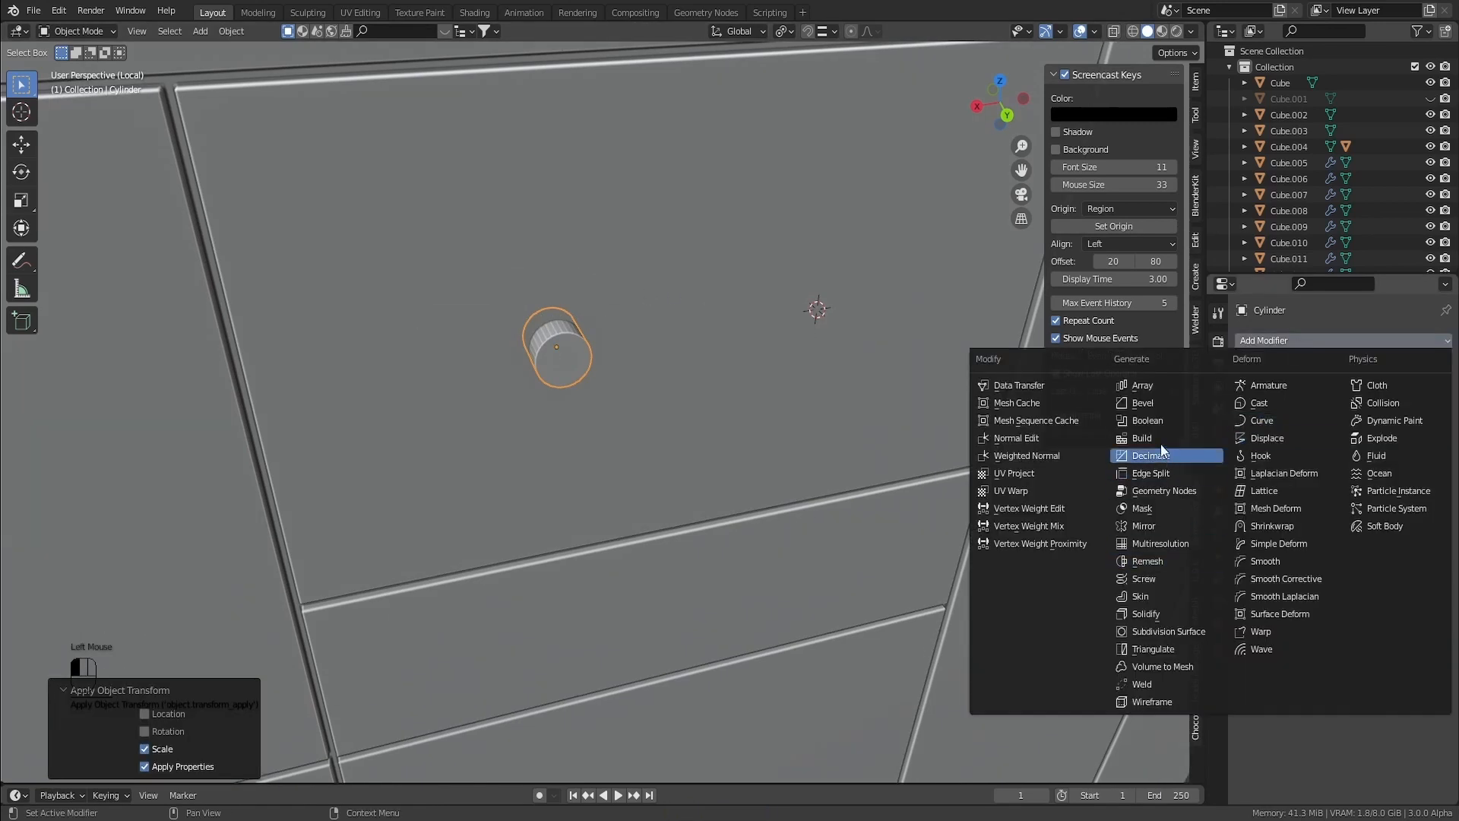
click(1163, 403)
click(1375, 428)
text(0.001)
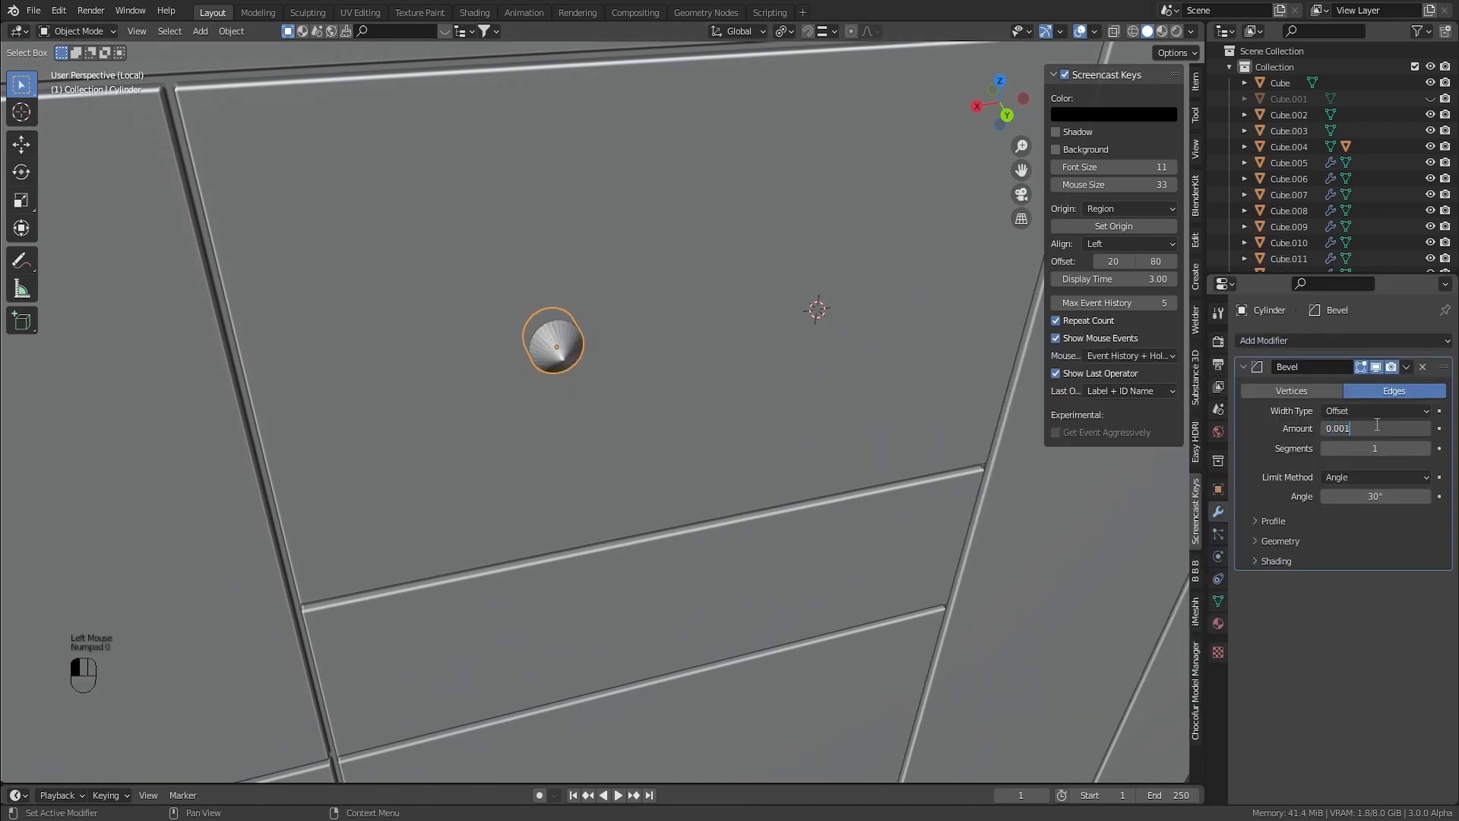
key(Return)
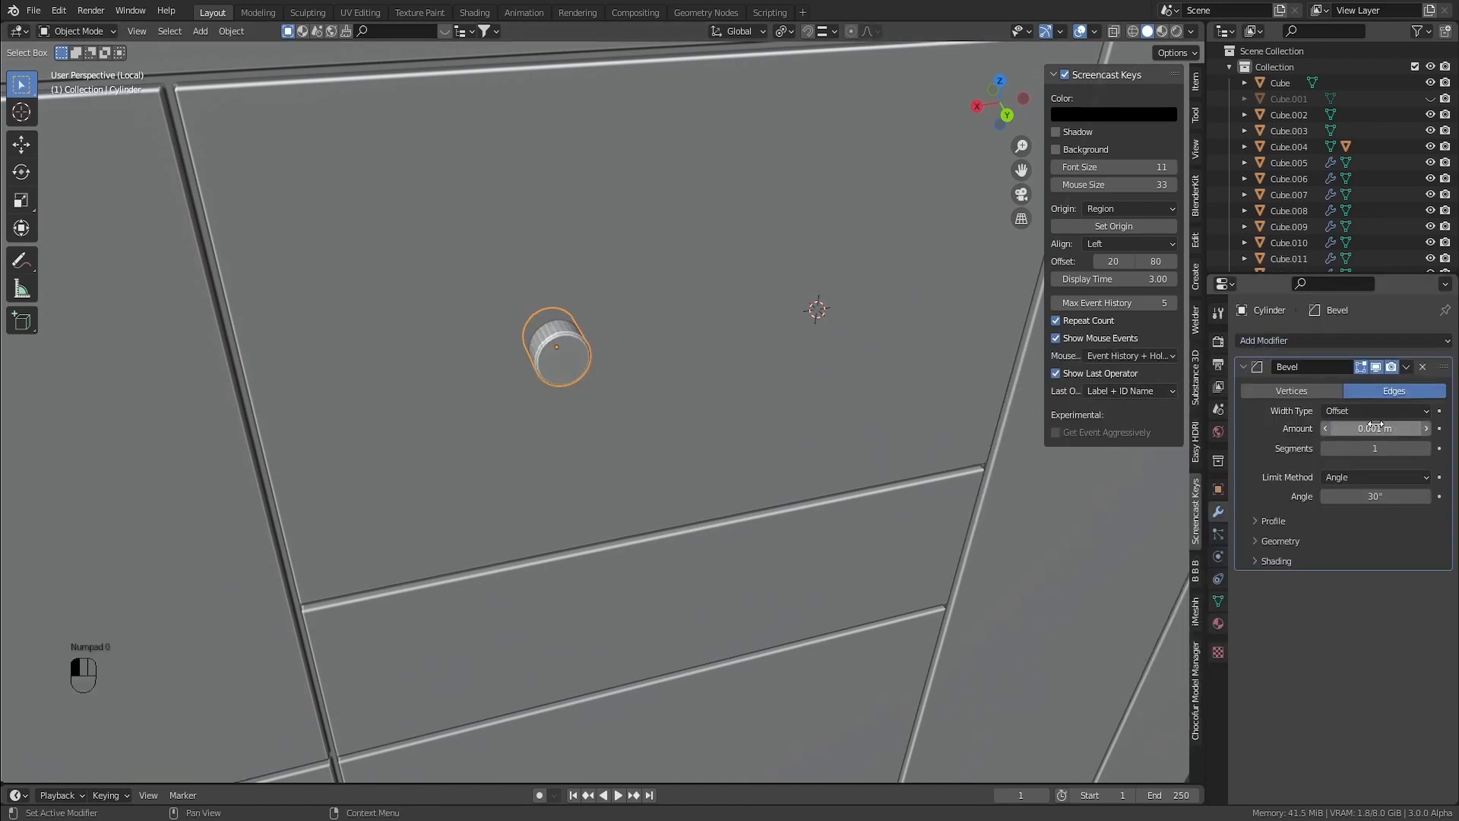
click(1362, 447)
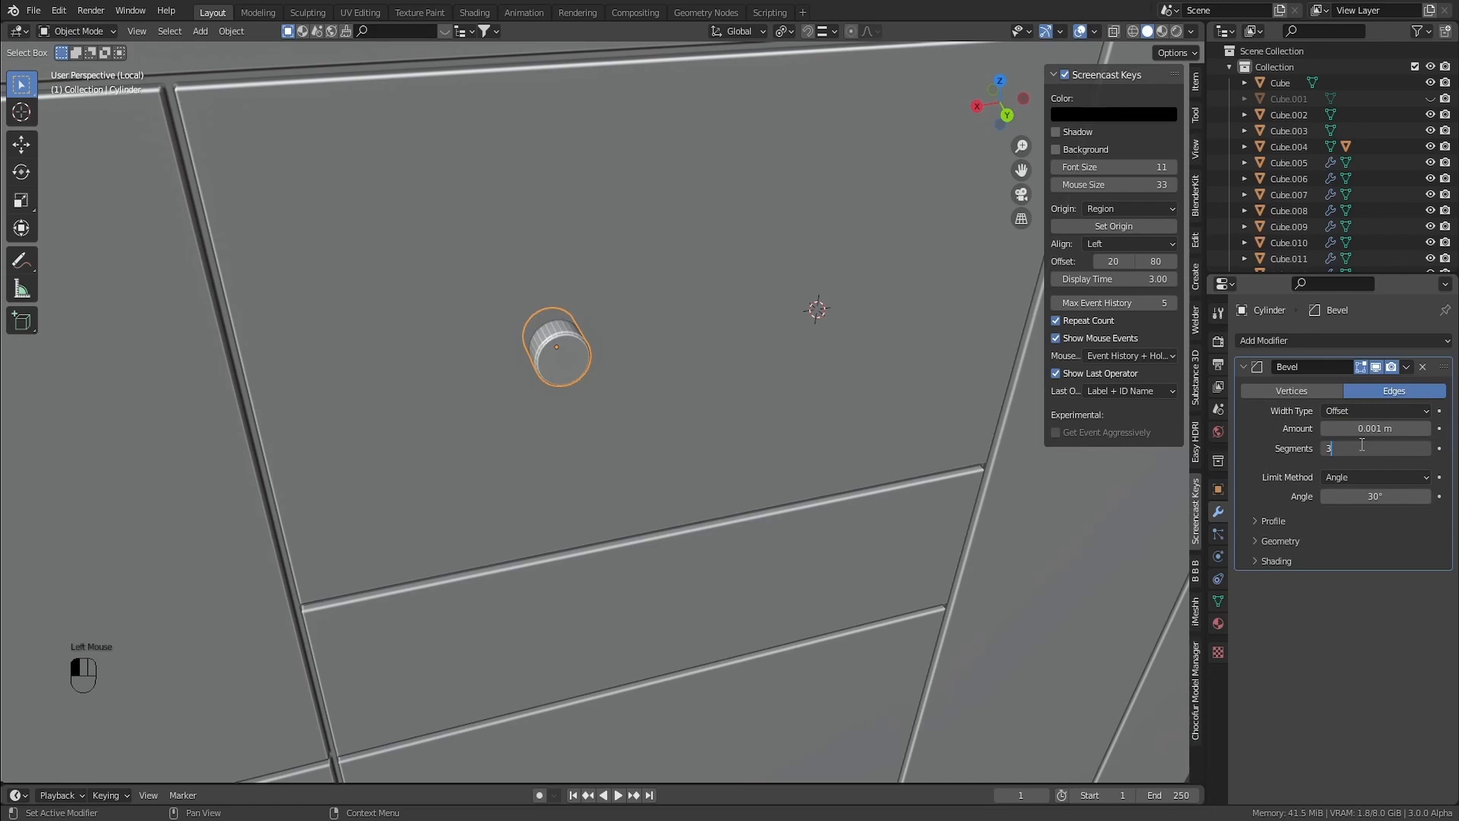
text(3)
Enable Harden Normals on the cylinder's Bevel modifier and turn on Auto Smooth for its mesh normals
click(1277, 561)
click(1326, 584)
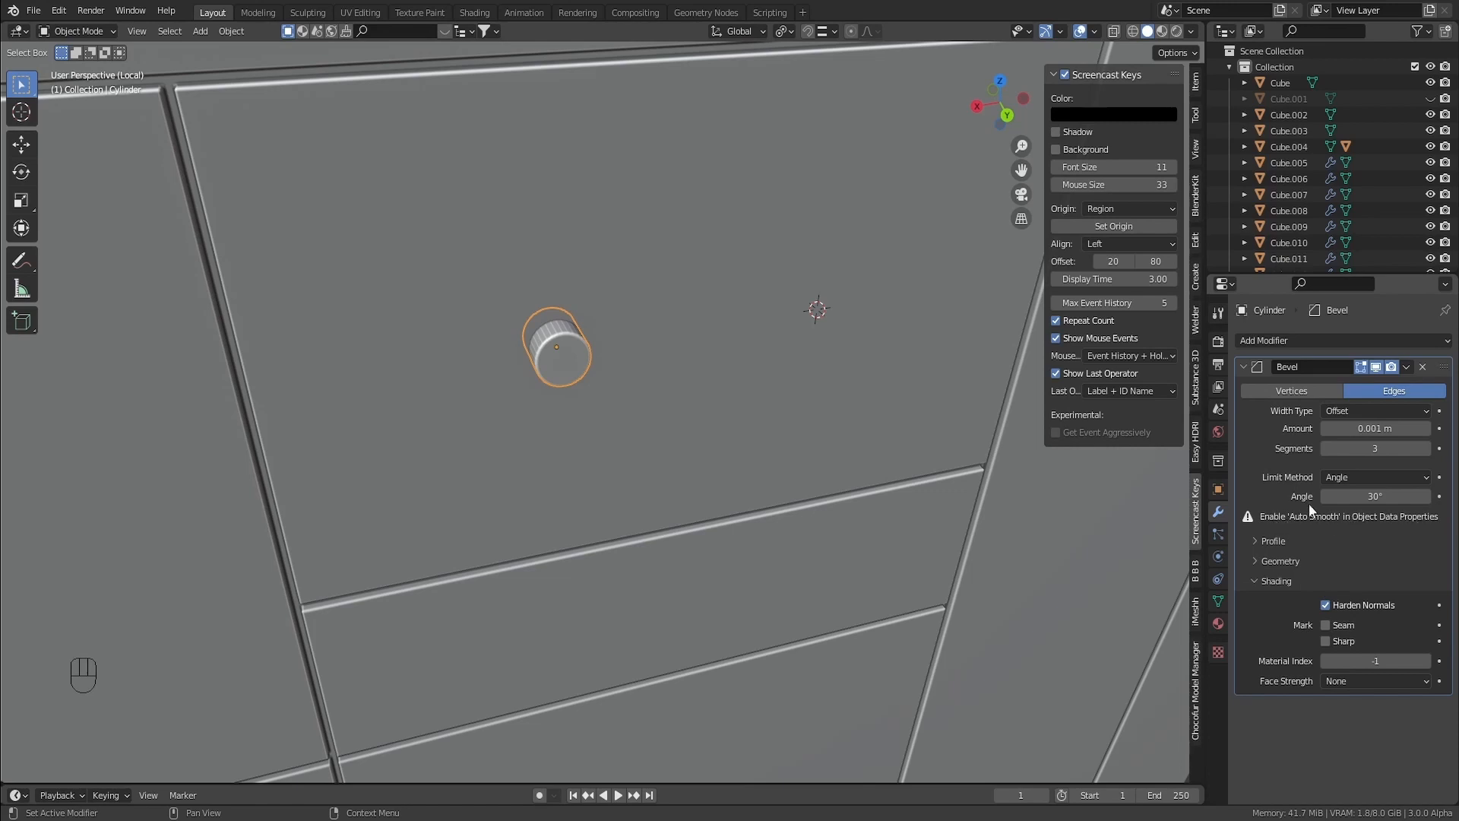
click(1219, 491)
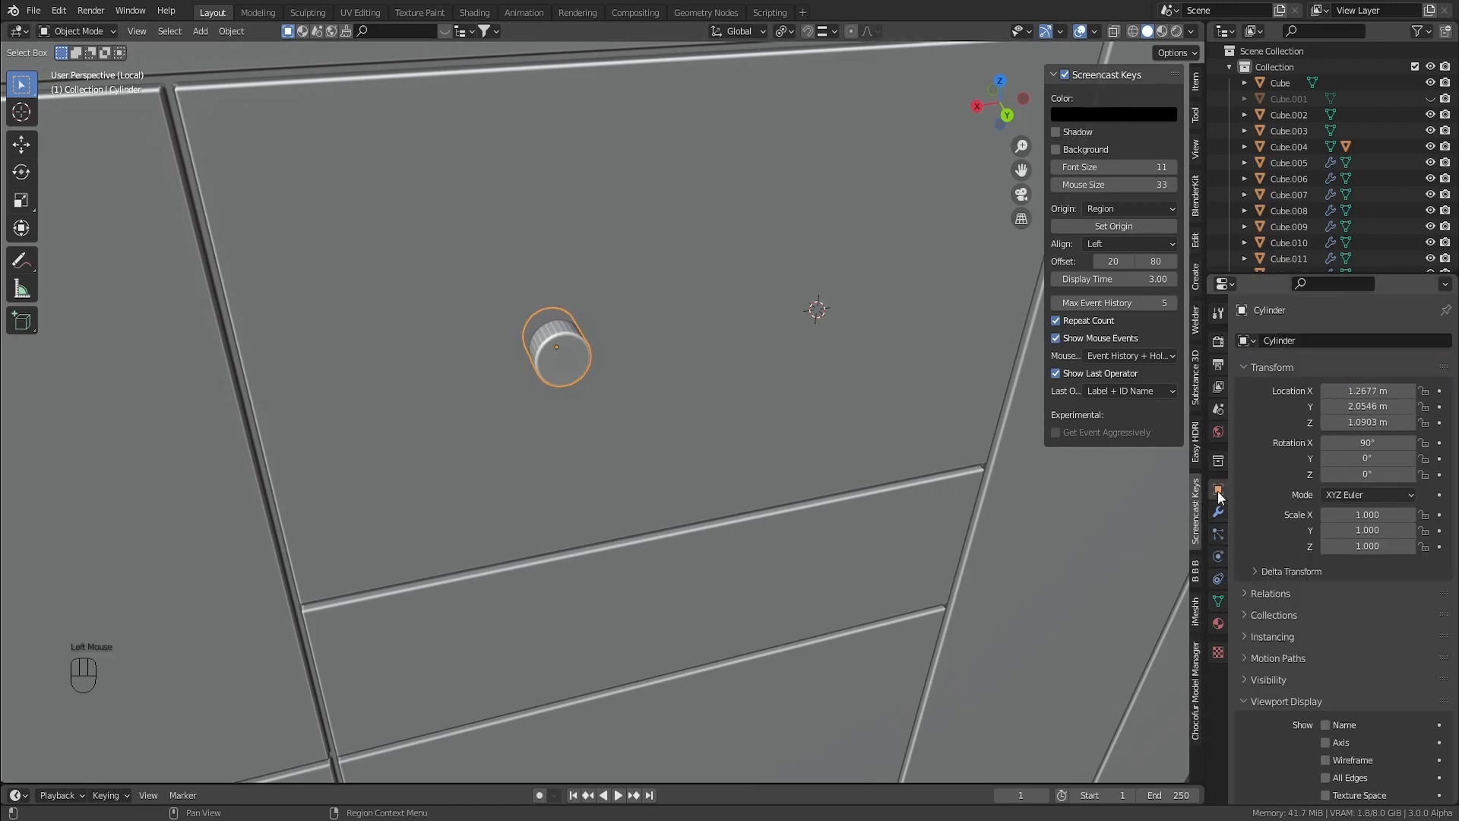
click(1262, 697)
click(1218, 601)
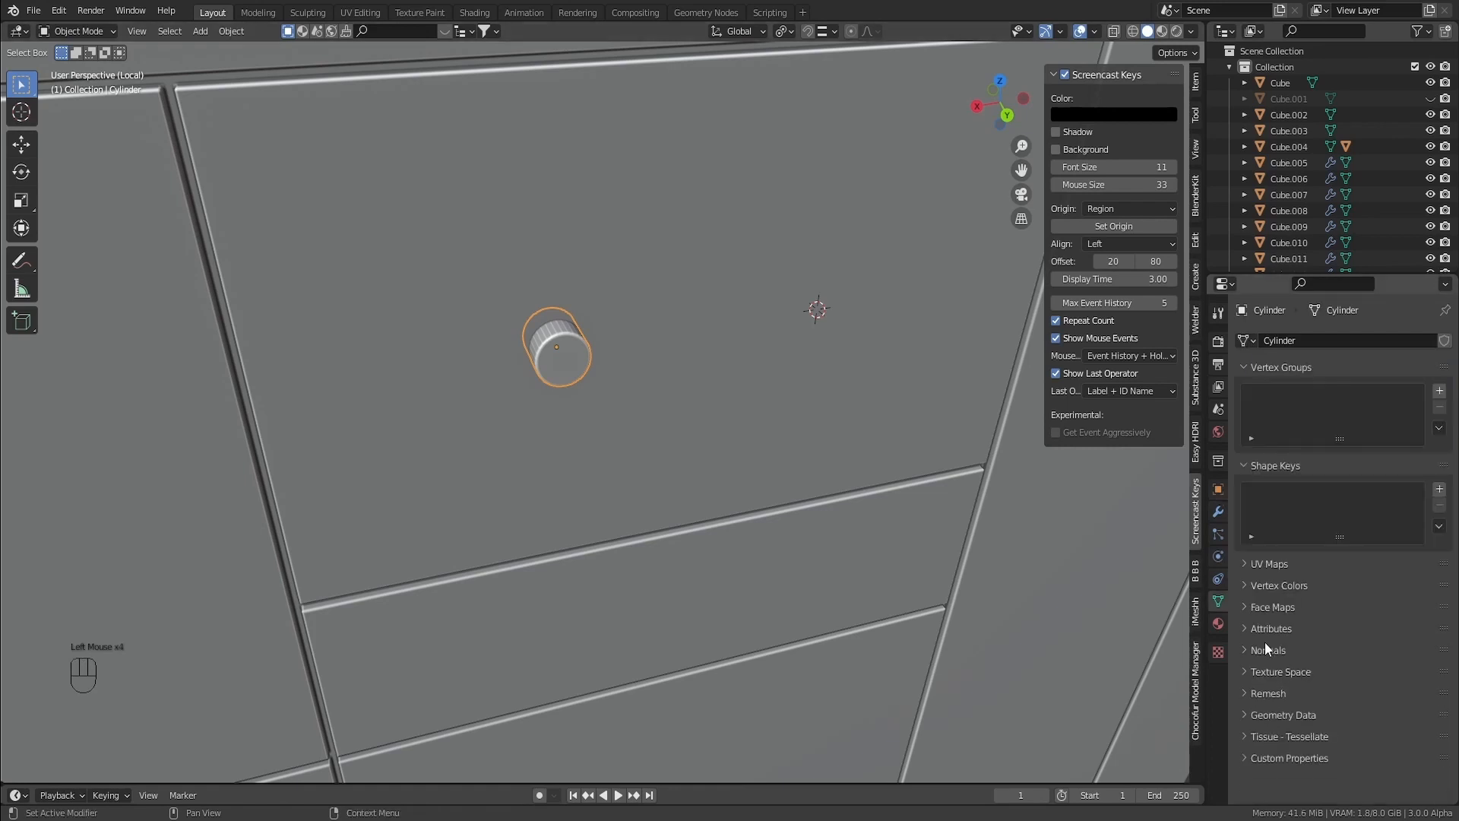
click(1266, 650)
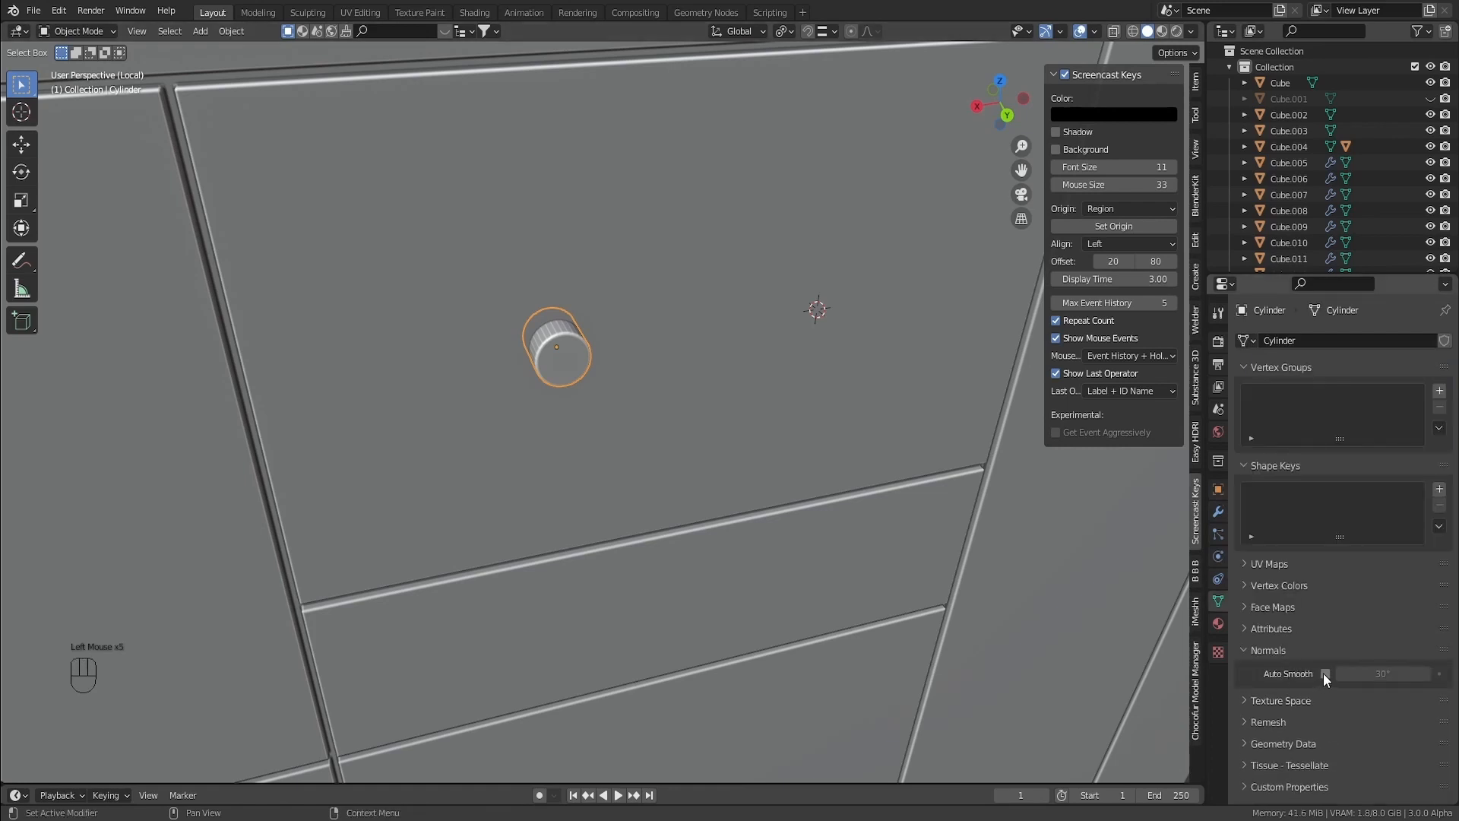
click(1325, 674)
shift+middle_drag(848, 478, 780, 444)
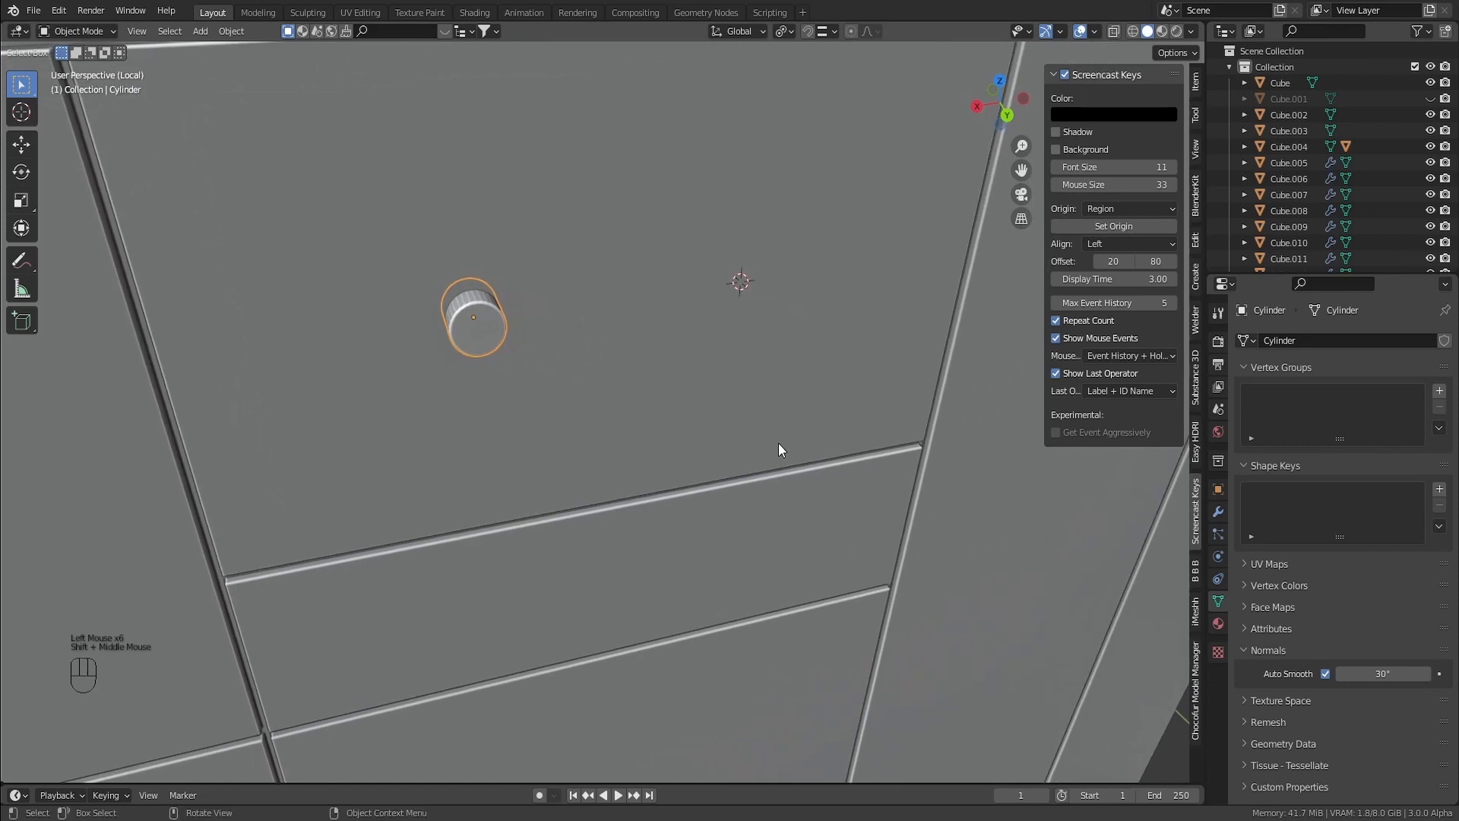
right_click(1329, 673)
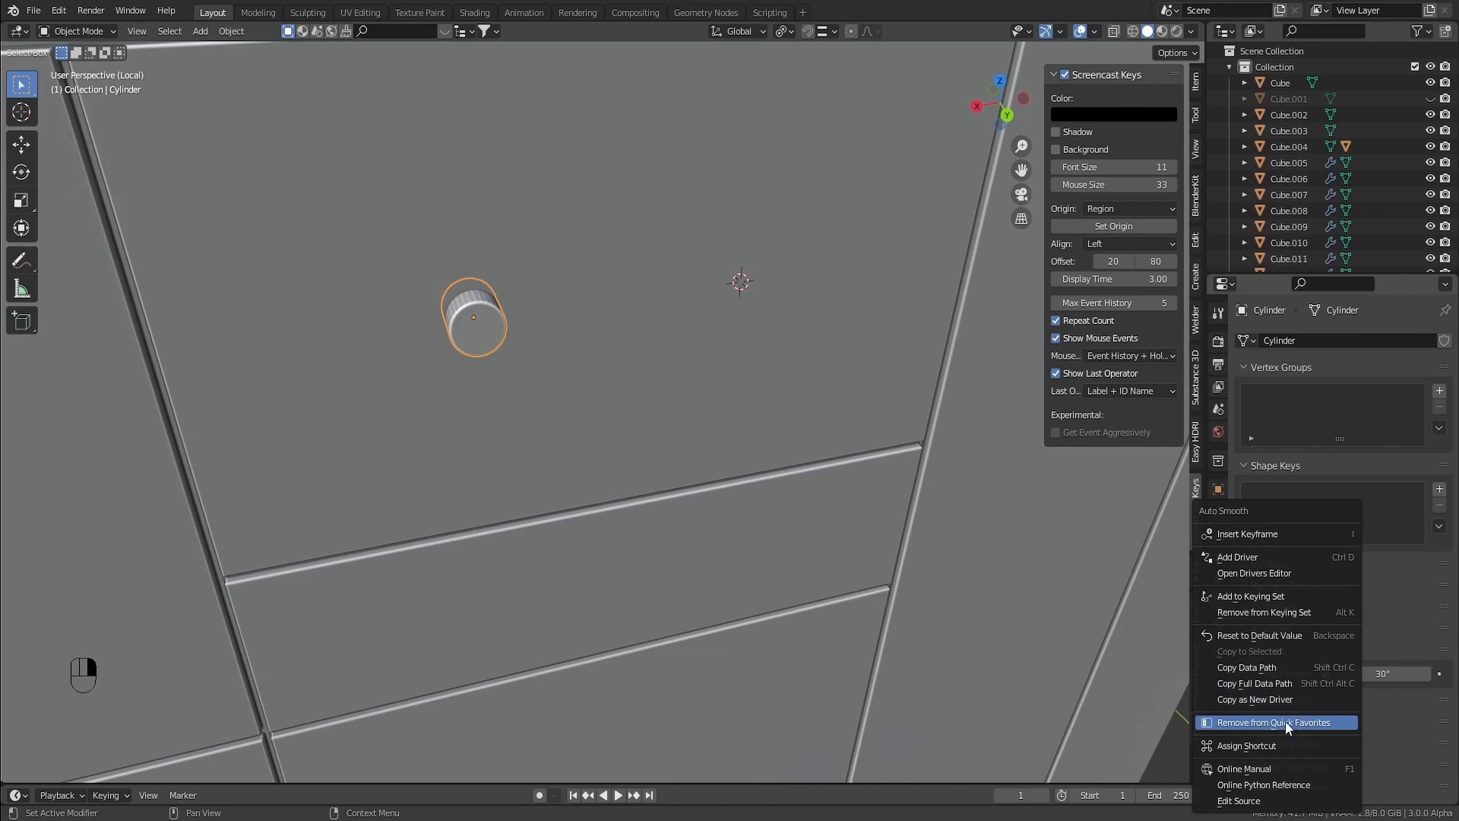
shift+middle_drag(549, 356, 613, 376)
key(q)
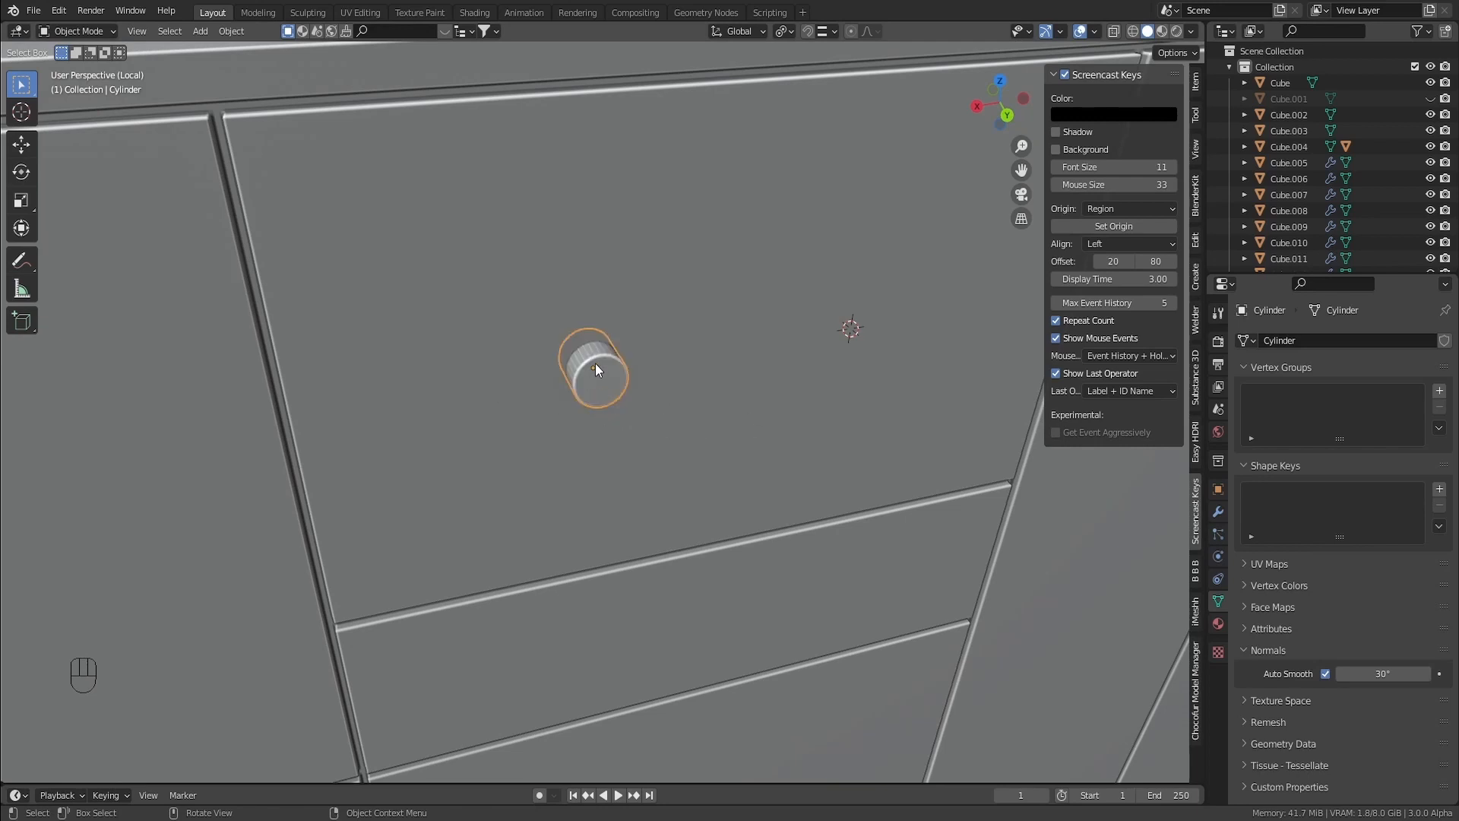
Shade the bevelled cylinder smooth
key(z)
click(513, 307)
scroll(532, 327, up, 1)
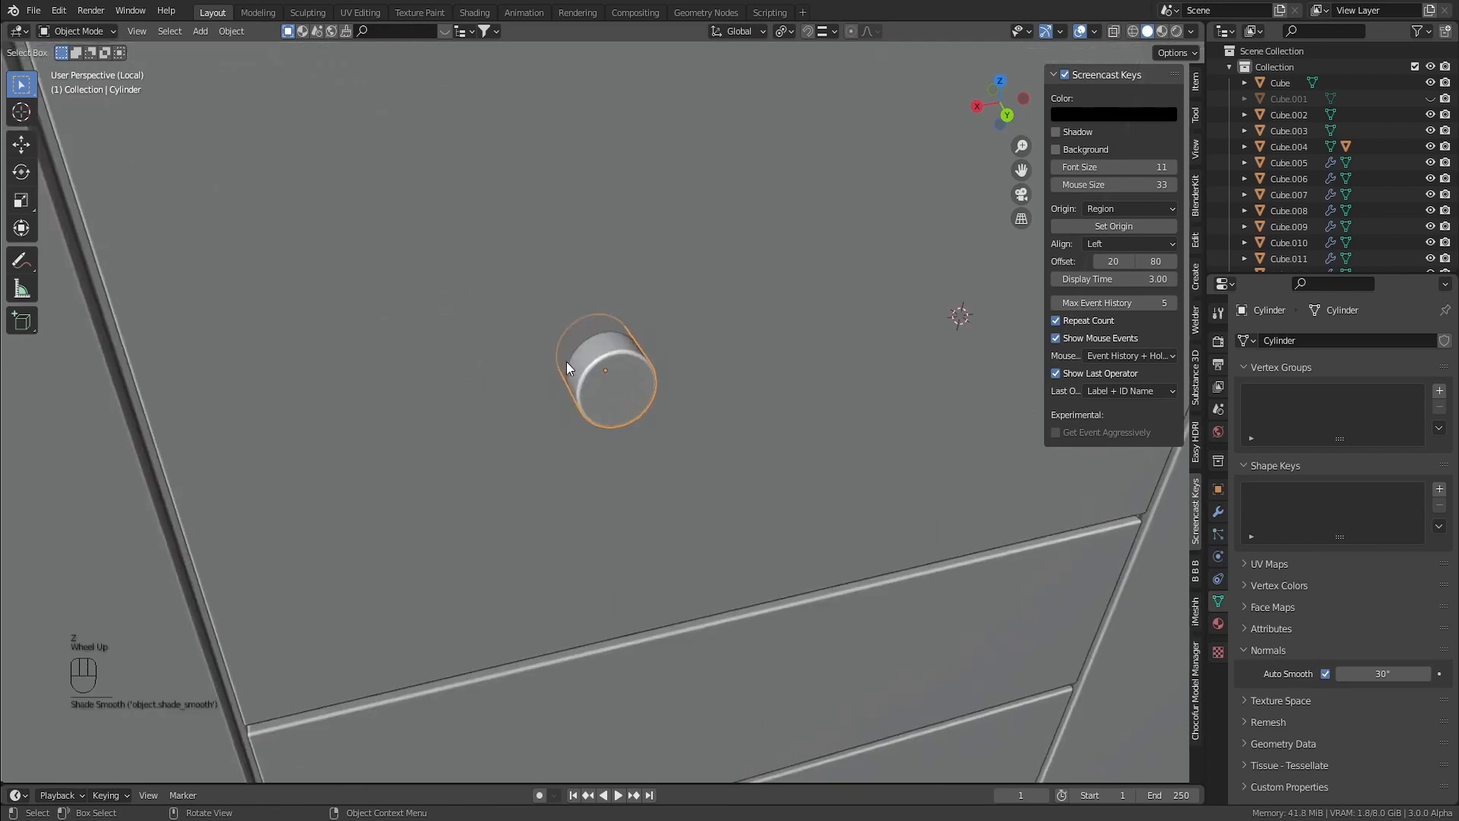
Duplicate the cylinder in place and snap the copy to the 3D cursor on the same panel
mouse_move(567, 362)
middle_down()
mouse_move(602, 359)
mouse_move(580, 363)
middle_up()
scroll(581, 363, down, 1)
key(shift+d)
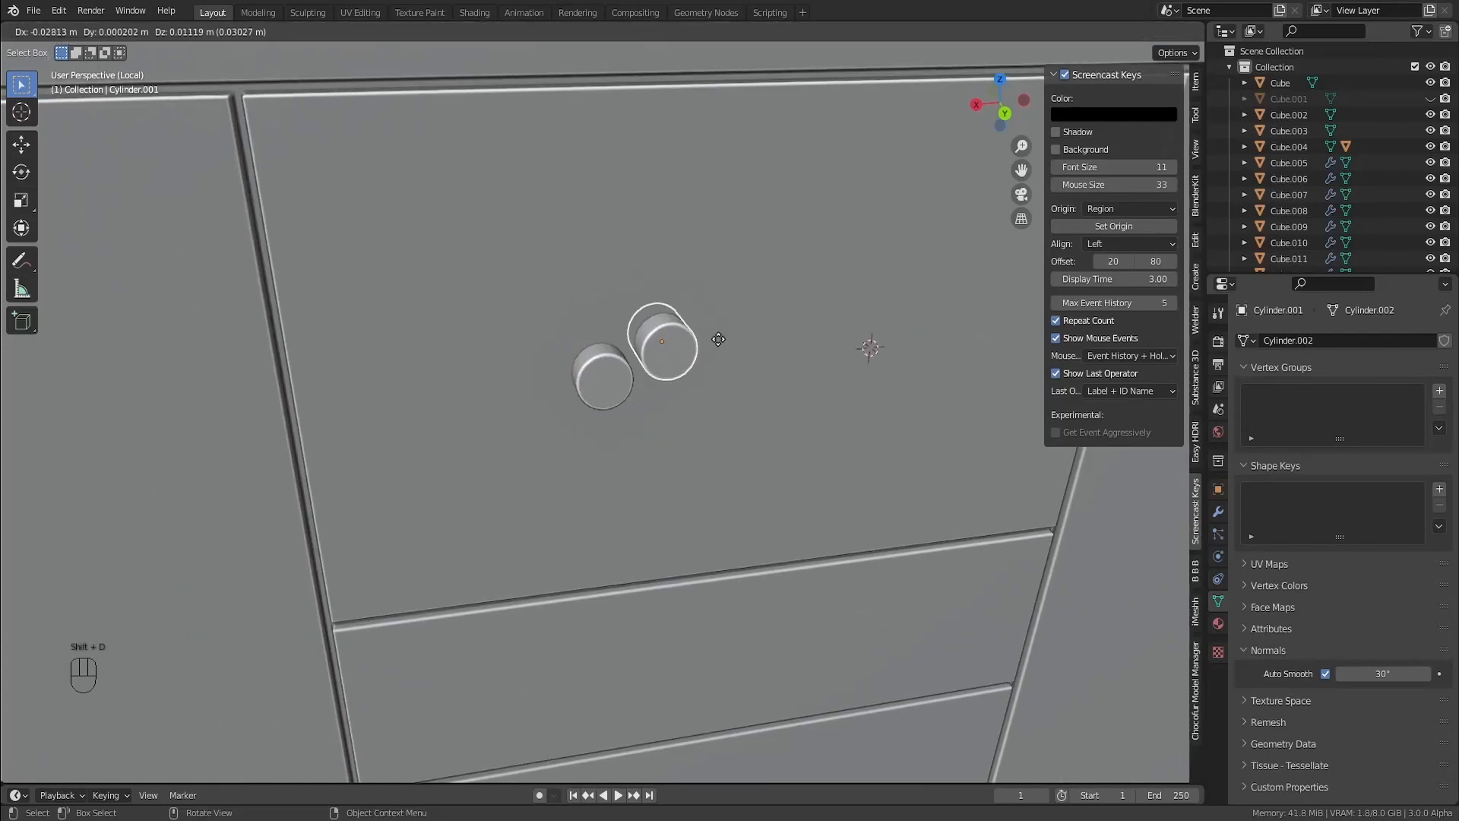
right_click(699, 308)
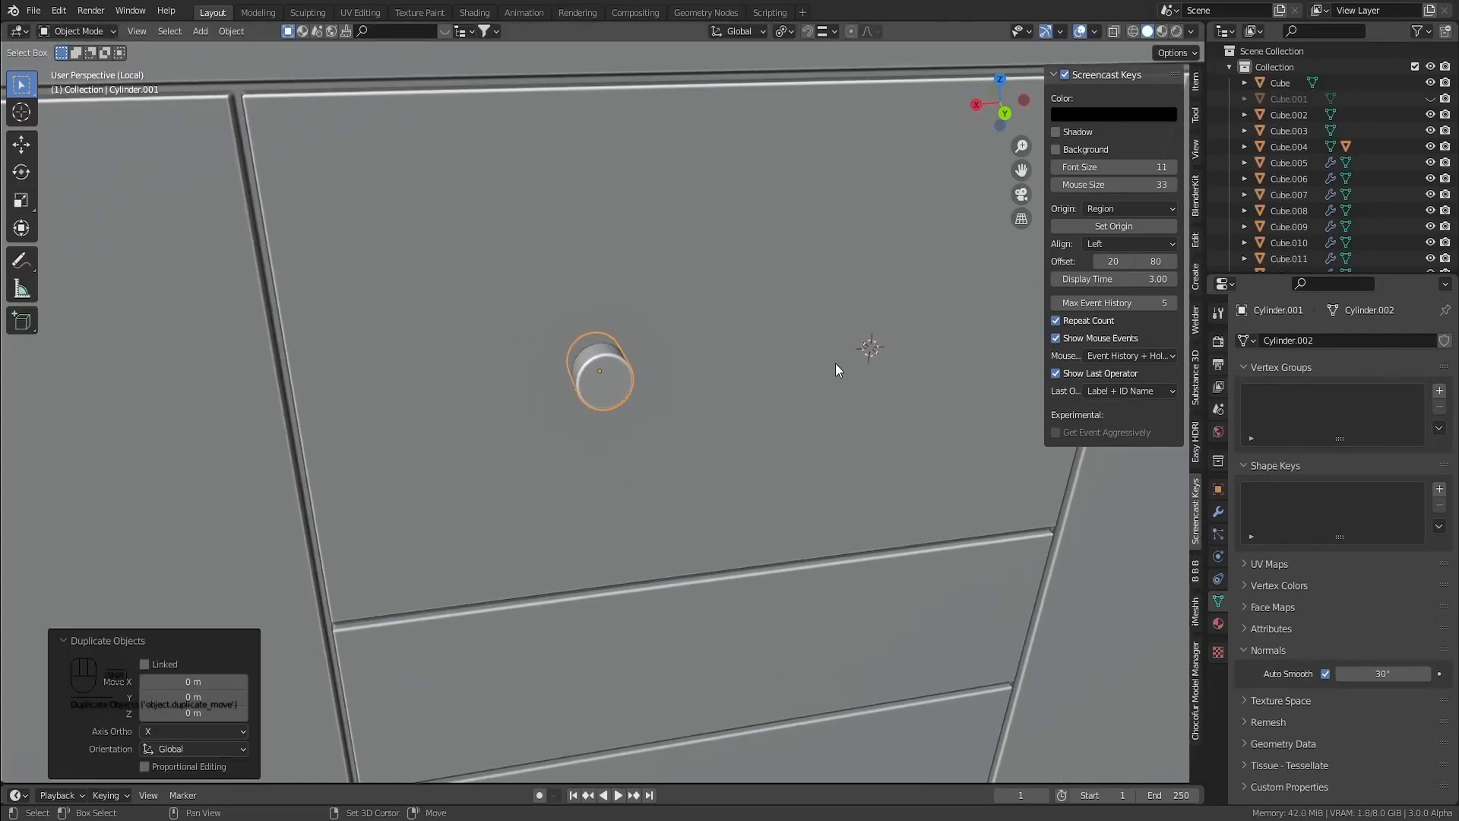
key(shift+s)
click(844, 280)
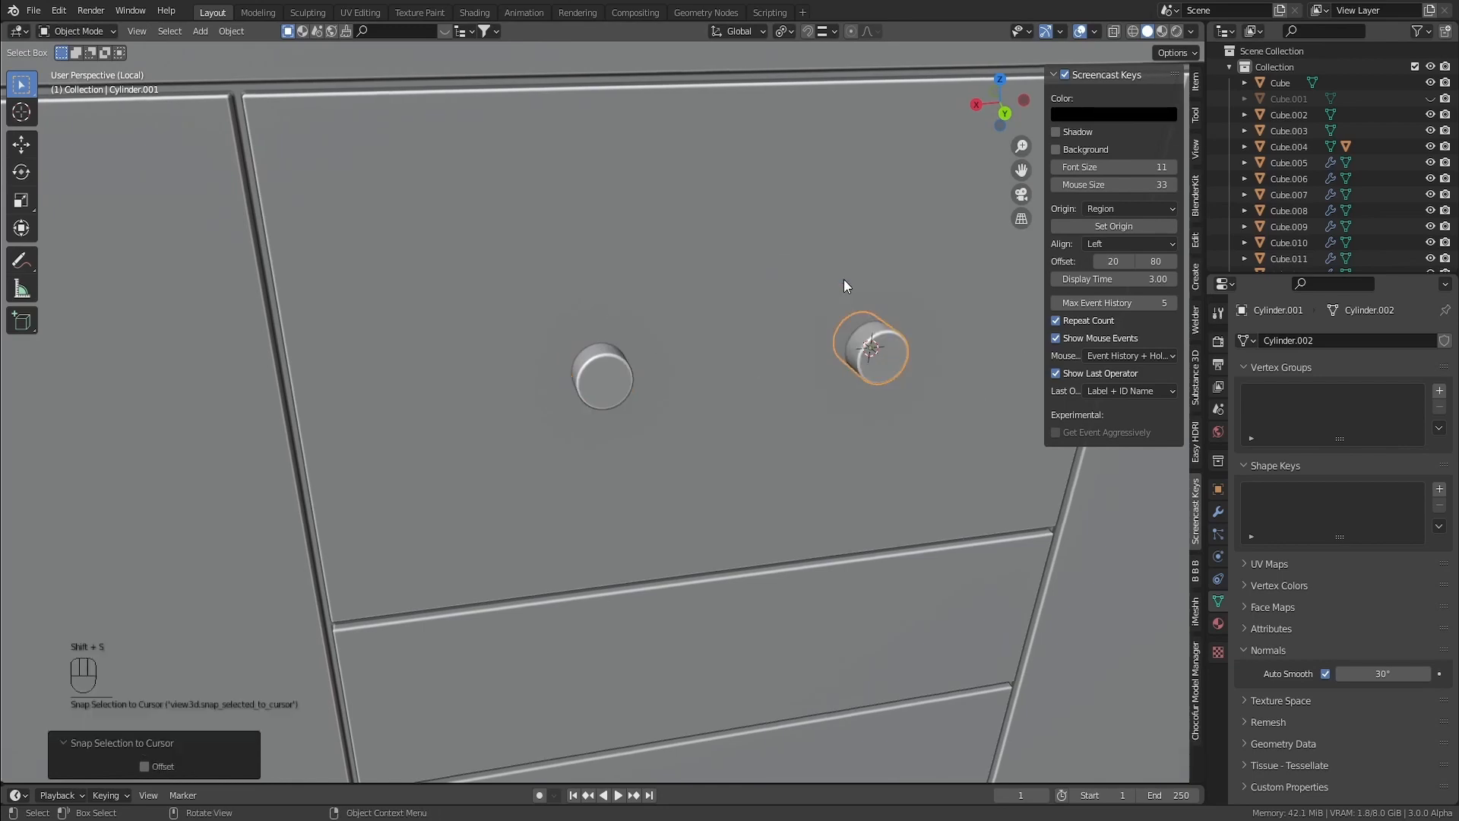
Leave local view, select the room shell and open its mesh for editing at the wall beside the ledge
scroll(764, 468, down, 2)
mouse_move(765, 468)
middle_down()
mouse_move(619, 466)
mouse_move(776, 466)
middle_up()
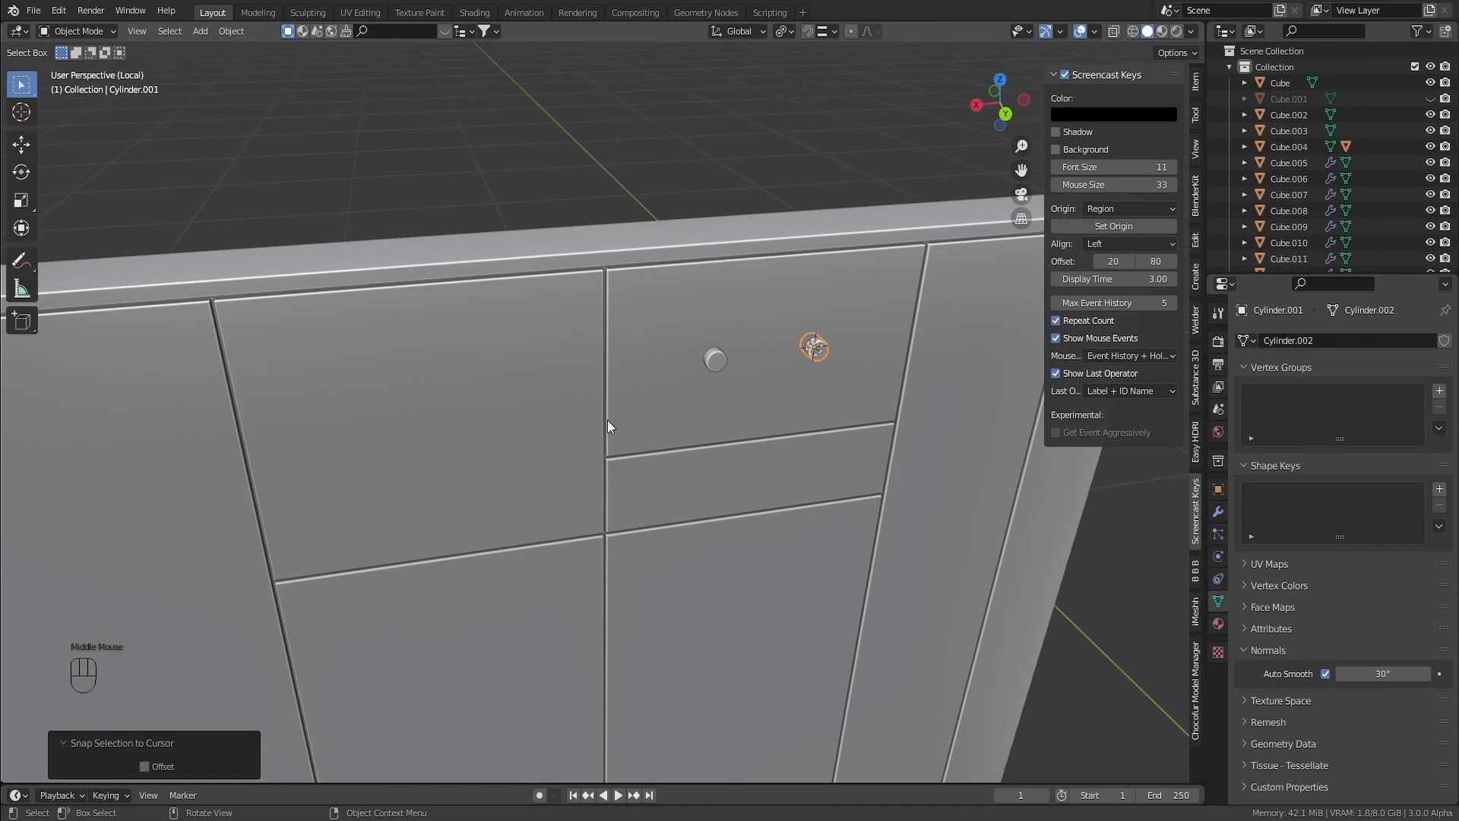
key(KP_Divide)
shift+middle_drag(608, 420, 395, 351)
click(405, 341)
middle_drag(395, 351, 532, 375)
middle_drag(532, 375, 557, 417)
key(Tab)
scroll(519, 402, down, 2)
scroll(557, 418, up, 2)
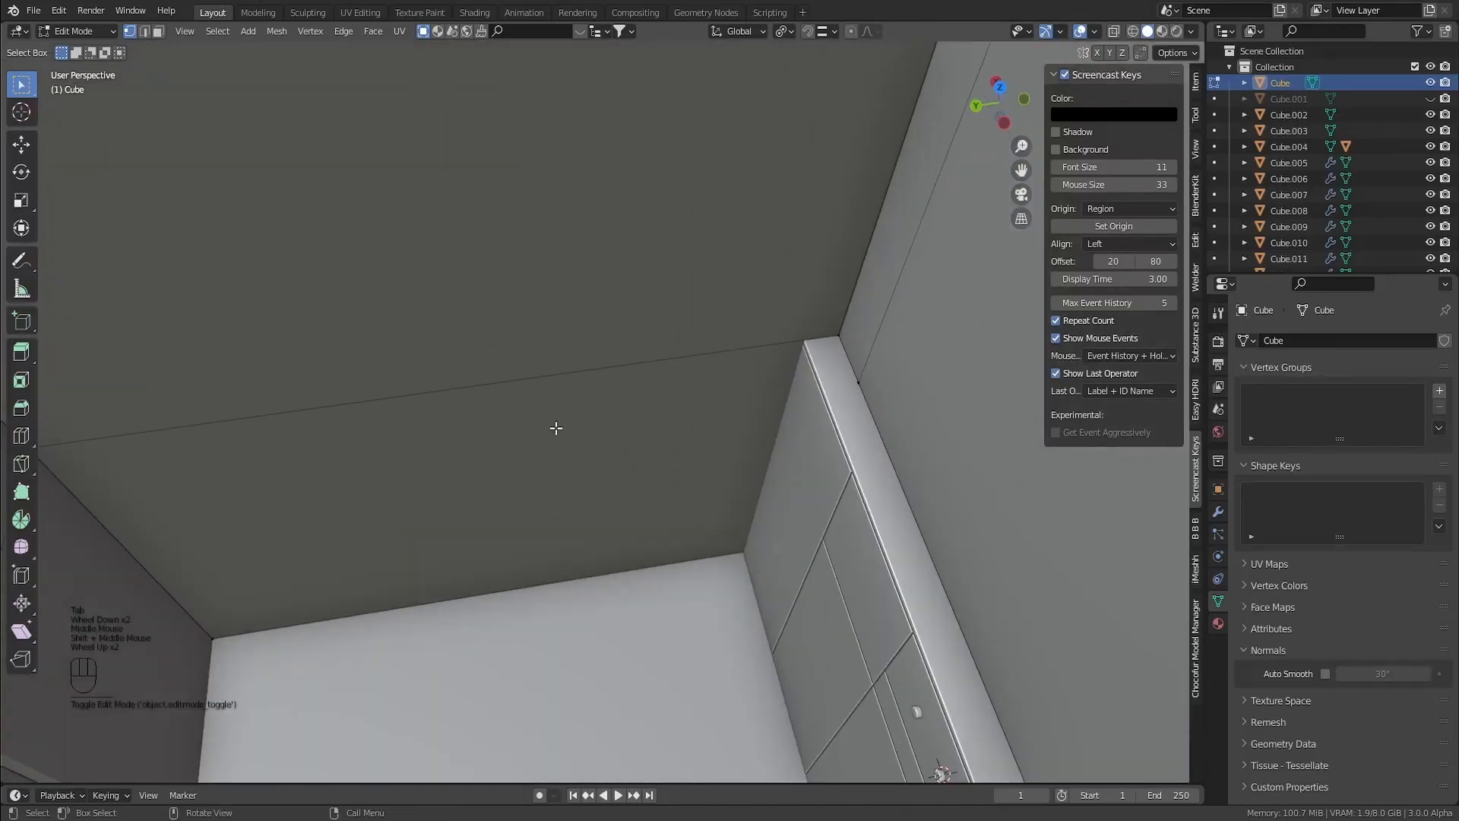
Add a vertical loop cut to the washbasin wall and slide it to the vanity's far end in the top-view plan
scroll(542, 432, down, 1)
key(ctrl+r)
click(482, 410)
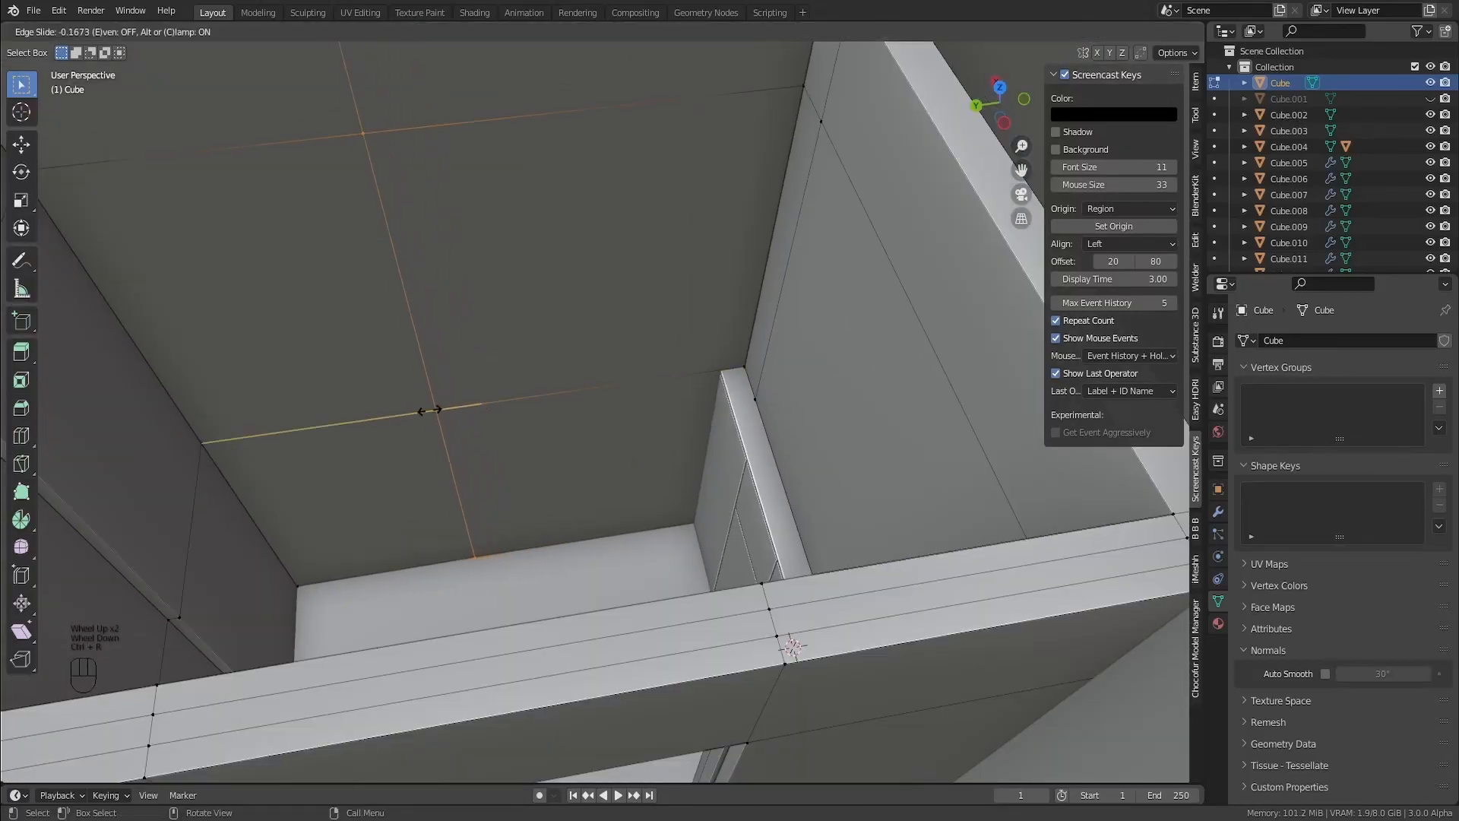
click(384, 410)
key(KP_7)
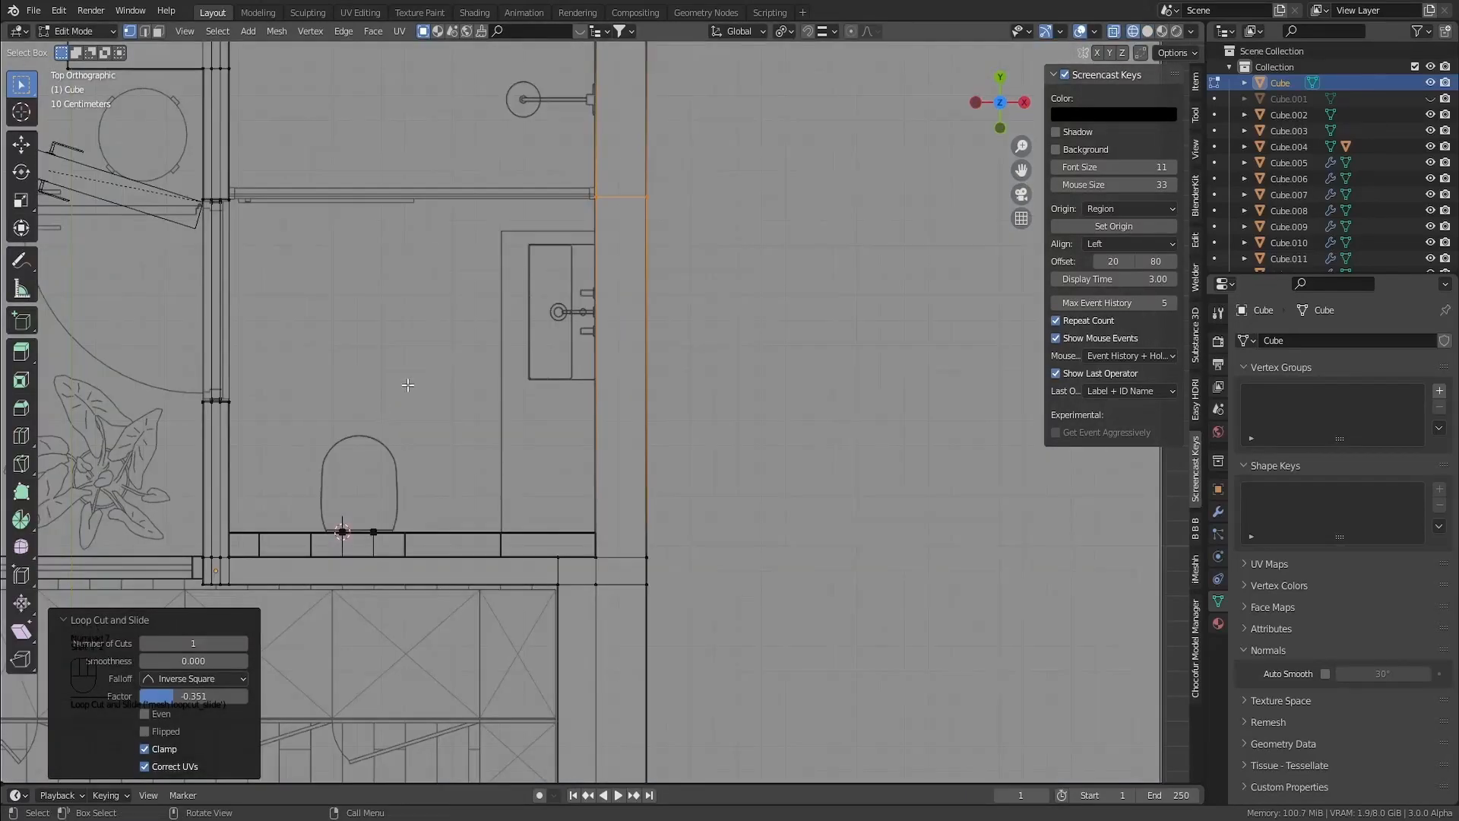
key(g)
key(g)
click(509, 215)
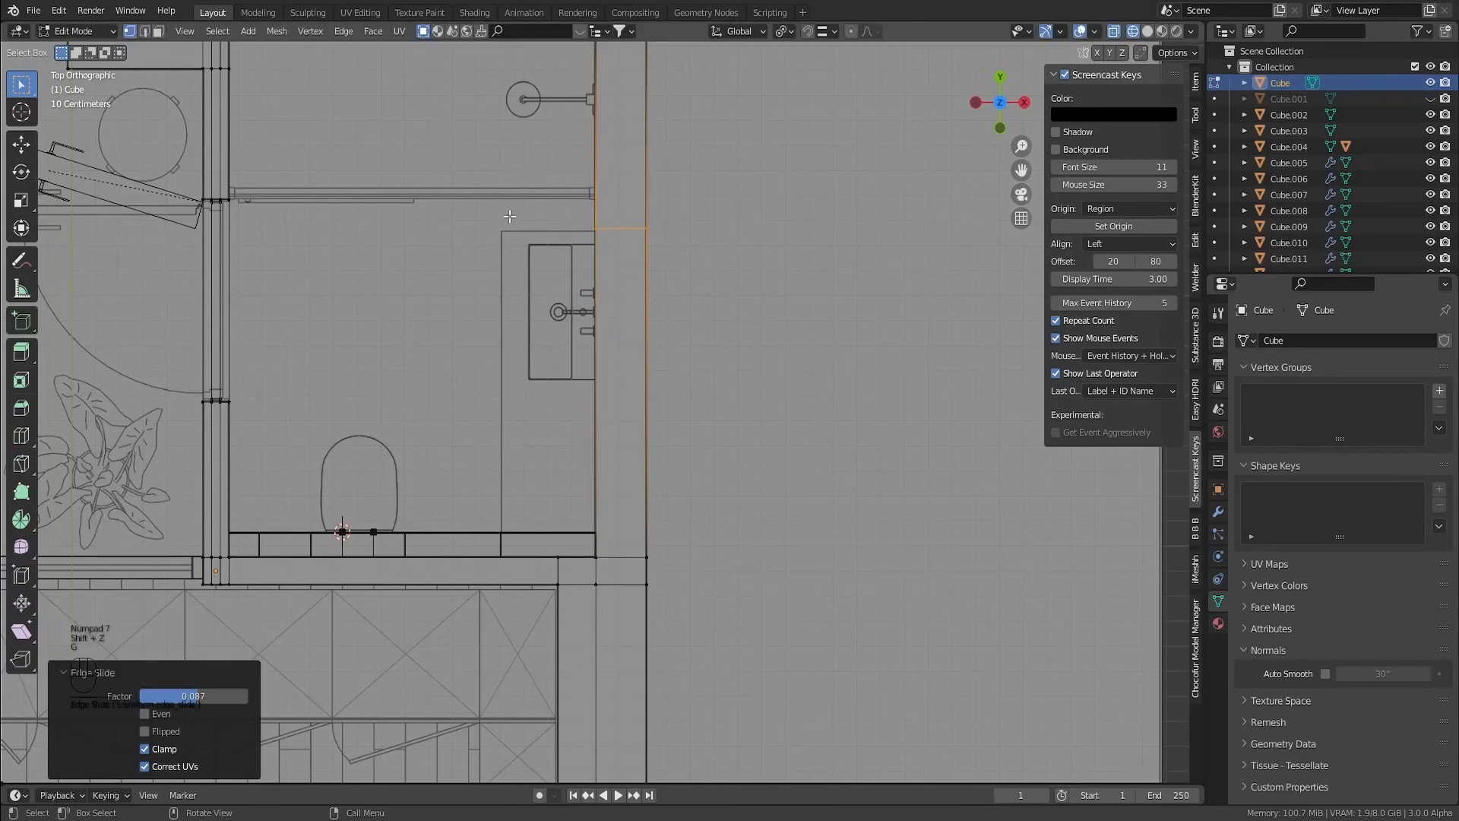
key(shift+z)
Add a second vertical loop cut on the washbasin wall and slide it flush with the ledge's front face
mouse_move(540, 319)
middle_down()
mouse_move(672, 304)
mouse_move(651, 309)
middle_up()
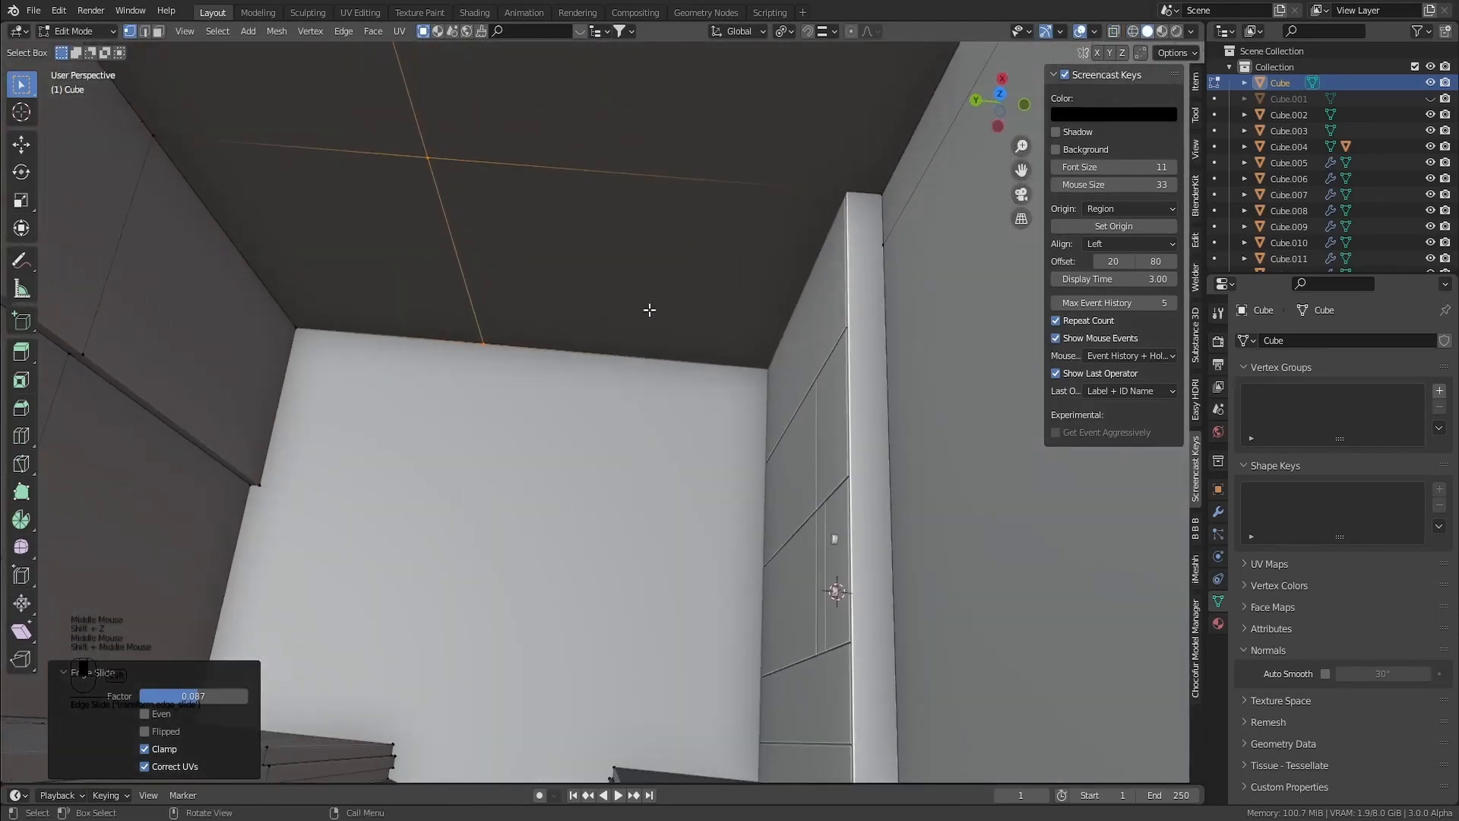
key(3)
click(652, 294)
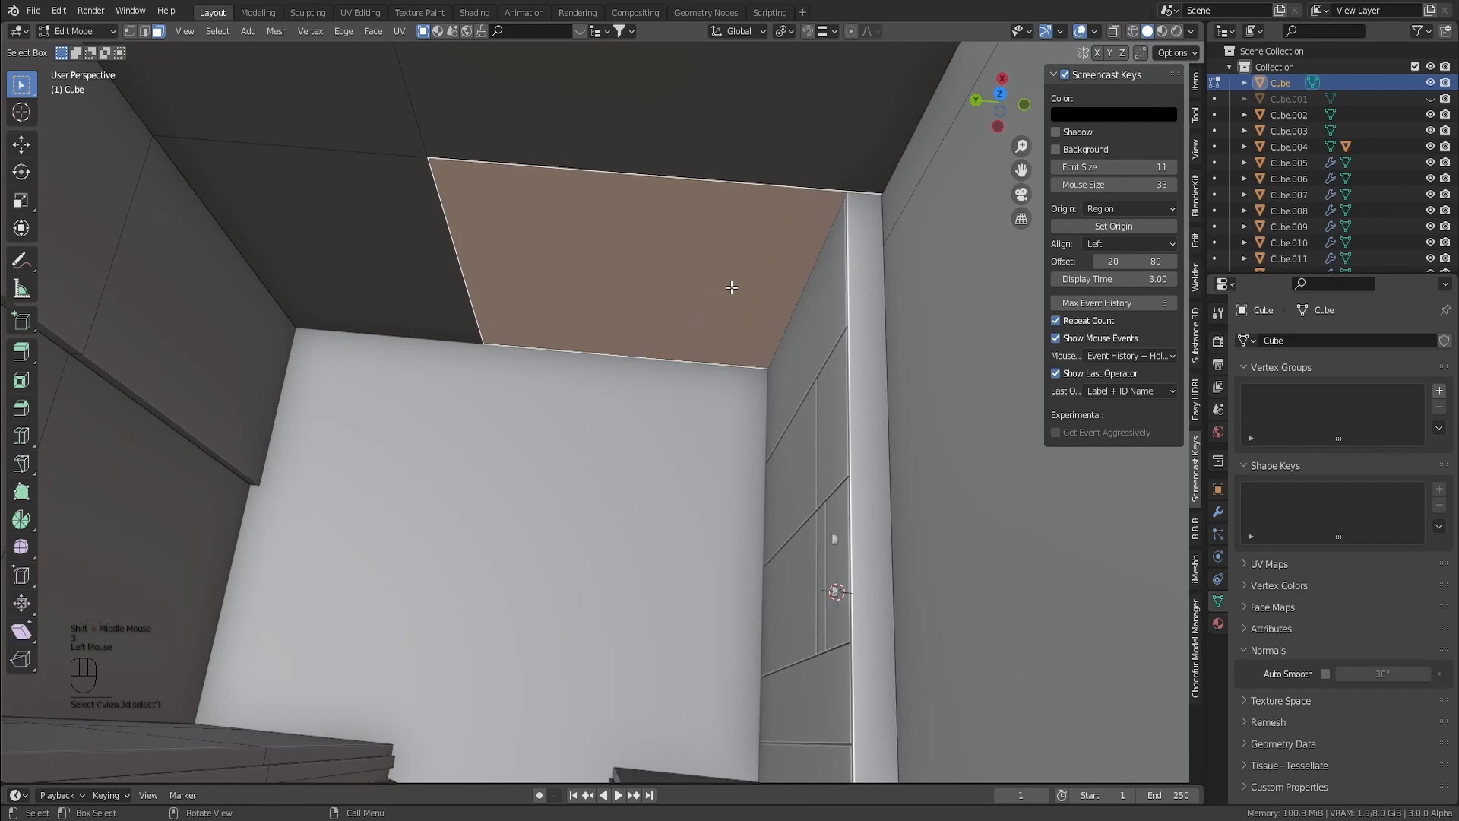
key(ctrl+r)
click(757, 280)
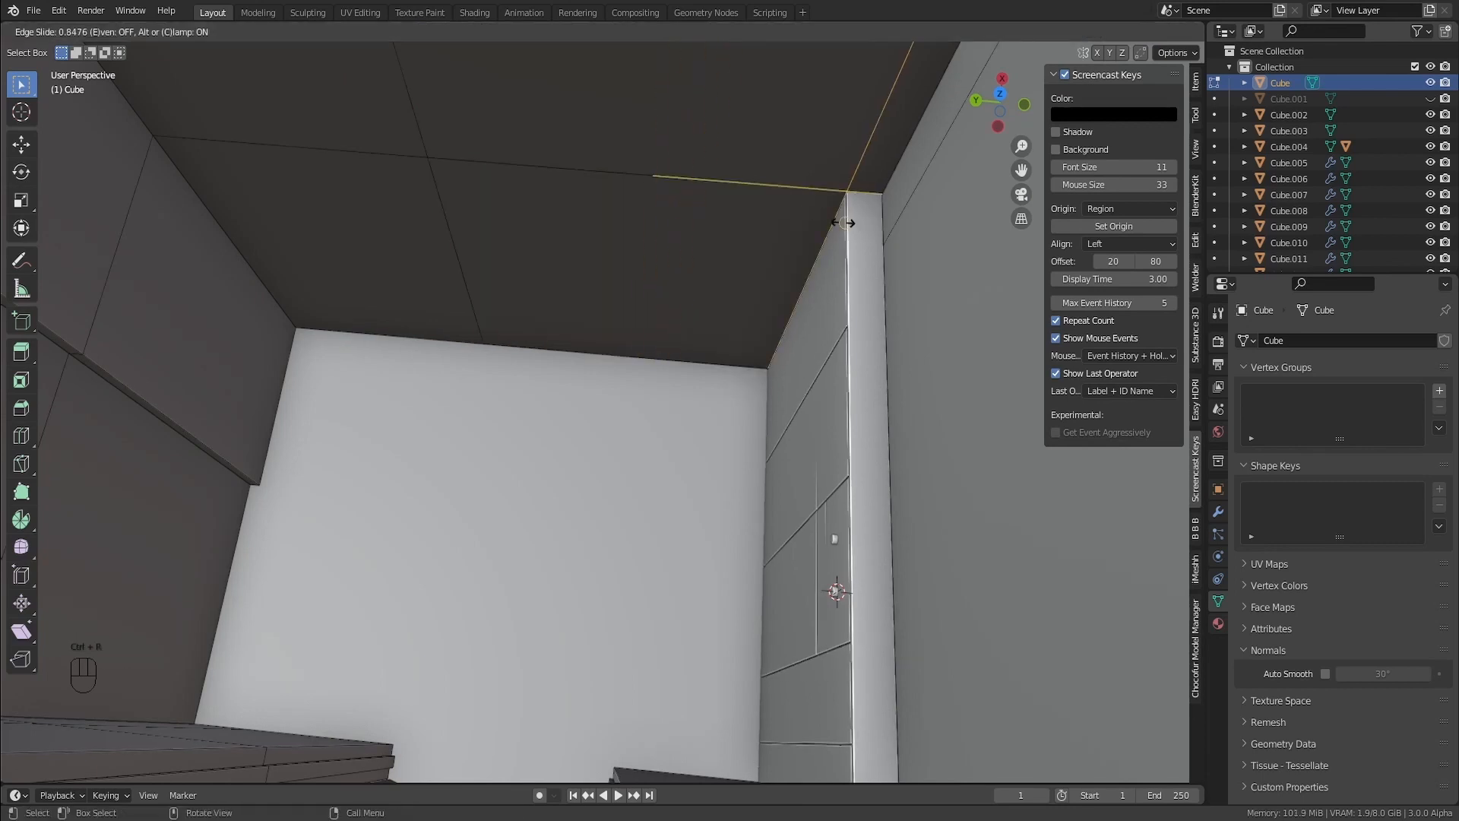
click(849, 224)
Duplicate the lower wall face between the two cuts in place and separate it into its own object
middle_drag(828, 258, 818, 295)
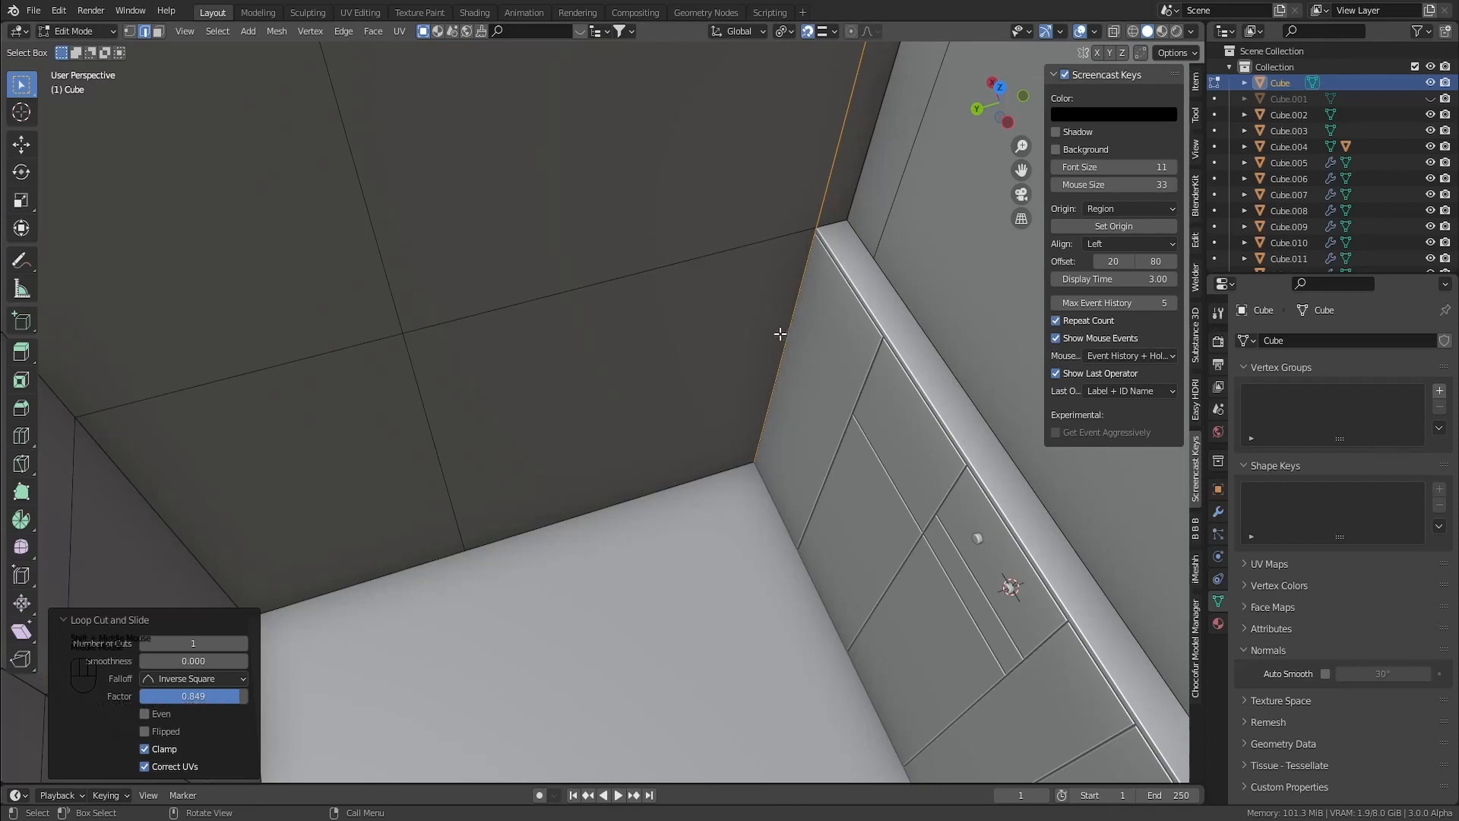
key(3)
click(665, 350)
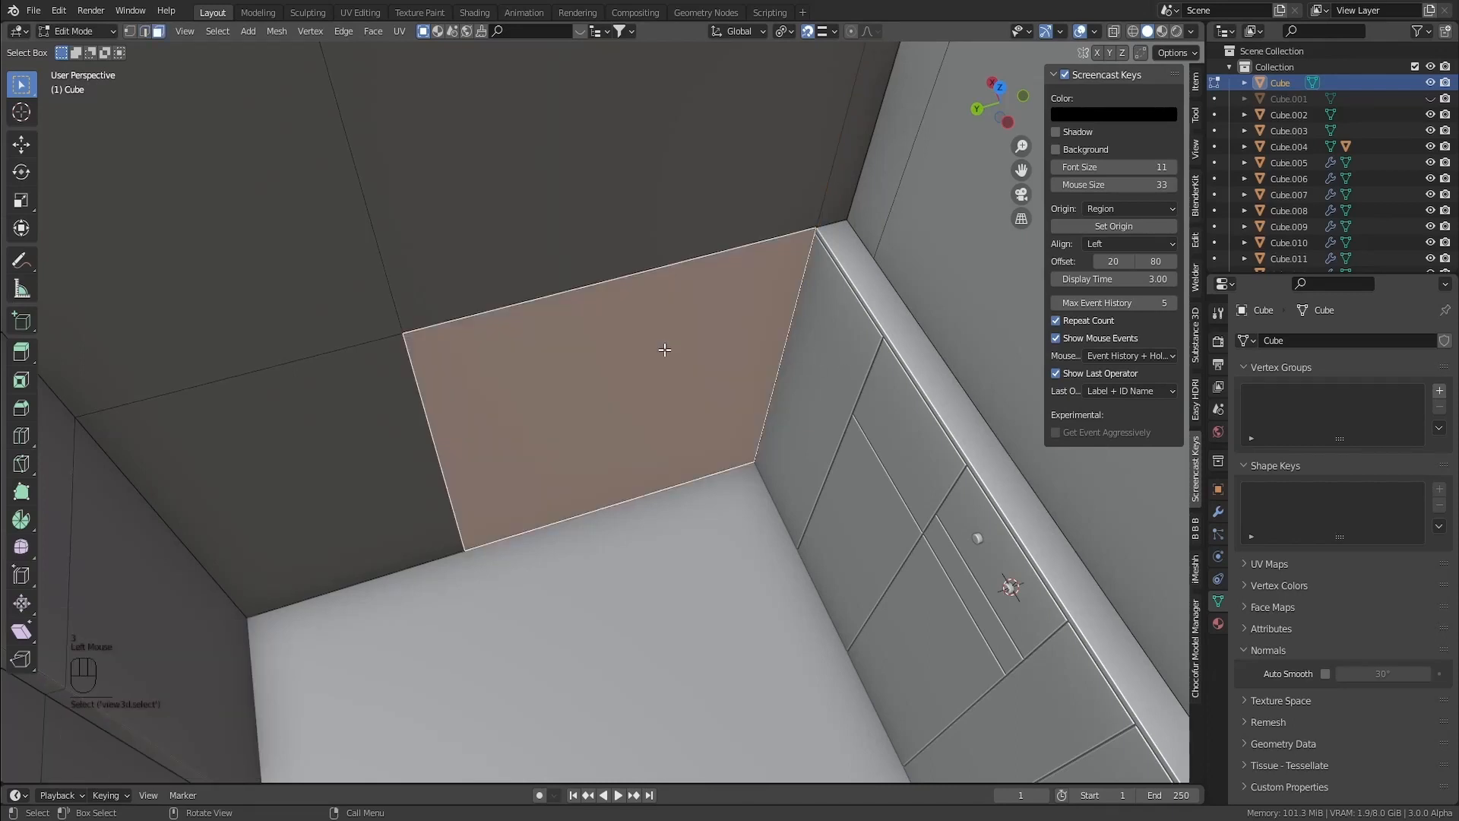
key(shift+d)
key(Escape)
key(p)
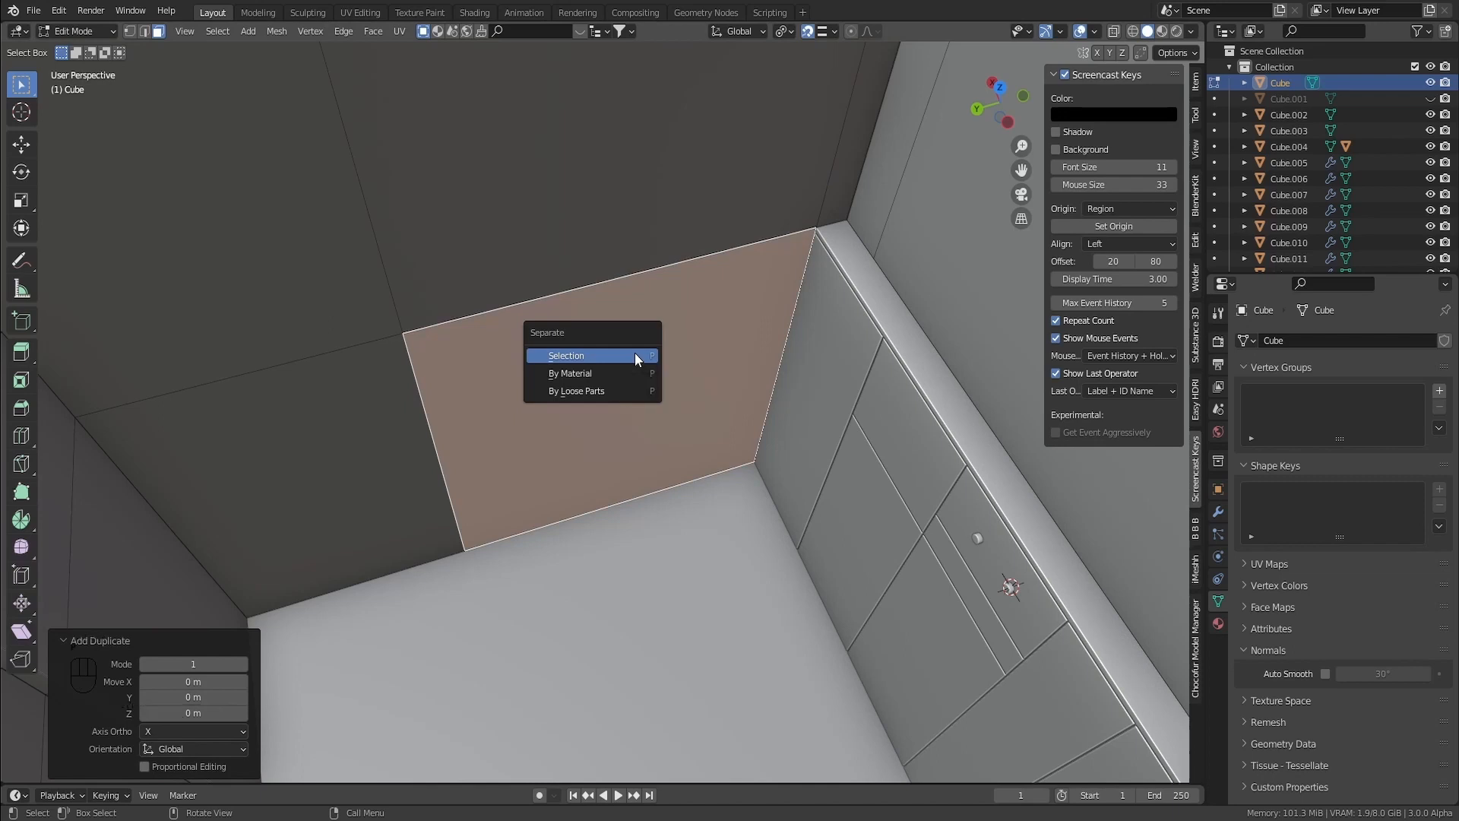
click(636, 354)
key(Tab)
Set the separated wall face's origin to its geometry
click(576, 370)
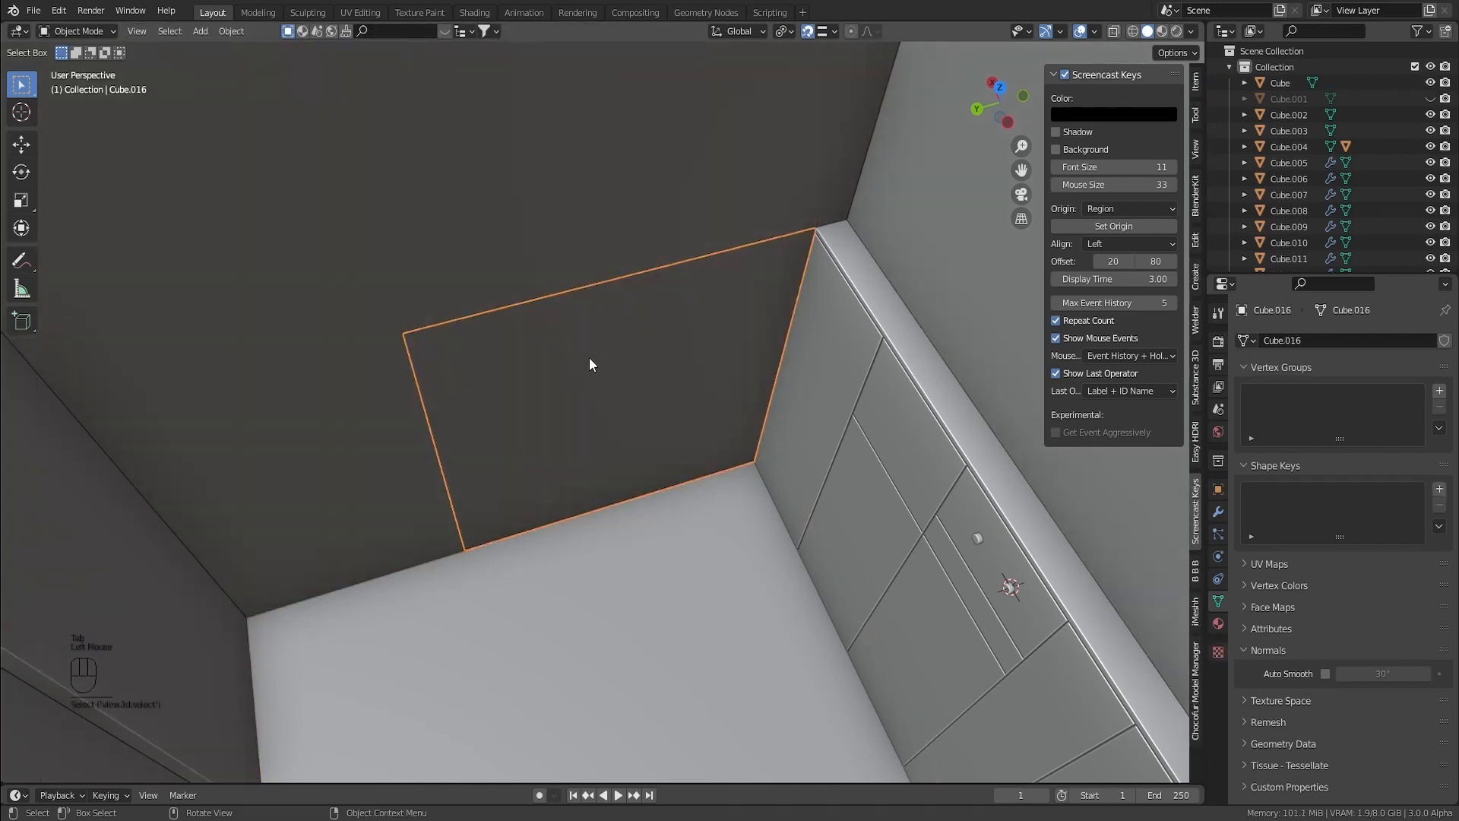
shift+middle_drag(664, 349, 646, 365)
right_click(617, 371)
mouse_move(619, 371)
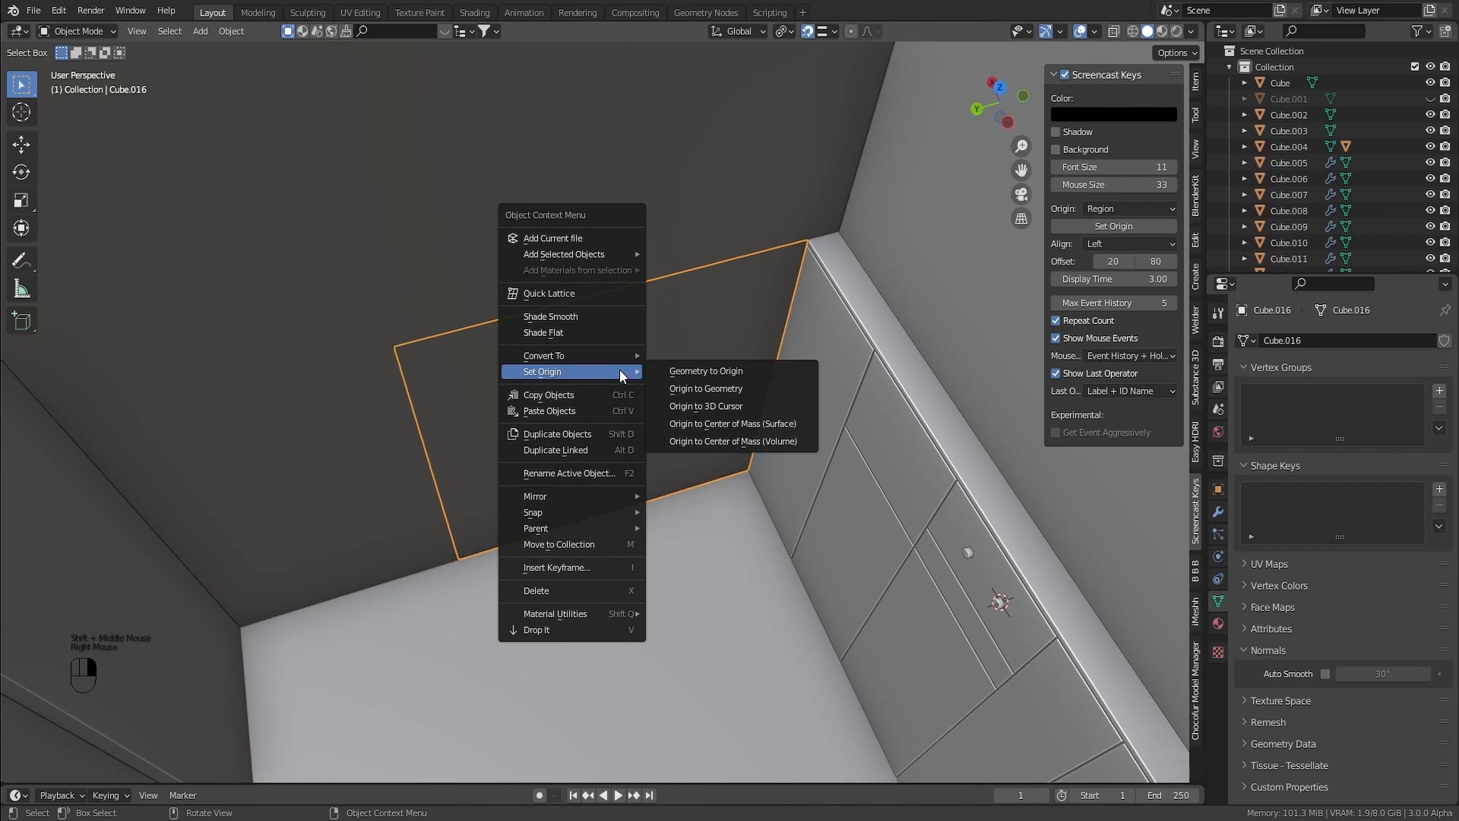
click(709, 386)
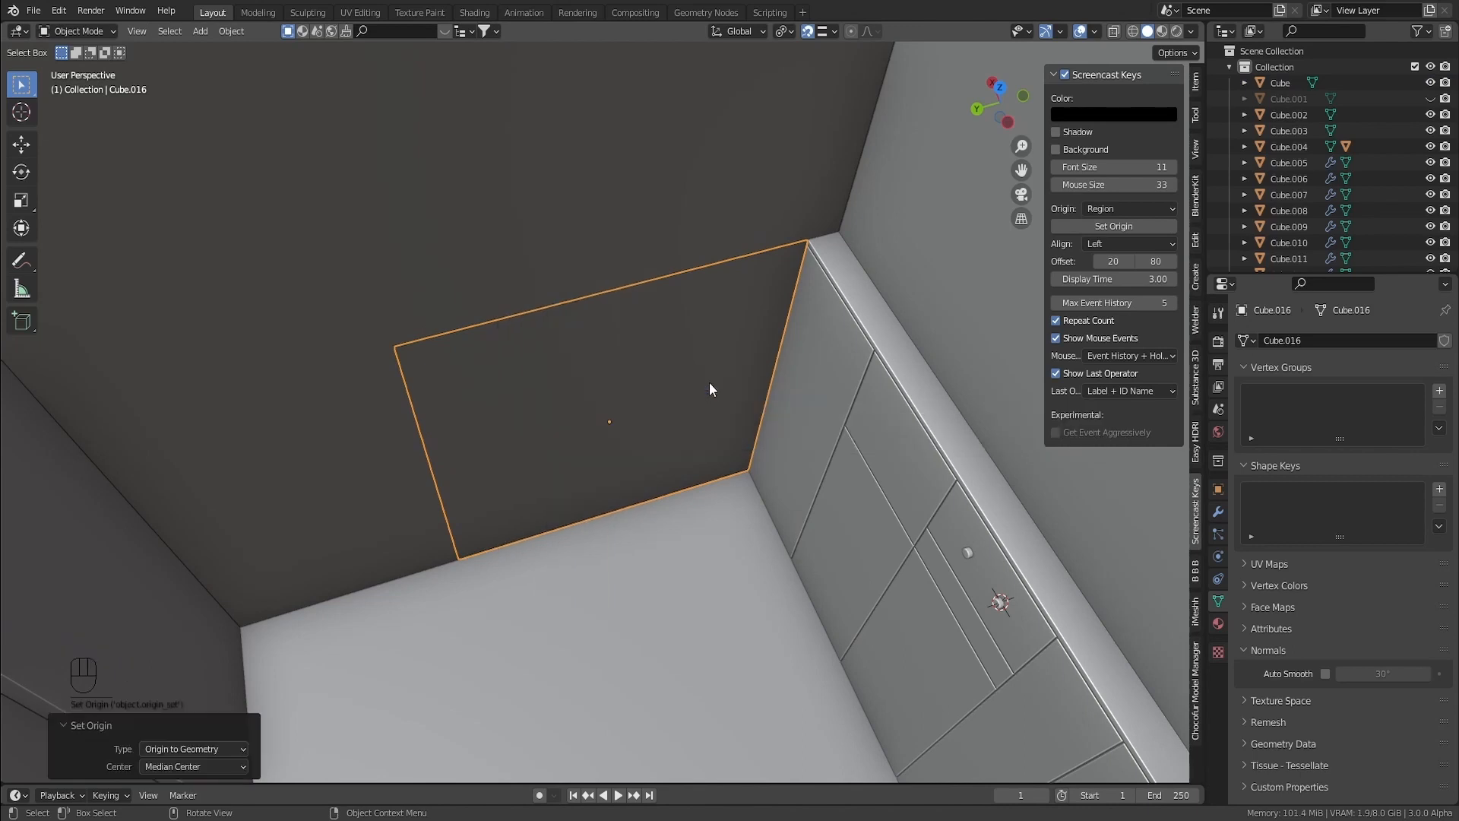
Raise the separated face's bottom edge along Z by about 0.51 m, plus a further small adjustment upward
key(Tab)
click(620, 506)
click(620, 506)
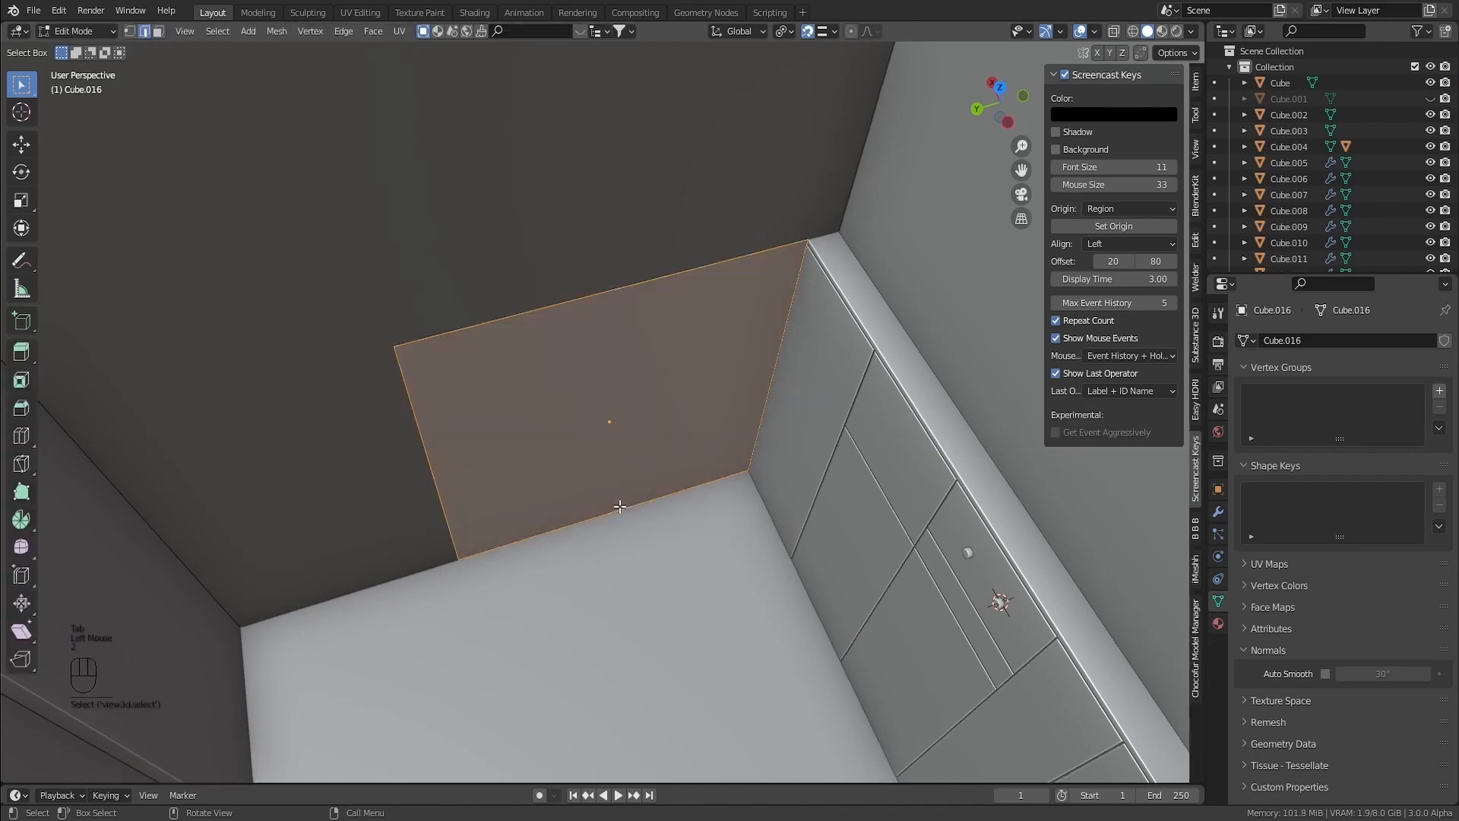
click(620, 506)
key(g)
key(z)
click(716, 420)
shift+middle_drag(716, 420, 610, 421)
middle_drag(610, 421, 601, 356)
scroll(601, 356, up, 3)
key(g)
key(z)
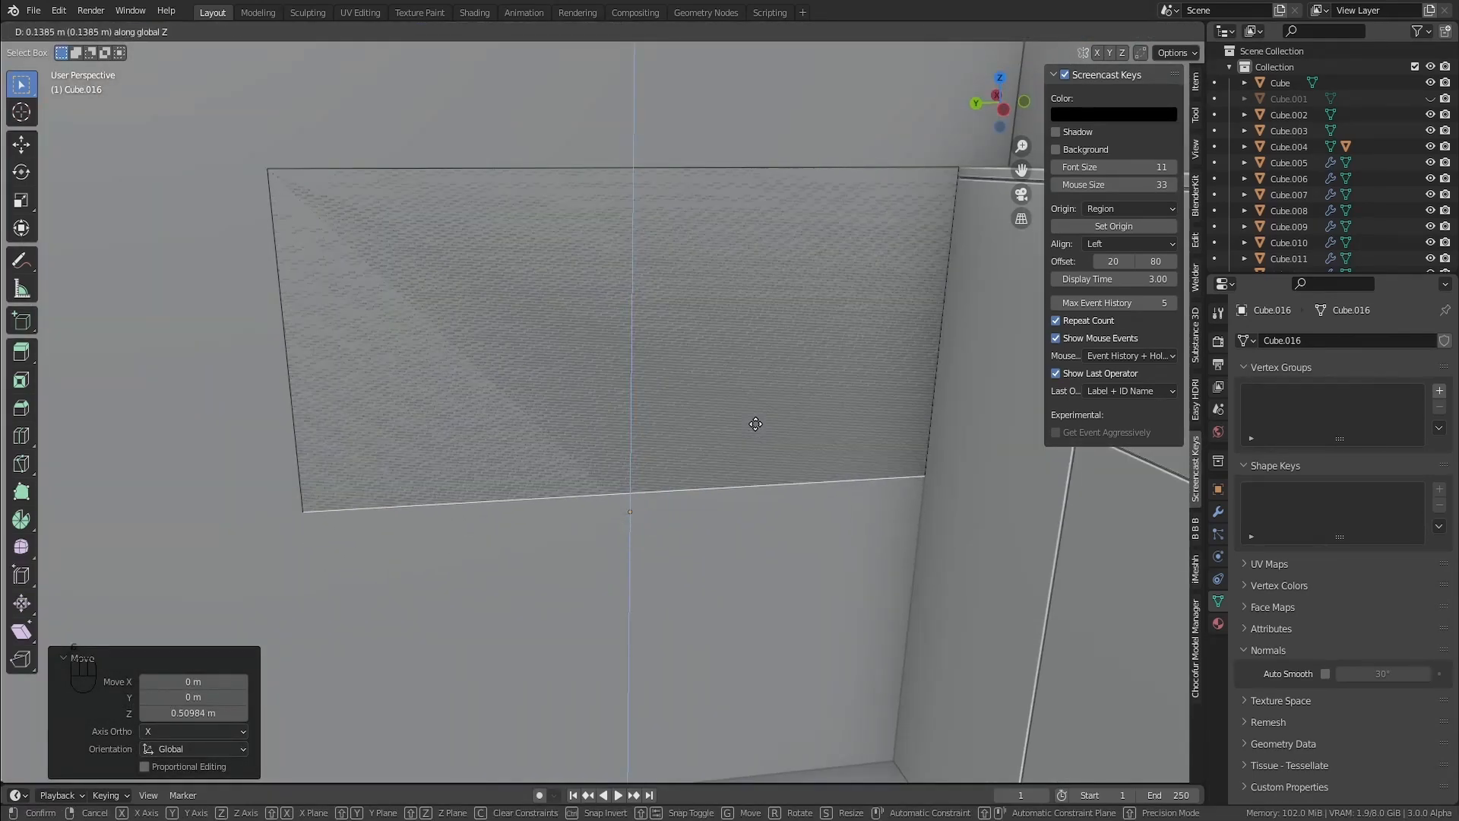
click(755, 427)
Recentre the shortened face's origin on its geometry
key(Tab)
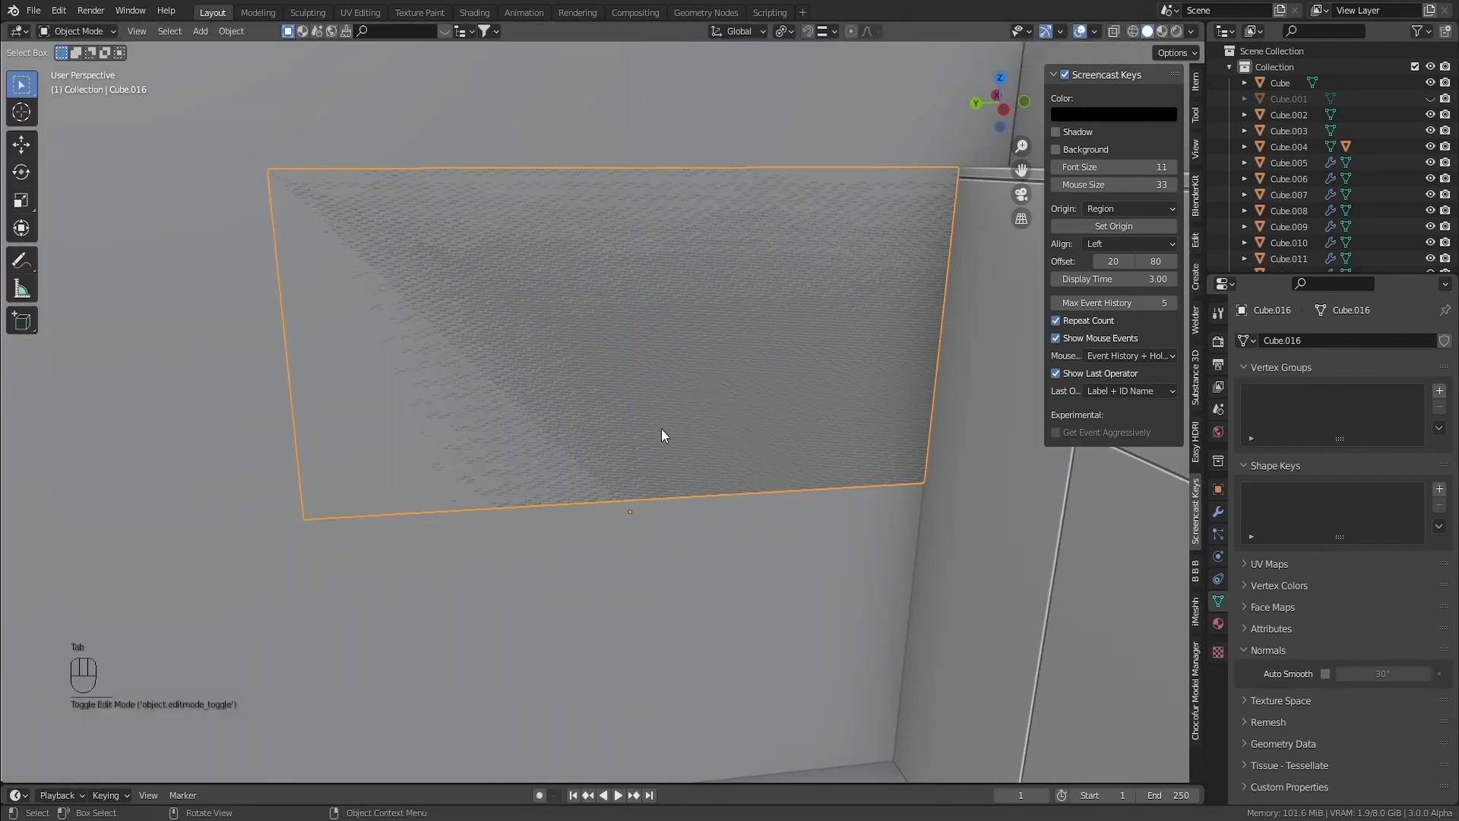
right_click(661, 429)
mouse_move(620, 385)
click(734, 404)
Check the shortened face's normal direction with the Face Orientation overlay, and turn the overlay off
shift+middle_drag(595, 377, 639, 391)
middle_drag(639, 391, 682, 403)
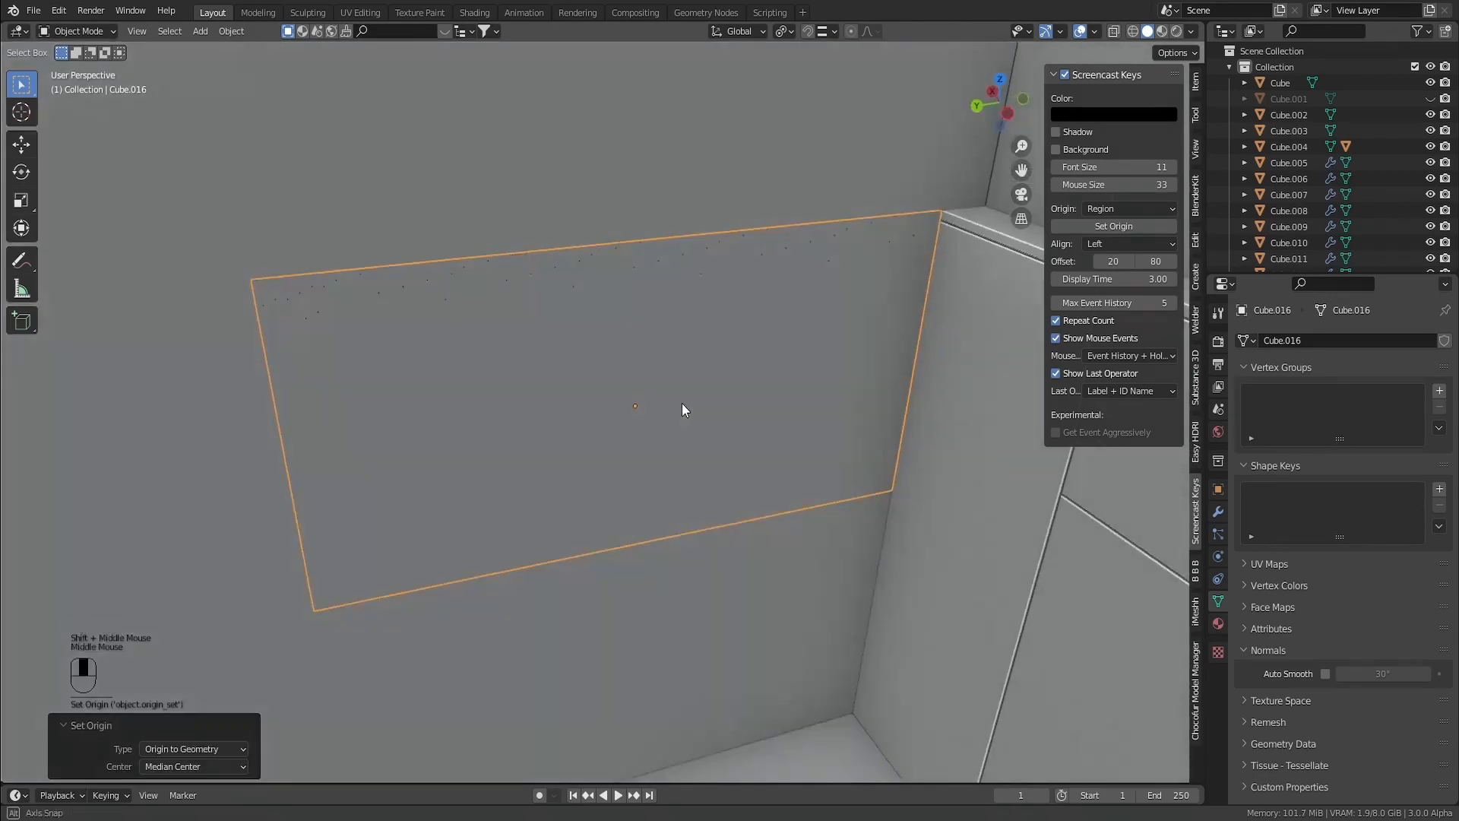
key(q)
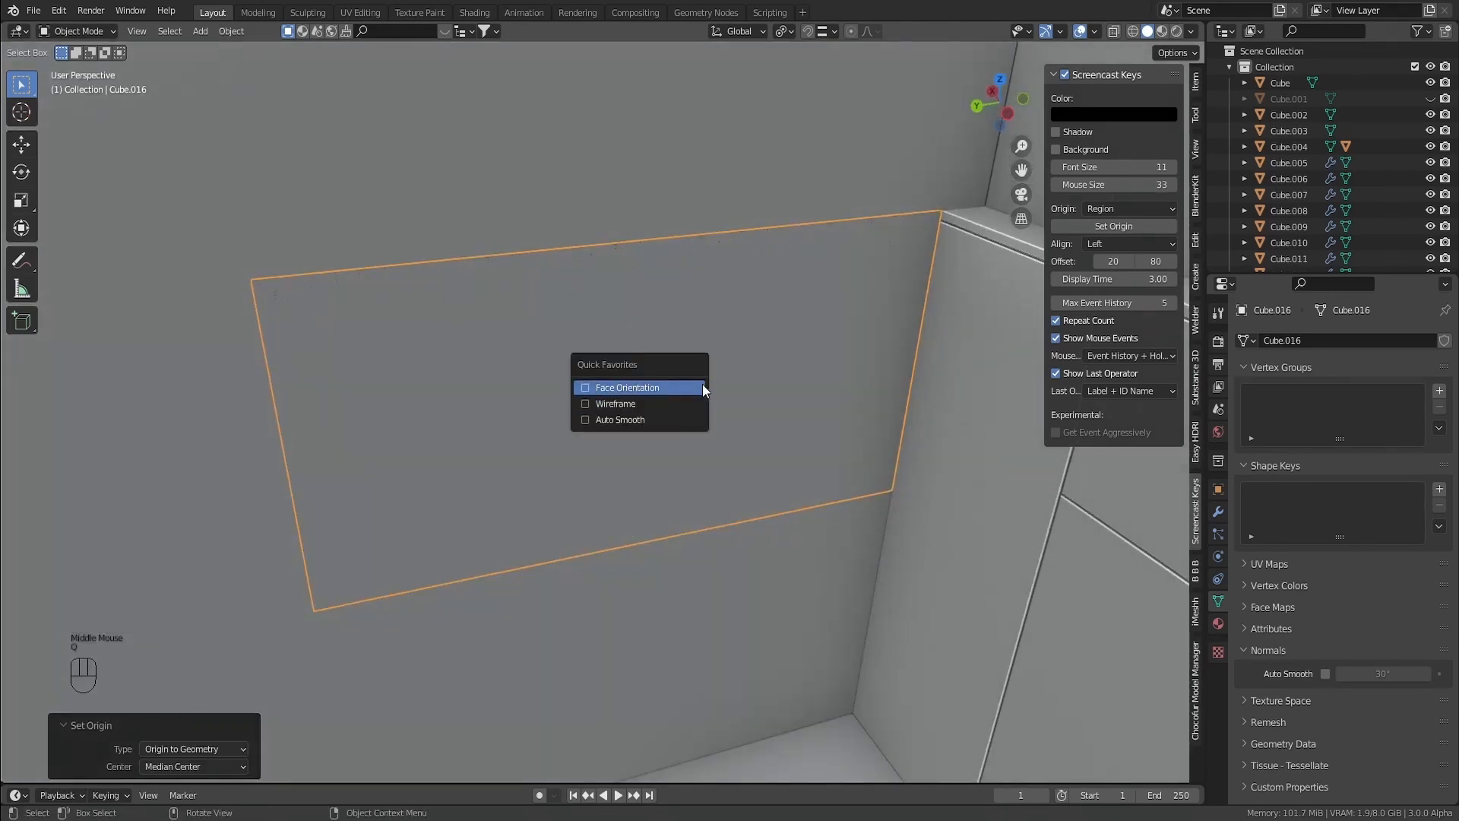
click(685, 386)
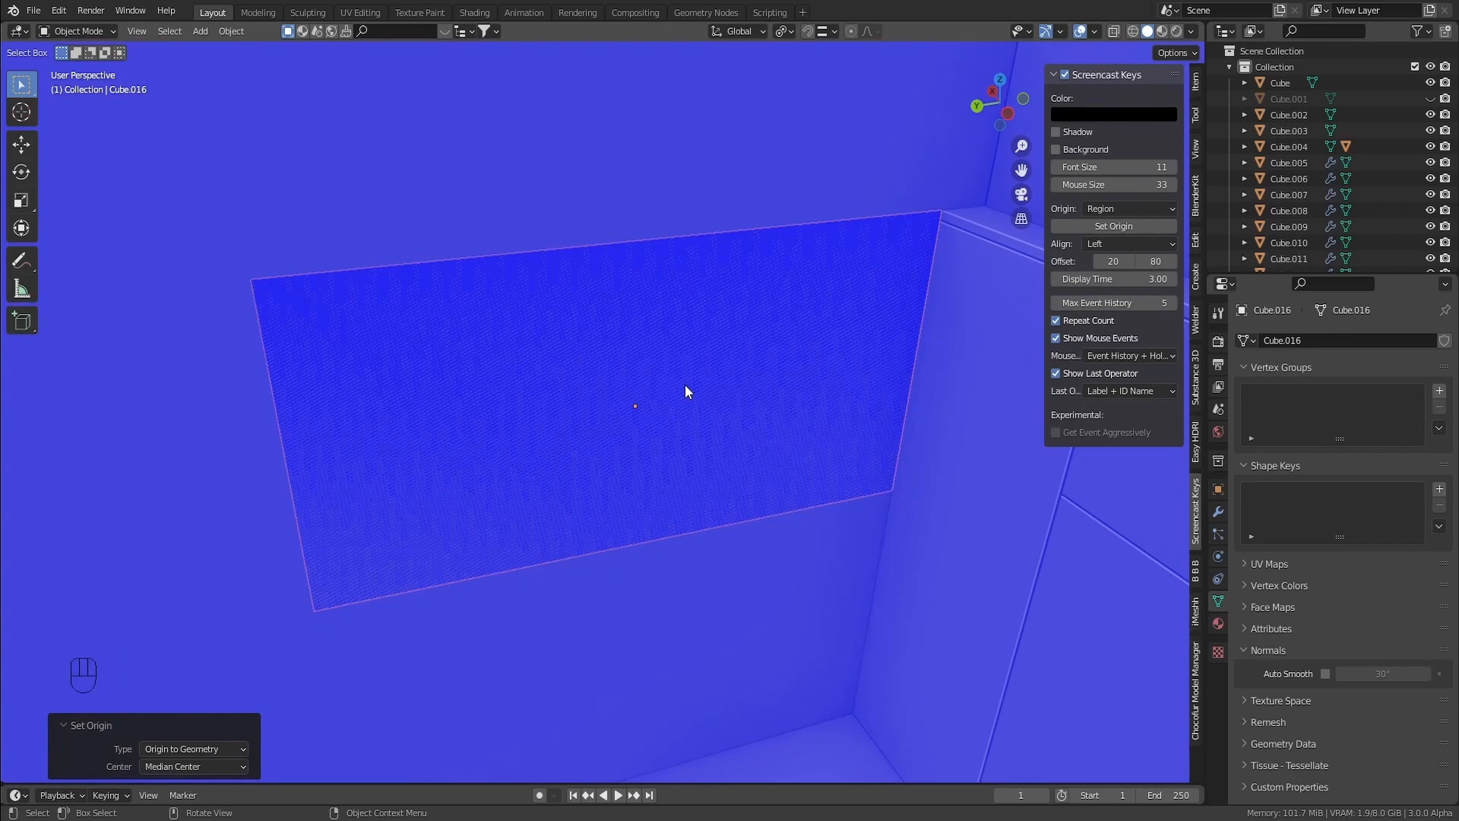
key(q)
click(686, 386)
Extrude the face about 0.397 m out from the wall to the vanity depth drawn in the top-view plan
mouse_move(682, 385)
middle_down()
mouse_move(723, 403)
mouse_move(710, 397)
mouse_move(723, 420)
mouse_move(669, 415)
mouse_move(668, 394)
middle_up()
key(Tab)
key(3)
click(625, 387)
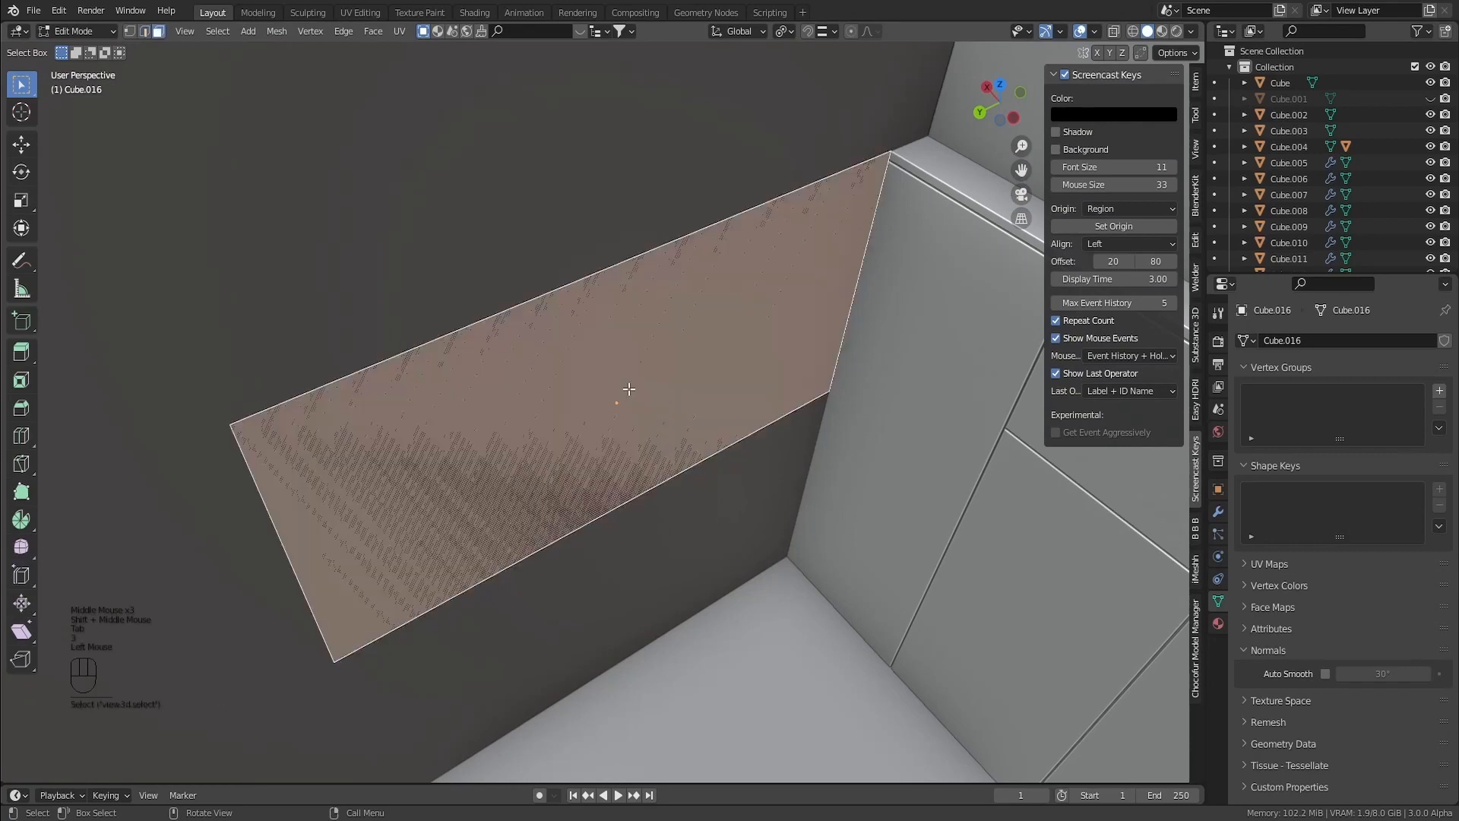
key(KP_7)
shift+middle_drag(530, 357, 572, 356)
click(609, 367)
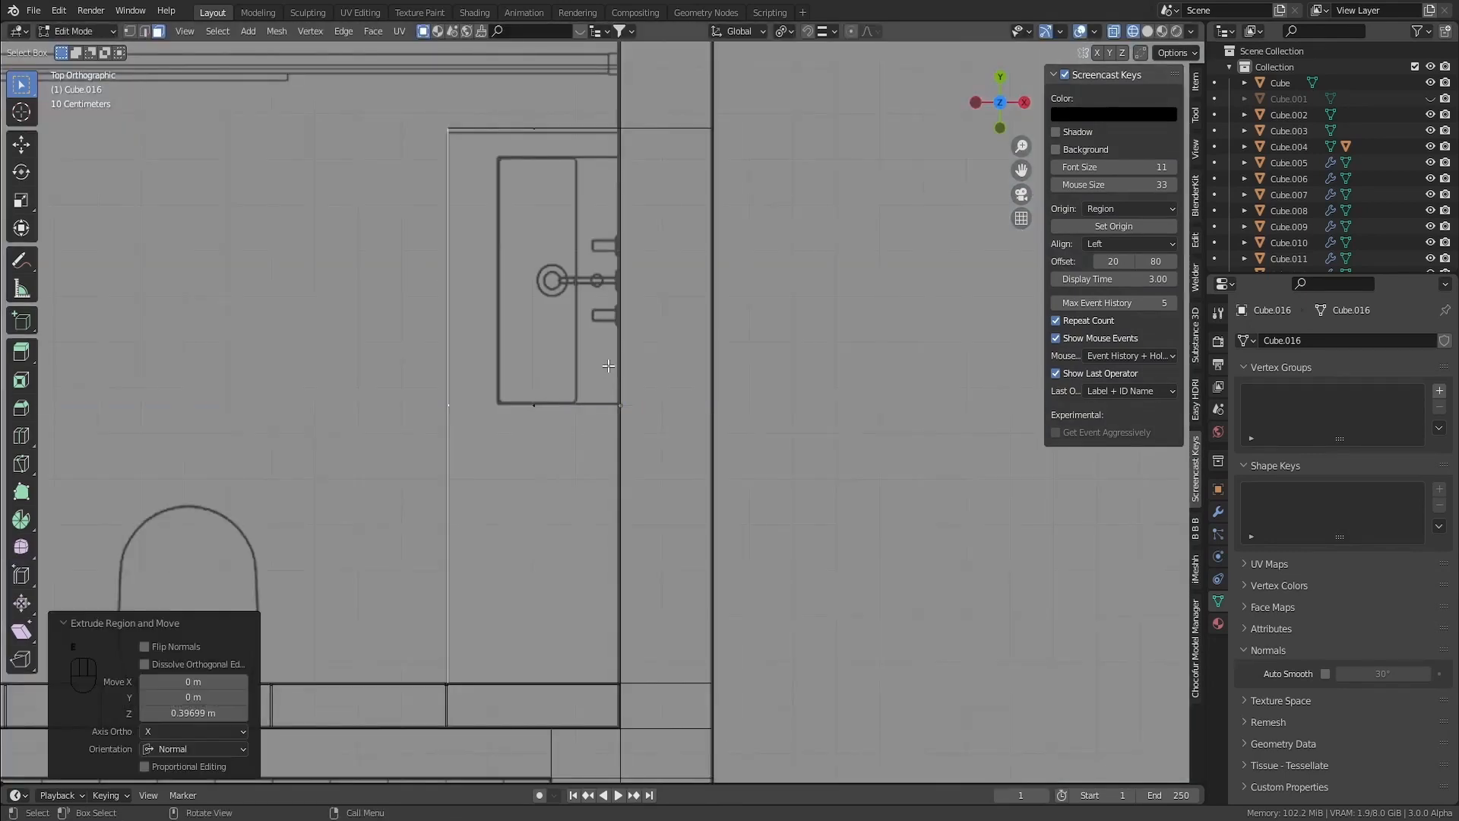
Move the vanity block's far end face about -0.009 m along Y to match the plan outline
shift+middle_drag(609, 365, 612, 386)
drag(570, 120, 530, 164)
key(g)
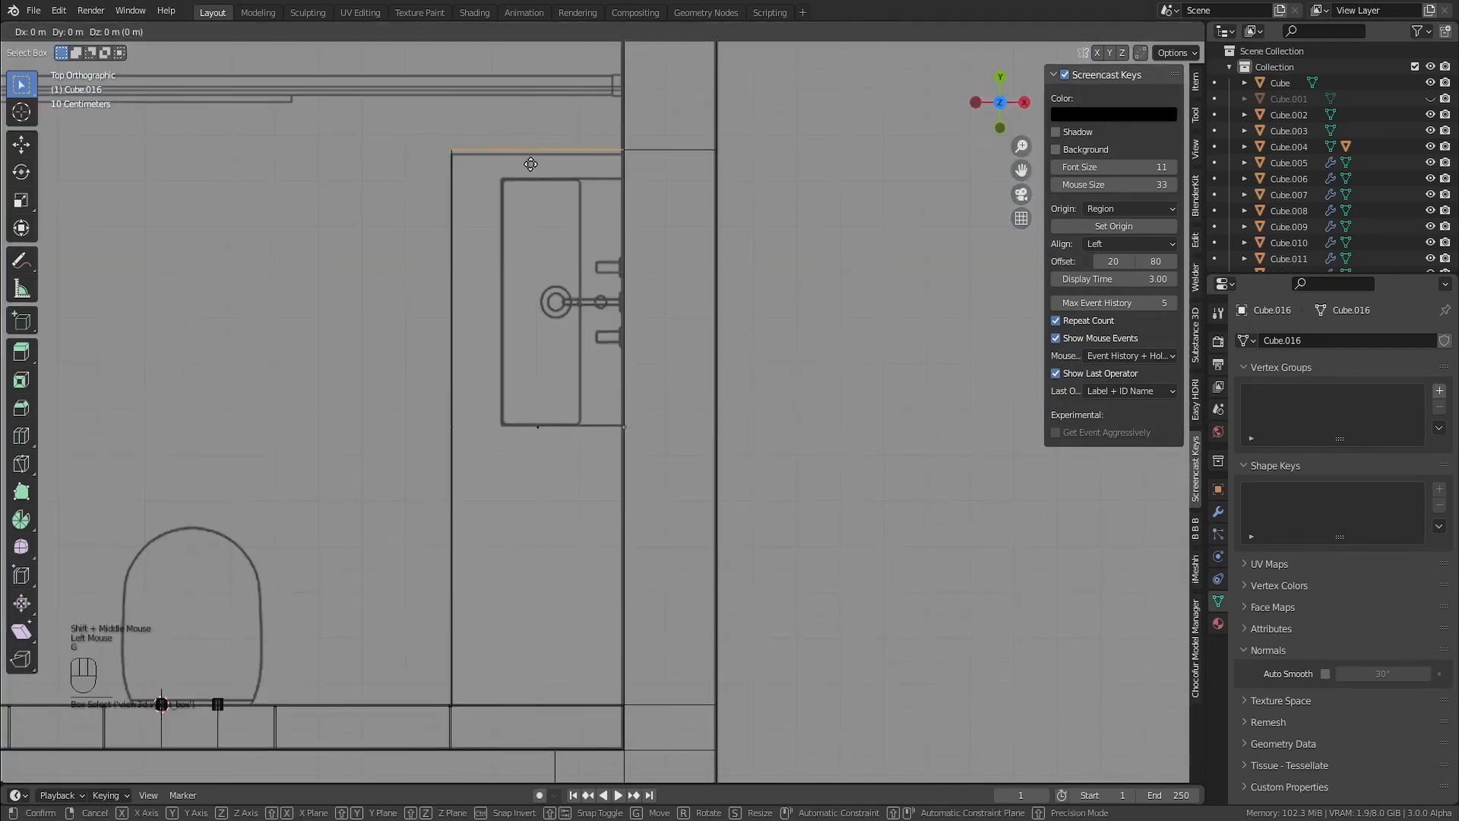
key(y)
click(537, 169)
key(shift+z)
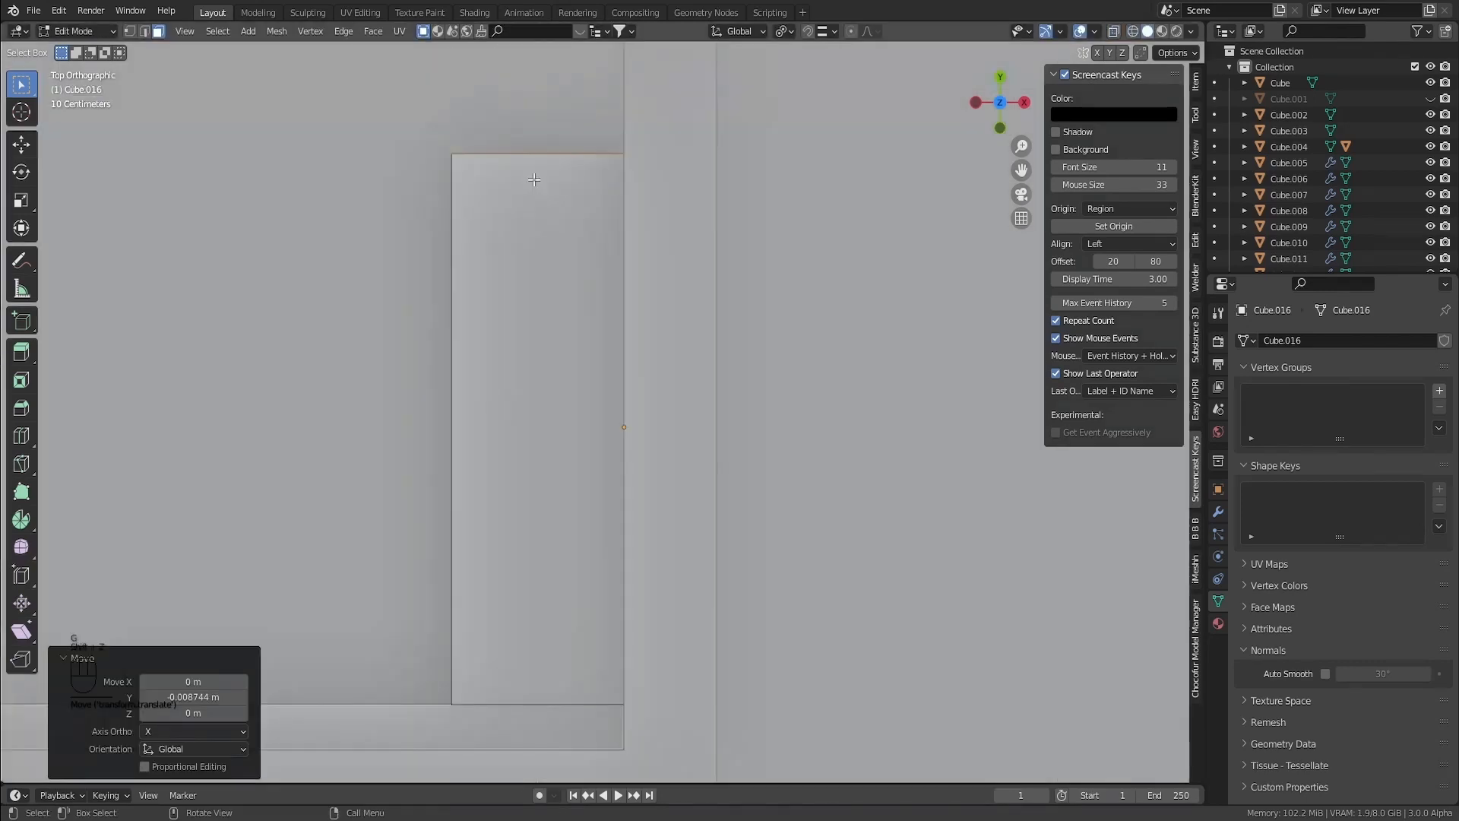
Isolate the vanity block in local view and add a horizontal loop cut about a third of the way below its top
middle_drag(495, 257, 679, 346)
scroll(678, 346, down, 1)
scroll(679, 346, down, 1)
key(KP_Divide)
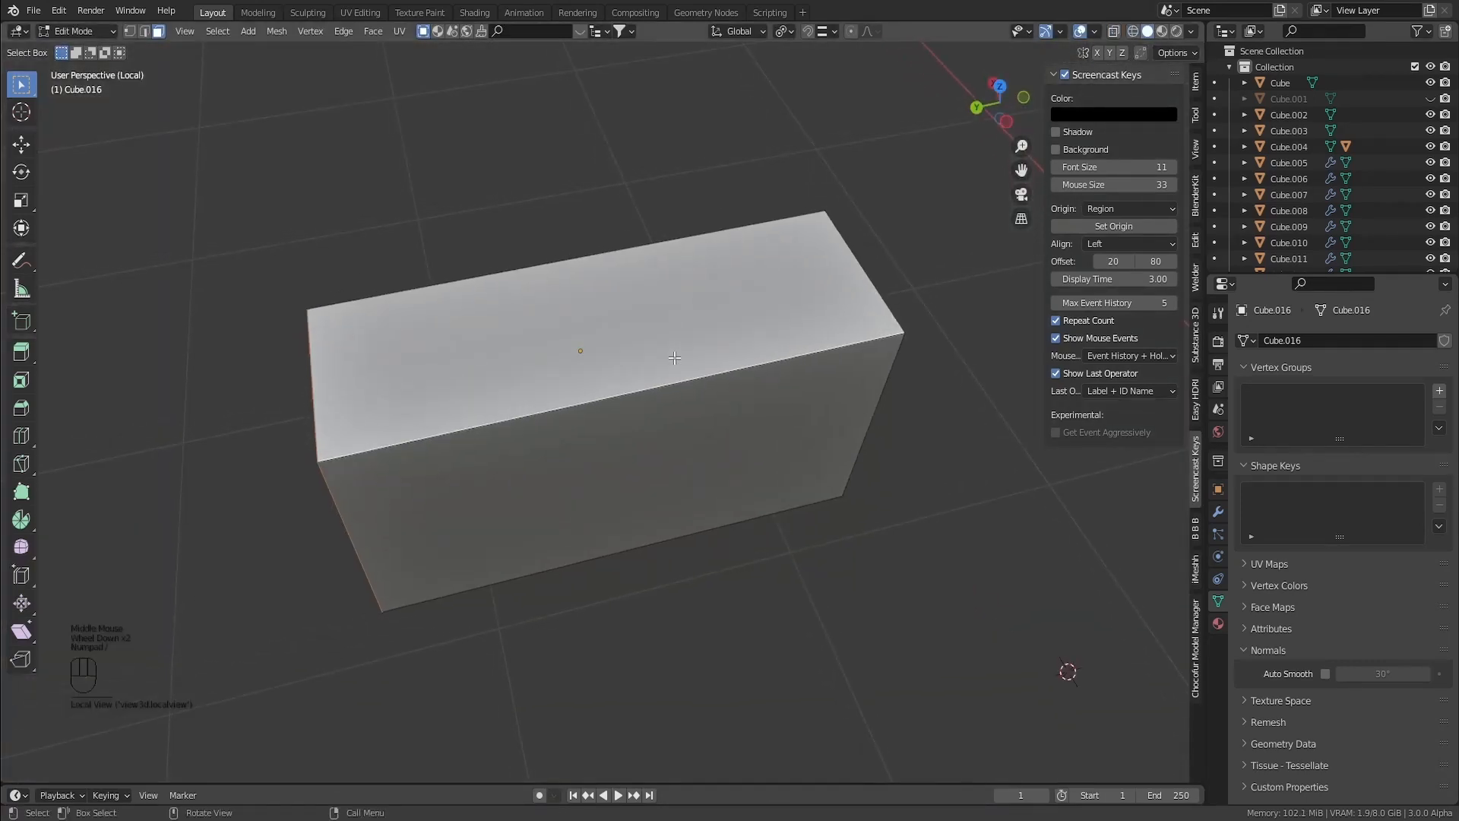
middle_drag(581, 402, 568, 426)
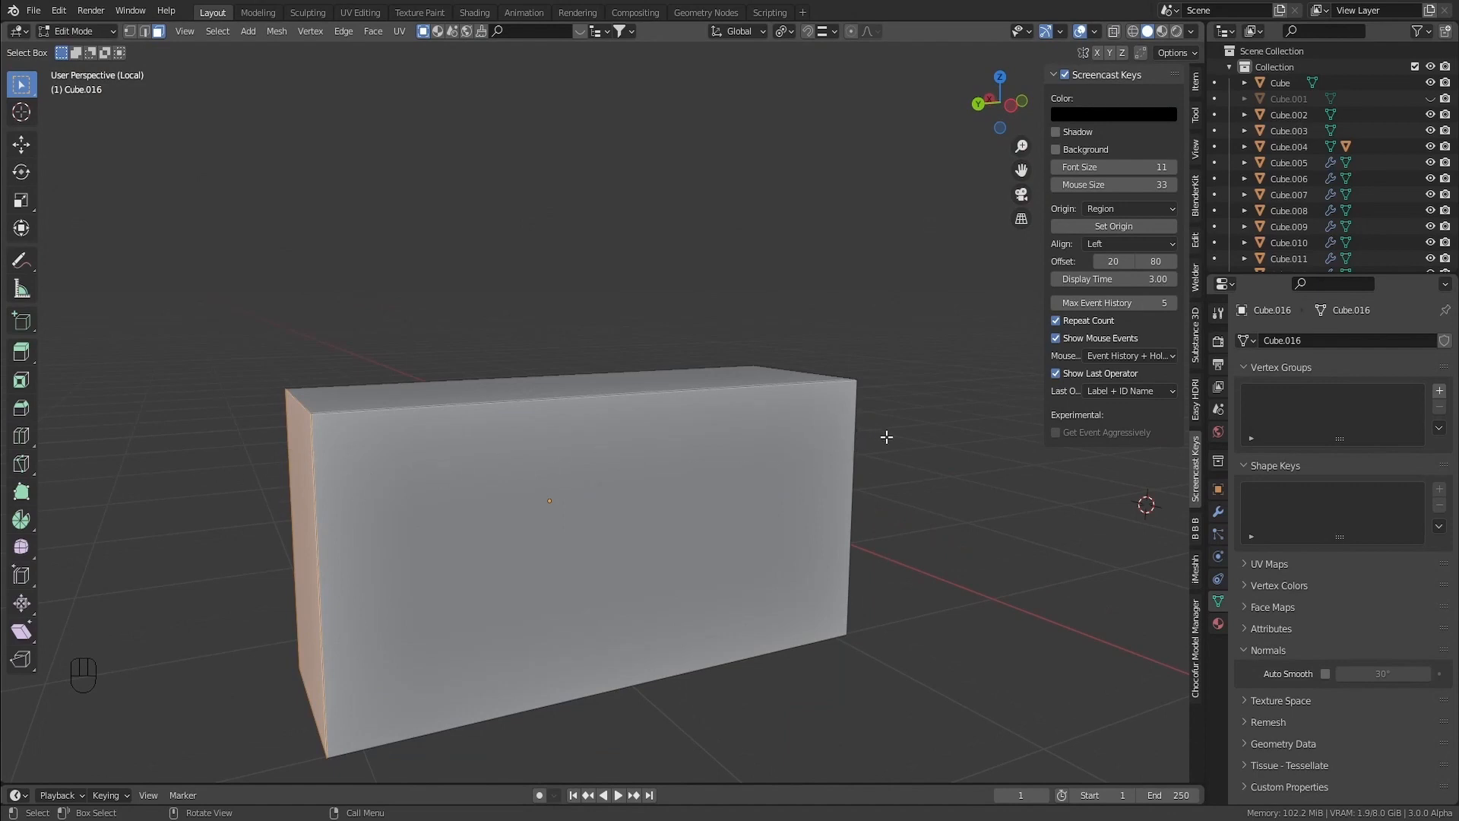
shift+middle_drag(481, 476, 726, 396)
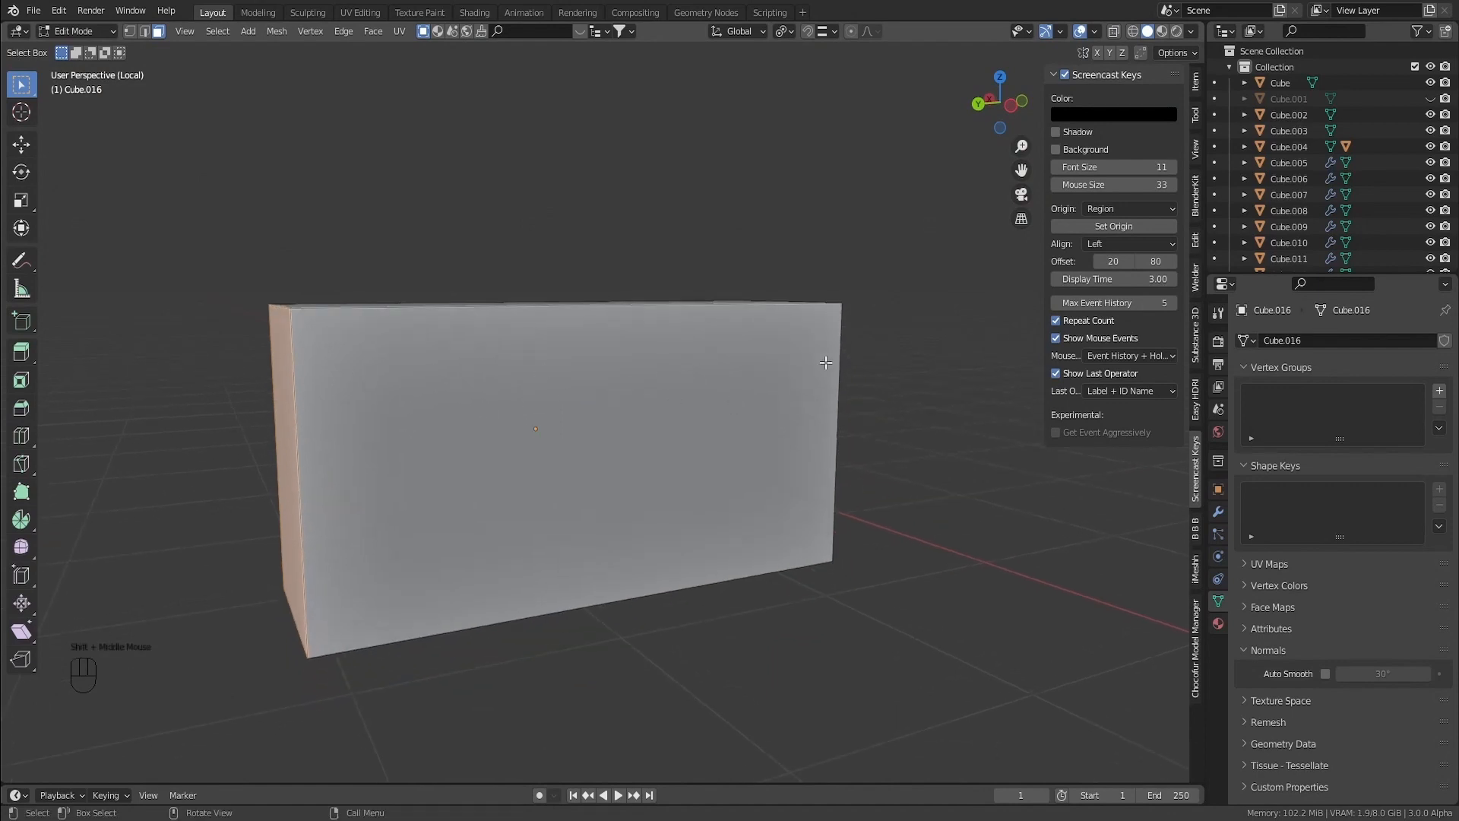
middle_drag(510, 393, 267, 453)
key(ctrl+r)
click(319, 437)
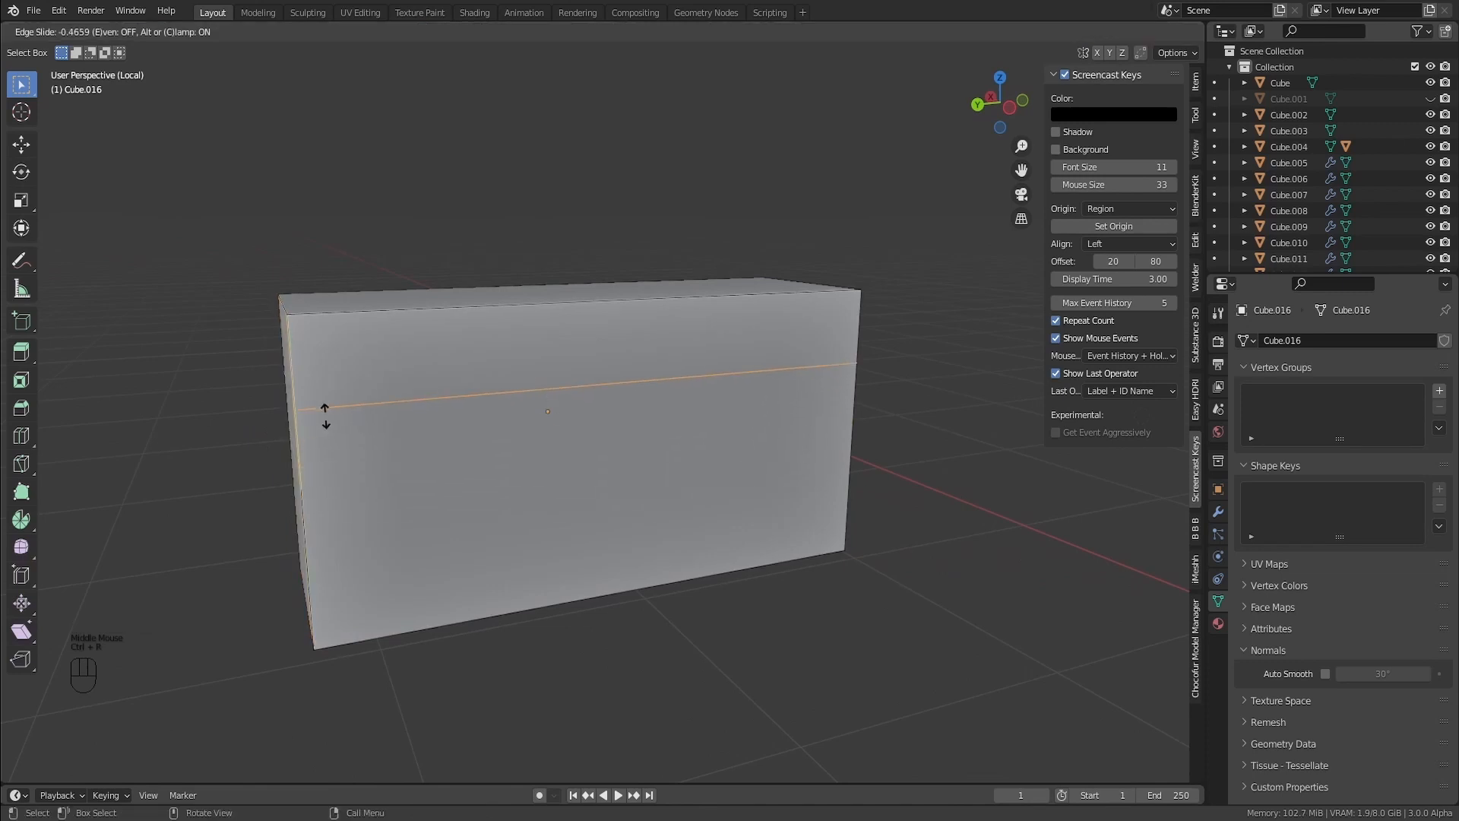
click(328, 425)
Apply the vanity block's transform and return to editing its mesh
key(Tab)
key(ctrl+a)
click(466, 374)
key(Tab)
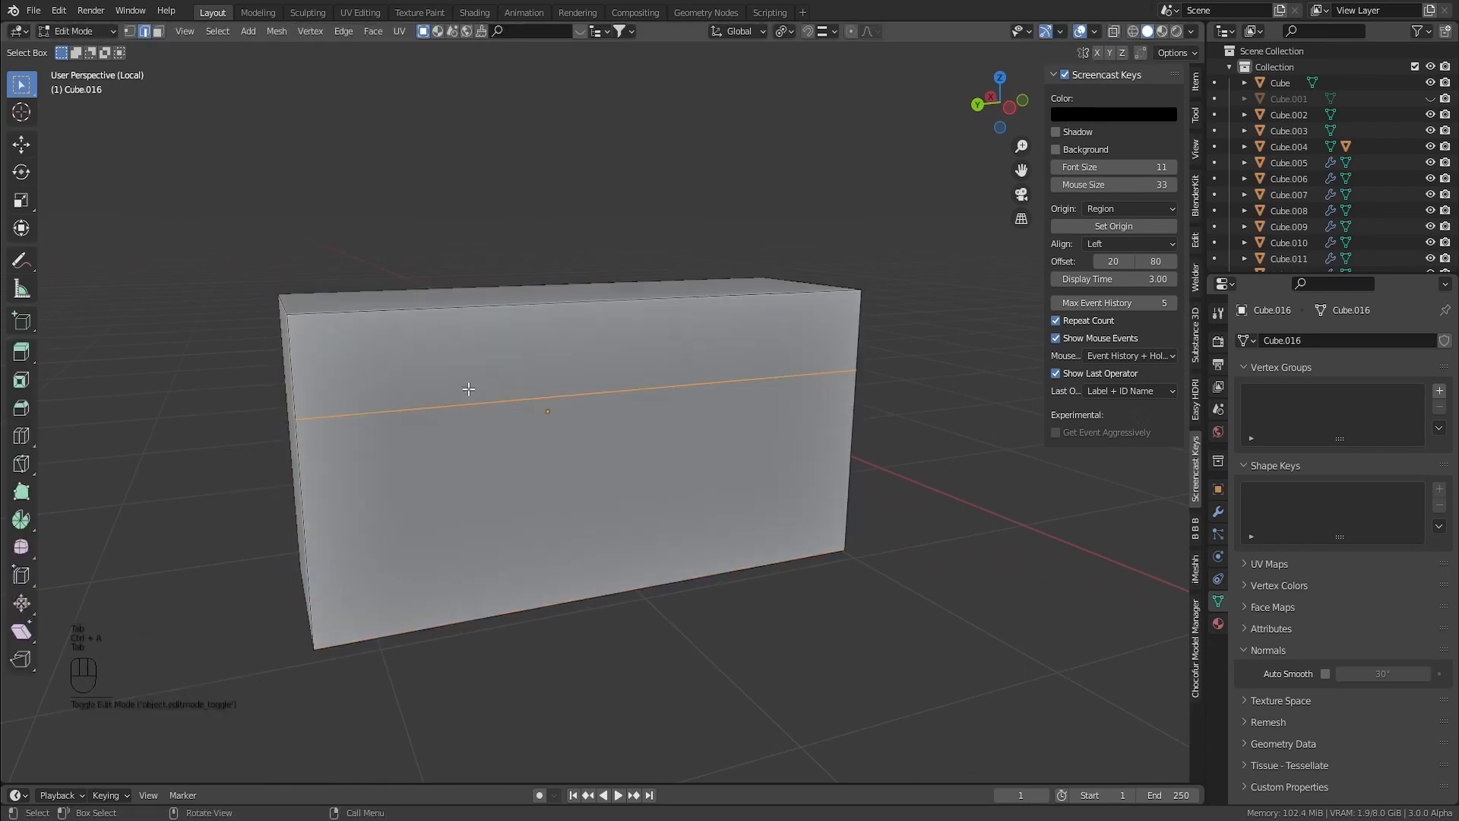
Bevel the vanity's horizontal edge loop about 0.02 m wide and recess the band on the front face with Extrude Manifold to form a groove
key(ctrl+b)
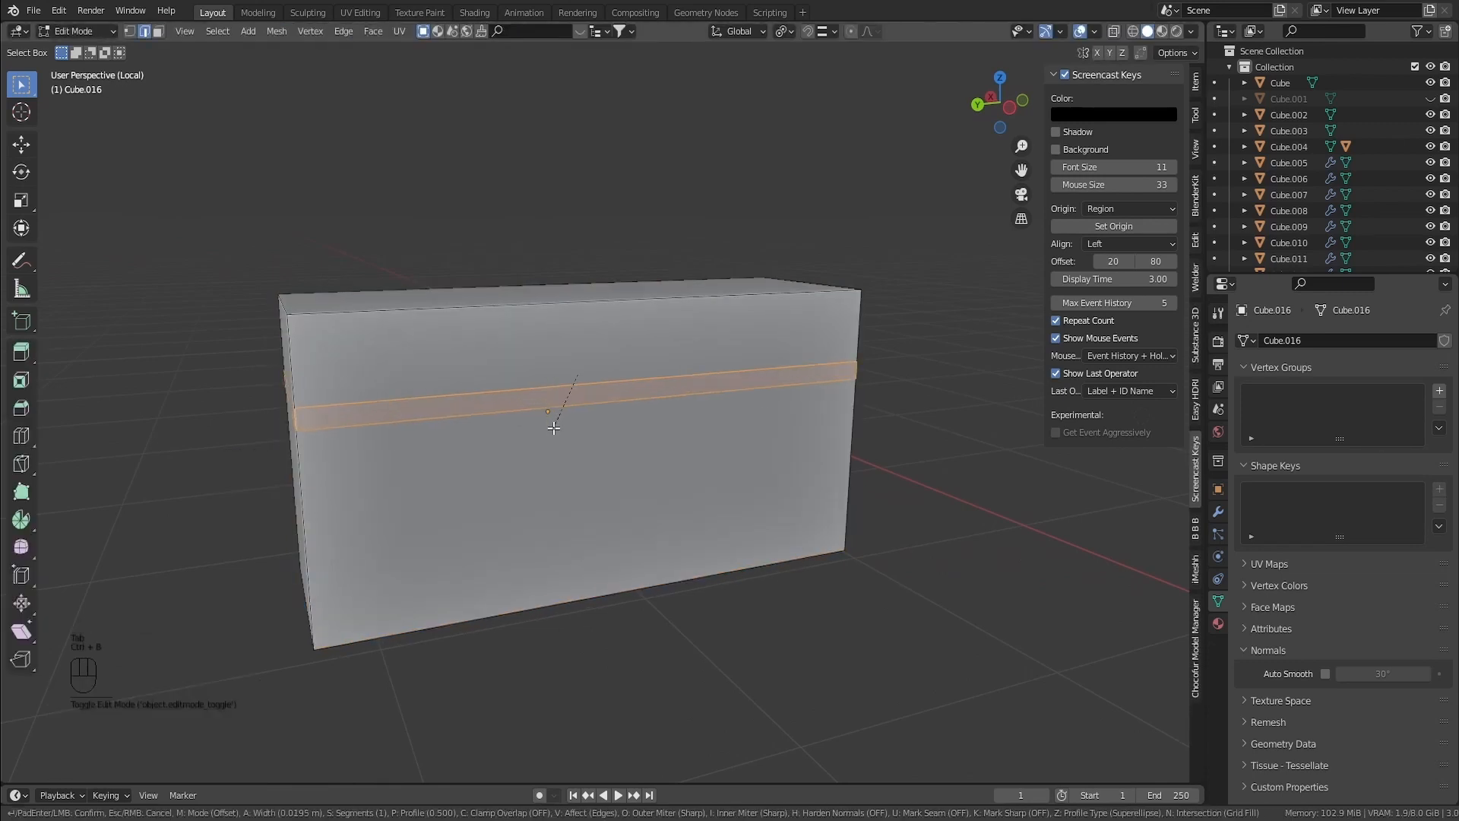
click(554, 428)
key(3)
click(406, 420)
middle_drag(304, 415, 390, 441)
key(alt+e)
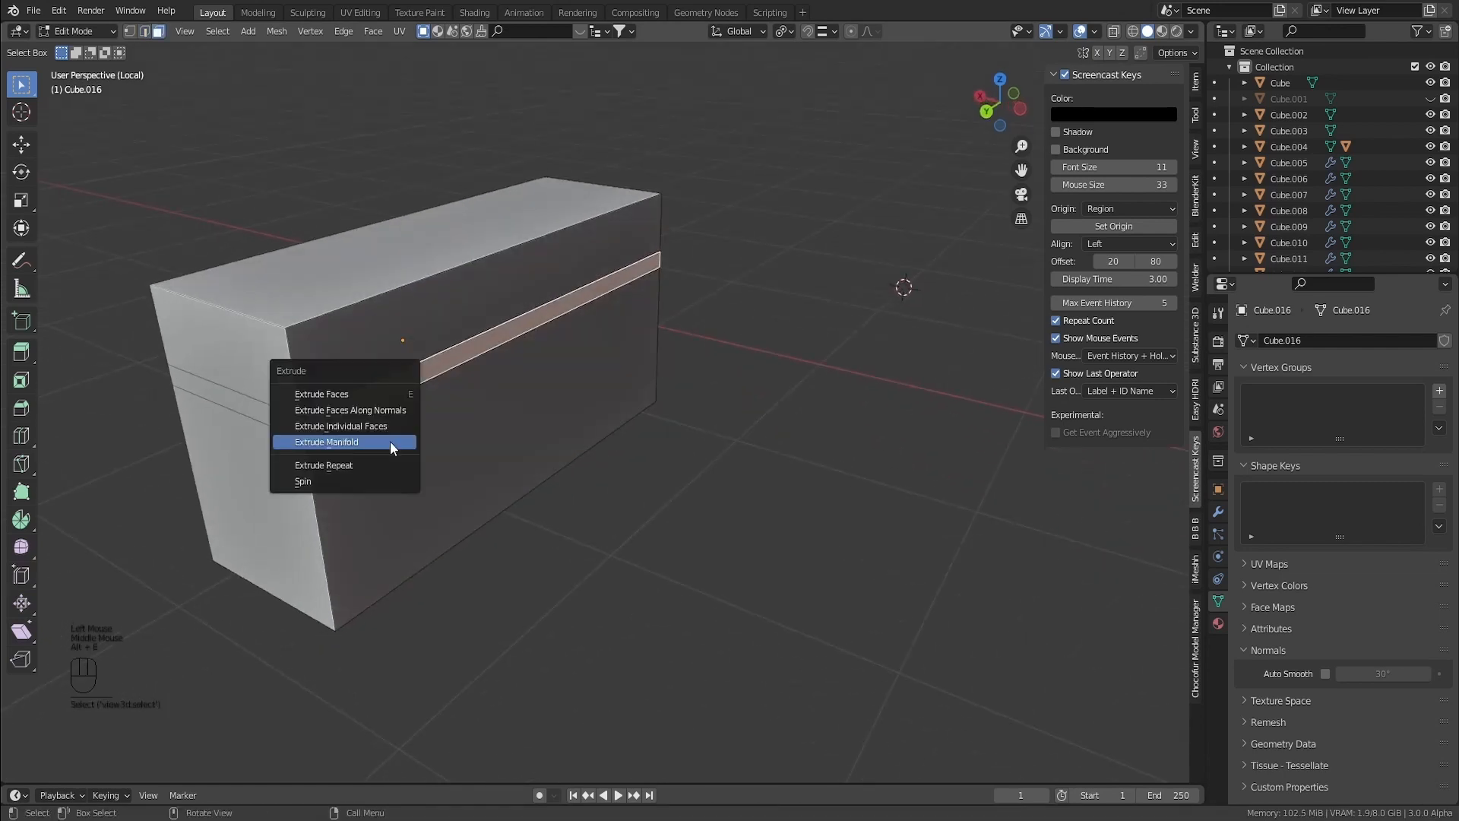
click(390, 440)
click(325, 440)
Dissolve the leftover horizontal band edges on both end faces of the vanity block and leave mesh editing
shift+middle_drag(326, 440, 406, 460)
key(2)
click(641, 339)
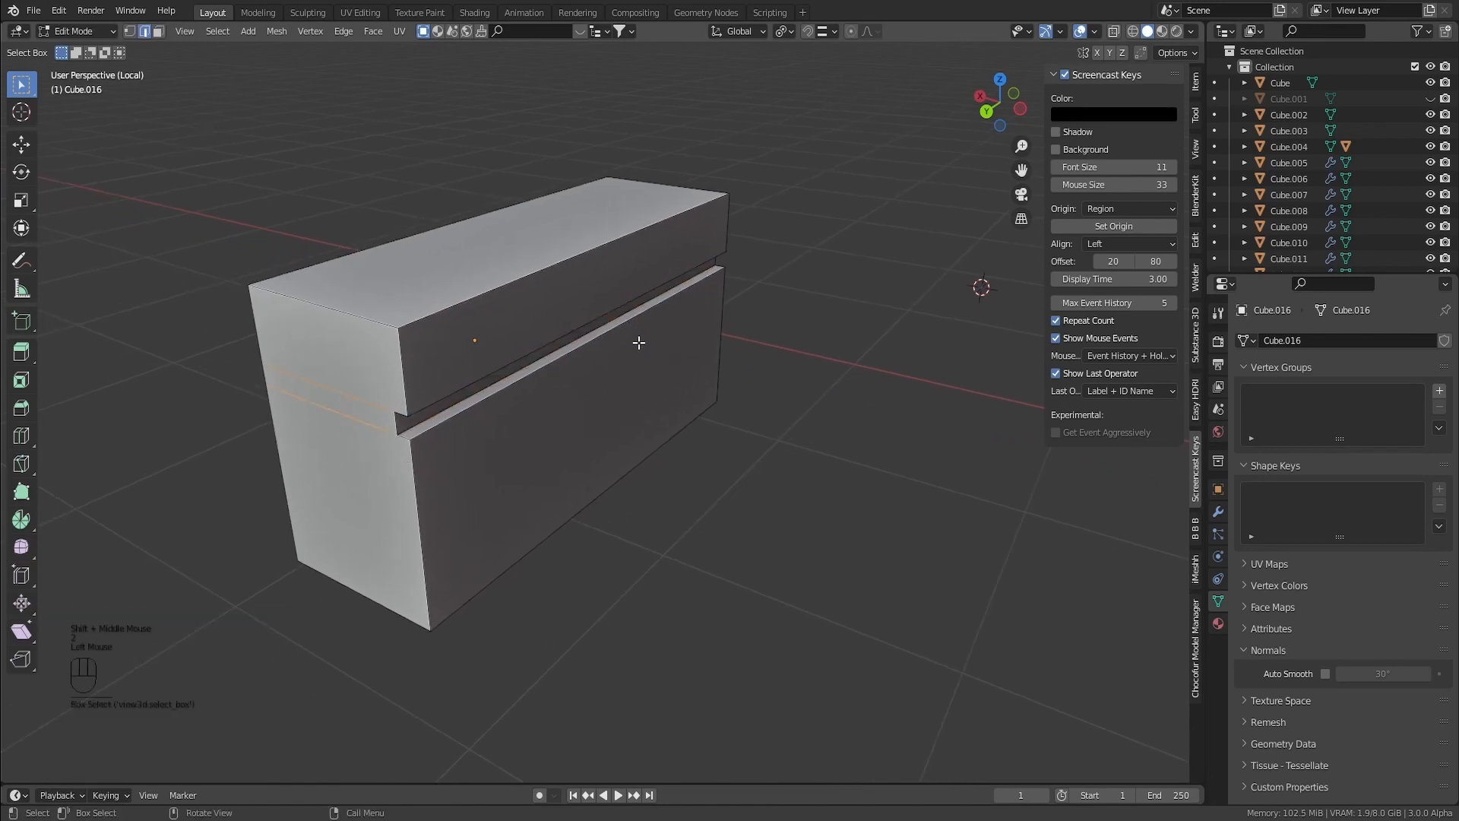
middle_drag(641, 339, 574, 393)
shift+drag(845, 364, 825, 433)
key(ctrl+x)
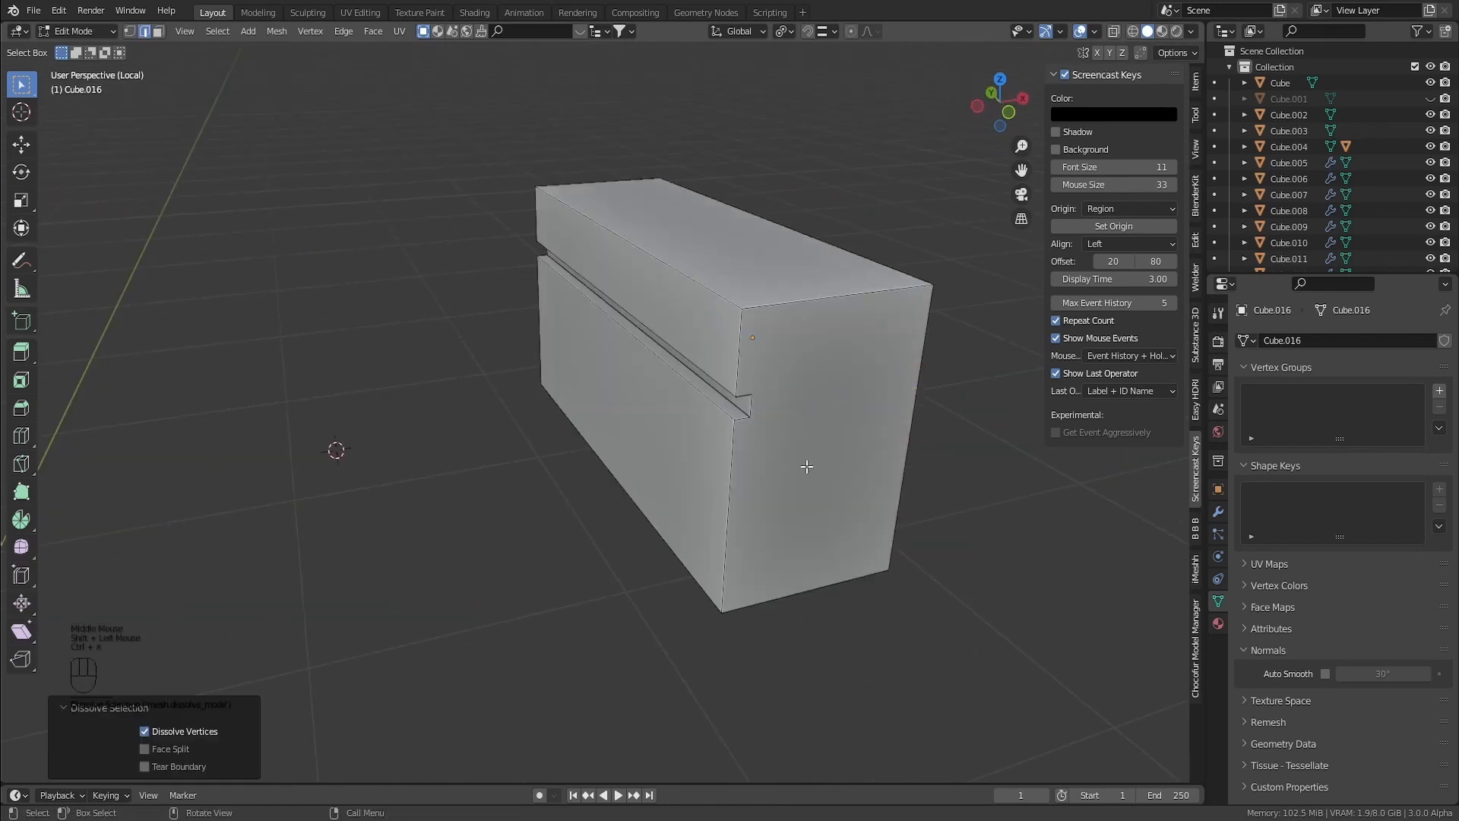
key(Tab)
Add a Bevel modifier to the vanity block with an amount of 0.002 m and 3 segments
middle_drag(795, 464, 760, 457)
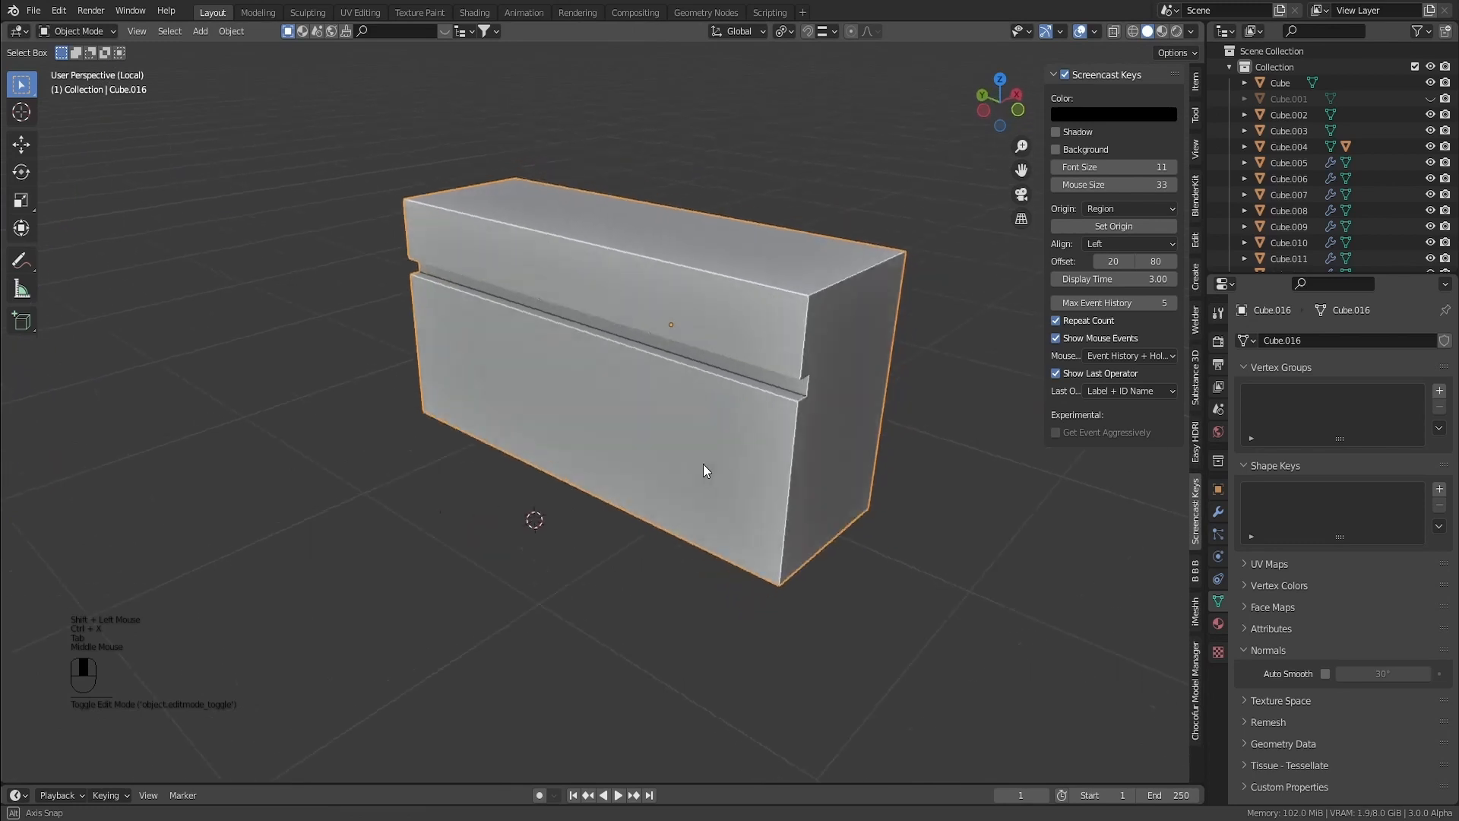
click(1218, 511)
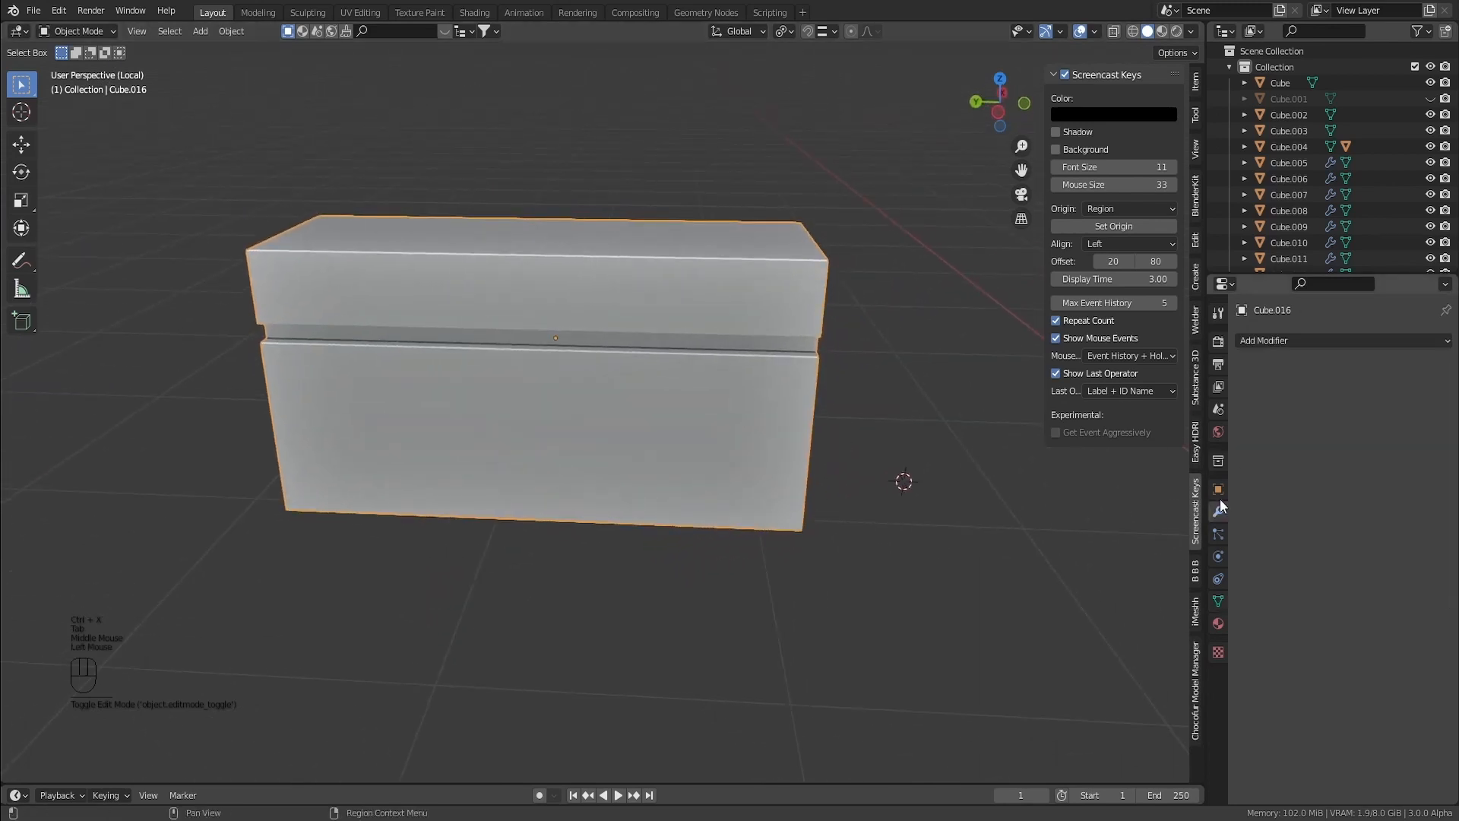
click(1286, 341)
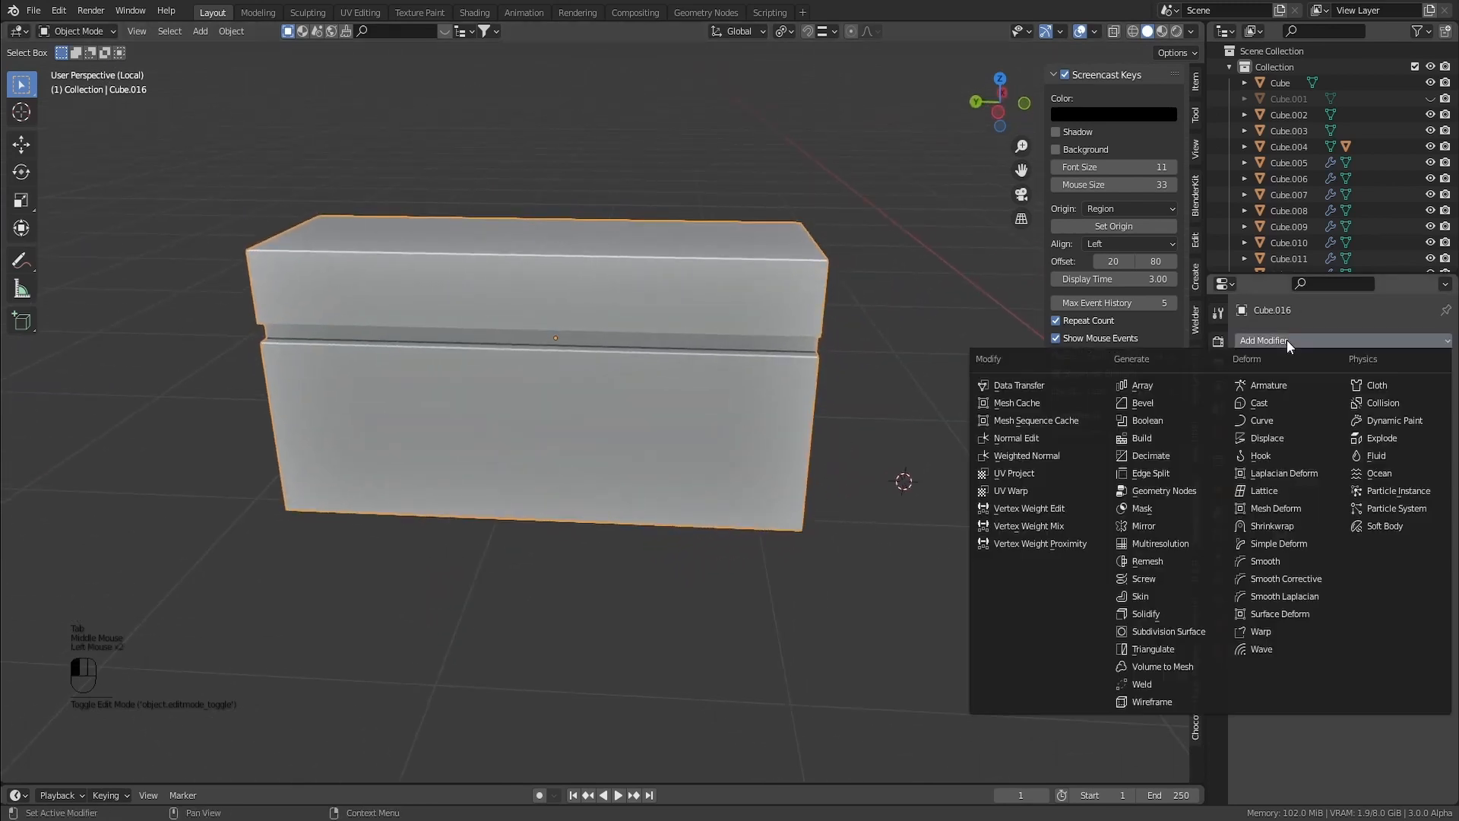
click(1201, 402)
click(1340, 428)
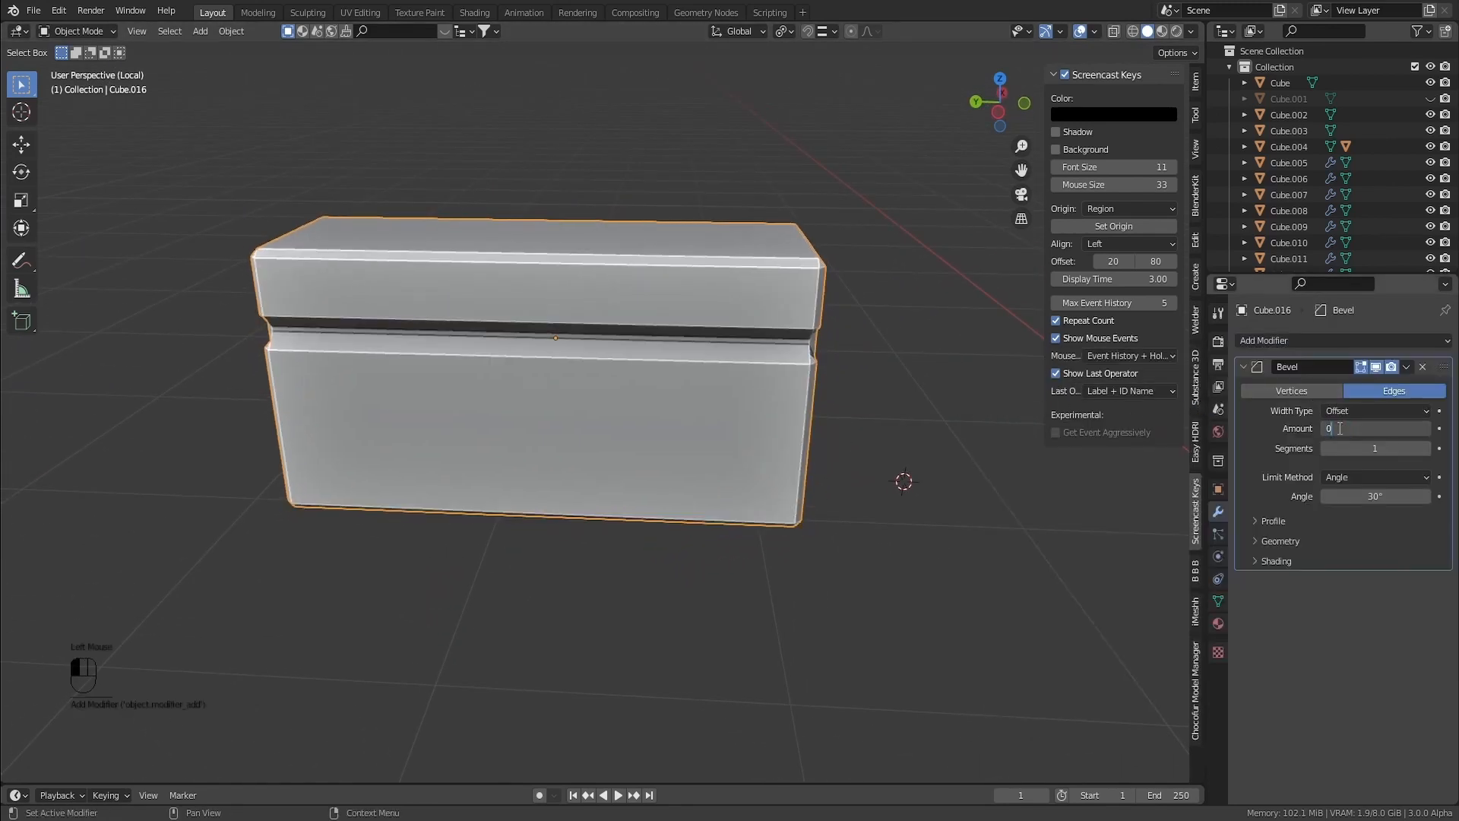
text(0.002)
double_click(1364, 449)
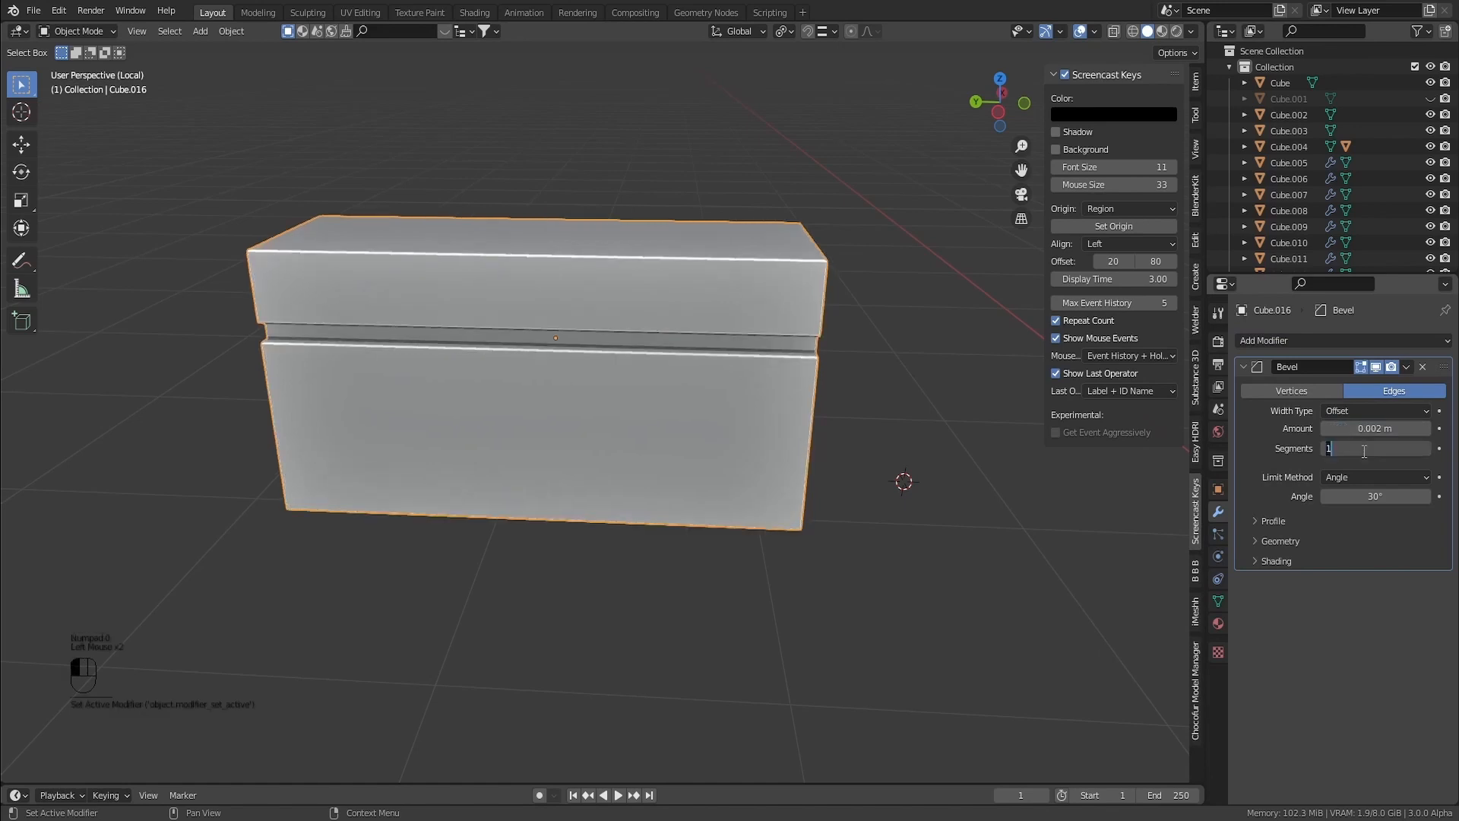
text(3)
key(Return)
Set the Bevel modifier's outer miter to Patch and enable Harden Normals
click(1275, 522)
click(1276, 522)
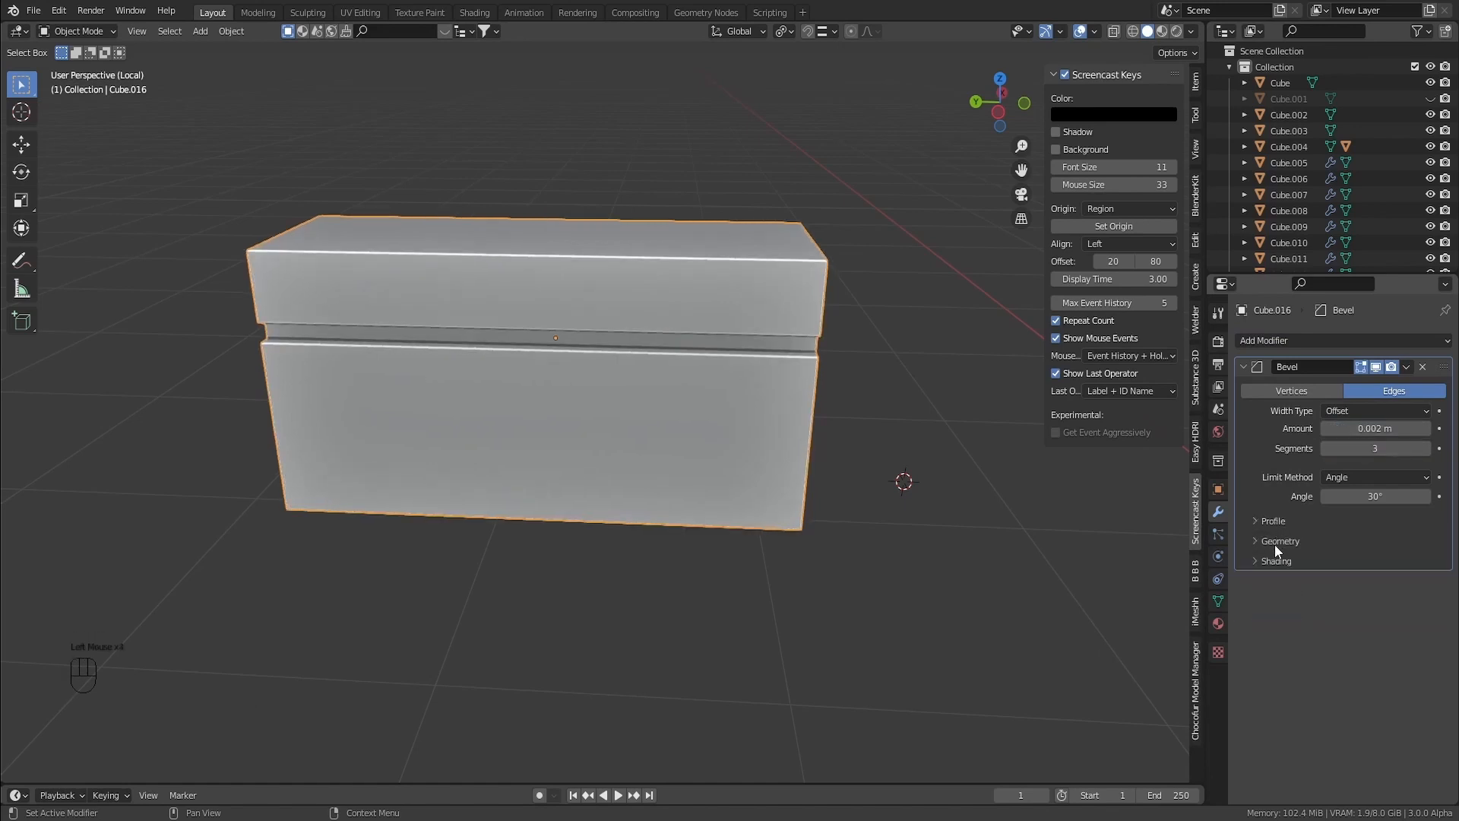
click(1277, 541)
click(1342, 565)
click(1337, 601)
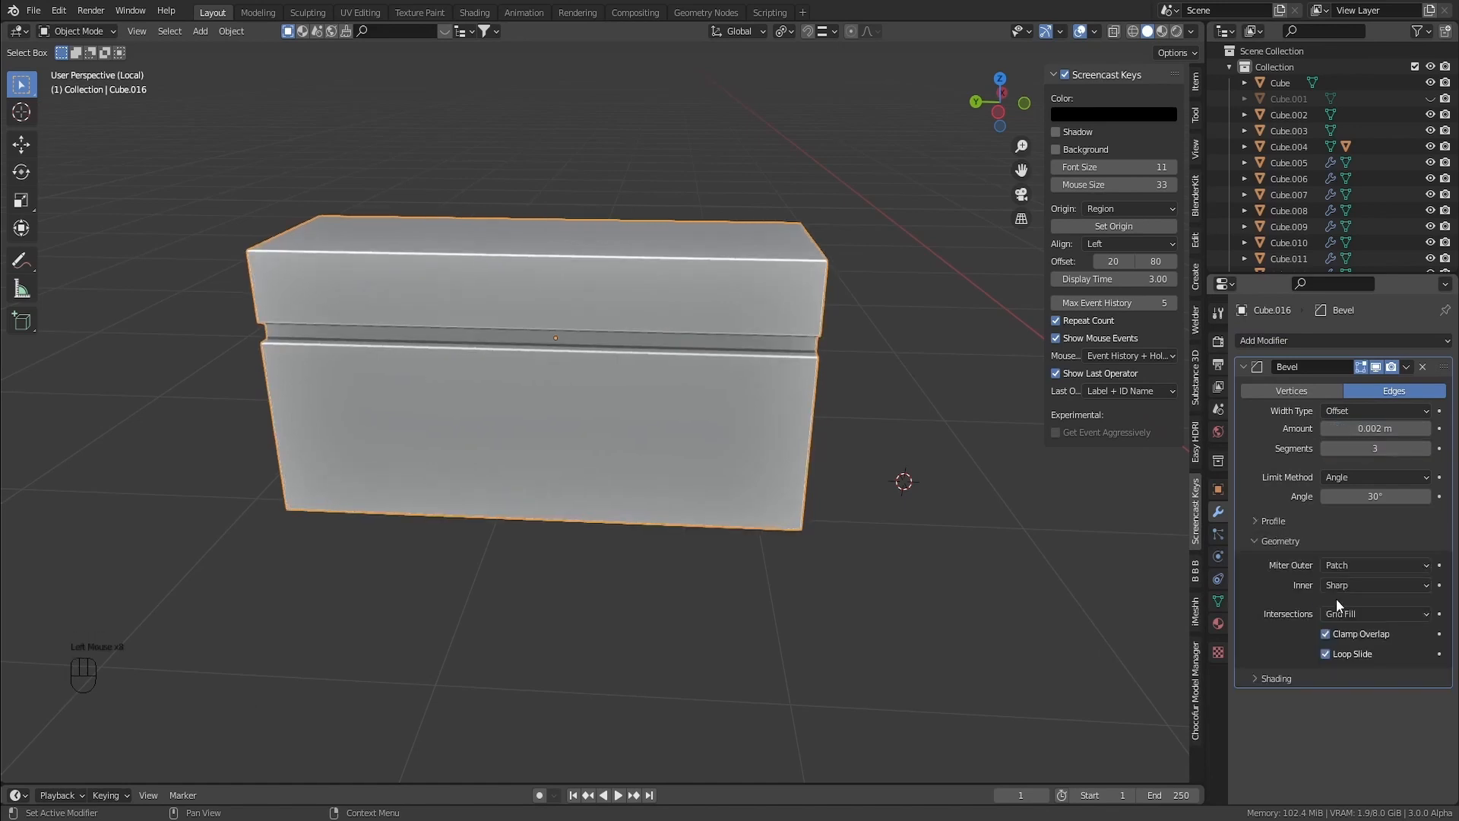
click(1314, 678)
click(1332, 701)
Shade the vanity block smooth and enable Auto Smooth for it
scroll(567, 386, up, 2)
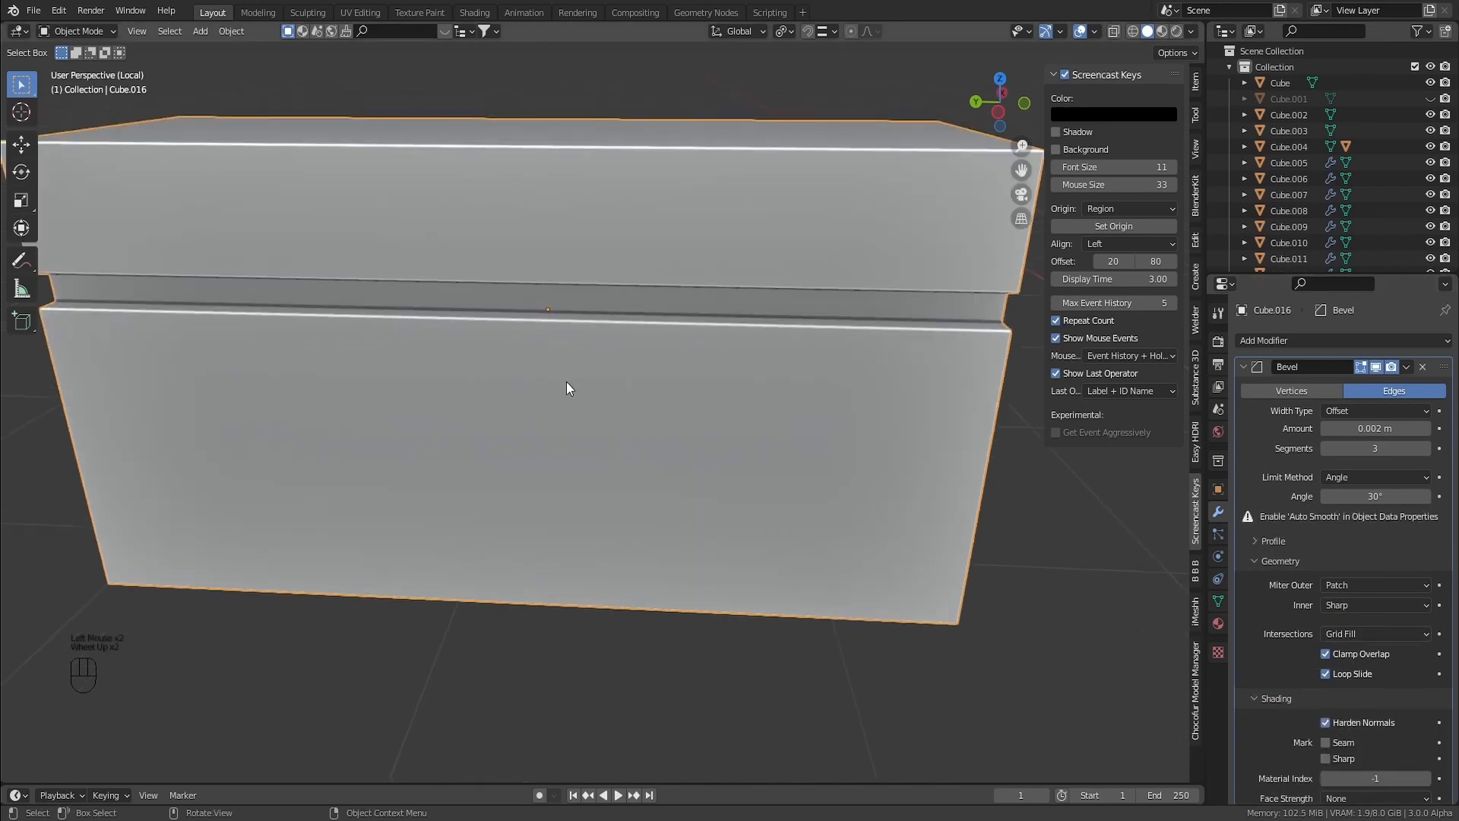
key(z)
click(474, 313)
key(q)
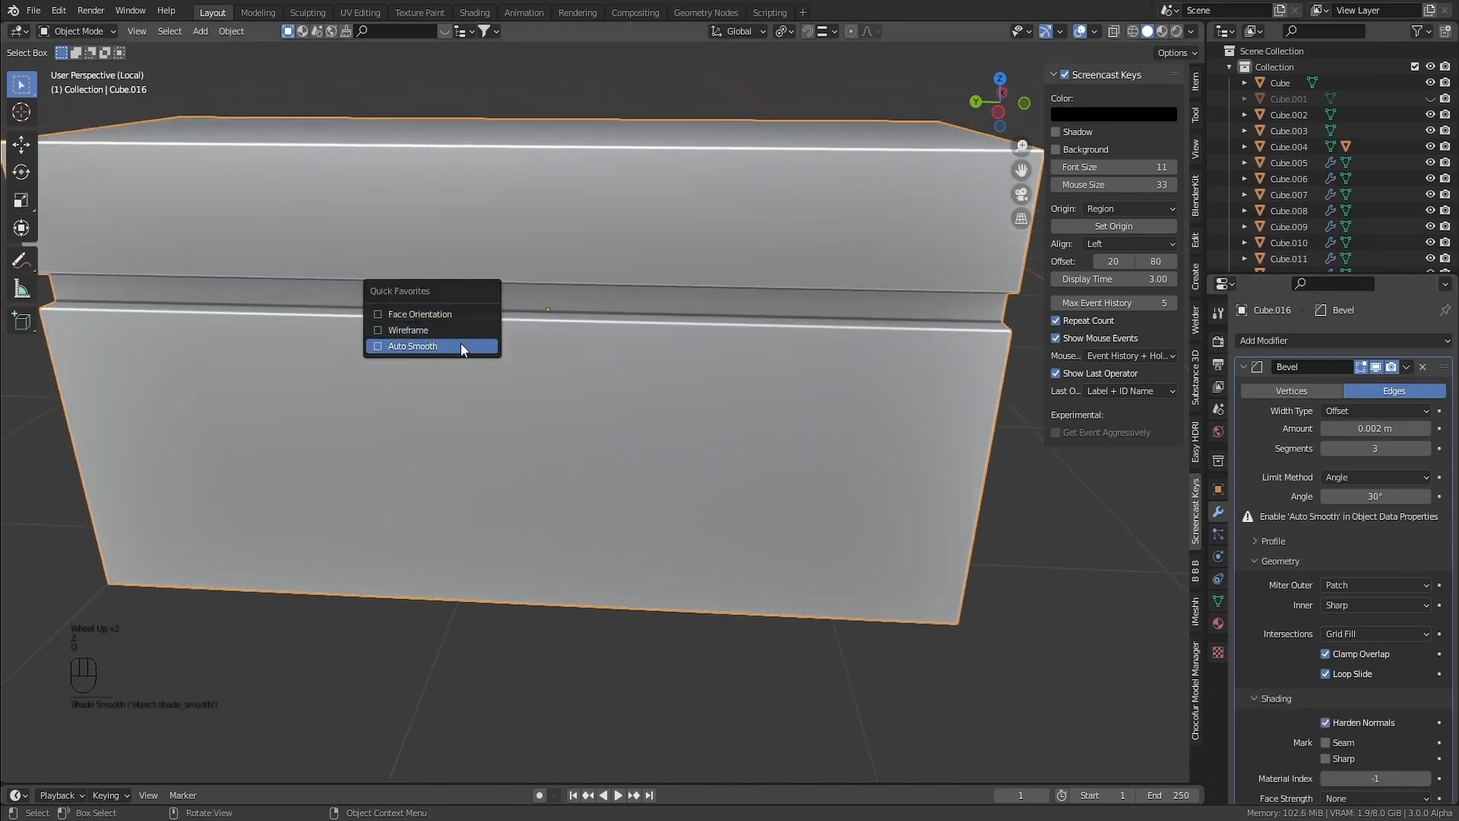
click(460, 345)
Leave local view and frame the vanity block from the top within the whole bathroom
scroll(472, 350, down, 2)
shift+middle_drag(440, 355, 495, 405)
shift+scroll(545, 350, up, 1)
key(KP_7)
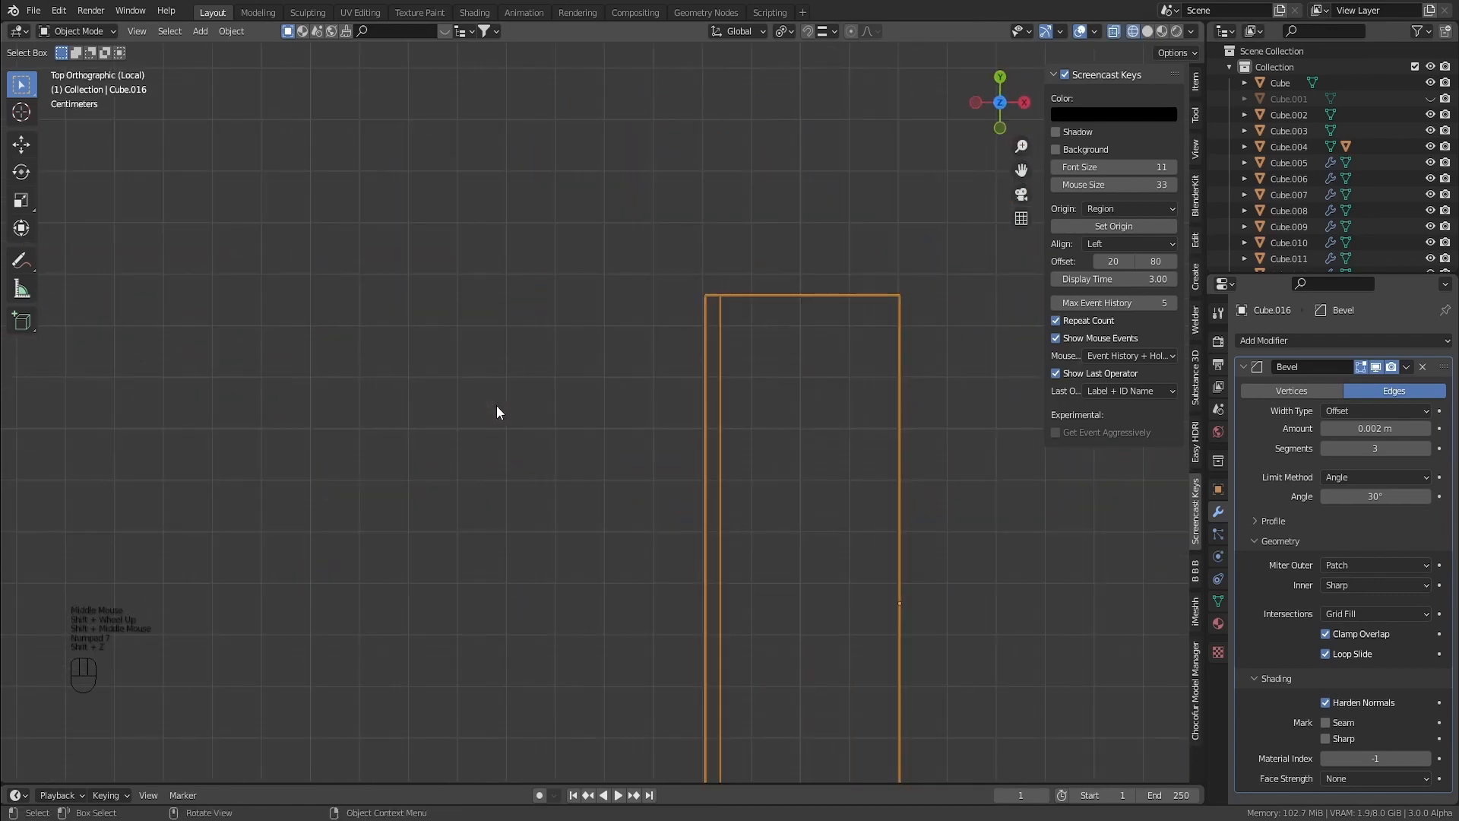
key(shift+z)
key(KP_Divide)
key(shift+z)
scroll(495, 405, down, 9)
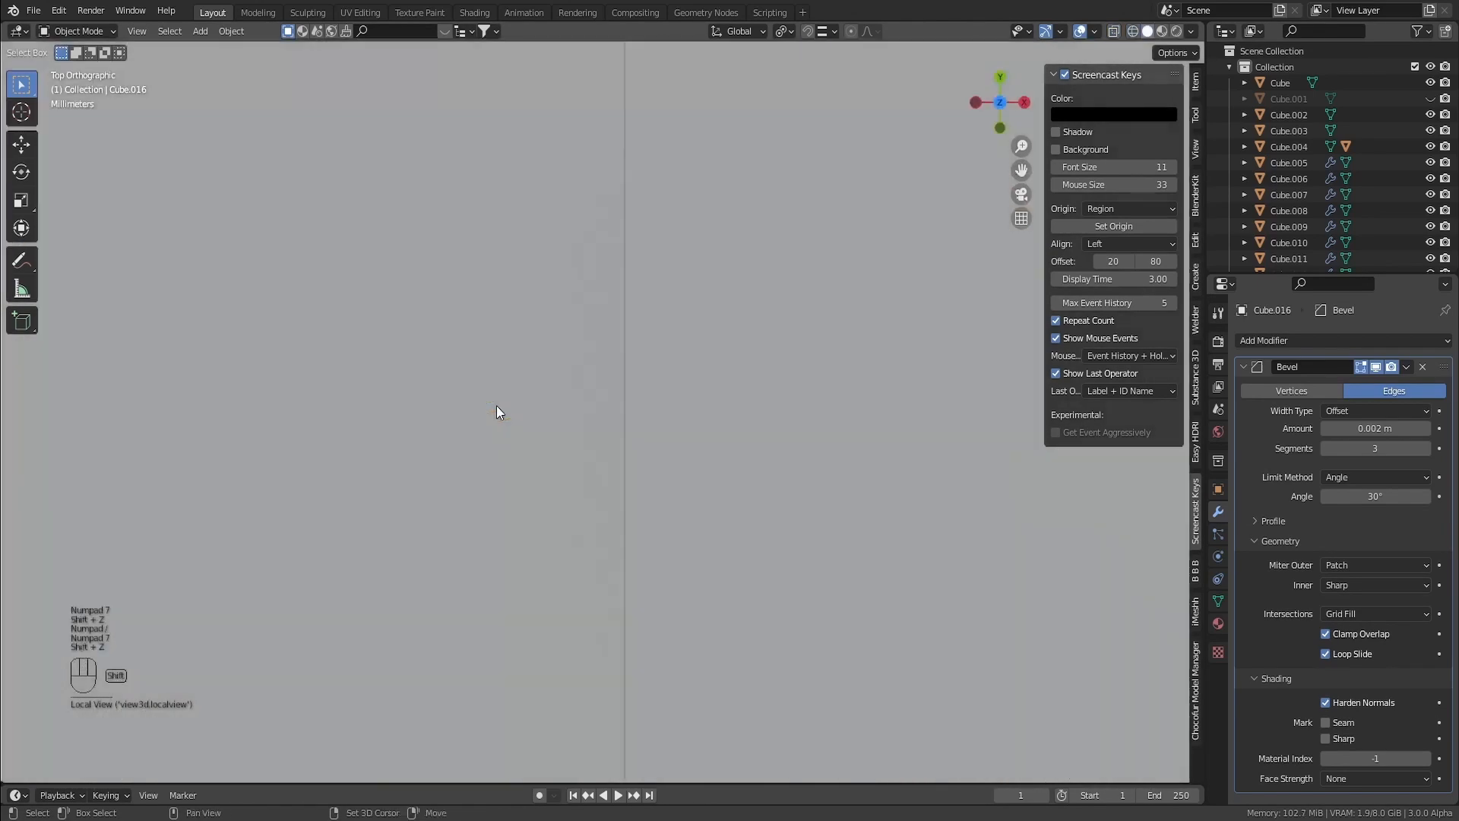
shift+middle_drag(496, 404, 602, 415)
scroll(652, 381, up, 2)
shift+scroll(652, 381, up, 1)
shift+middle_drag(677, 358, 640, 408)
scroll(640, 408, up, 2)
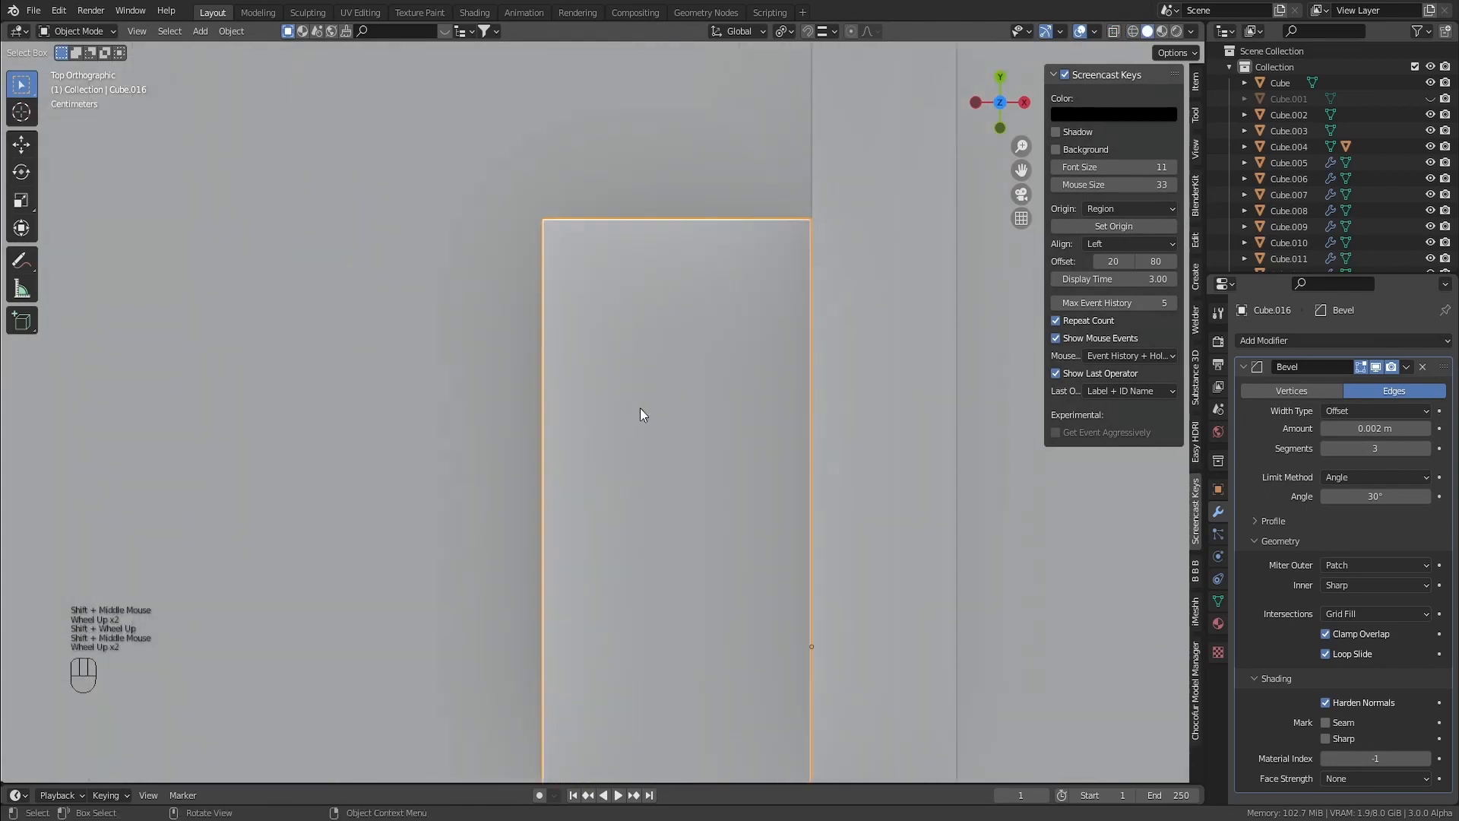
Add two evenly spaced loop cuts running lengthwise along the vanity block and show them over the plan in wireframe
key(shift+z)
key(Tab)
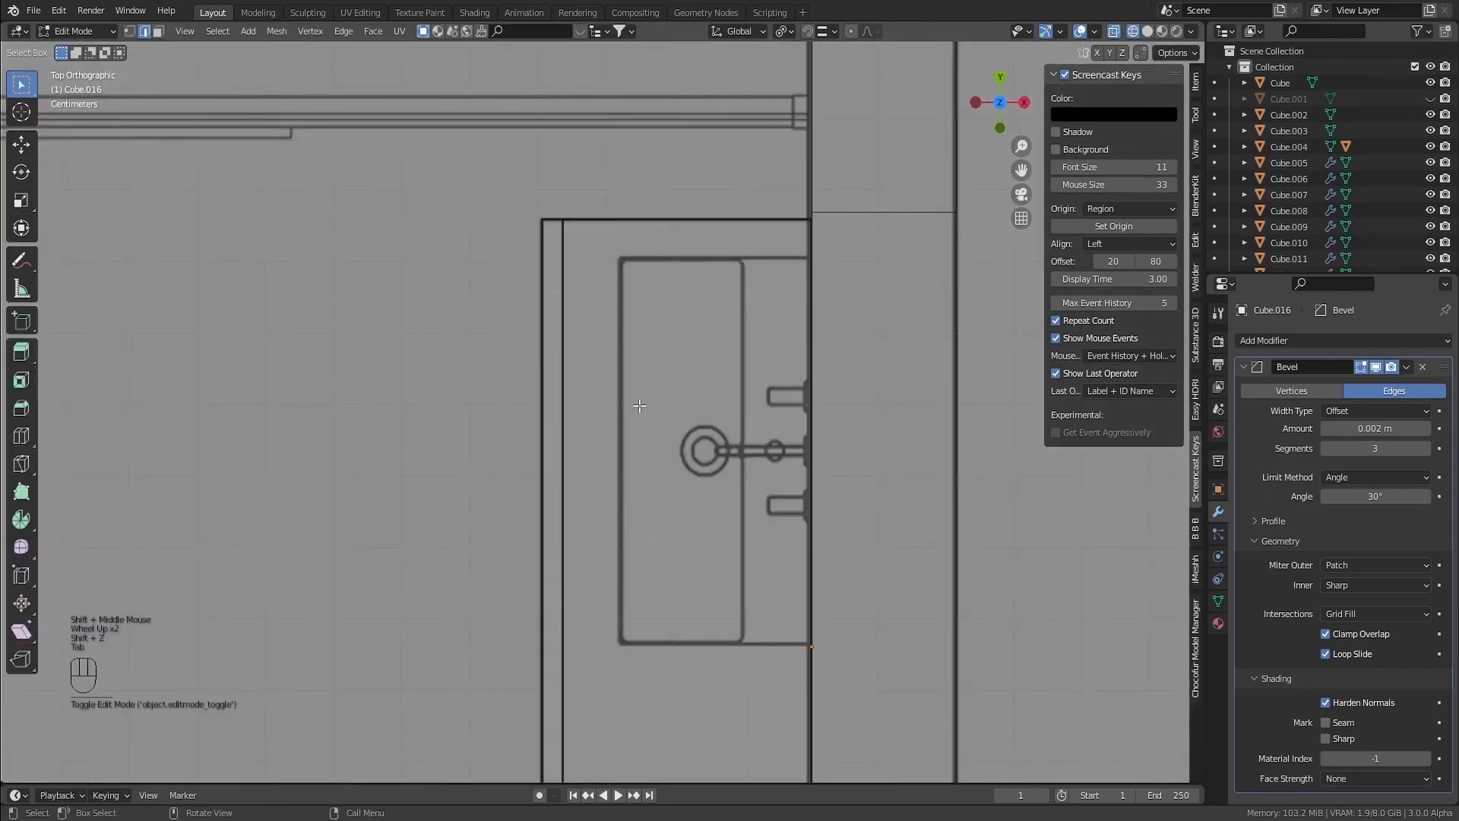
key(shift+z)
key(ctrl+r)
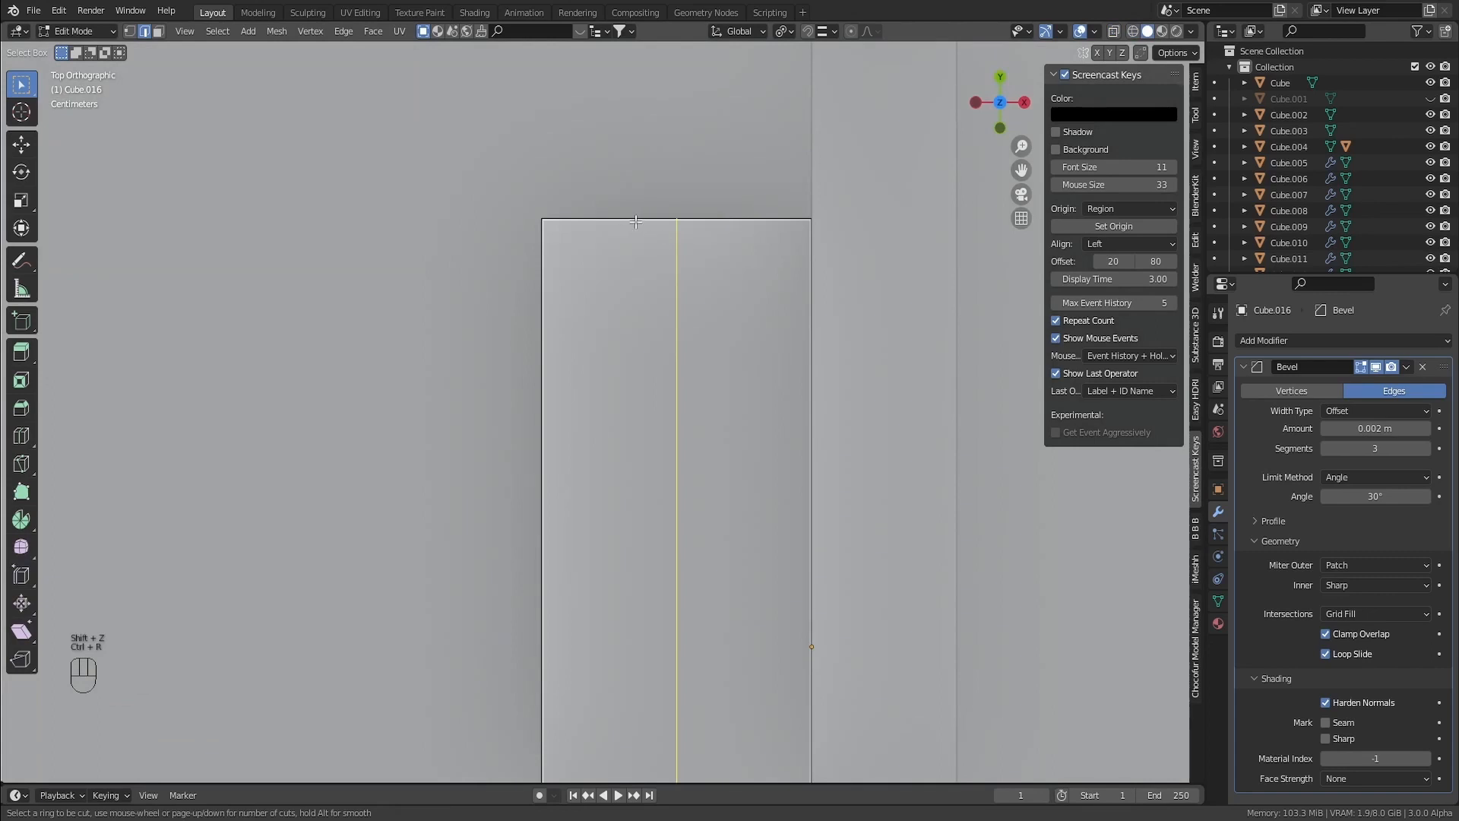
scroll(636, 222, up, 1)
click(636, 221)
right_click(636, 222)
key(shift+z)
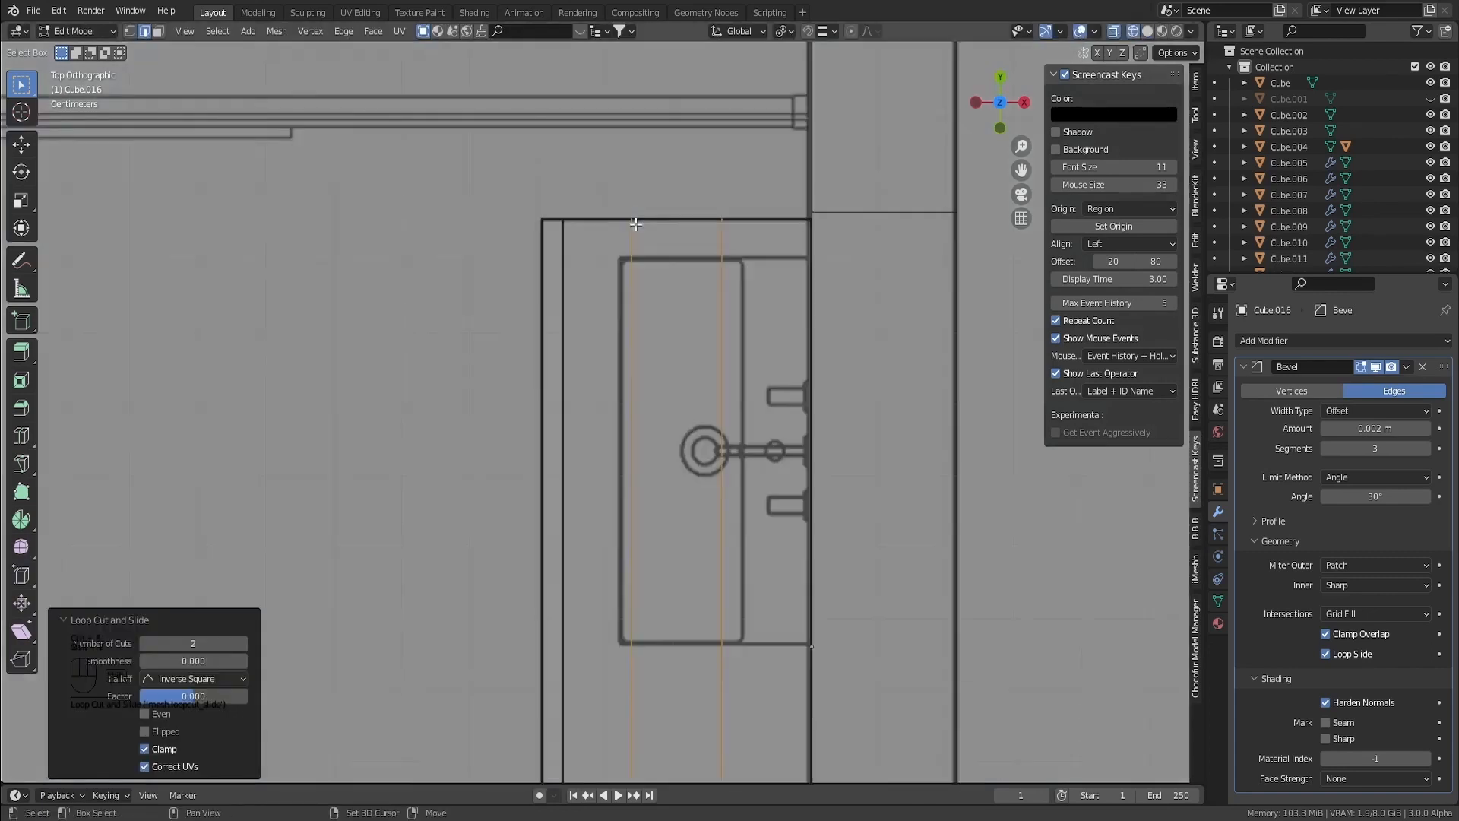
key(s)
key(x)
key(y)
right_click(816, 296)
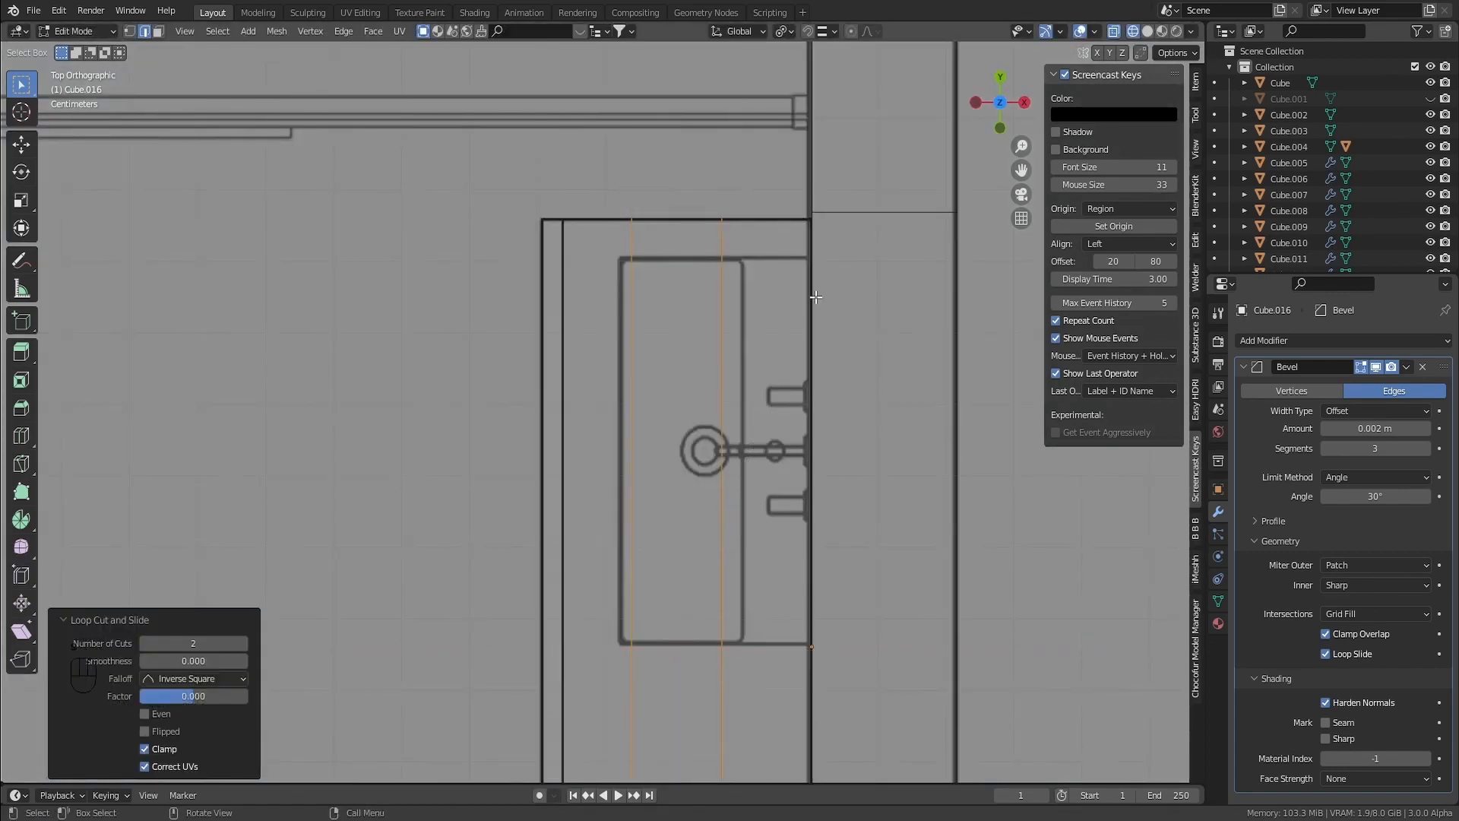
Slide the lengthwise loops onto the two long edges of the washbasin drawn in the plan
alt+click(721, 348)
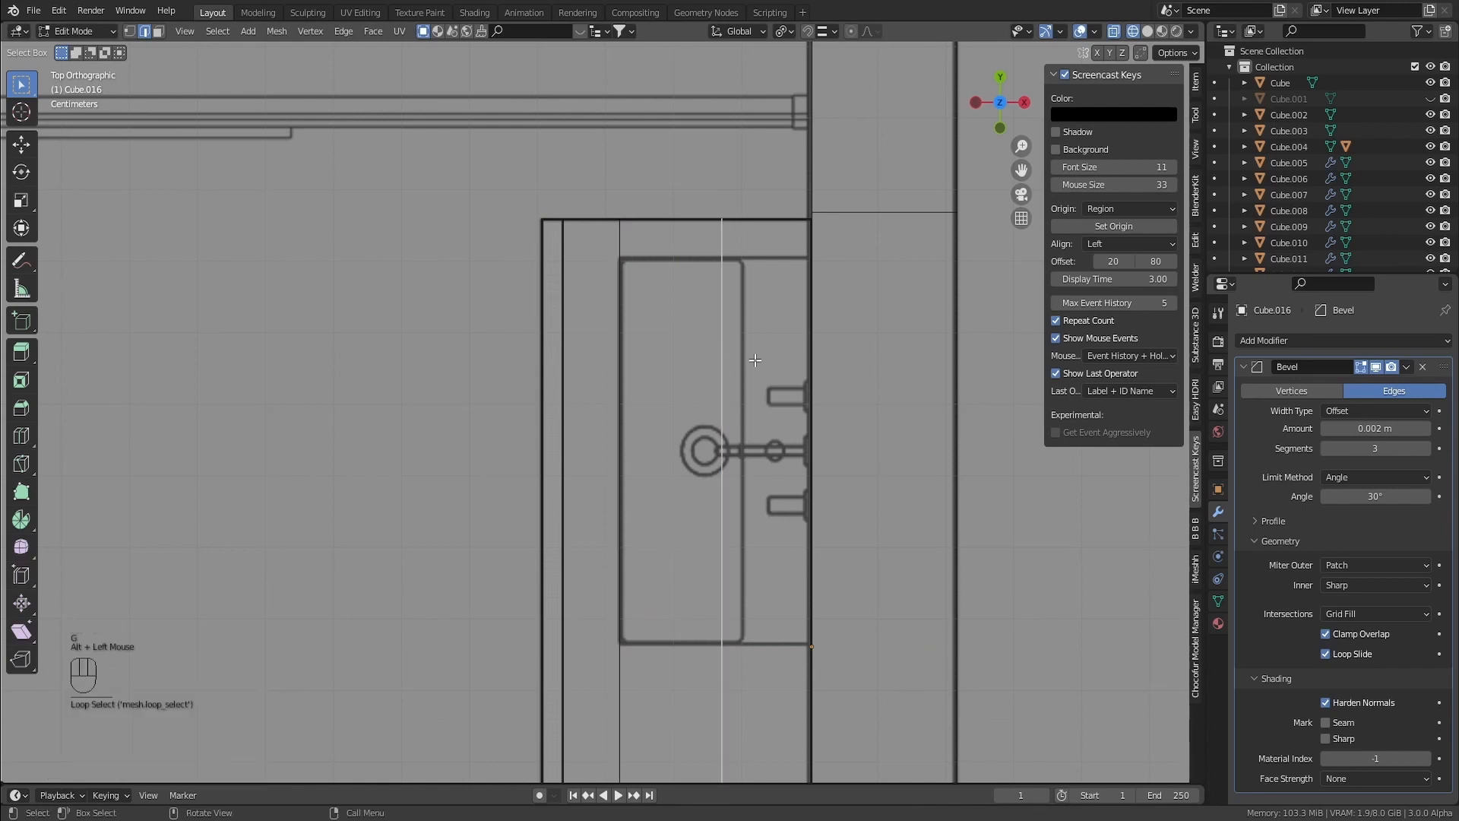
key(g)
key(g)
click(793, 365)
Add two crosswise loop cuts aligned with the two short edges of the washbasin drawn in the plan
key(ctrl+r)
click(707, 494)
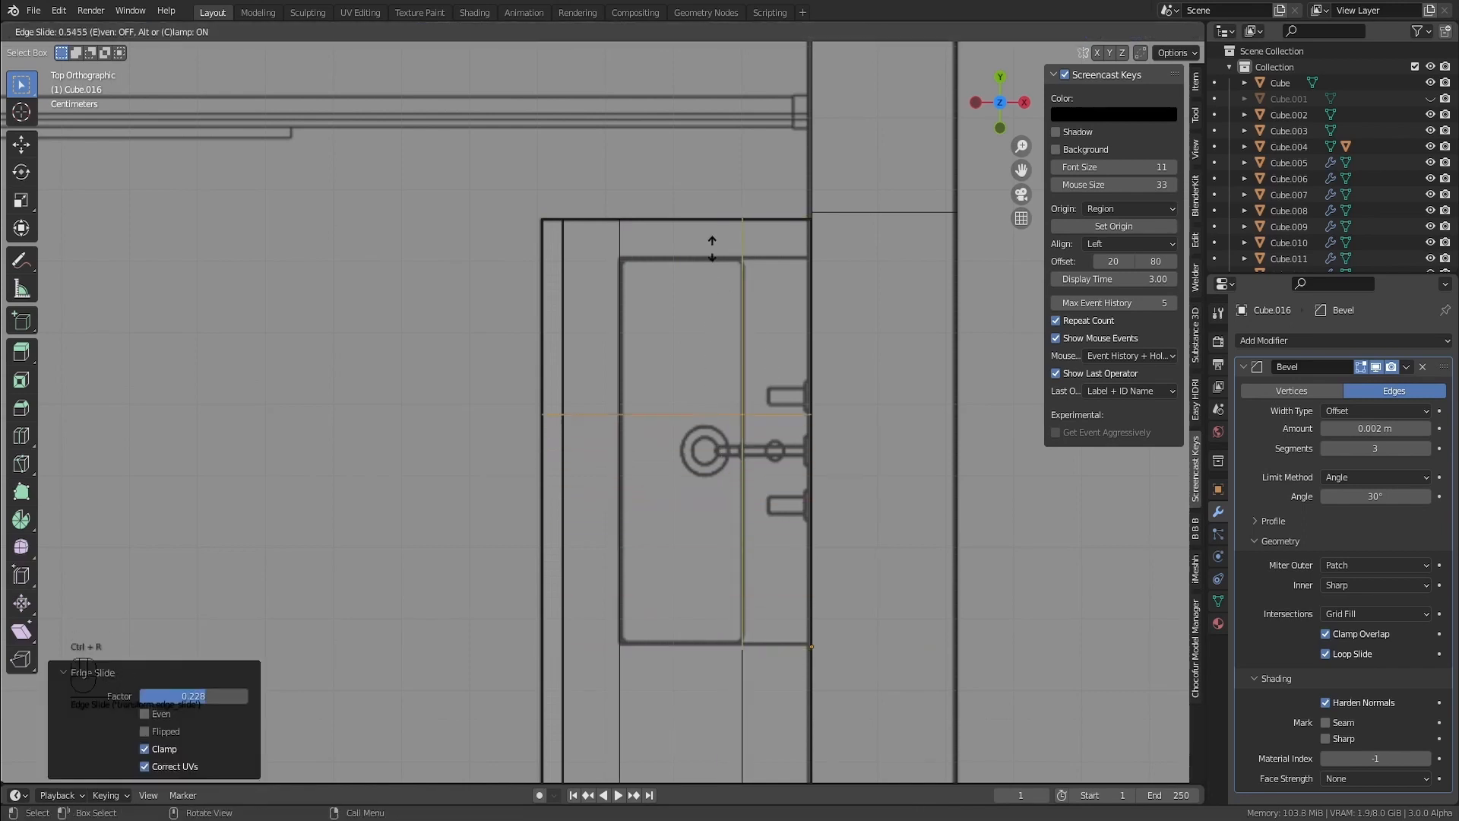
click(715, 98)
key(ctrl+r)
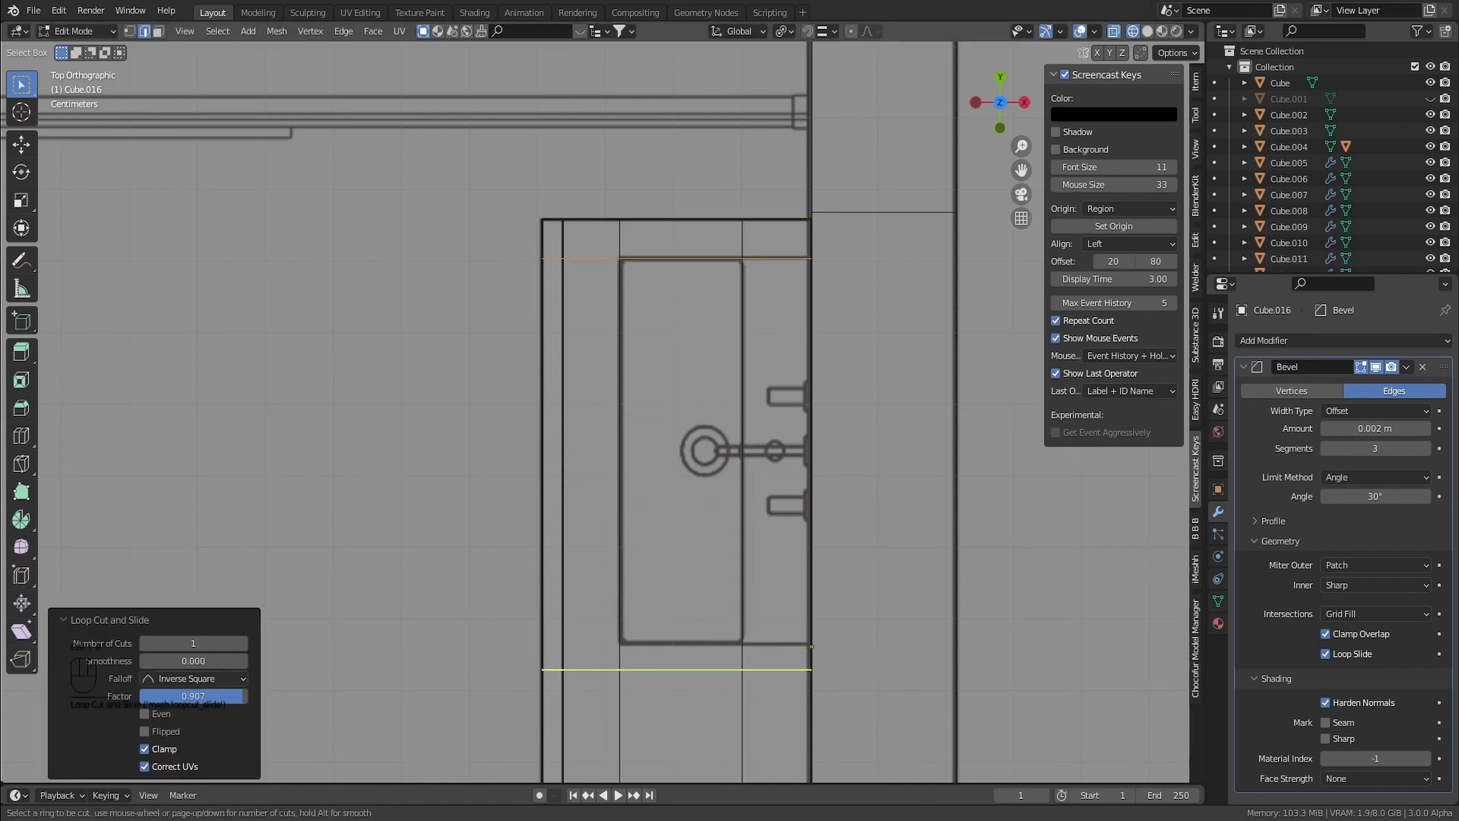
click(669, 696)
click(700, 675)
Sink the enclosed basin face into the vanity top with Extrude Manifold and leave mesh editing
key(shift+z)
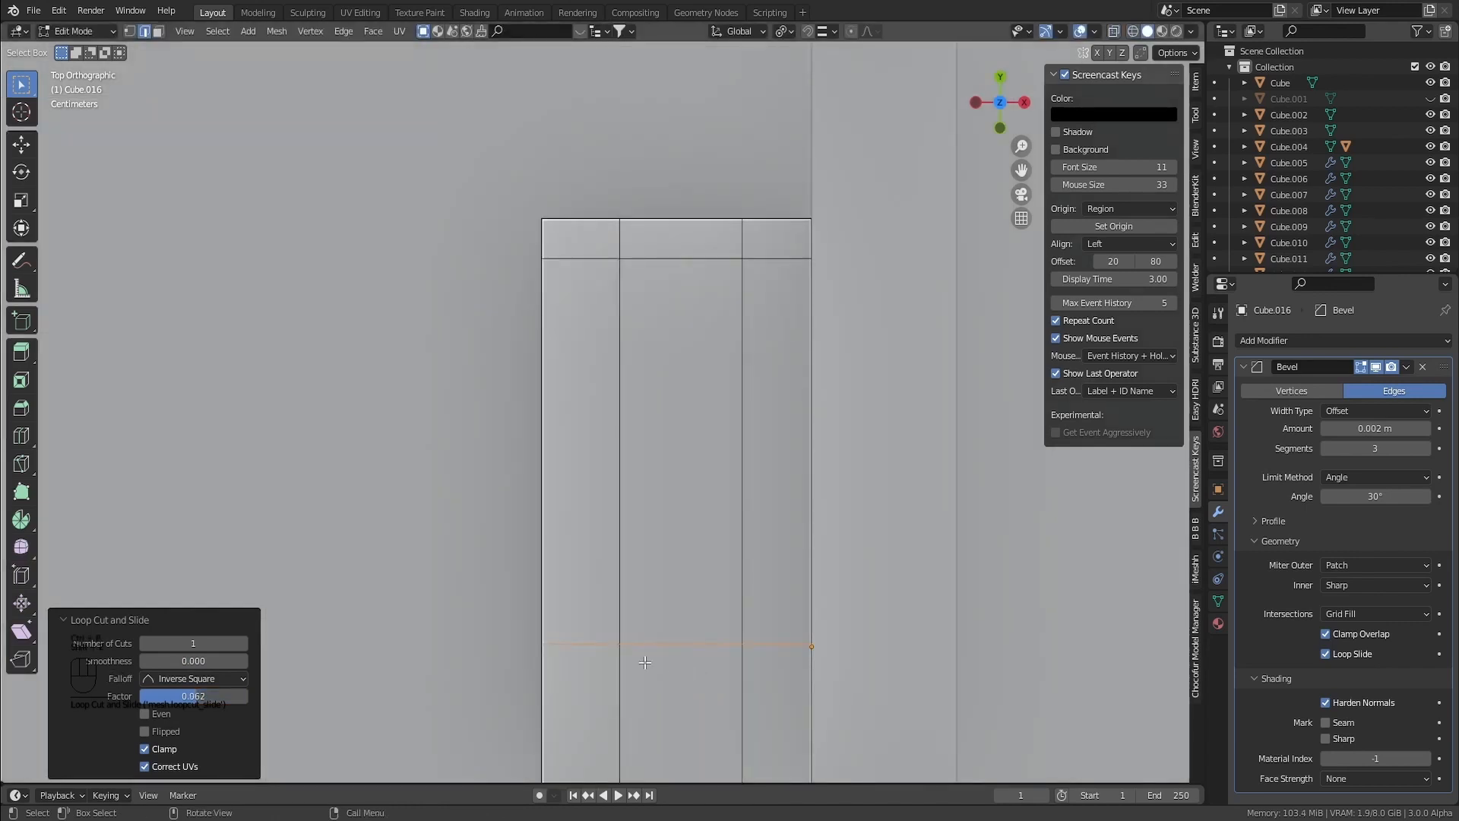
middle_drag(700, 675, 640, 544)
key(3)
click(640, 544)
key(alt+e)
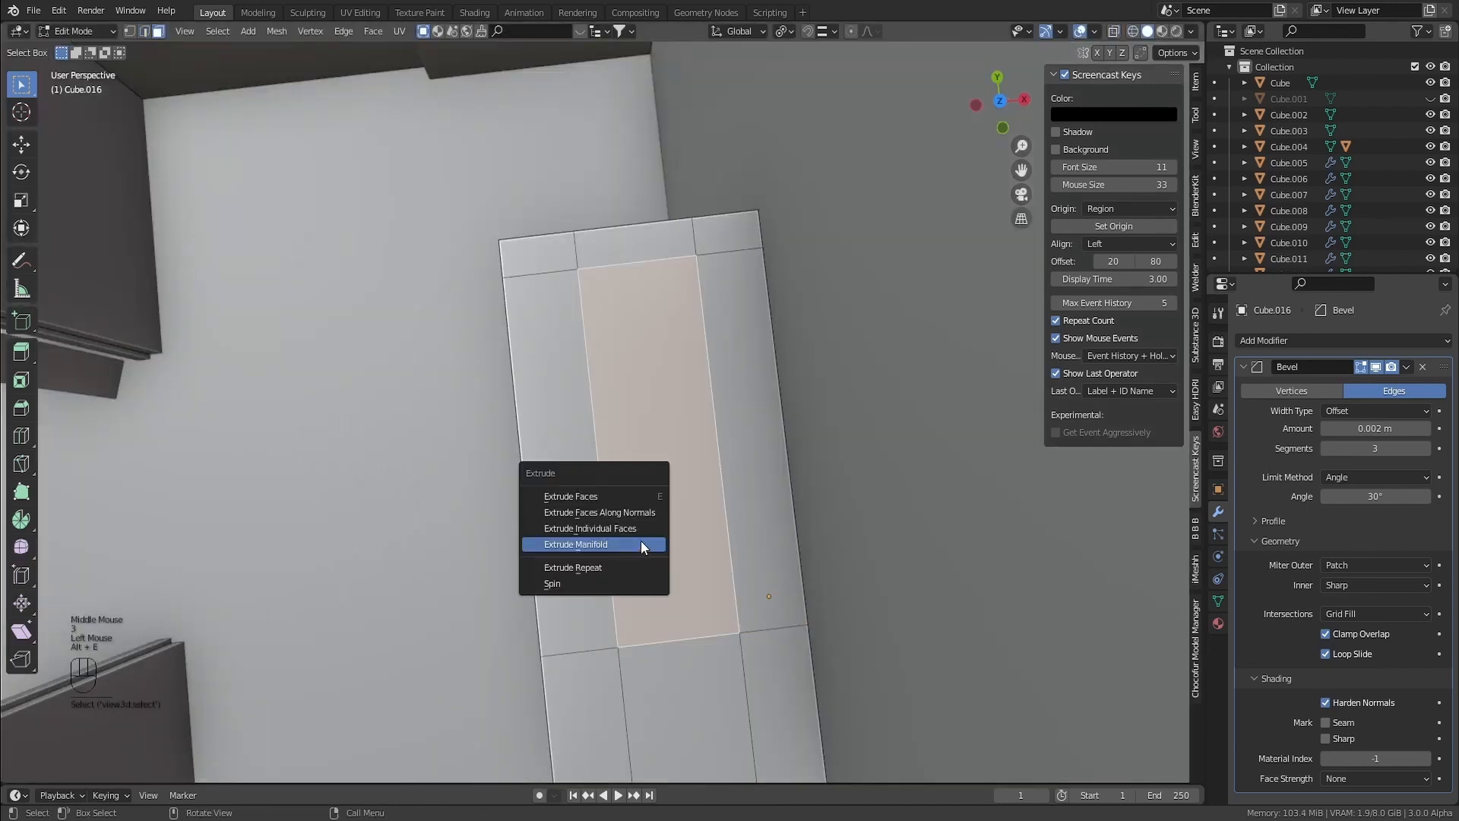
click(640, 540)
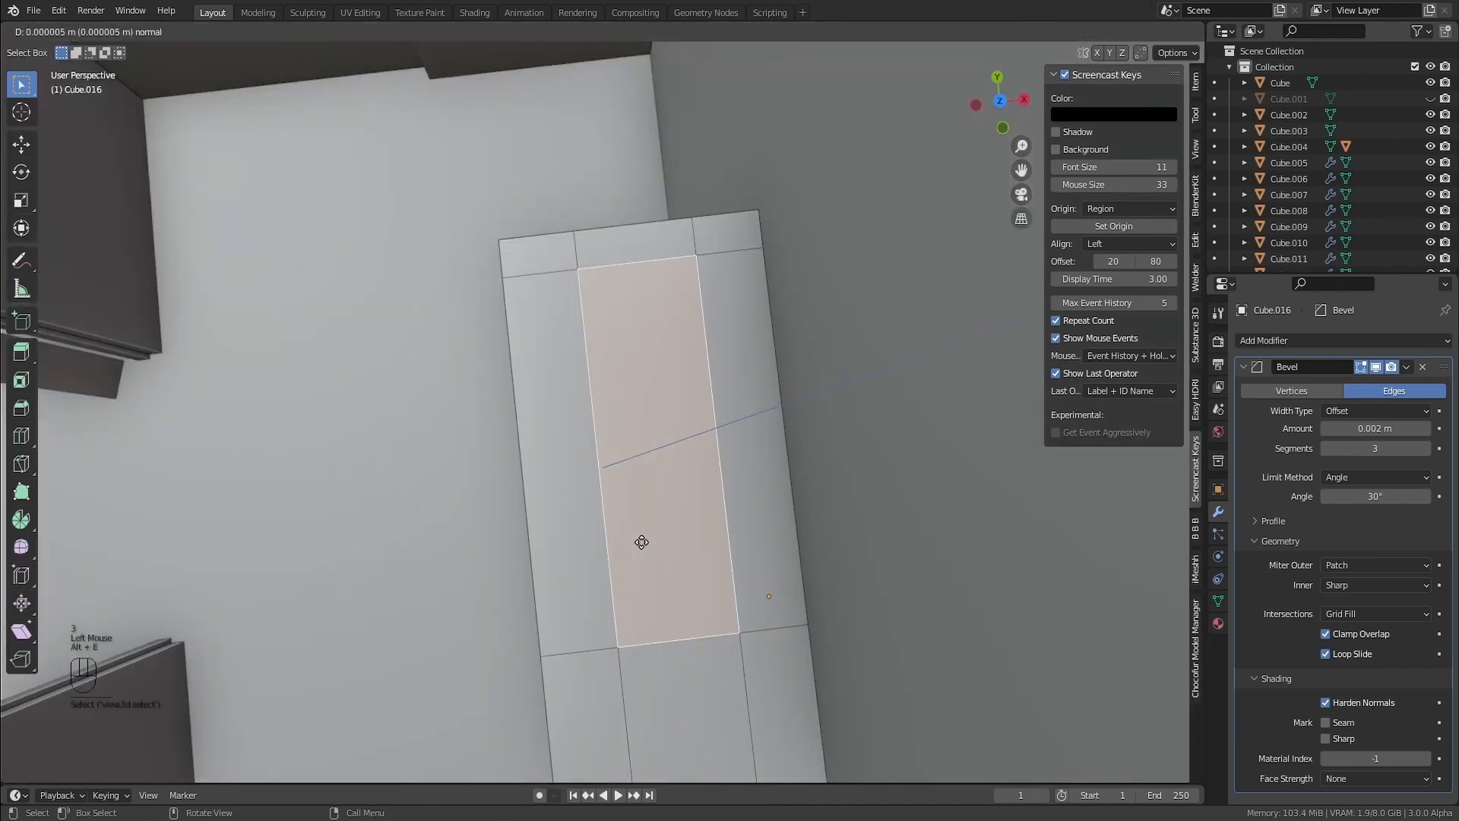
click(650, 437)
middle_drag(650, 437, 737, 424)
key(Tab)
Compare the basin recess with and without the Bevel modifier in the viewport, leave it displayed and collapse its settings
scroll(760, 423, up, 3)
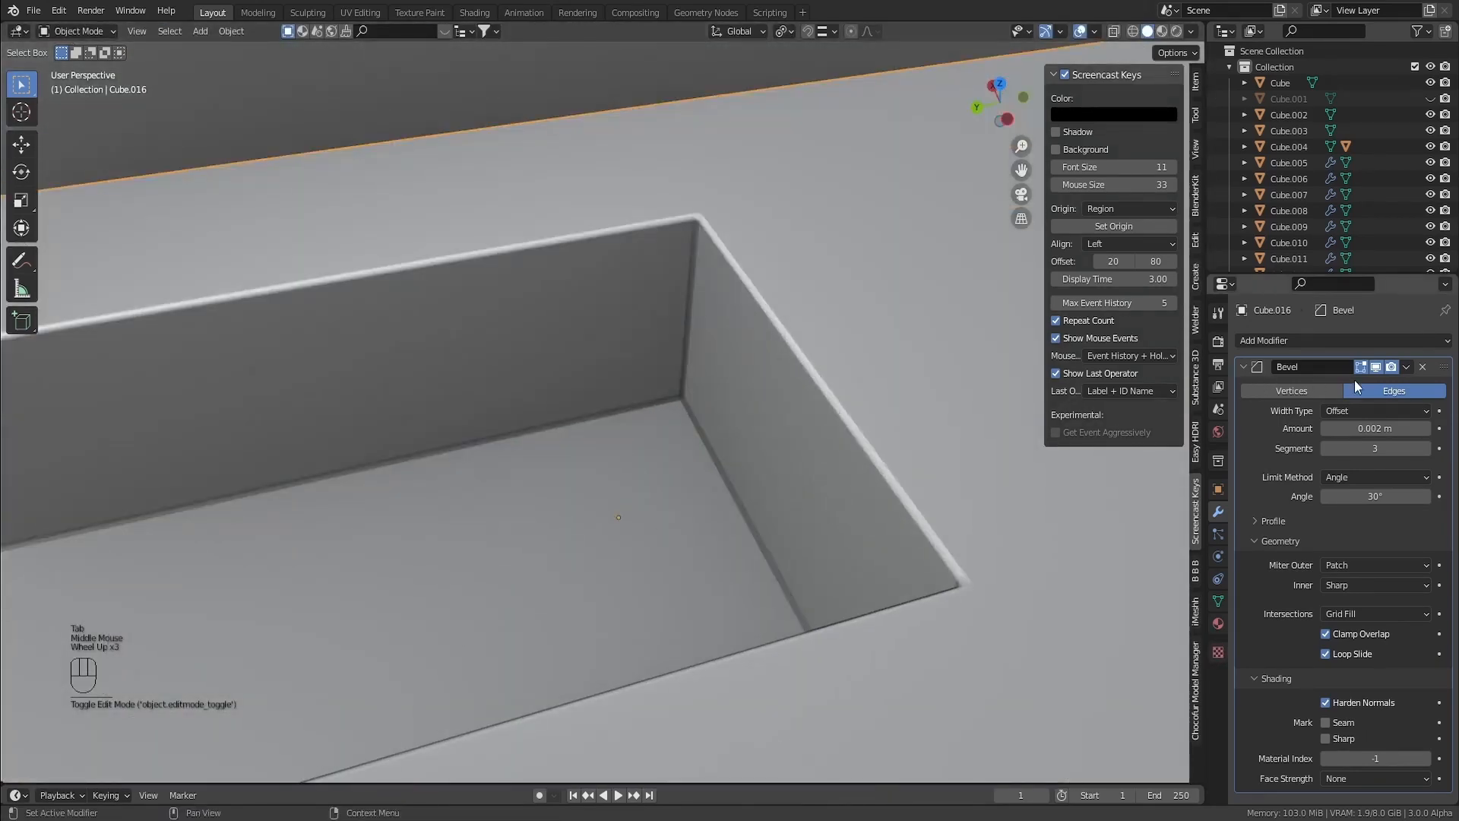
click(1377, 368)
click(1377, 368)
click(1377, 369)
click(1377, 368)
click(1377, 369)
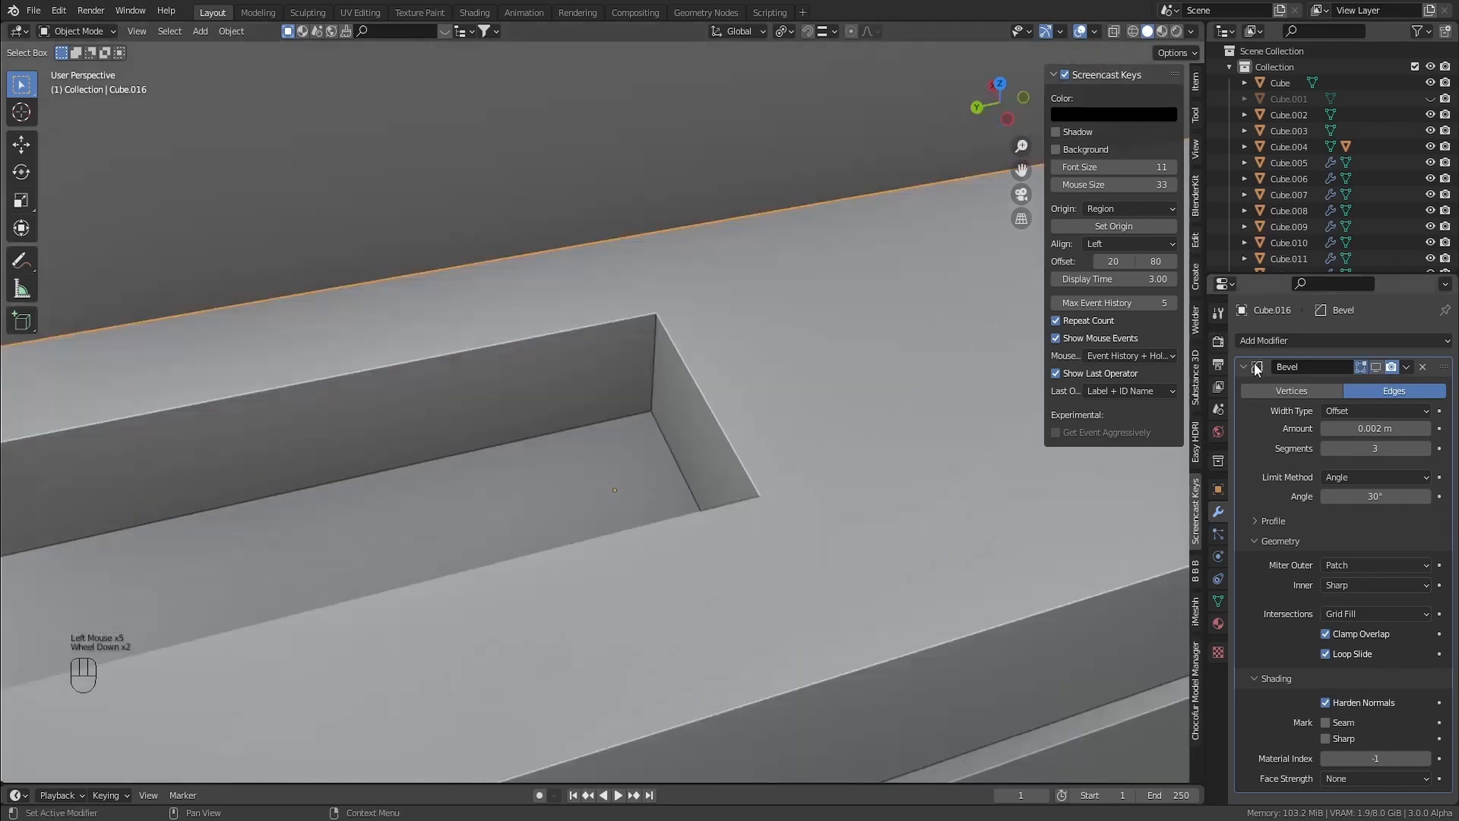
scroll(1140, 369, down, 2)
click(1377, 369)
click(1245, 370)
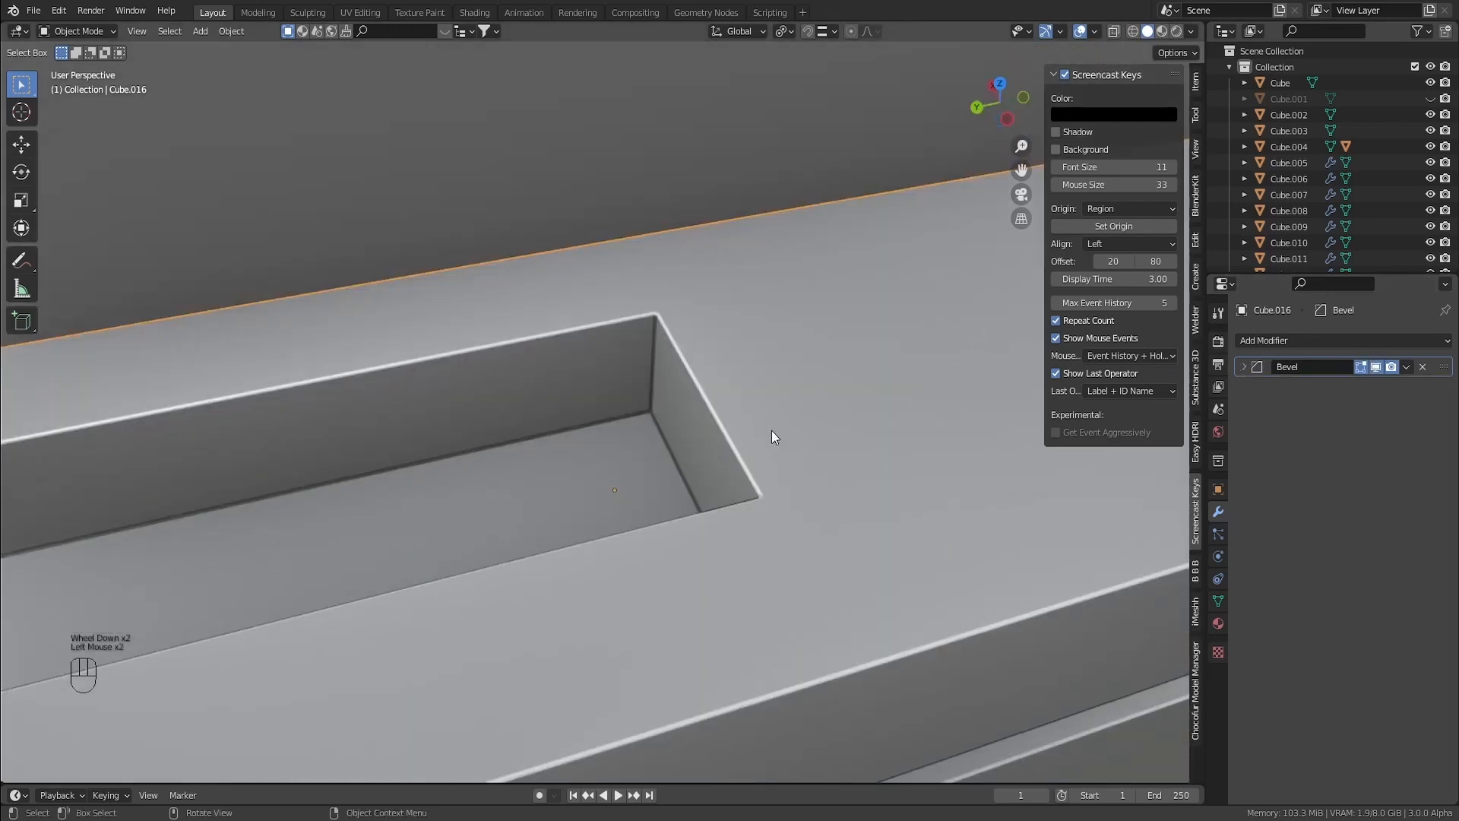
Examine the vanity in the room and the bathroom reference images for the wall area above the washbasin
middle_drag(976, 502, 559, 484)
key(Tab)
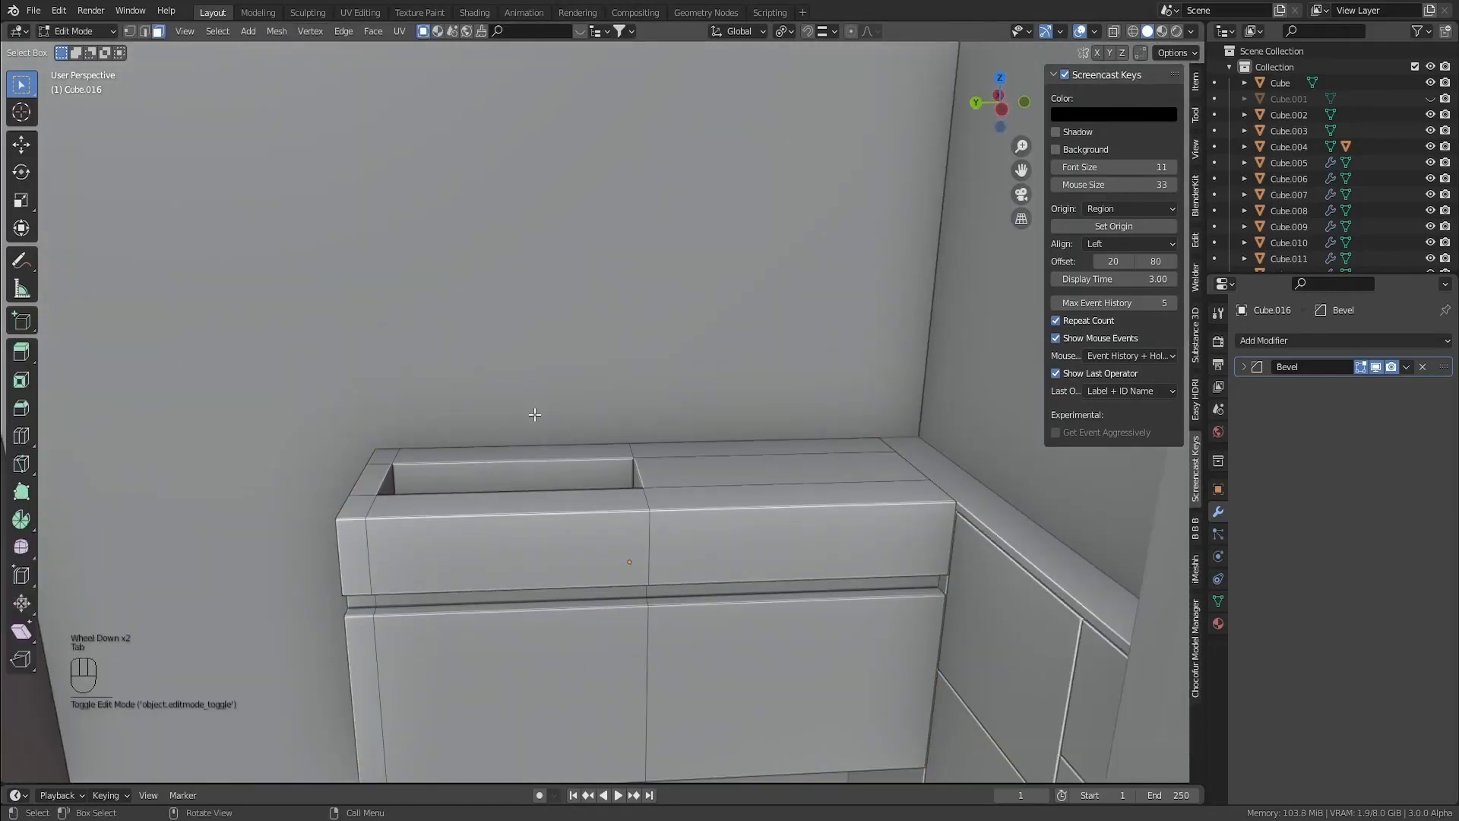
key(Tab)
click(569, 412)
key(Tab)
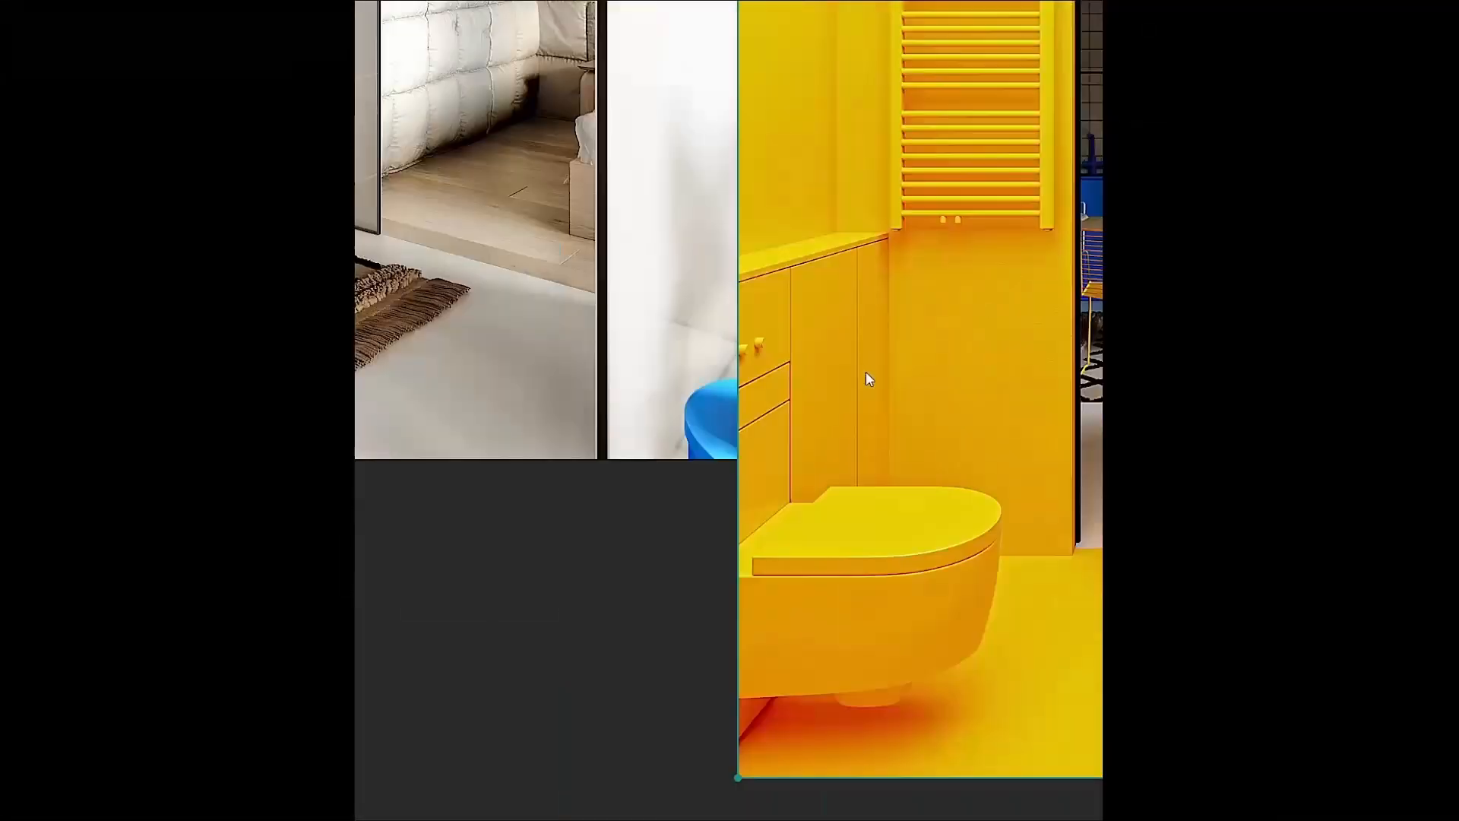
scroll(866, 377, down, 5)
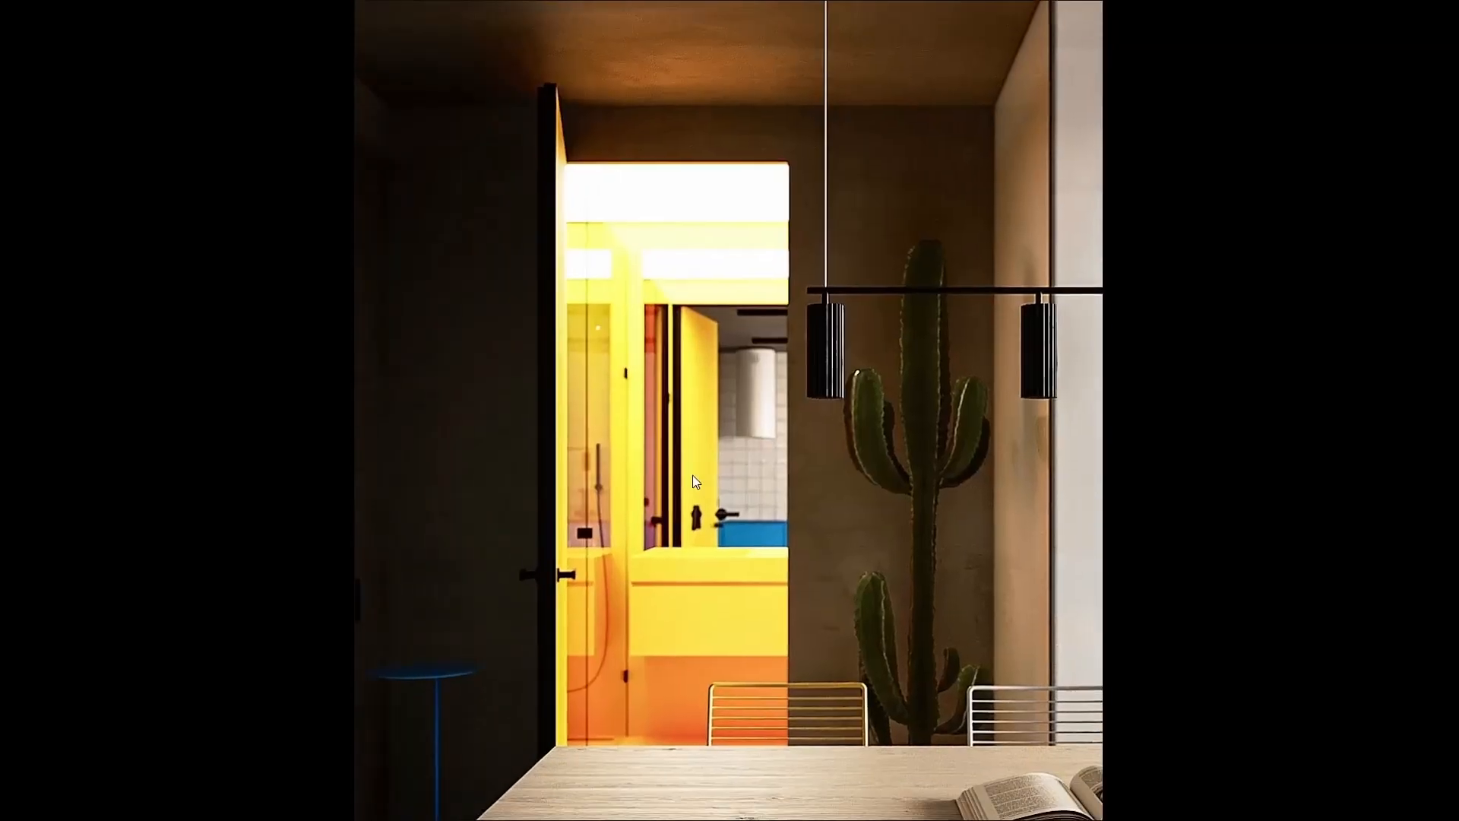
scroll(703, 445, up, 5)
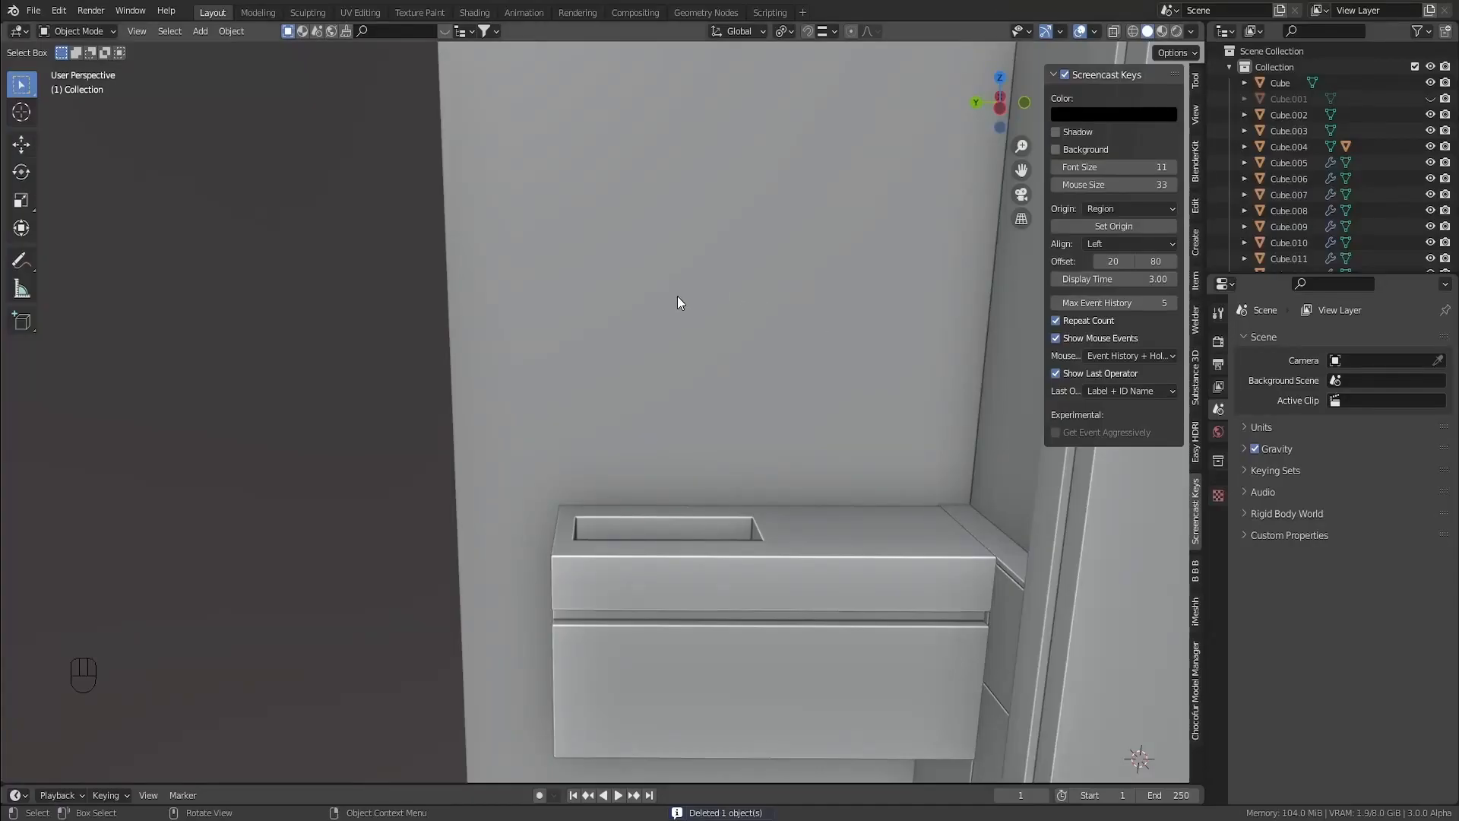
Duplicate the room's wall face above the vanity in place and separate the copy into its own object
middle_drag(677, 295, 681, 380)
click(682, 384)
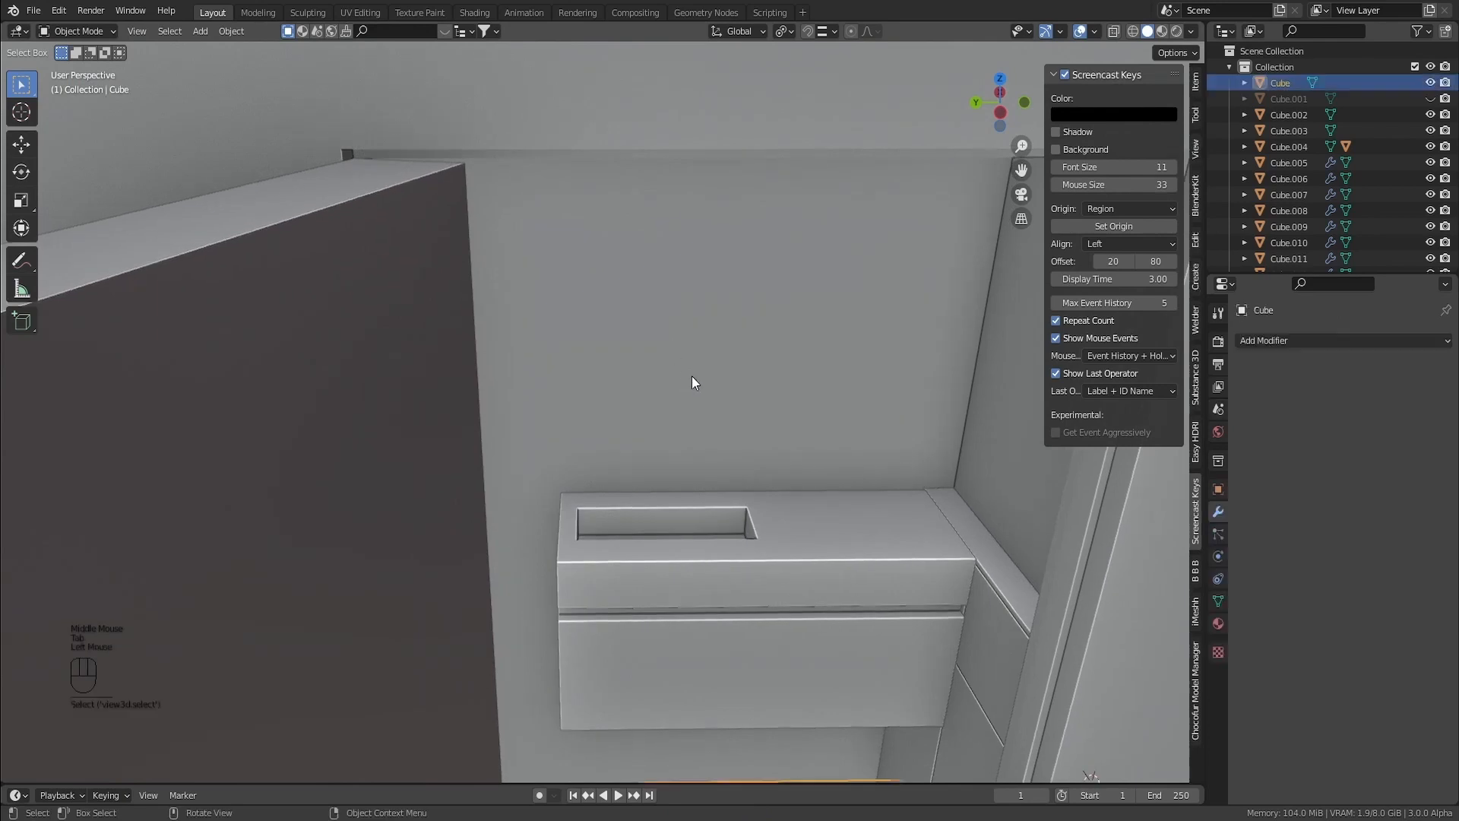
key(Tab)
click(685, 386)
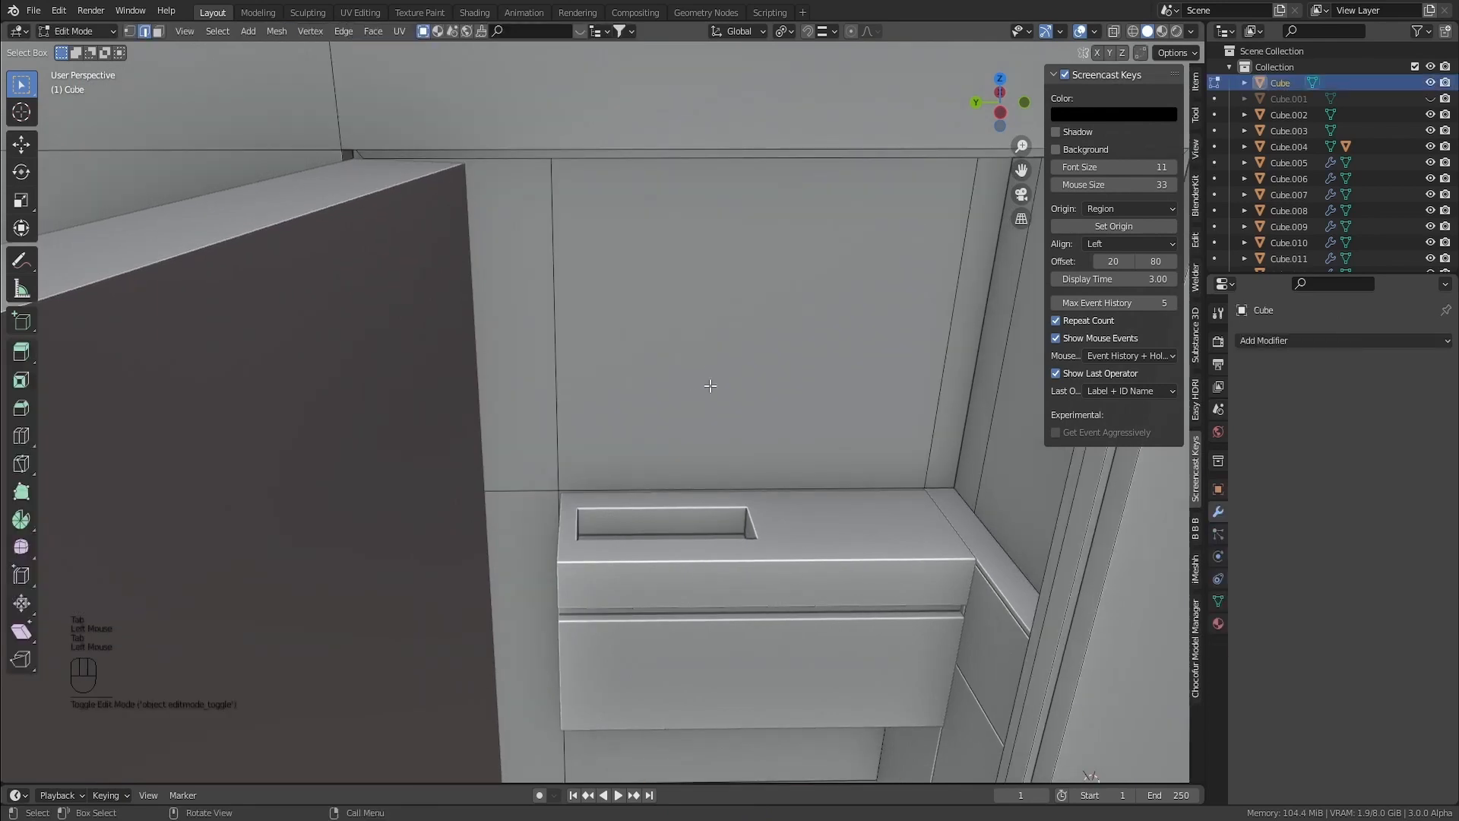
key(3)
click(710, 385)
middle_drag(710, 386, 748, 366)
key(shift+d)
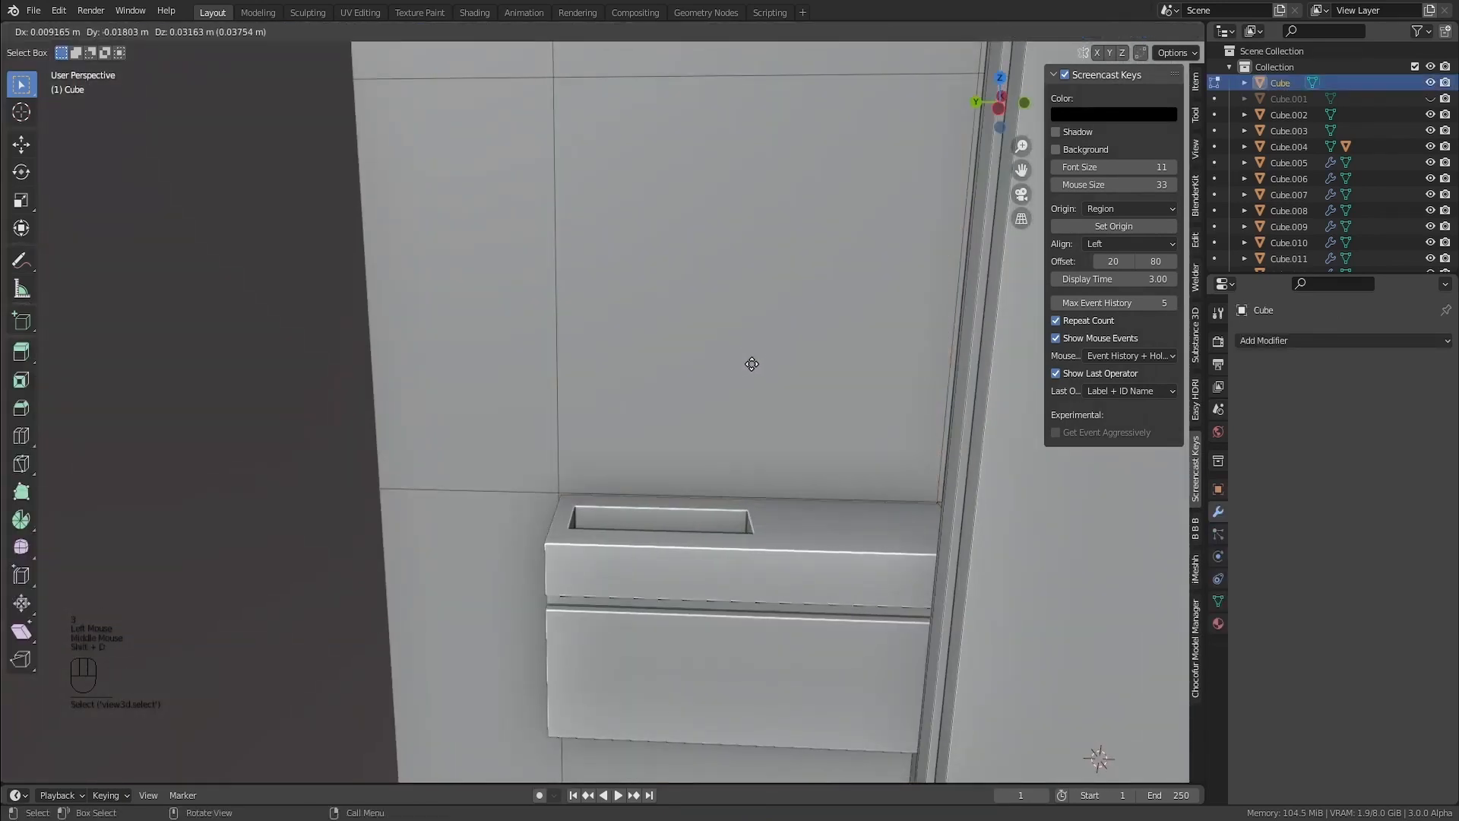
right_click(752, 364)
key(p)
click(731, 368)
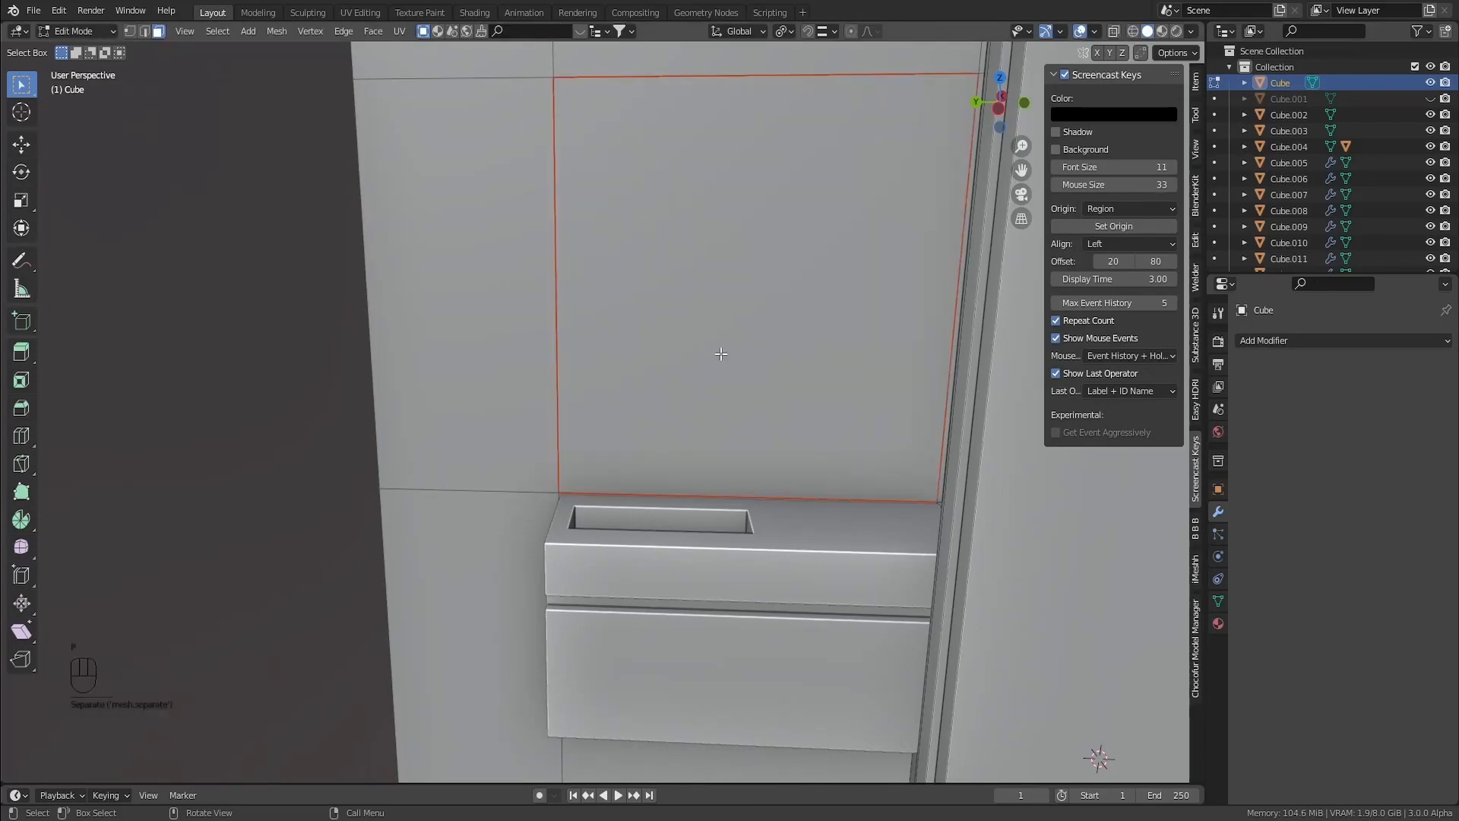
middle_drag(716, 339, 713, 355)
key(Tab)
Narrow the separated wall panel by moving its vertical edge nearest the room corner about 0.37 m inward along Y
key(Tab)
key(Tab)
click(698, 310)
key(Tab)
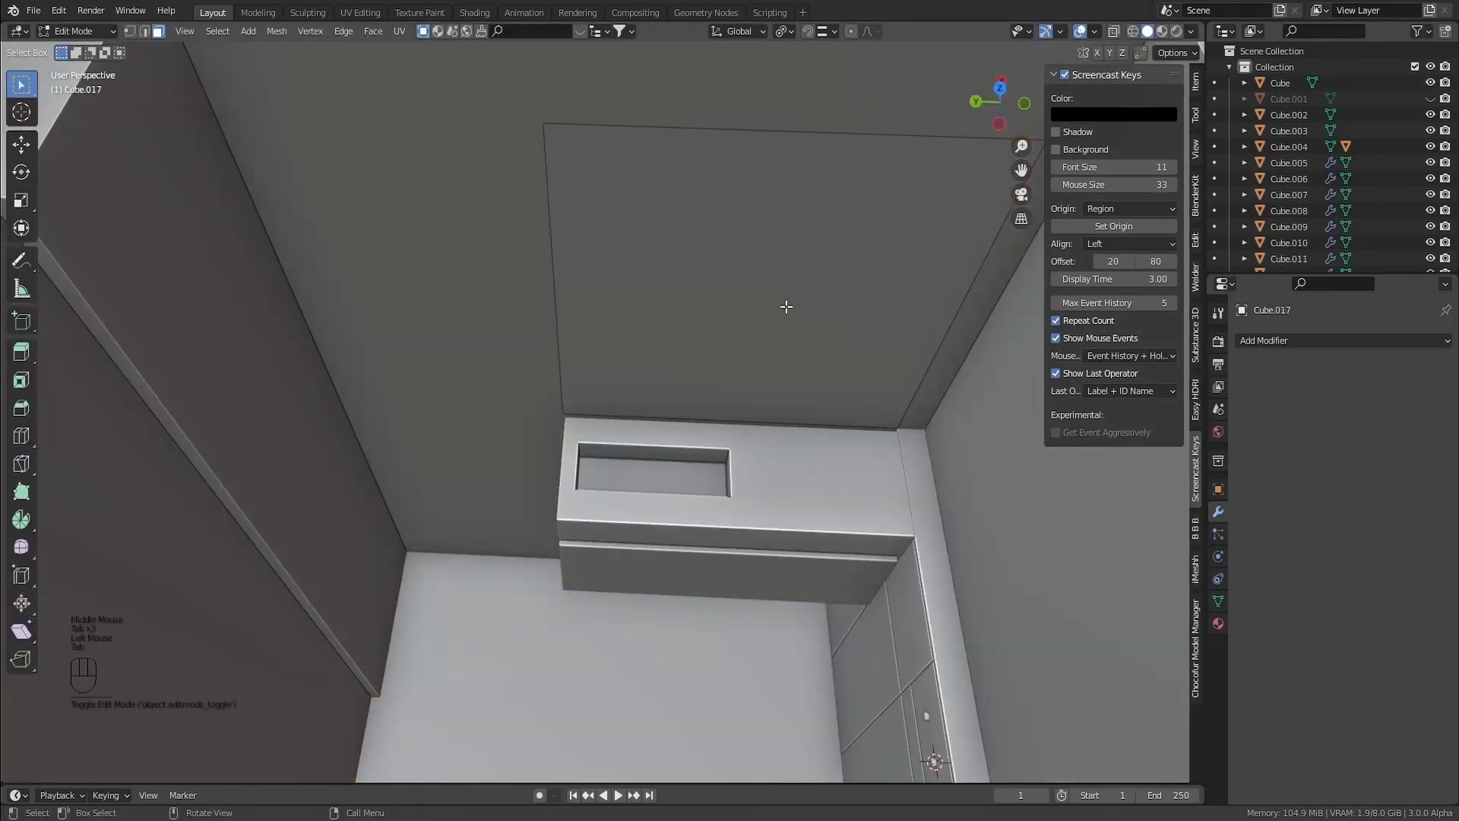
click(939, 313)
key(2)
click(949, 315)
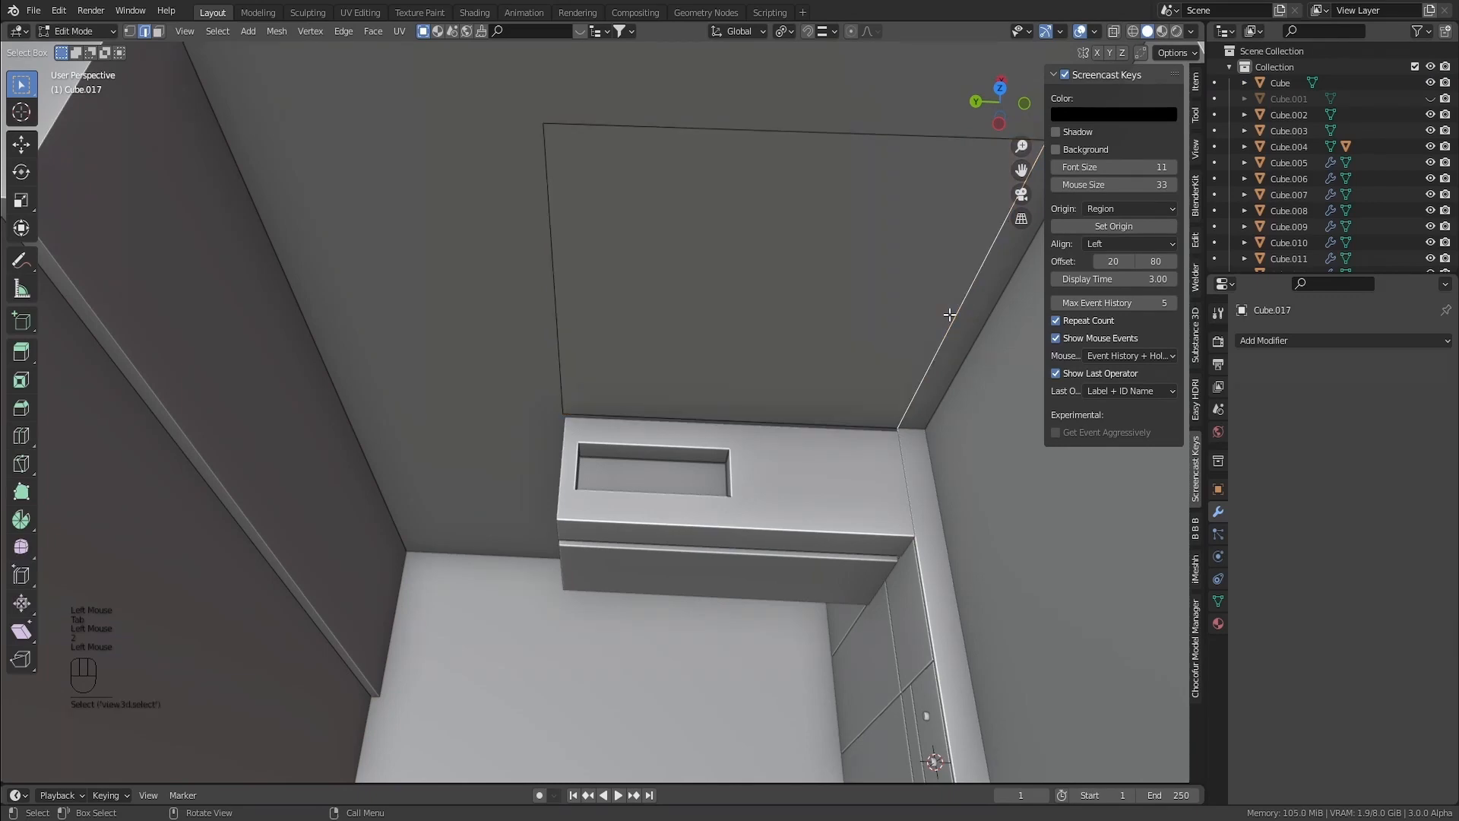
key(g)
key(y)
click(825, 315)
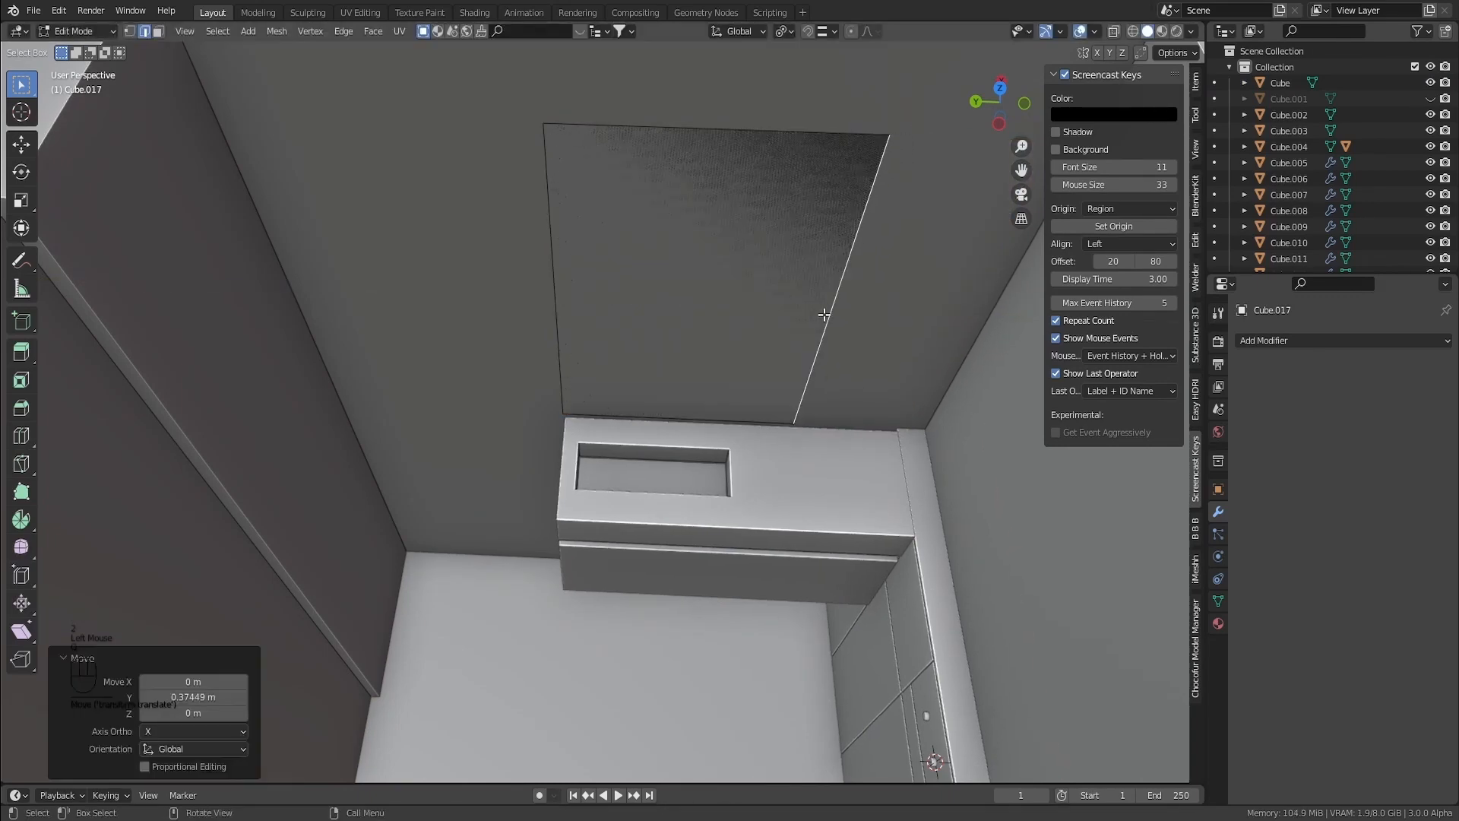
Move the panel's opposite vertical edge slightly outward along Y and lower its bottom edge about 0.07 m along Z
click(572, 308)
key(g)
key(y)
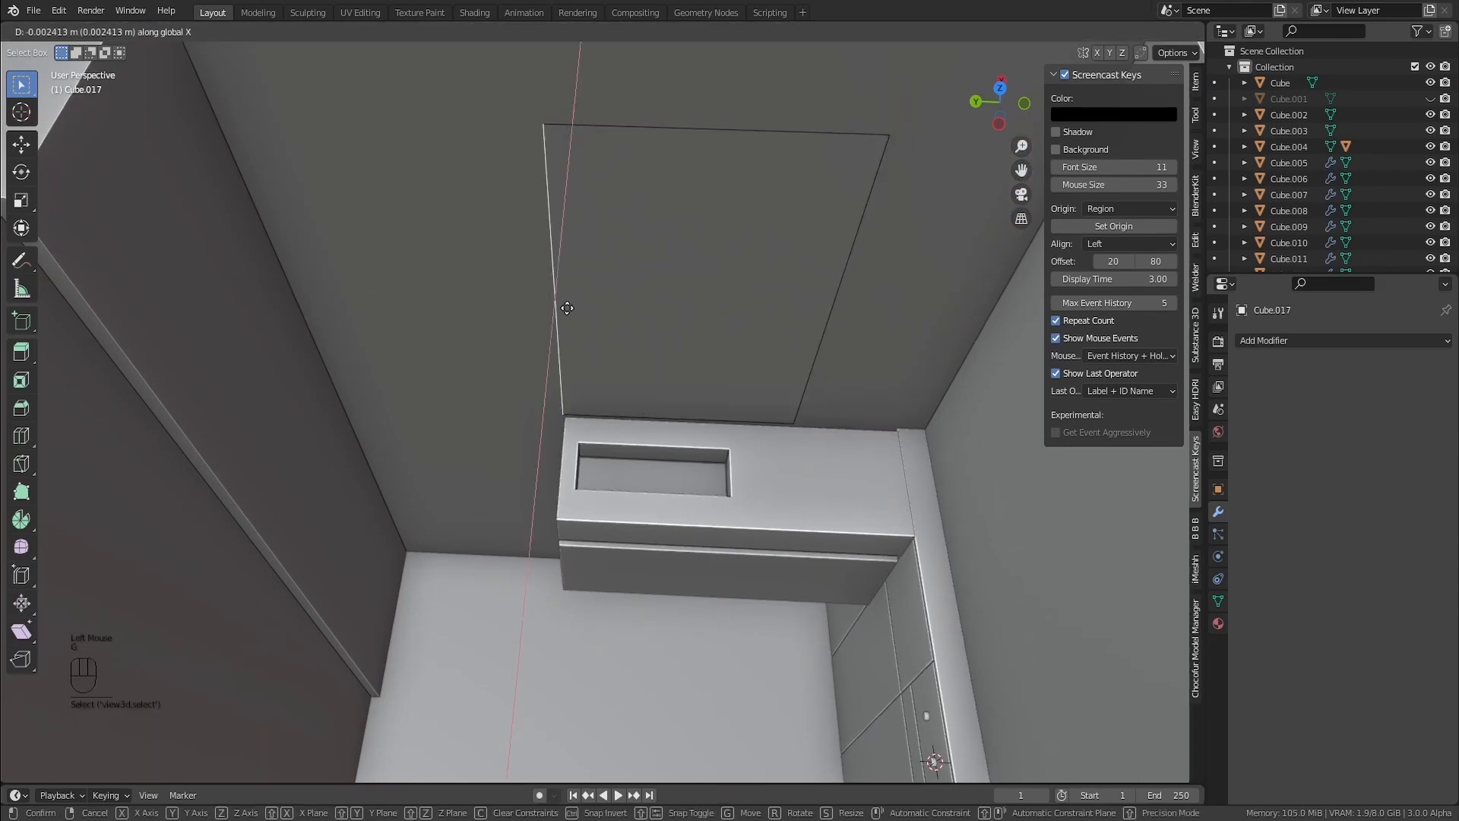
click(562, 305)
click(641, 421)
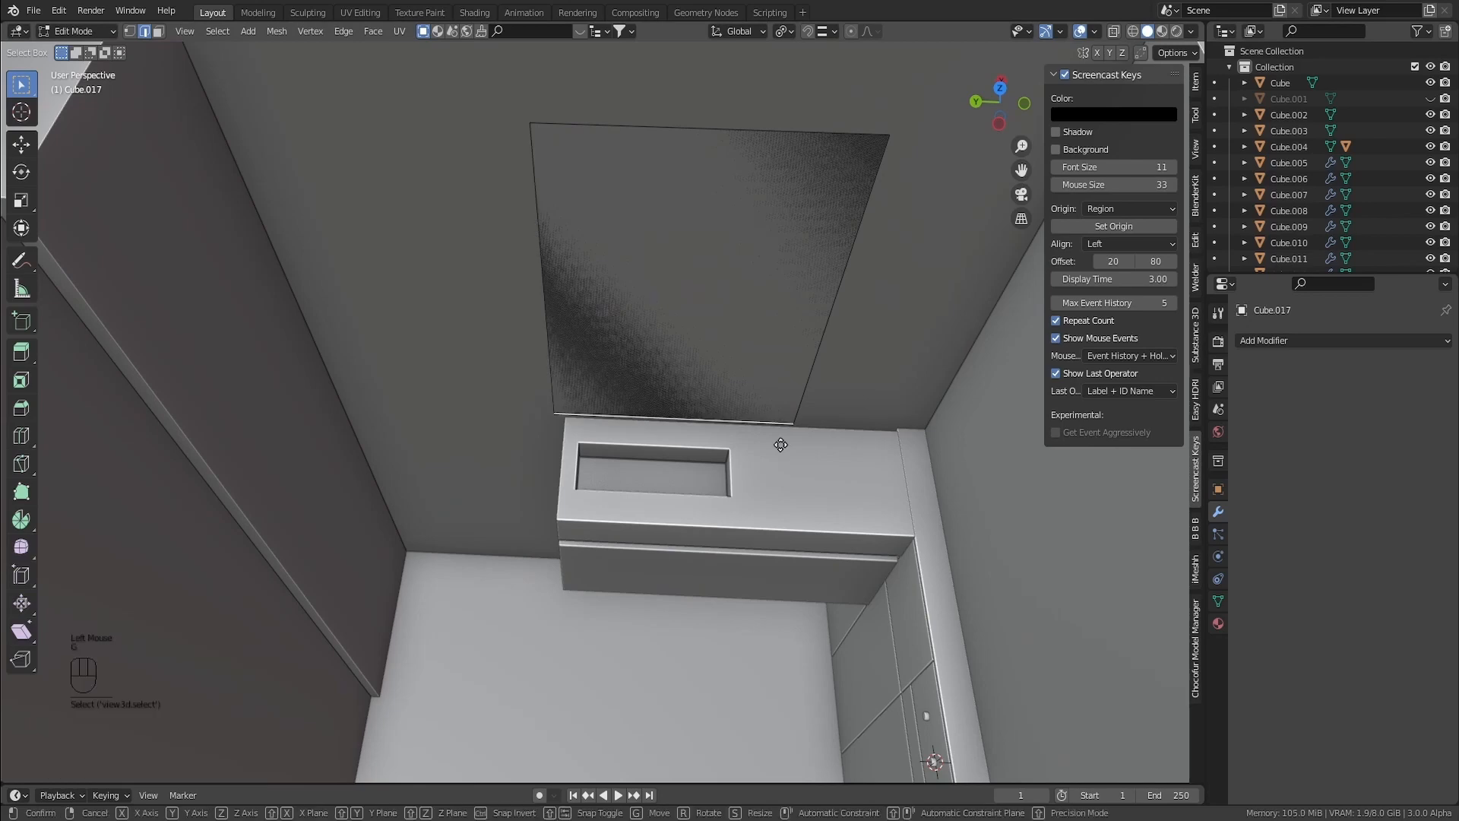
key(g)
key(z)
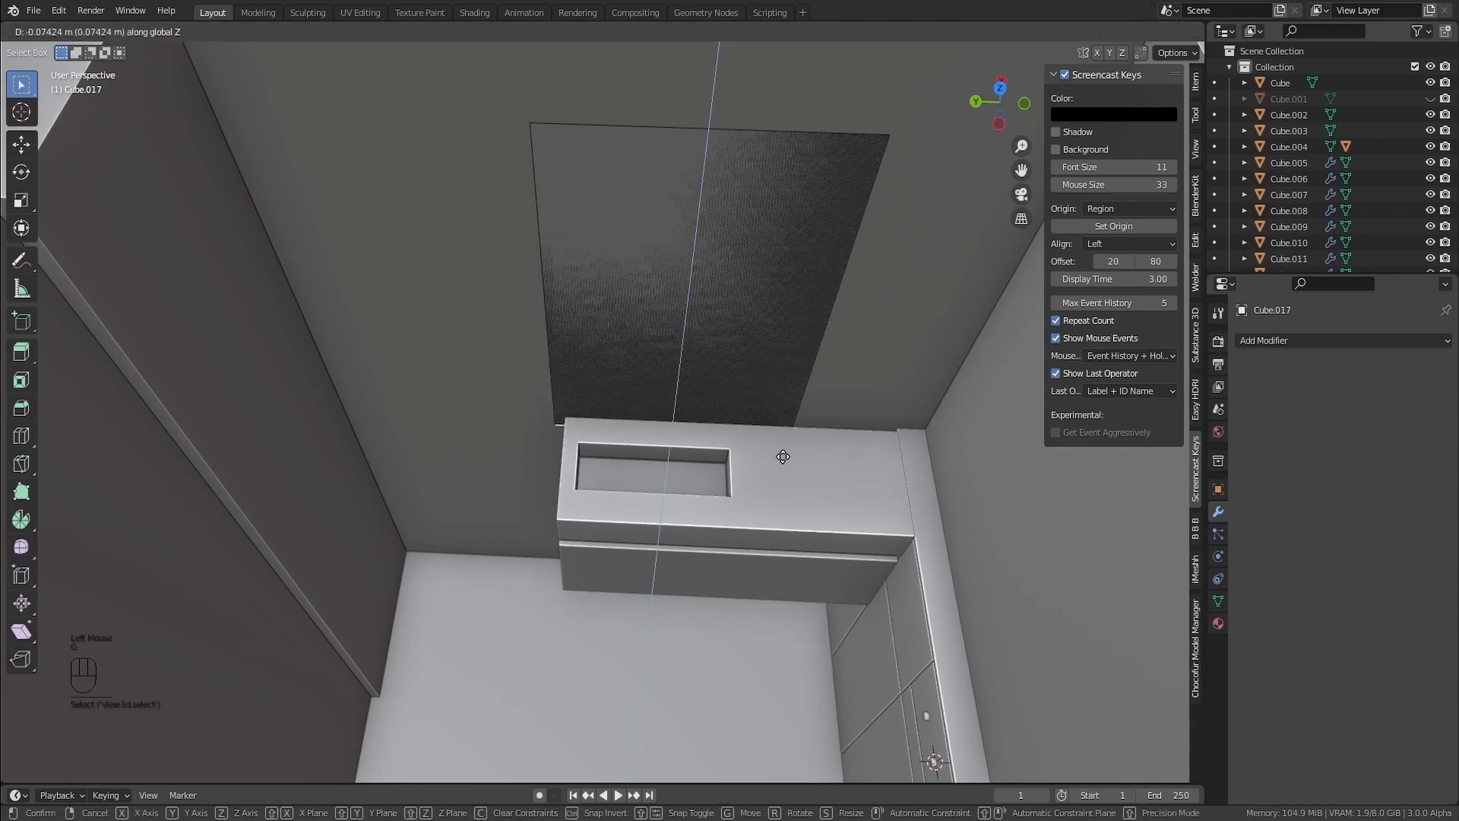
click(783, 456)
shift+middle_drag(783, 456, 798, 426)
key(Tab)
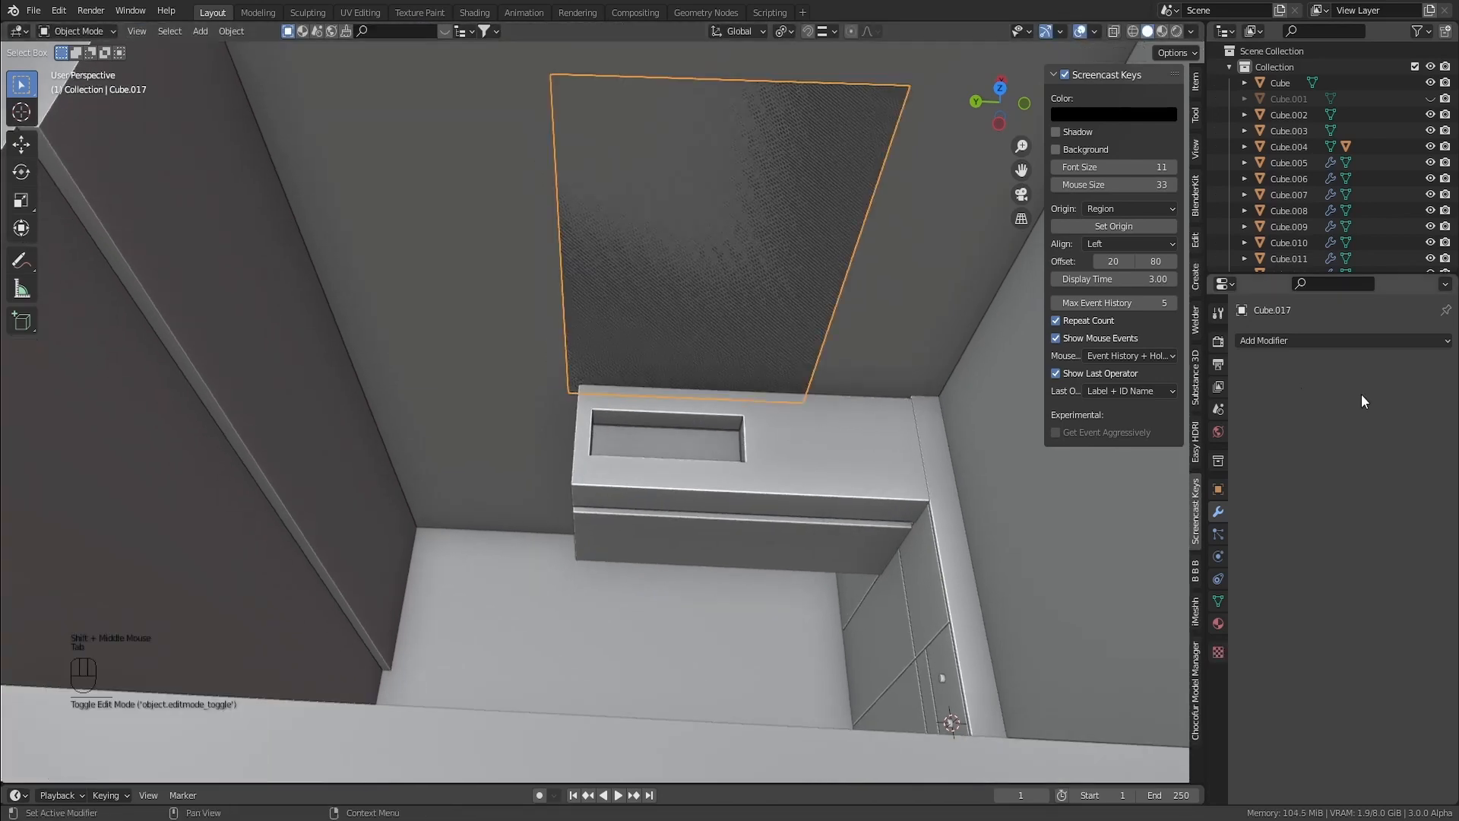
Give the wall panel a Solidify modifier with offset 1 and apply the object's scale
click(1311, 347)
click(1155, 612)
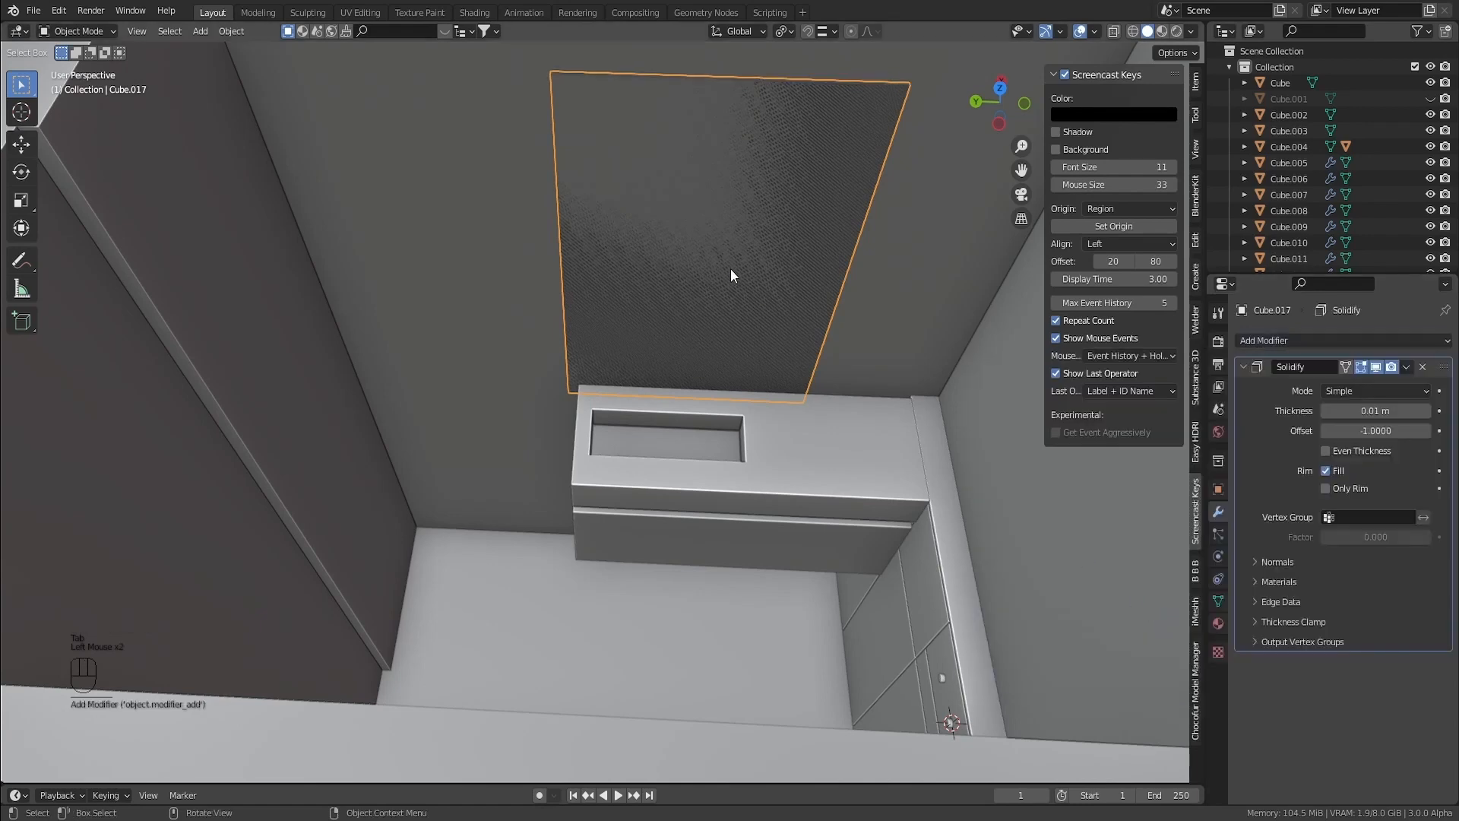
key(ctrl+a)
click(810, 216)
click(1352, 431)
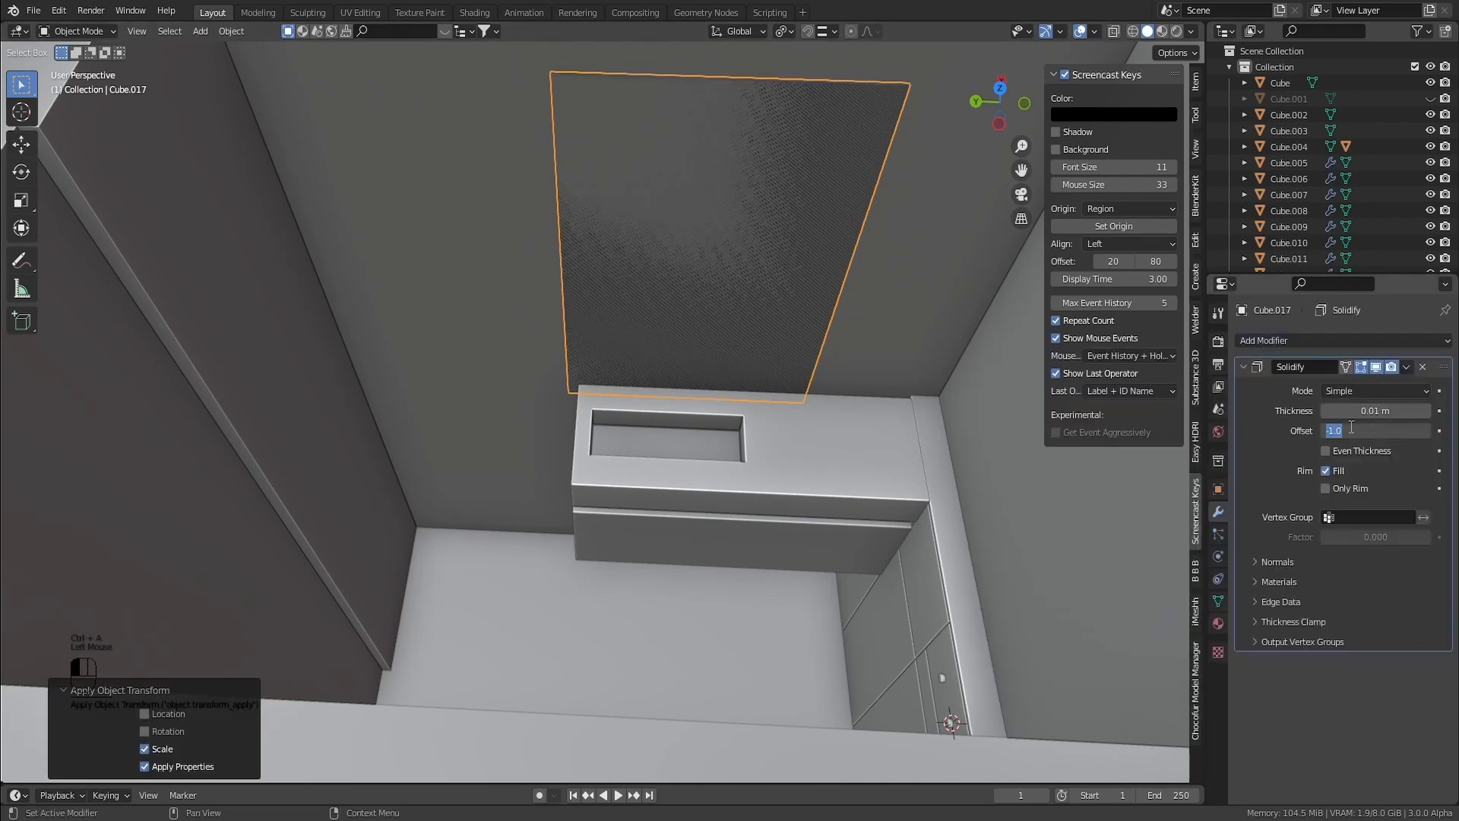
key(Return)
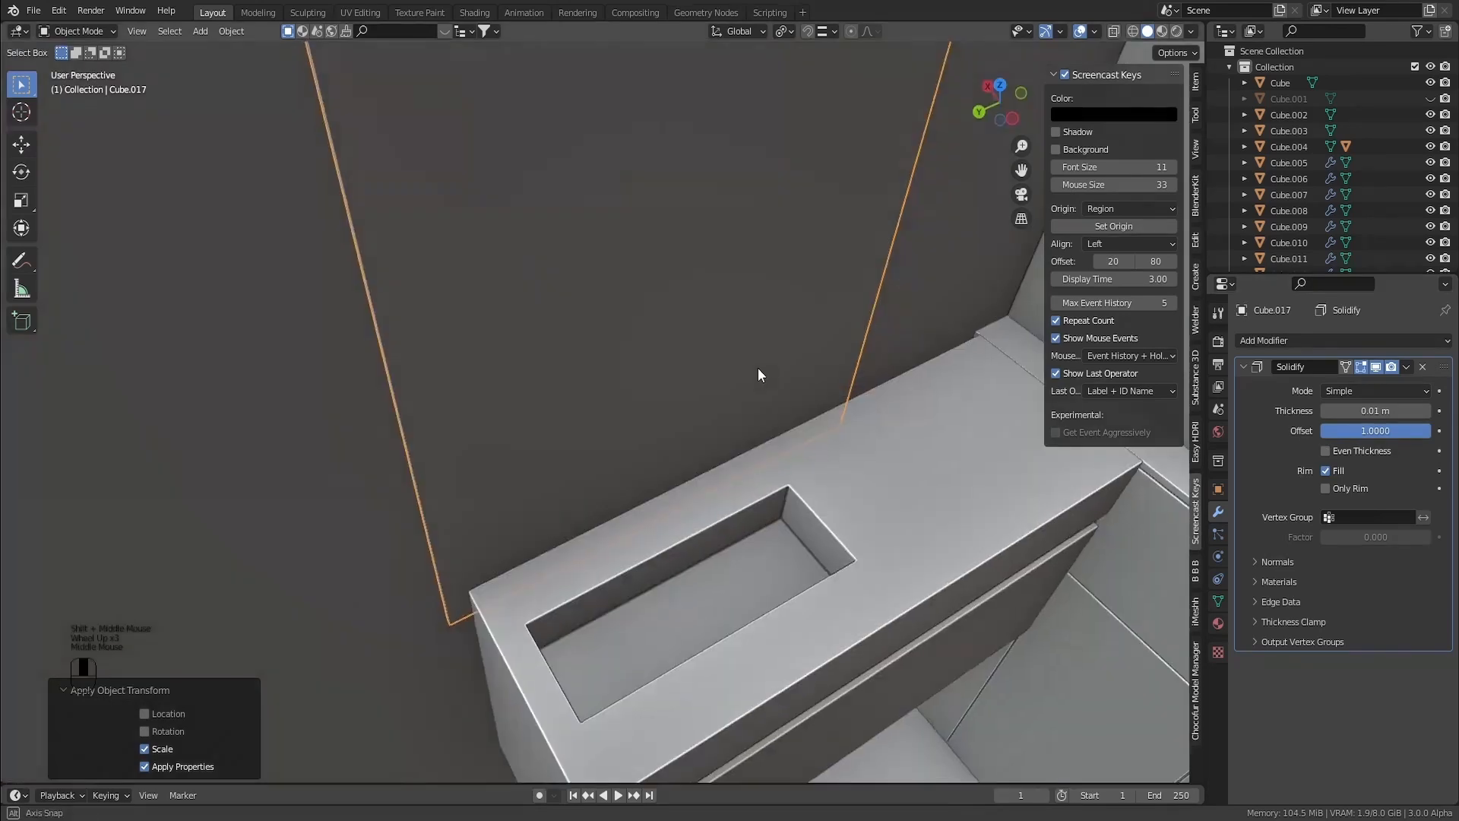
Add a Bevel modifier to the wall panel with 3 segments and an amount of 0.002 m
middle_drag(758, 367, 752, 361)
click(1254, 342)
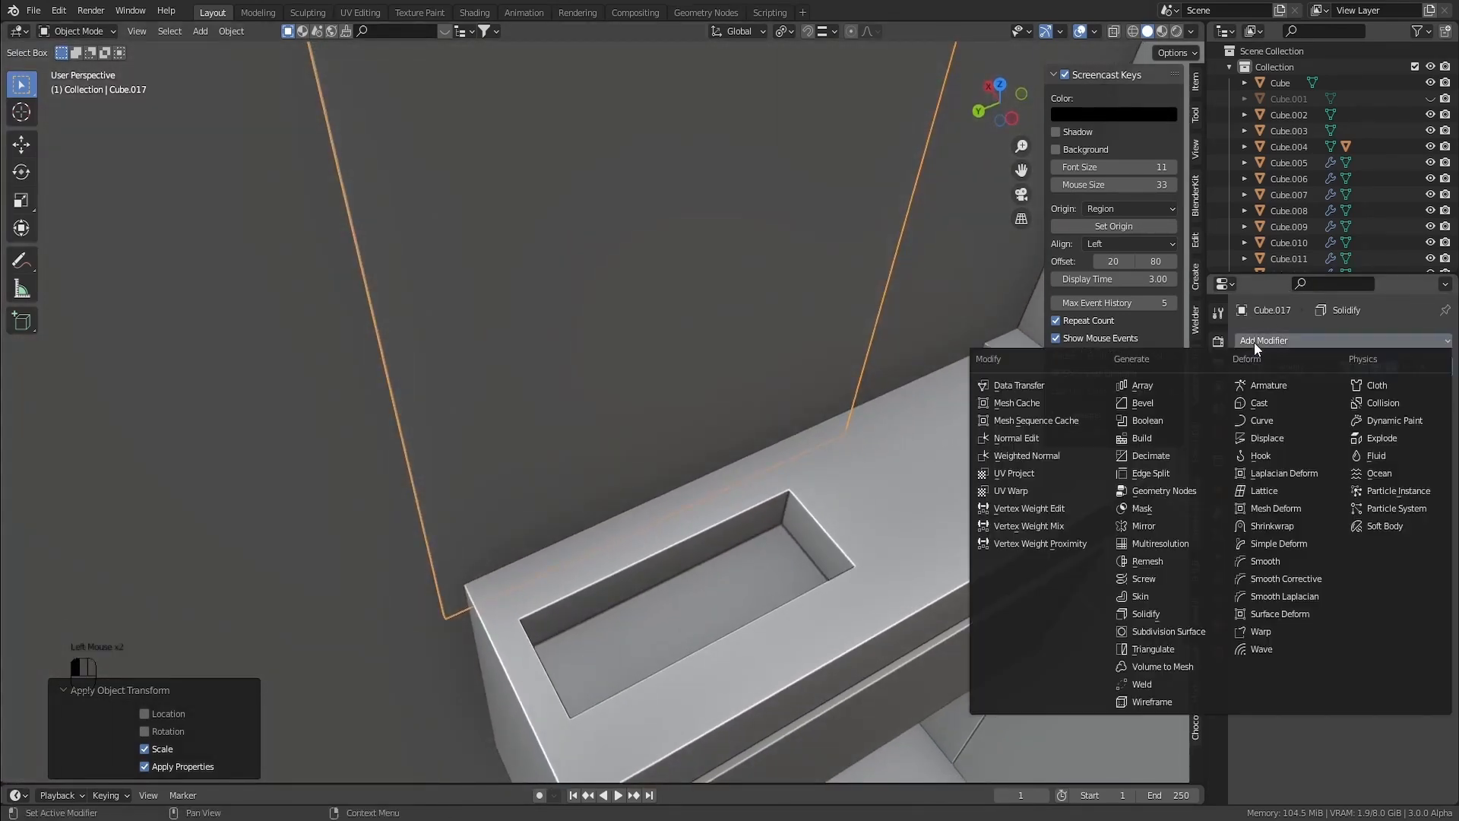
click(1180, 402)
shift+middle_drag(579, 249, 806, 478)
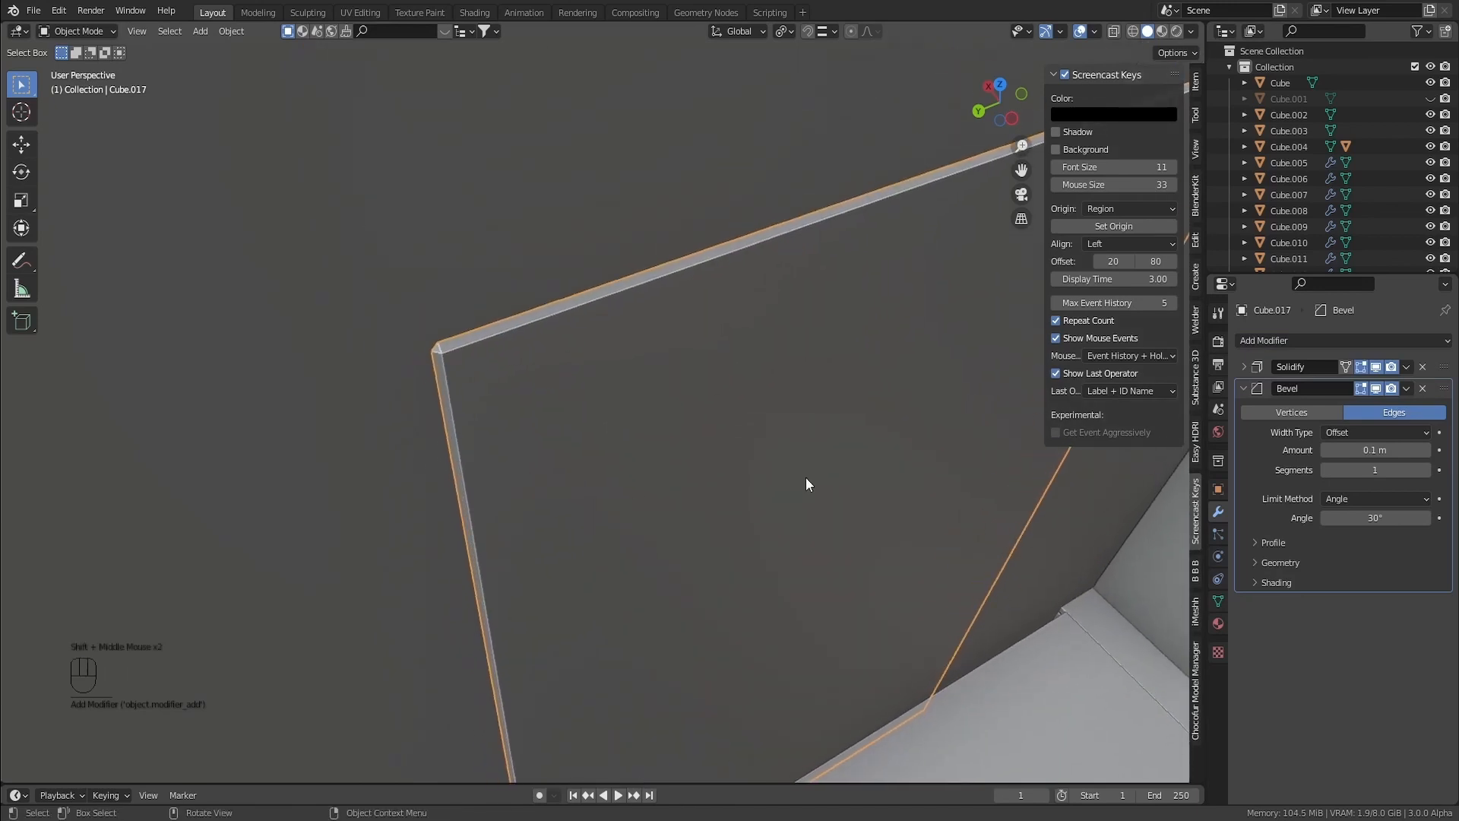
click(1355, 471)
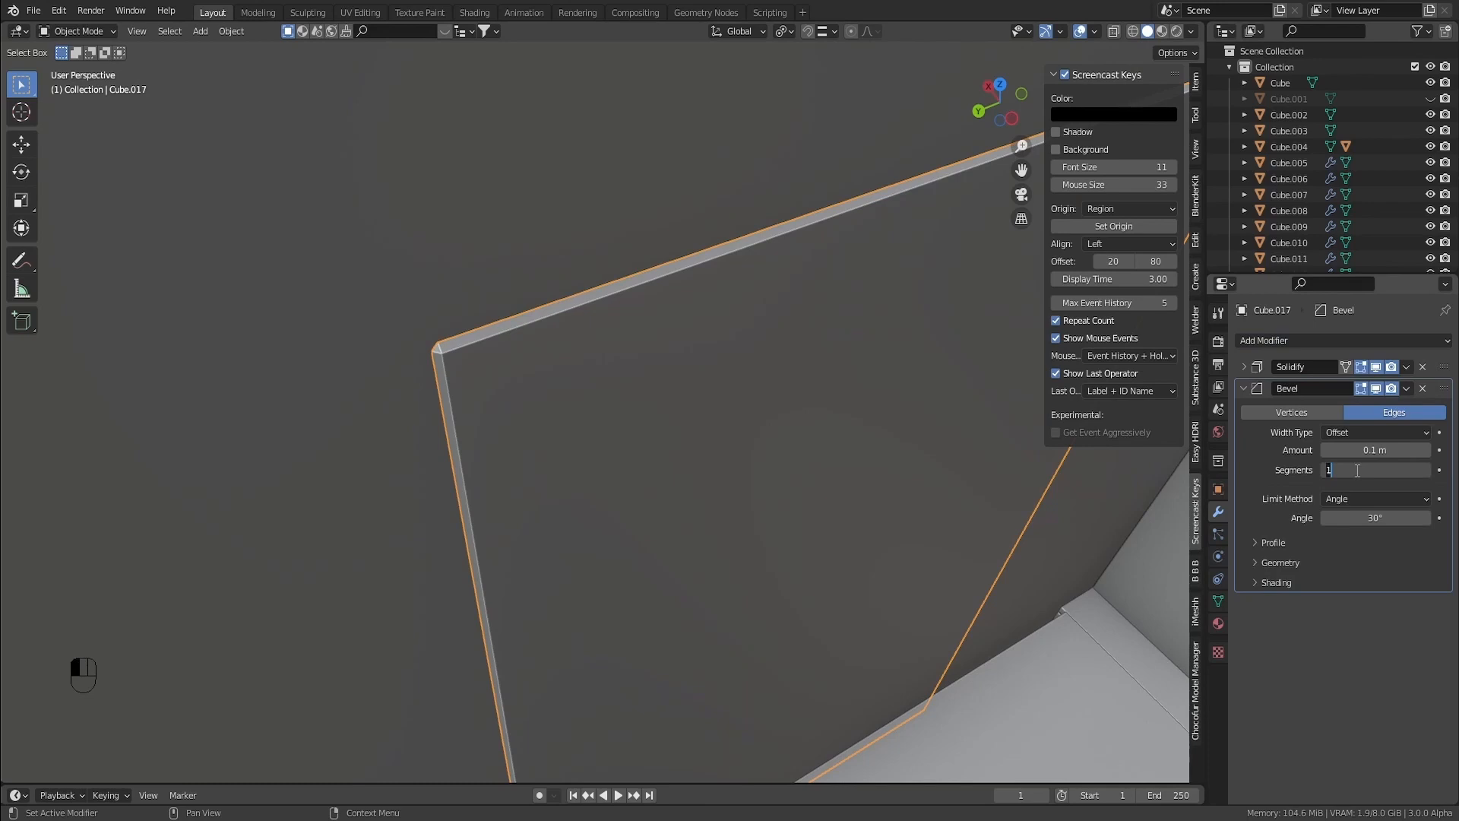
key(Return)
click(1357, 450)
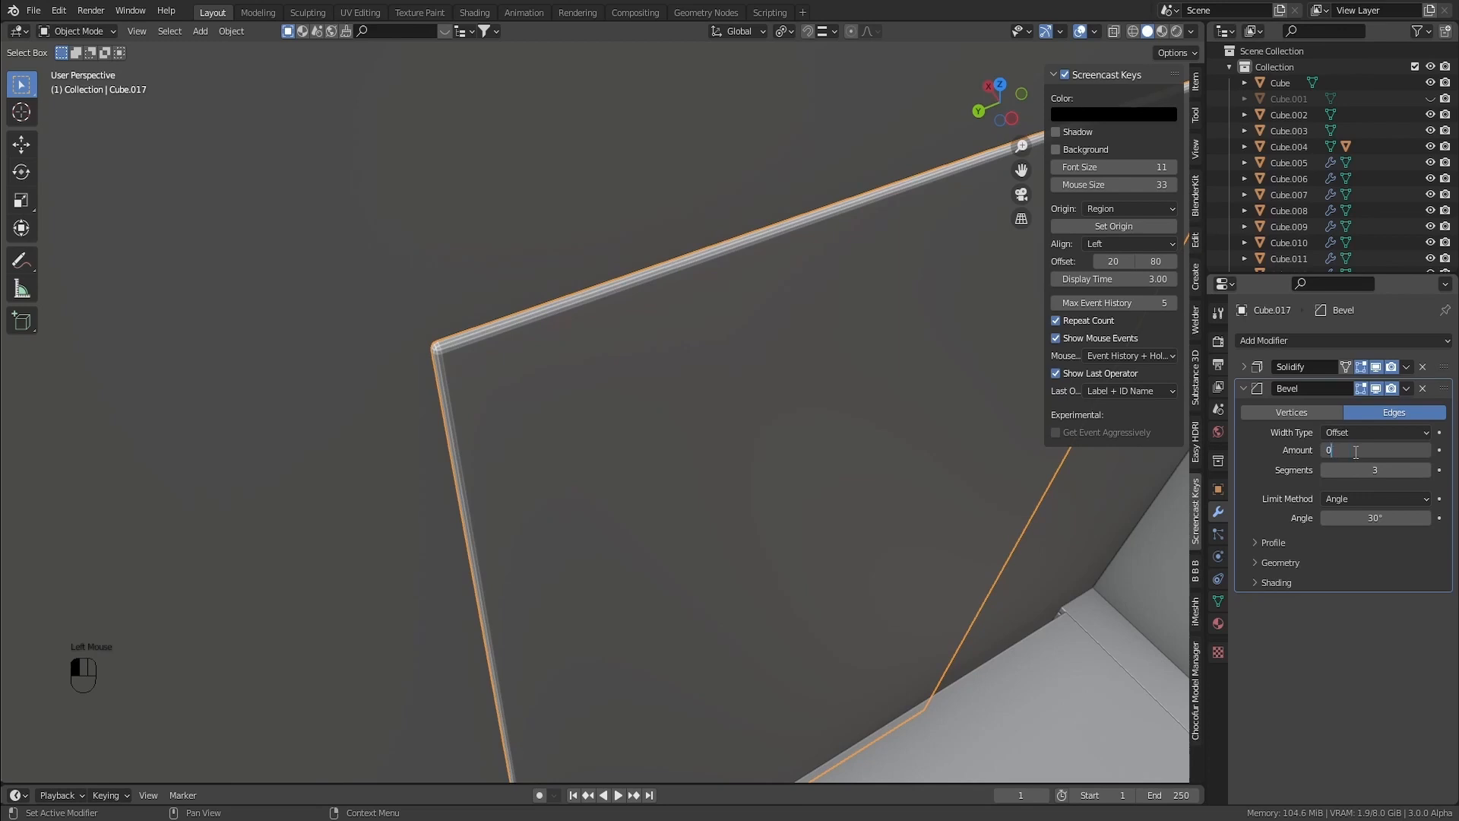
key(Return)
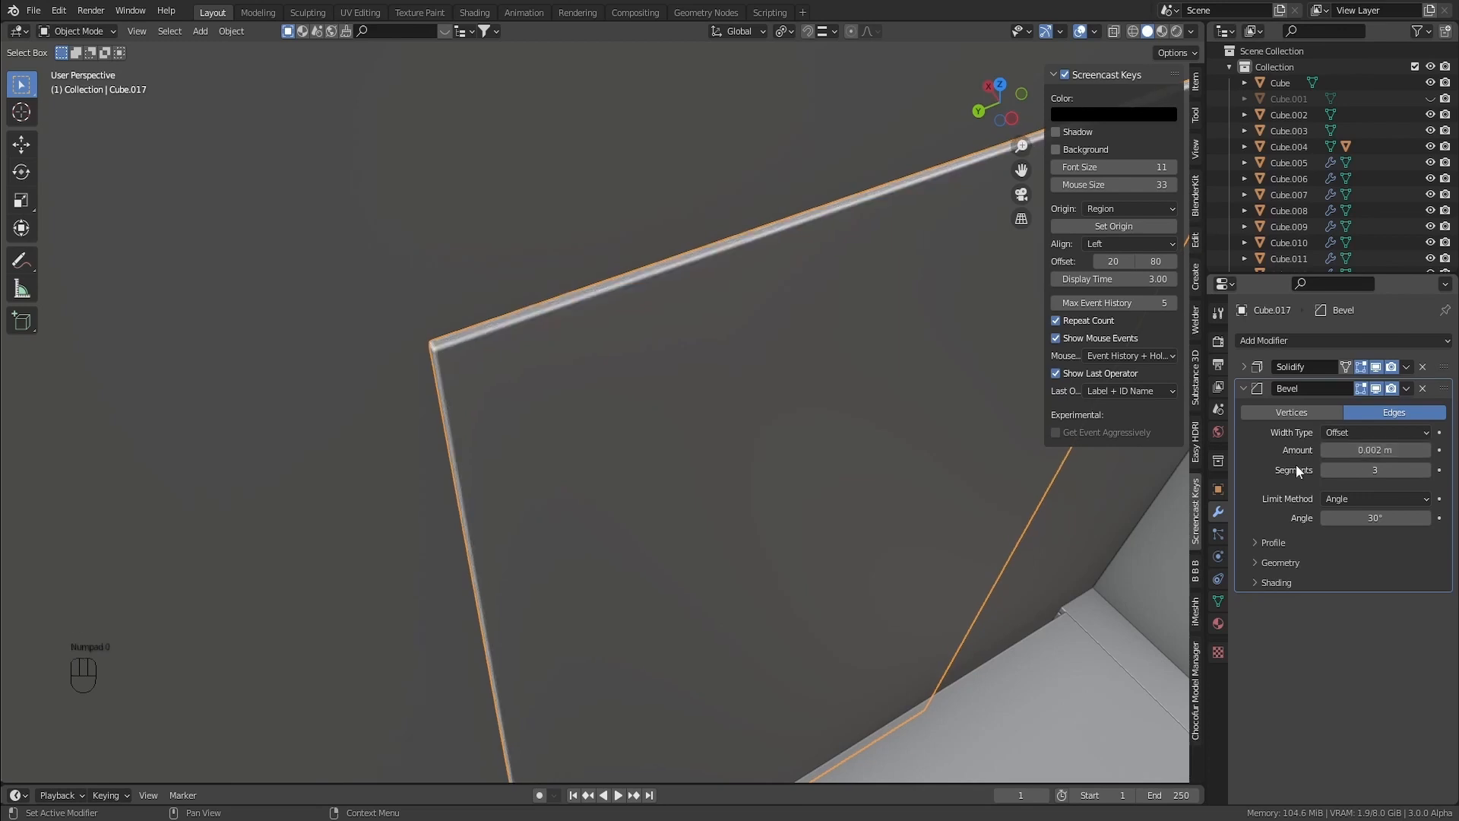
Shade the wall panel smooth and enable Harden Normals in its Bevel modifier
key(z)
click(486, 372)
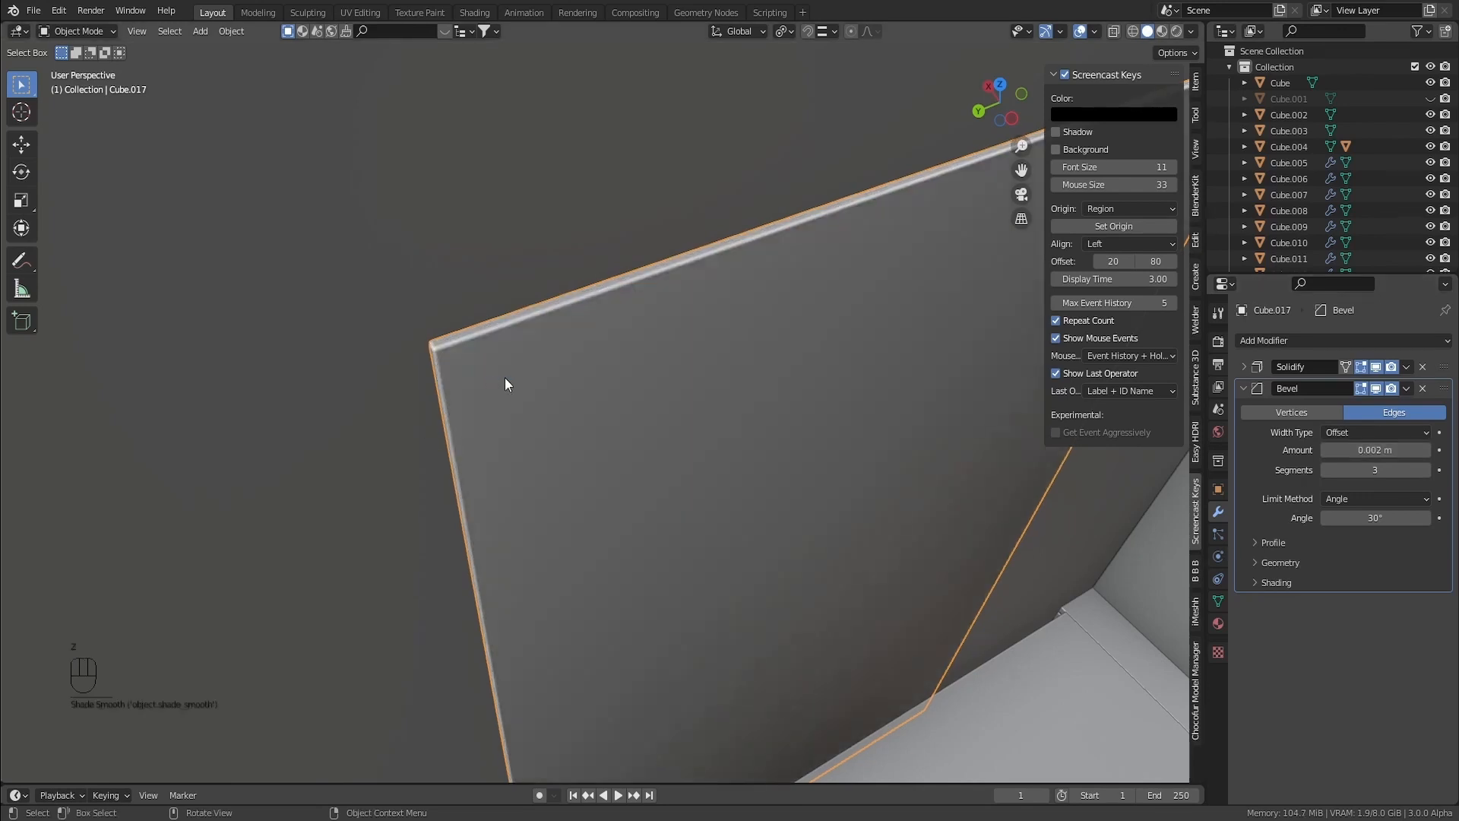
key(q)
click(1281, 563)
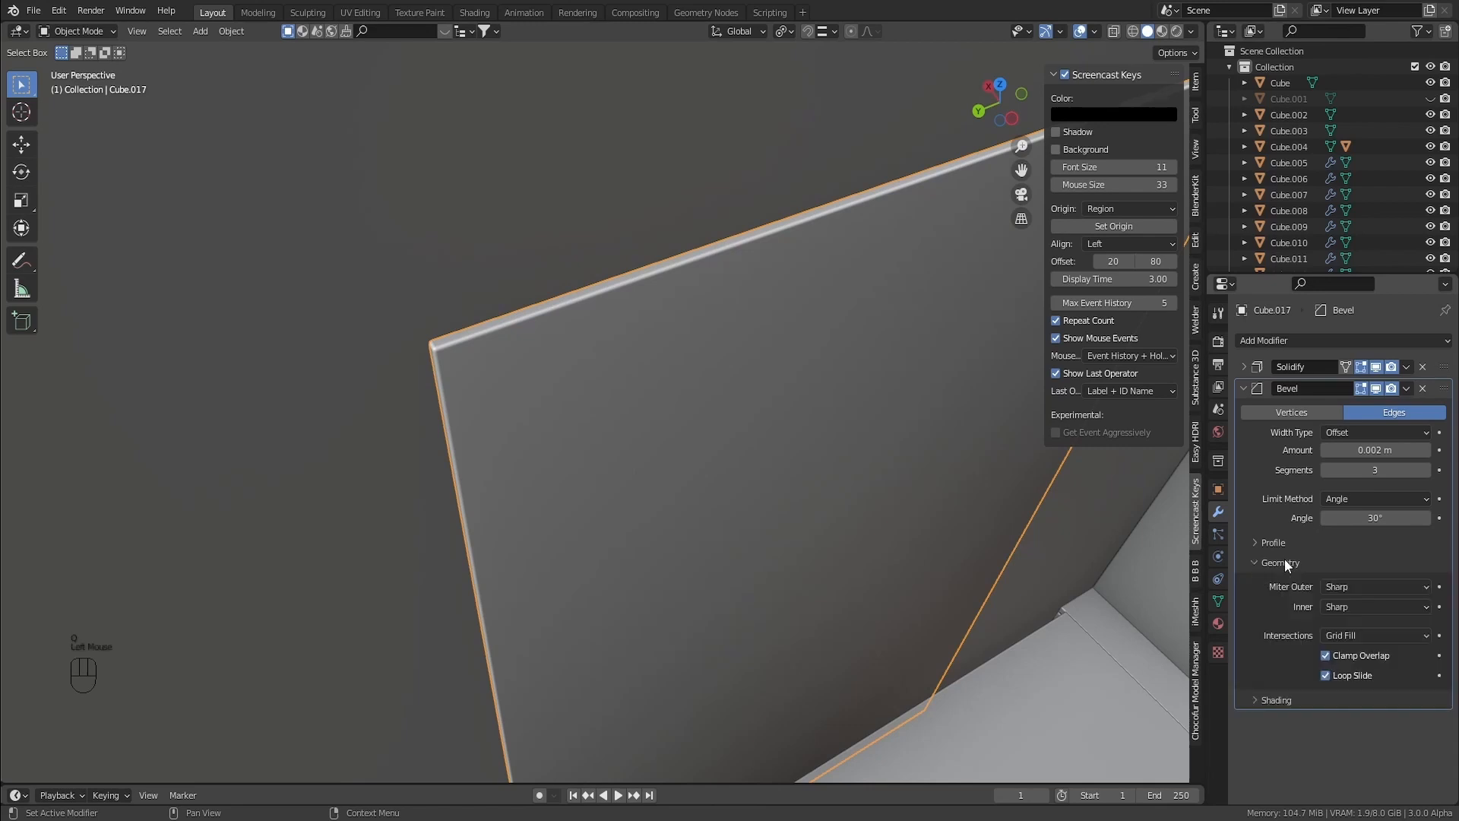
click(1274, 562)
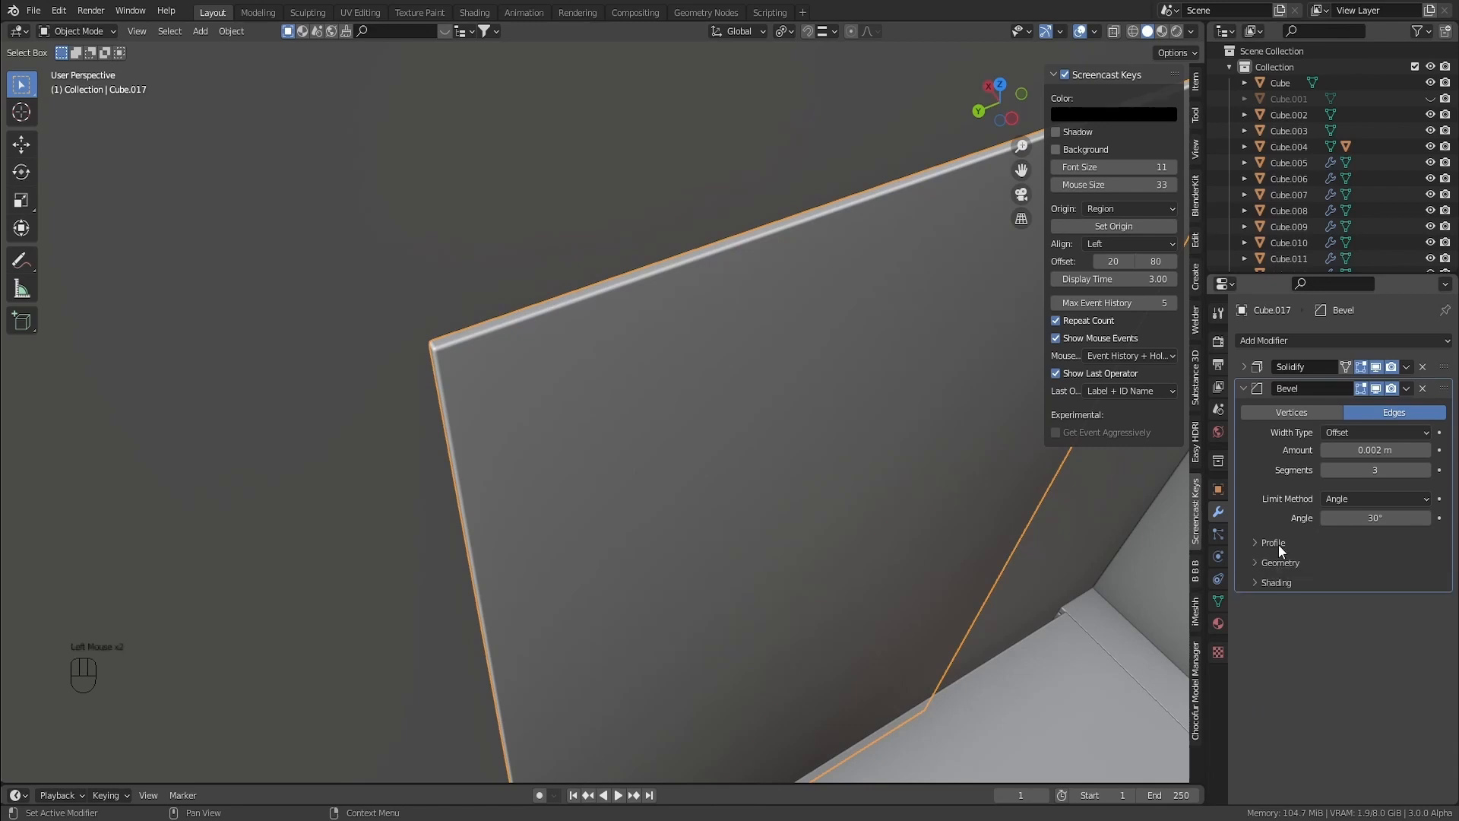
click(1277, 582)
click(1327, 606)
Place the 3D cursor on the wall panel just above the recessed basin
scroll(672, 459, down, 1)
mouse_move(722, 486)
middle_down()
mouse_move(672, 459)
mouse_move(692, 386)
mouse_move(737, 498)
mouse_move(736, 476)
middle_up()
scroll(681, 472, down, 2)
shift+middle_drag(791, 521, 782, 449)
scroll(703, 445, up, 3)
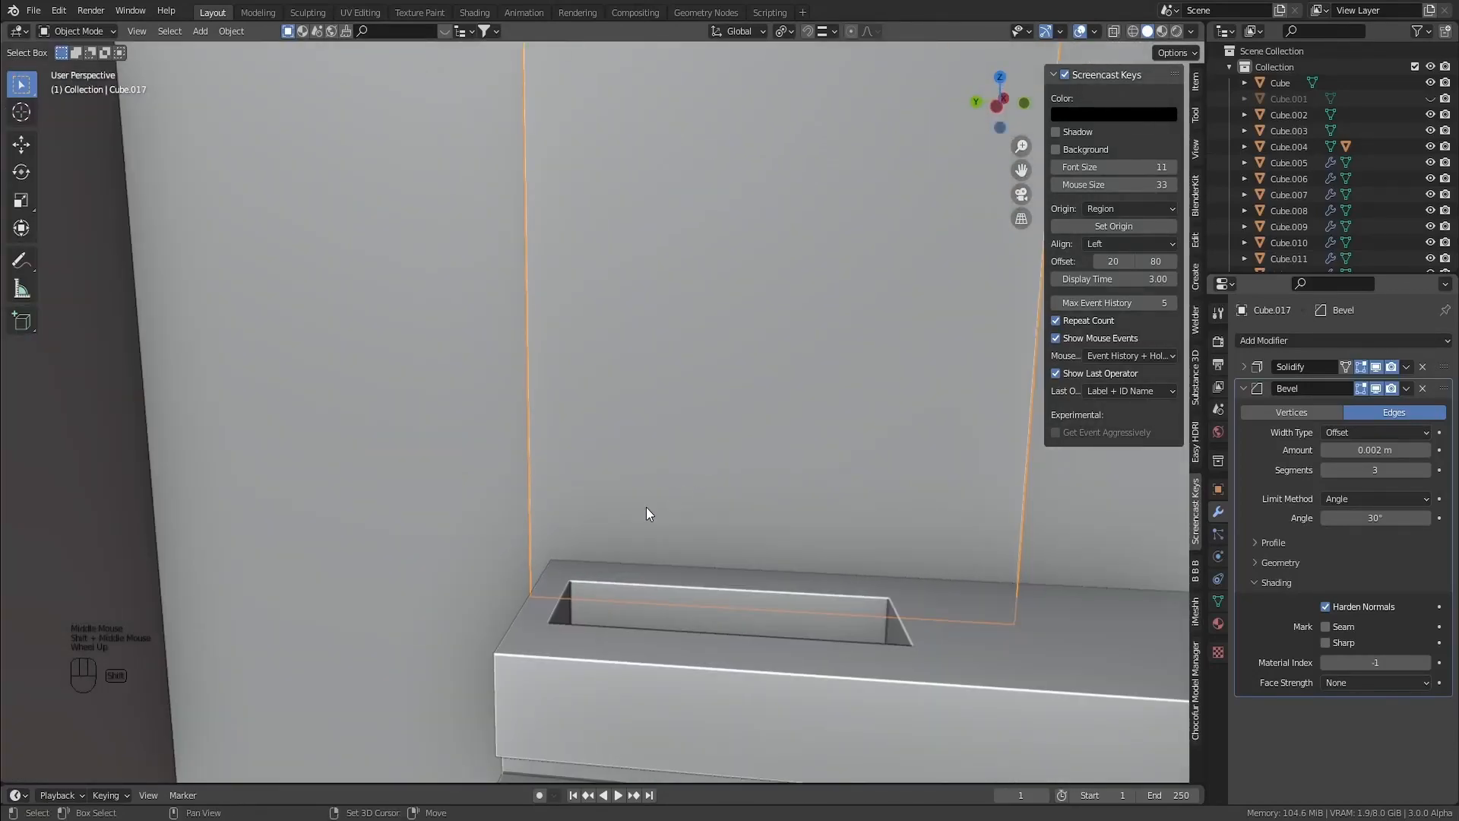
shift+middle_drag(646, 508, 665, 410)
scroll(665, 385, up, 1)
shift+right_click(616, 369)
Duplicate the round knob on the side cabinet and snap the copy to the 3D cursor
shift+middle_drag(867, 479, 665, 372)
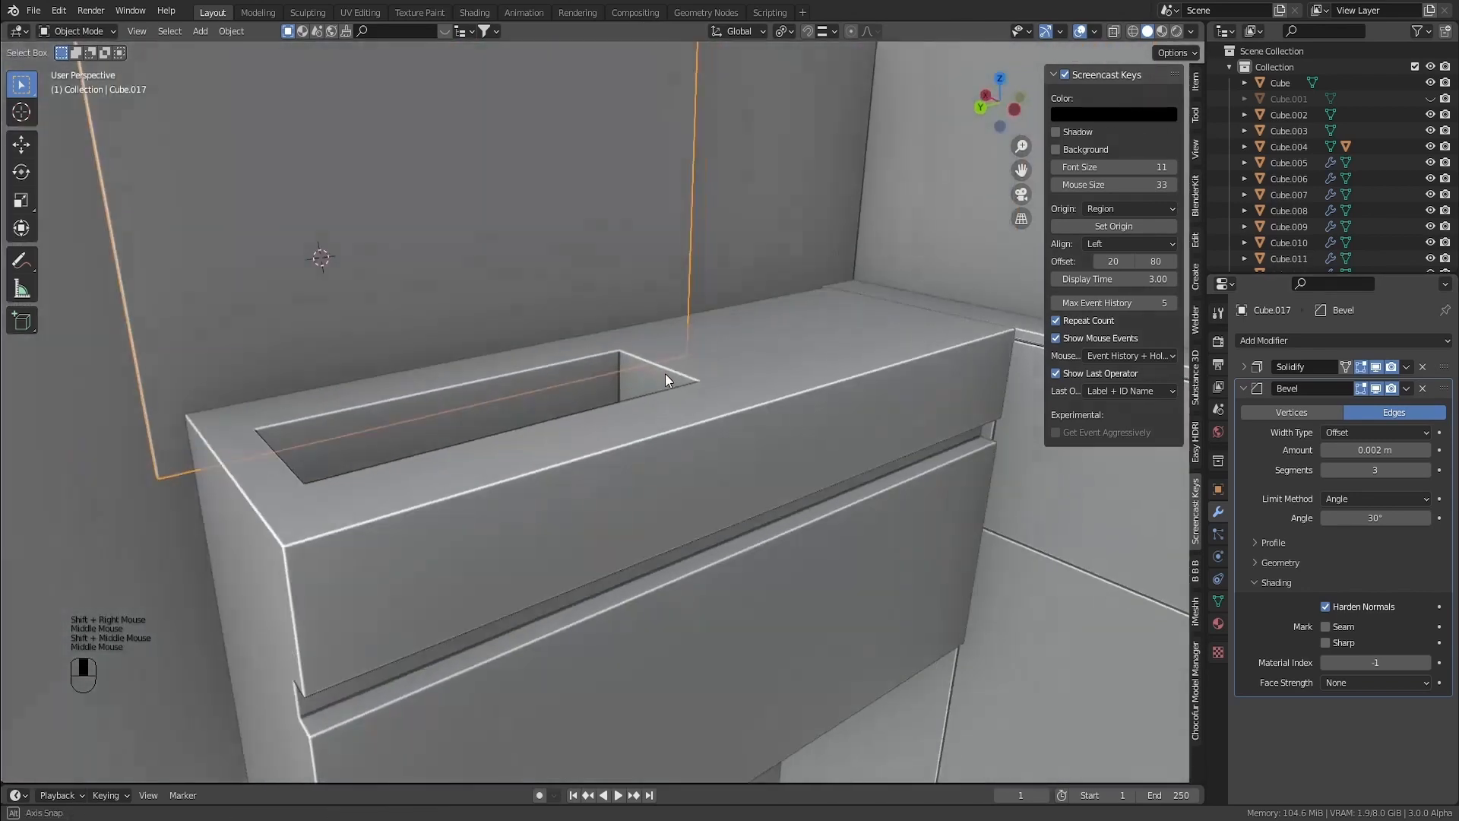
shift+middle_drag(783, 437, 467, 385)
click(982, 460)
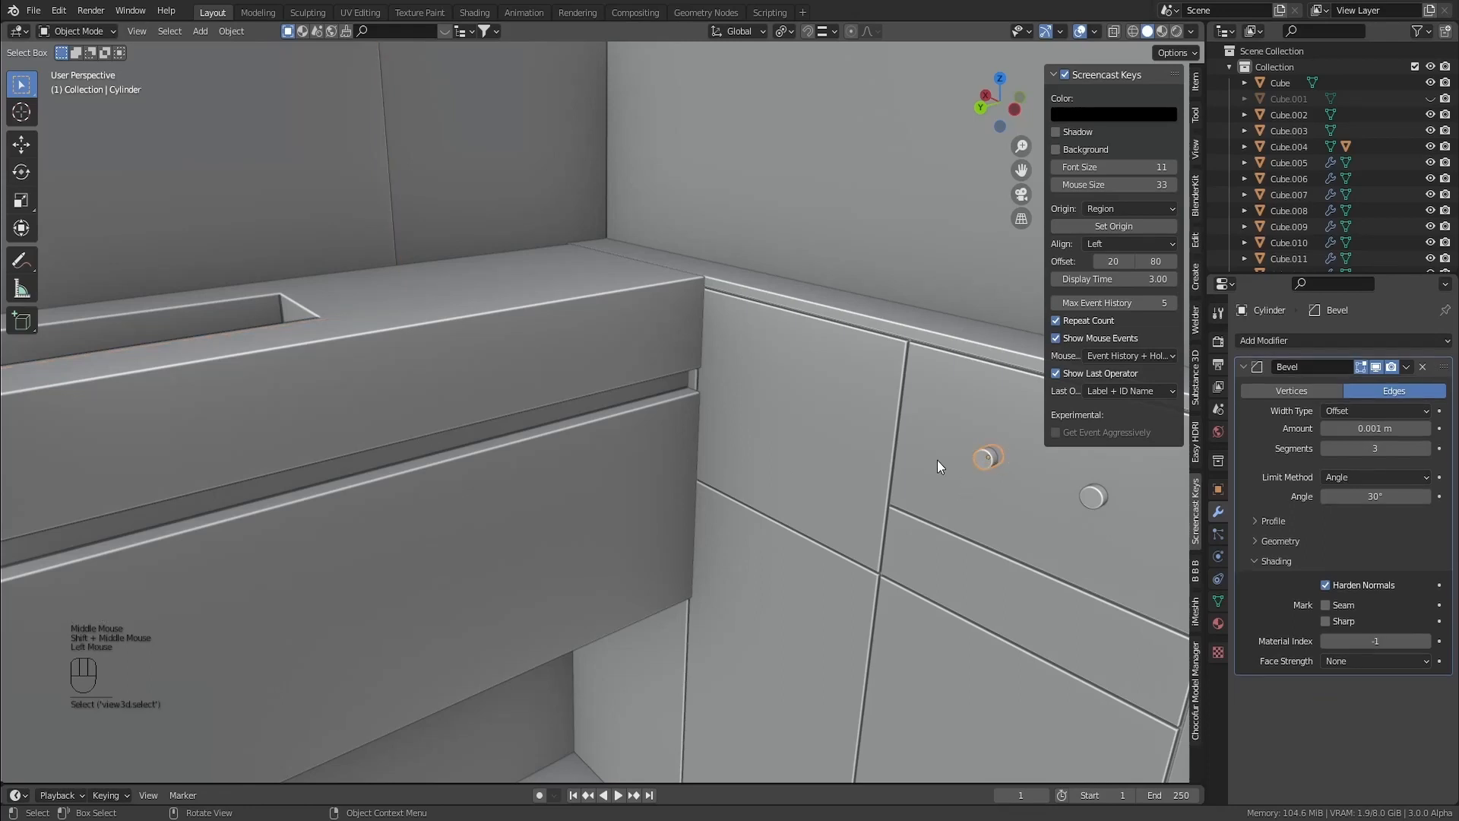
key(shift+d)
right_click(917, 463)
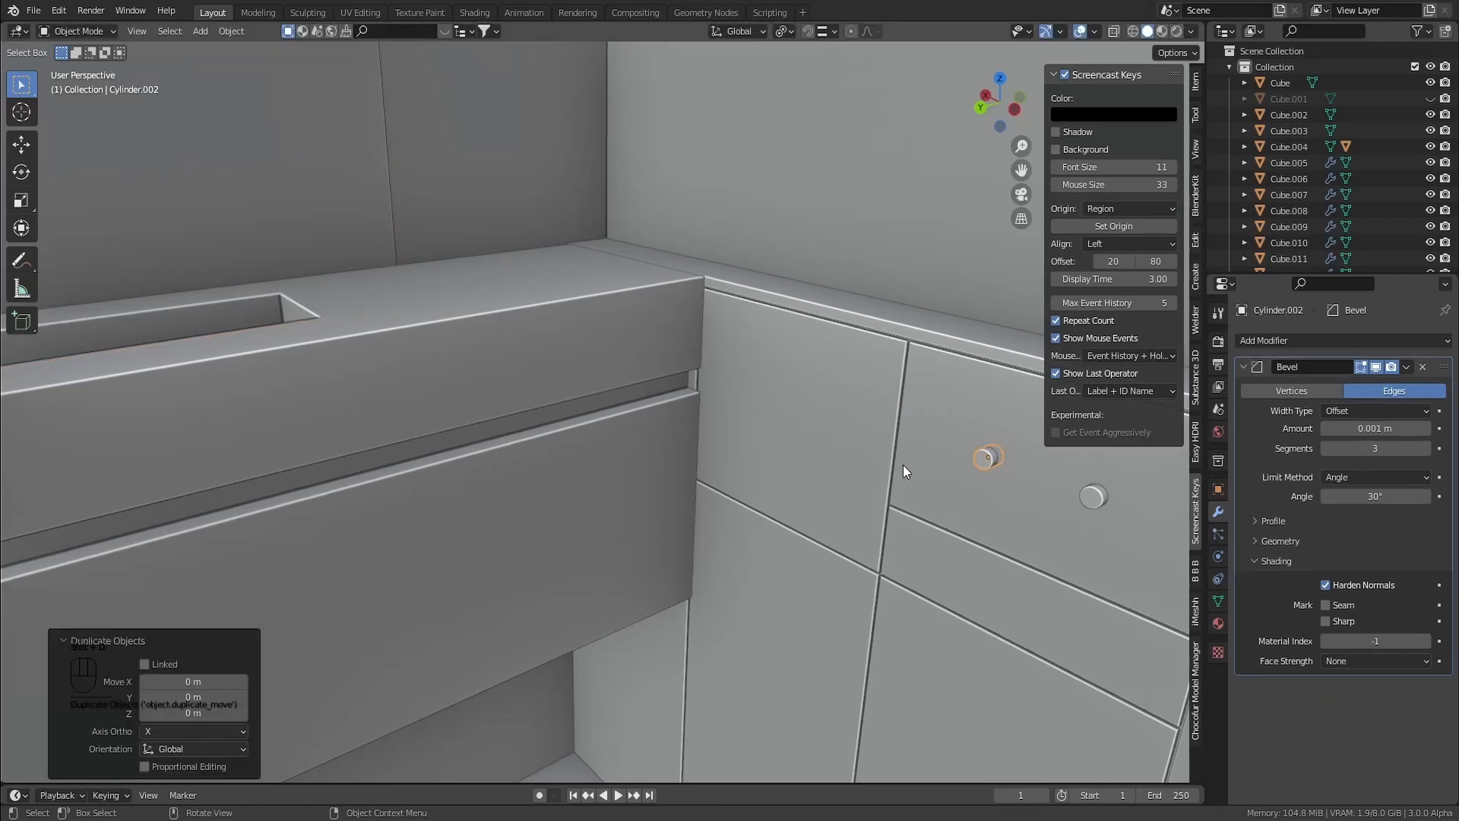
key(shift+s)
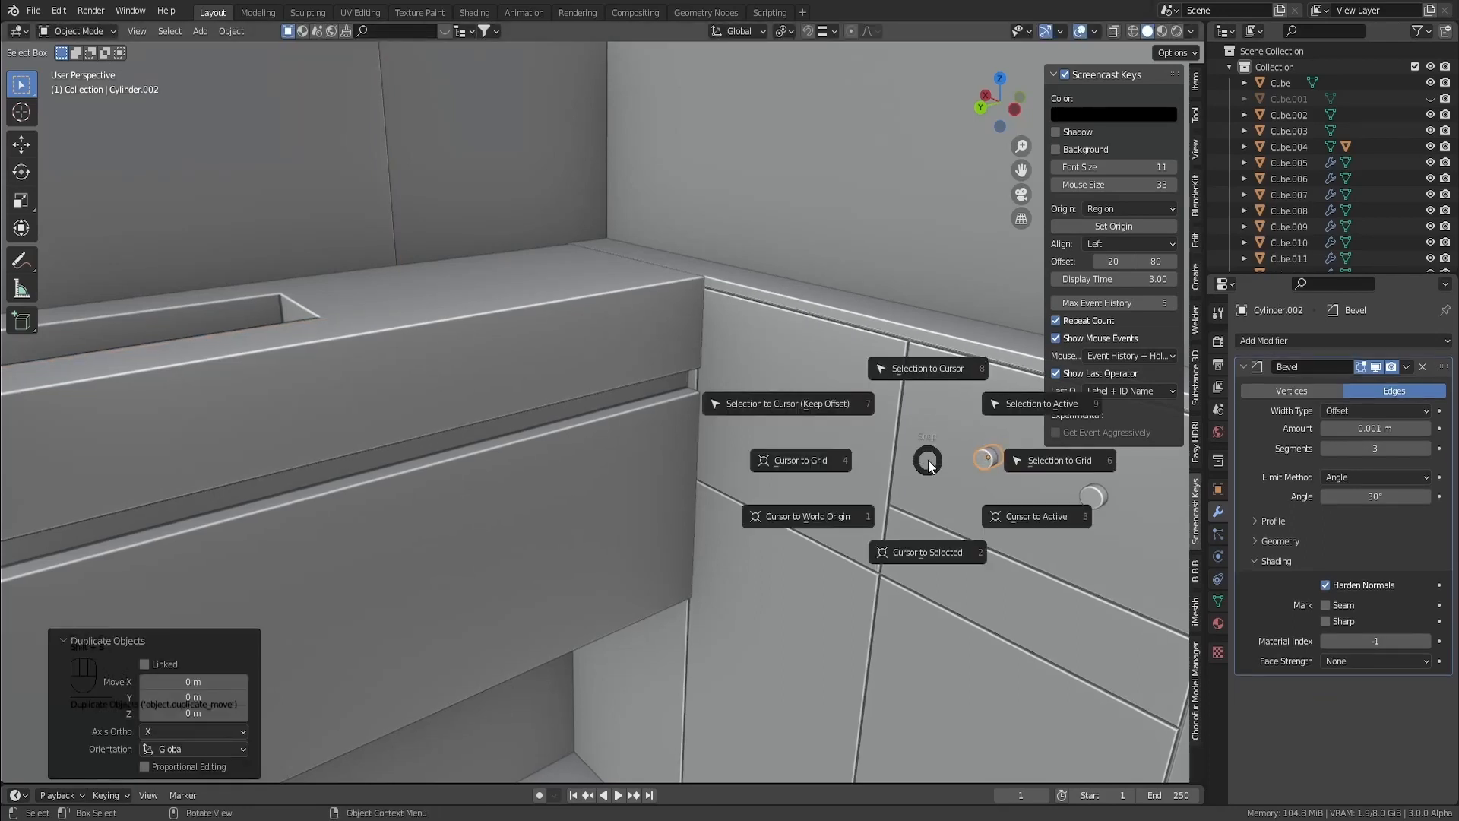
click(938, 370)
Rotate the copied knob 90° about the global Z axis so it faces out from the wall
shift+middle_drag(190, 266, 467, 426)
scroll(467, 426, up, 1)
middle_drag(467, 426, 486, 428)
text(rz90)
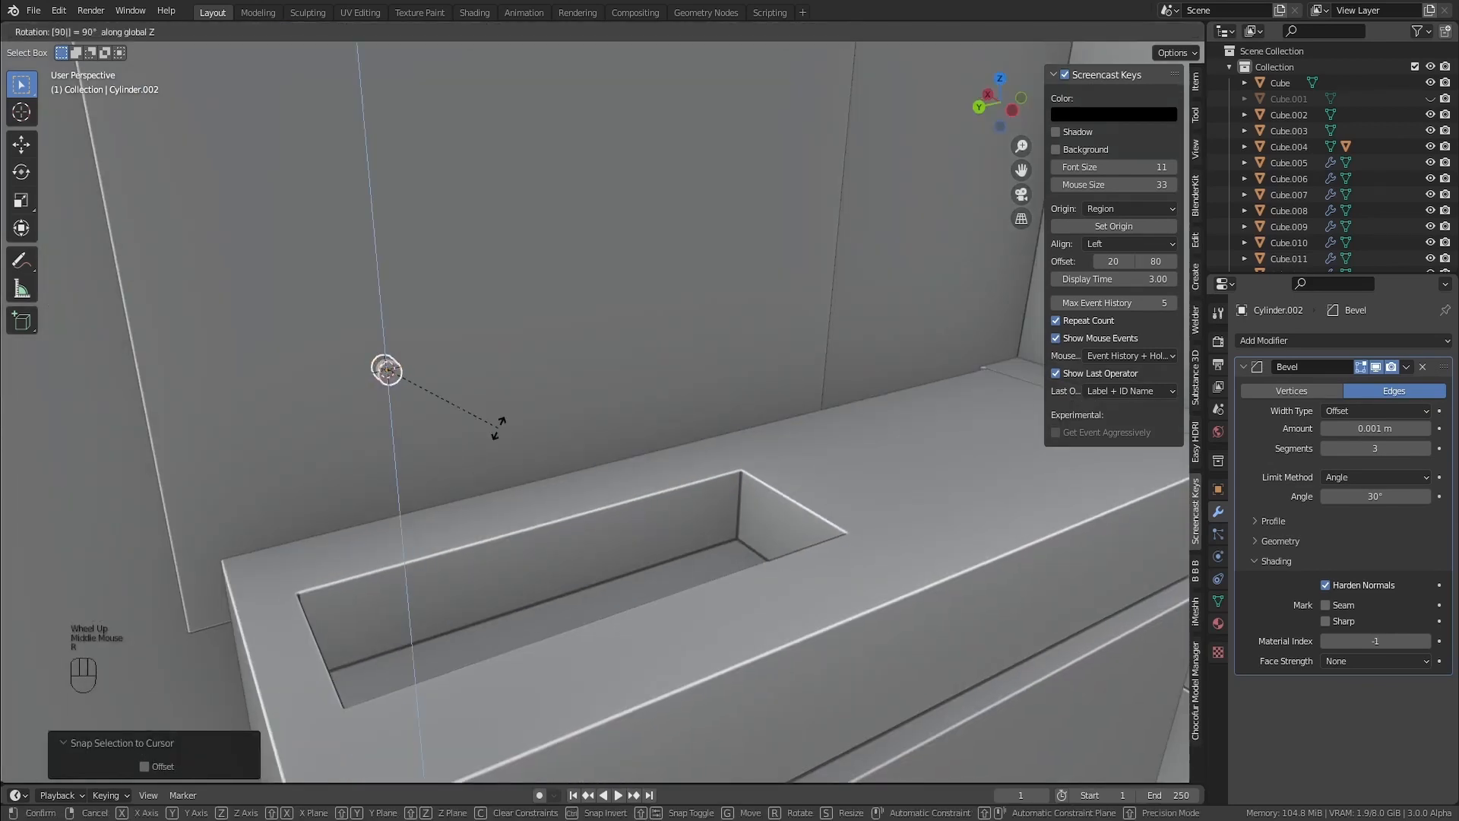
key(Return)
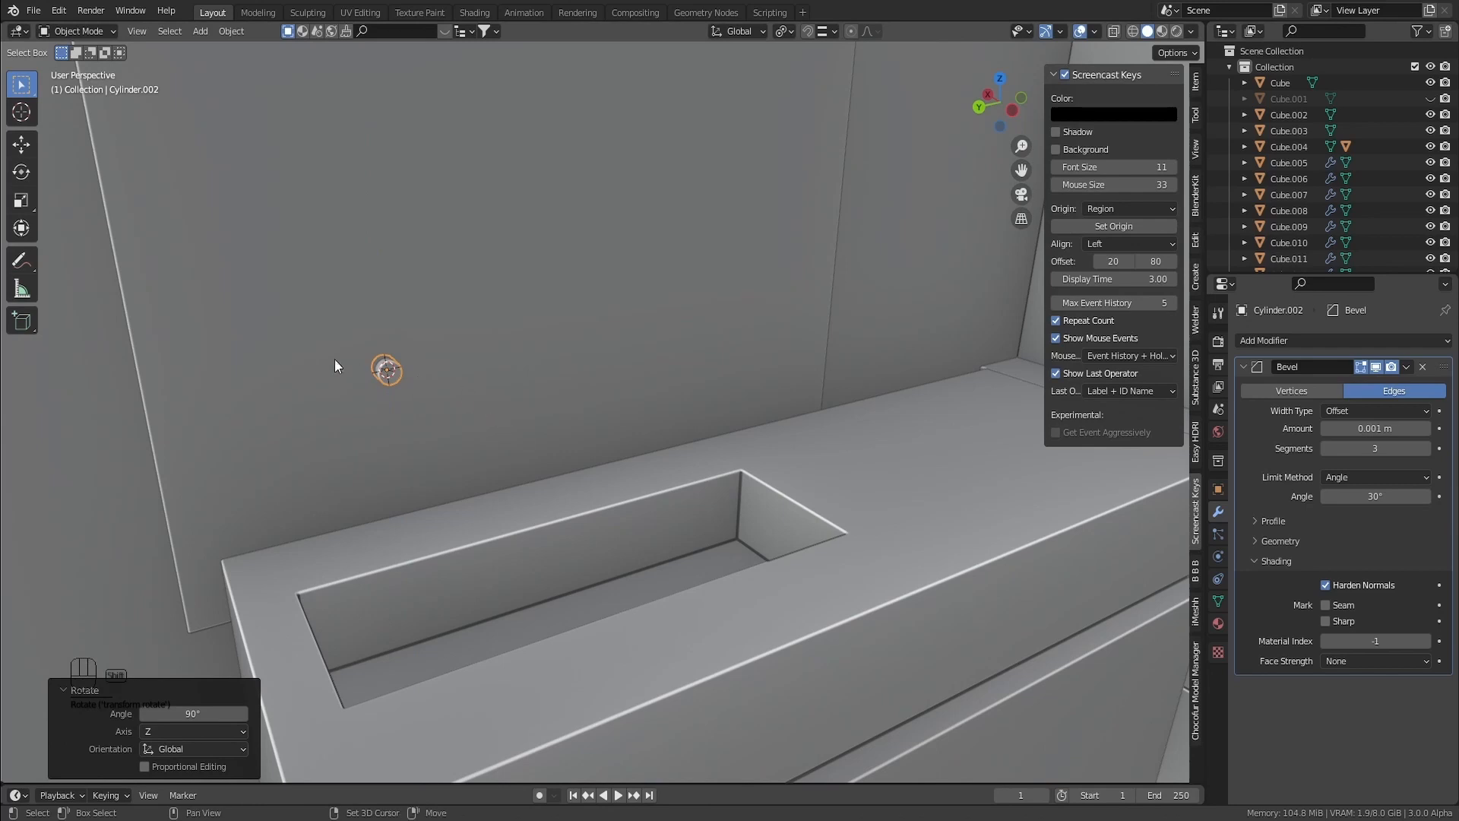
Scale the copied knob to about 1.8 times its diameter, keeping its depth along X locked
shift+middle_drag(334, 359, 413, 394)
scroll(414, 393, up, 4)
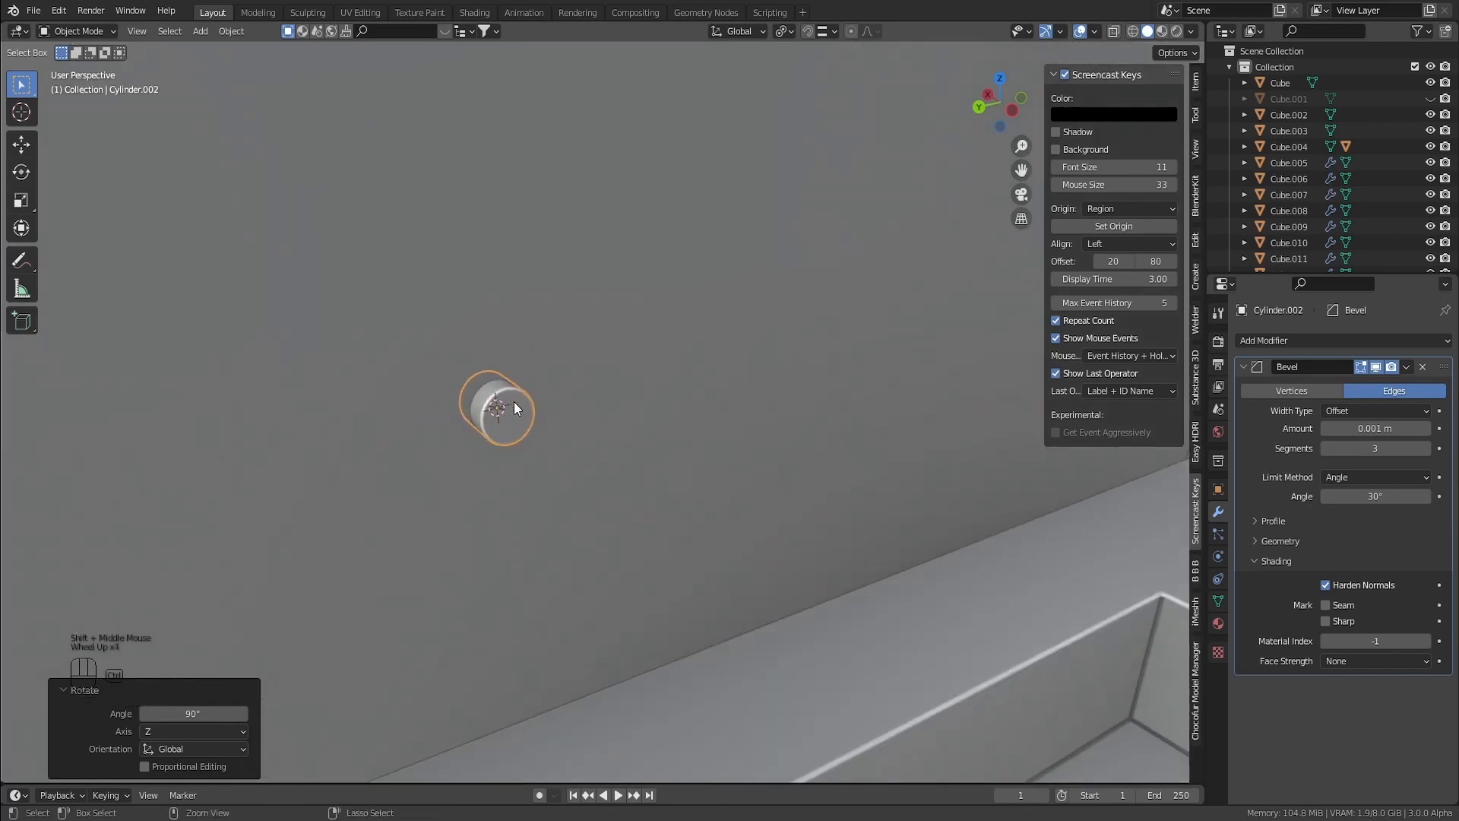
scroll(514, 407, down, 1)
mouse_move(495, 432)
middle_down()
mouse_move(541, 422)
mouse_move(515, 418)
middle_up()
key(s)
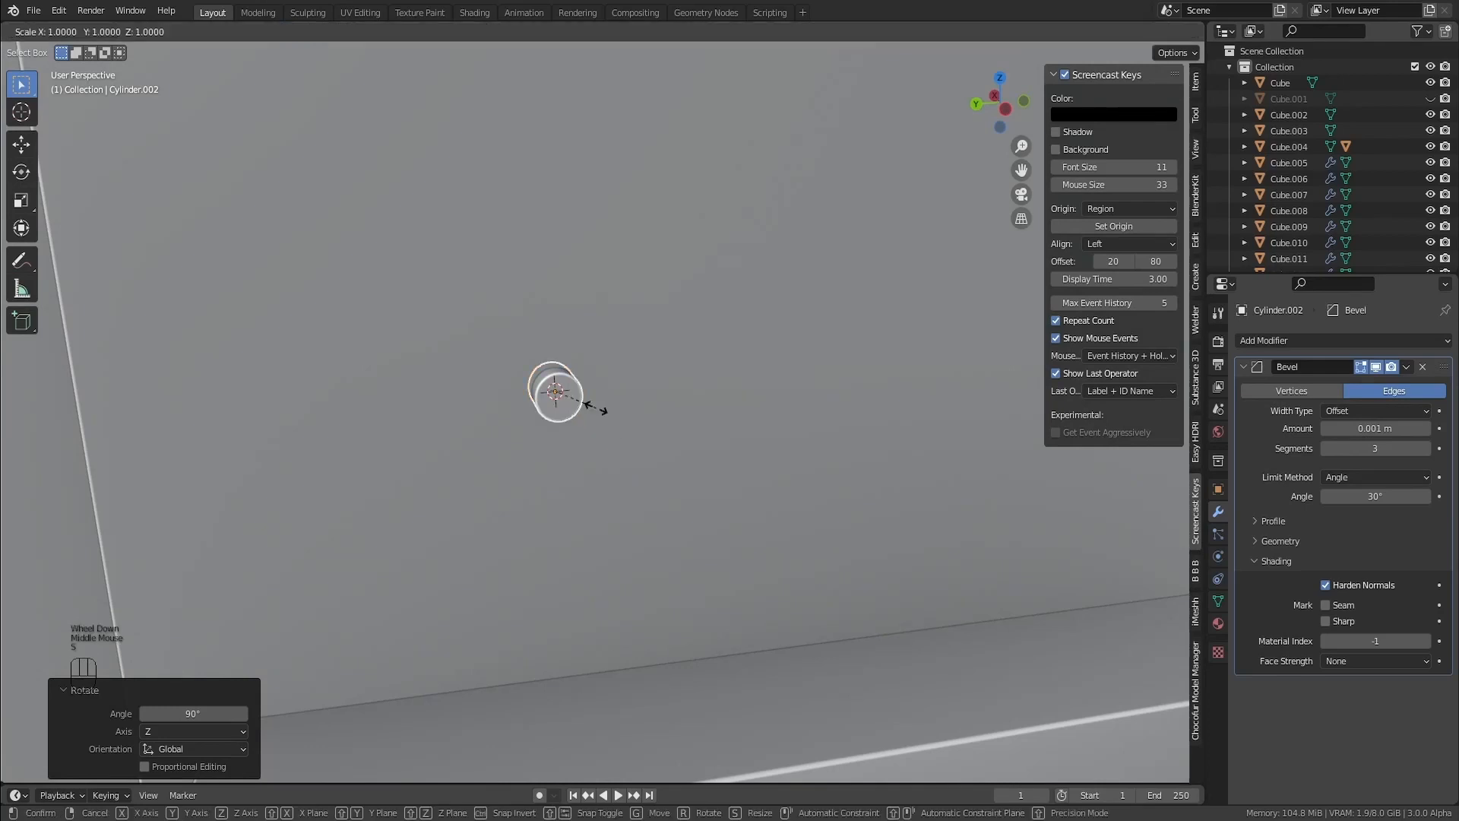
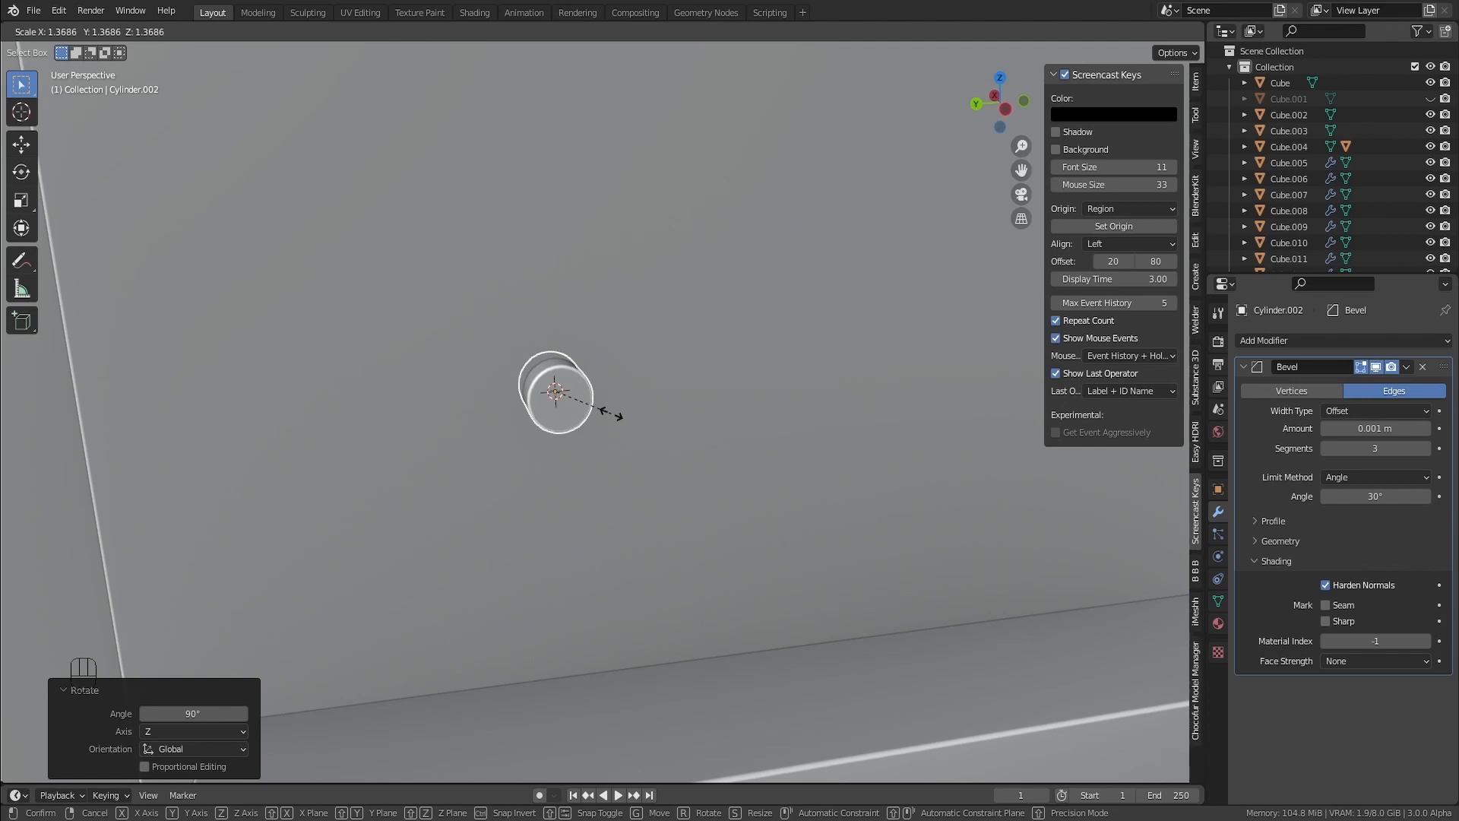
key(shift+x)
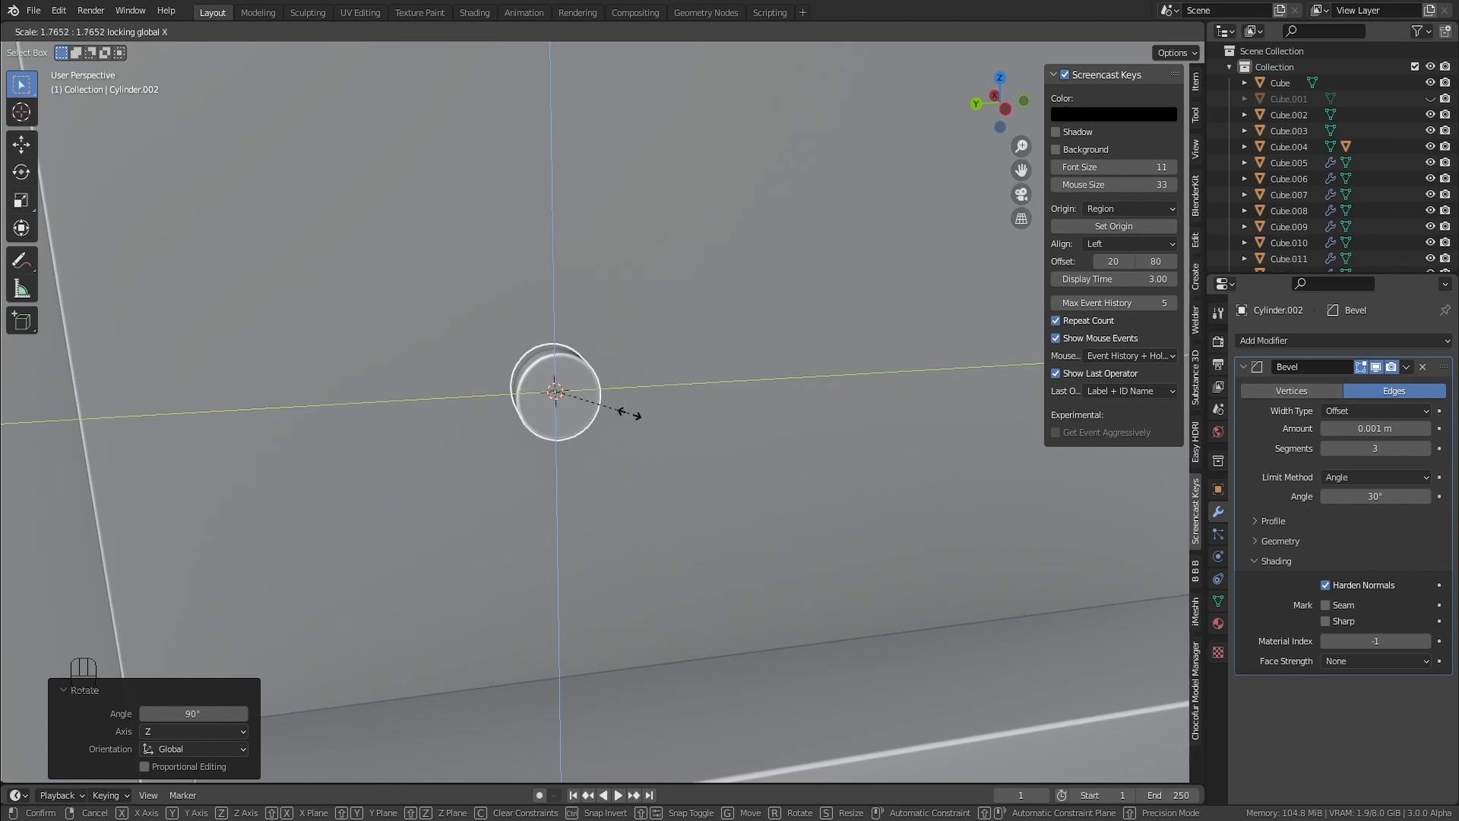
click(643, 413)
Inset the front face of the round wall plate by about 0.0064 m
key(Tab)
middle_drag(643, 414, 586, 408)
key(3)
click(573, 385)
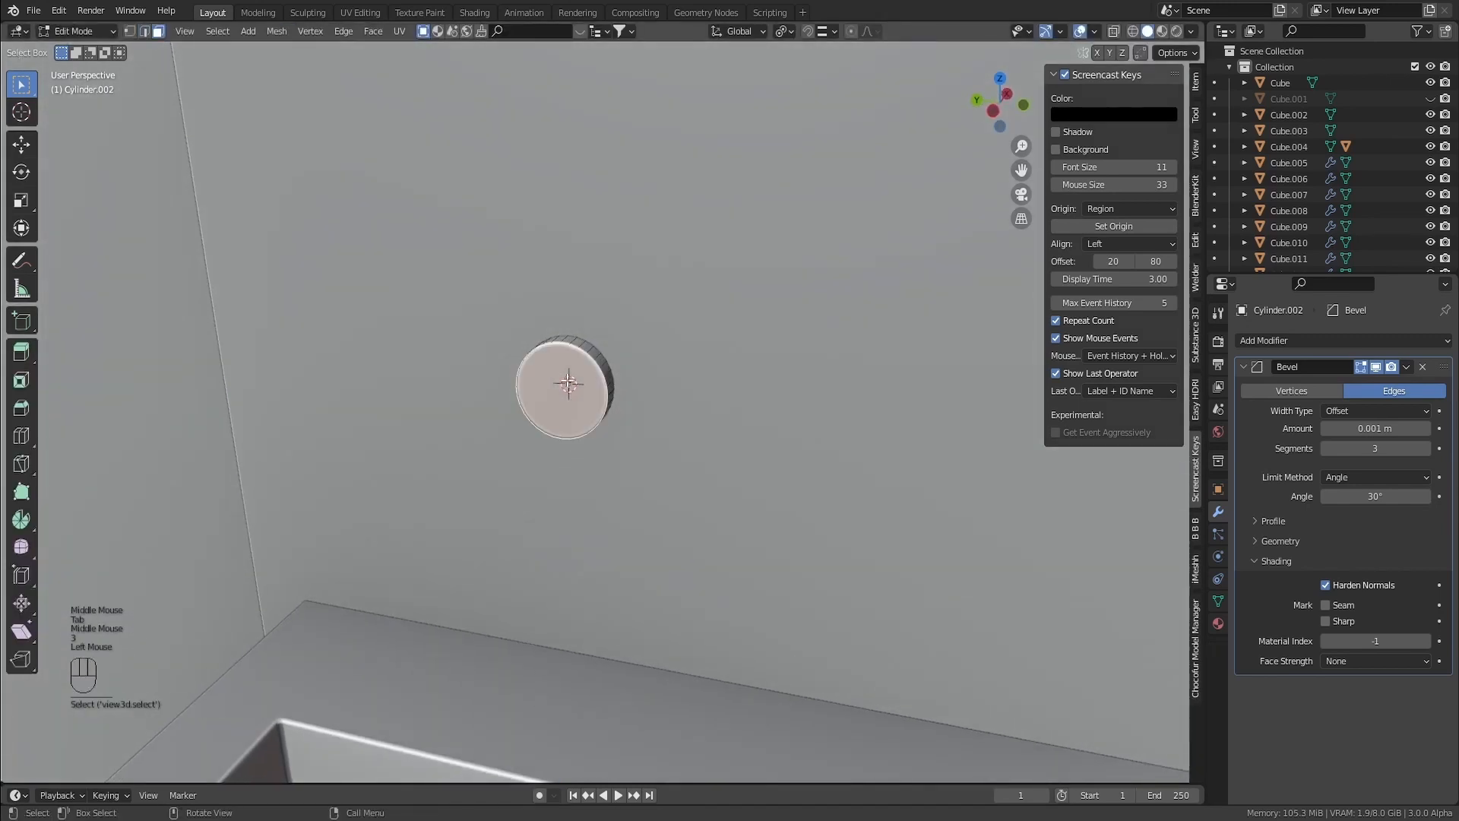
middle_drag(788, 430, 826, 440)
key(i)
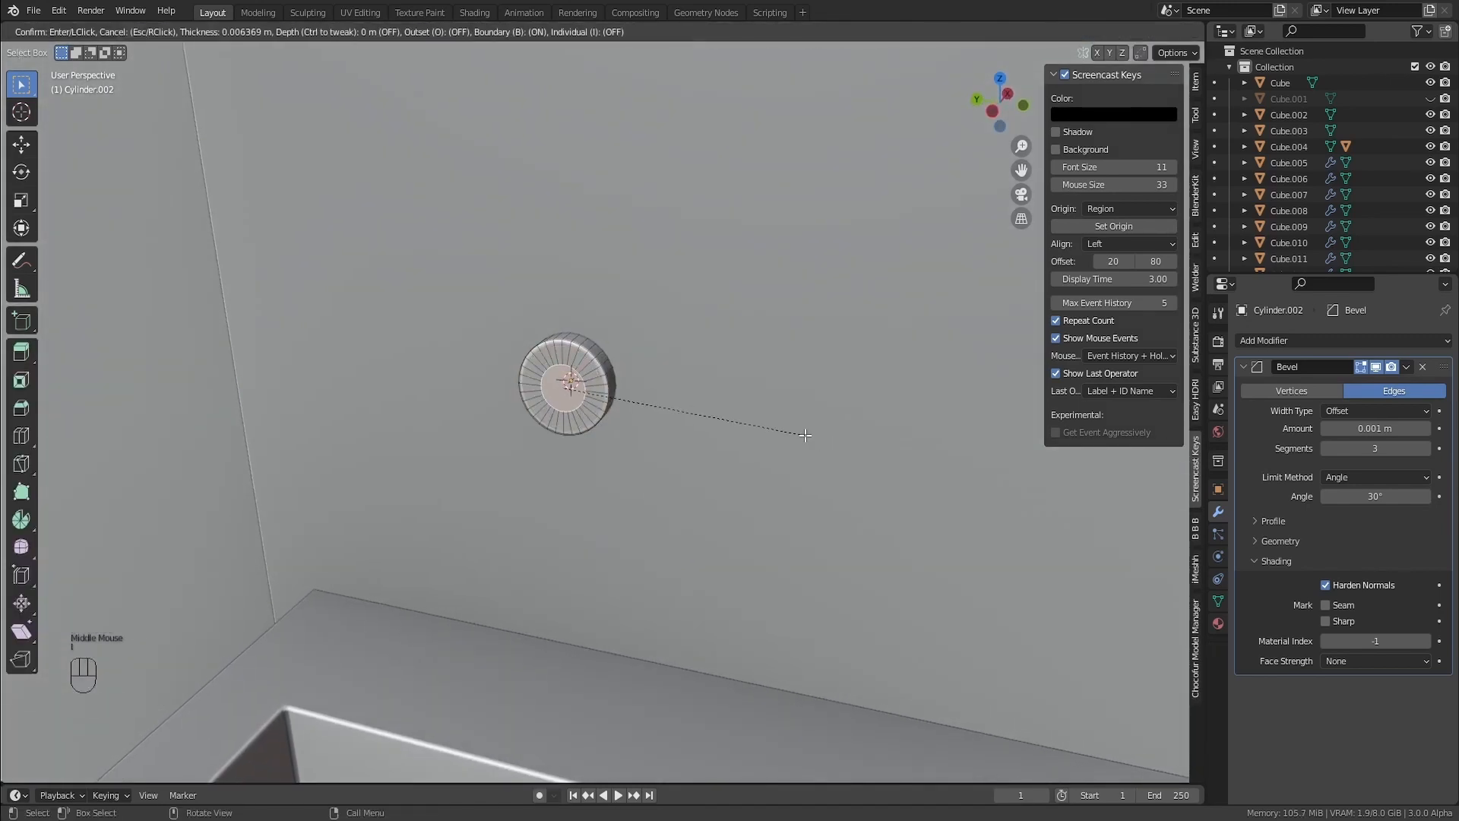
click(806, 434)
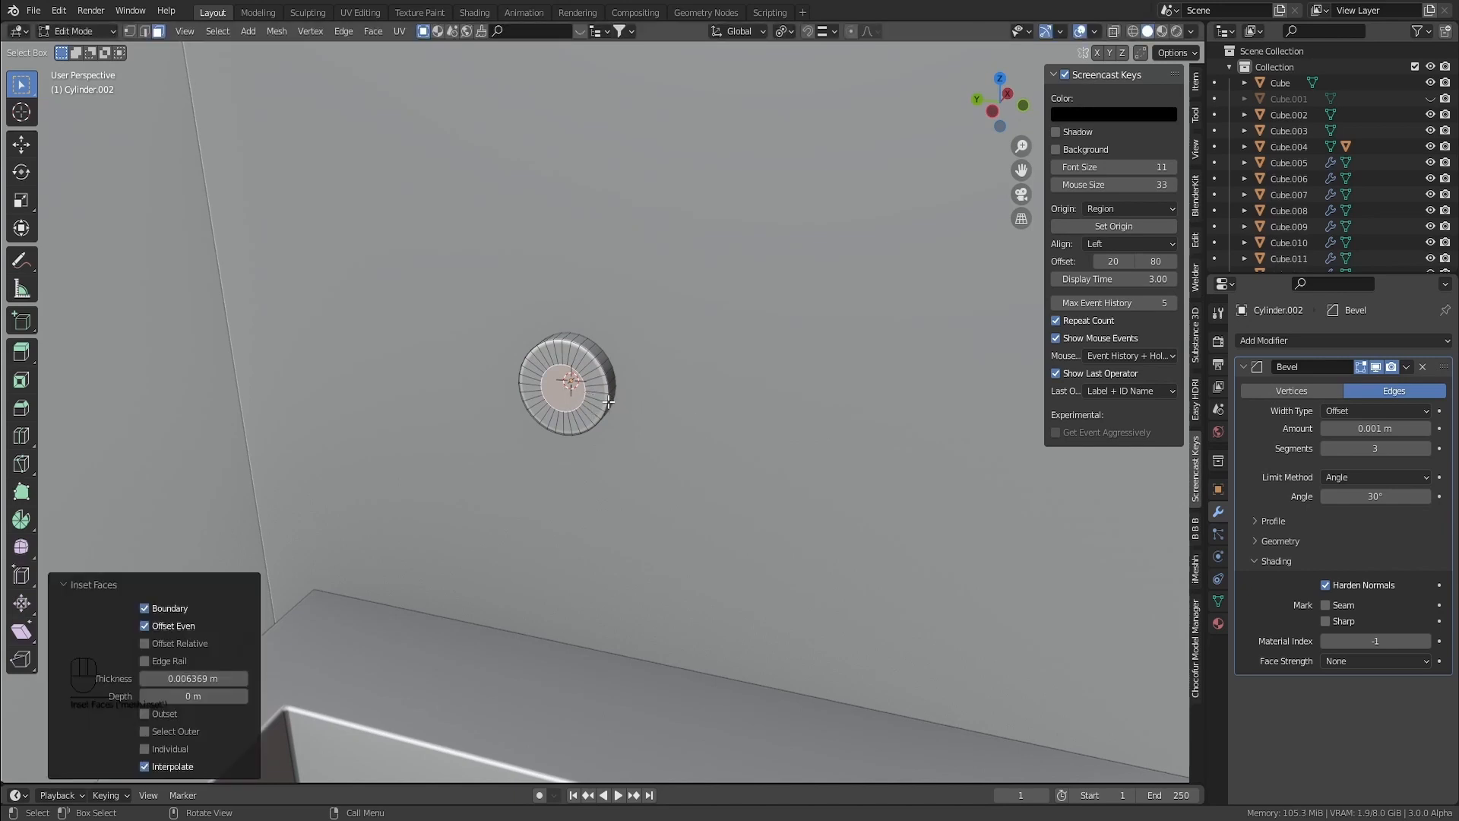
shift+middle_drag(609, 403, 567, 380)
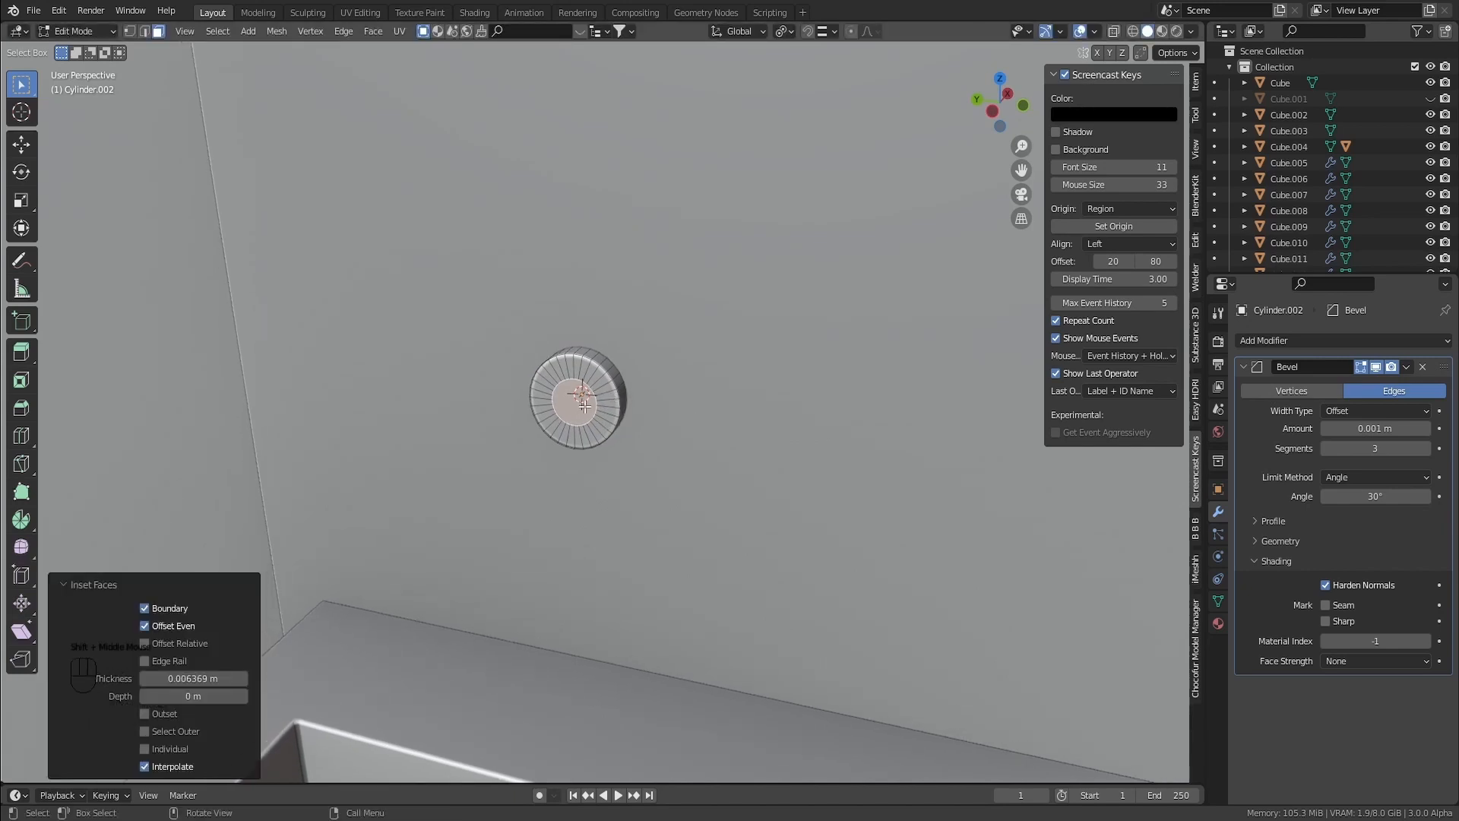
middle_drag(682, 408, 688, 414)
key(e)
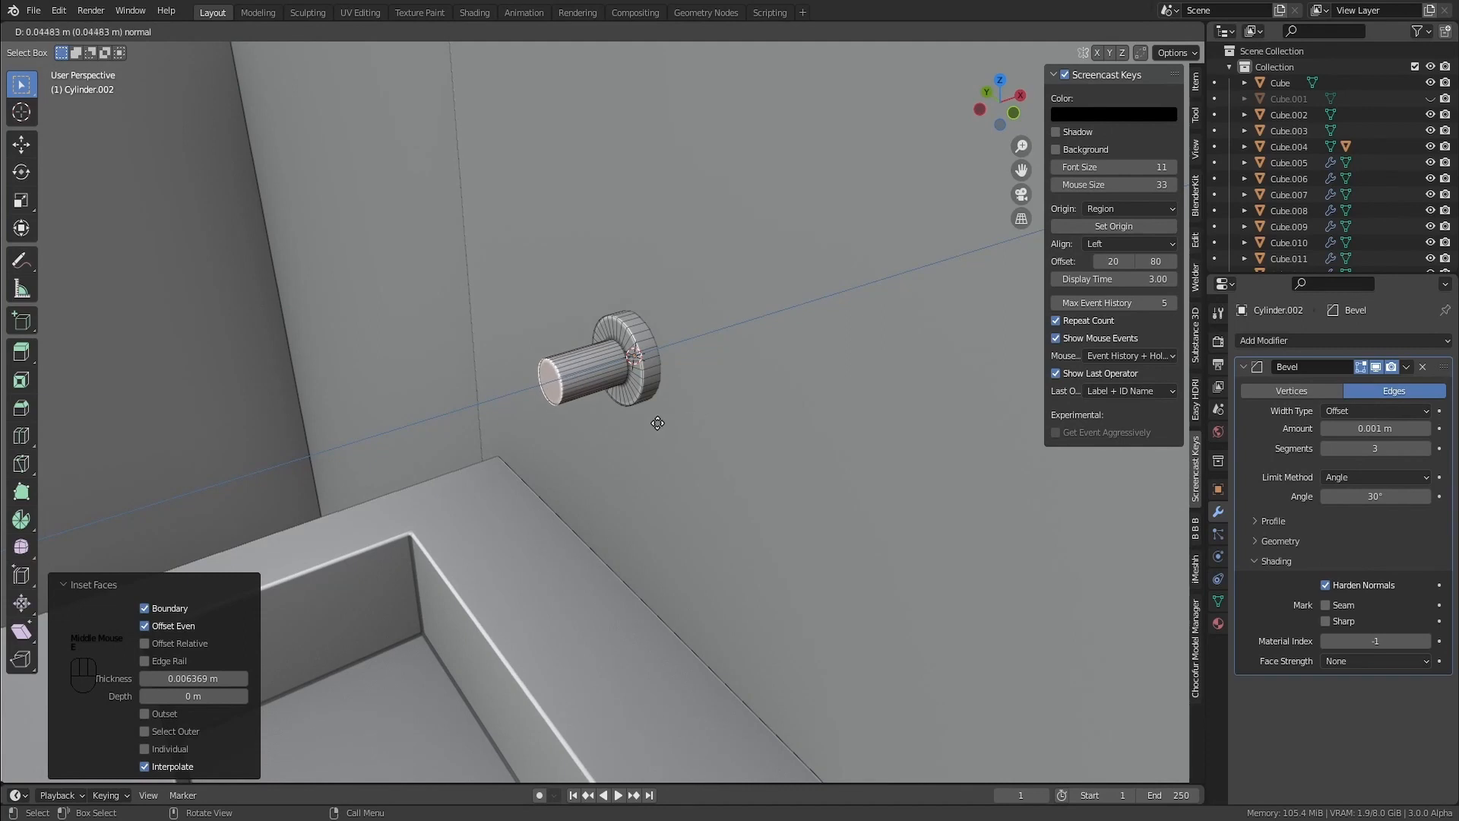
right_click(634, 427)
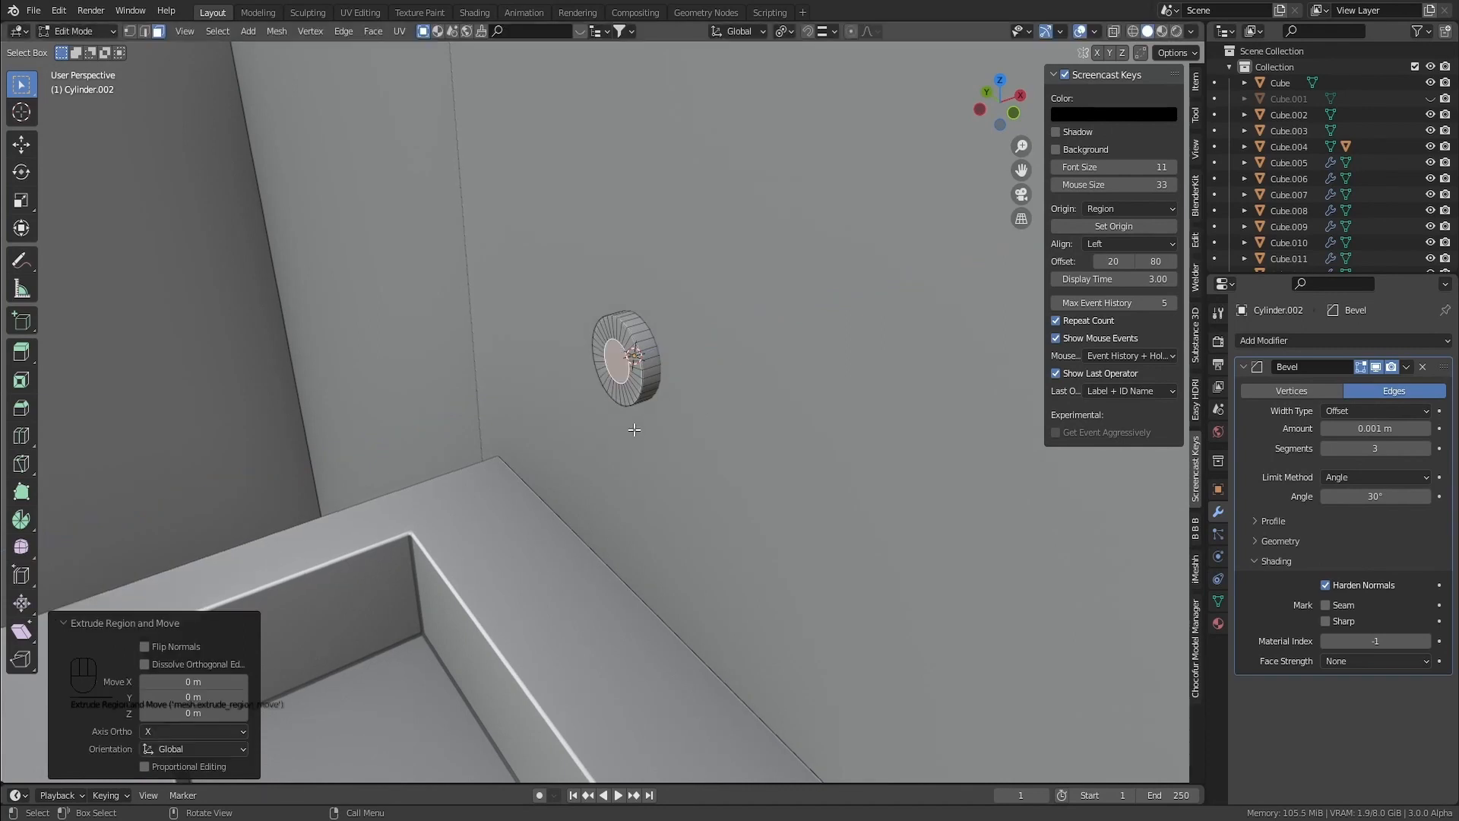
key(ctrl+z)
Duplicate the small inset face of the wall plate and separate the copy into its own object in the same place
middle_drag(634, 427, 652, 378)
scroll(652, 378, up, 1)
key(shift+d)
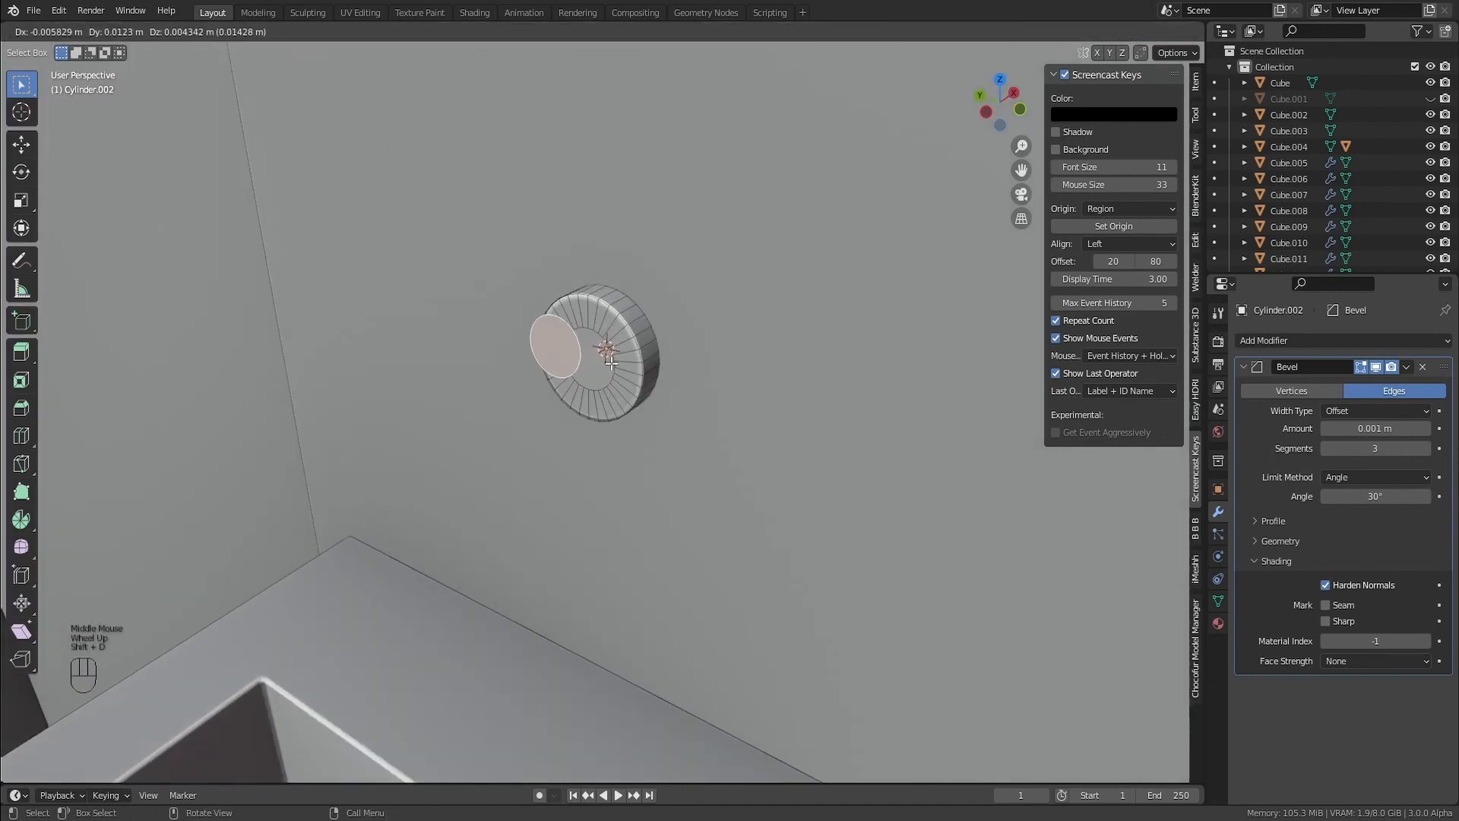
click(611, 363)
key(p)
click(589, 363)
key(Tab)
click(591, 363)
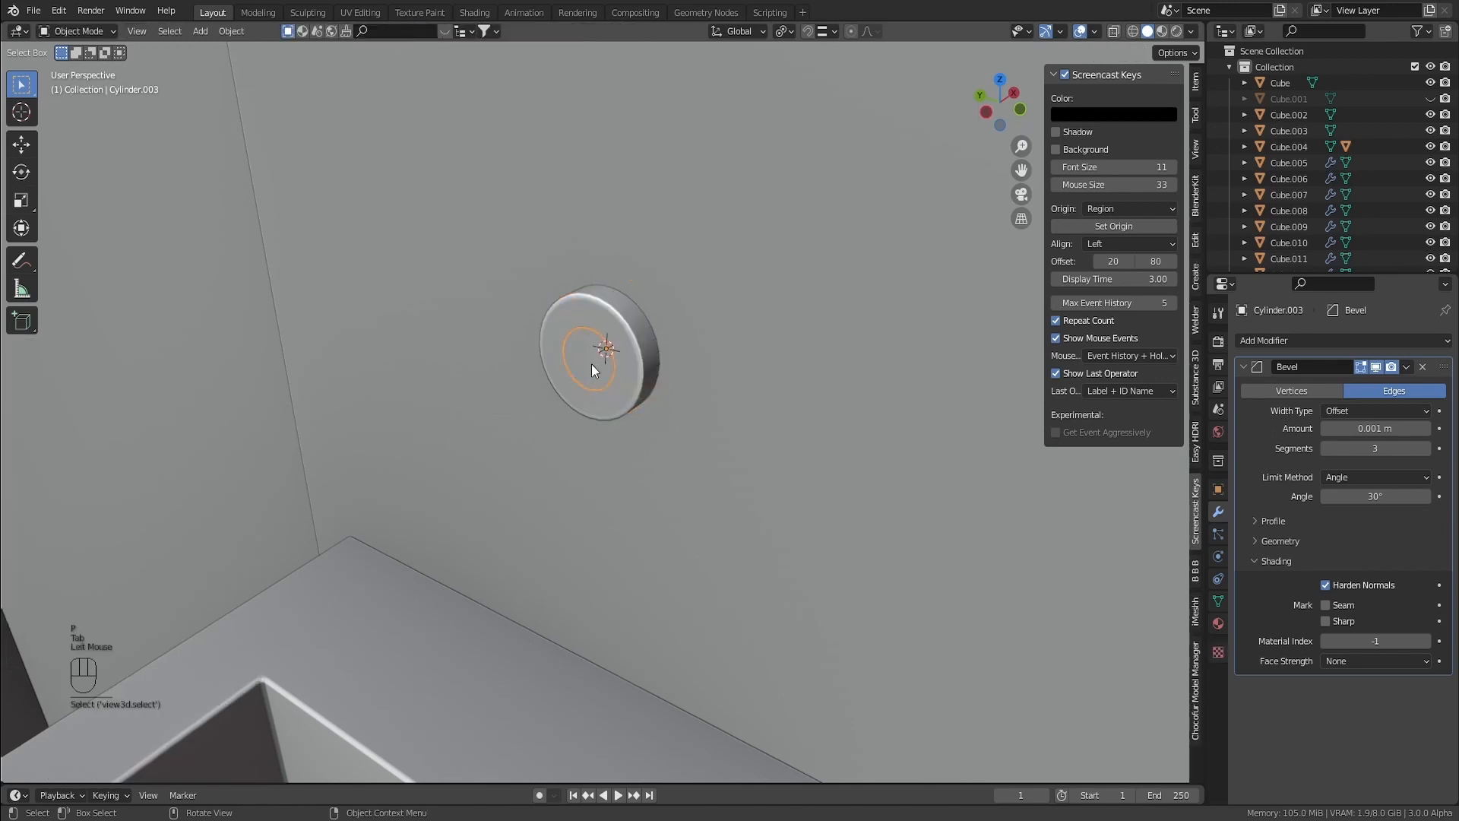
Extrude the separated round face about 0.093 m outward from the wall to form the tap's stem
key(Tab)
key(a)
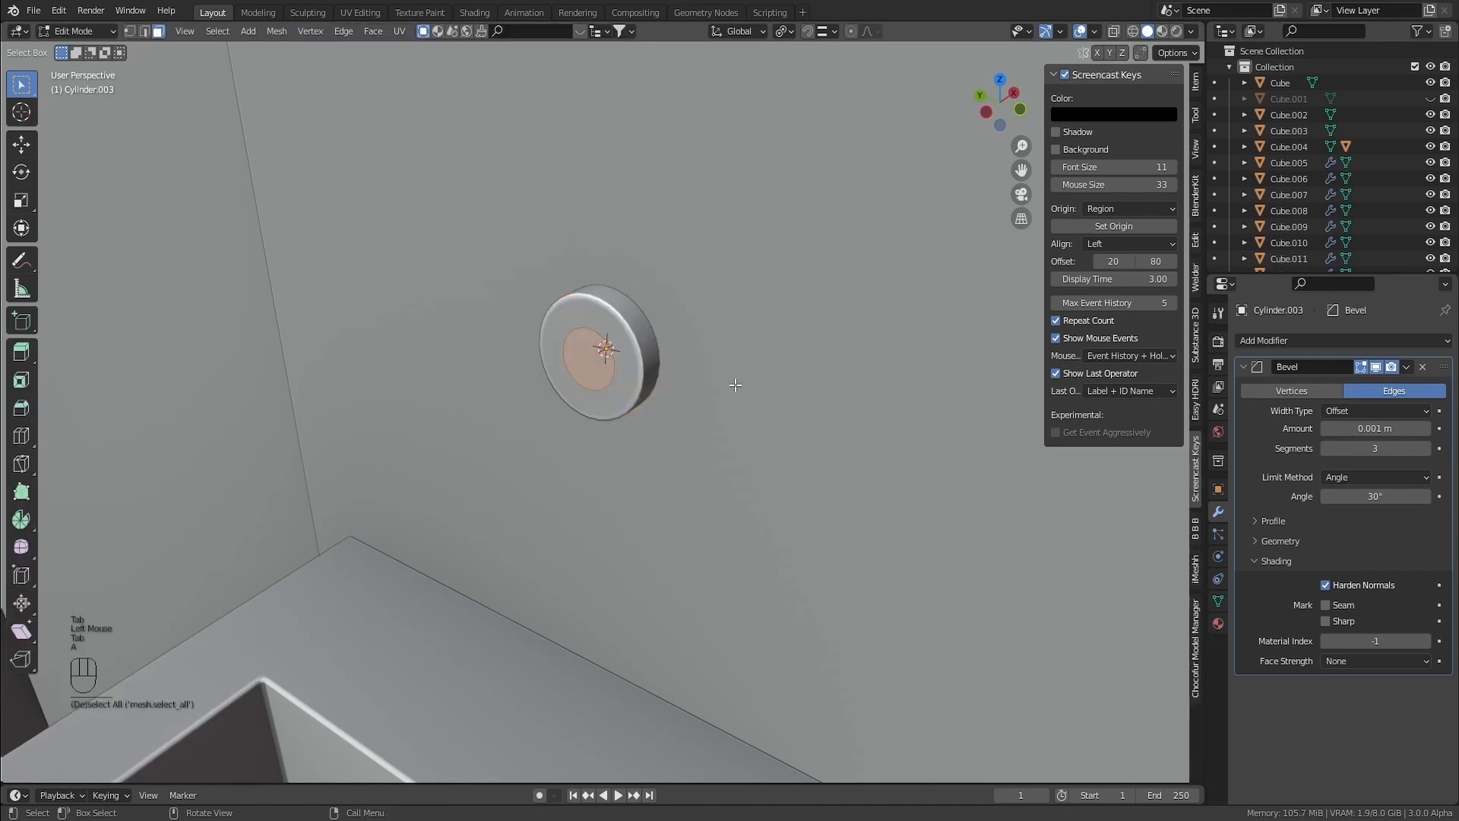
key(e)
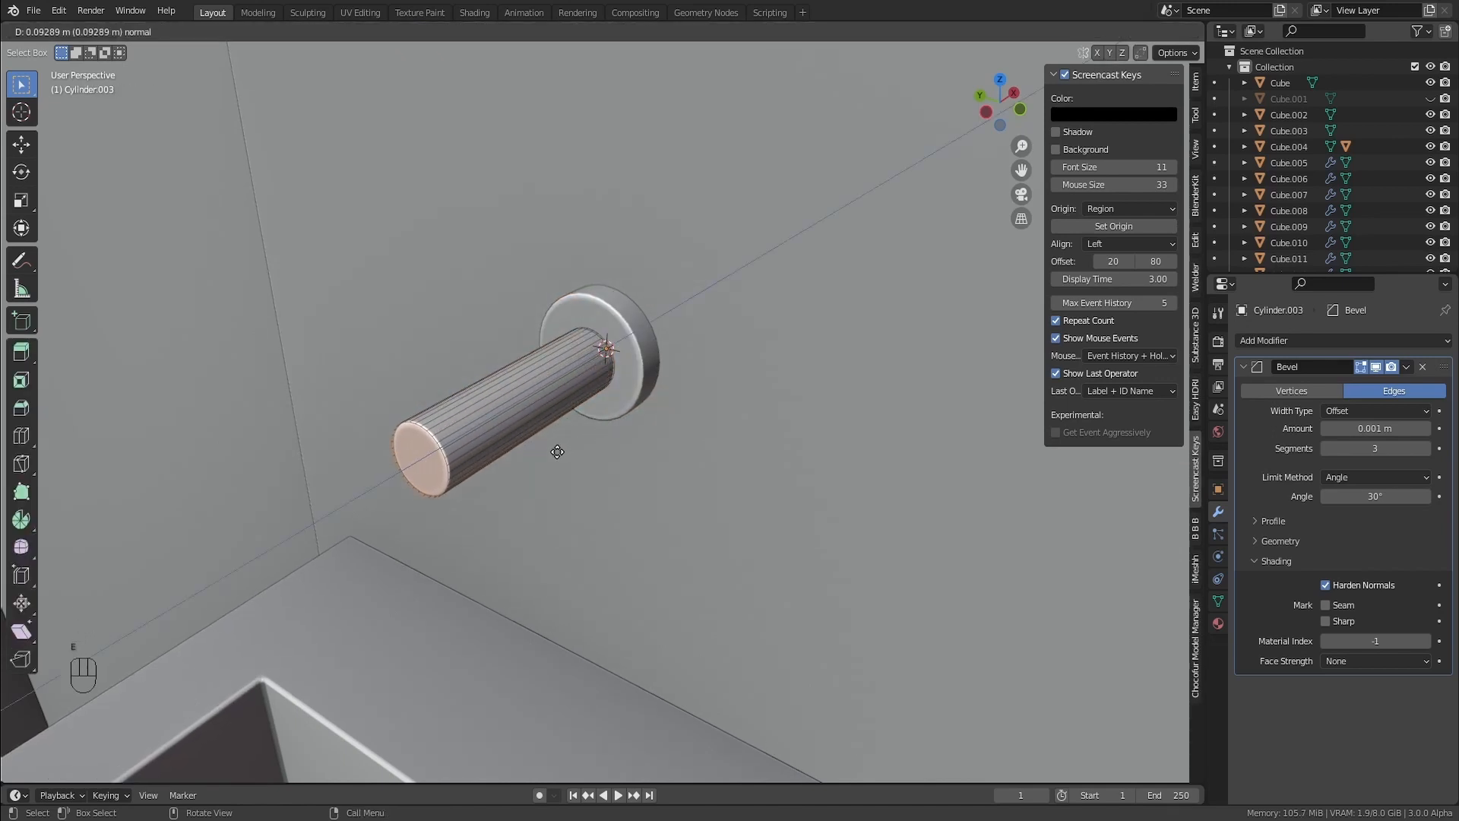
click(557, 452)
Duplicate the stem cylinder in place and rotate the copy -45° about its local X axis
middle_drag(569, 443, 486, 414)
key(Tab)
key(shift+d)
right_click(532, 377)
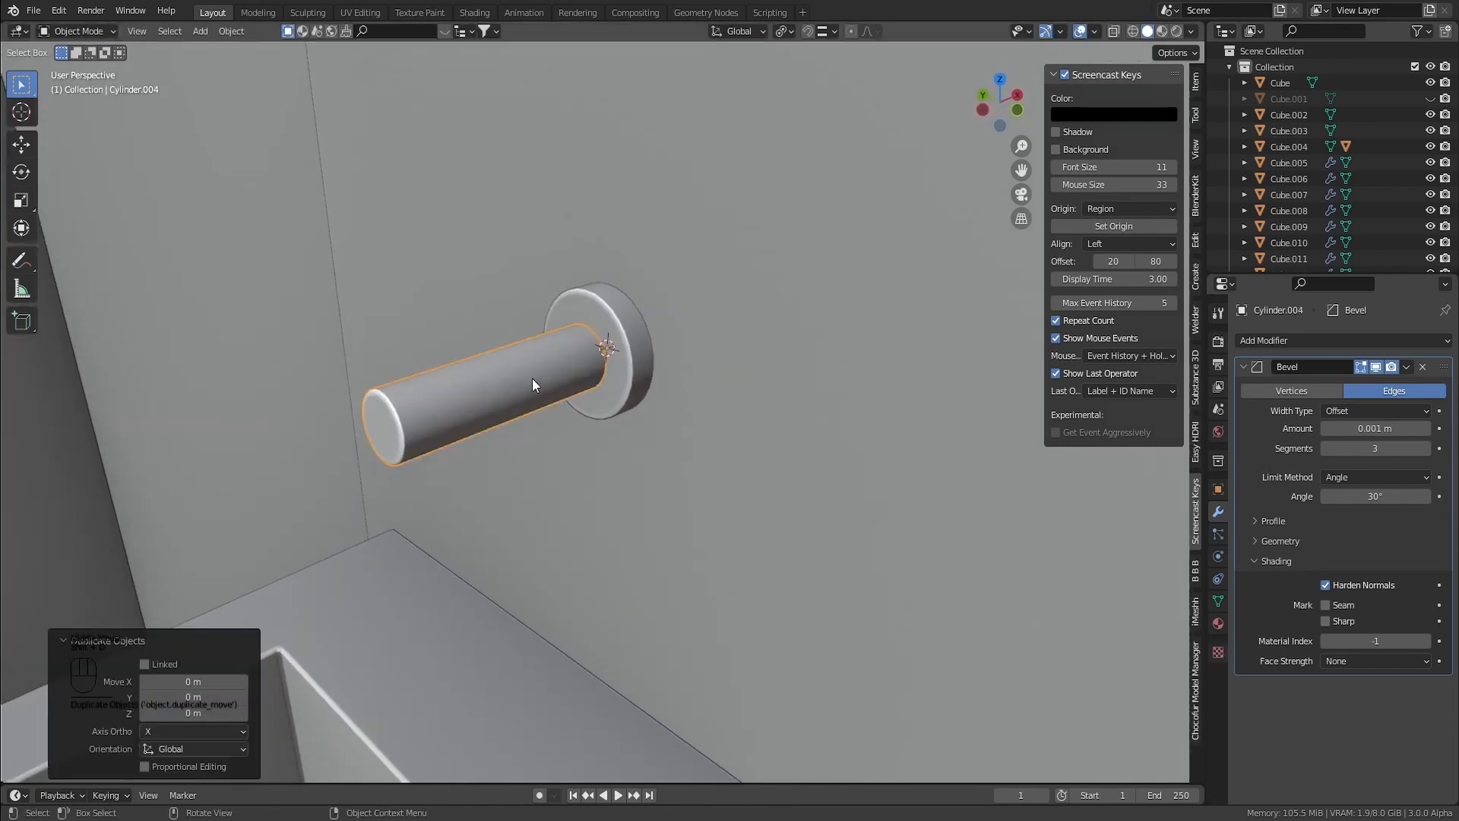
key(r)
key(x)
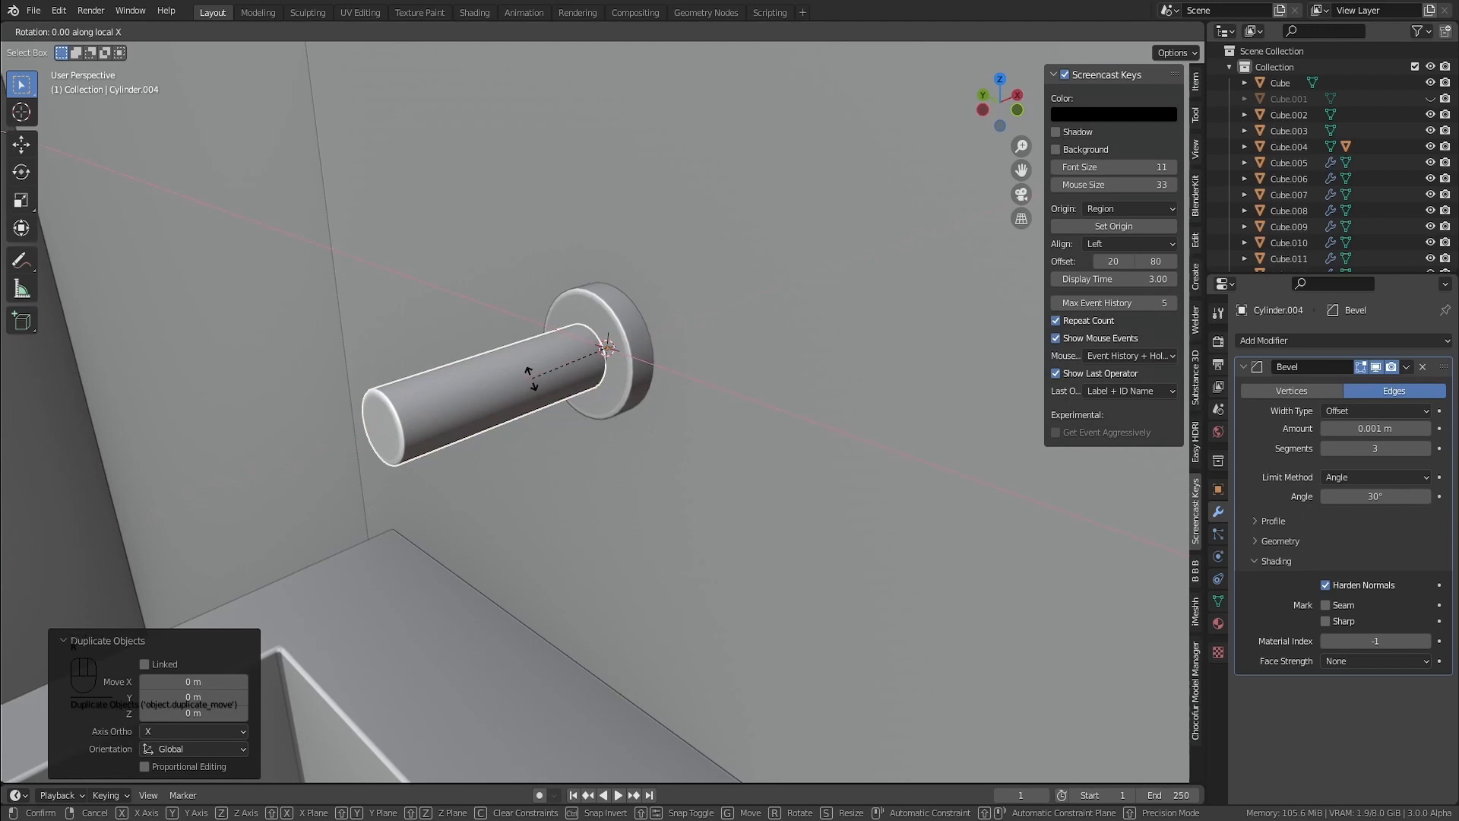
text(45)
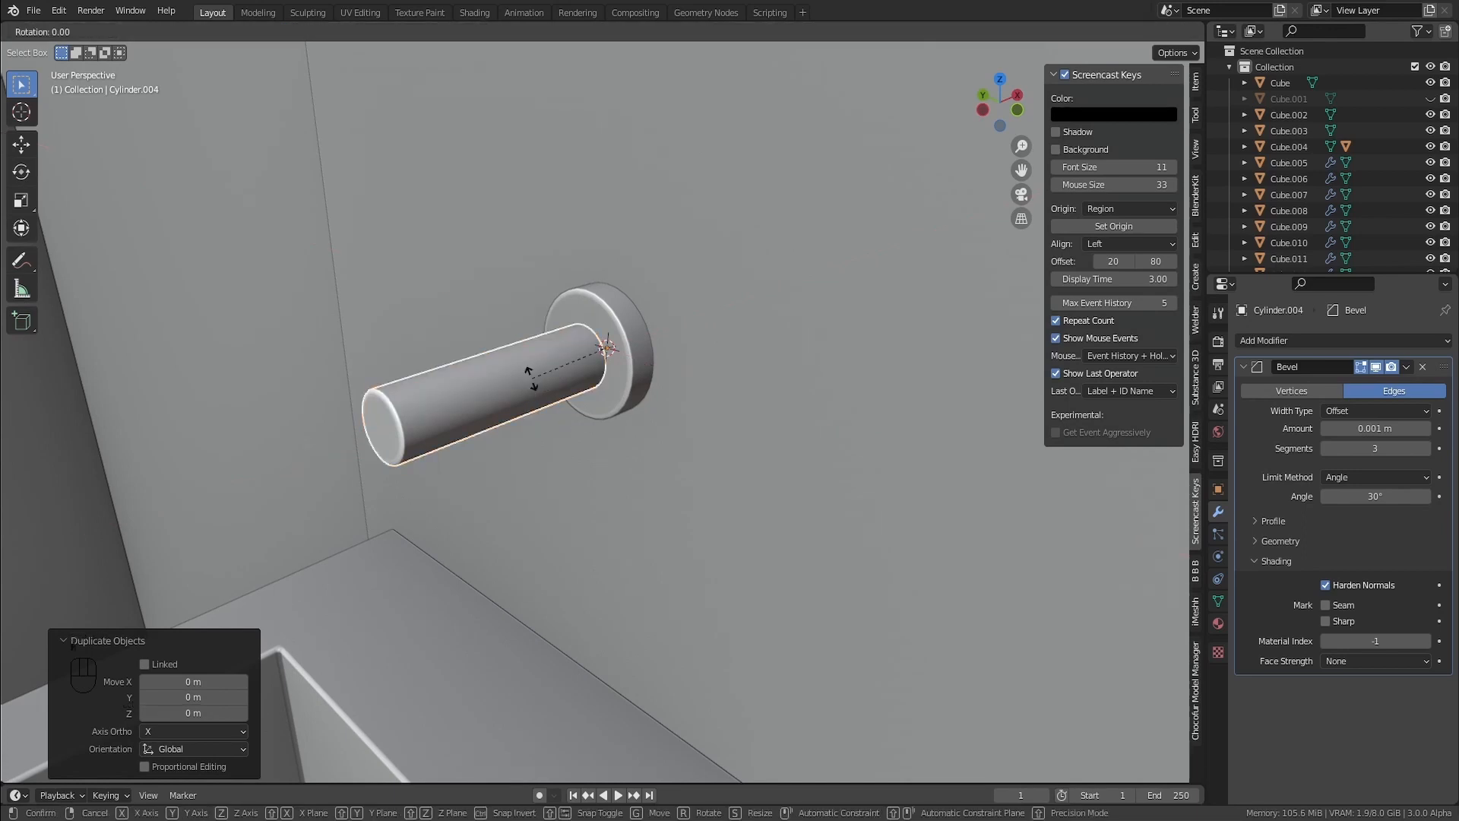
key(minus)
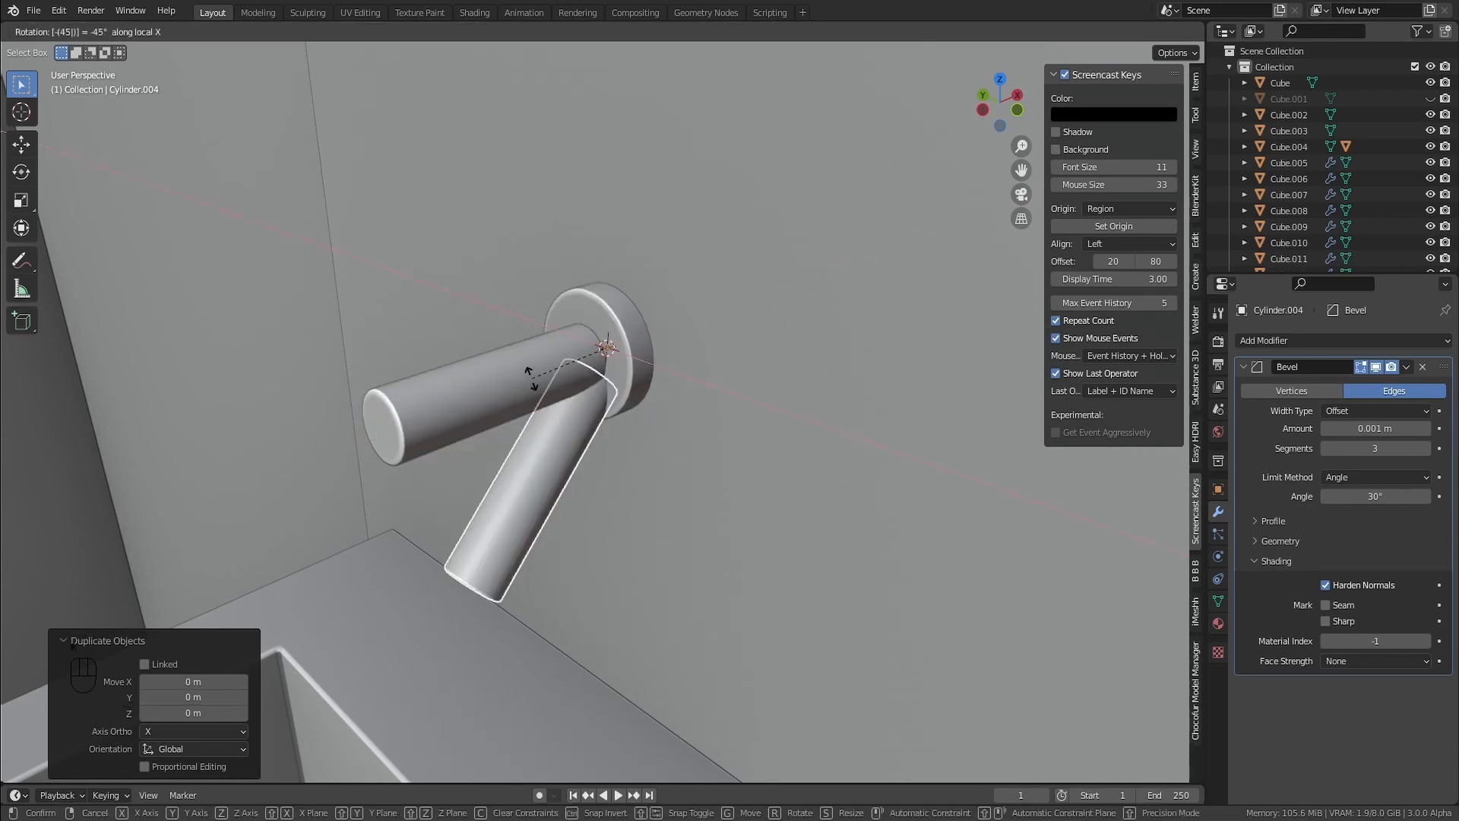
key(Return)
Move the tilted cylinder along global X to the stem's free end, then raise it about 0.03 m along Z
key(g)
key(x)
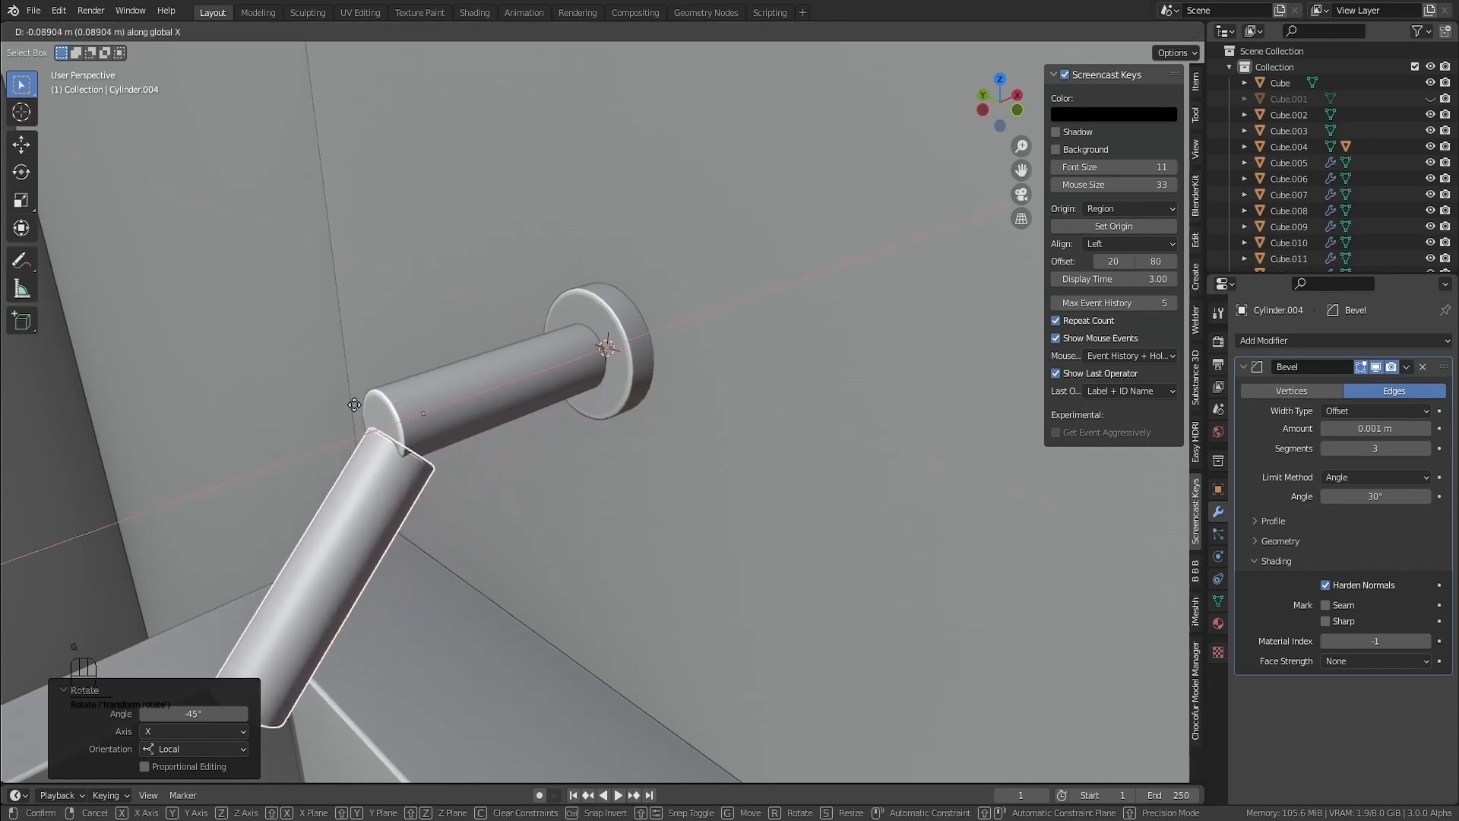
click(361, 403)
key(g)
key(z)
click(373, 326)
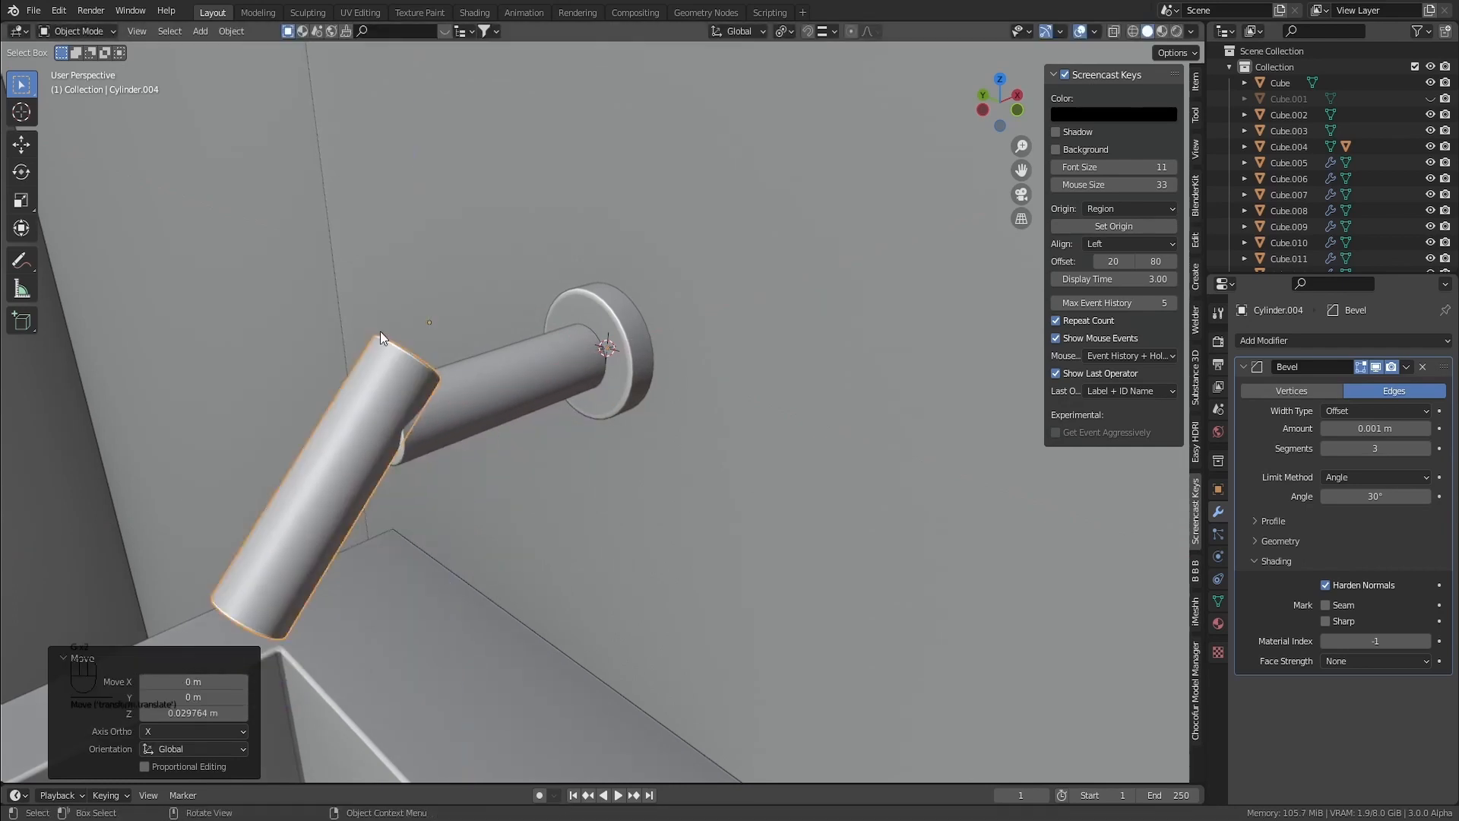
key(s)
key(z)
key(z)
click(437, 328)
Set the tilted cylinder's origin to its geometry and switch the transform pivot to Median Point
key(ctrl+shift+alt+c)
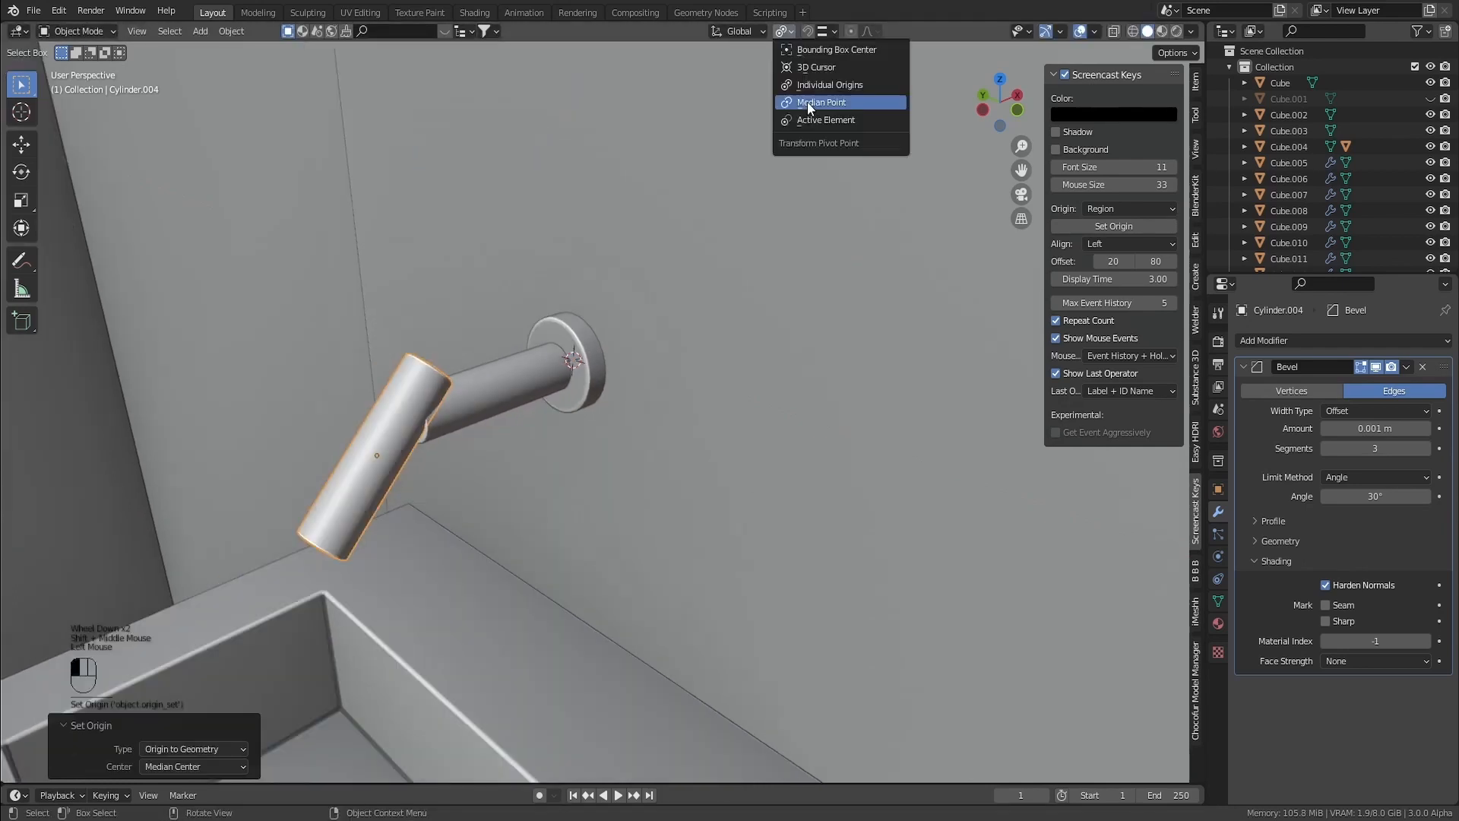
click(809, 99)
scroll(809, 99, up, 3)
click(783, 32)
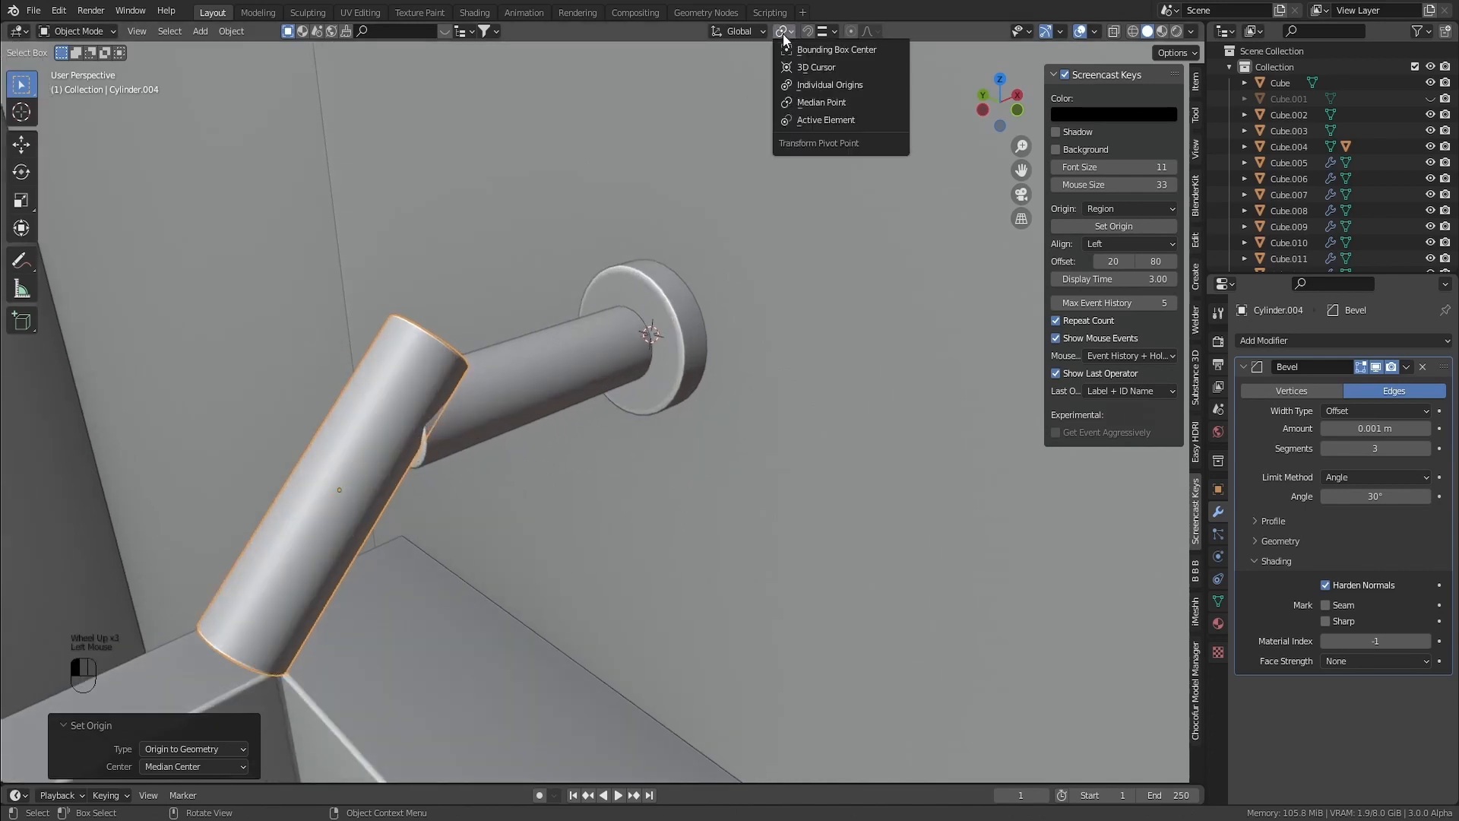
shift+middle_drag(495, 439, 566, 377)
Lengthen the tilted cylinder along its local Z axis and rotate it -11.5° about global Y
key(s)
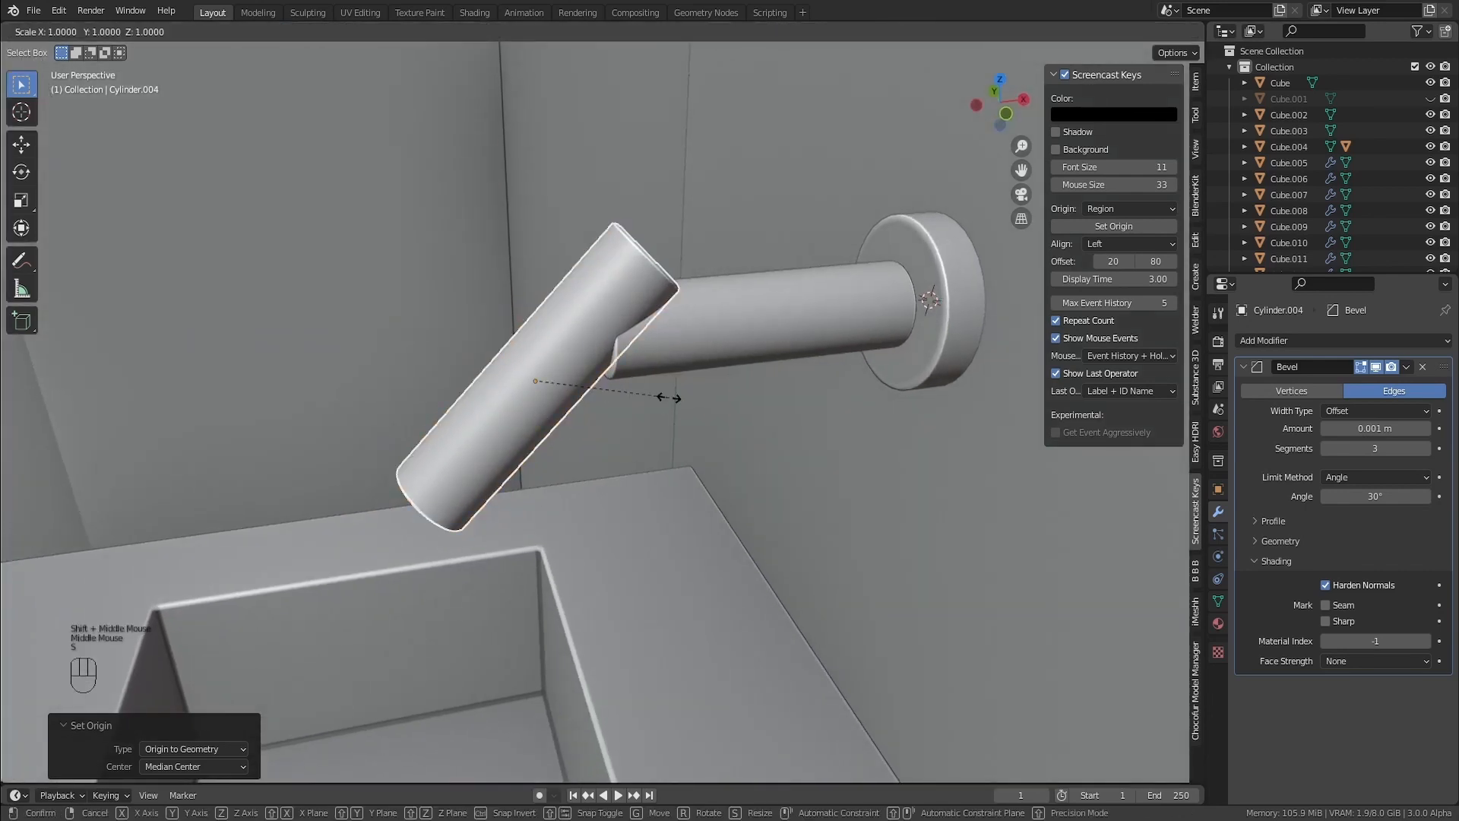
key(z)
key(z)
key(r)
key(y)
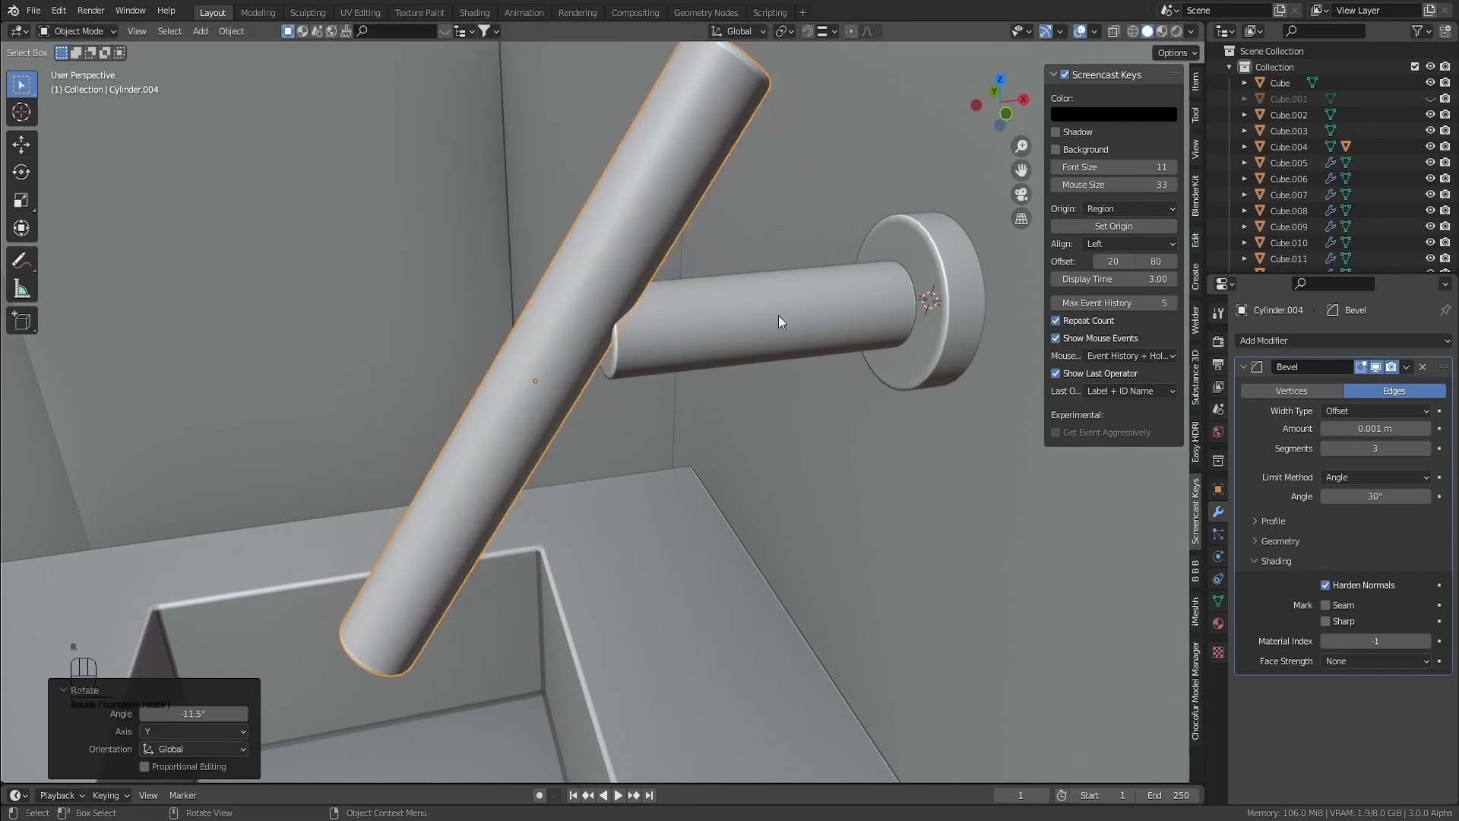
click(777, 313)
Shift the long tilted cylinder about 0.012 m along global X and about -0.016 m along its local Z axis
key(g)
key(x)
key(x)
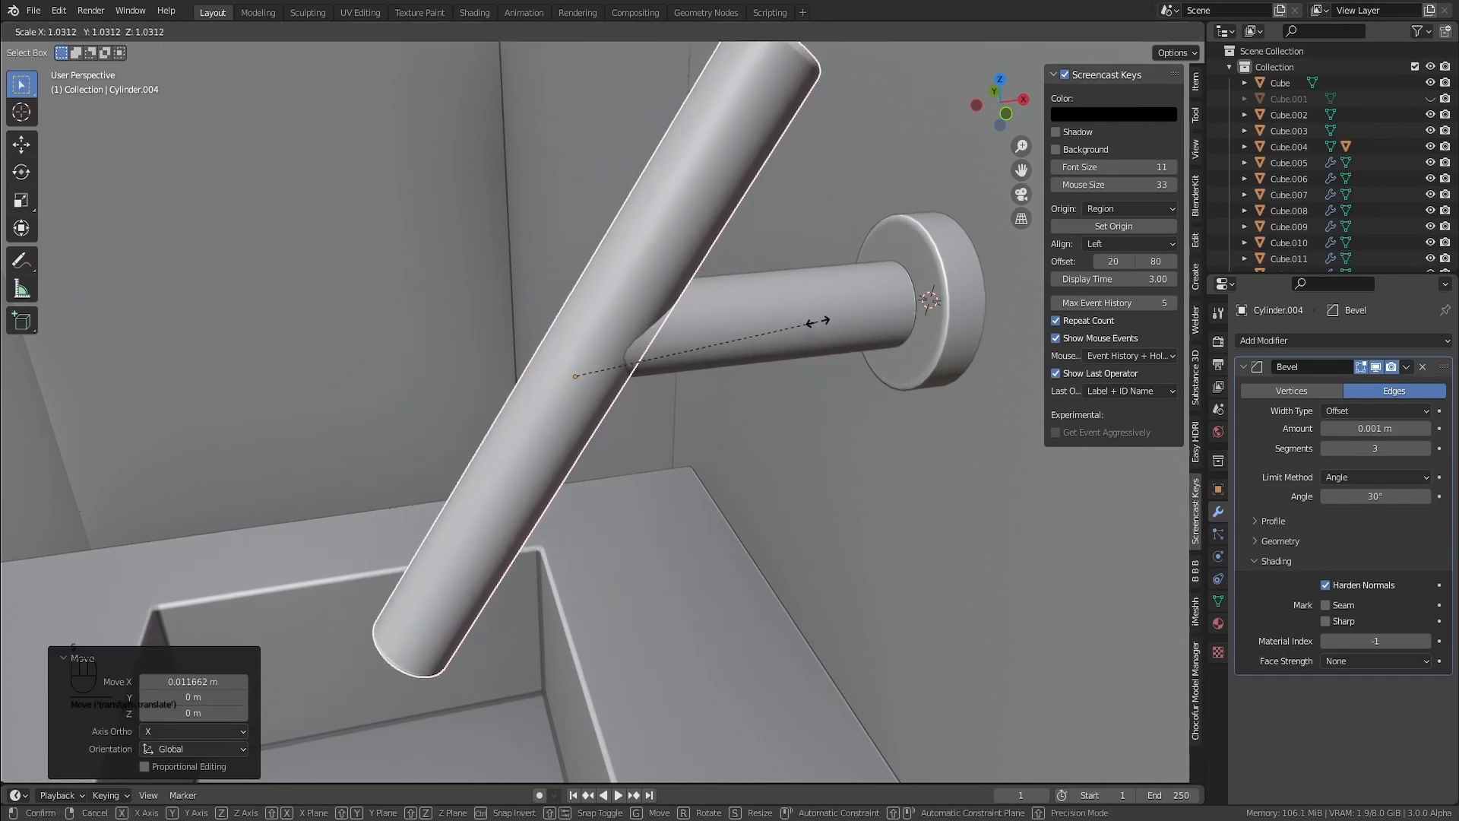
click(822, 321)
middle_drag(625, 395, 472, 415)
middle_drag(645, 312, 795, 263)
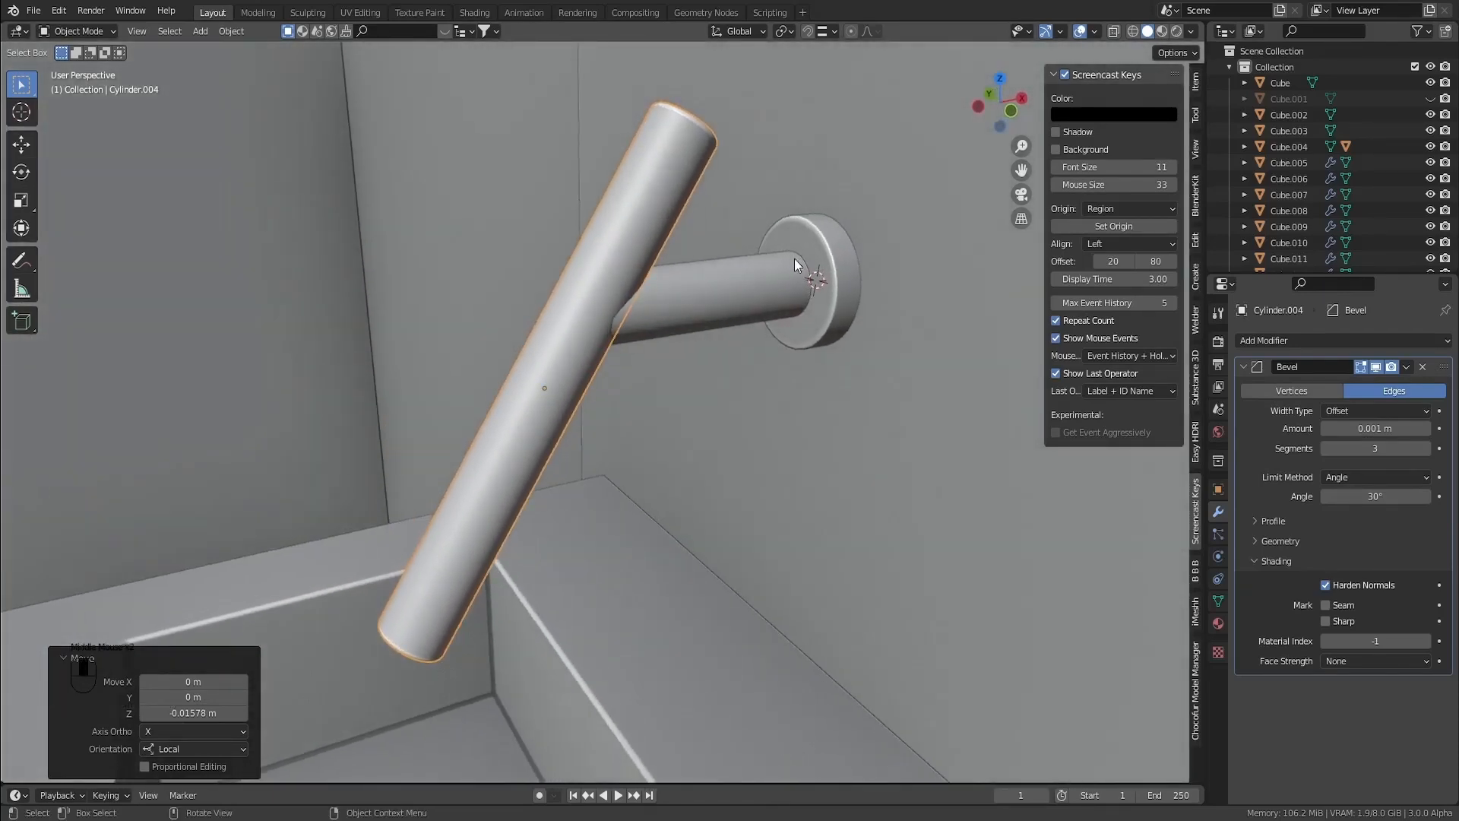
Join the tilted spout, the stem and the wall plate into one tap object
shift+click(728, 297)
shift+click(830, 288)
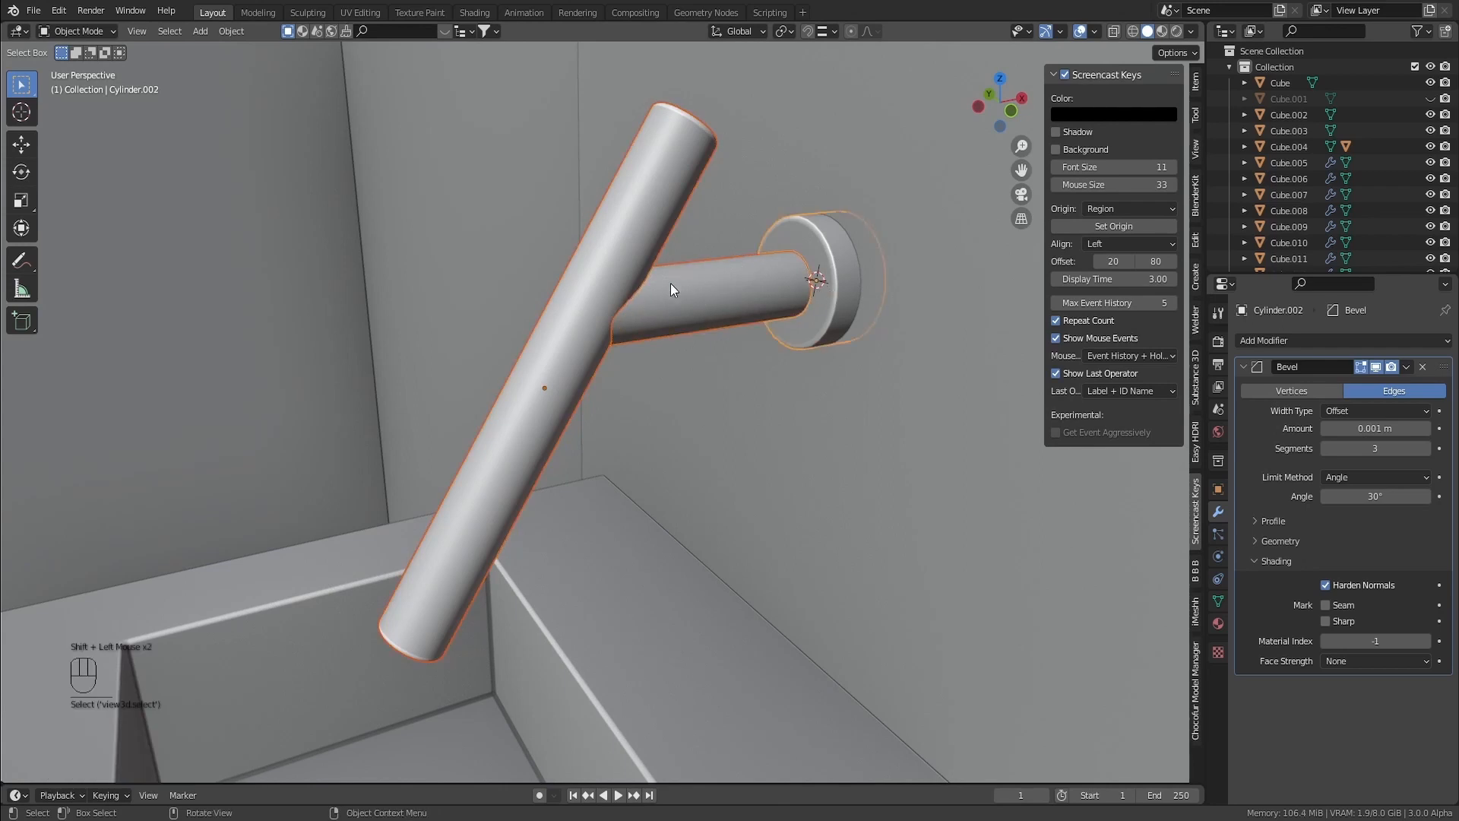
key(ctrl+j)
Duplicate the tap and place the copy about -0.256 m along the Y axis
shift+middle_drag(670, 283, 511, 283)
scroll(540, 251, down, 3)
key(shift+d)
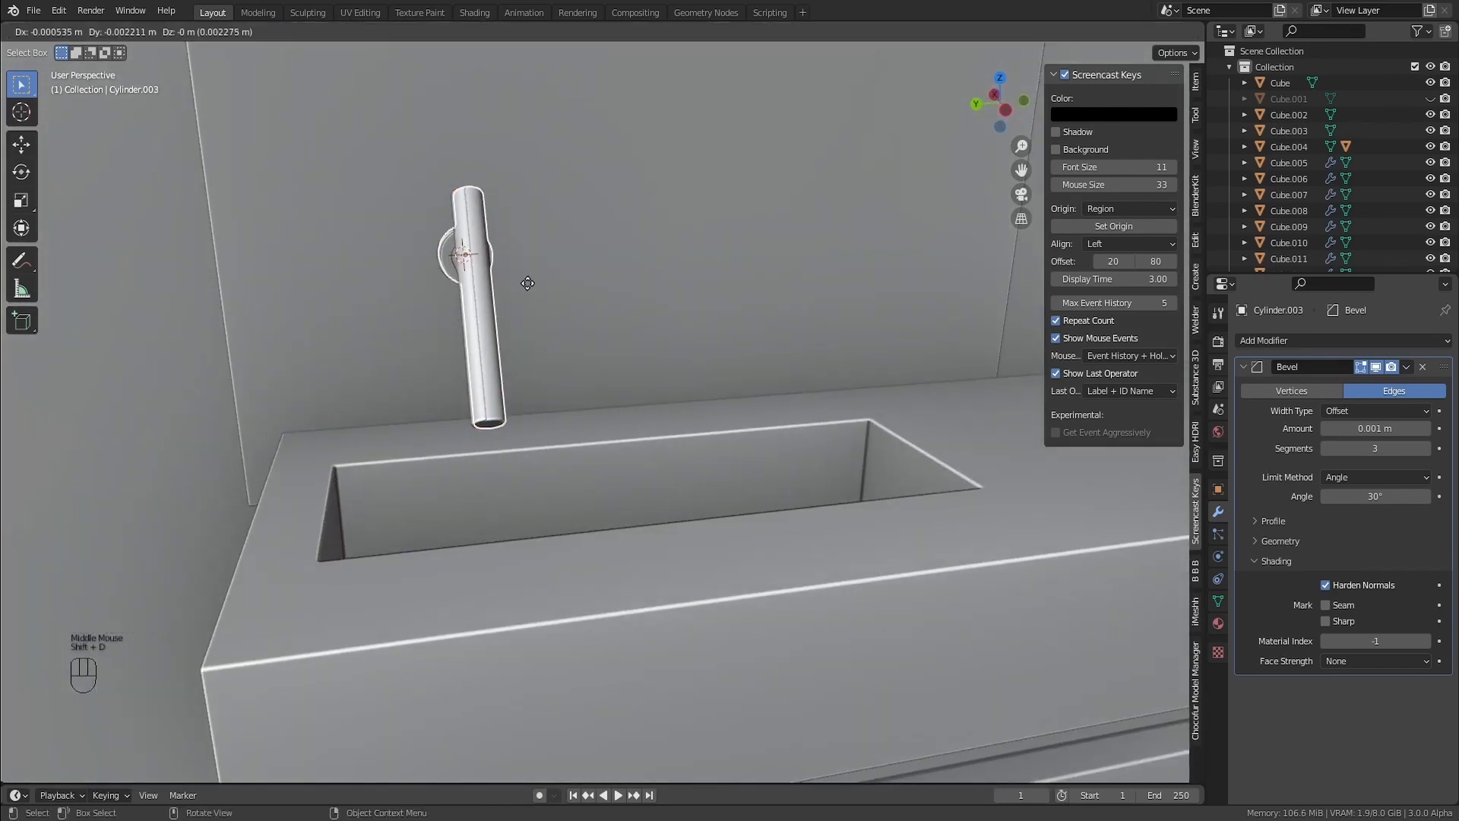
key(y)
click(768, 253)
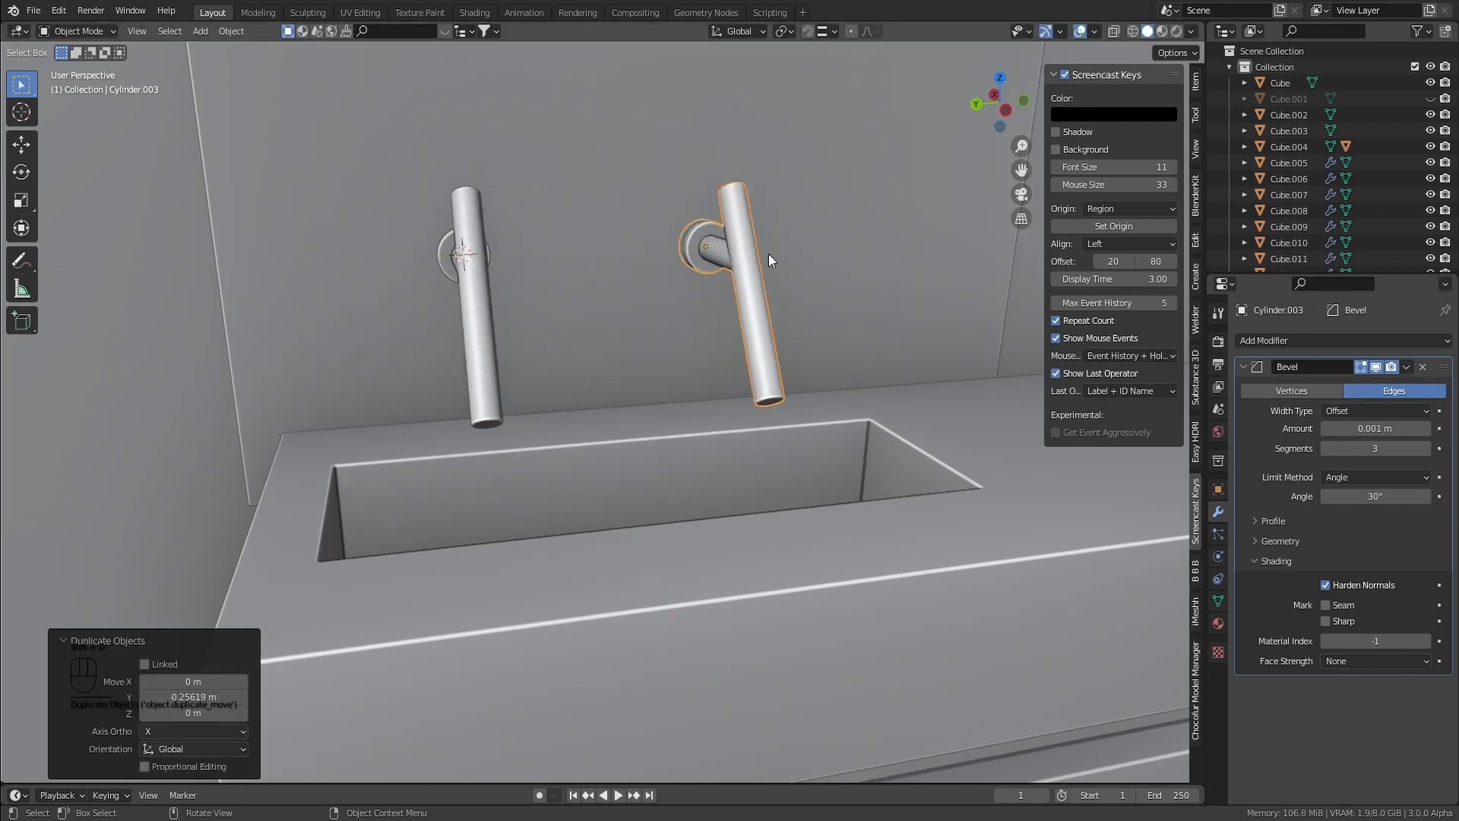
Rotate the copied tap -90° about the global X axis so its bar lies horizontally as a handle
key(r)
key(x)
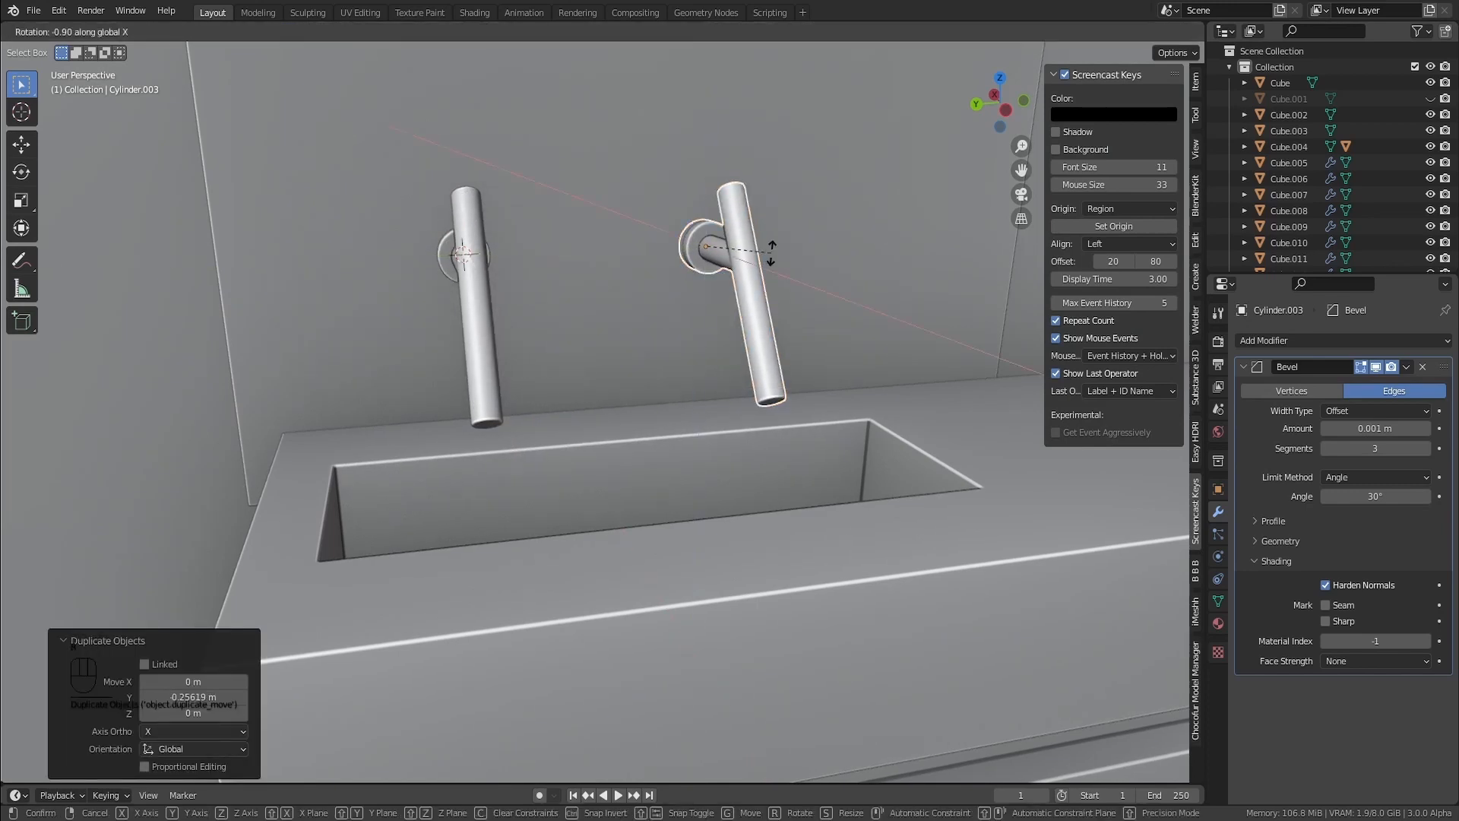
text(90)
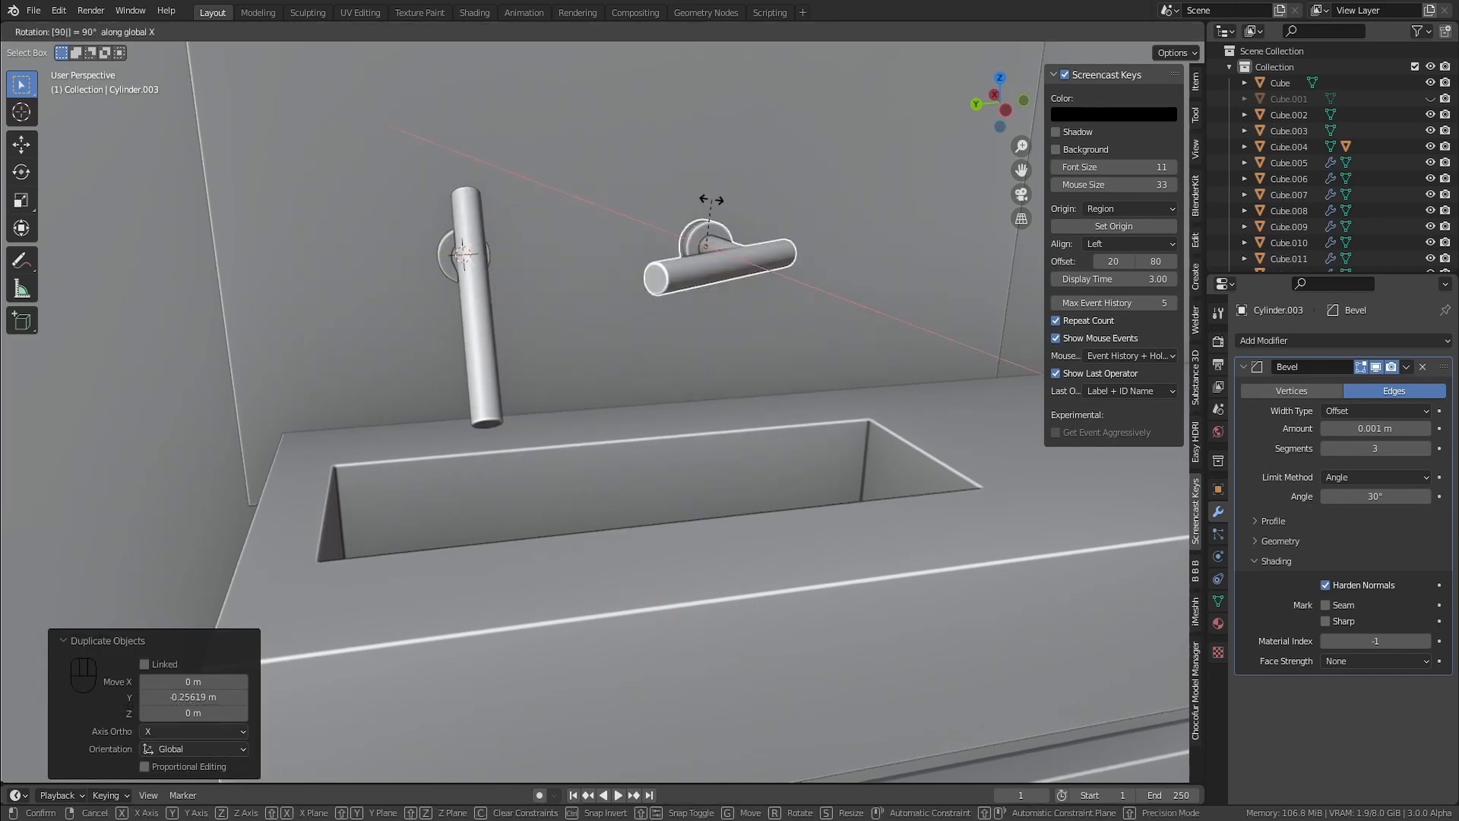
key(minus)
key(Return)
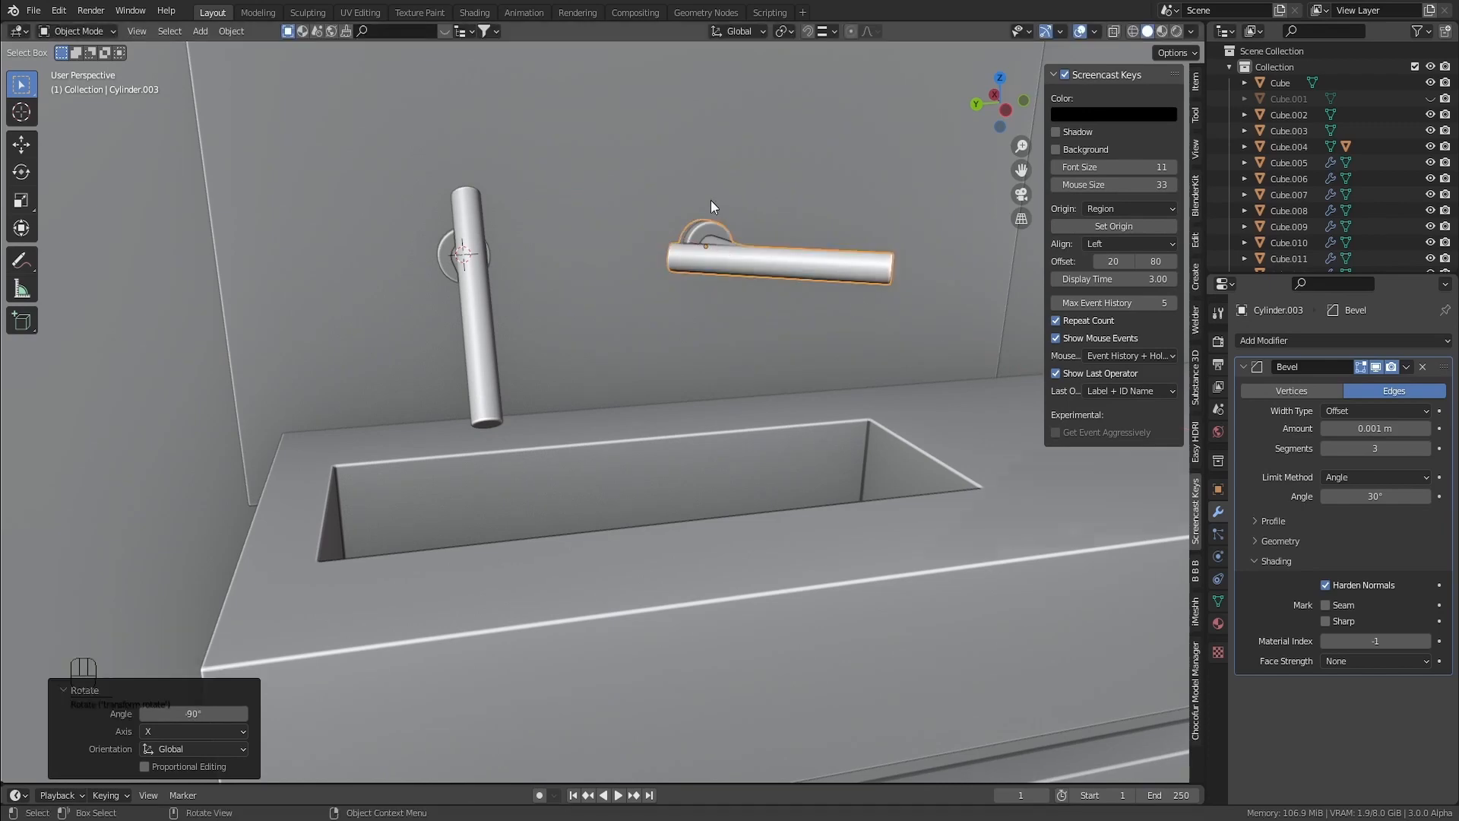
Apply the scale of all objects in the scene
scroll(710, 199, down, 2)
scroll(587, 218, down, 3)
middle_drag(596, 239, 623, 228)
scroll(597, 219, down, 1)
click(1195, 80)
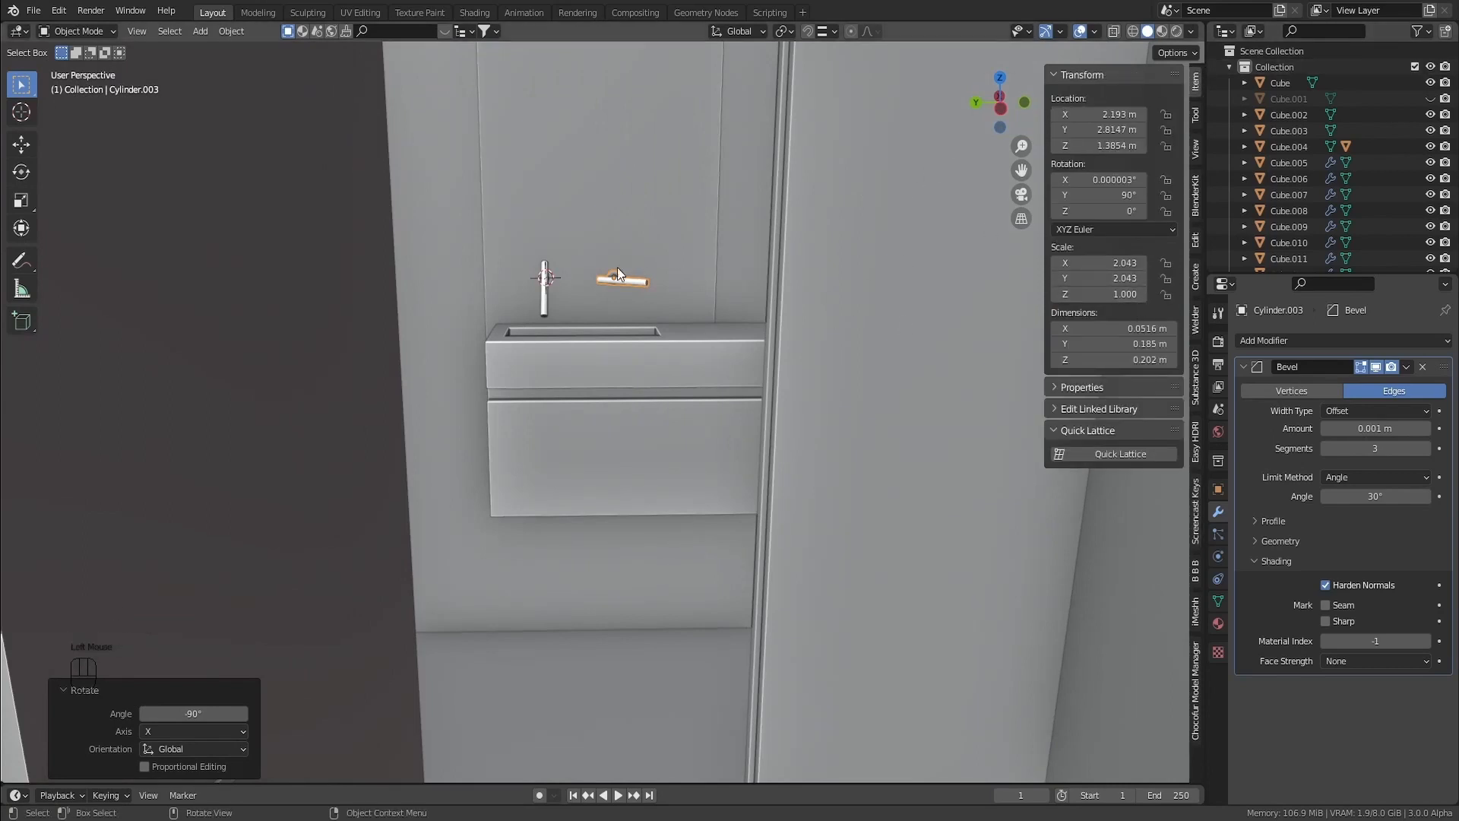
scroll(601, 273, up, 1)
key(a)
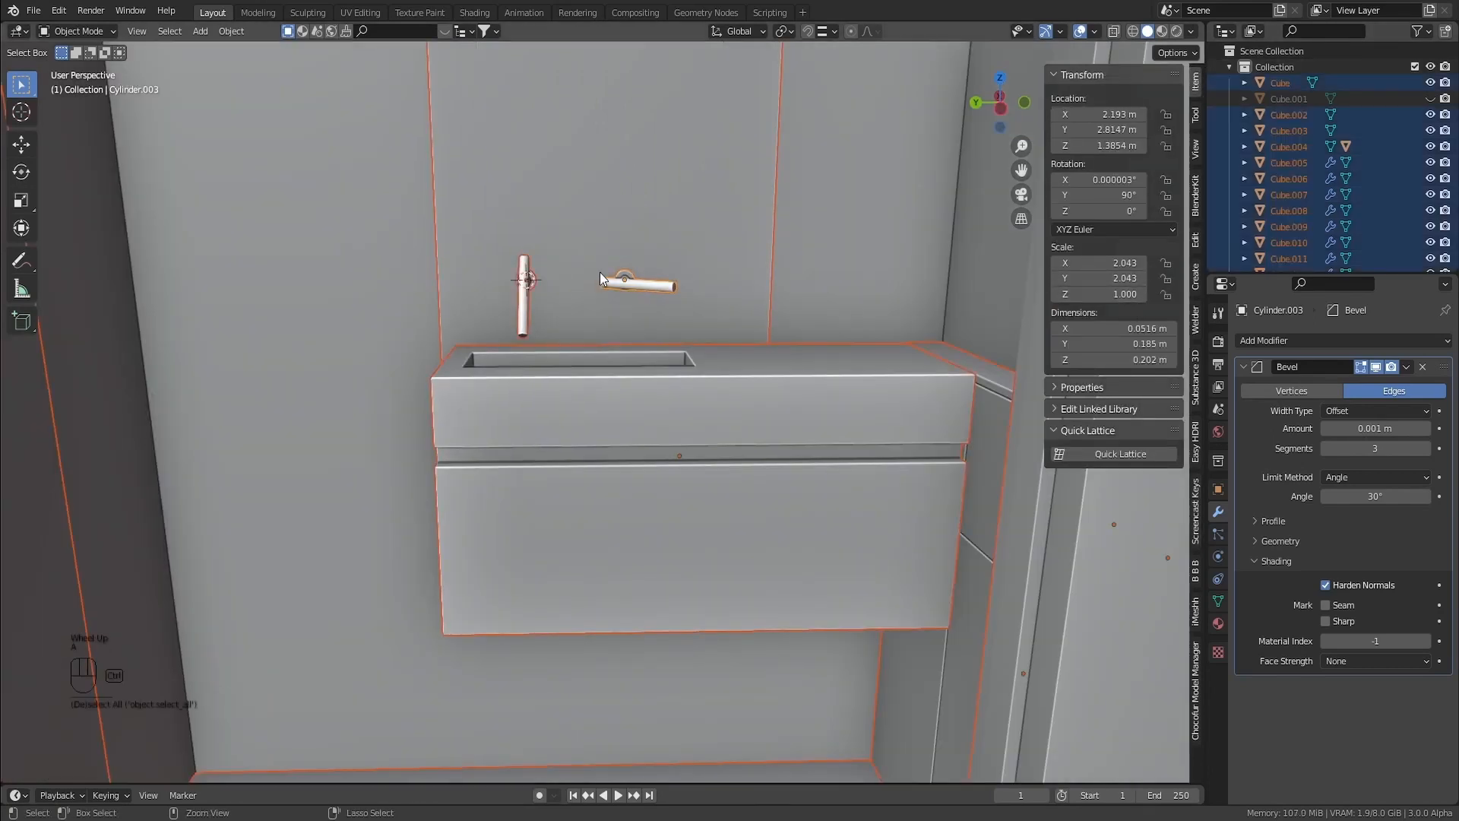
key(ctrl+a)
click(718, 214)
click(631, 371)
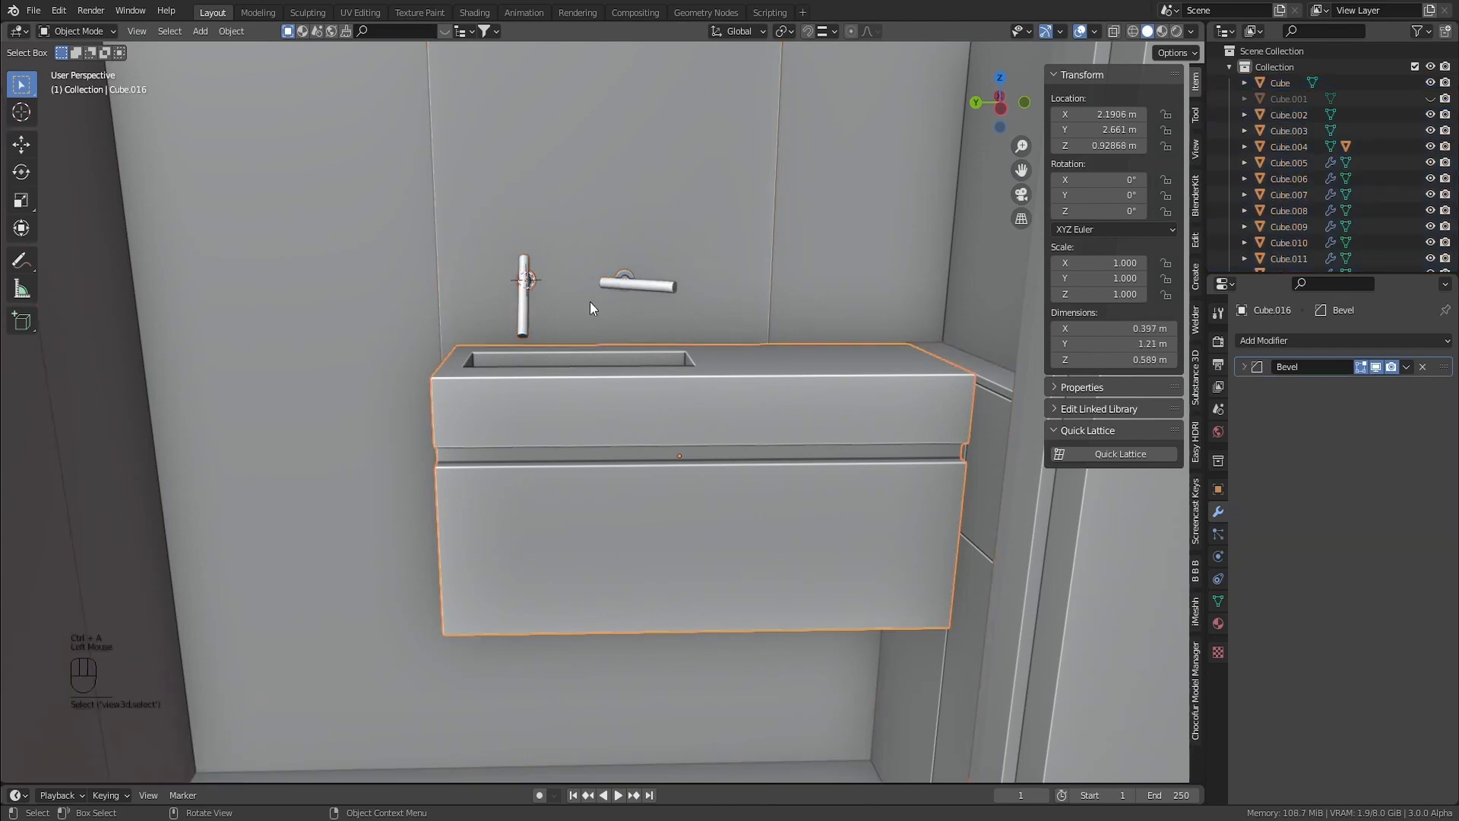
Open the room's wall mesh for editing and select the horizontal edge across the wider part of the bathroom's back wall
middle_drag(590, 302, 515, 259)
scroll(523, 368, down, 1)
click(528, 304)
key(Tab)
middle_click(515, 326)
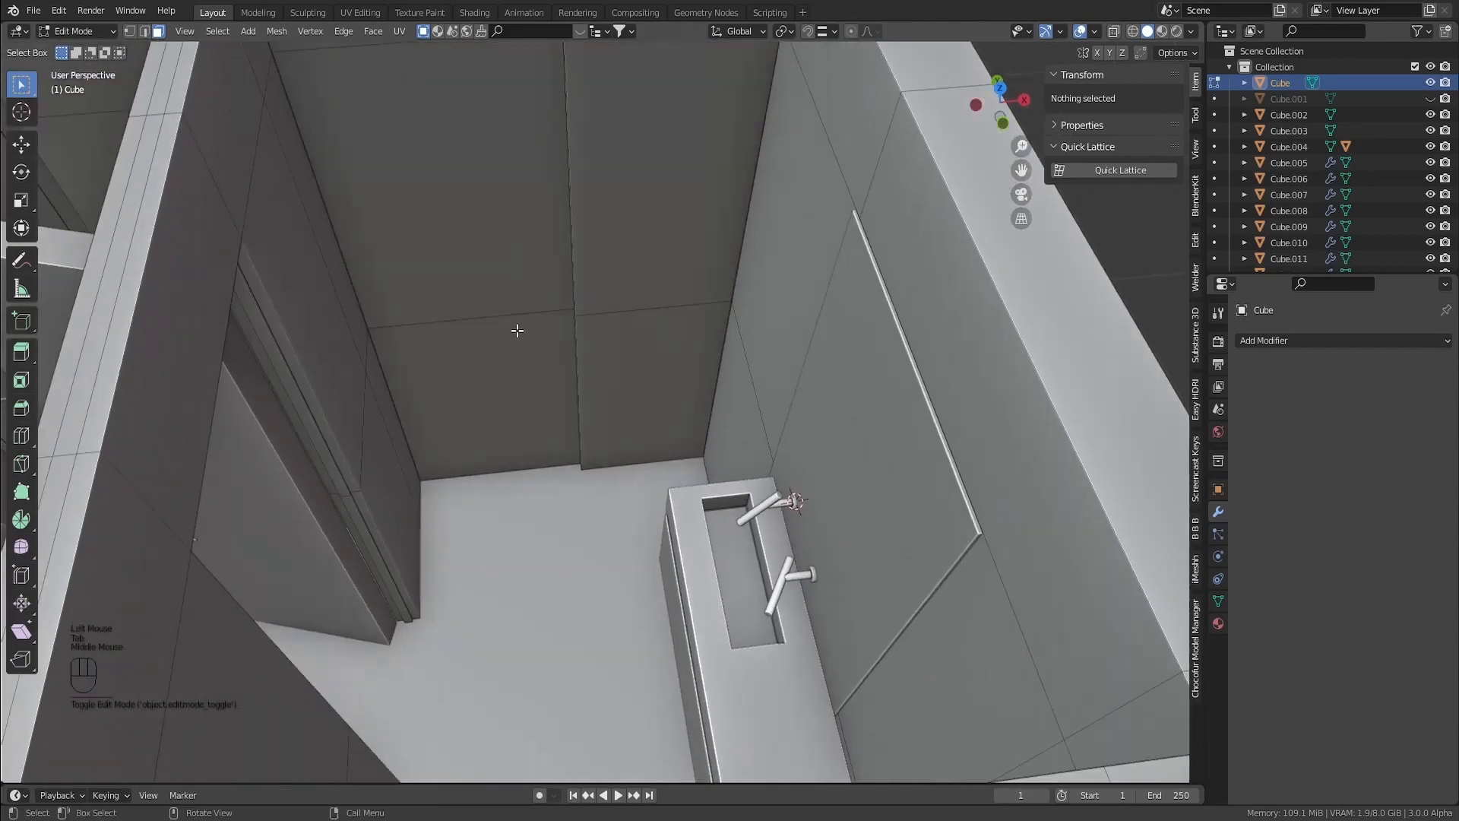
alt+click(480, 320)
key(2)
click(478, 318)
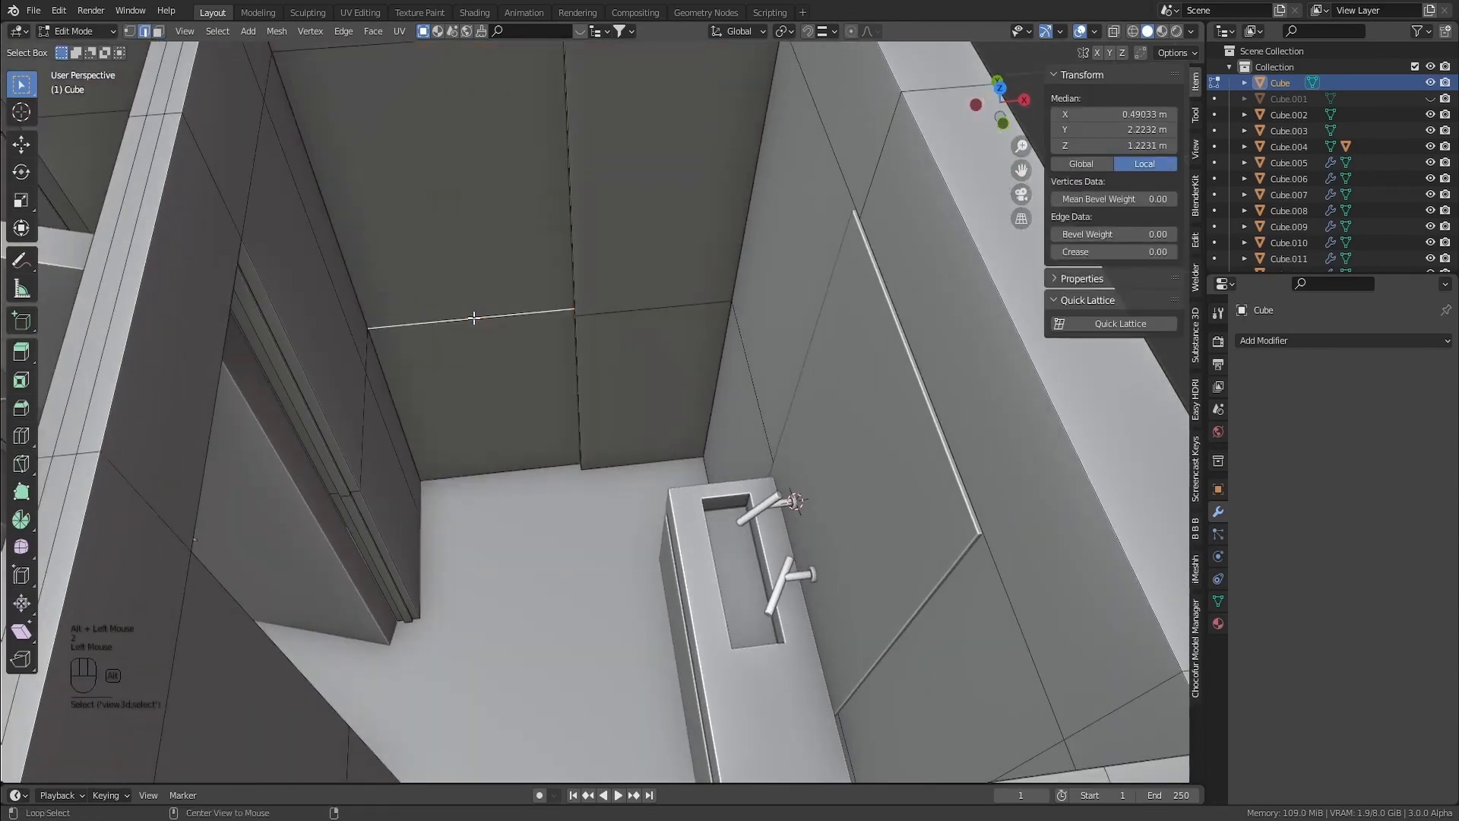
alt+click(474, 318)
click(473, 318)
key(ctrl+b)
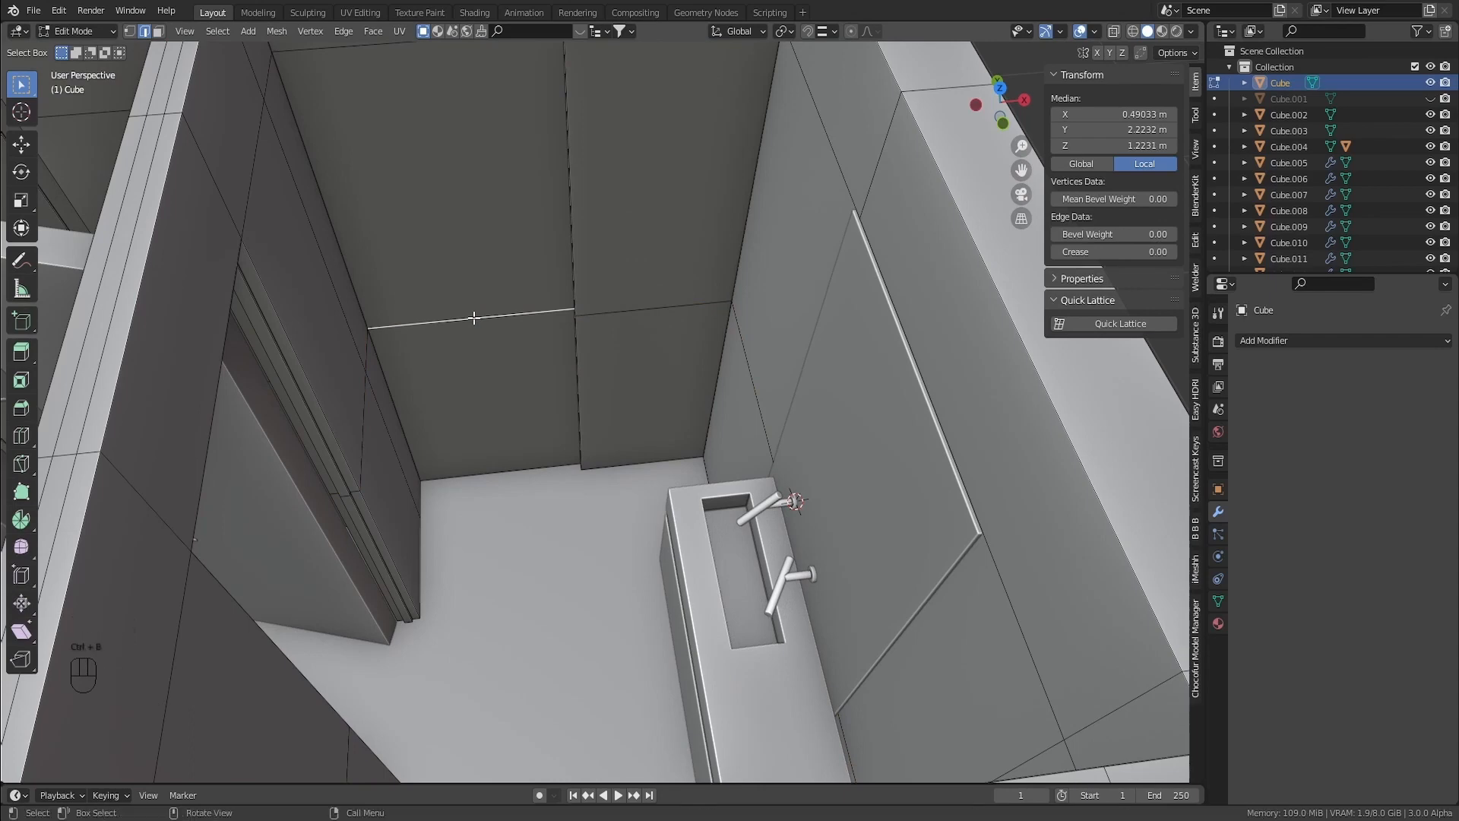
Bevel the whole horizontal edge loop running around the bathroom walls into a narrow band of faces
alt+click(476, 316)
middle_drag(476, 316, 505, 358)
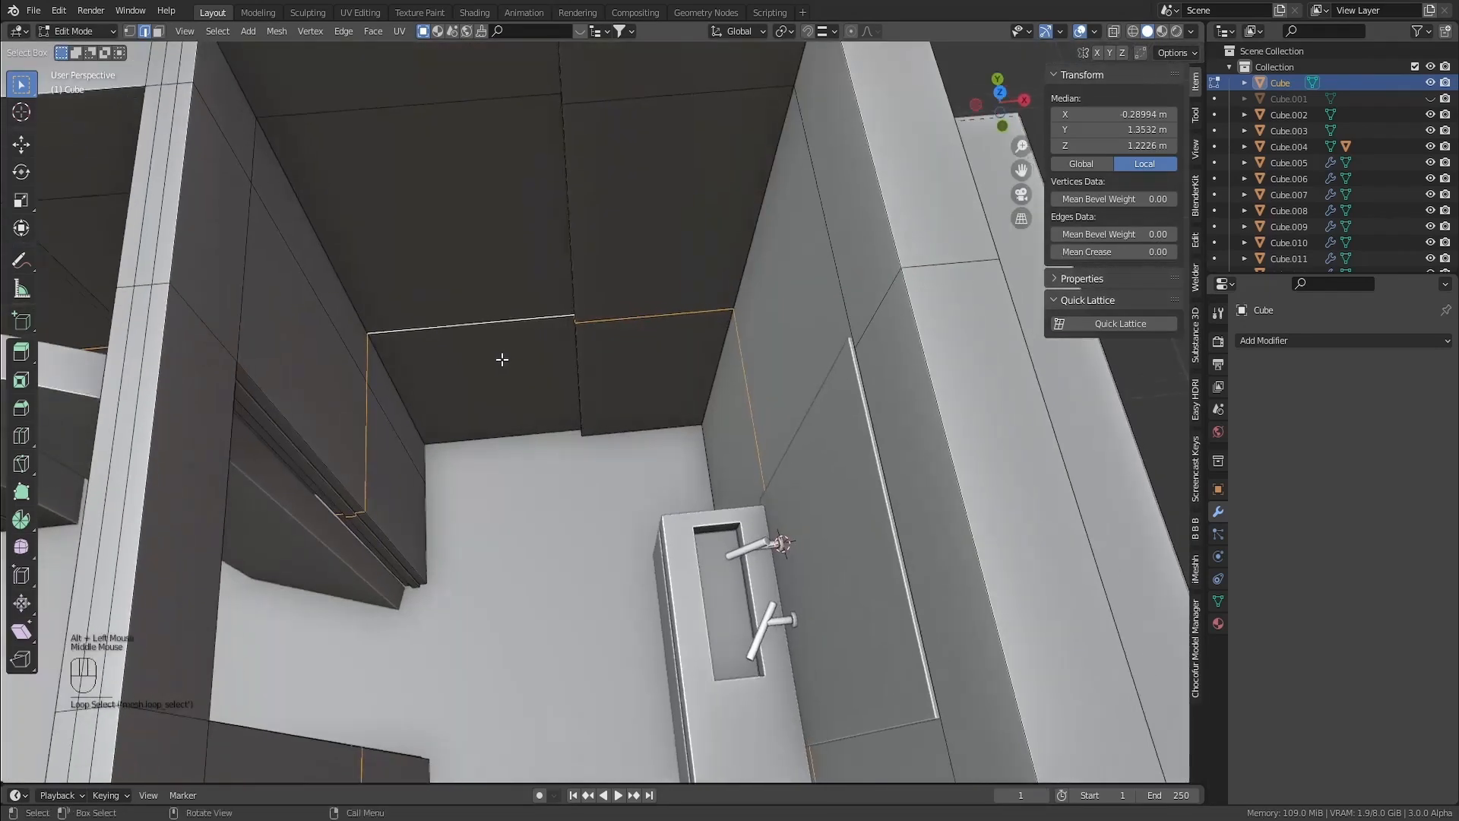
key(ctrl+b)
click(506, 326)
Recess the band's face on the wider back-wall section about 0.055 m into the wall using Extrude Manifold, and finish editing the mesh
key(3)
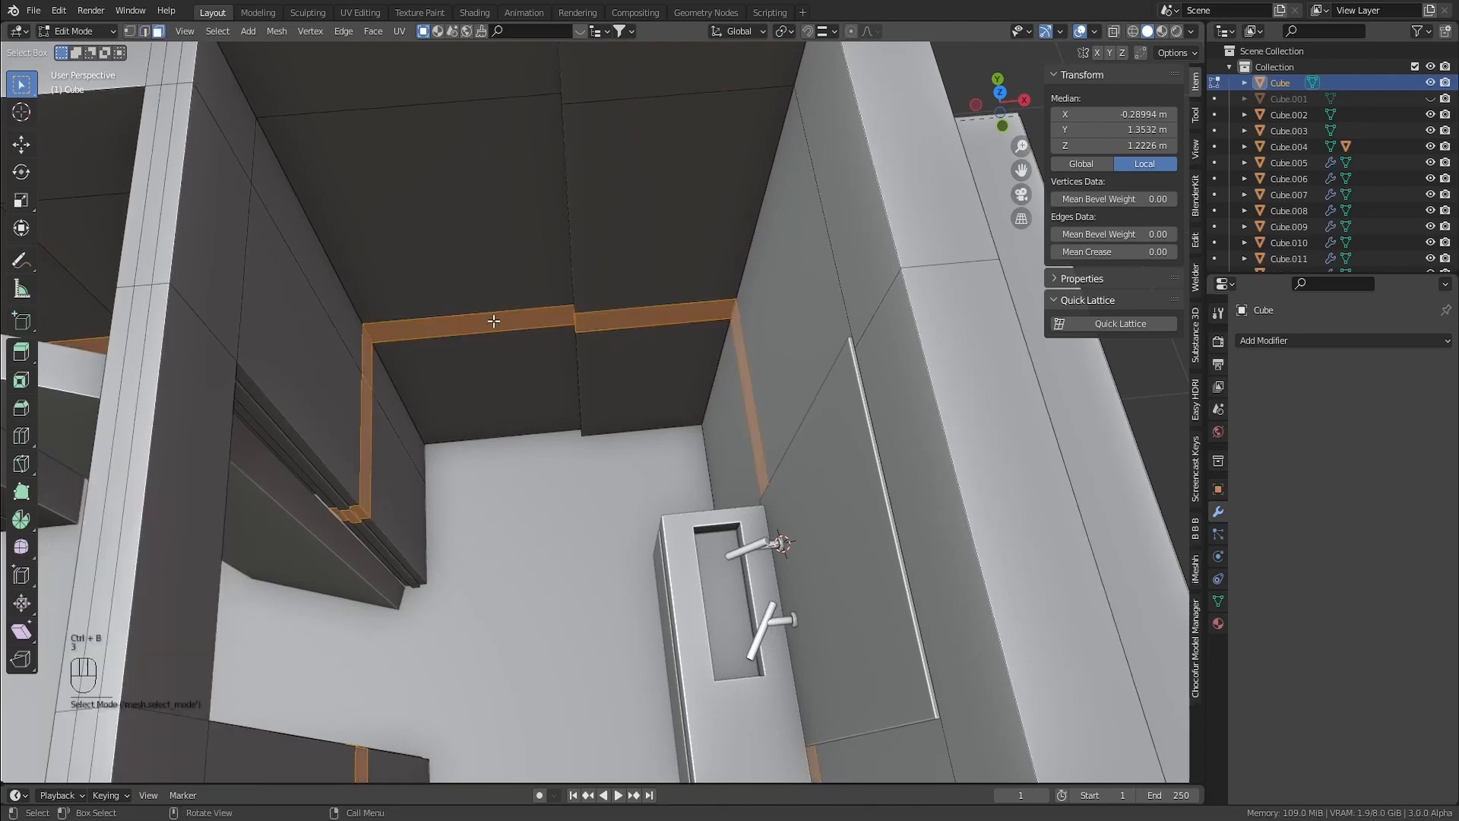
click(493, 321)
key(alt+e)
click(518, 320)
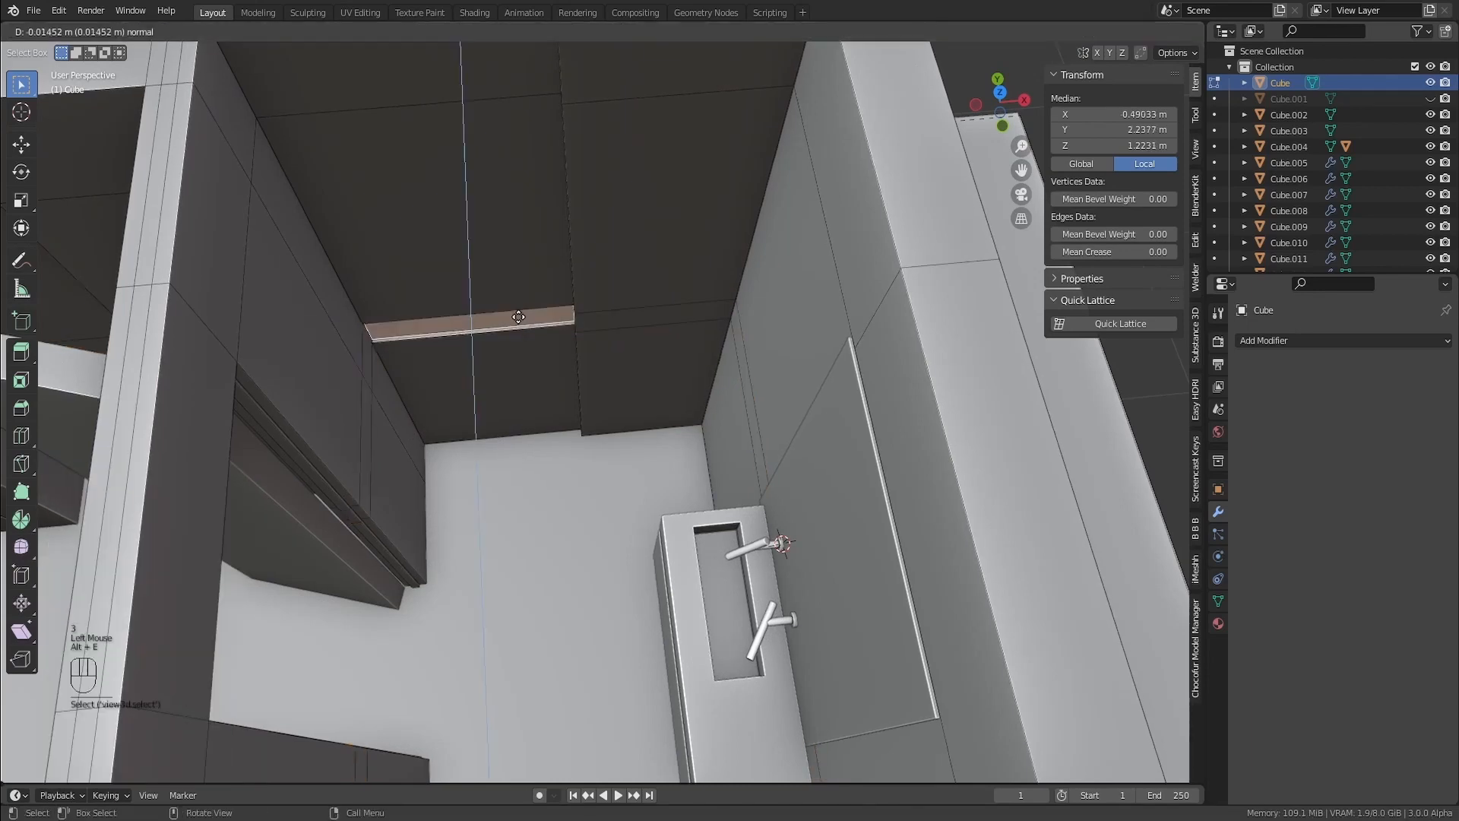
click(518, 308)
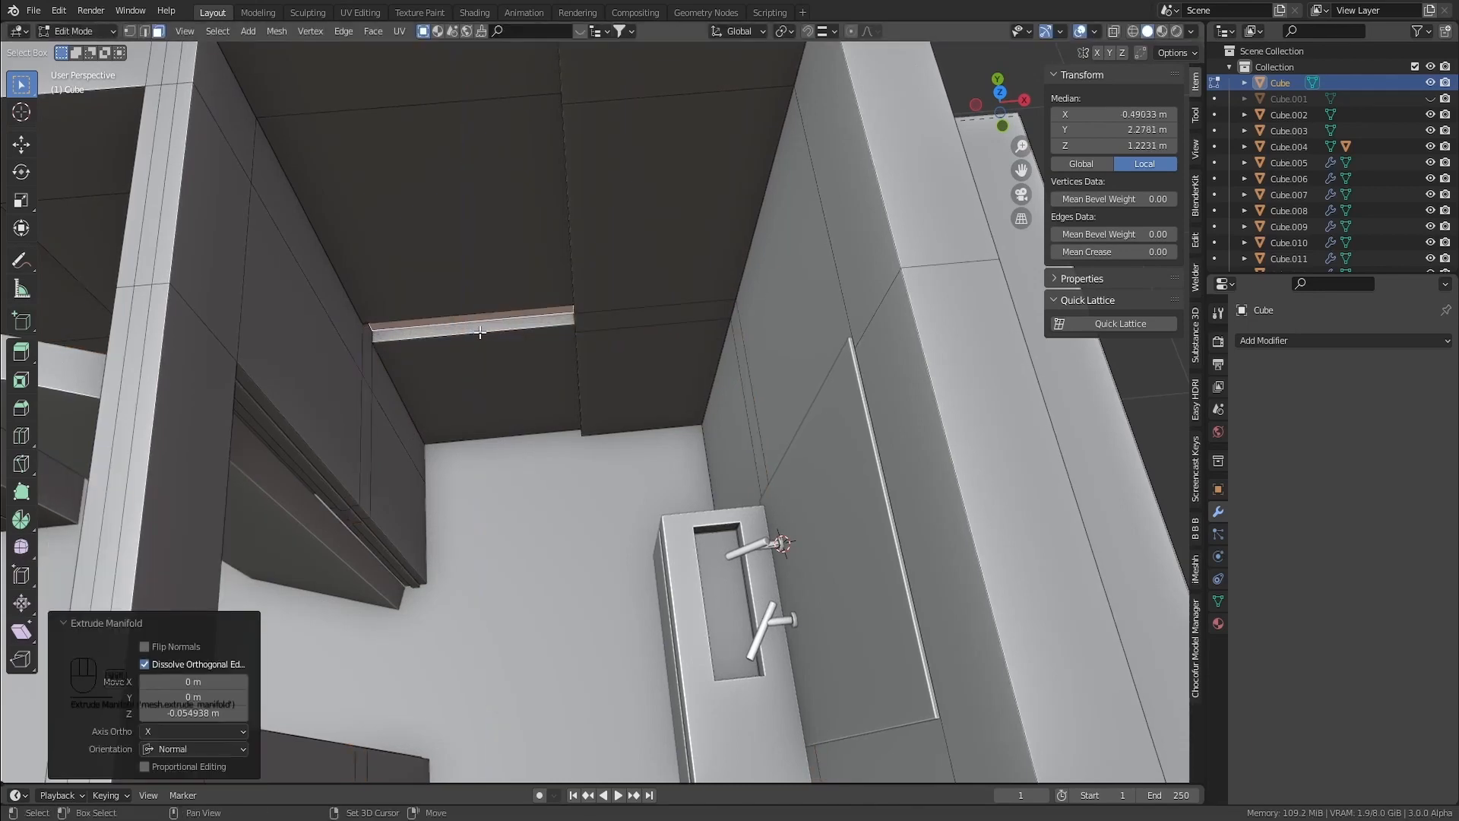
middle_drag(480, 332, 472, 313)
scroll(476, 327, up, 1)
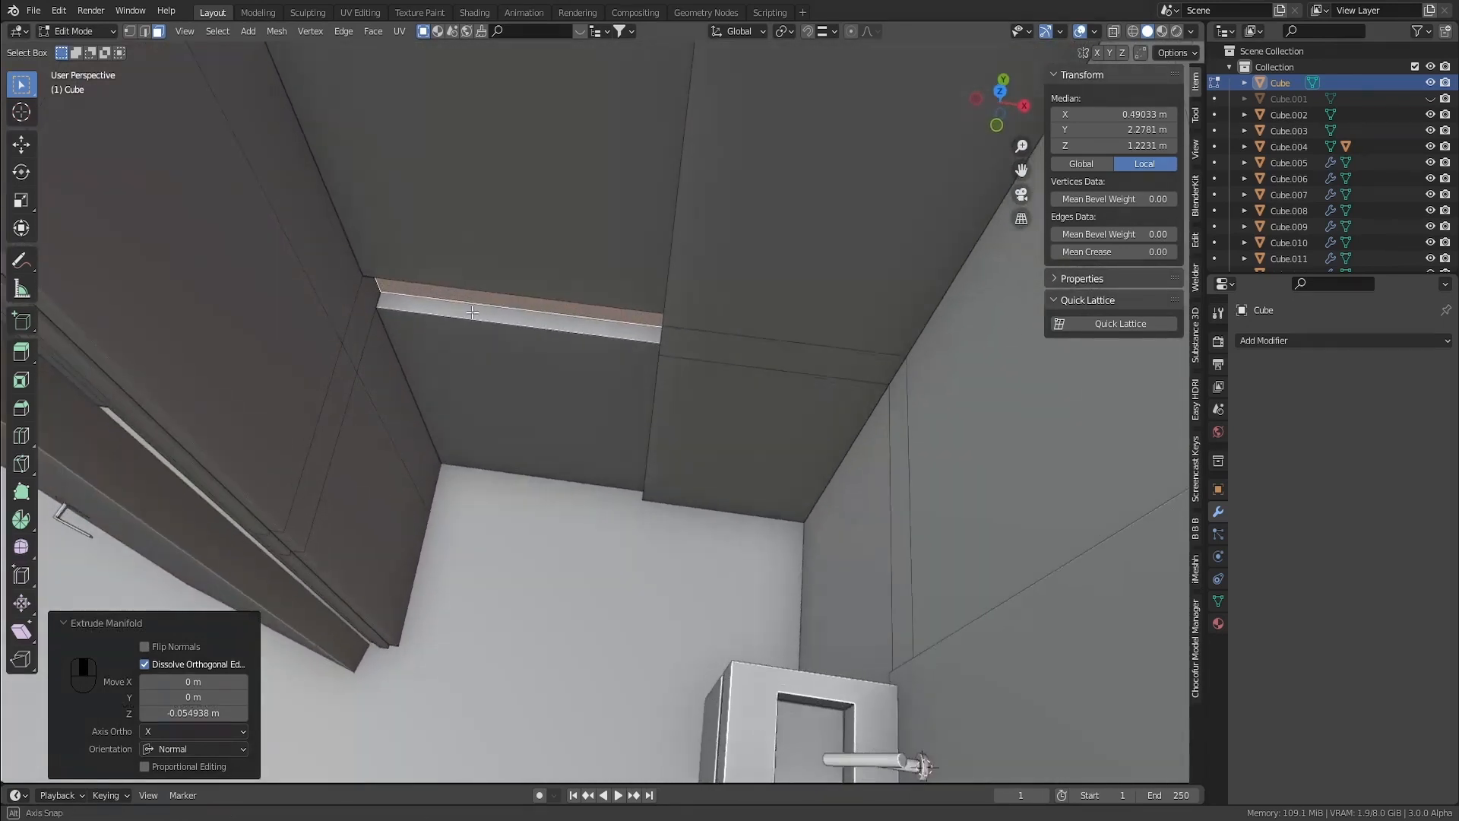
scroll(473, 312, up, 2)
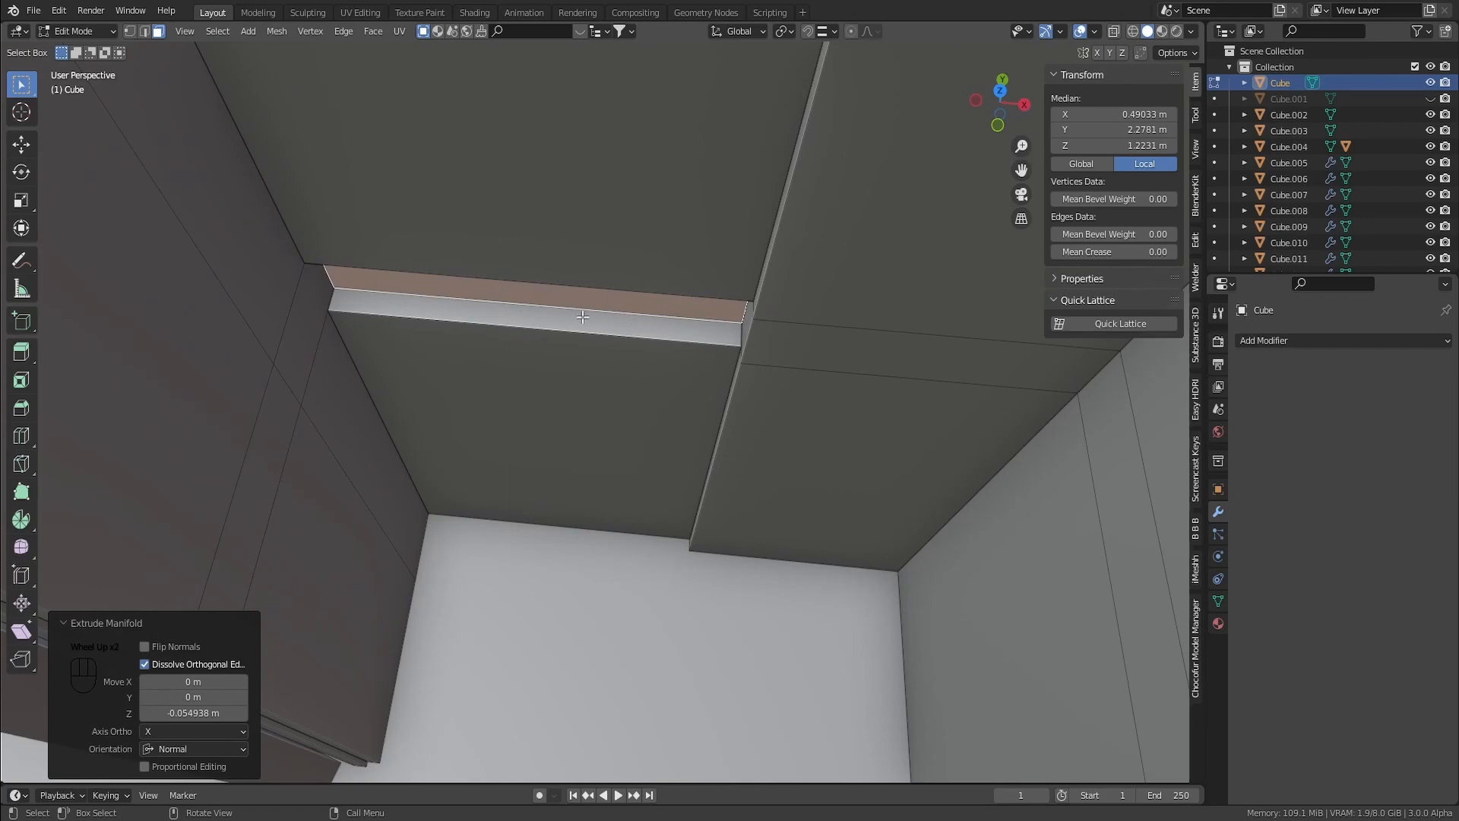
middle_drag(550, 313, 600, 400)
scroll(573, 287, down, 2)
scroll(596, 349, down, 2)
key(Tab)
Place the 3D cursor in the top wireframe view where the plan's shower screen meets the washbasin wall, and add a cube there
key(KP_7)
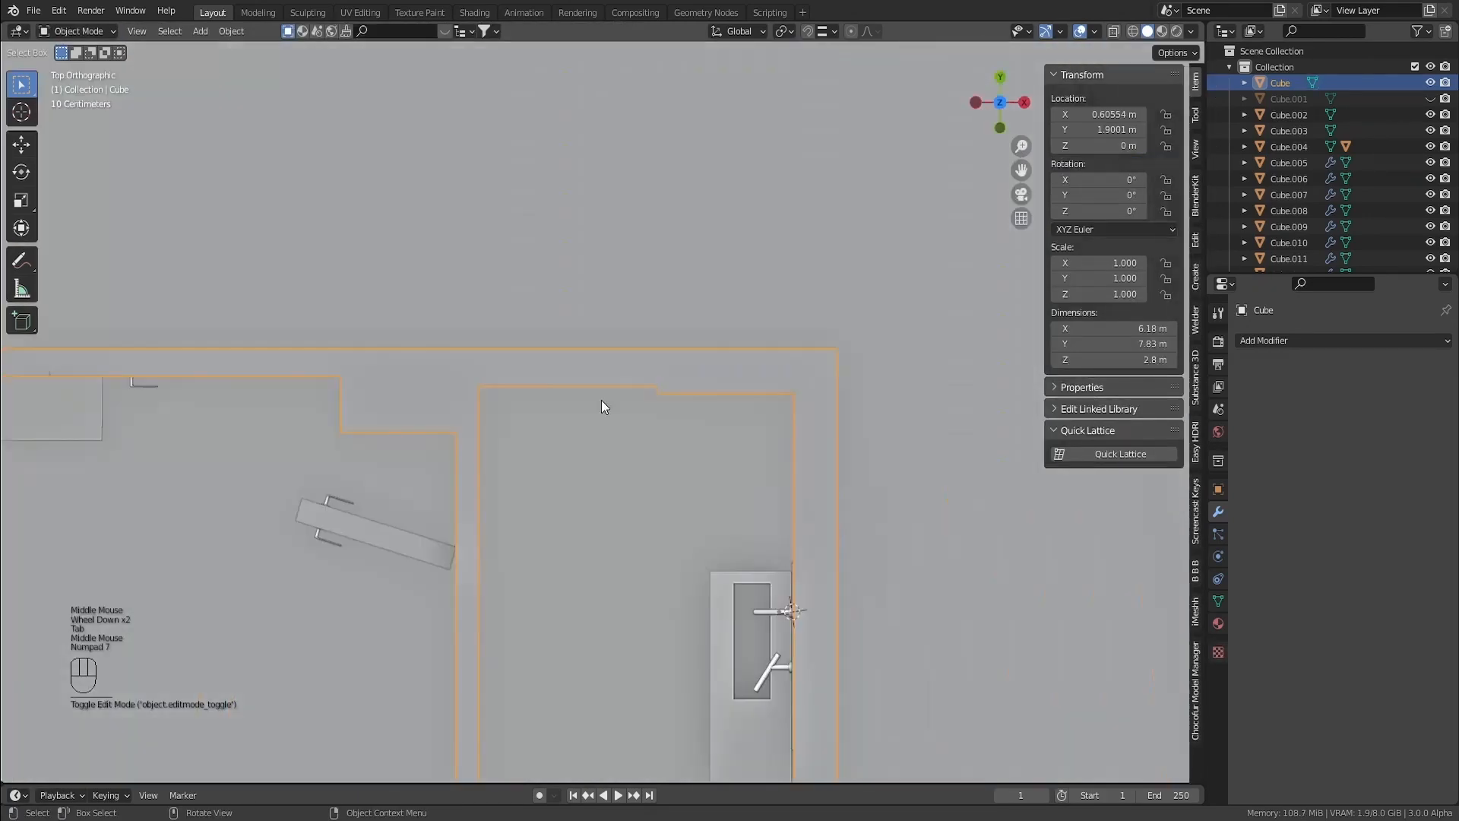
scroll(805, 547, up, 2)
scroll(806, 547, down, 2)
shift+middle_drag(817, 555, 814, 403)
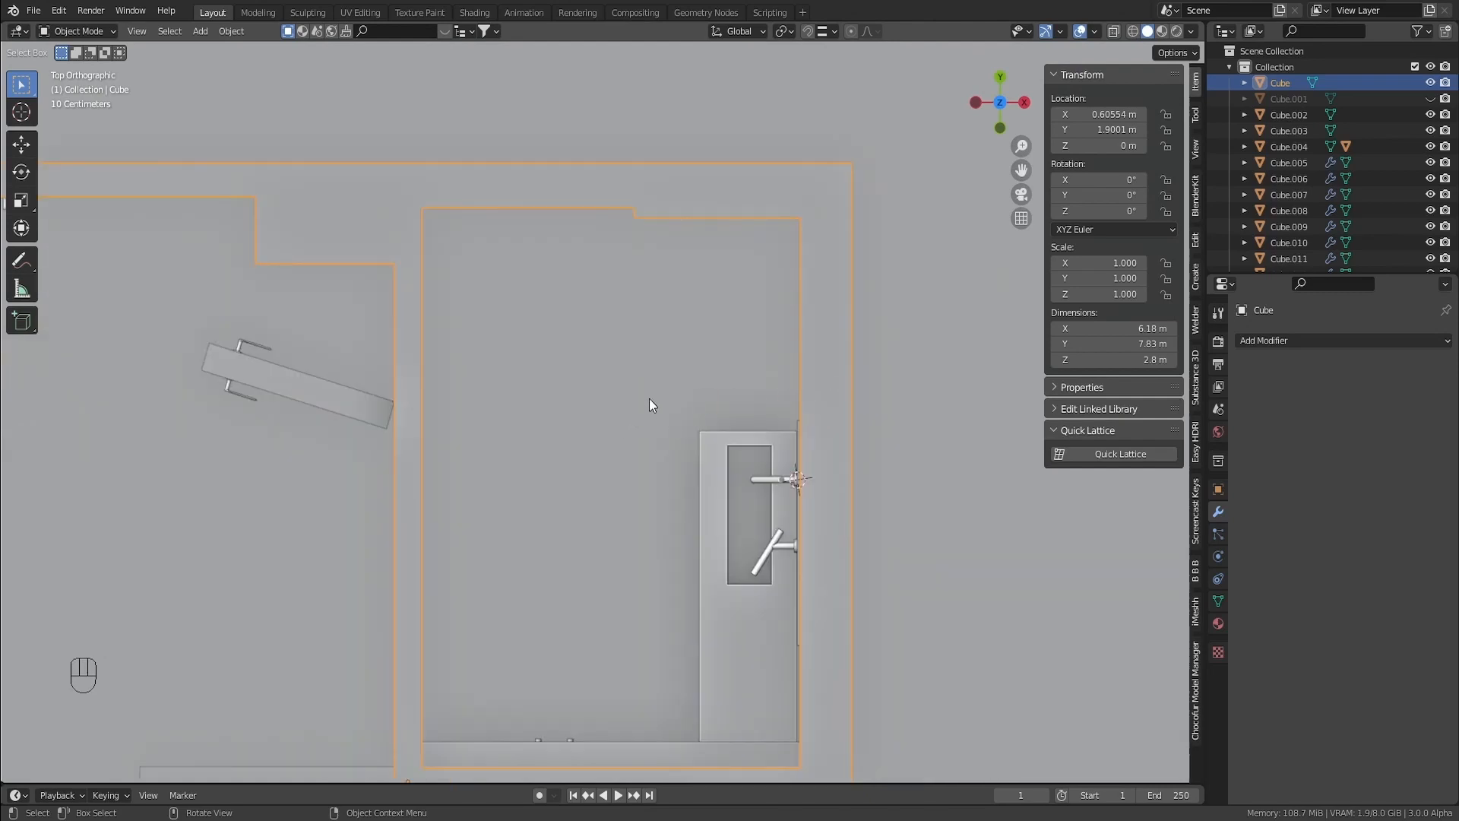
key(shift+z)
shift+middle_drag(591, 382, 627, 388)
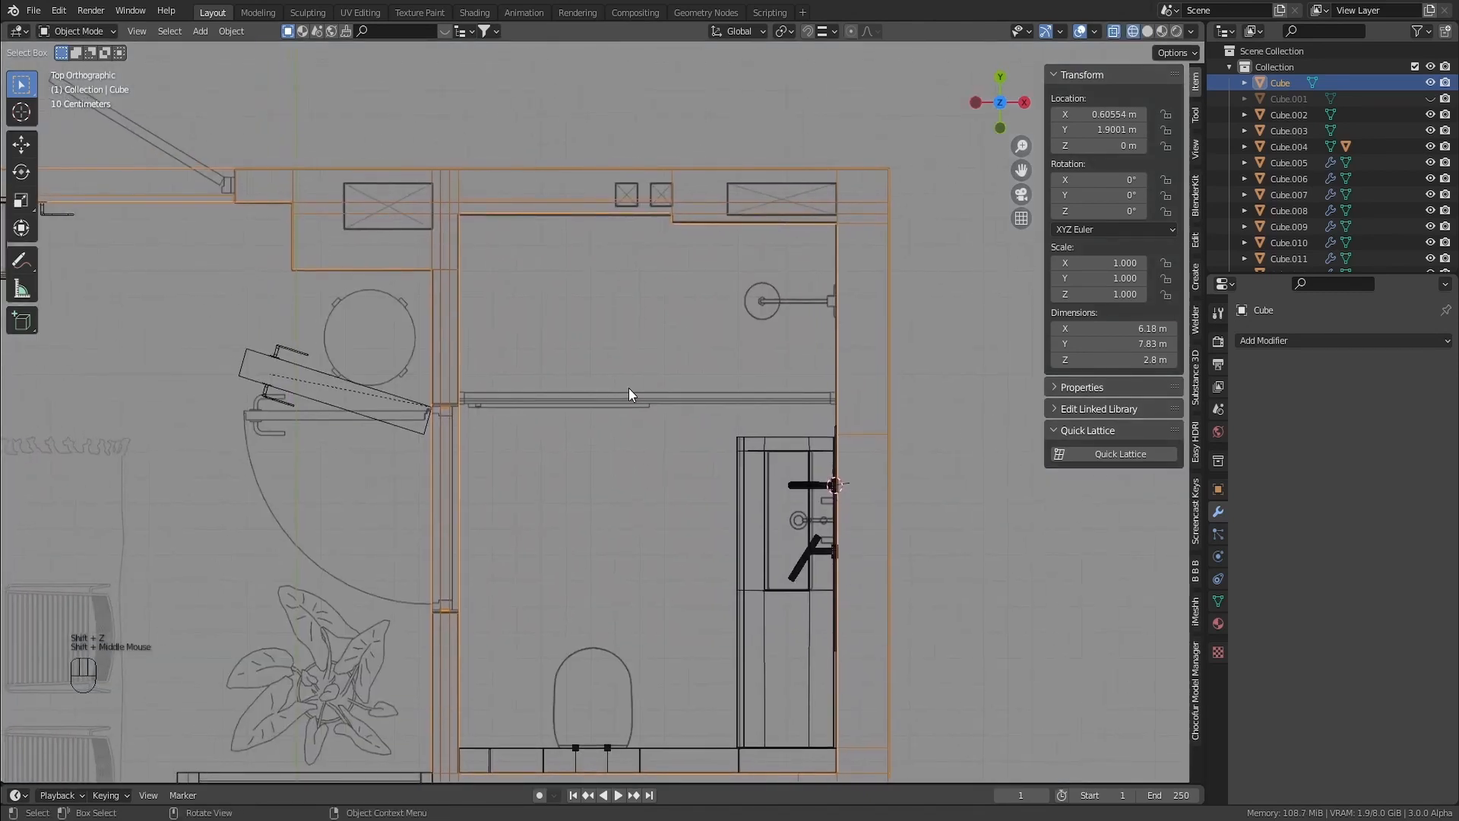
shift+middle_drag(727, 387, 632, 424)
scroll(632, 425, up, 1)
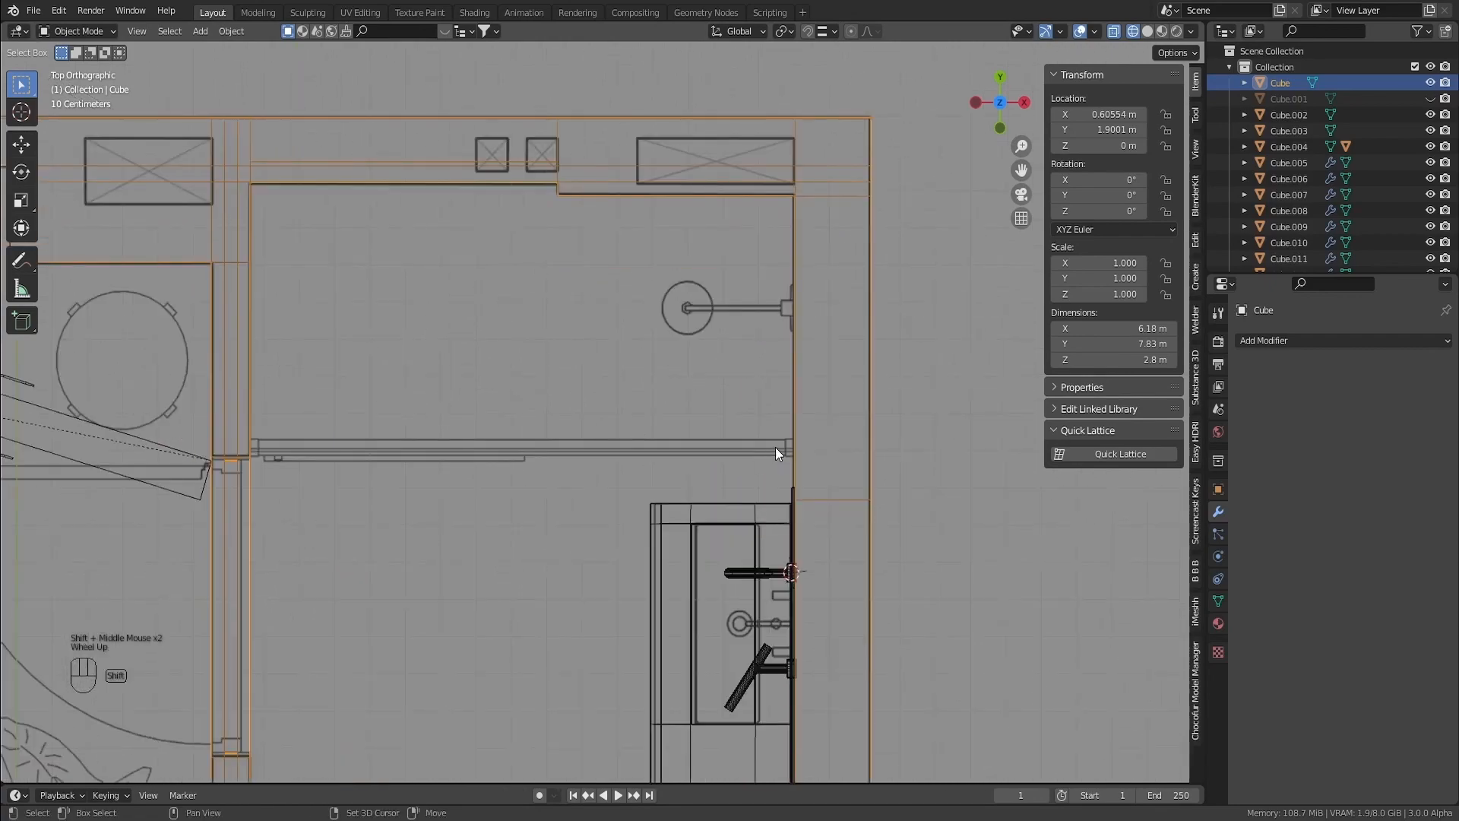
middle_drag(737, 456, 772, 395)
scroll(705, 415, down, 1)
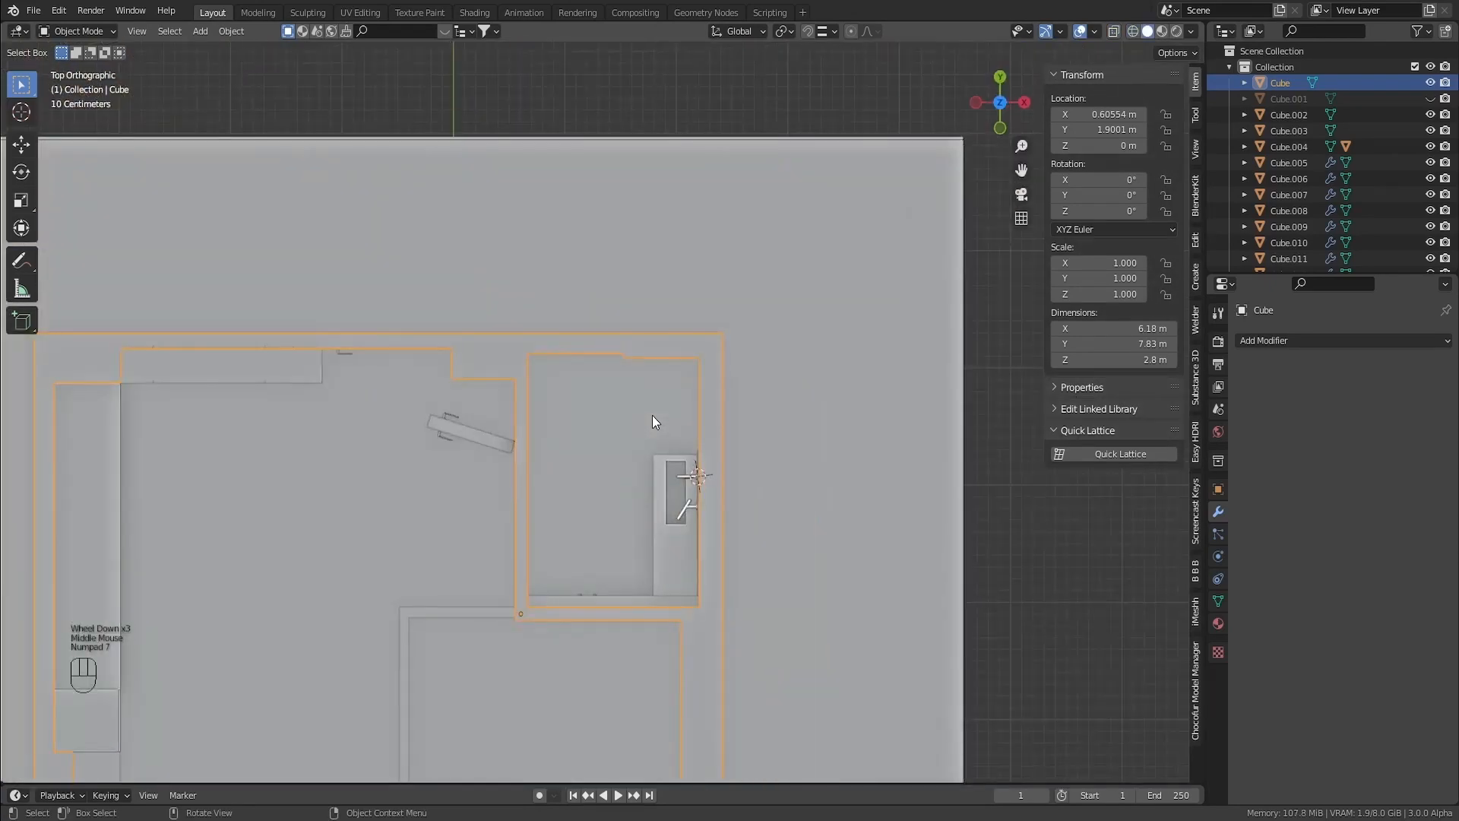
scroll(652, 415, up, 2)
key(shift+z)
scroll(805, 473, up, 1)
shift+right_click(806, 473)
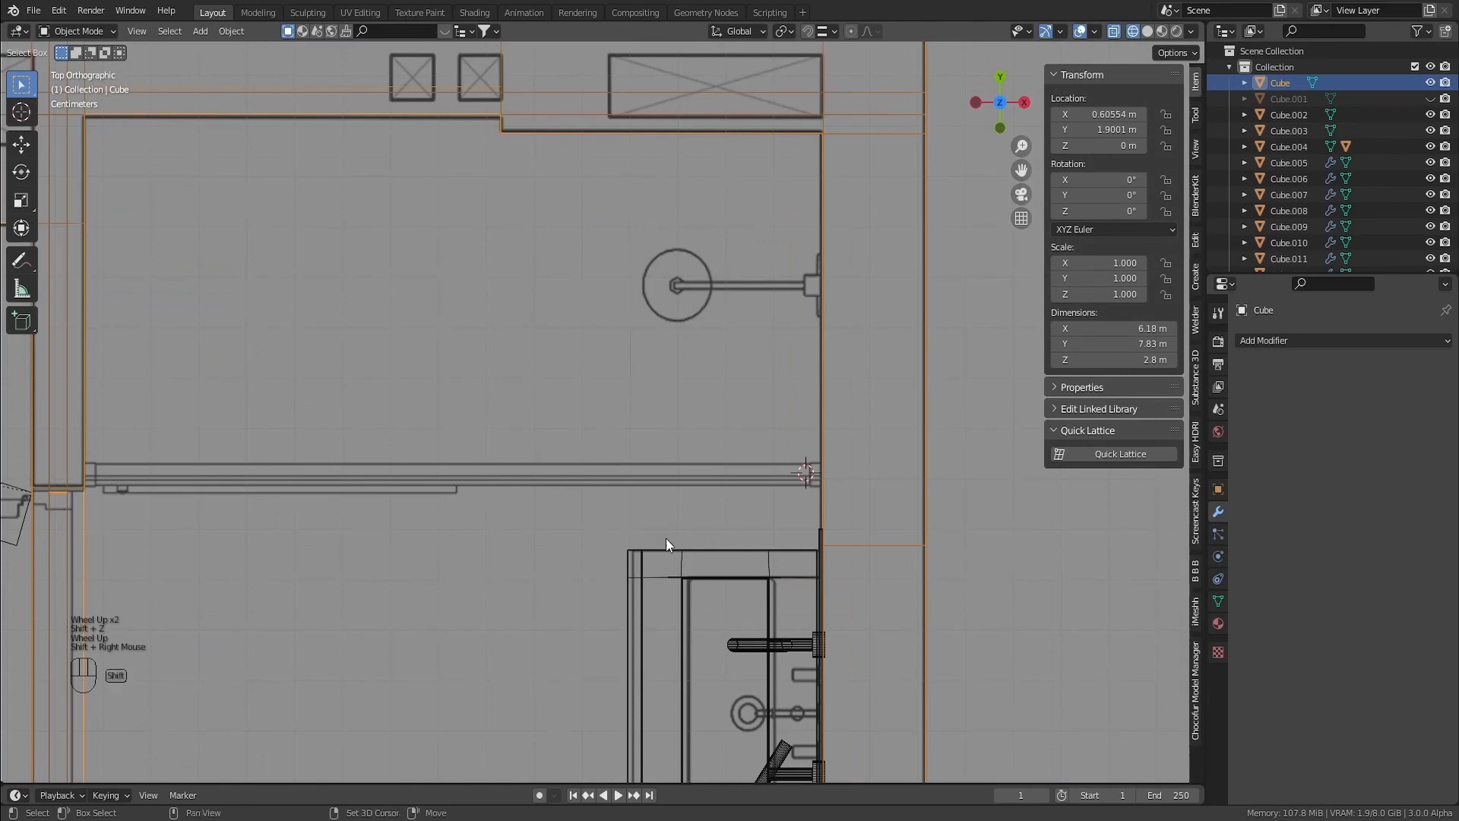
shift+middle_drag(666, 539, 673, 493)
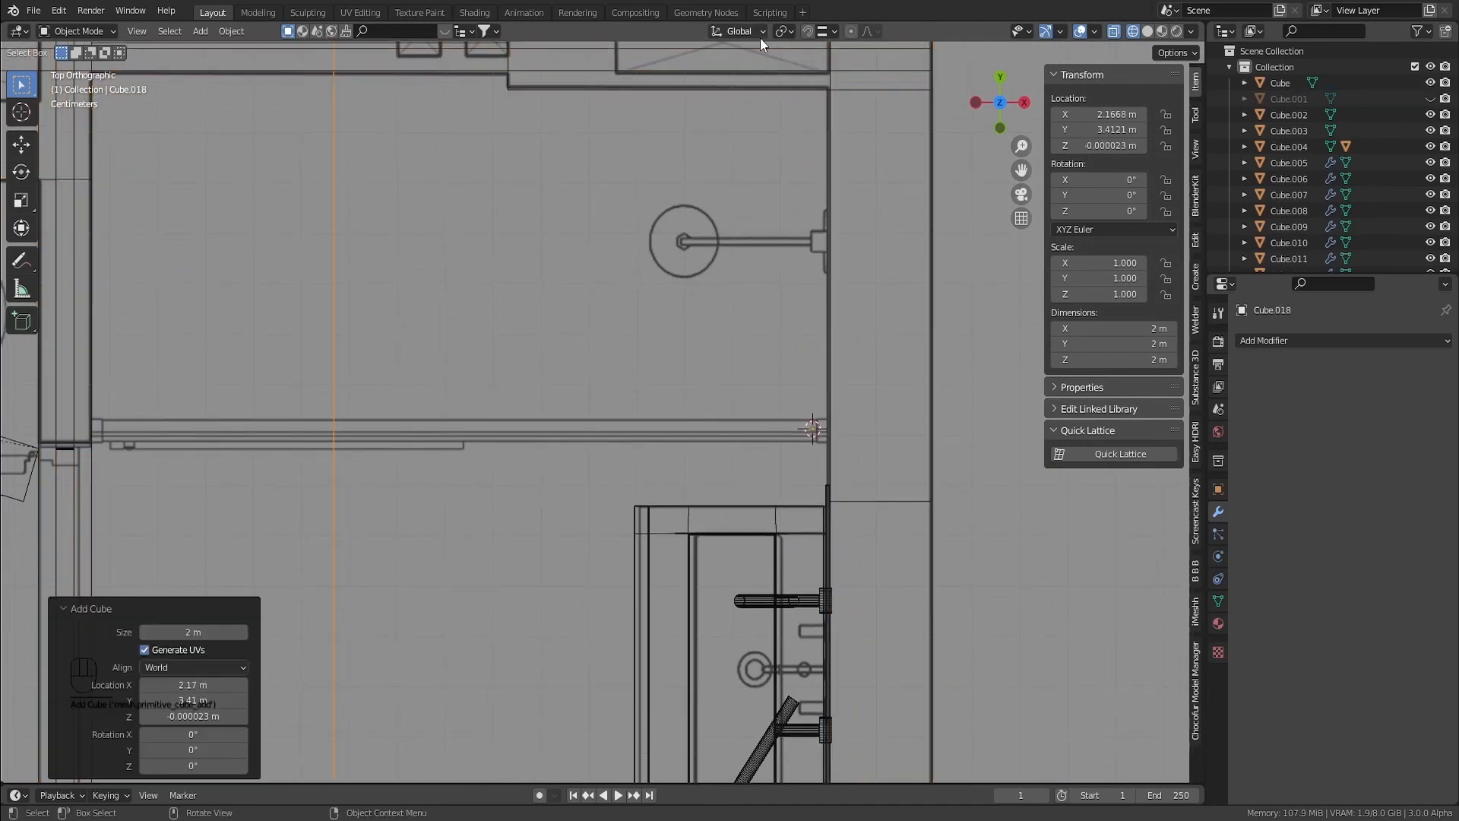
Scale the new cube down to about 0.0545 m per side and move it about 0.009 m along X against the wall
key(s)
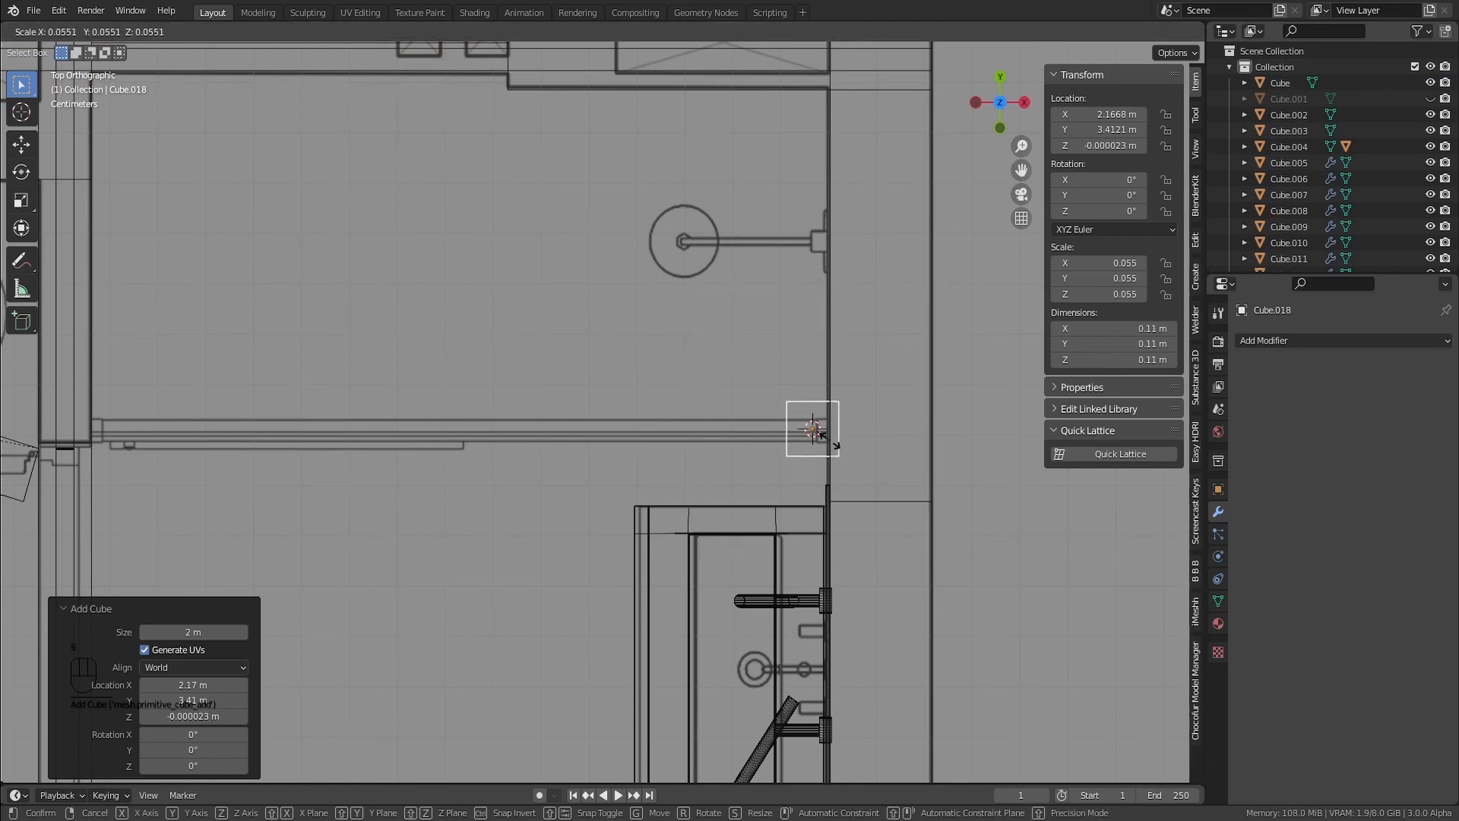
click(823, 434)
scroll(823, 434, up, 2)
key(s)
click(922, 477)
scroll(921, 477, up, 3)
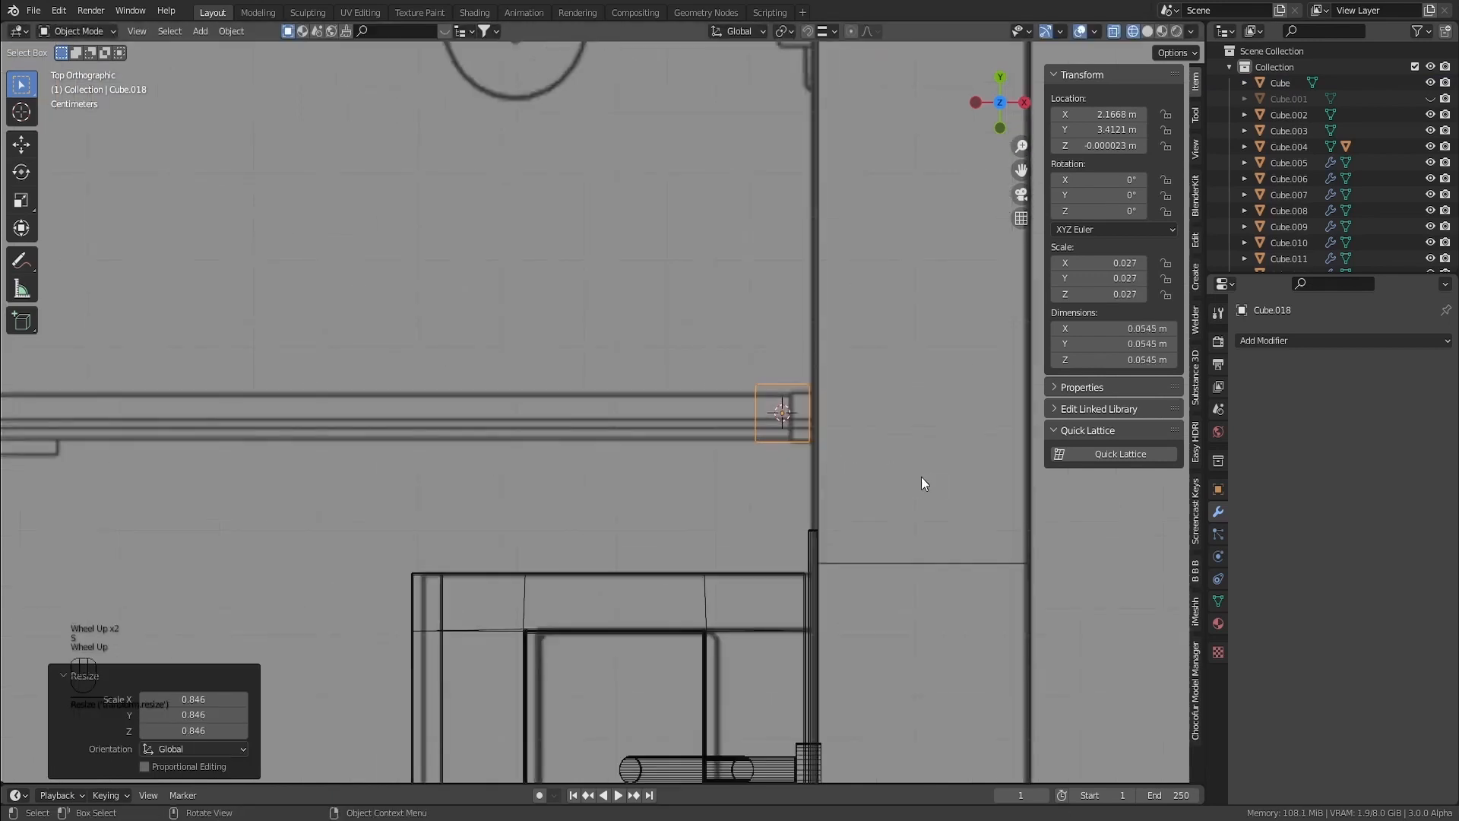
key(g)
key(x)
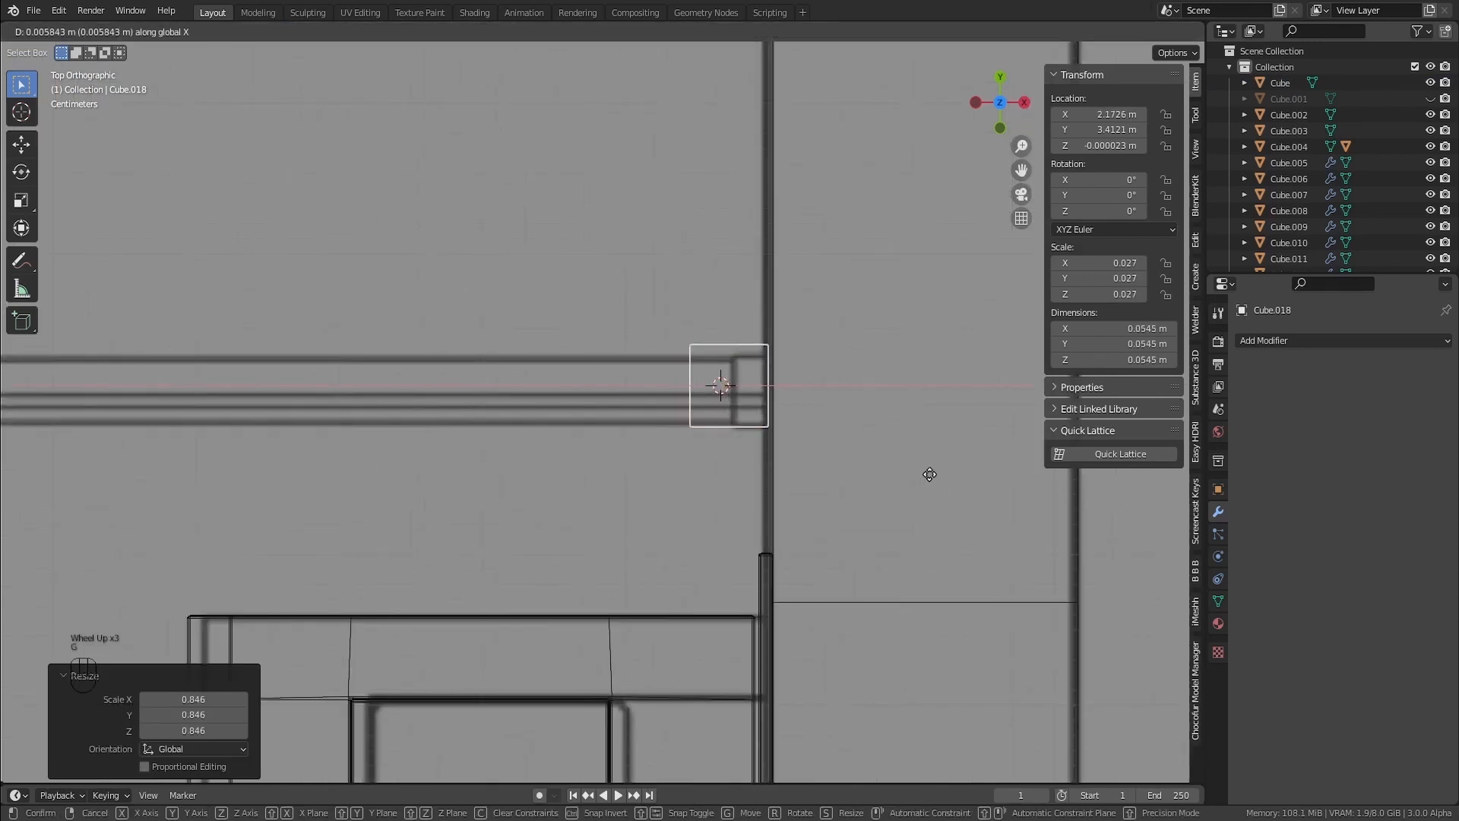
click(934, 474)
Scale the cube along Y to about 0.0449 m and shift it about -0.003 m along Y to match the plan's shower screen
key(s)
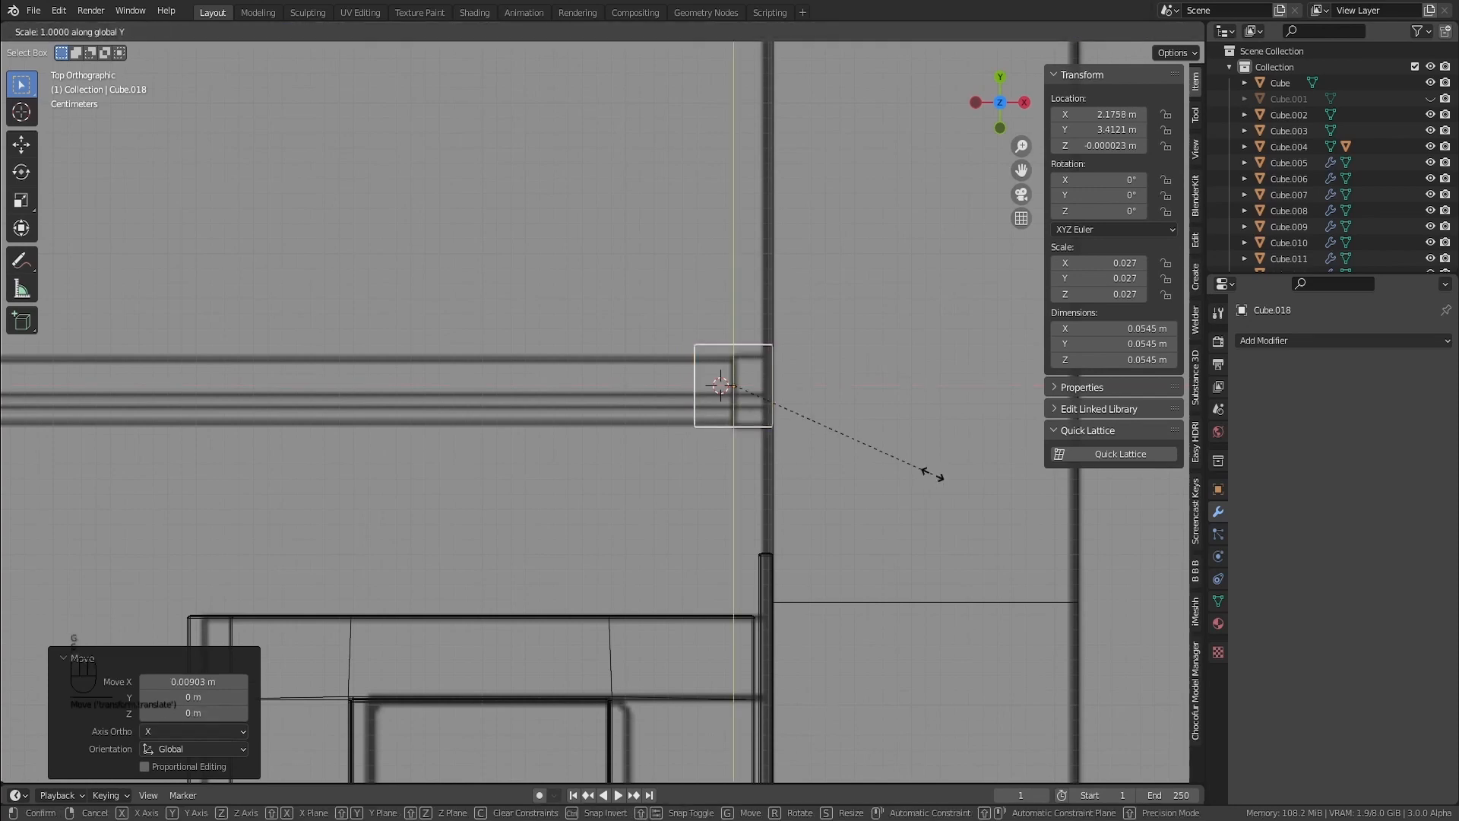
key(y)
click(900, 463)
key(g)
key(y)
click(896, 462)
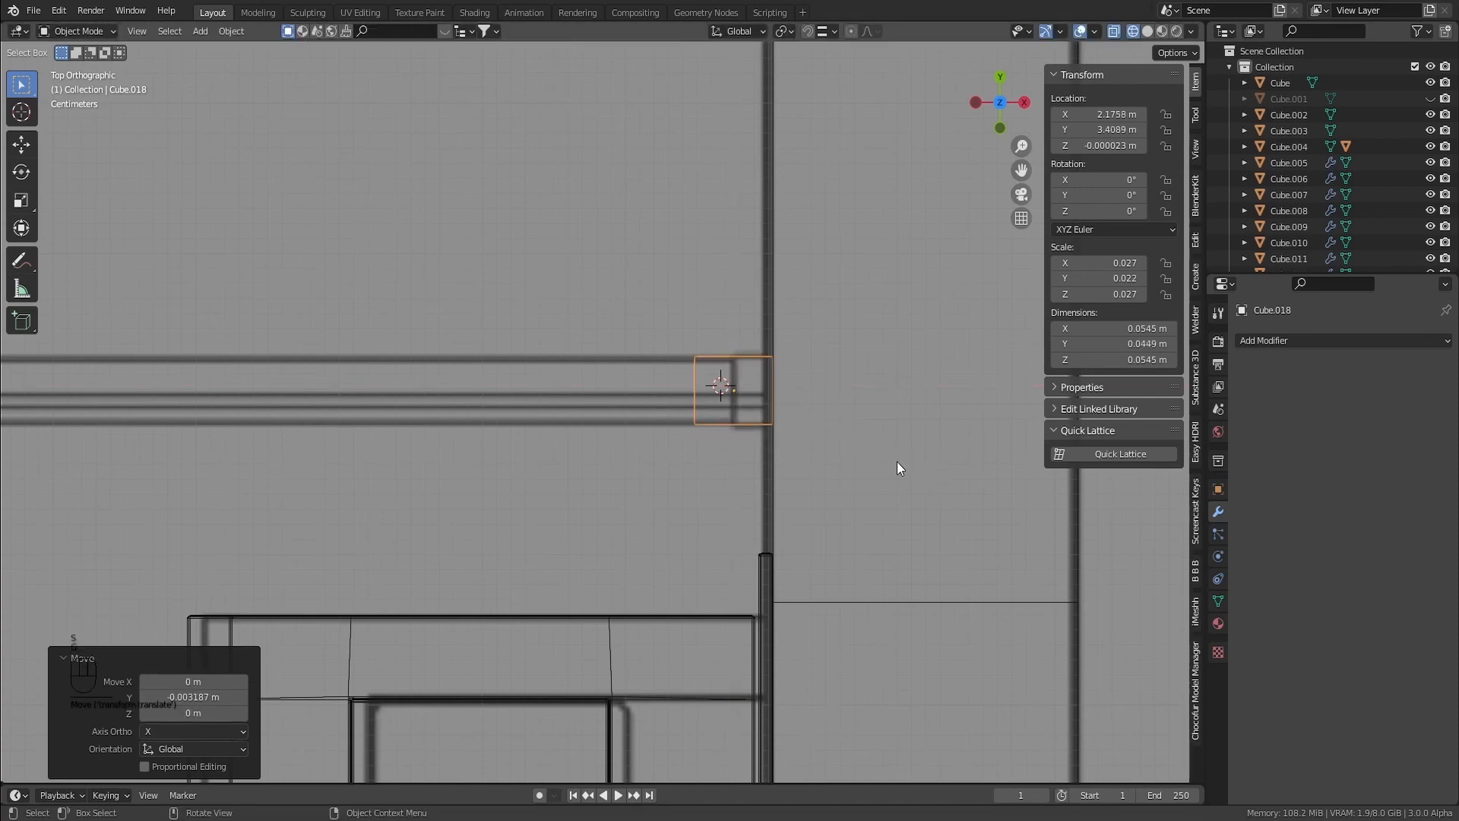
Raise the small cube along Z out of the floor and rest it on the floor surface with Drop It
middle_drag(897, 462, 828, 433)
key(shift+z)
middle_drag(829, 433, 724, 435)
scroll(724, 436, down, 1)
key(g)
key(z)
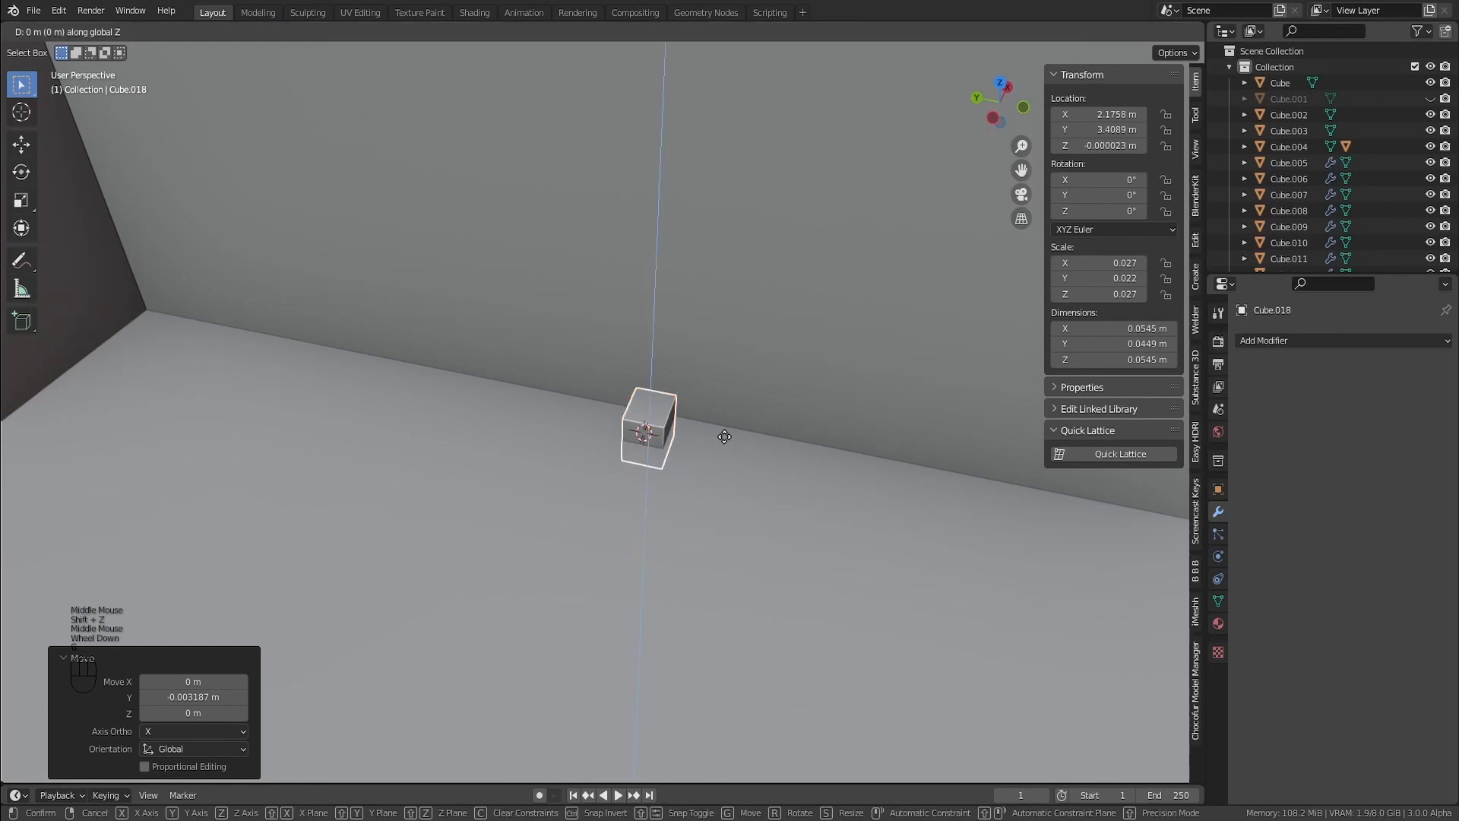
click(736, 359)
key(v)
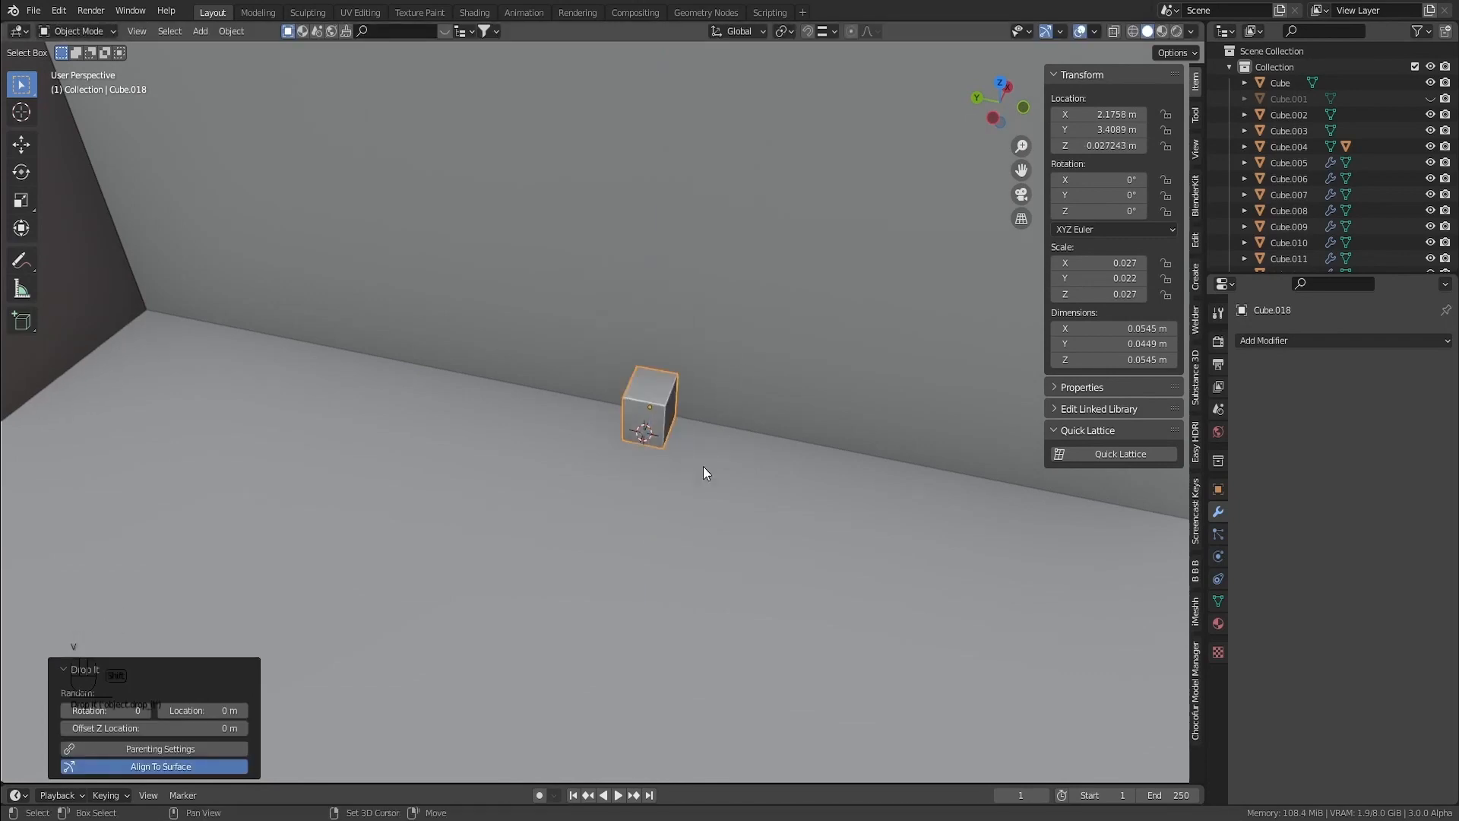
Move the small cube's origin to its bottom
shift+middle_drag(703, 467, 763, 526)
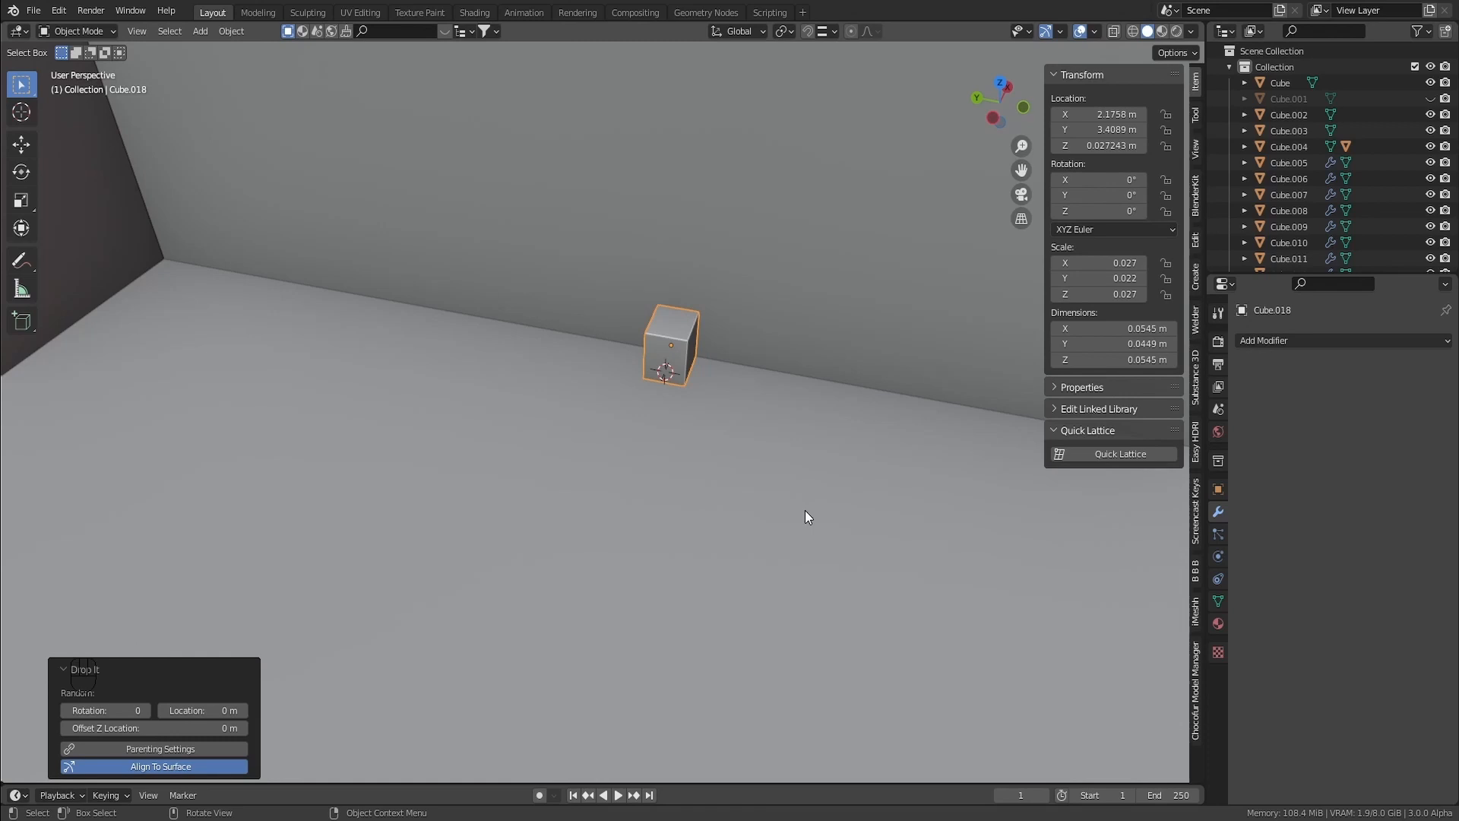
shift+middle_drag(763, 431, 722, 494)
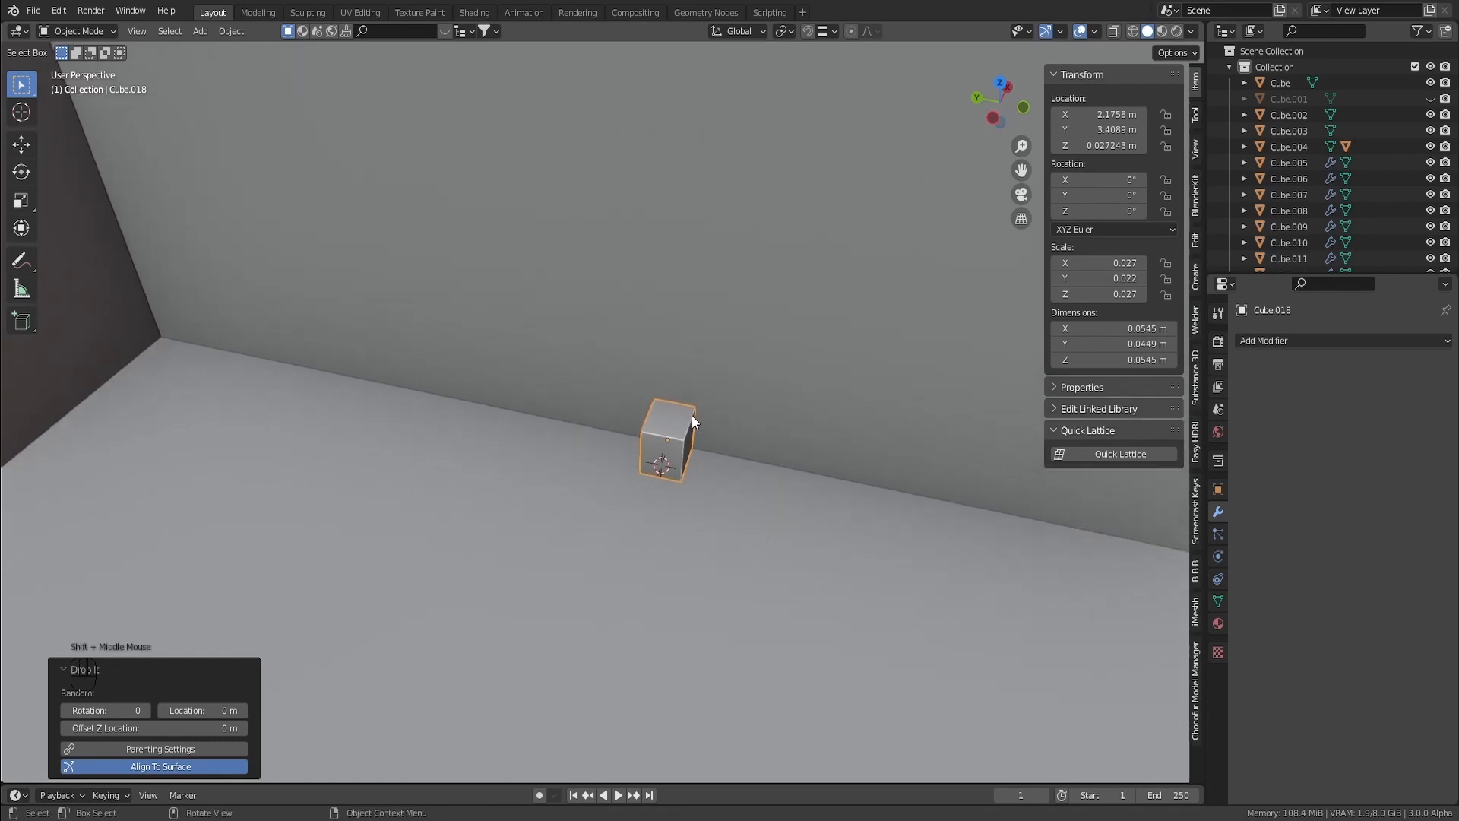
shift+middle_drag(735, 422, 737, 532)
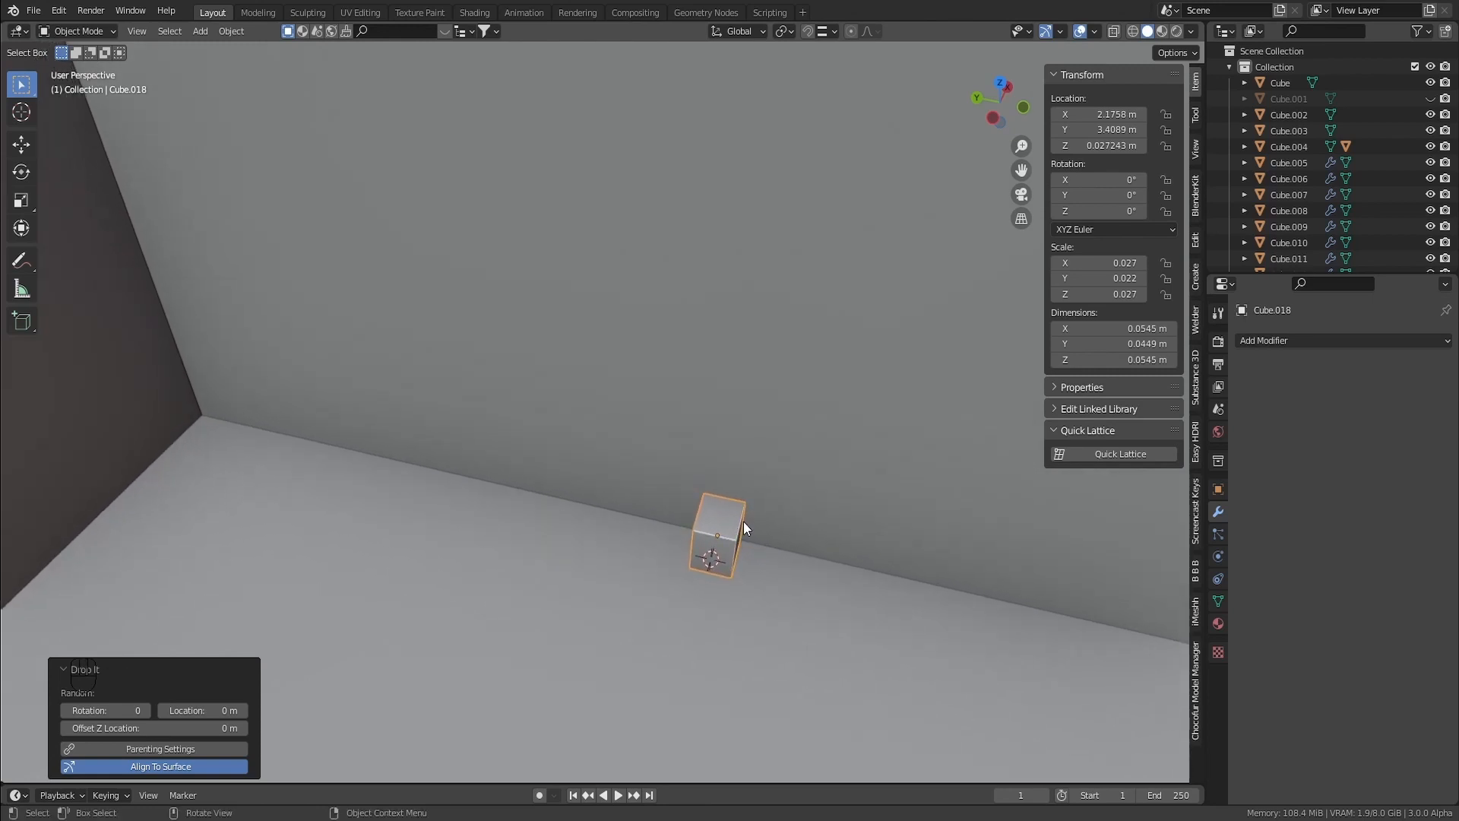
scroll(708, 507, down, 2)
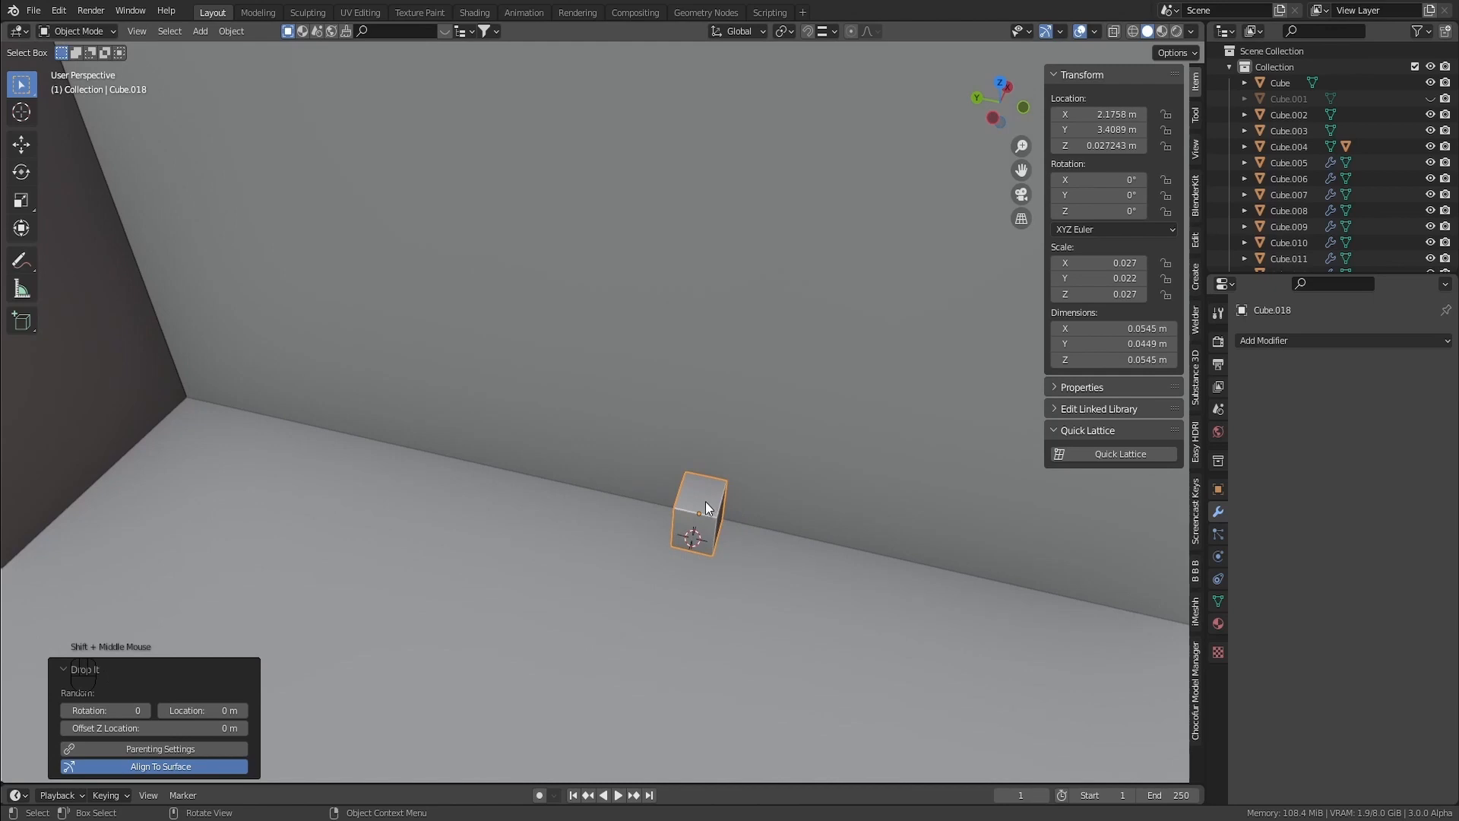
key(Tab)
key(Tab)
key(ctrl+alt+x)
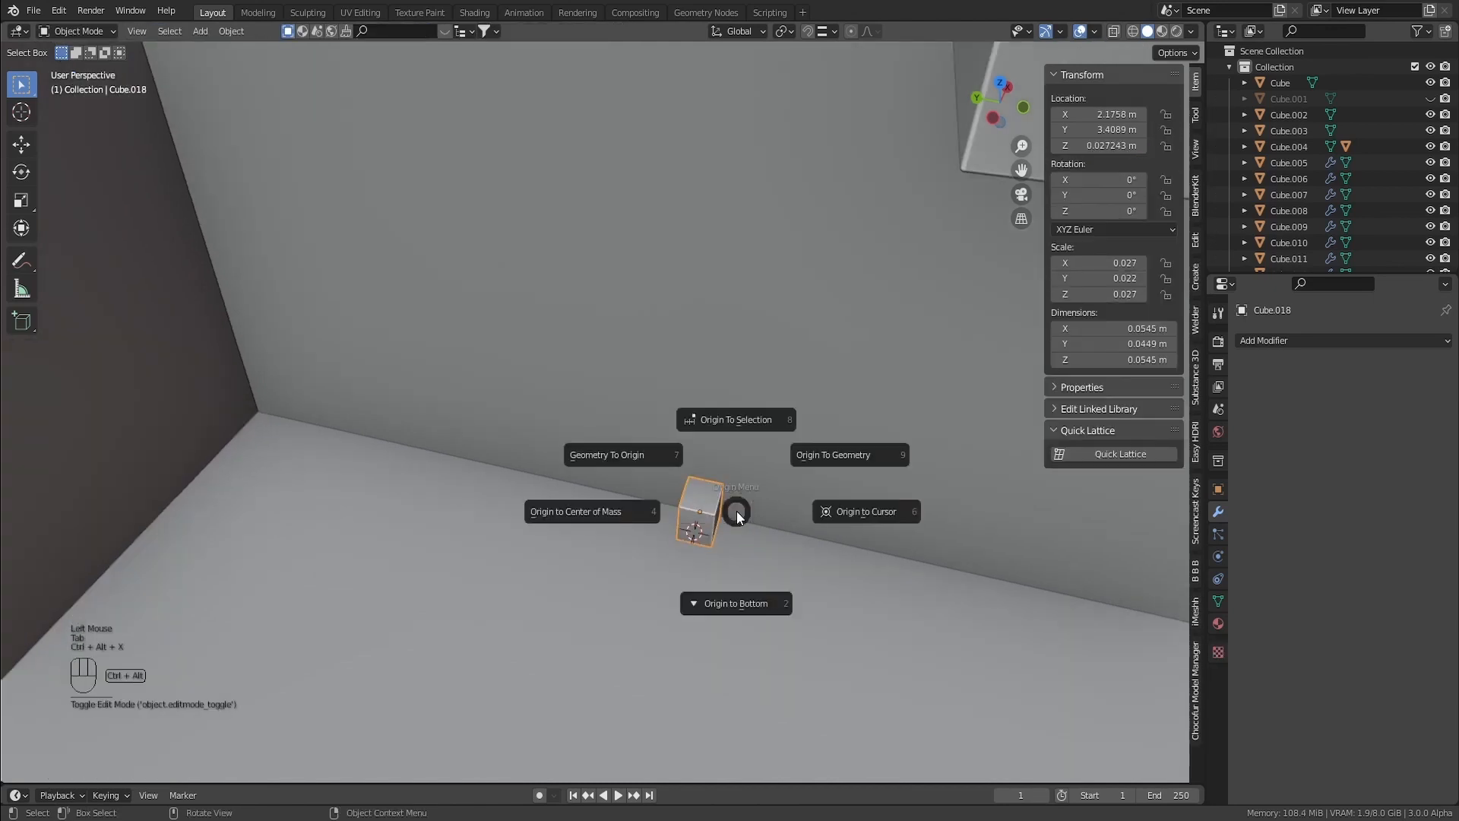
click(736, 590)
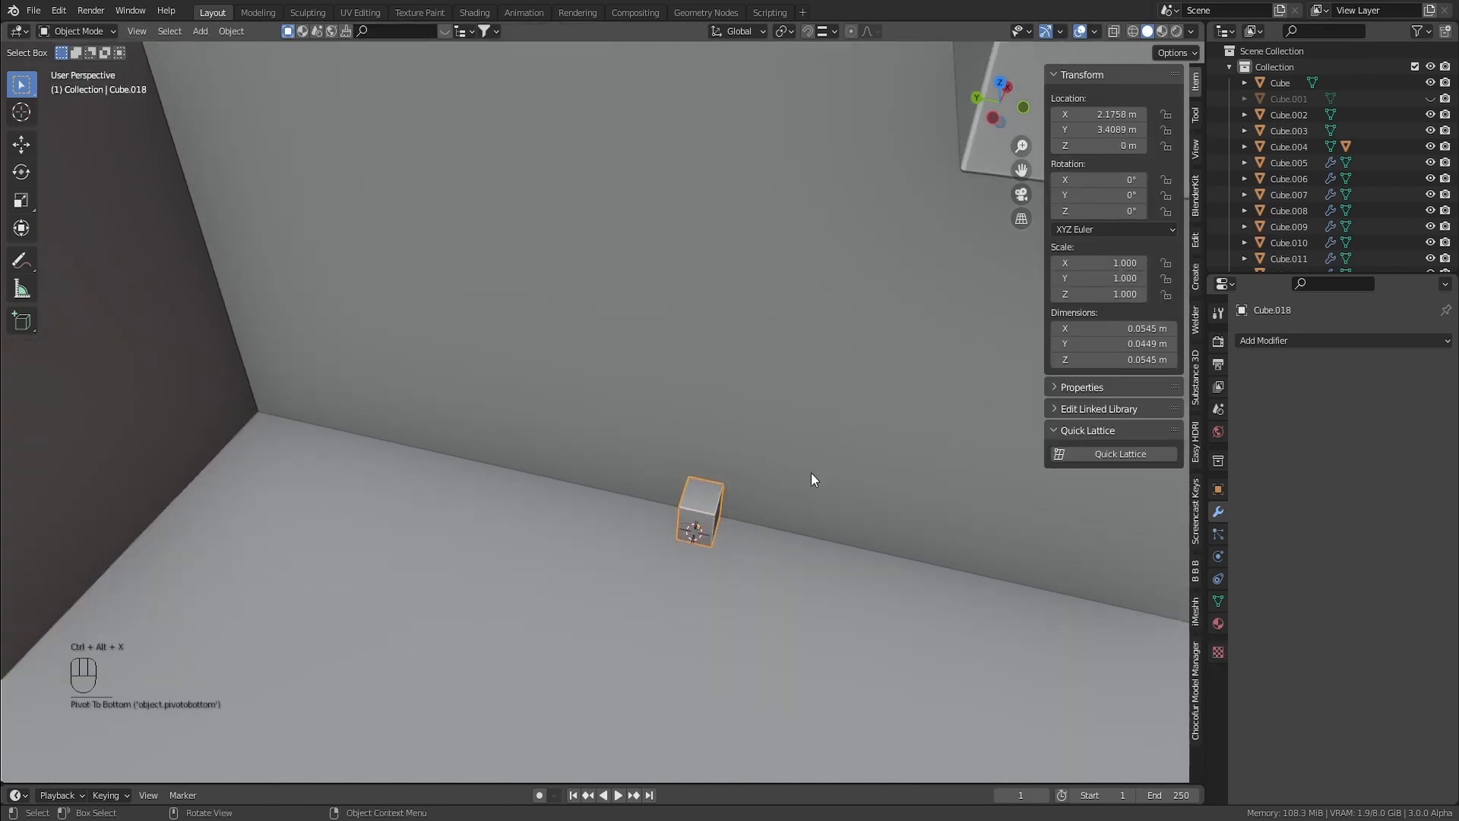
Set the cube's Z dimension to 2 m to make it a tall post beside the shower
click(1123, 359)
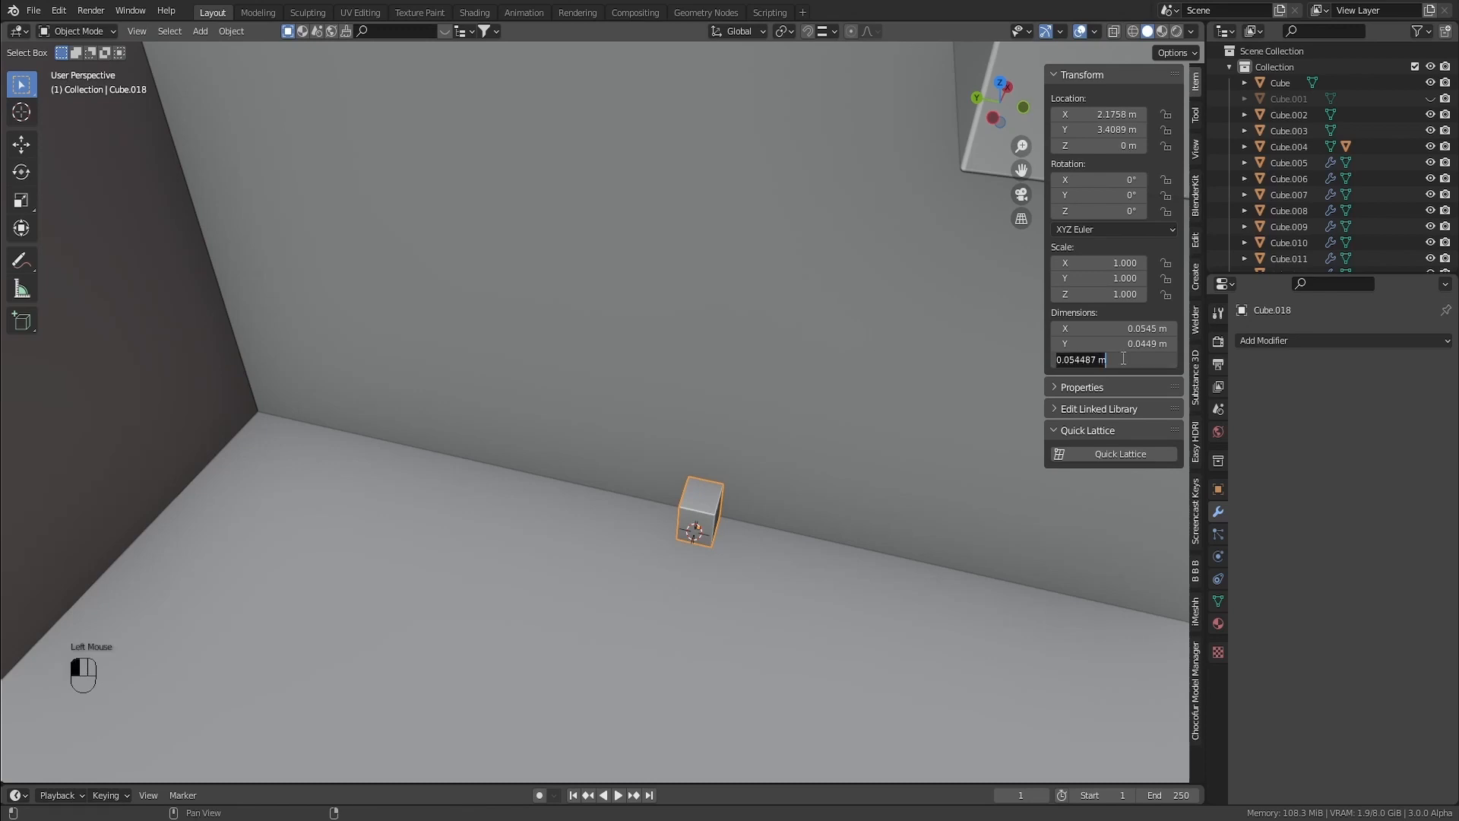
text(2)
key(Return)
scroll(698, 220, down, 2)
shift+middle_drag(698, 220, 643, 499)
shift+middle_drag(656, 236, 625, 487)
scroll(620, 362, down, 1)
shift+middle_drag(617, 259, 609, 463)
shift+middle_drag(604, 267, 598, 487)
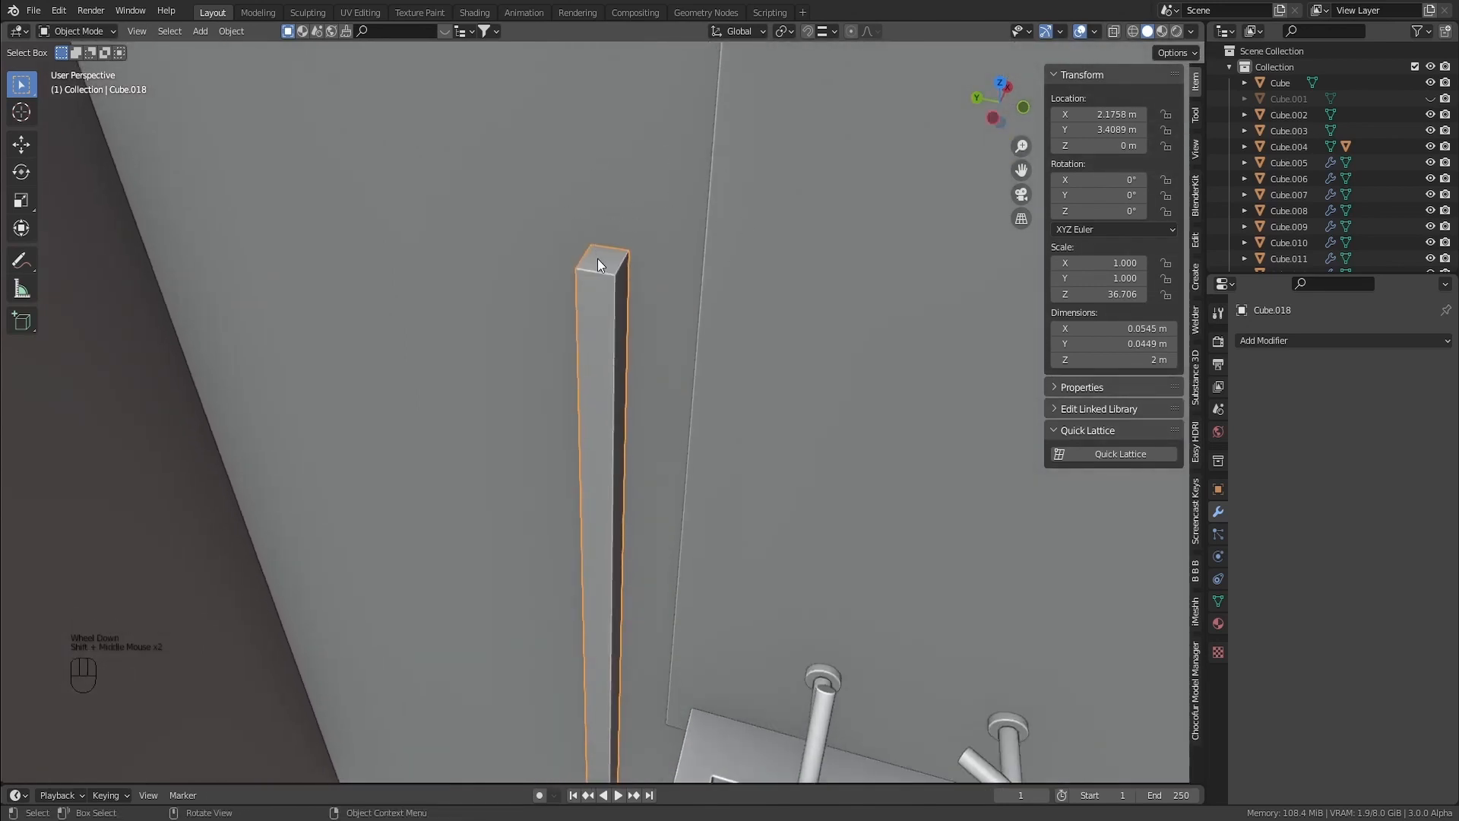
Stretch the post's shower-side X face about -1.487 m along X so it spans the shower to the opposite wall
scroll(599, 263, down, 1)
shift+middle_drag(611, 231, 517, 342)
shift+middle_drag(517, 342, 692, 328)
middle_drag(692, 328, 681, 334)
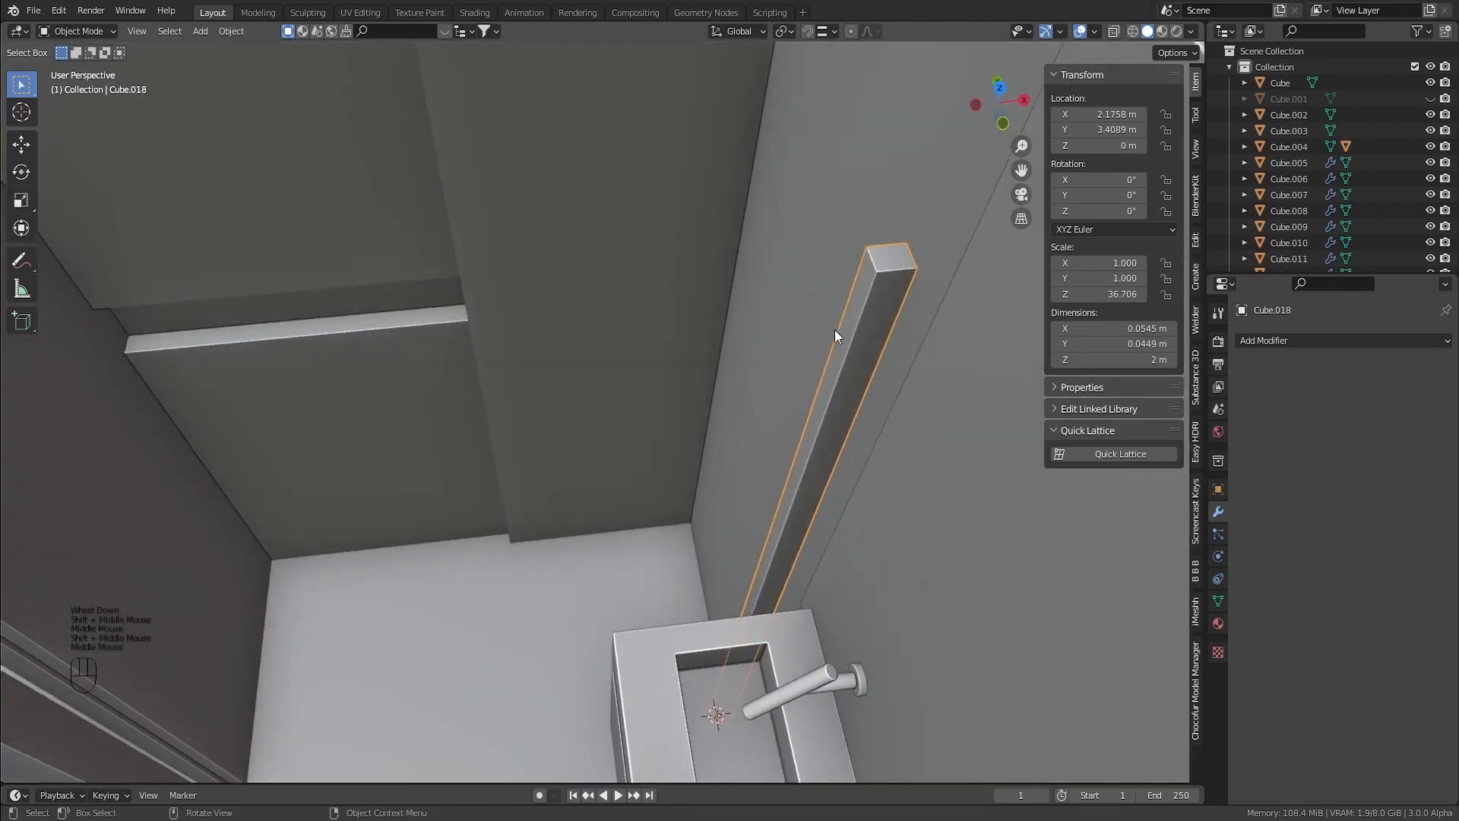
key(Tab)
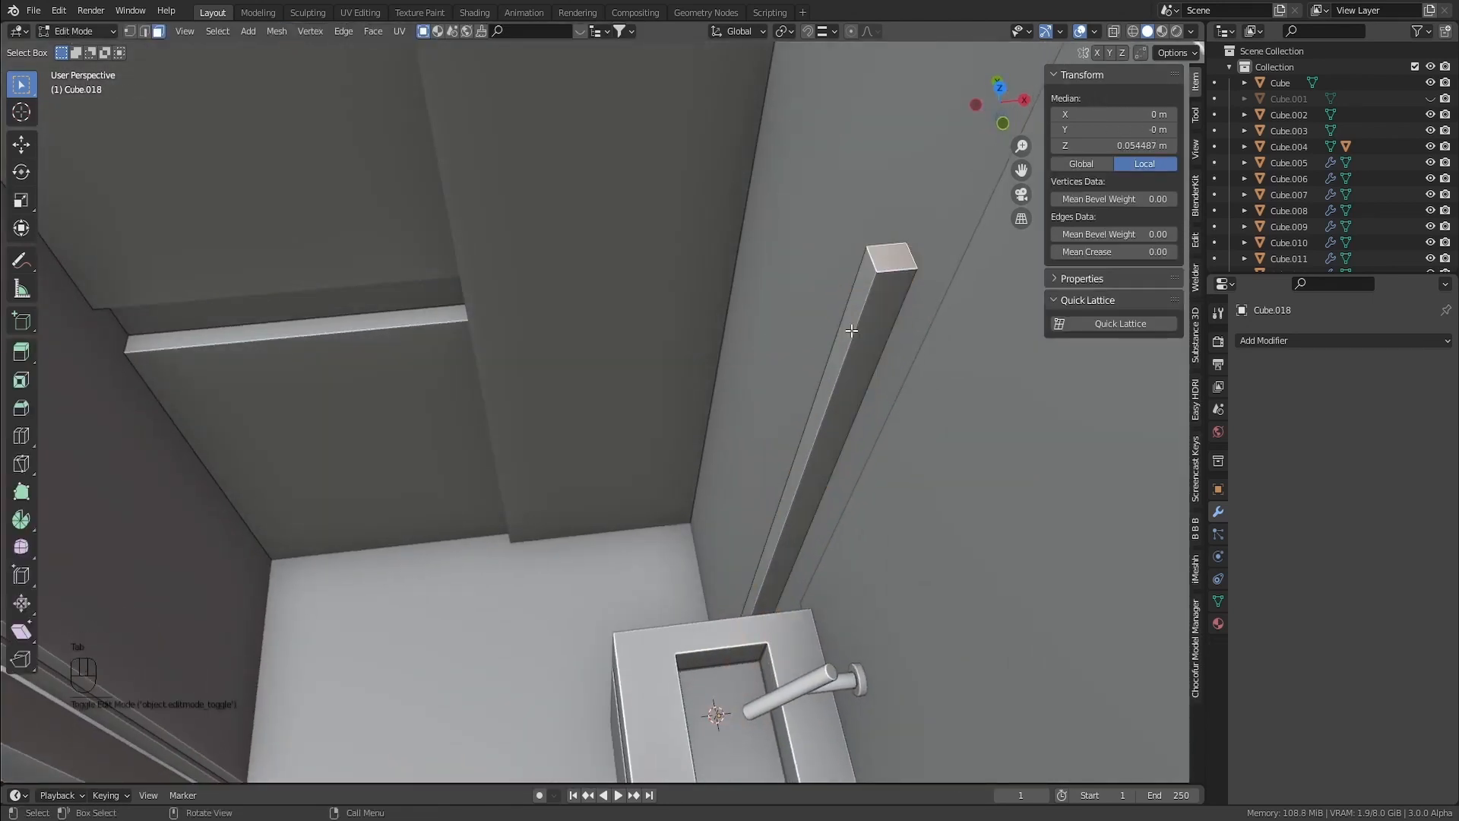
click(844, 327)
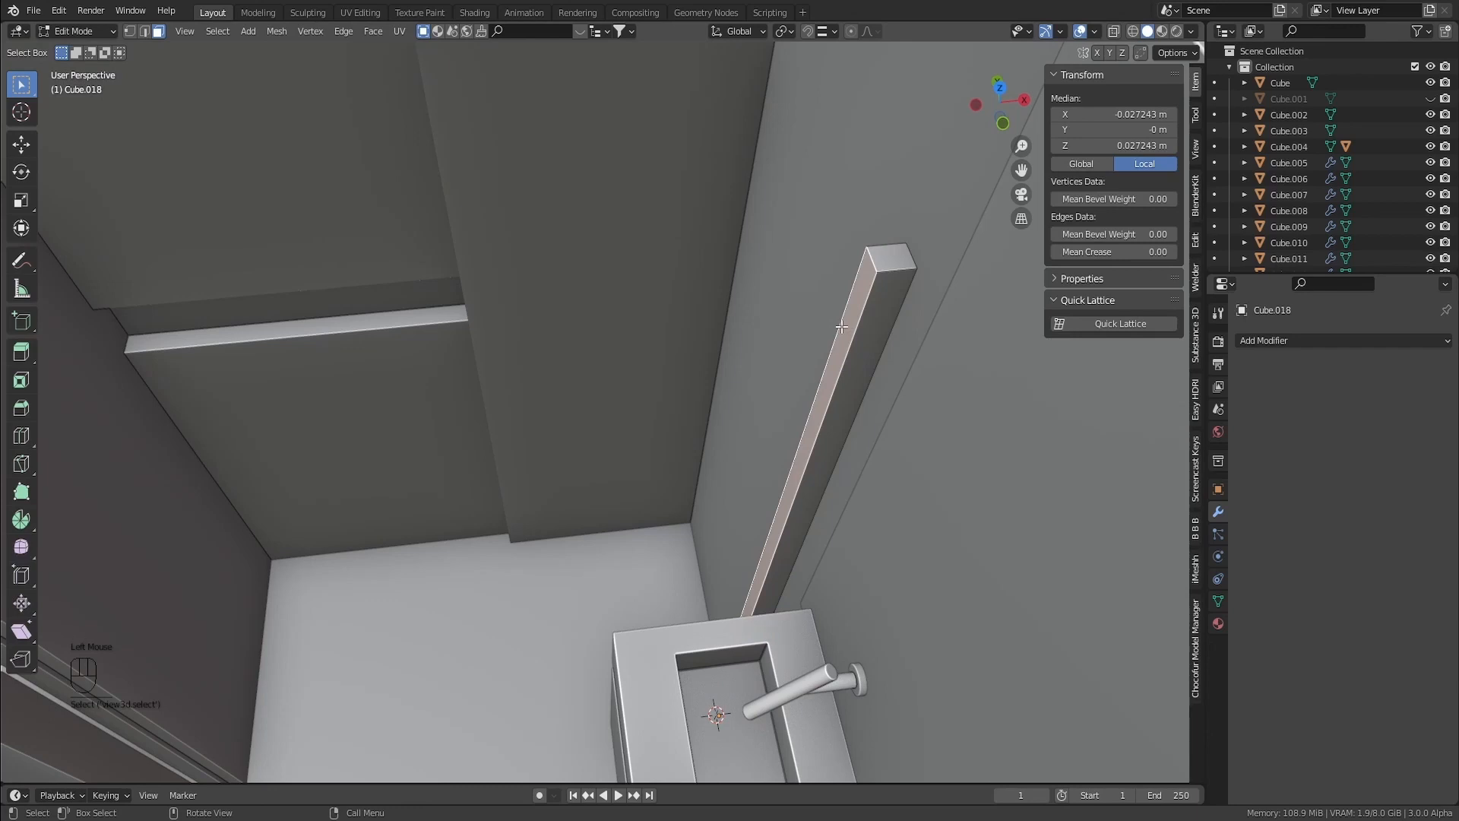
key(KP_7)
key(shift+z)
shift+middle_drag(690, 473, 698, 474)
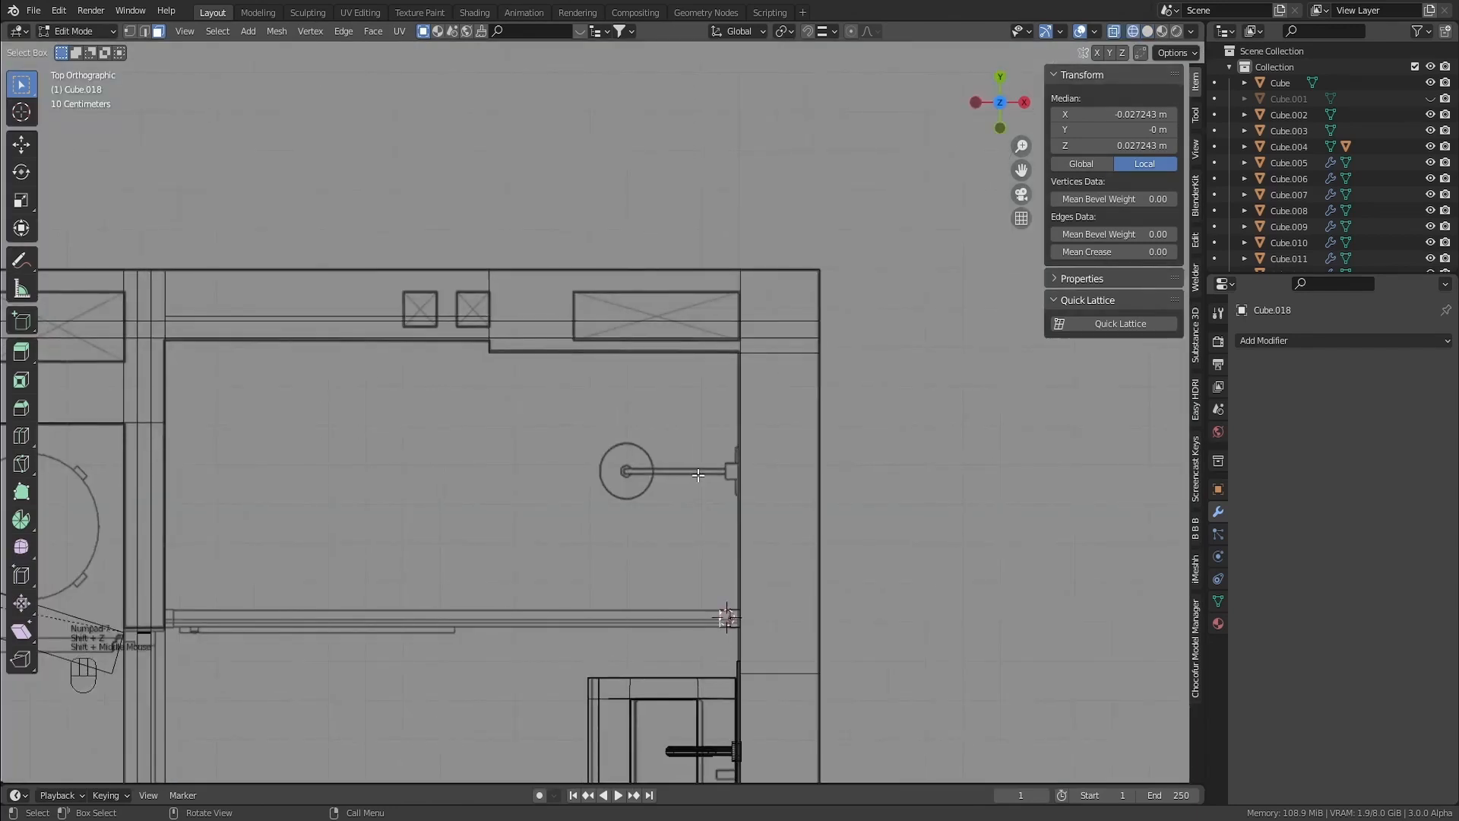
key(g)
key(x)
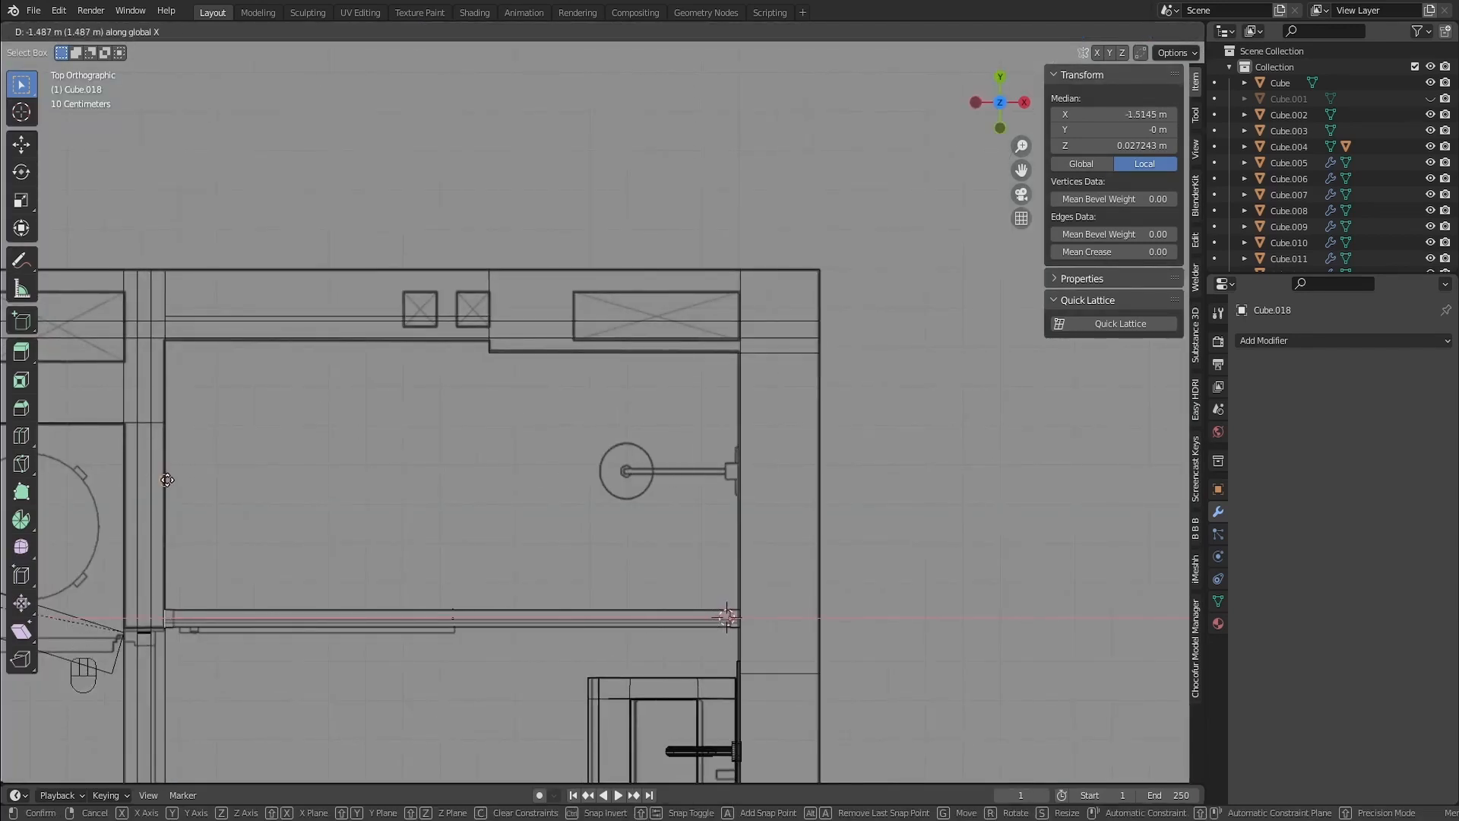
click(168, 480)
shift+middle_drag(371, 655, 410, 594)
key(shift+z)
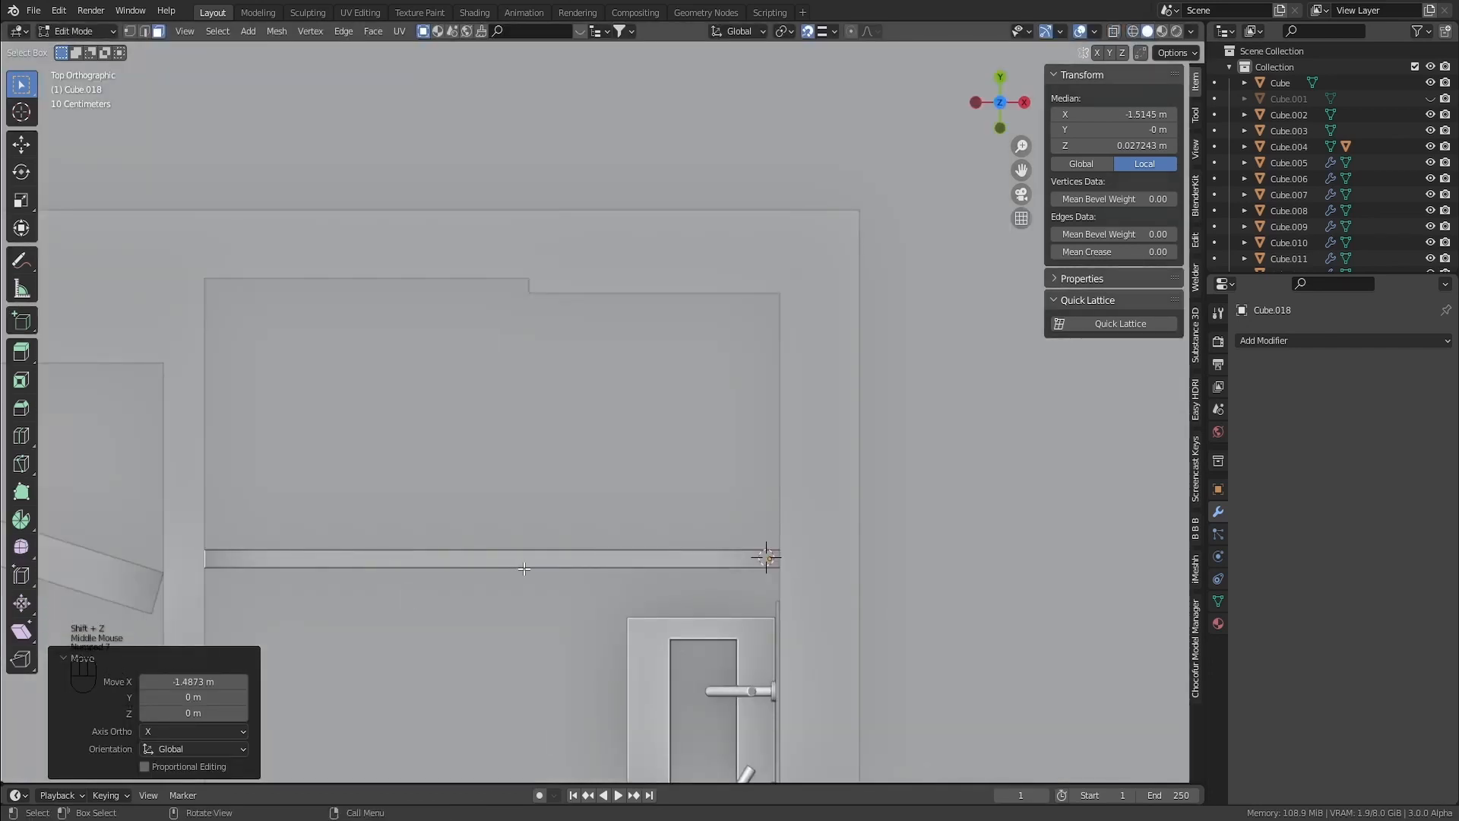
Add a centred vertical loop cut across the shower screen and bevel it to a width of about 0.0027 m
key(ctrl+r)
click(499, 561)
right_click(498, 561)
scroll(501, 562, up, 3)
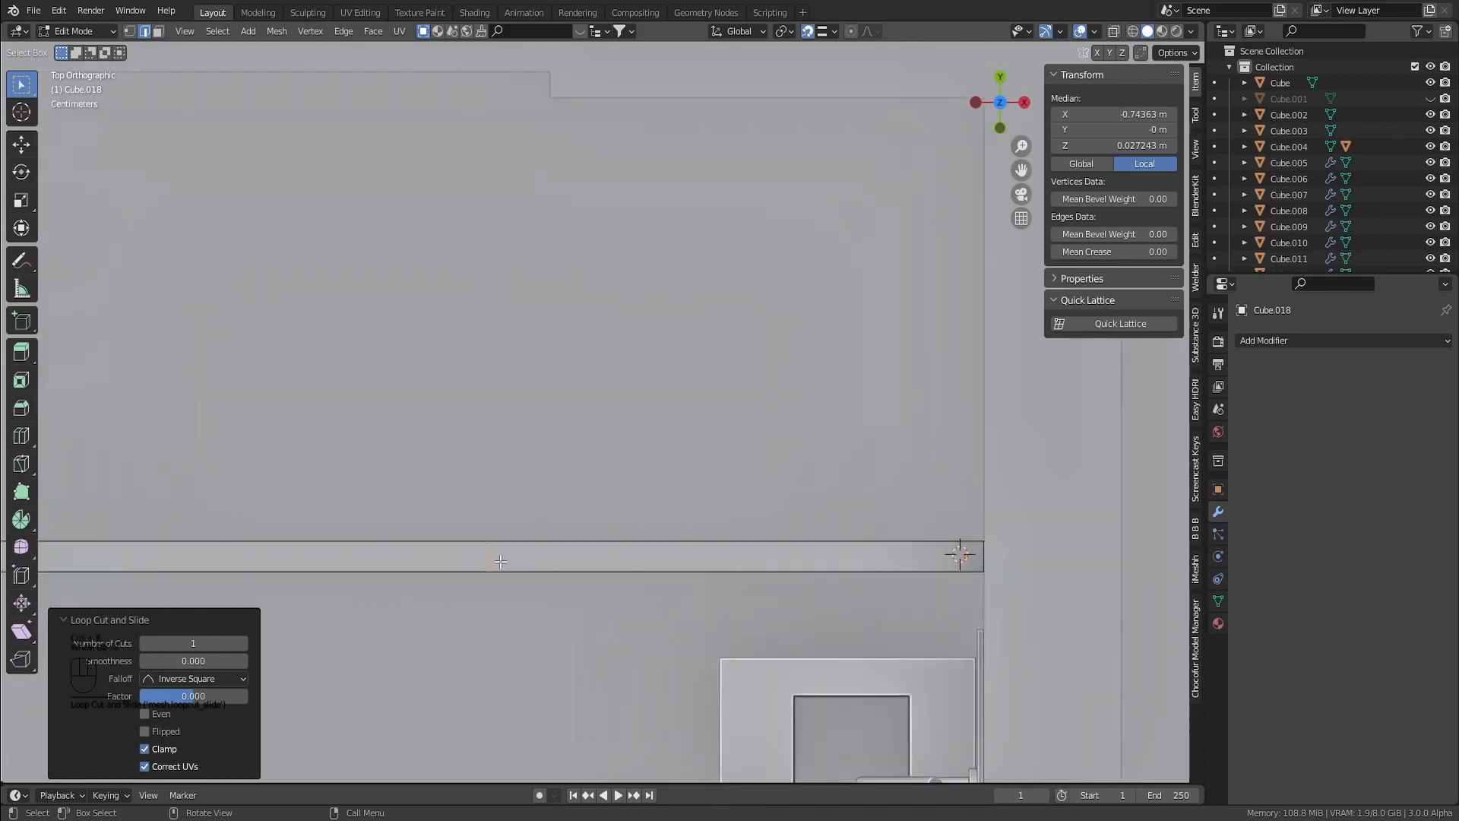
key(ctrl+b)
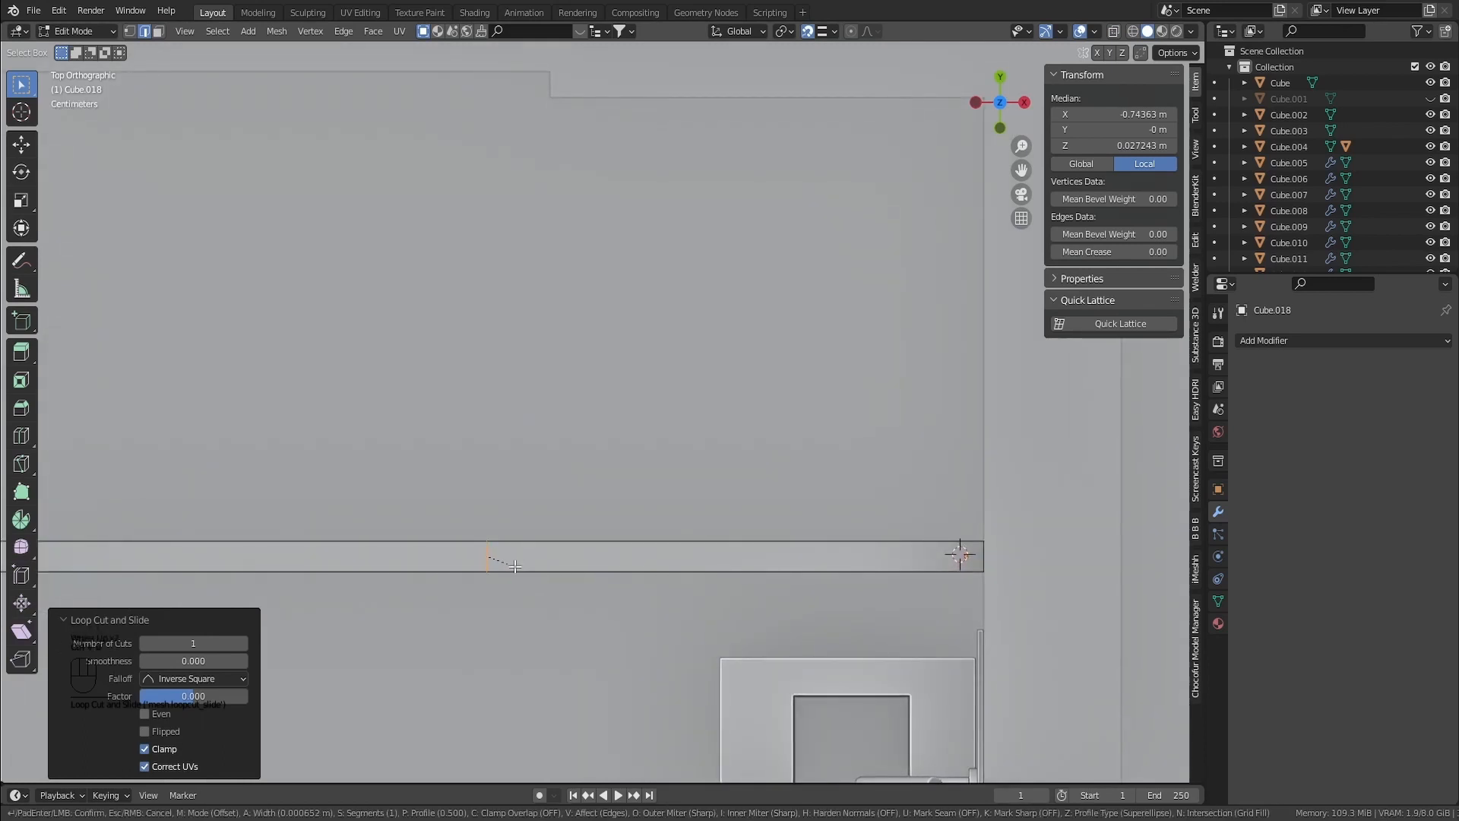
click(540, 572)
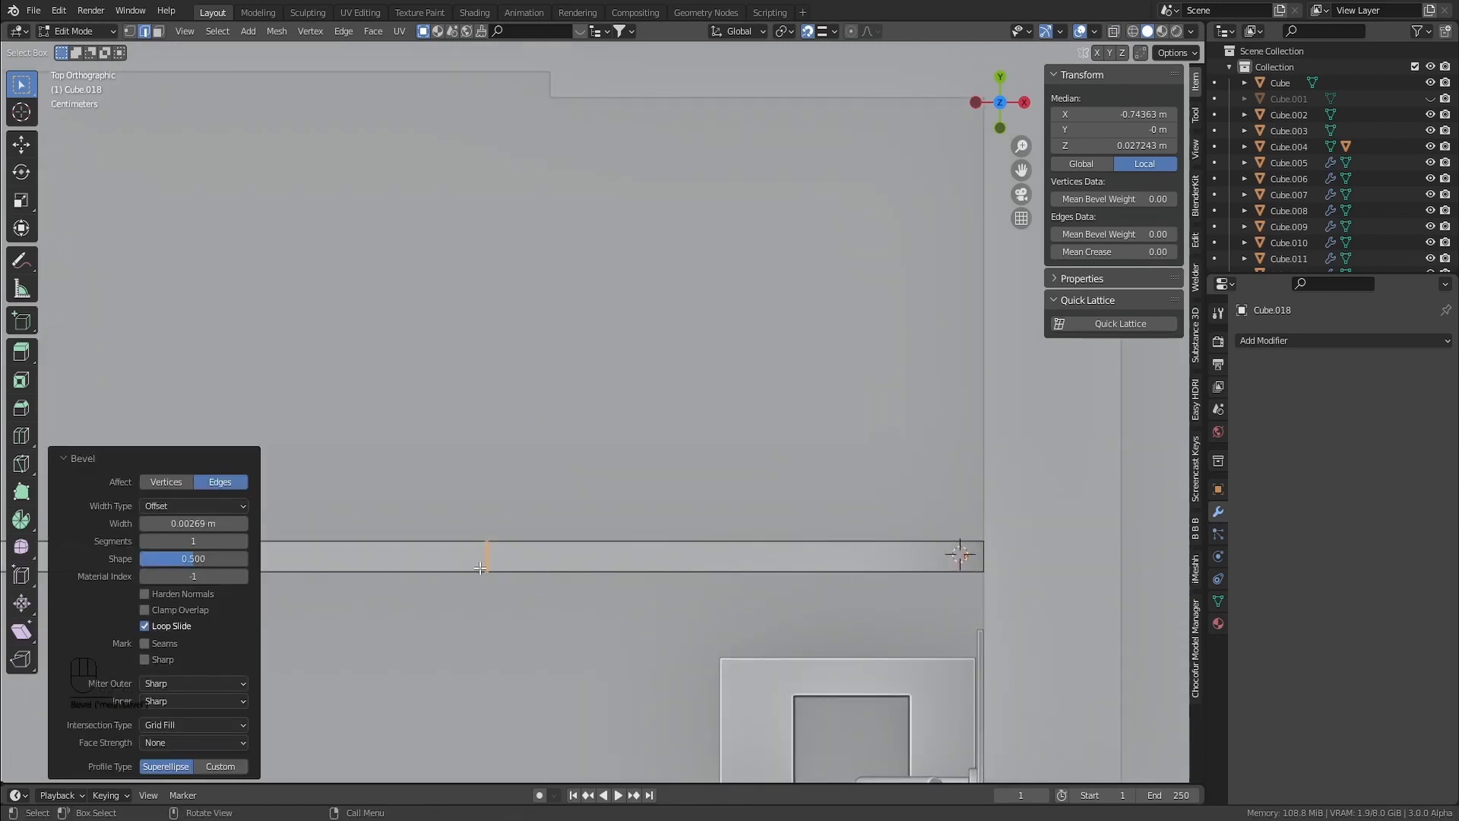
shift+middle_drag(598, 551, 653, 564)
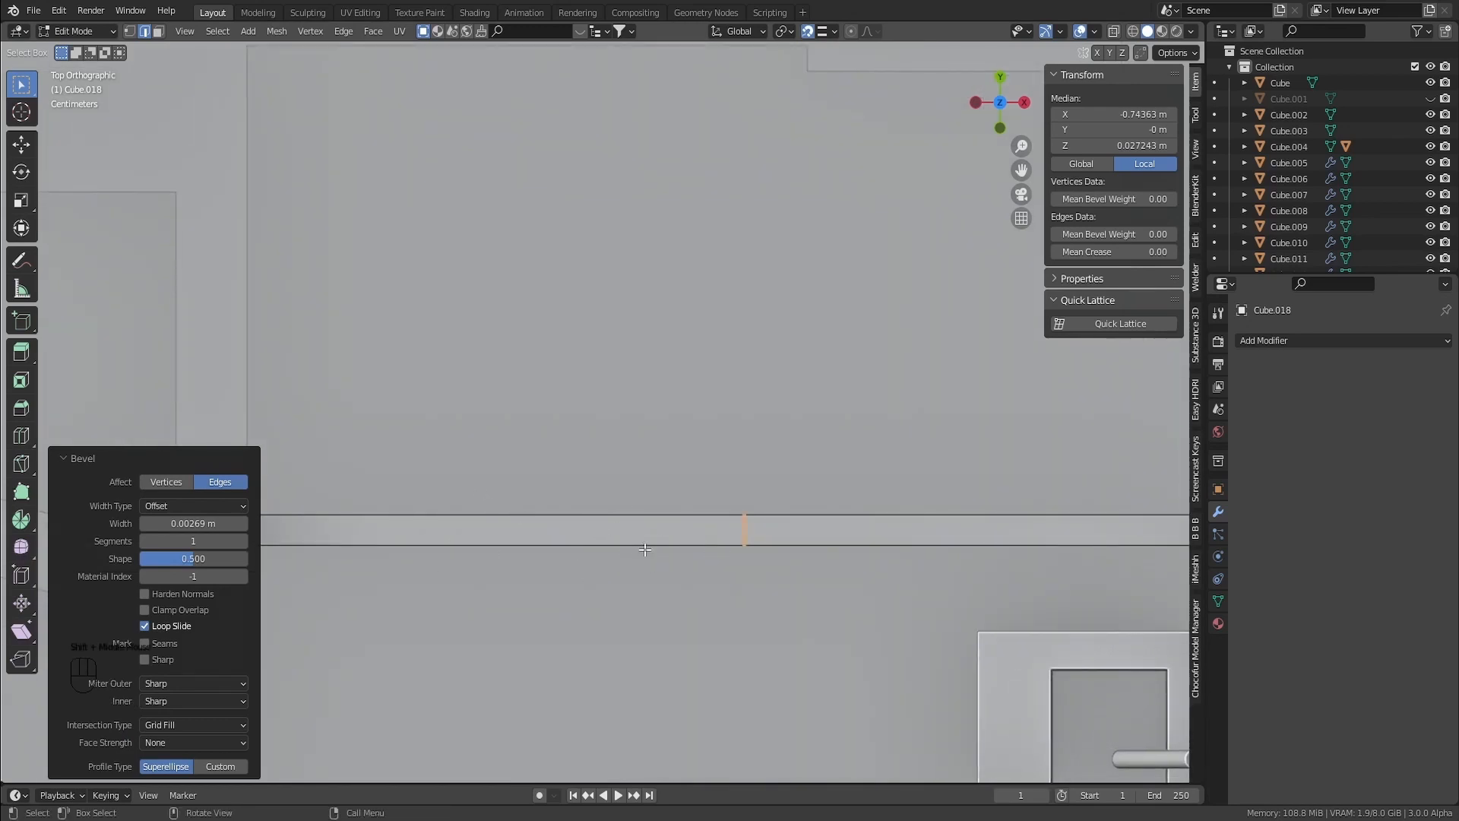
Apply the shower screen's scale in Object Mode
scroll(669, 587, down, 3)
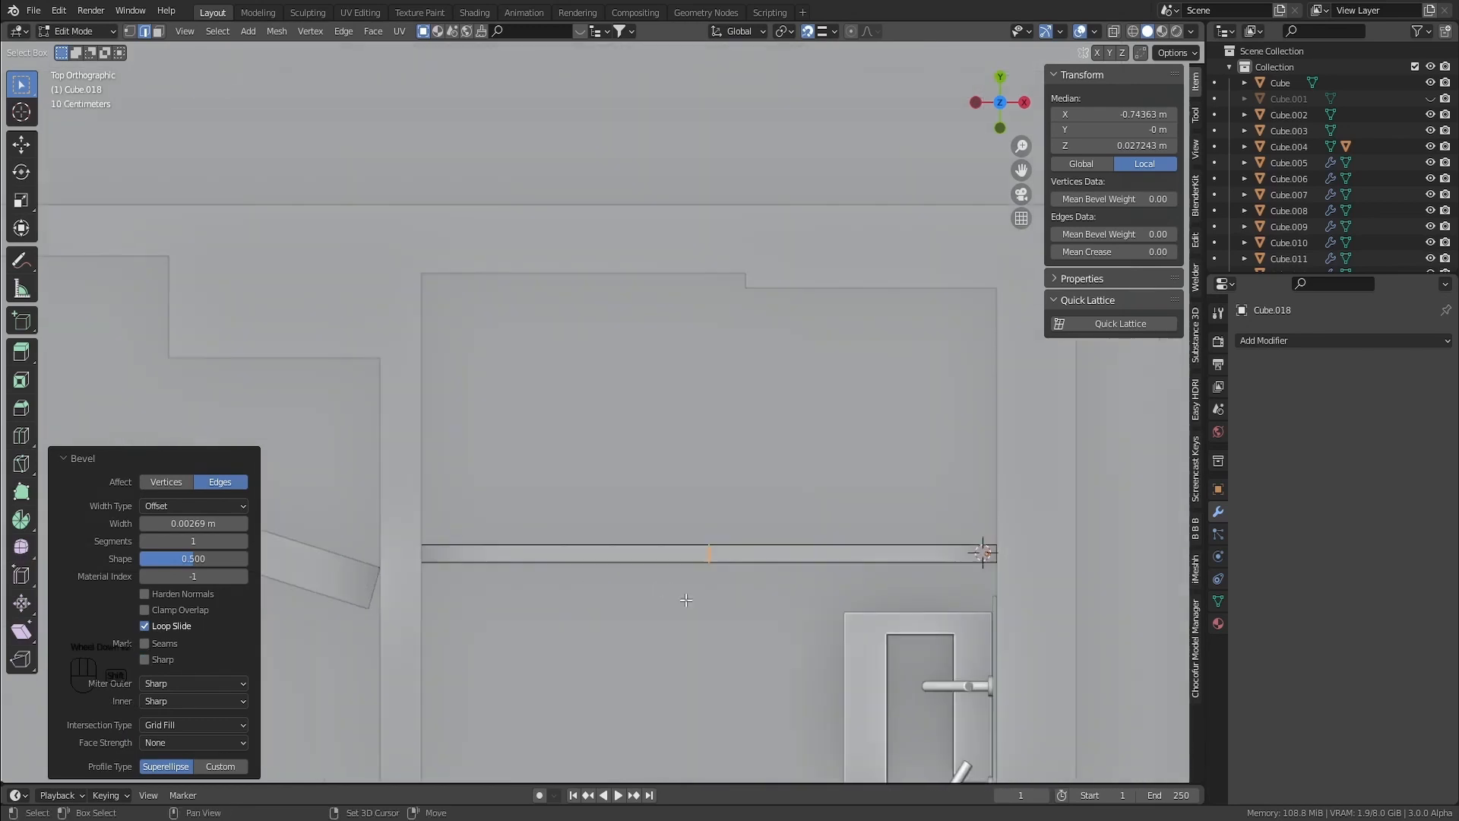
shift+middle_drag(669, 588, 716, 479)
scroll(674, 511, up, 5)
key(Tab)
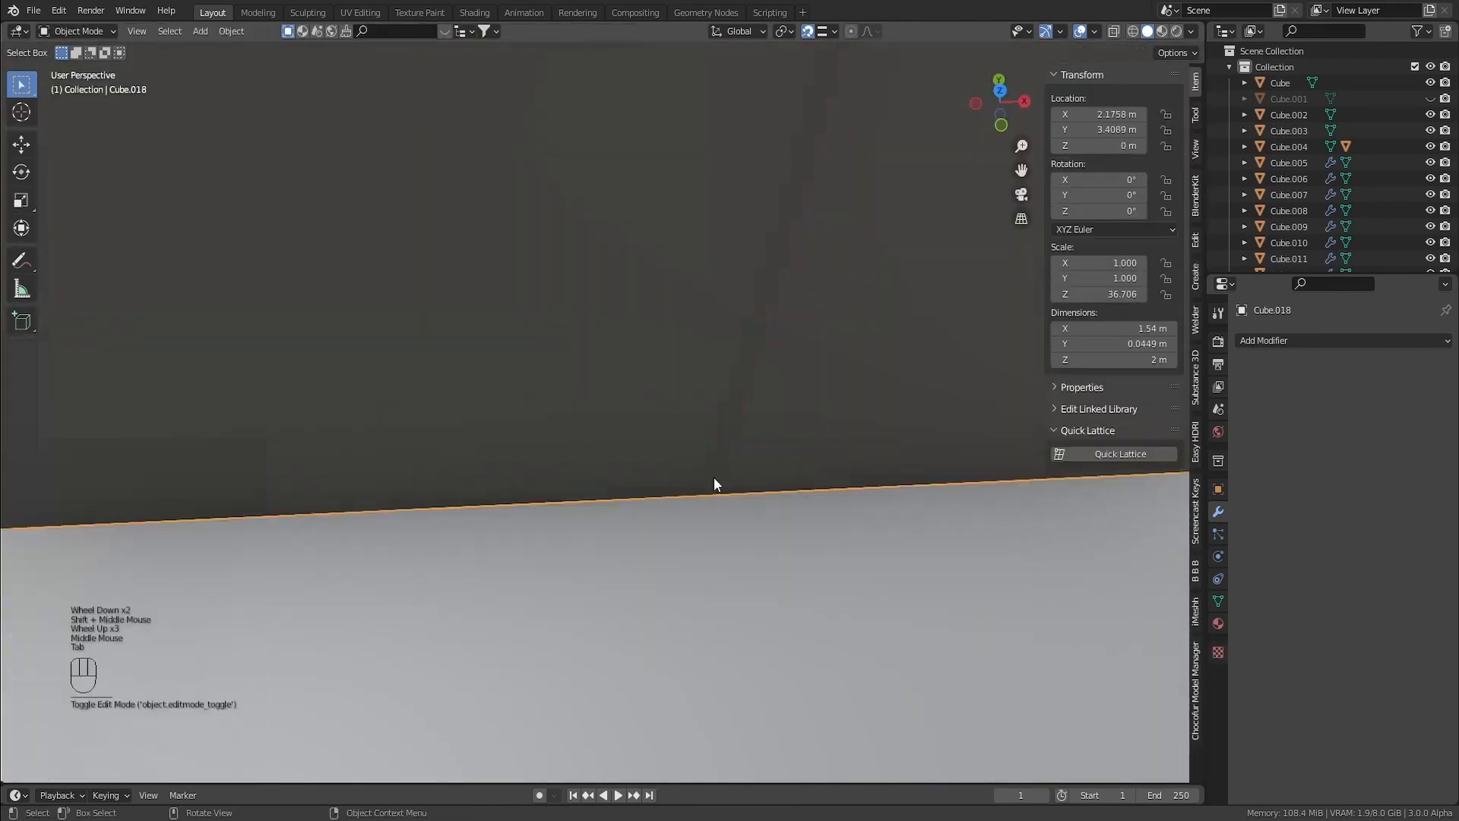
scroll(727, 473, down, 2)
key(ctrl+a)
click(810, 421)
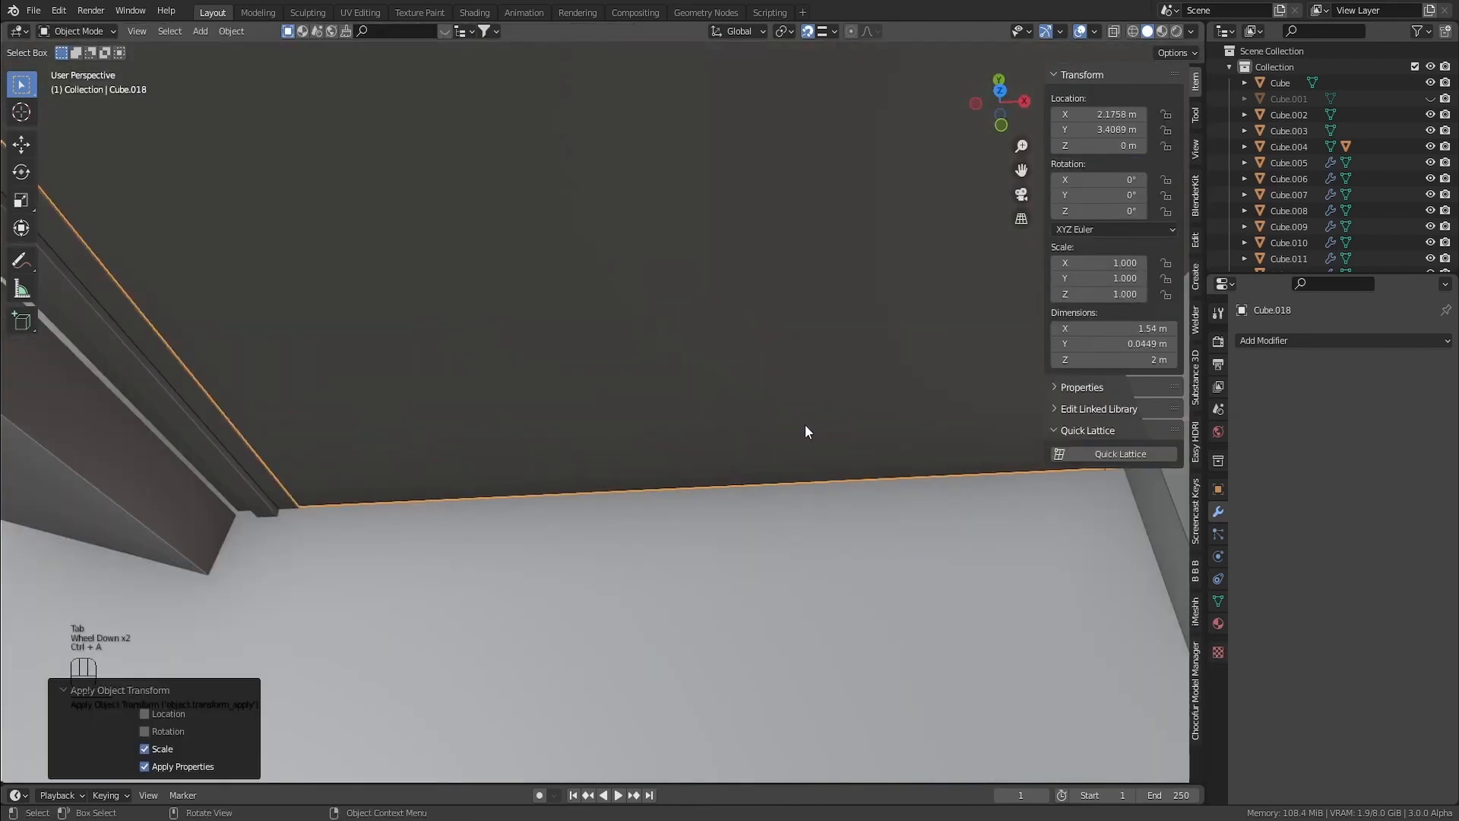
scroll(805, 424, down, 1)
shift+middle_drag(781, 384, 760, 531)
Extrude the narrow centre strip of the shower screen along its normals with an offset of 0.005 m
key(Tab)
key(alt+e)
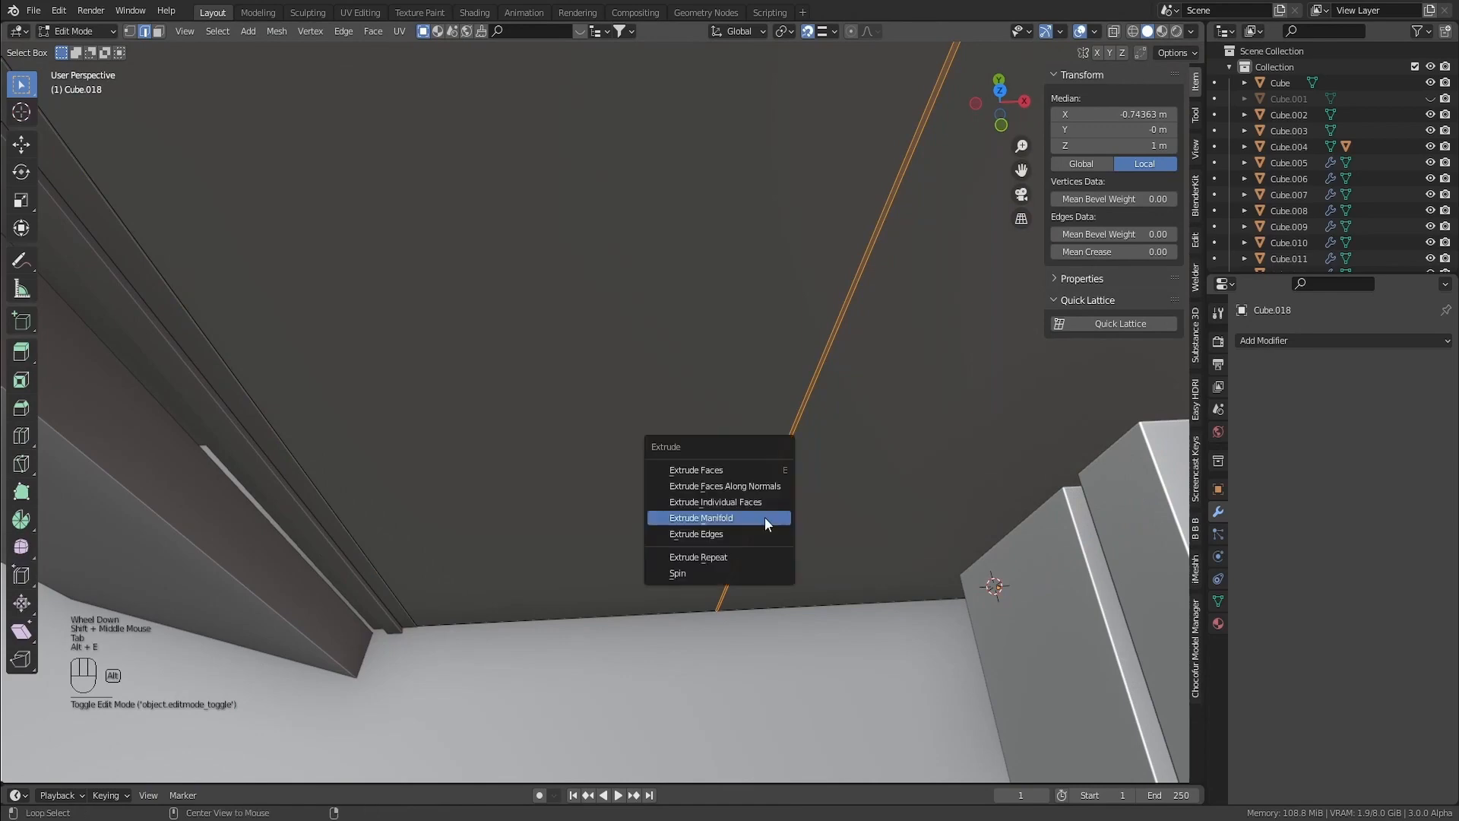
click(763, 487)
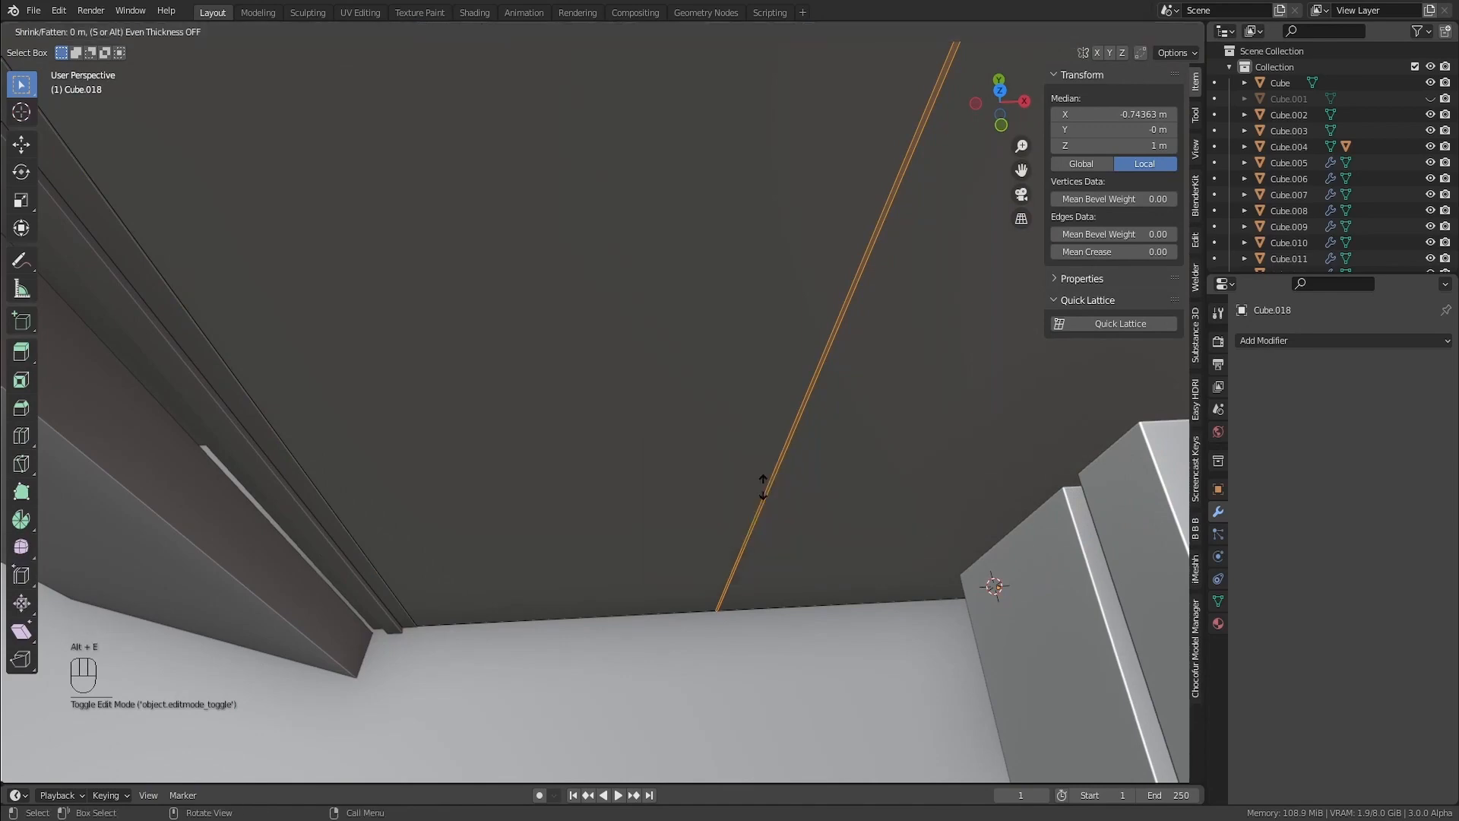
click(762, 488)
scroll(760, 495, down, 2)
shift+middle_drag(753, 363, 863, 277)
click(193, 730)
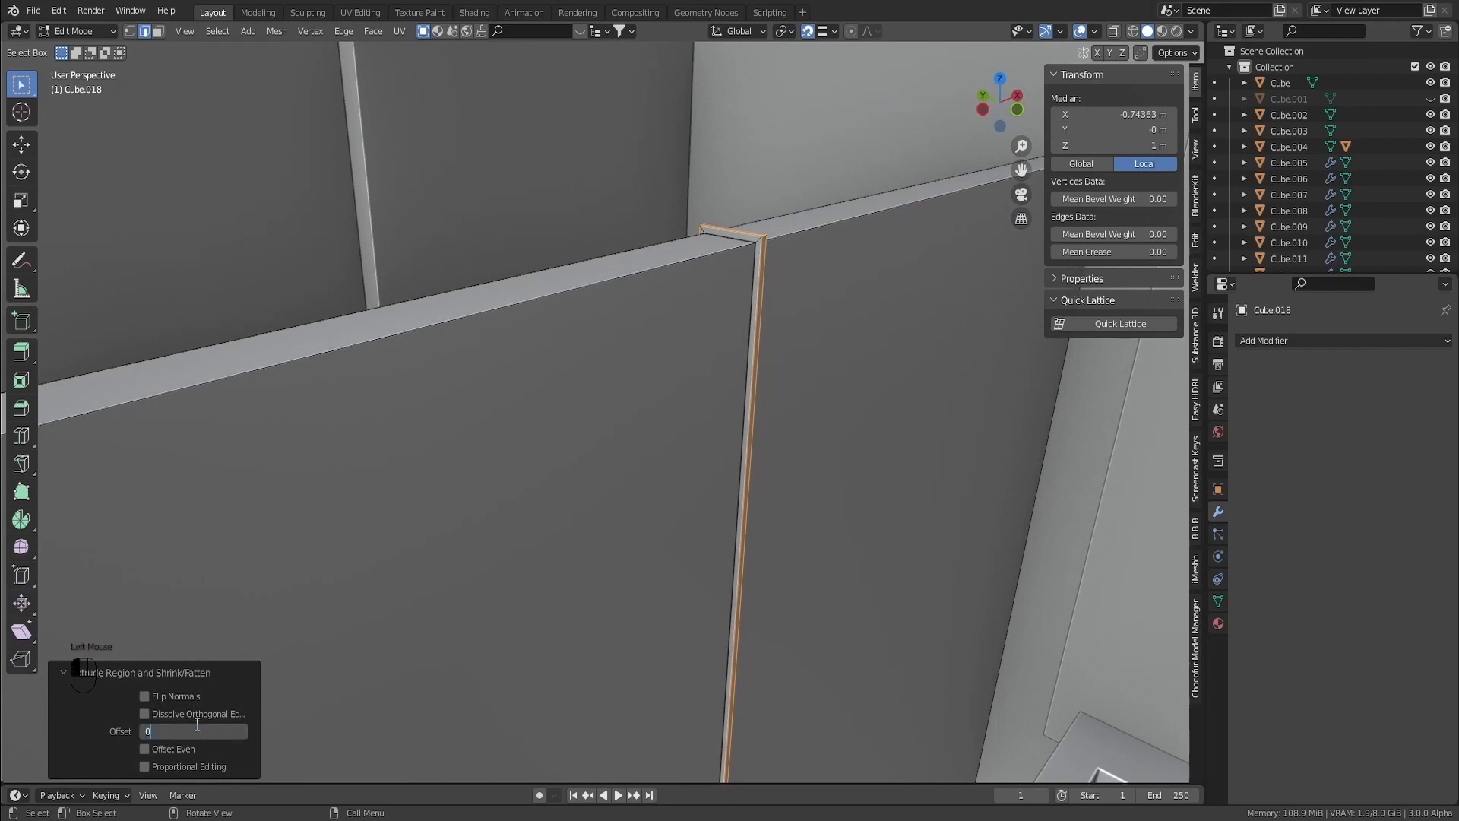
text(0.005)
key(Return)
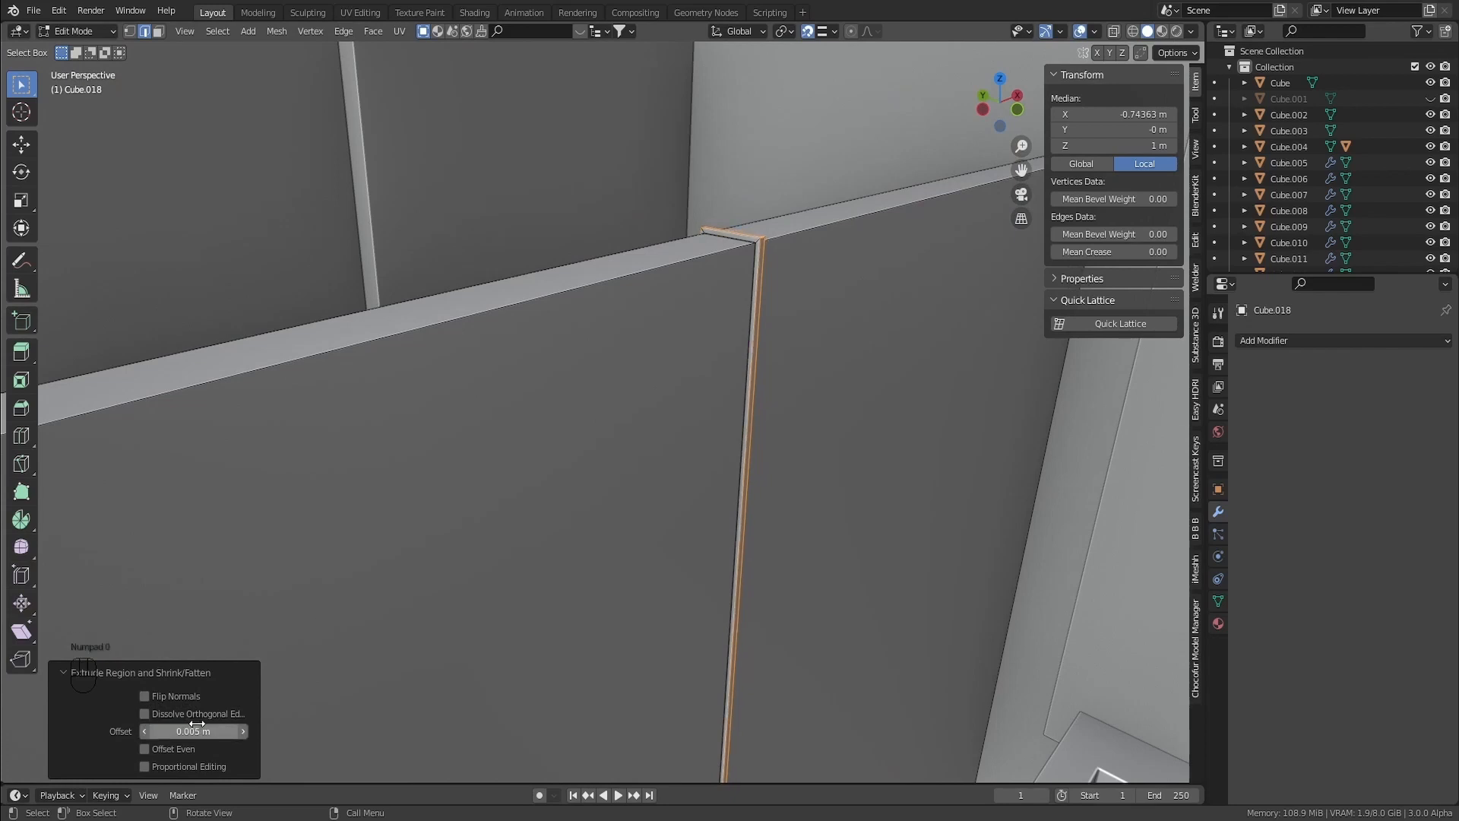
middle_drag(444, 580, 538, 522)
scroll(798, 619, down, 2)
key(Tab)
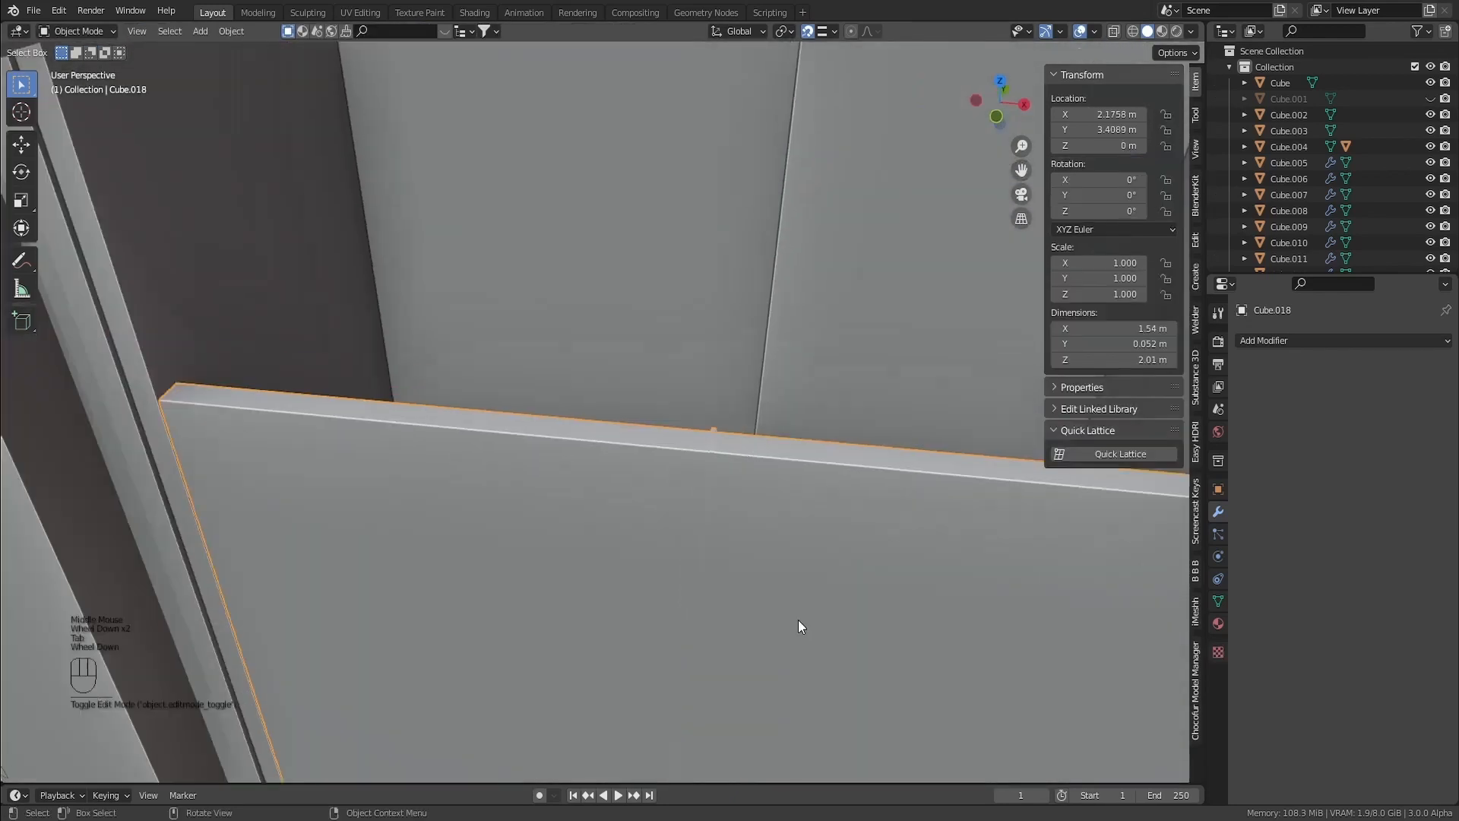
scroll(787, 535, down, 1)
shift+middle_drag(787, 535, 622, 446)
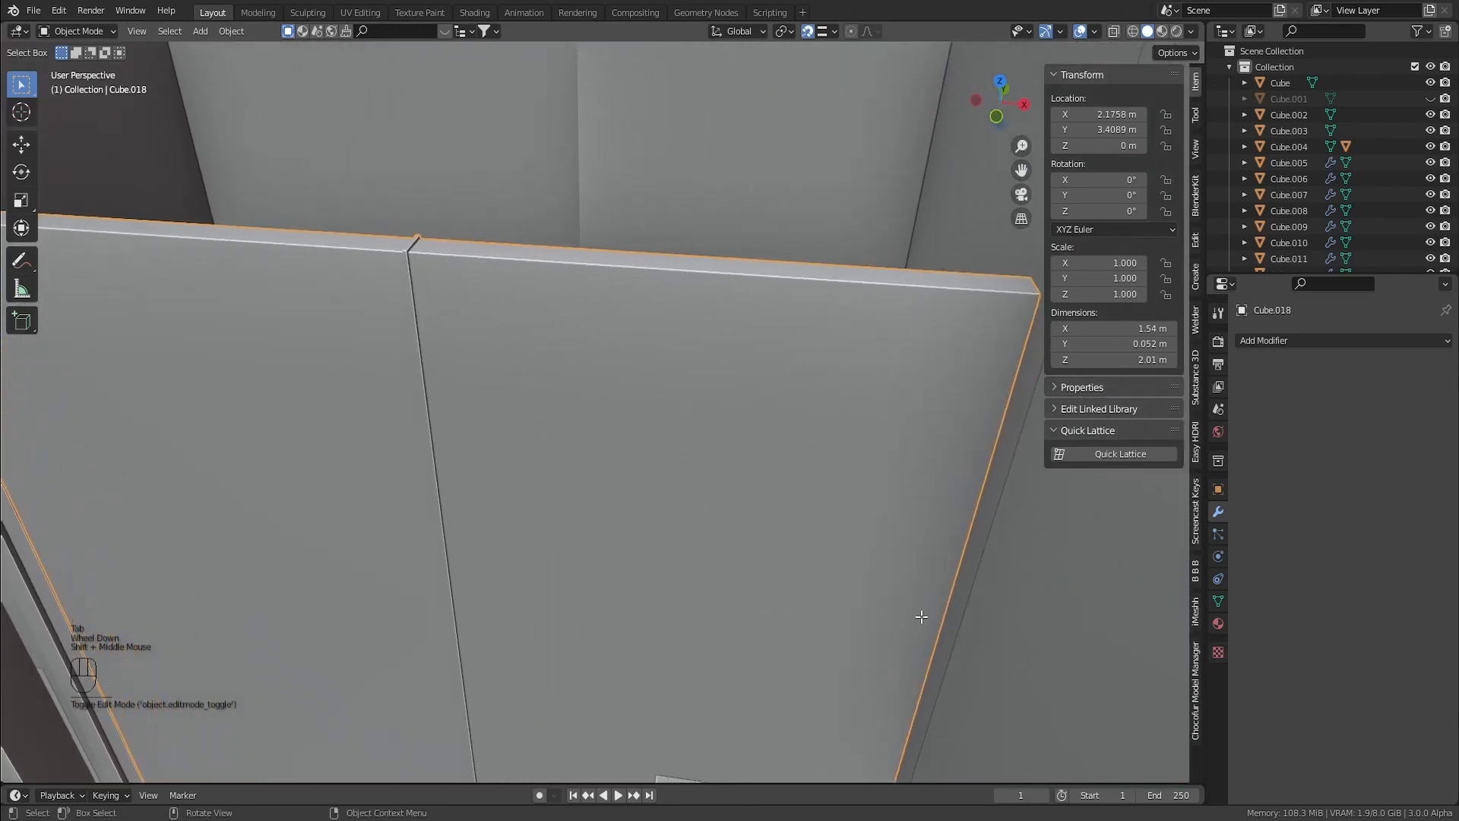
Add two evenly spaced horizontal loop cuts around the shower screen
key(Tab)
shift+middle_drag(935, 586, 869, 437)
key(ctrl+r)
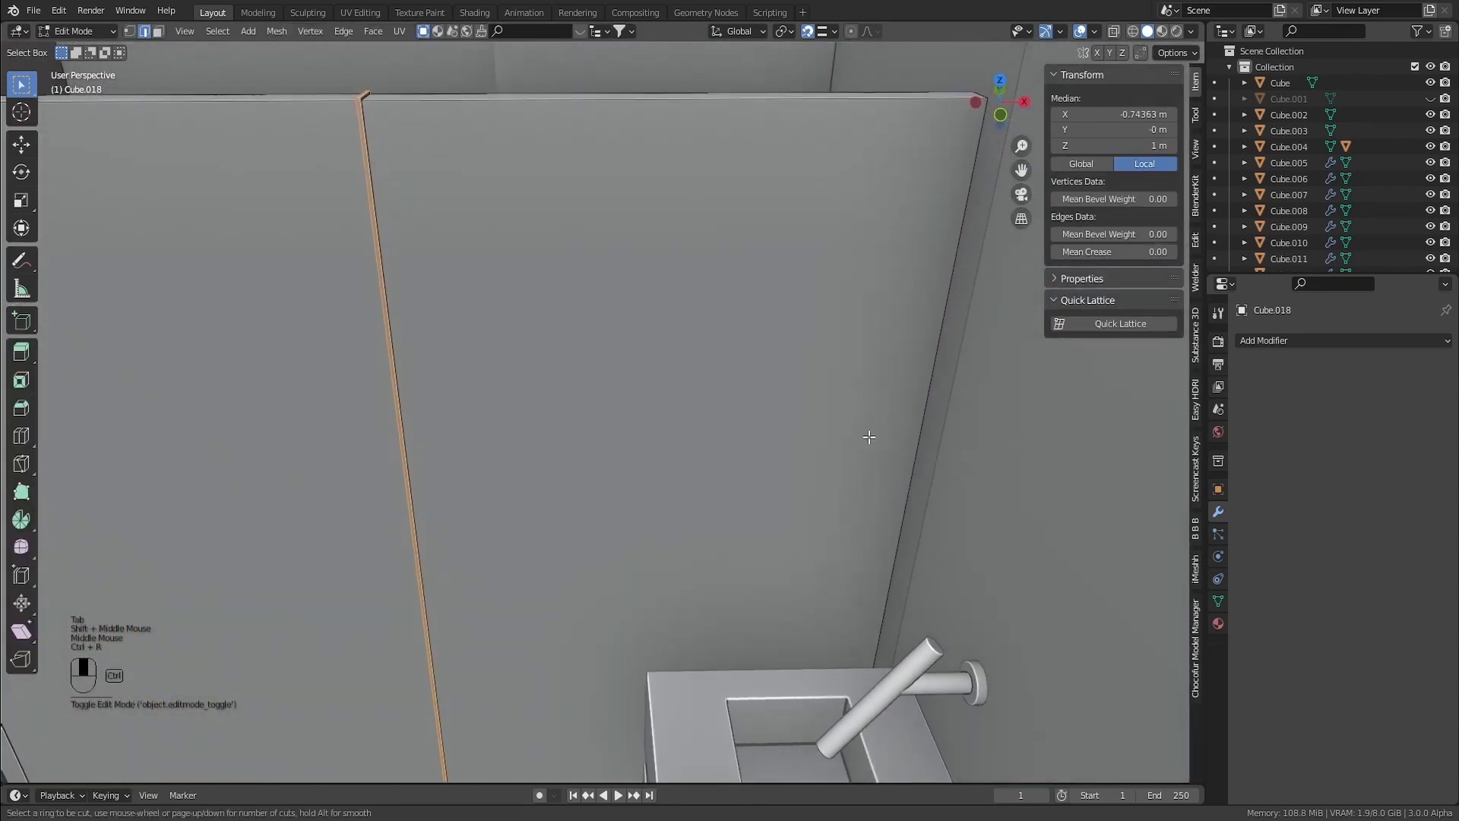
scroll(912, 423, up, 1)
click(912, 423)
right_click(913, 424)
scroll(912, 423, down, 1)
shift+middle_drag(769, 535, 814, 390)
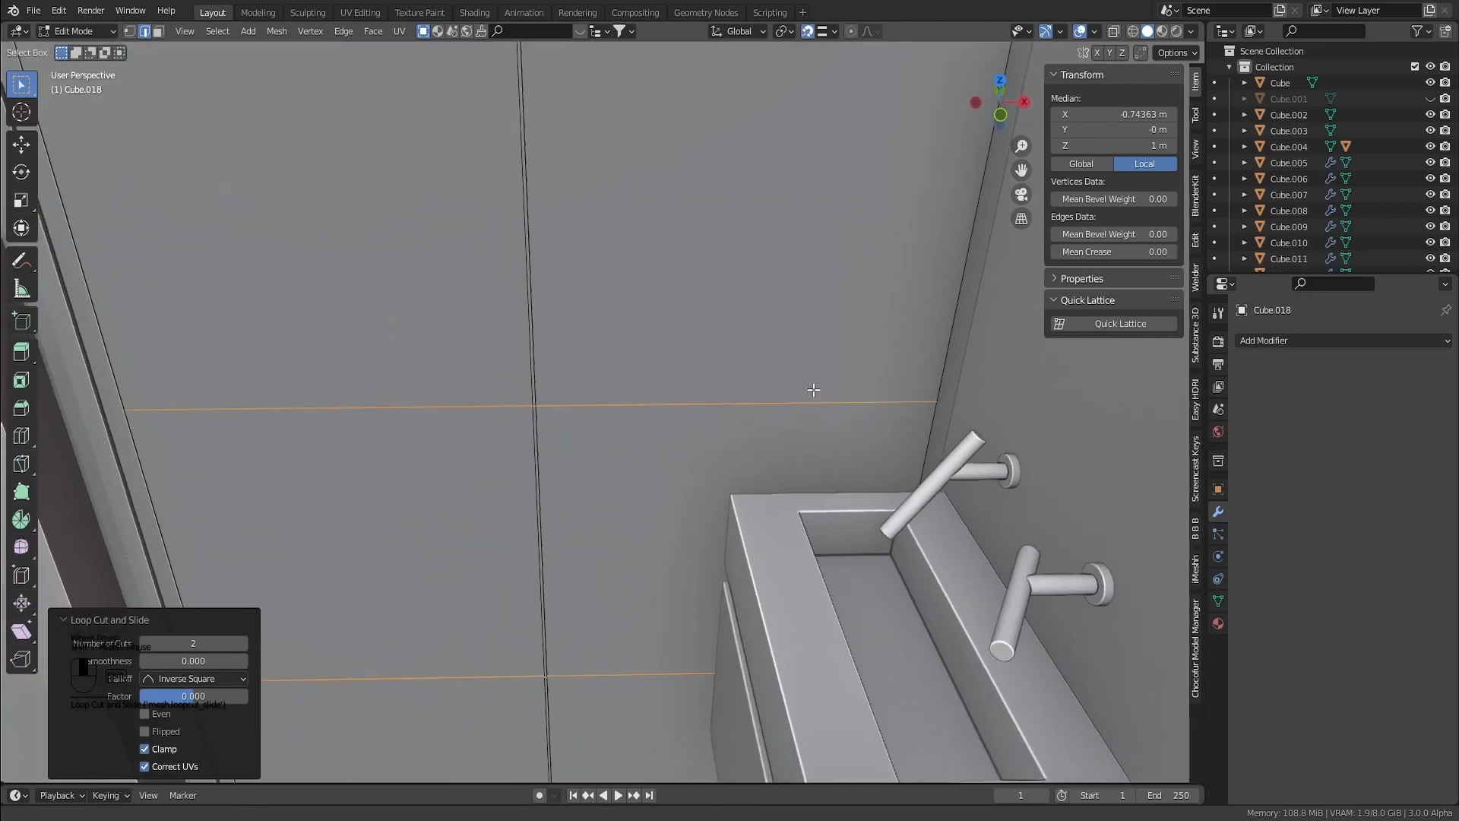
Spread the two horizontal loops along Z by a factor of 2.123 and bevel them to a width of about 0.0188 m
key(s)
key(z)
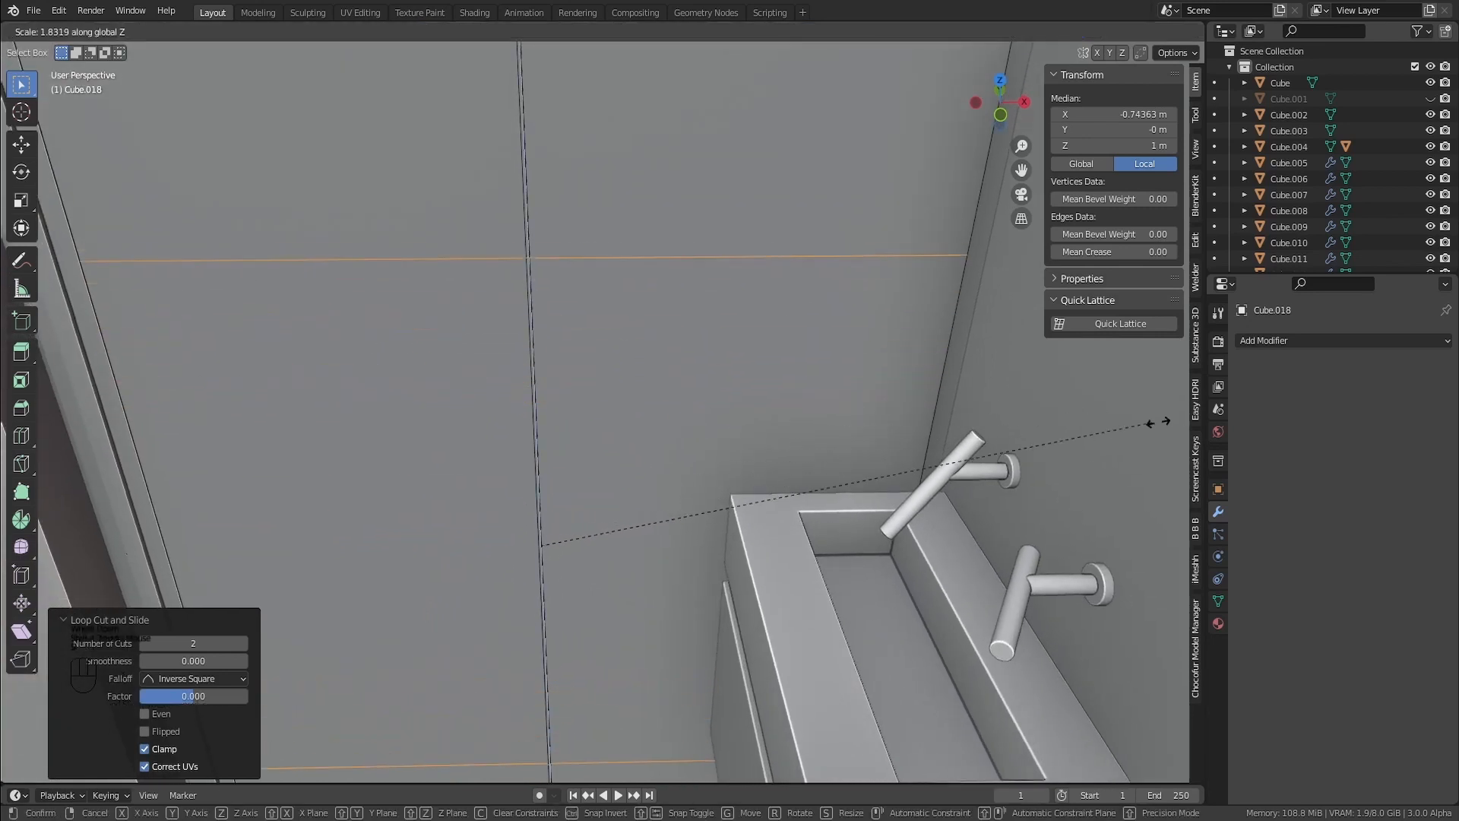
click(4, 428)
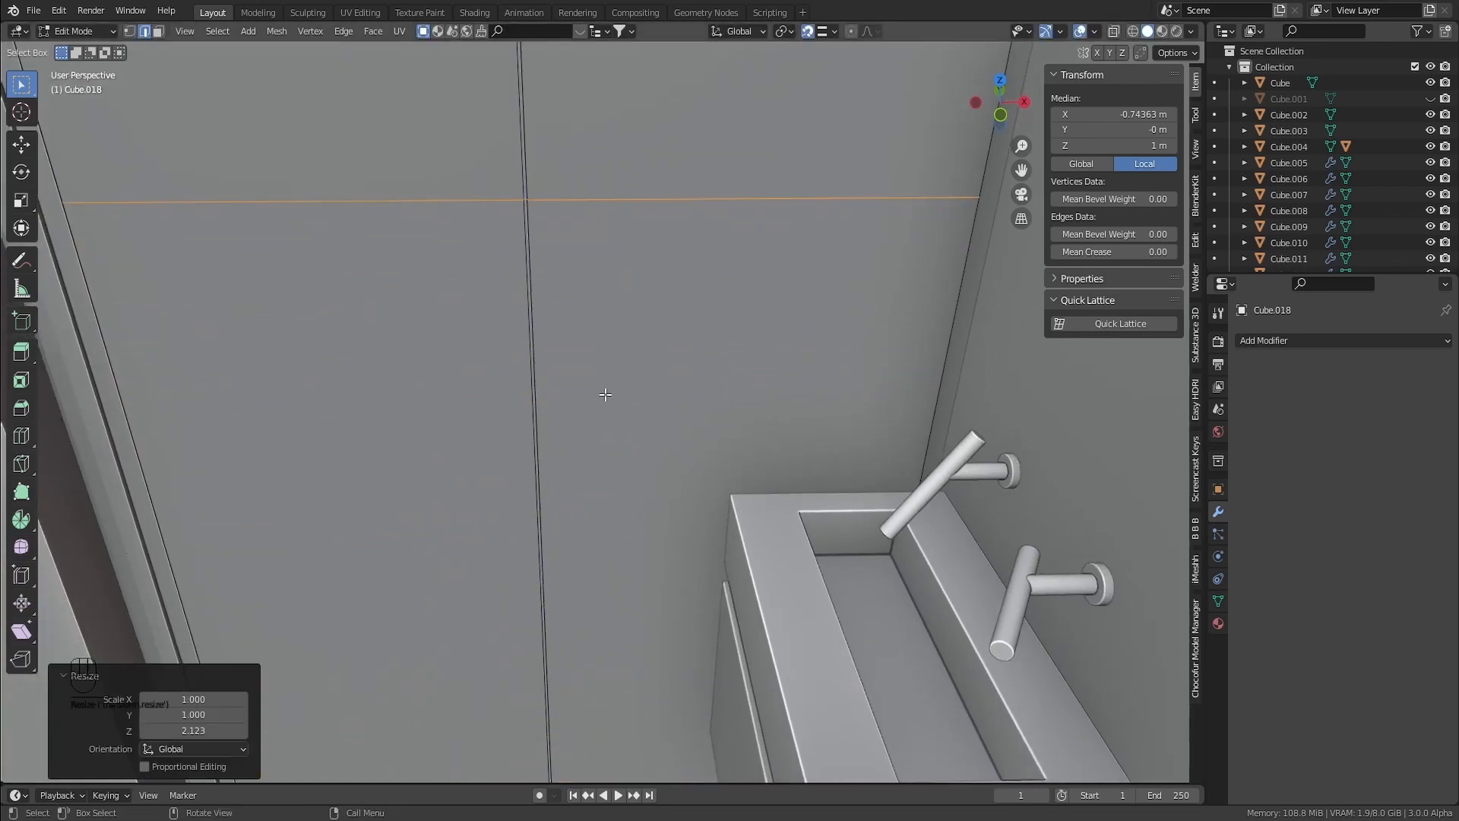
shift+middle_drag(605, 395, 668, 364)
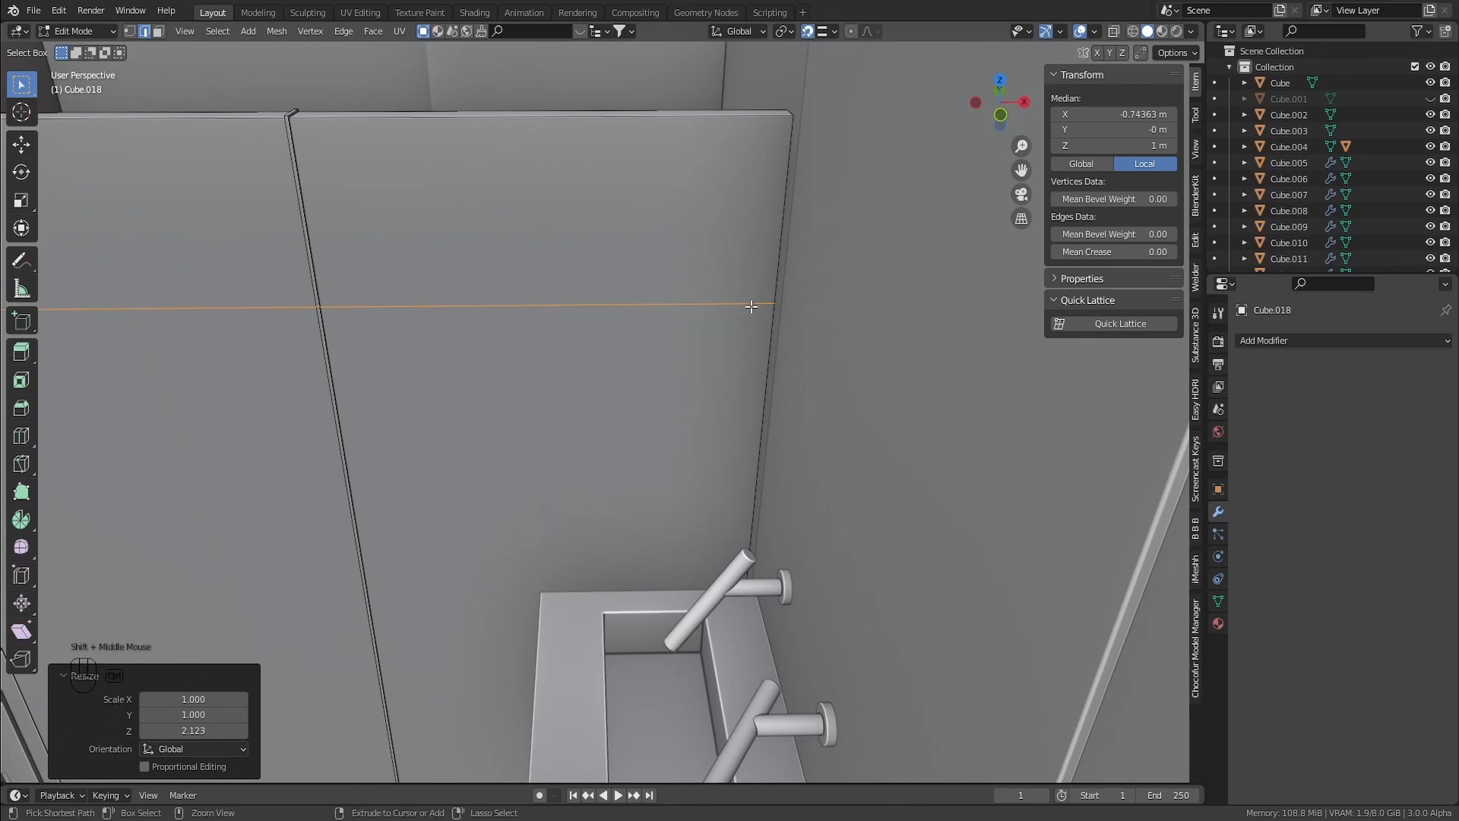
key(ctrl+b)
click(836, 290)
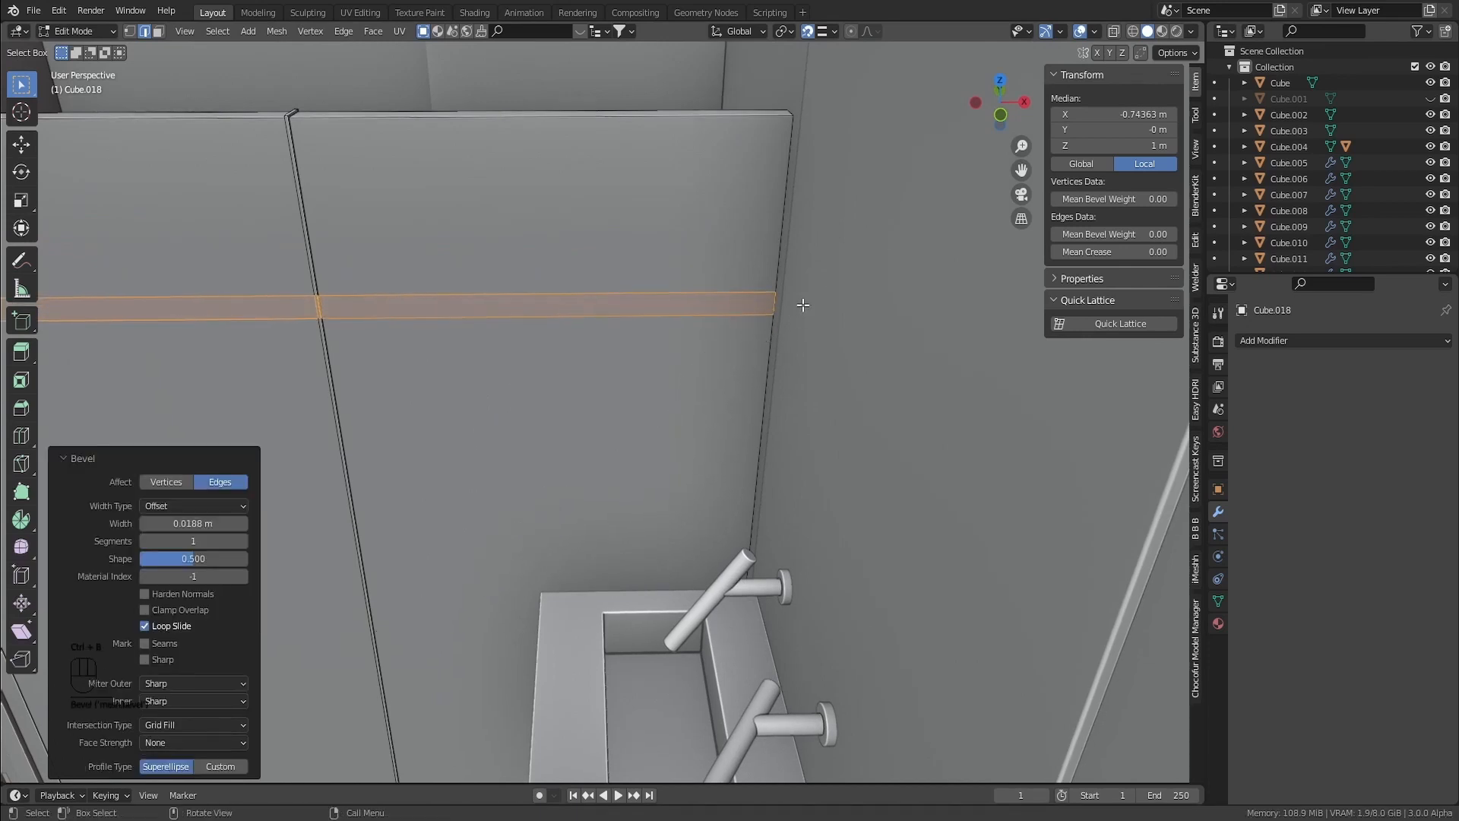
Add a vertical loop cut near each end of the shower screen, sliding the washbasin-side one by a factor of about 0.97
key(ctrl+r)
click(840, 291)
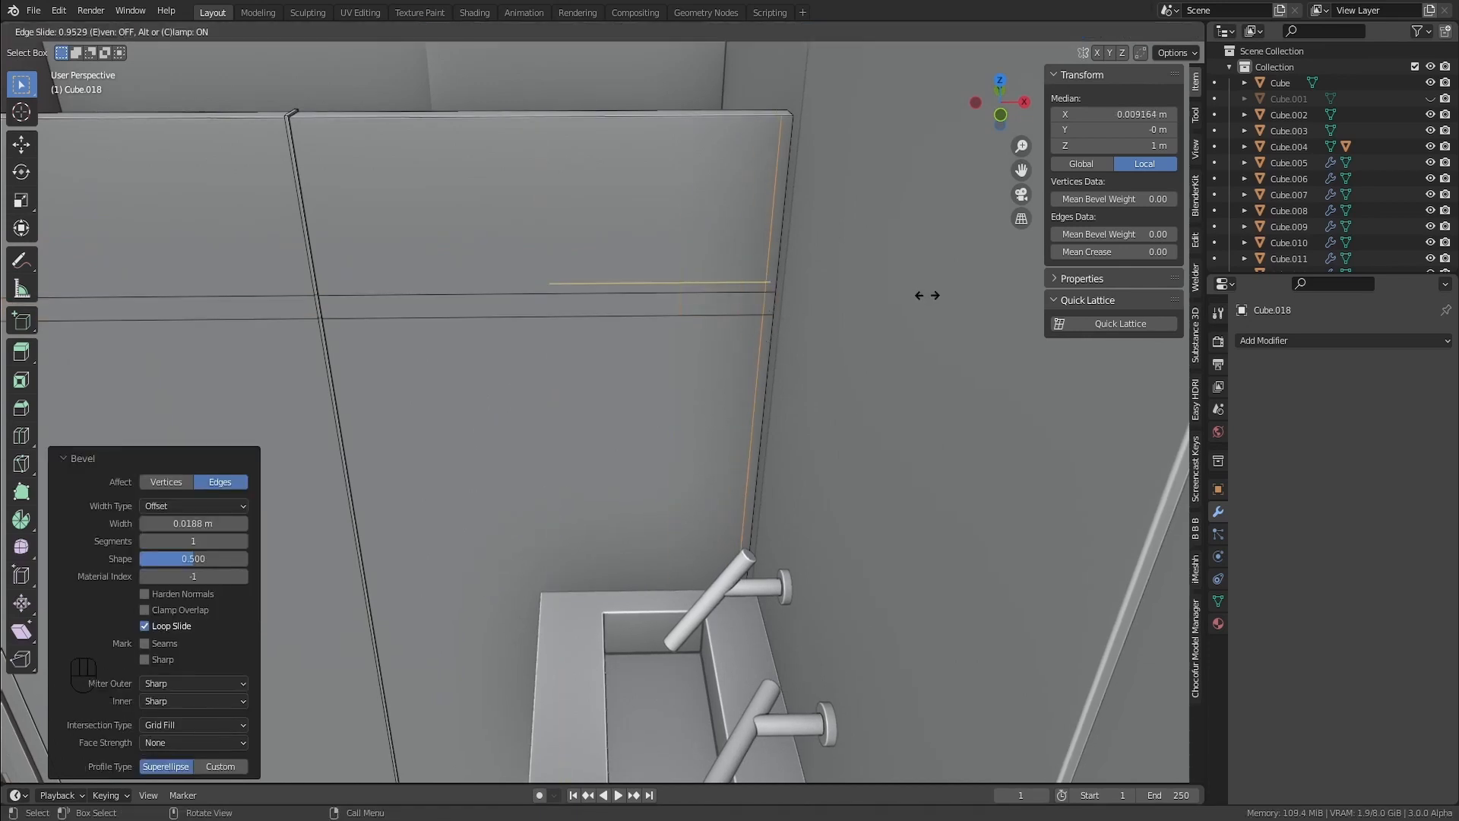
click(931, 295)
shift+middle_drag(932, 295, 1189, 303)
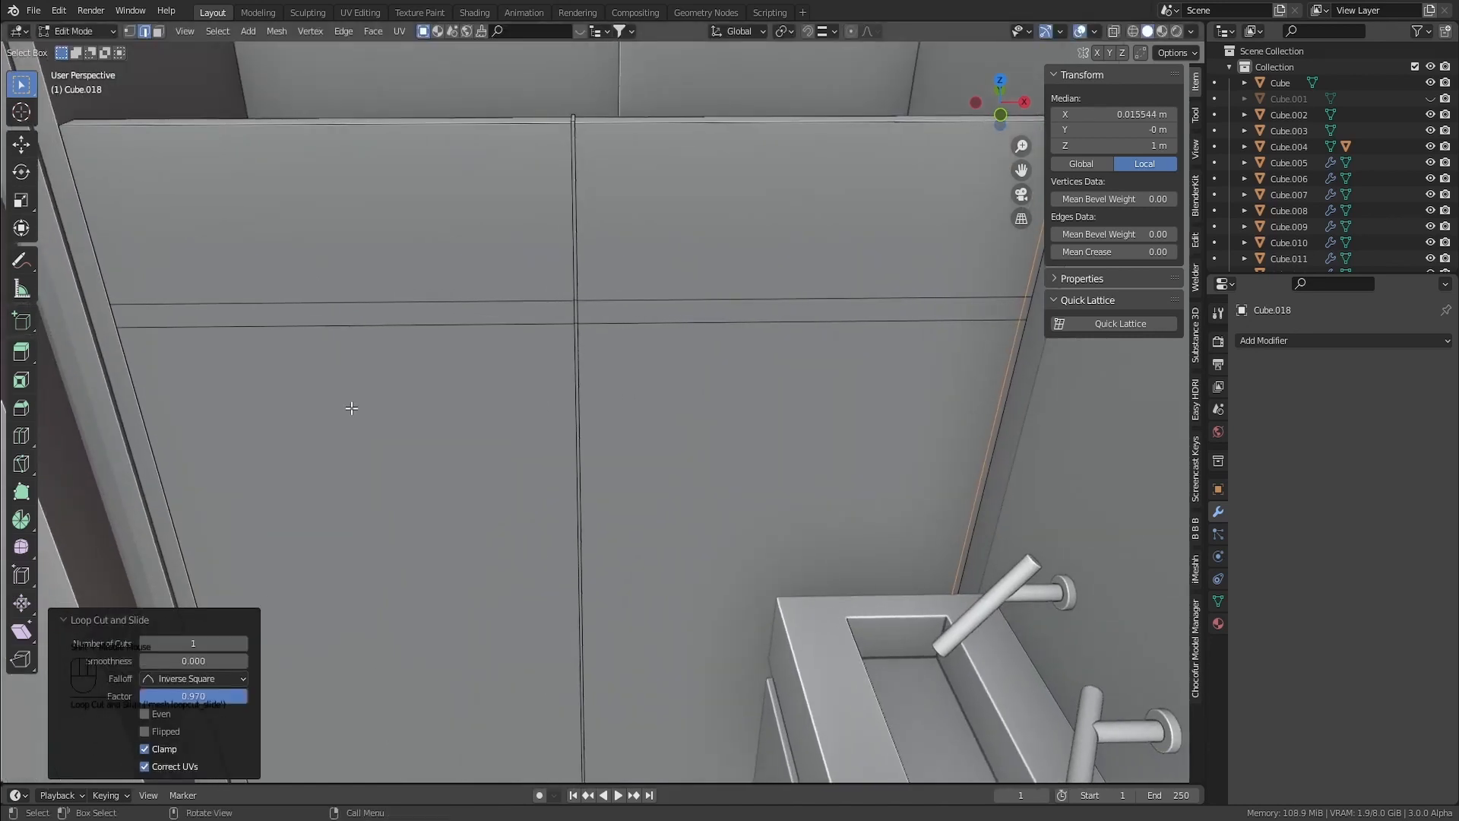
key(ctrl+r)
click(352, 334)
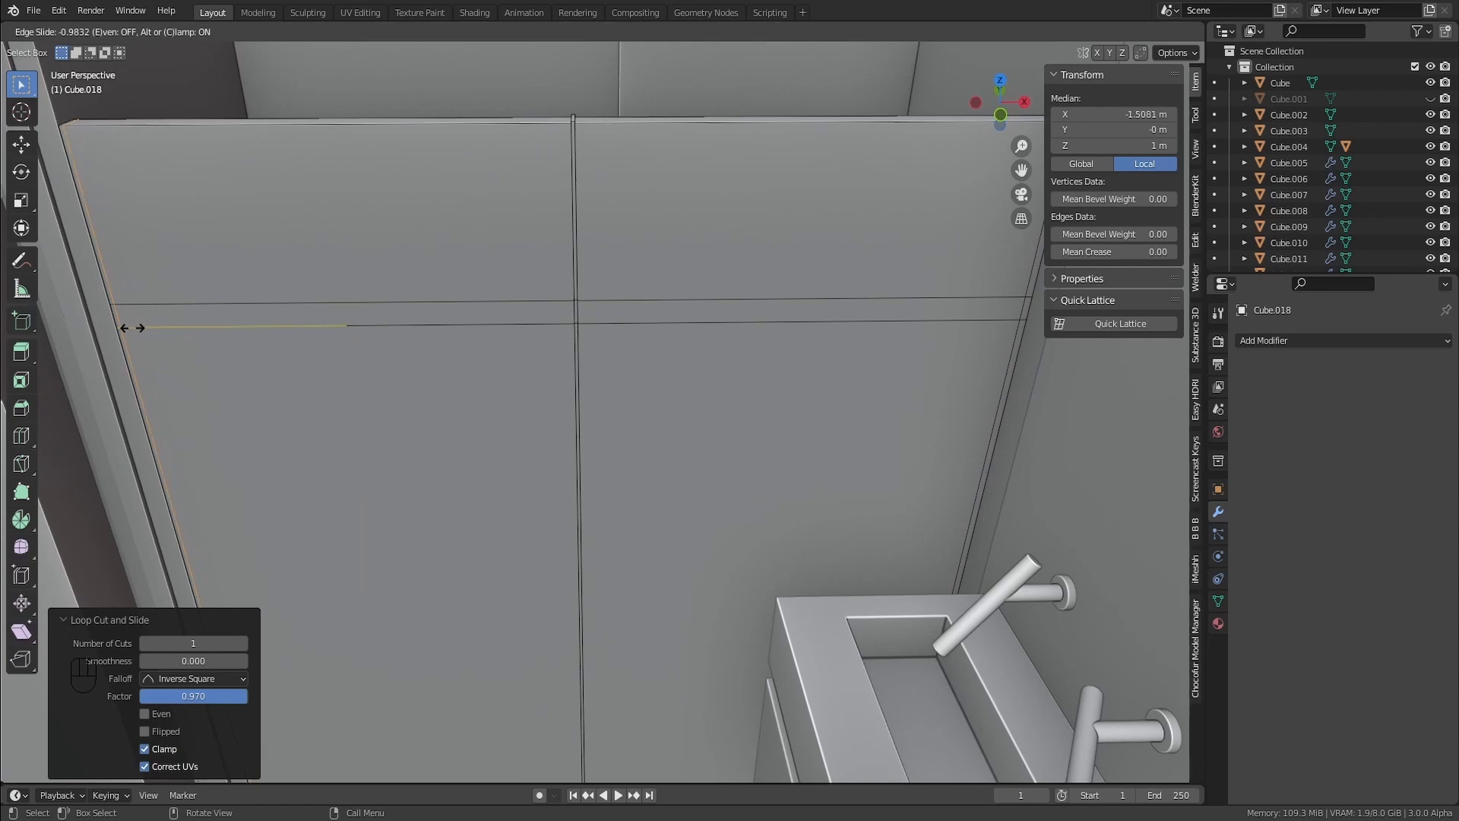
click(134, 328)
Isolate the shower screen and select the three small upper hinge faces wrapping around its washbasin-side end, checking the reference photo
key(KP_Divide)
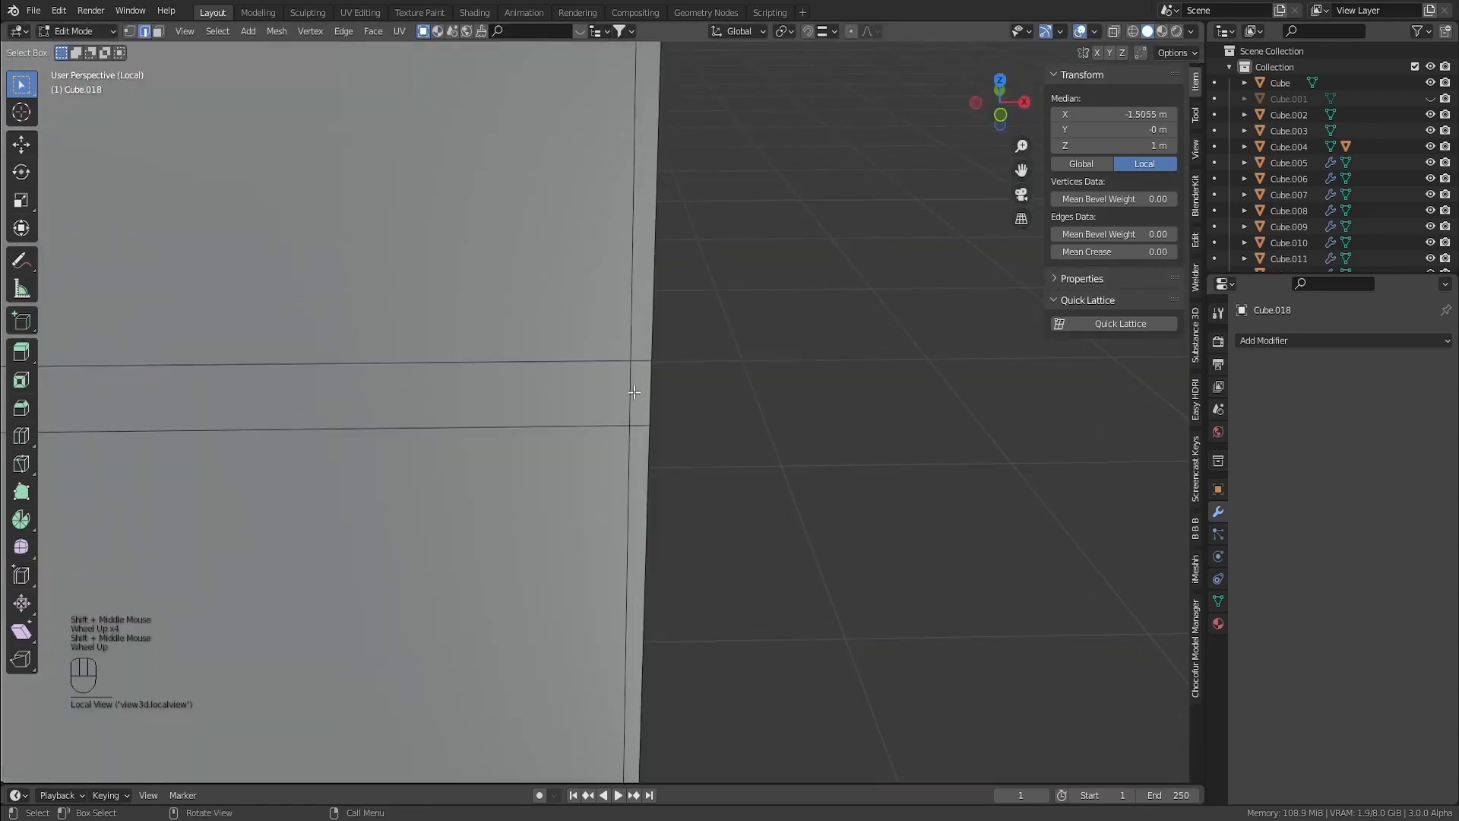
key(3)
click(637, 392)
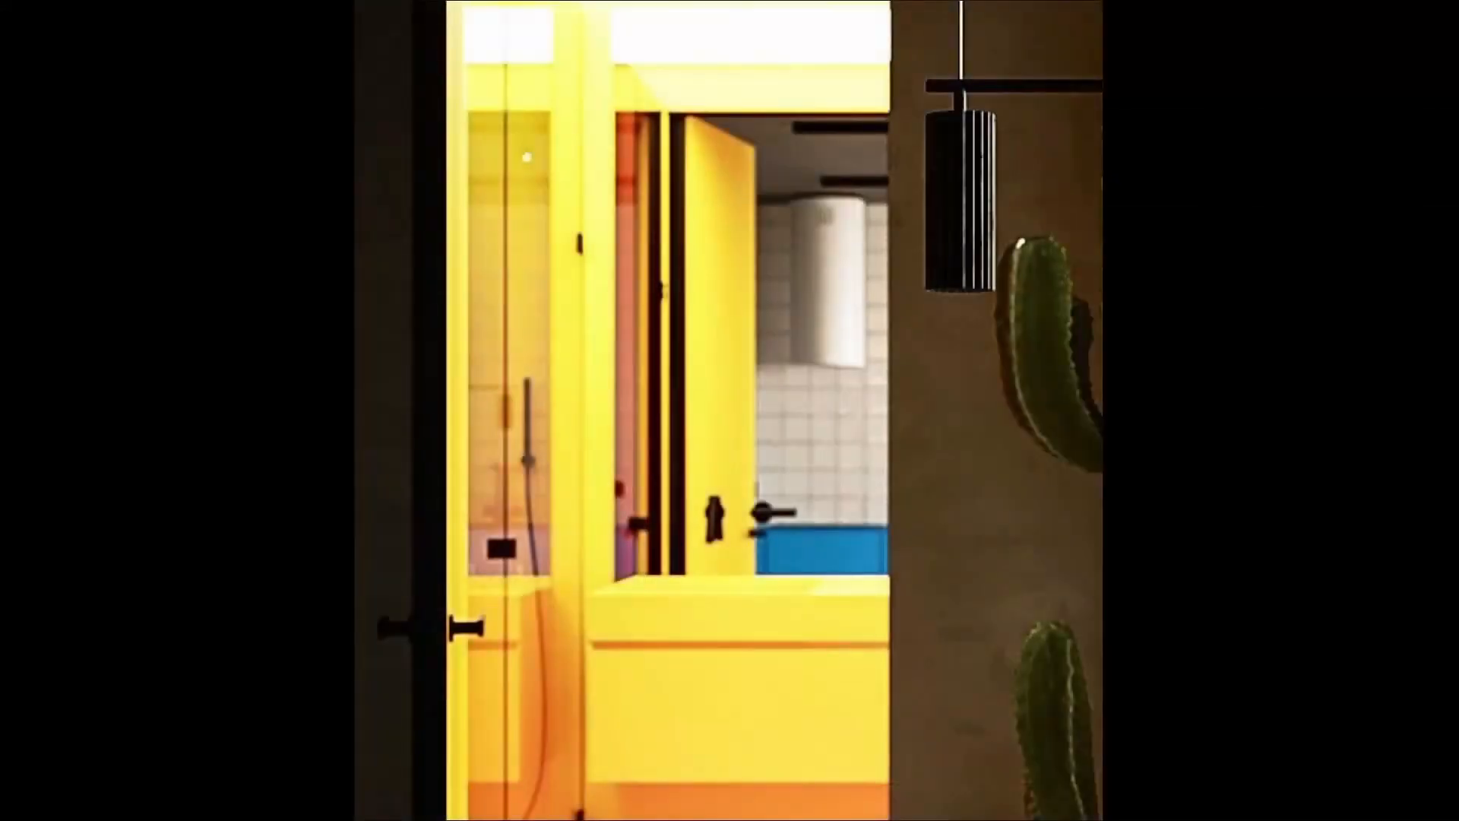
scroll(546, 227, up, 3)
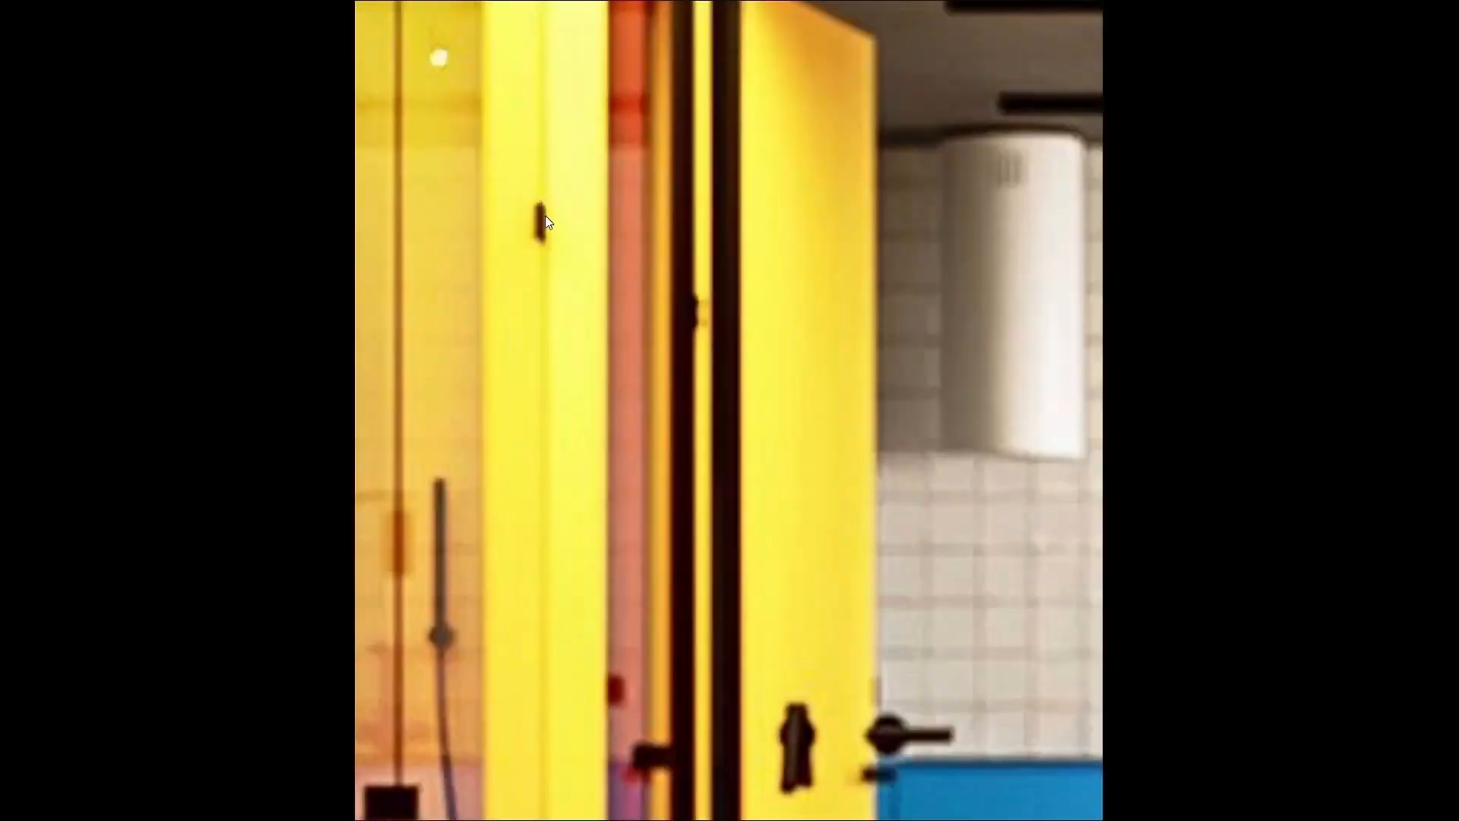
scroll(542, 285, down, 3)
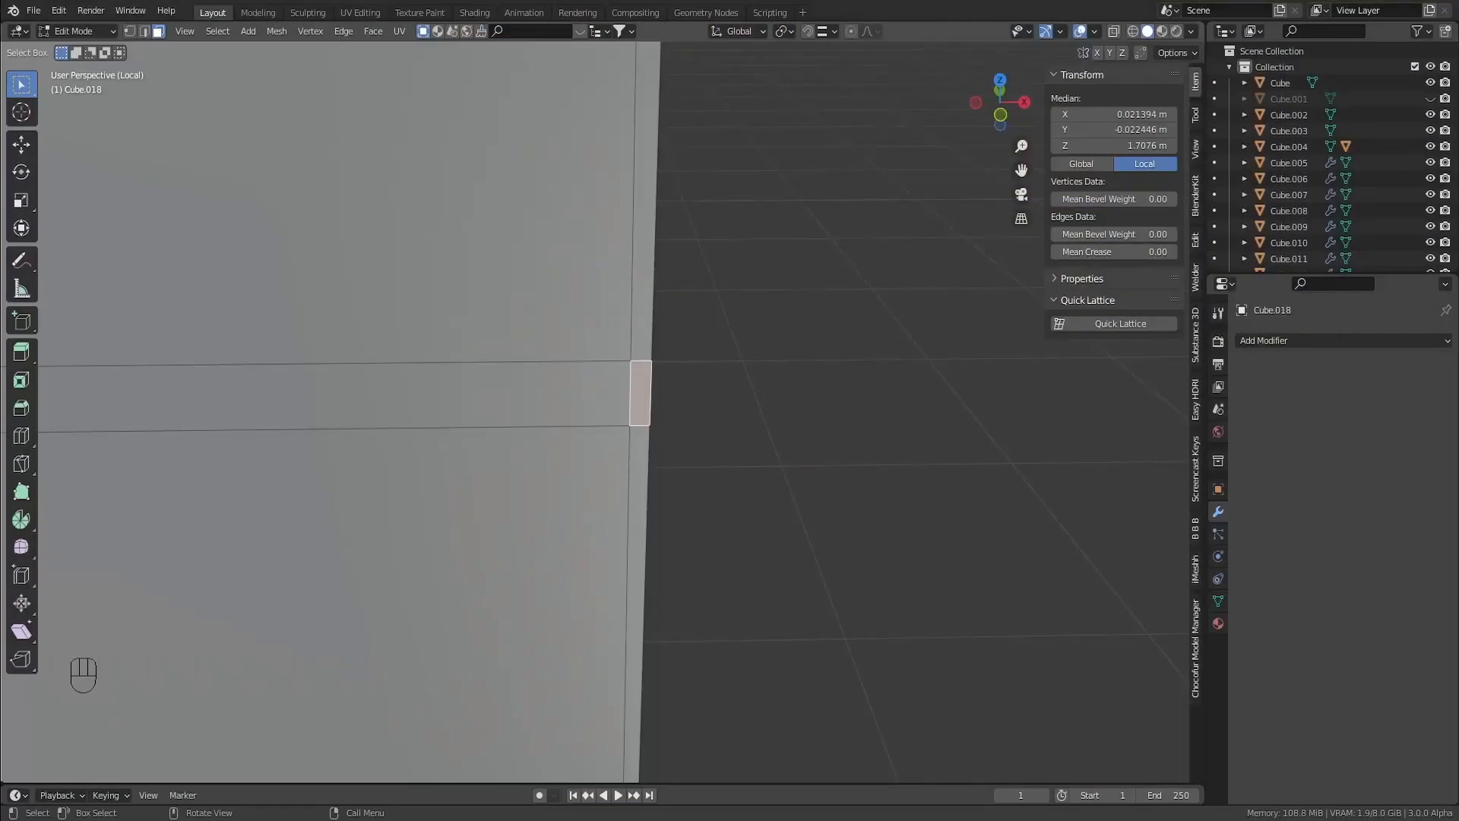
middle_drag(684, 486, 655, 331)
shift+click(772, 339)
shift+click(817, 350)
scroll(813, 354, down, 2)
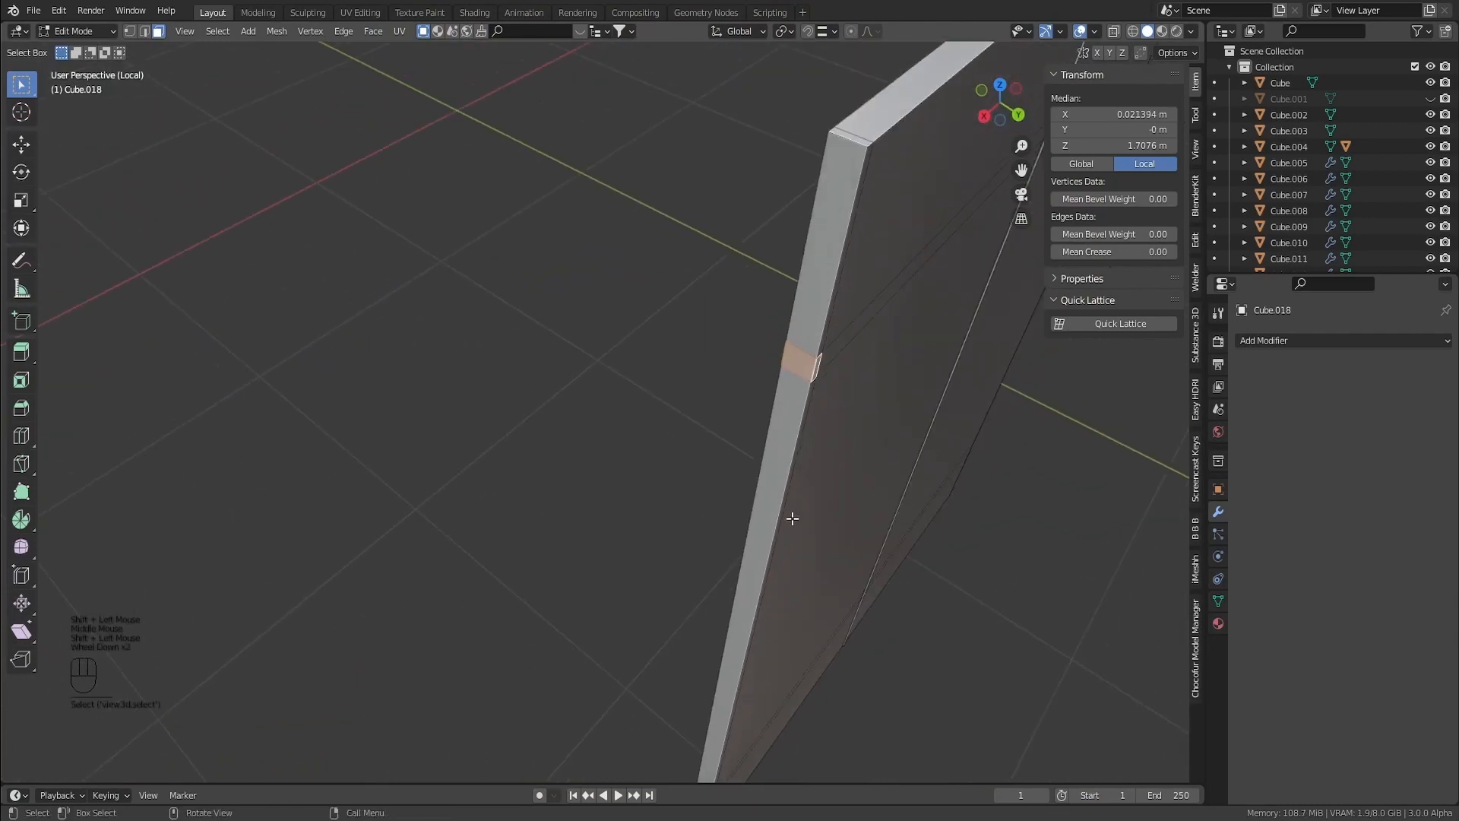
Add the three small lower hinge faces around the same end of the shower screen to the selection
shift+middle_drag(792, 519, 749, 262)
scroll(721, 510, up, 3)
shift+click(724, 513)
shift+click(718, 508)
middle_drag(719, 508, 622, 495)
shift+click(614, 489)
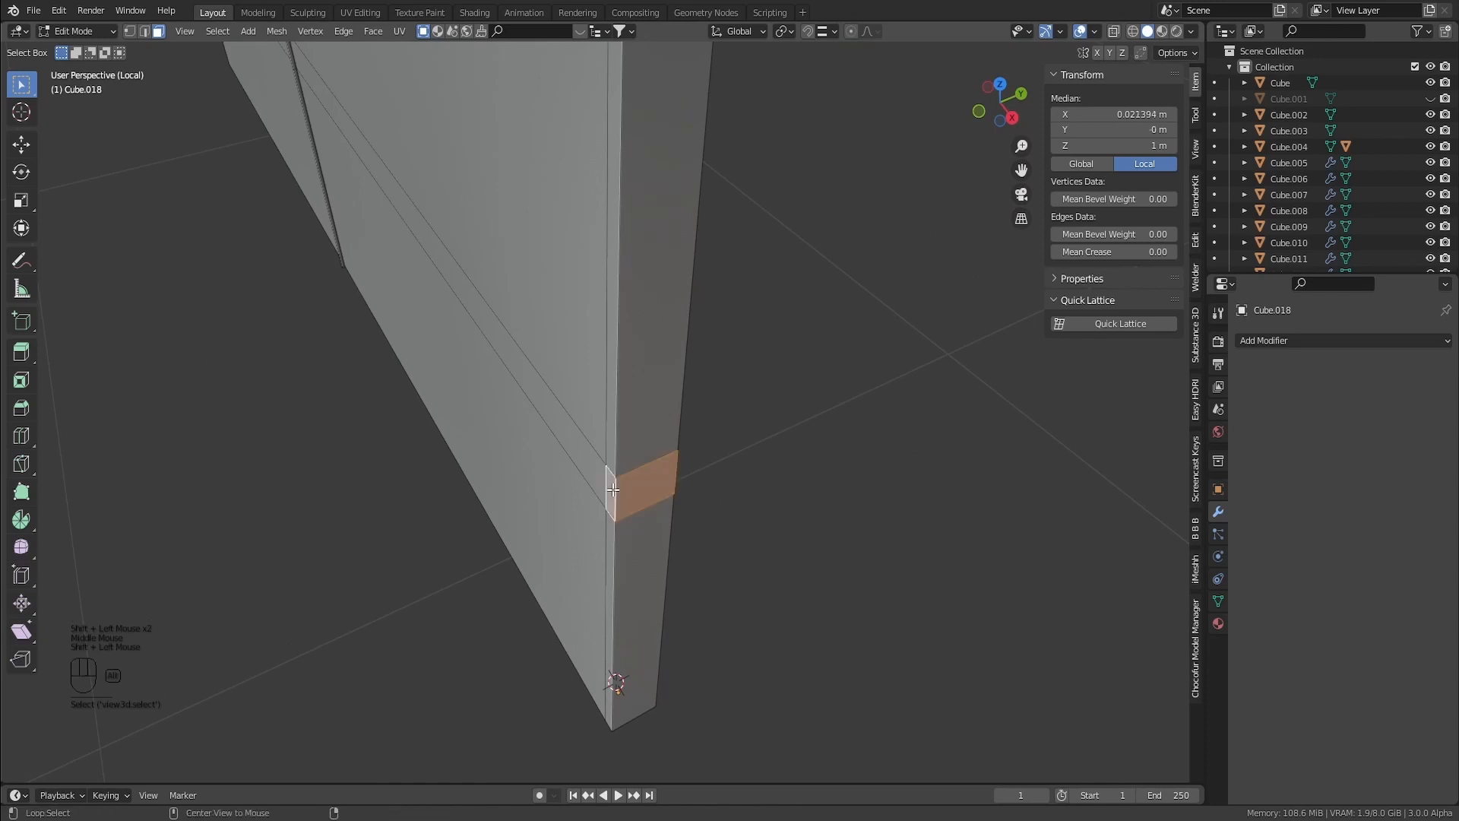
scroll(653, 527, down, 3)
scroll(668, 415, up, 3)
mouse_move(653, 527)
shift+middle_down()
mouse_move(668, 414)
mouse_move(625, 538)
shift+middle_up()
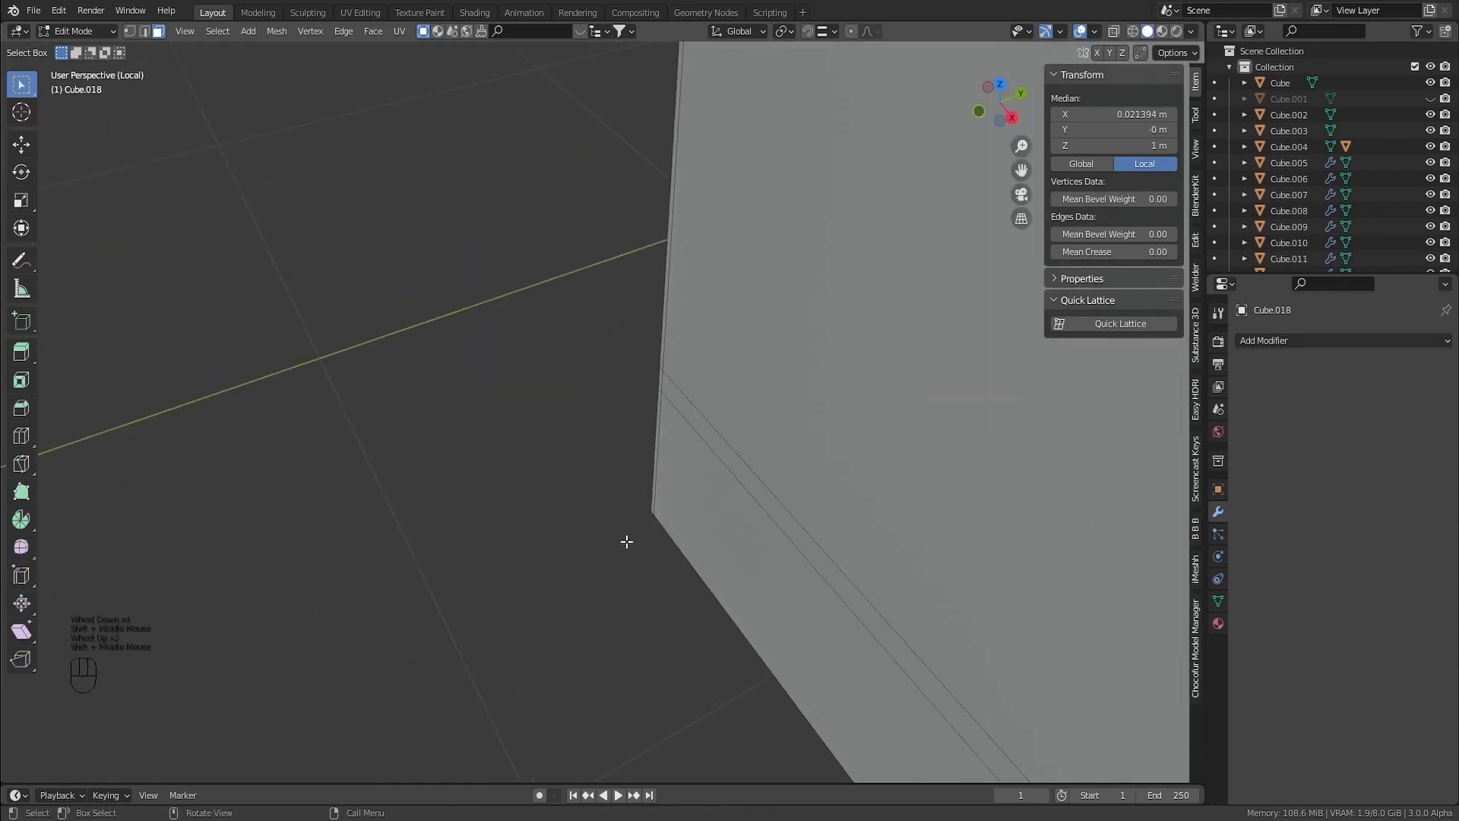
Add the remaining small hinge faces wrapping around the other end of the shower screen to the selection
scroll(675, 281, up, 2)
shift+click(676, 281)
middle_drag(590, 312, 650, 564)
shift+click(614, 333)
shift+click(638, 335)
scroll(638, 335, down, 3)
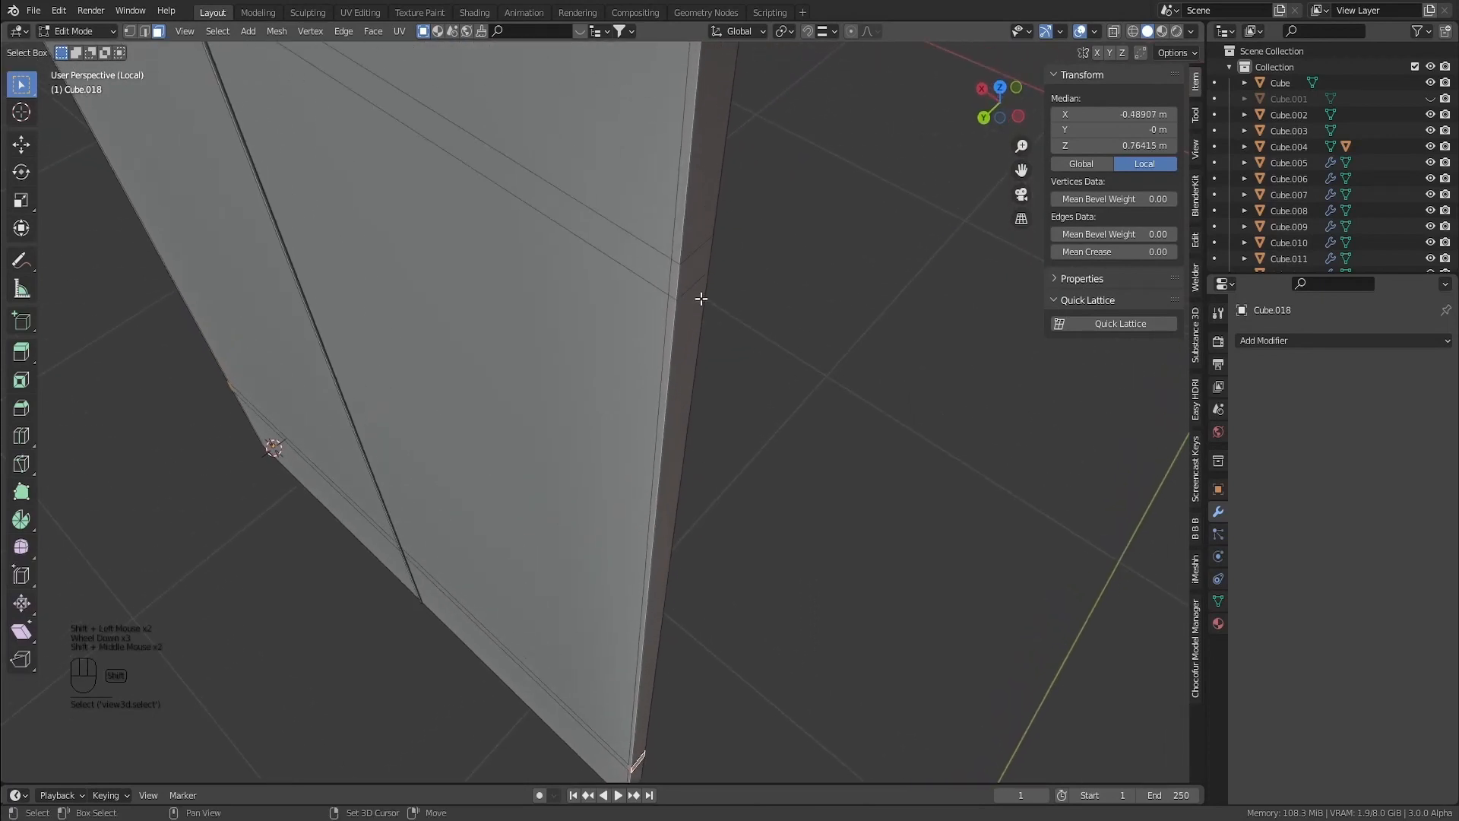
middle_drag(701, 298, 718, 251)
shift+click(717, 251)
Extrude all selected hinge faces along their normals by about 0.007 m with Offset Even enabled
key(alt+e)
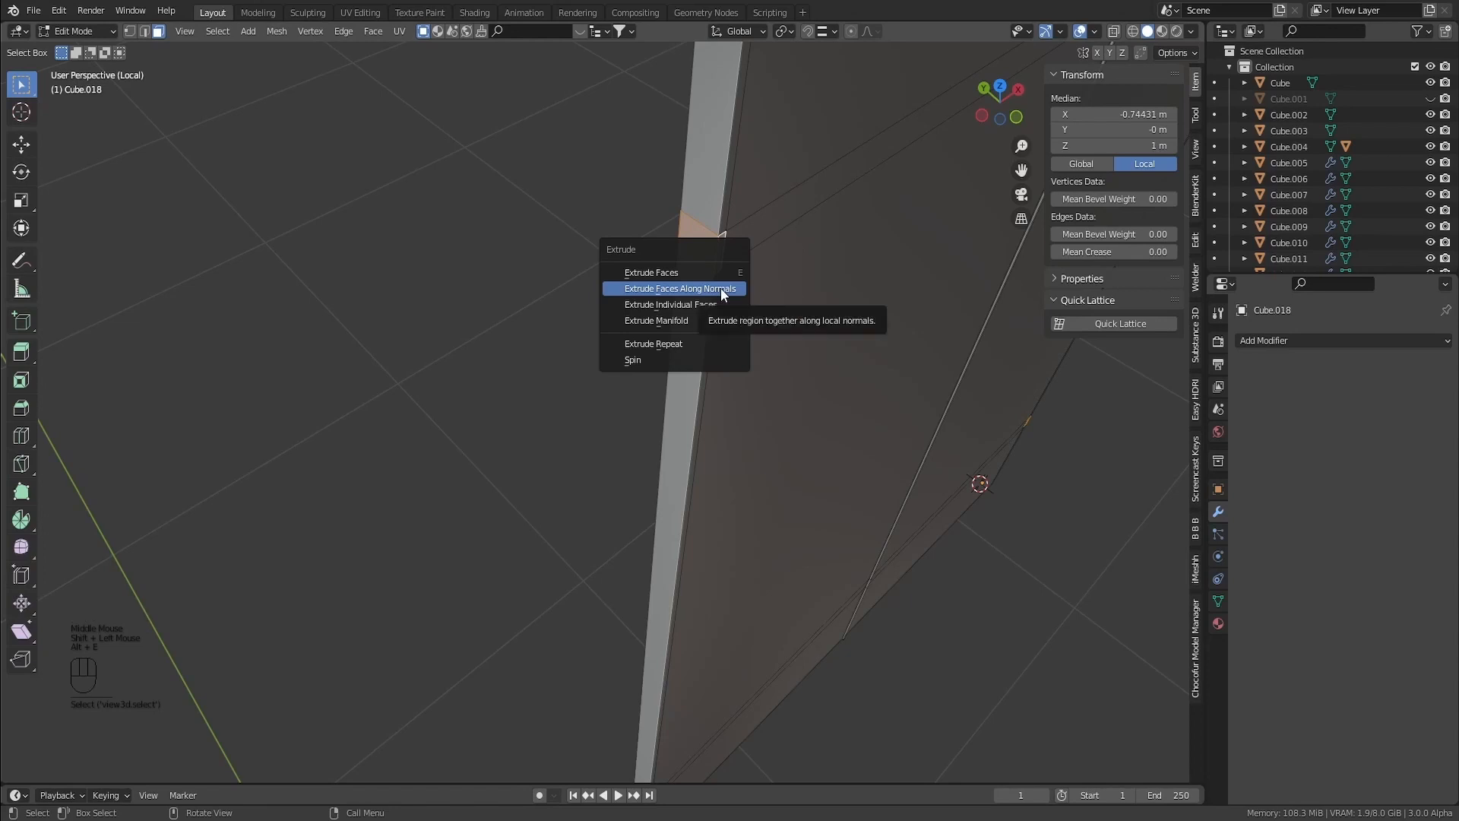
click(720, 289)
click(720, 286)
scroll(722, 287, up, 4)
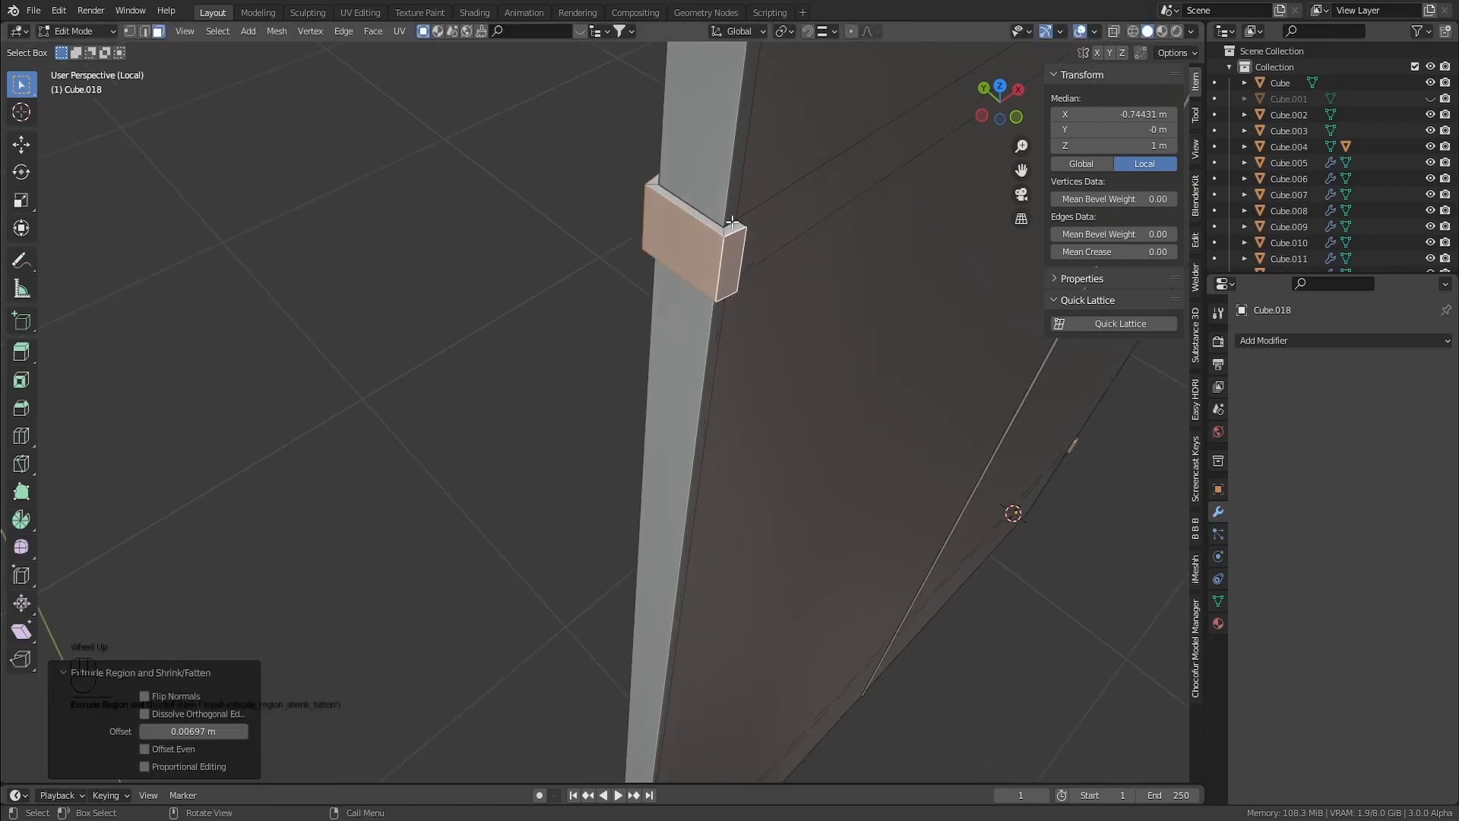
middle_drag(731, 327, 751, 251)
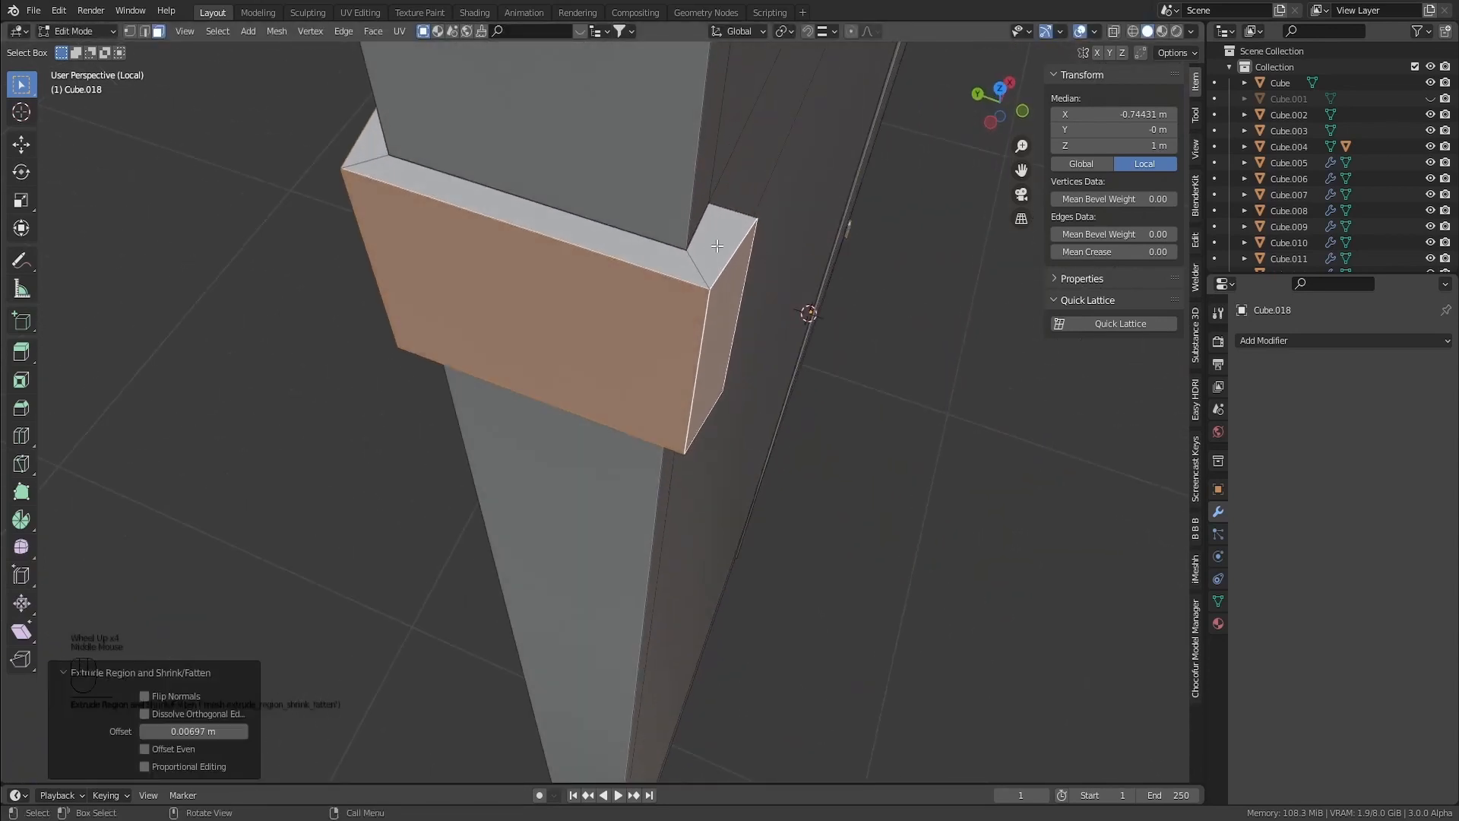
click(144, 749)
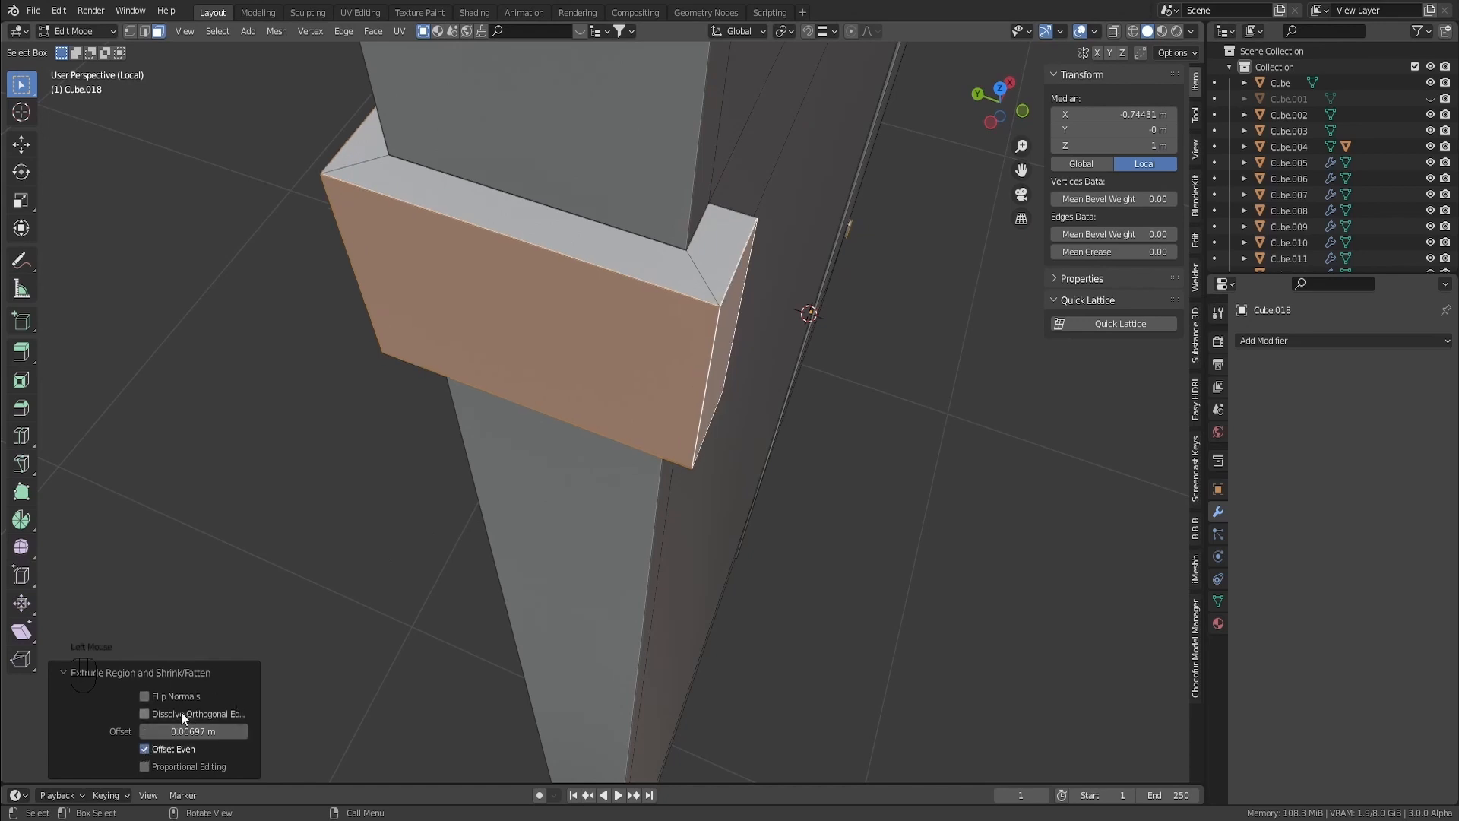
click(189, 731)
key(Return)
Deselect the hinges, leave the isolated view of the shower screen and return to Object Mode
key(KP_Decimal)
click(785, 560)
scroll(649, 540, up, 2)
middle_drag(649, 540, 563, 534)
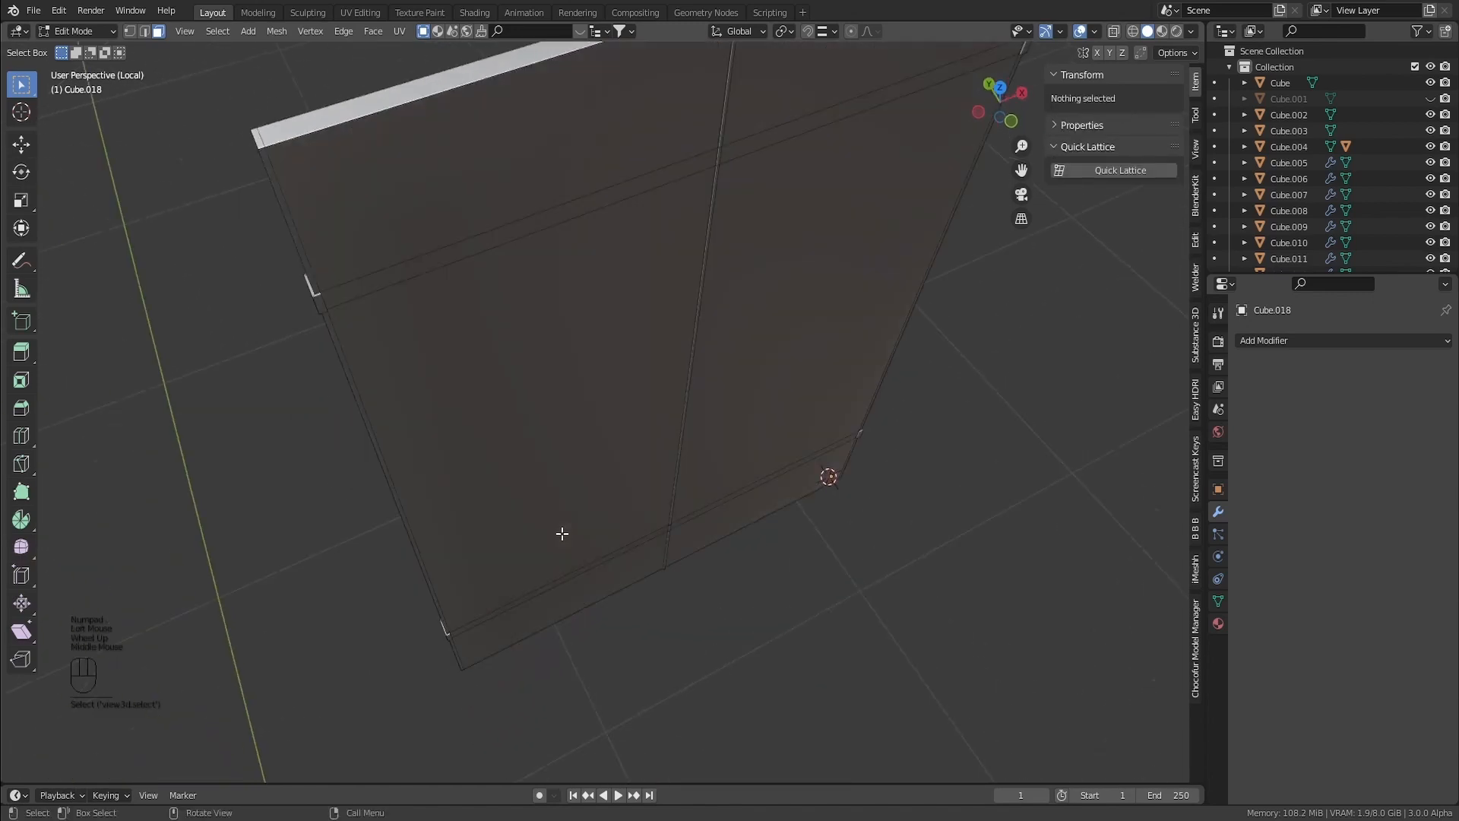
shift+middle_drag(762, 446, 723, 440)
key(KP_Divide)
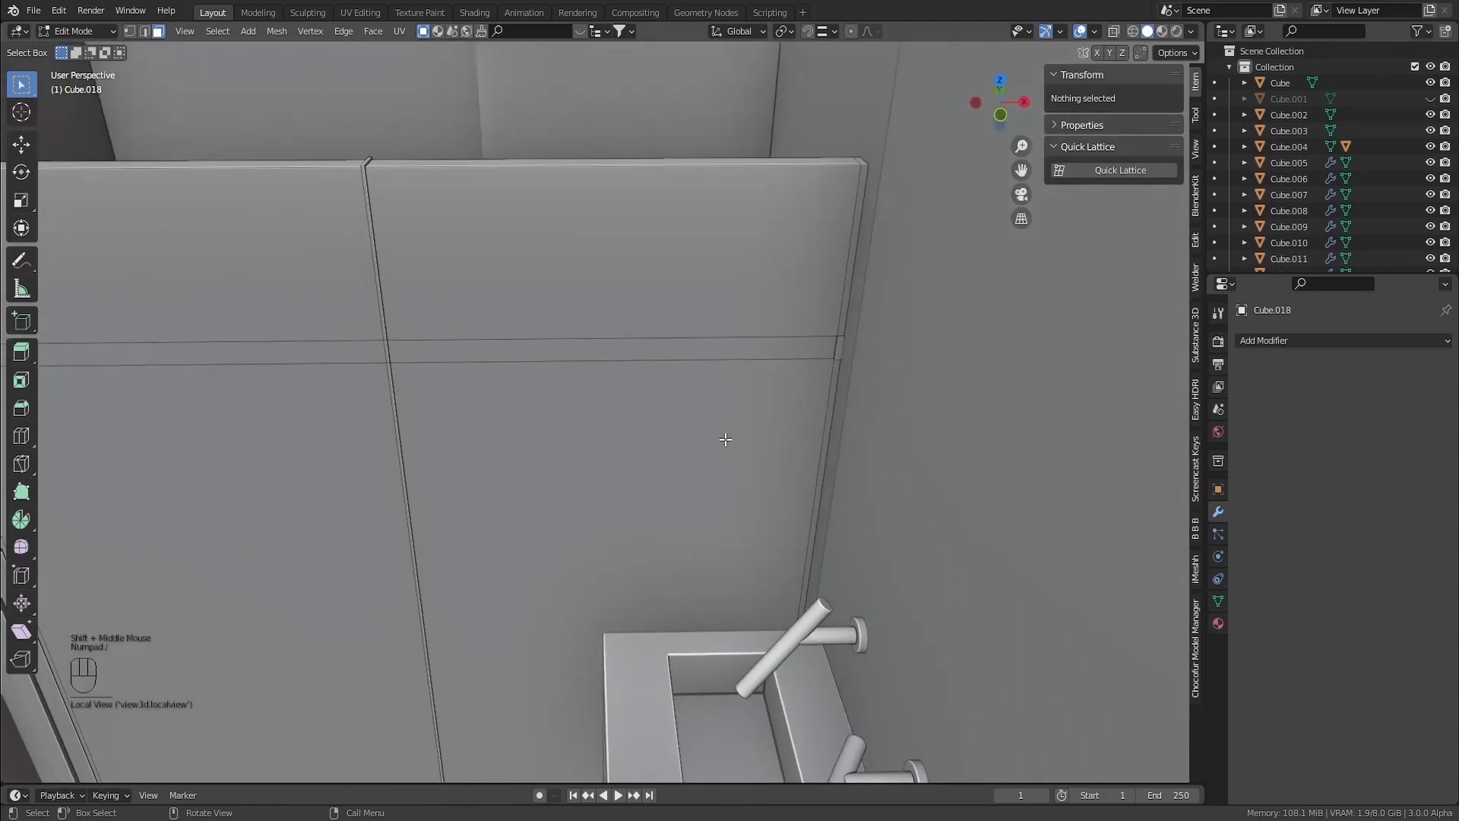
shift+middle_drag(810, 373, 522, 399)
key(Tab)
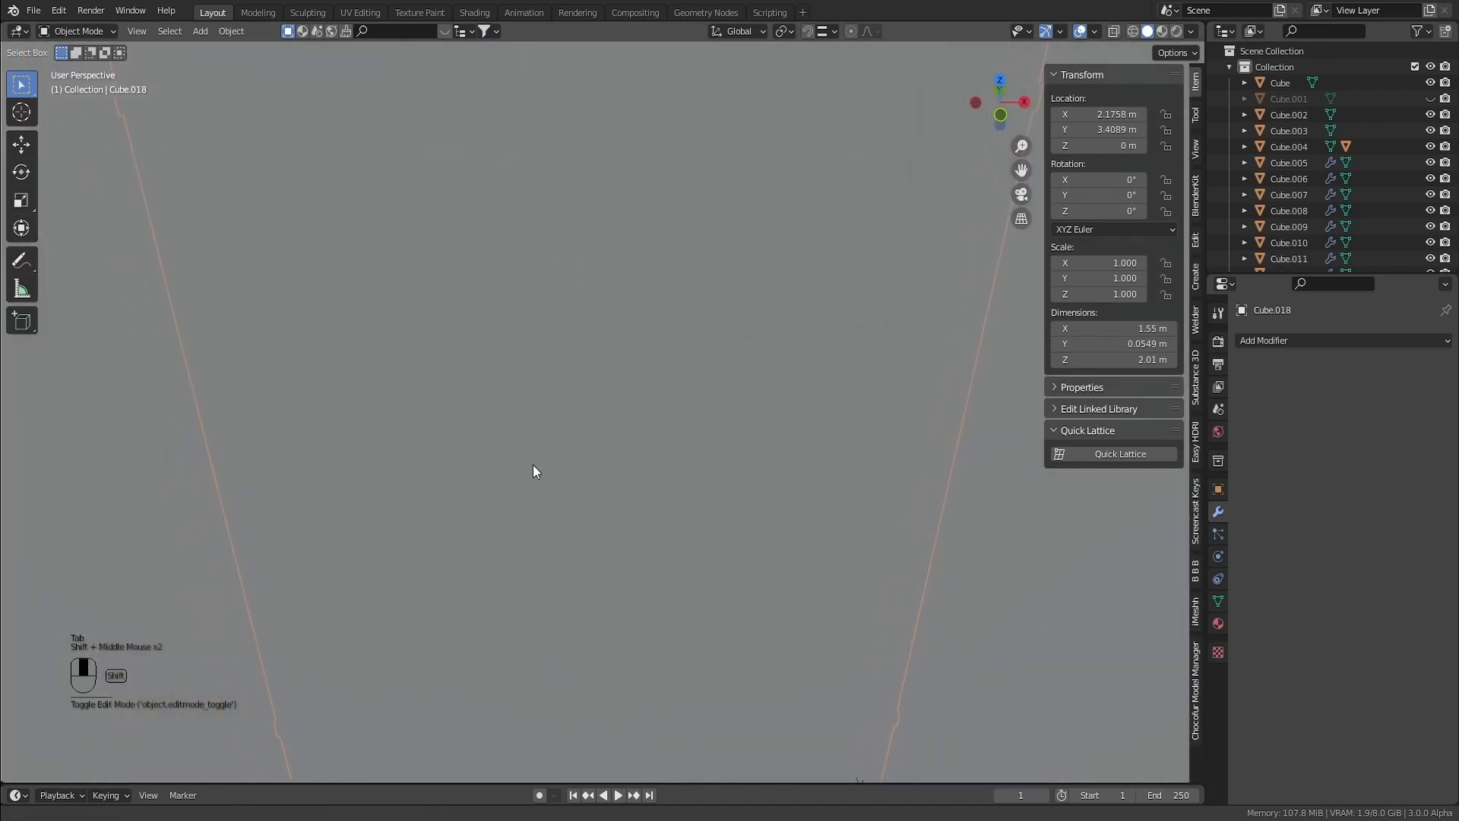
Add a Bevel modifier with 3 segments to the shower screen
scroll(541, 487, down, 3)
shift+middle_drag(541, 492, 566, 467)
scroll(476, 459, up, 3)
scroll(544, 505, up, 2)
click(1261, 341)
click(1174, 396)
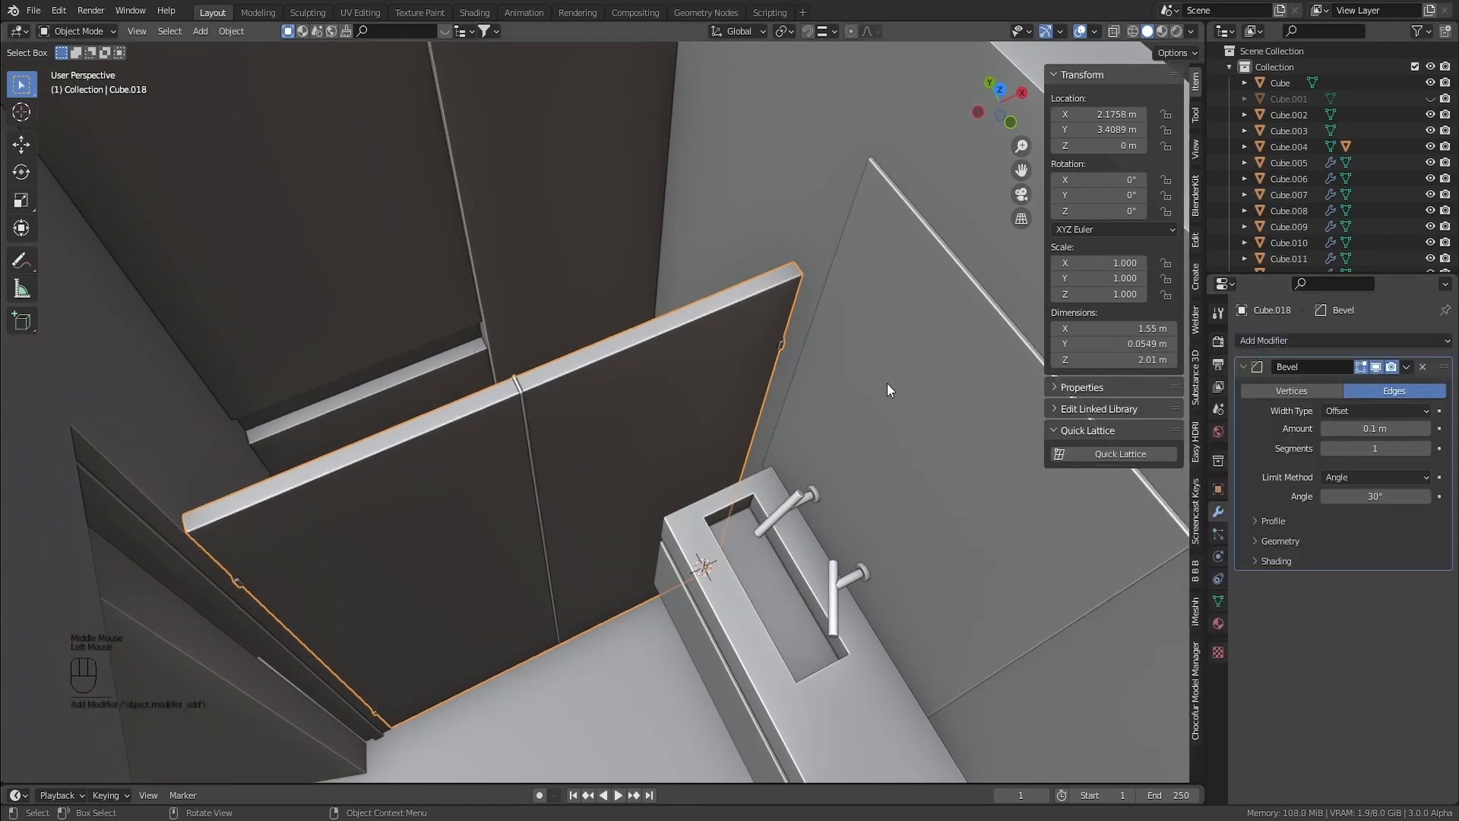
scroll(608, 378, up, 2)
scroll(606, 378, up, 2)
shift+middle_drag(660, 401, 868, 383)
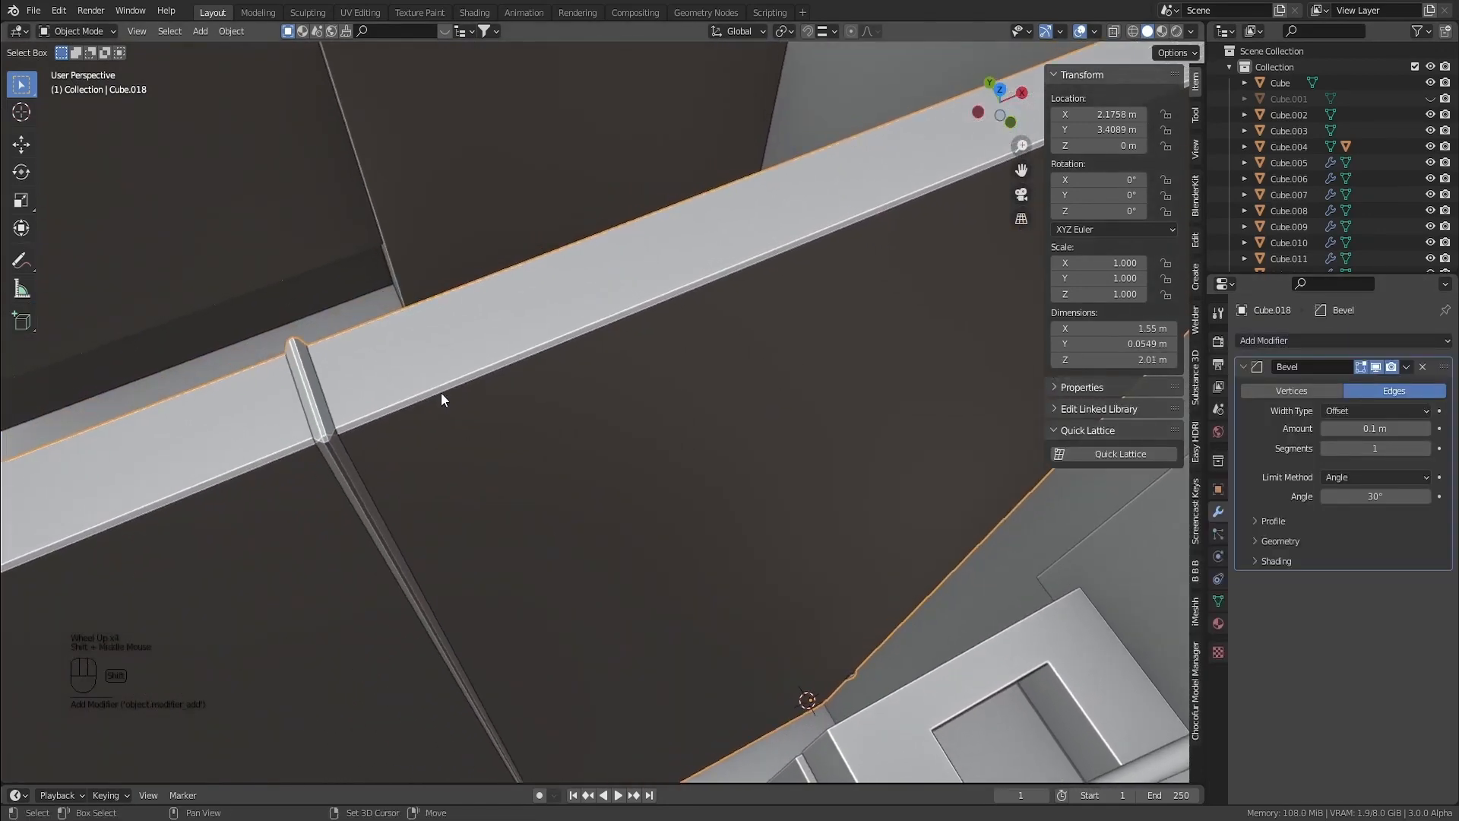
shift+middle_drag(441, 392, 524, 399)
click(1353, 448)
text(33)
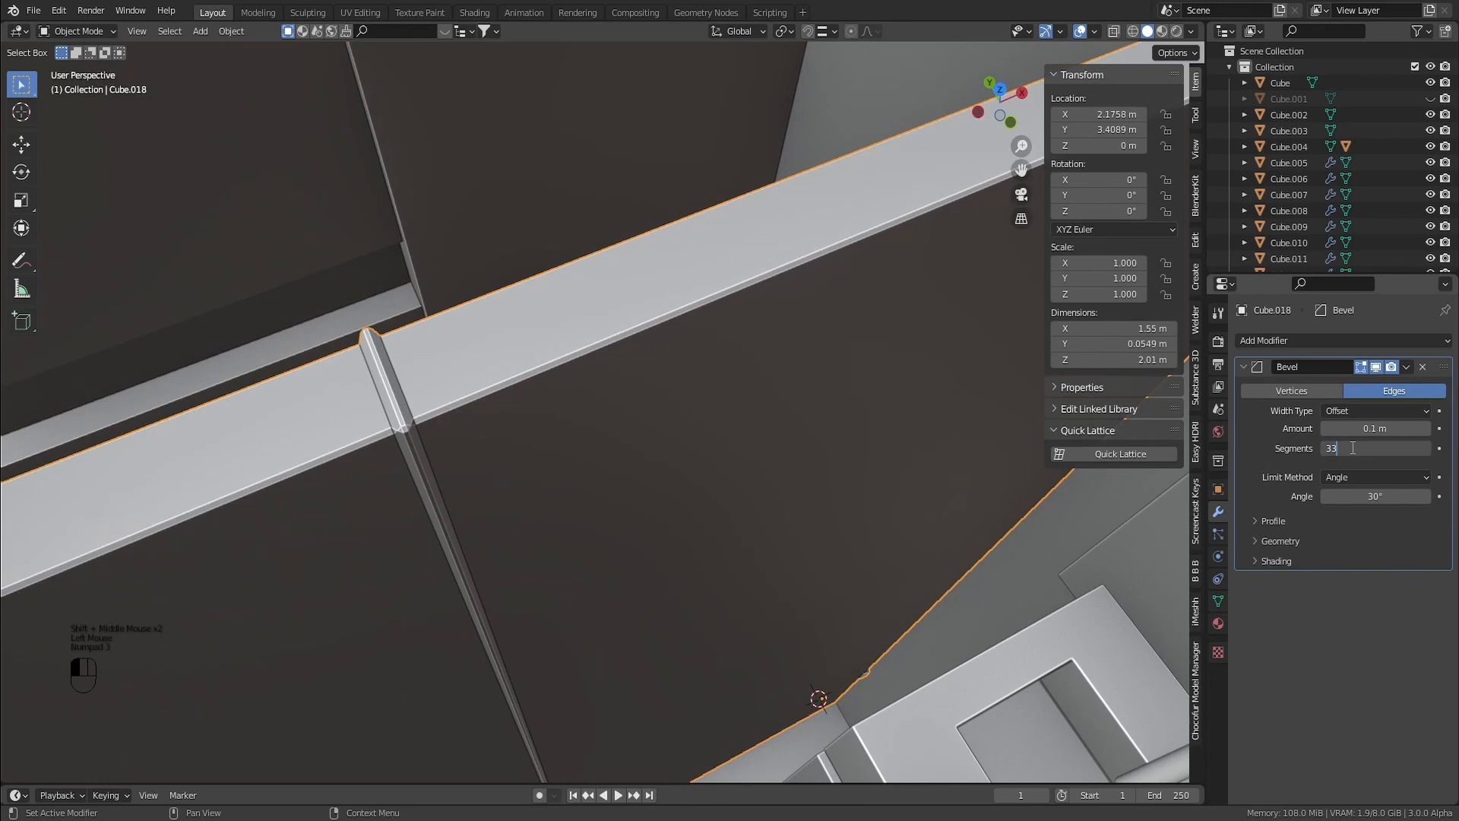
key(Return)
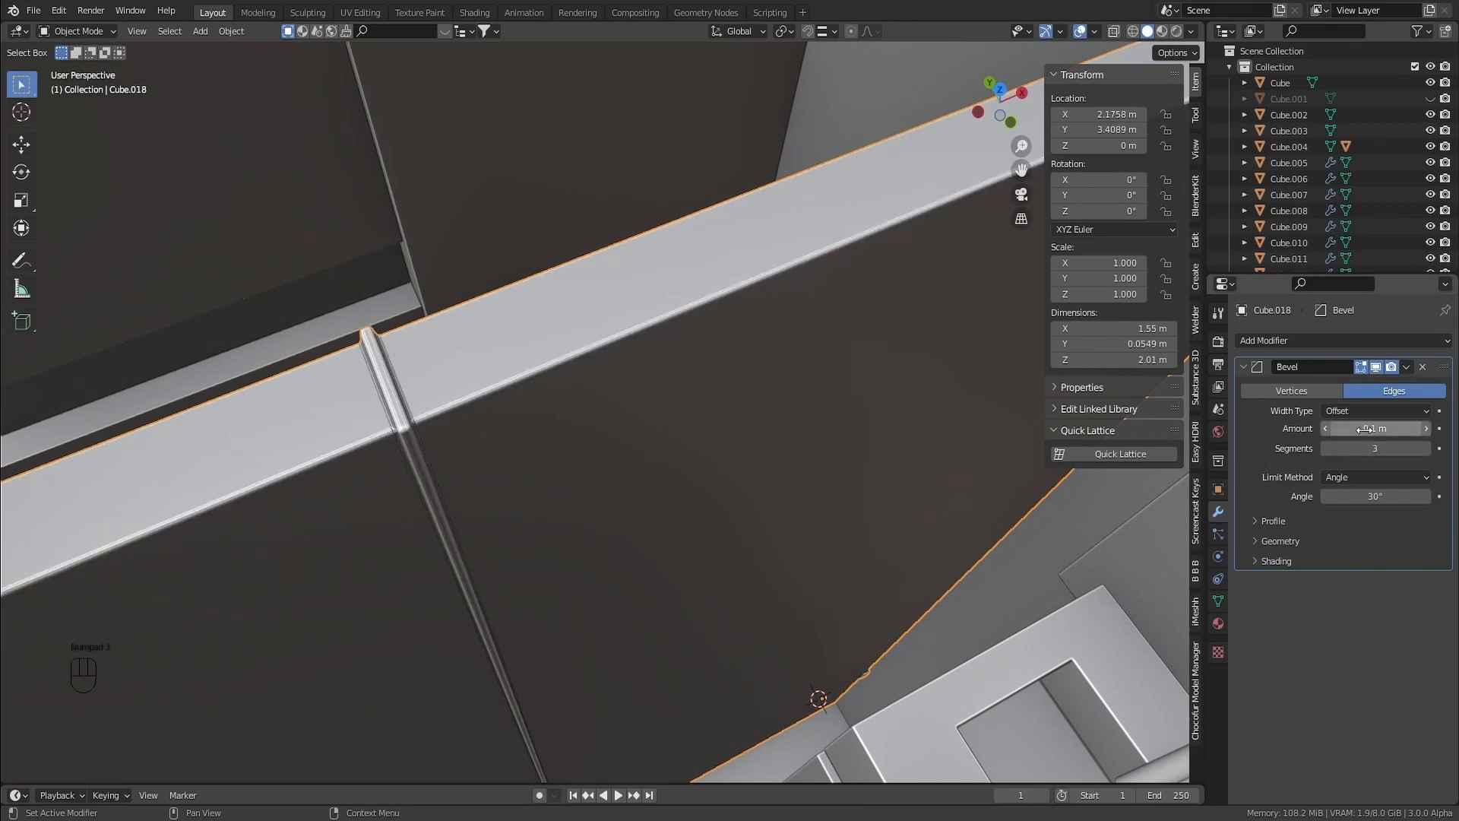
Try a bevel amount of 0.002 m on the shower screen, checking the centre strip and the modifier's geometry options
click(1366, 431)
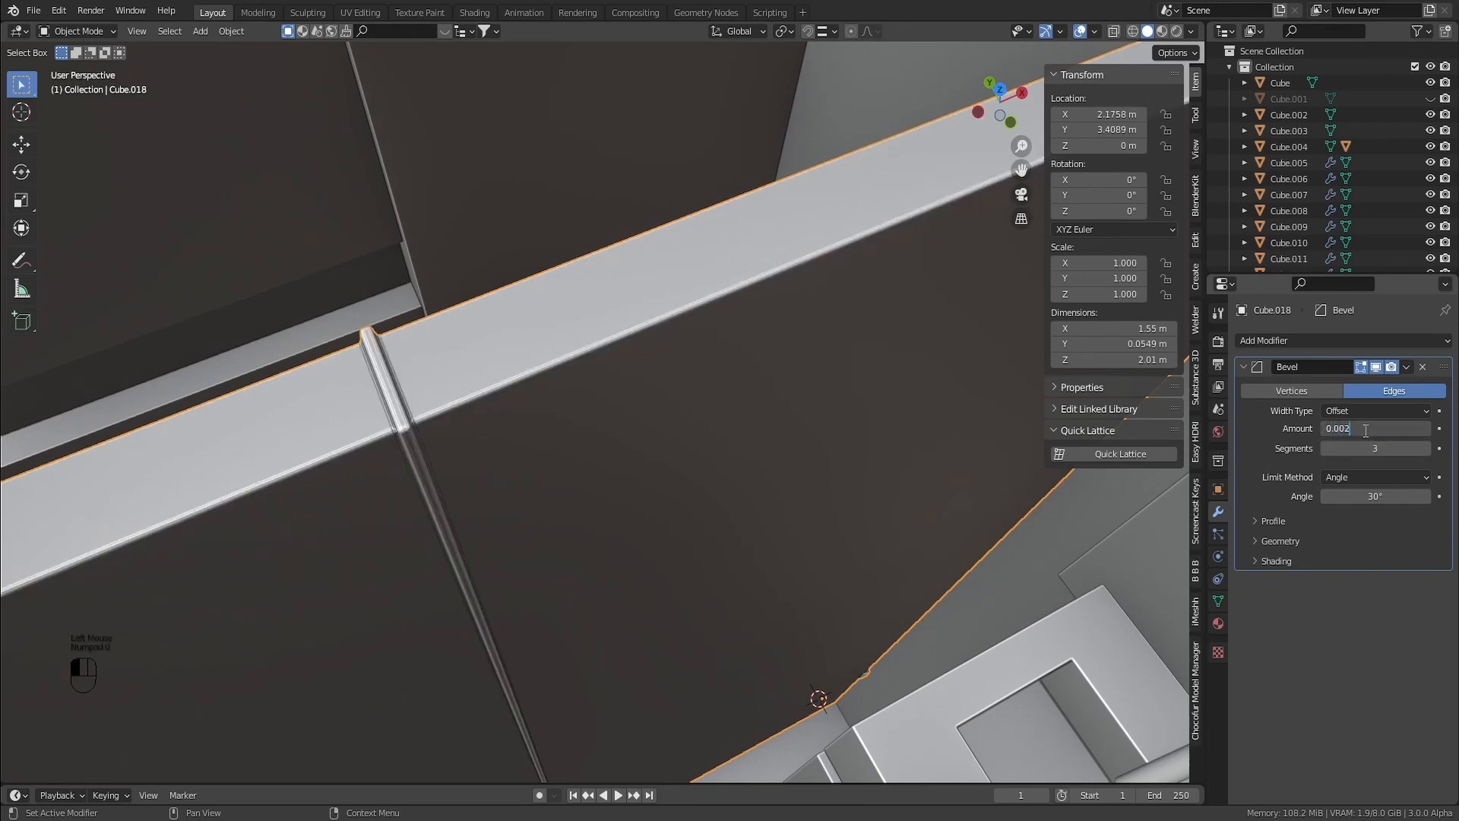
text(0.002)
key(Return)
scroll(846, 382, down, 2)
middle_drag(846, 382, 611, 432)
scroll(596, 373, up, 2)
click(1280, 541)
click(1335, 585)
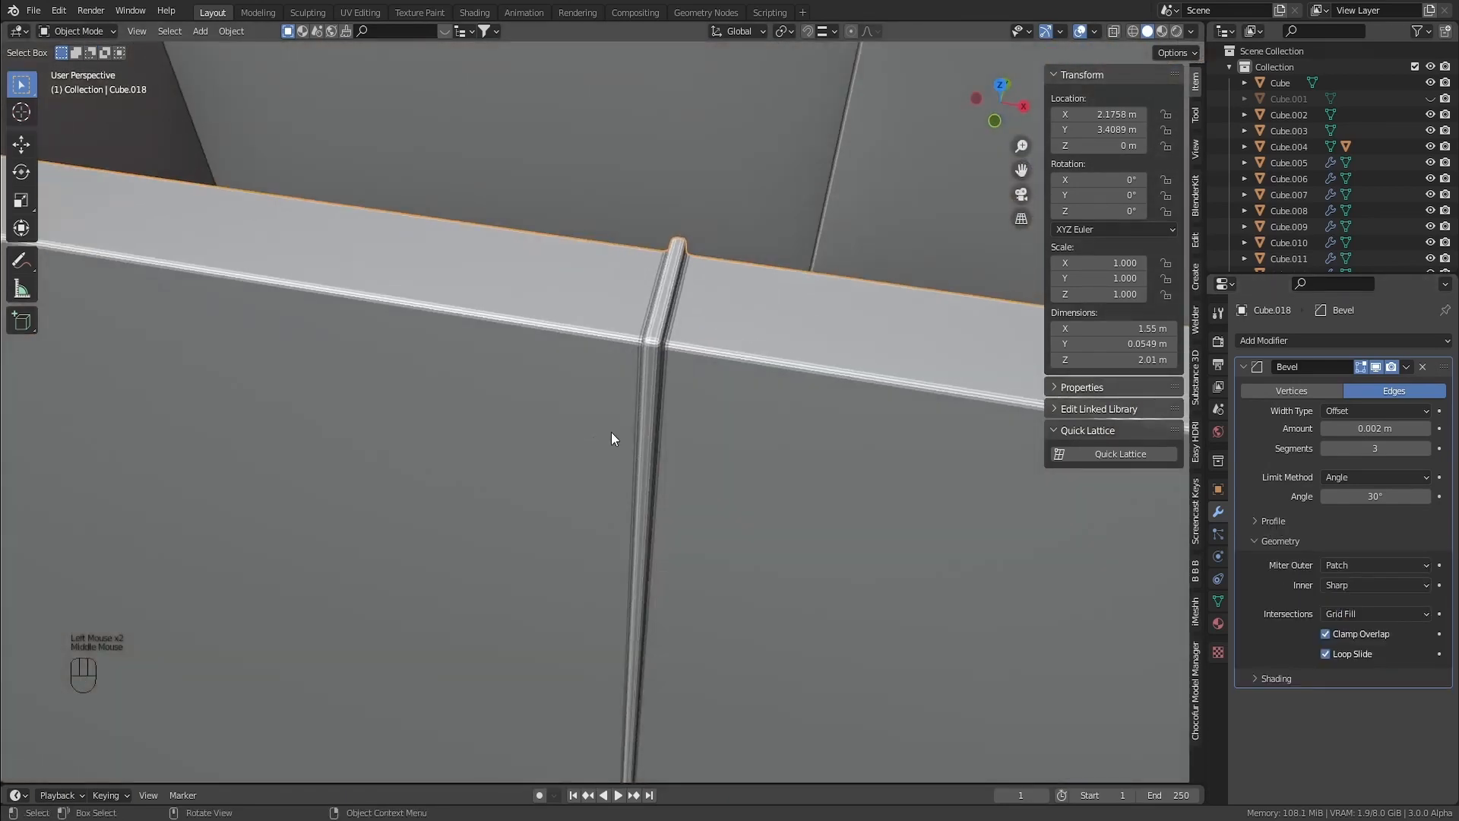
Set the bevel amount to 0.001 m and enable Harden Normals
click(1360, 428)
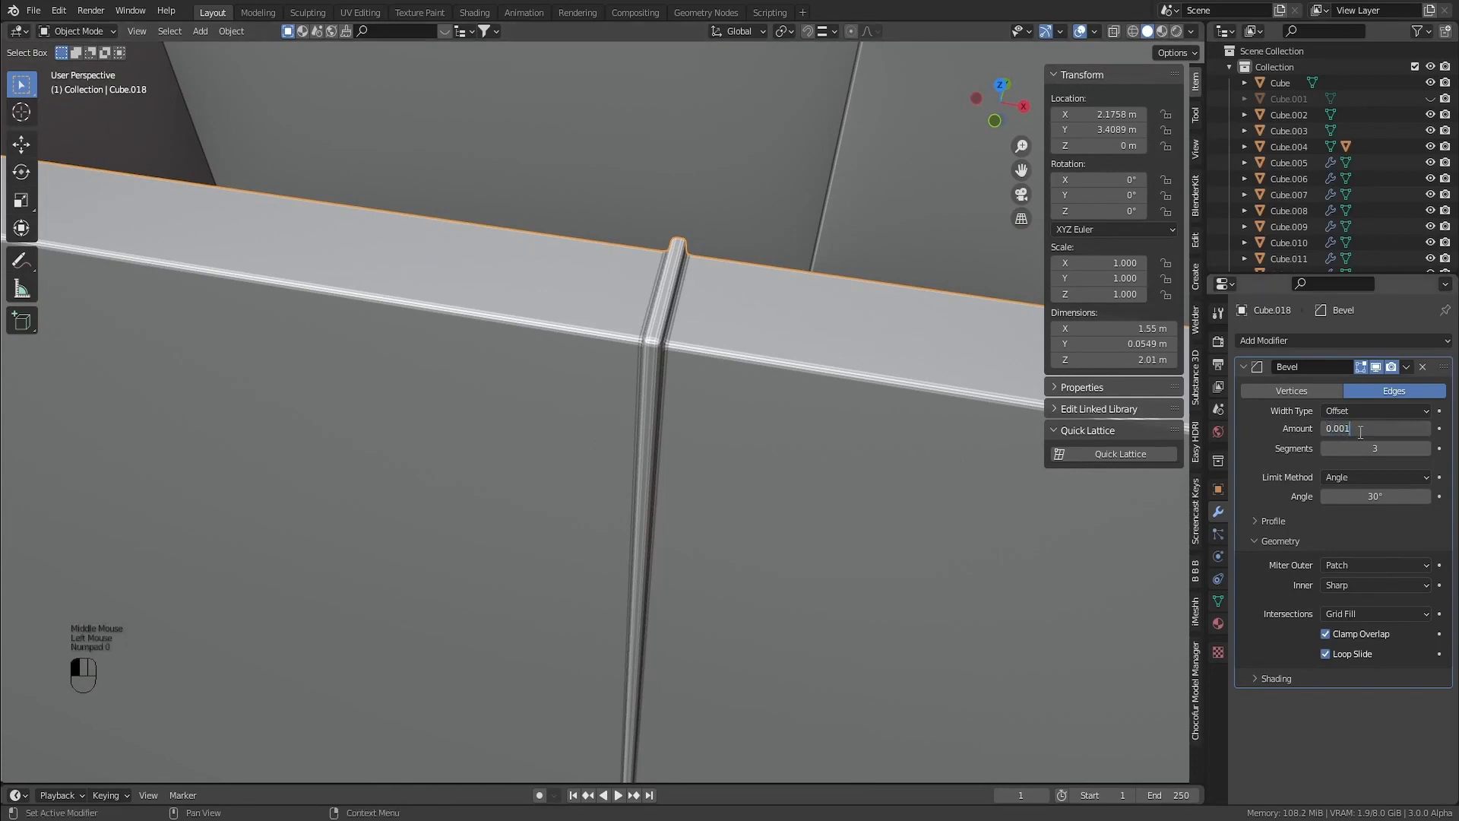
key(Return)
click(1309, 678)
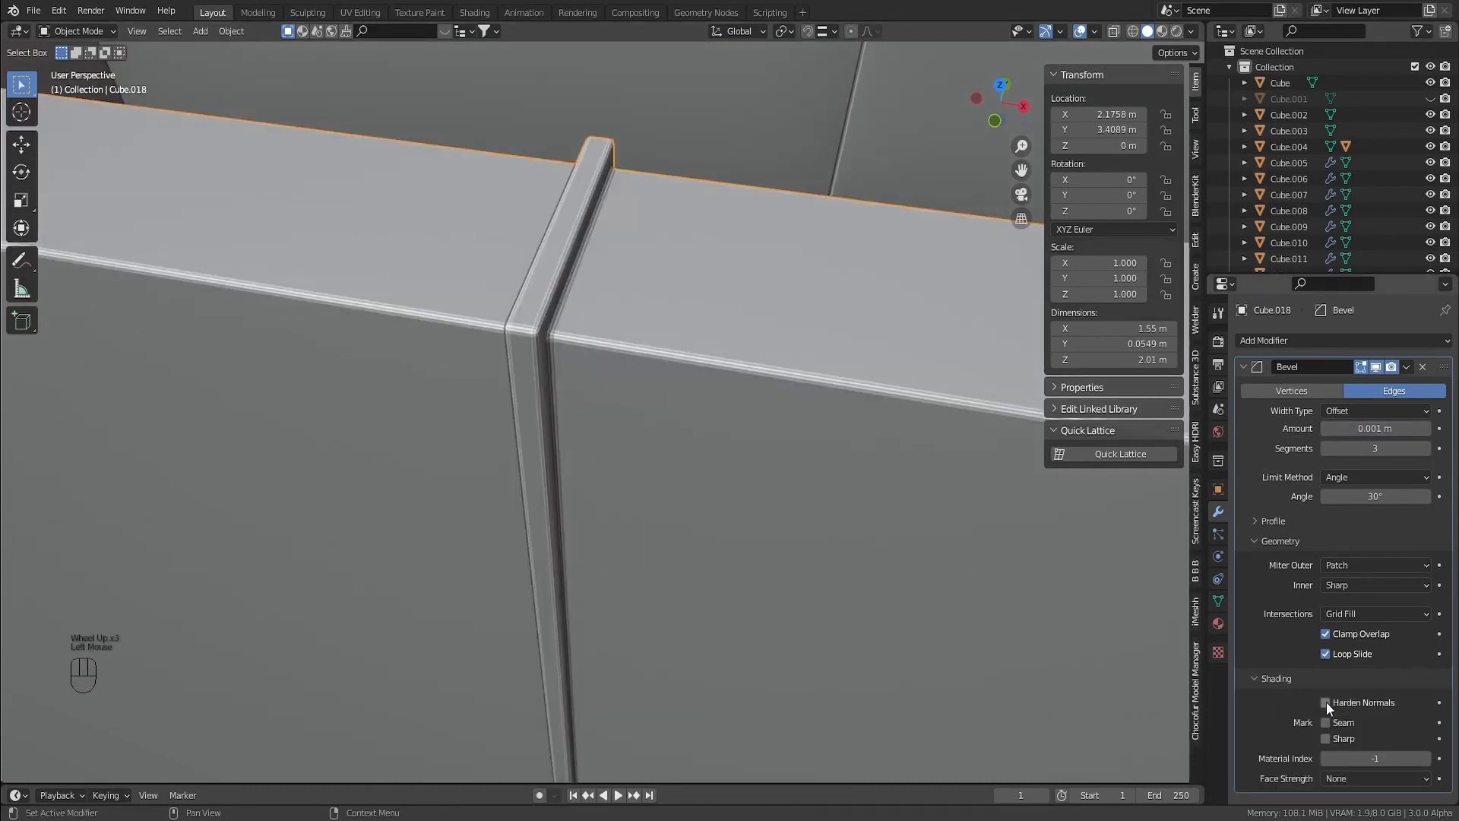
click(1325, 701)
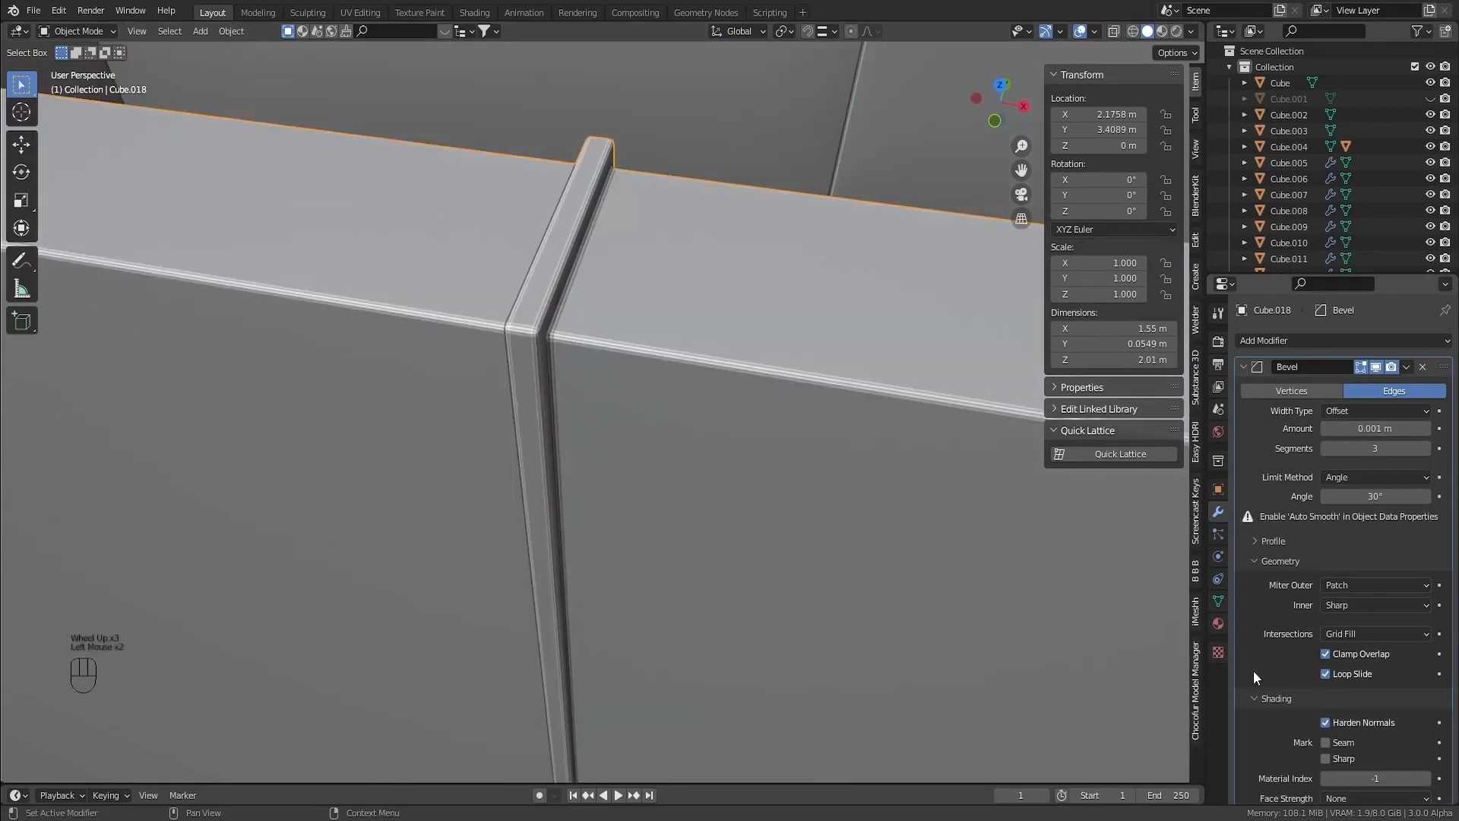
Shade the shower screen smooth with Auto Smooth enabled
right_click(679, 427)
click(681, 412)
key(z)
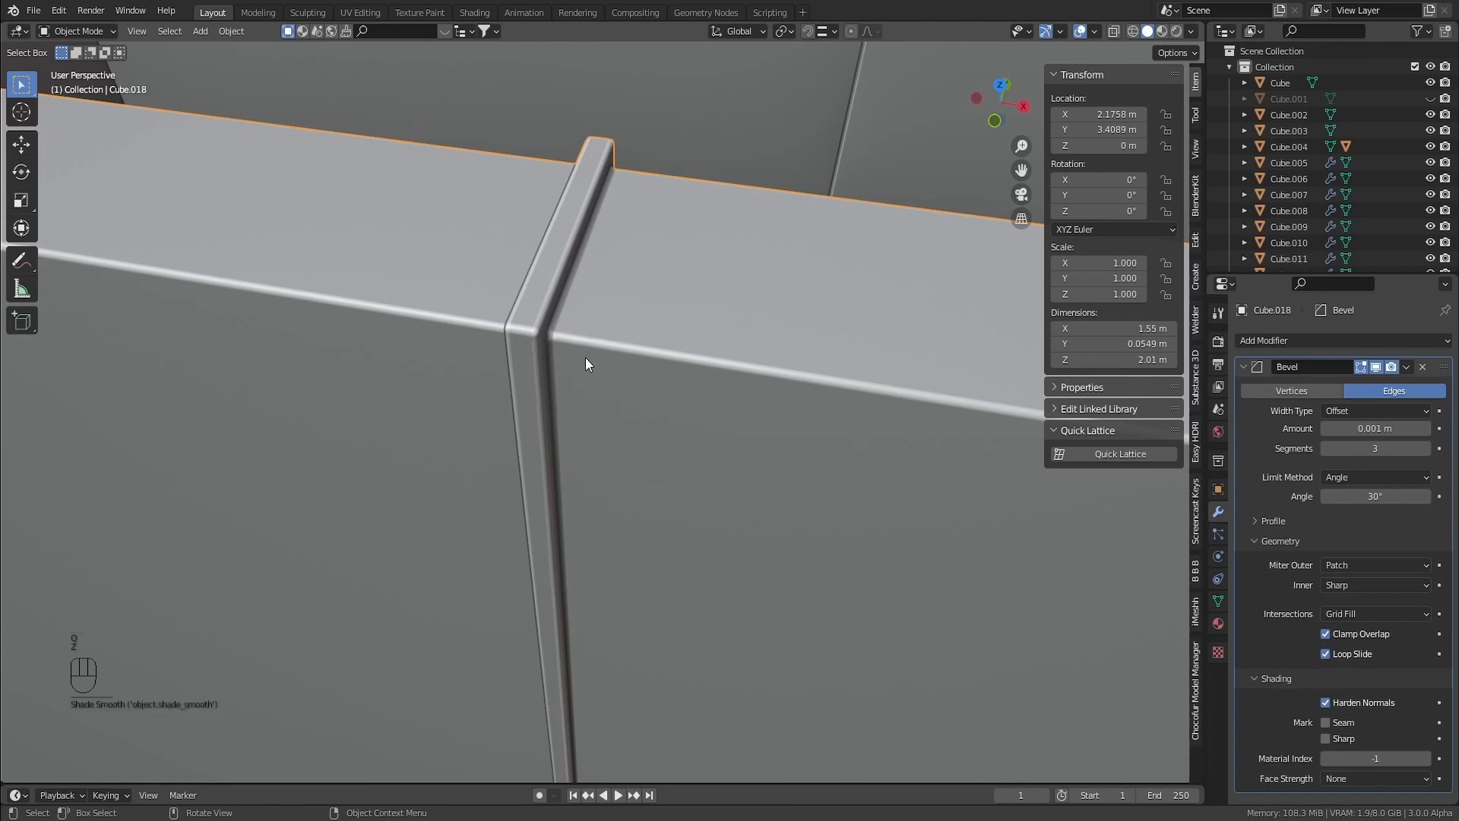
Select the shower screen's top faces in front wireframe view and raise them along Z by about 0.442 m
scroll(605, 468, down, 6)
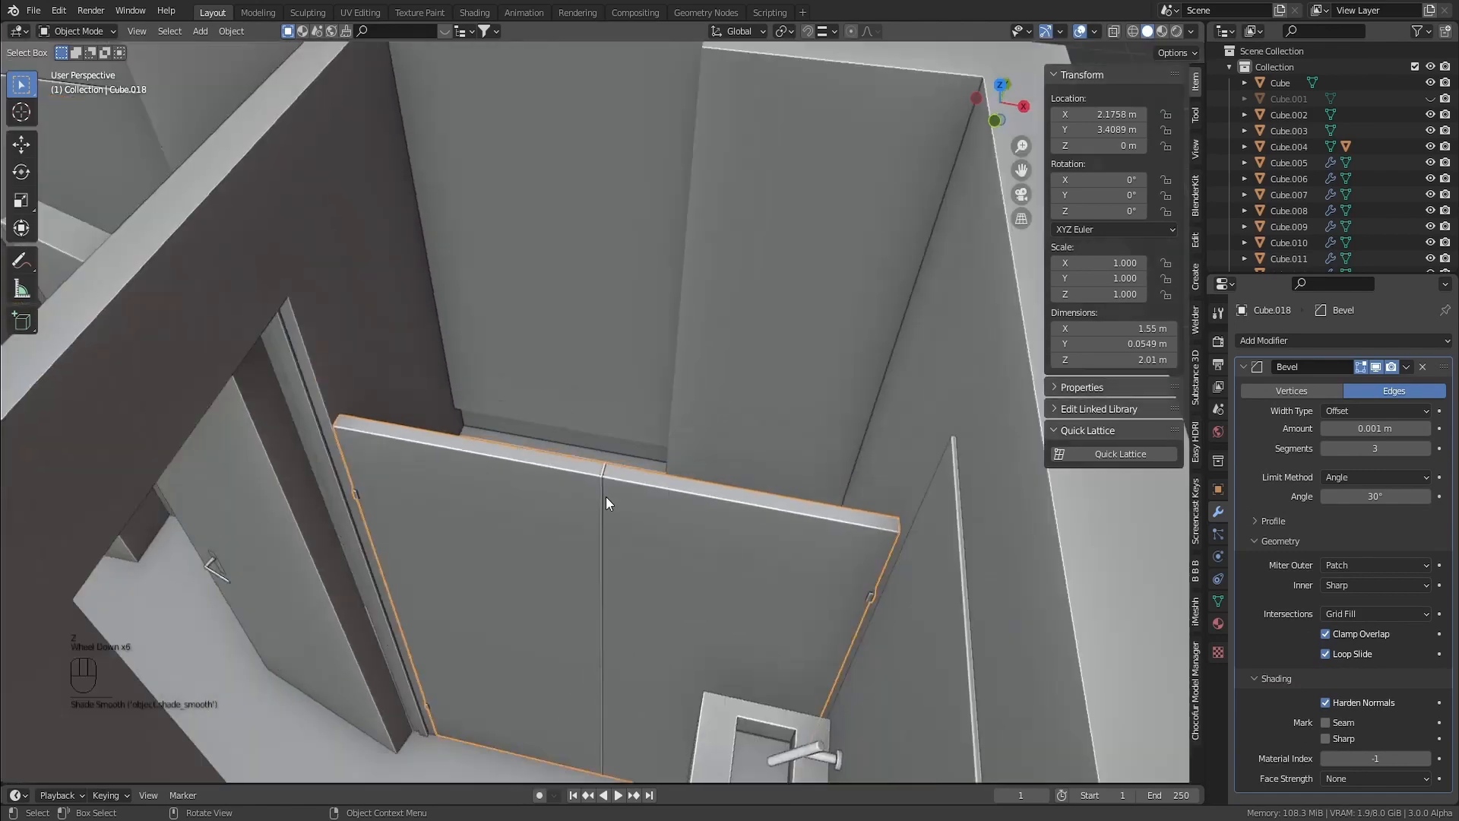
shift+middle_drag(594, 536, 817, 327)
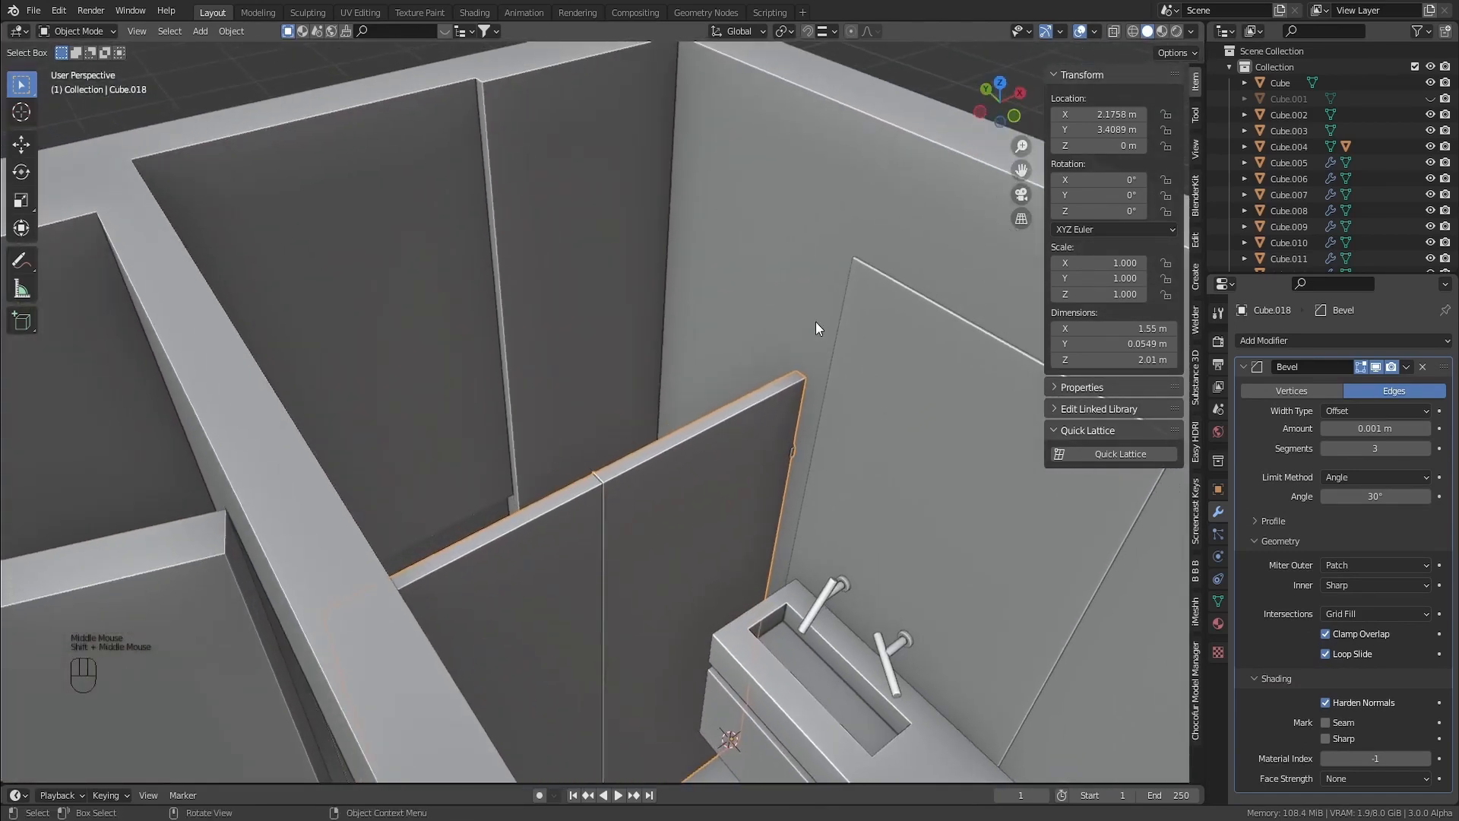
scroll(745, 480, up, 3)
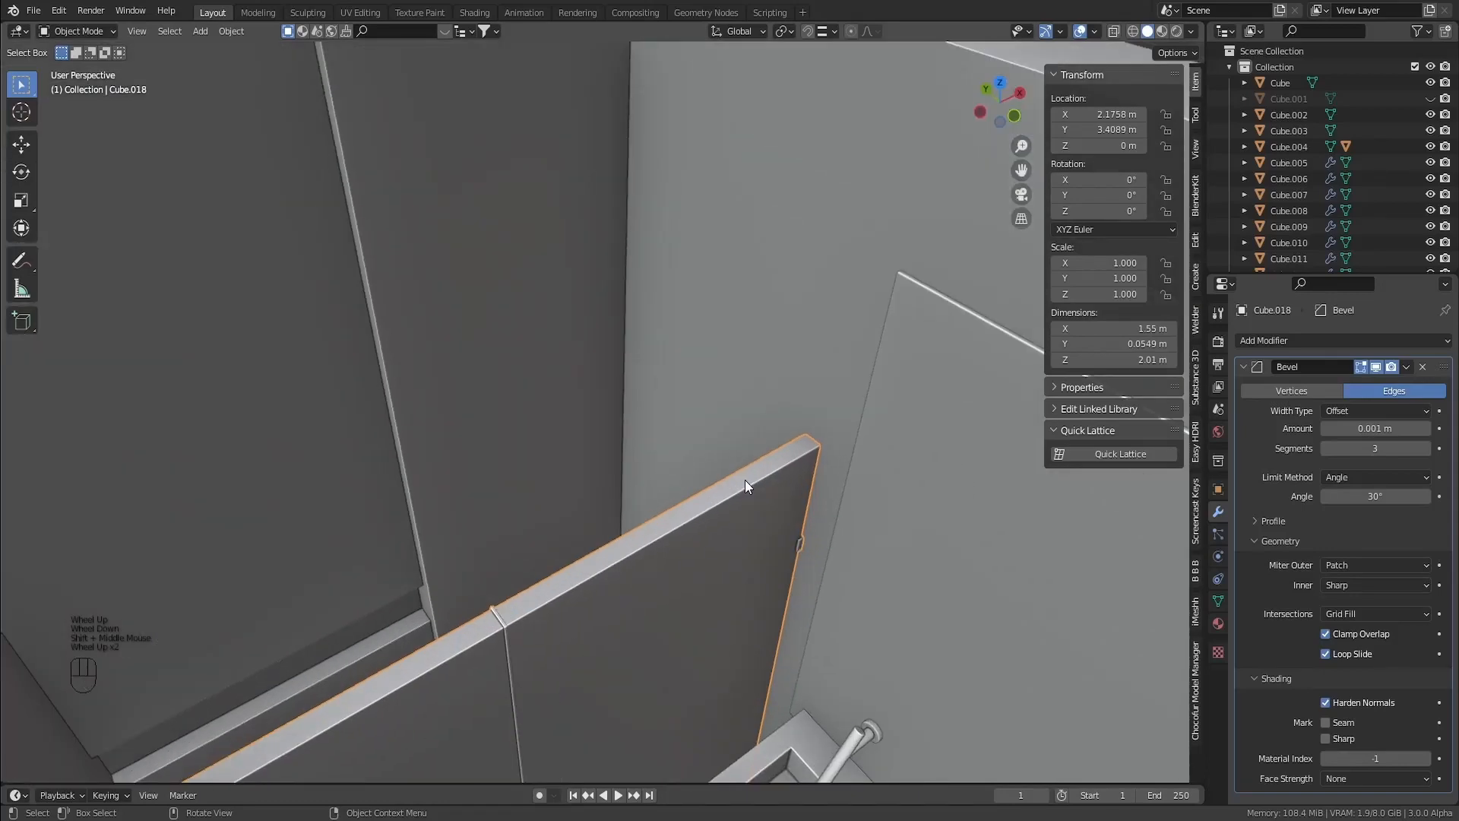
shift+middle_drag(740, 484, 737, 495)
key(Tab)
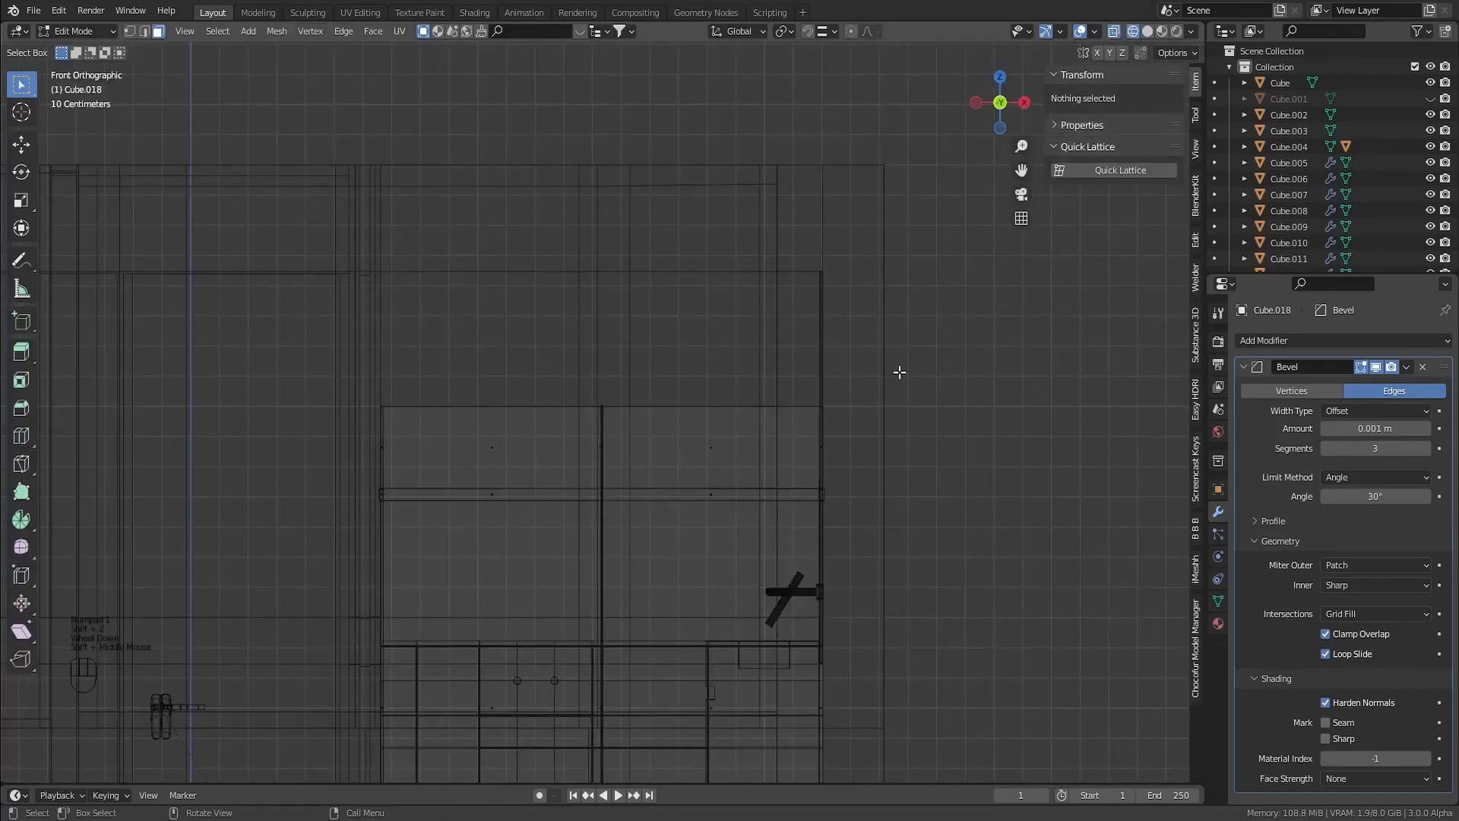
drag(899, 372, 293, 423)
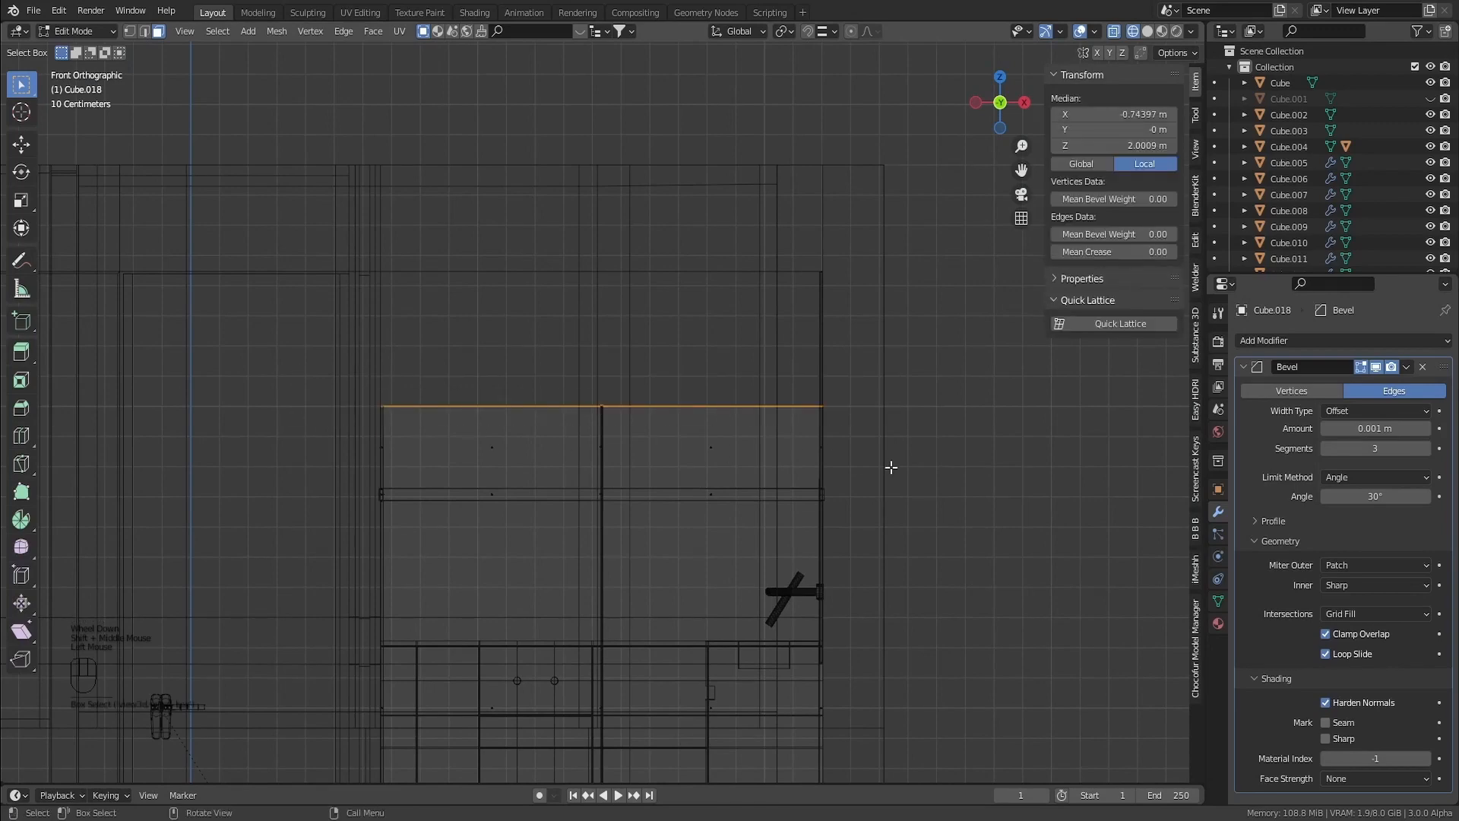
key(g)
key(z)
click(883, 329)
key(shift+z)
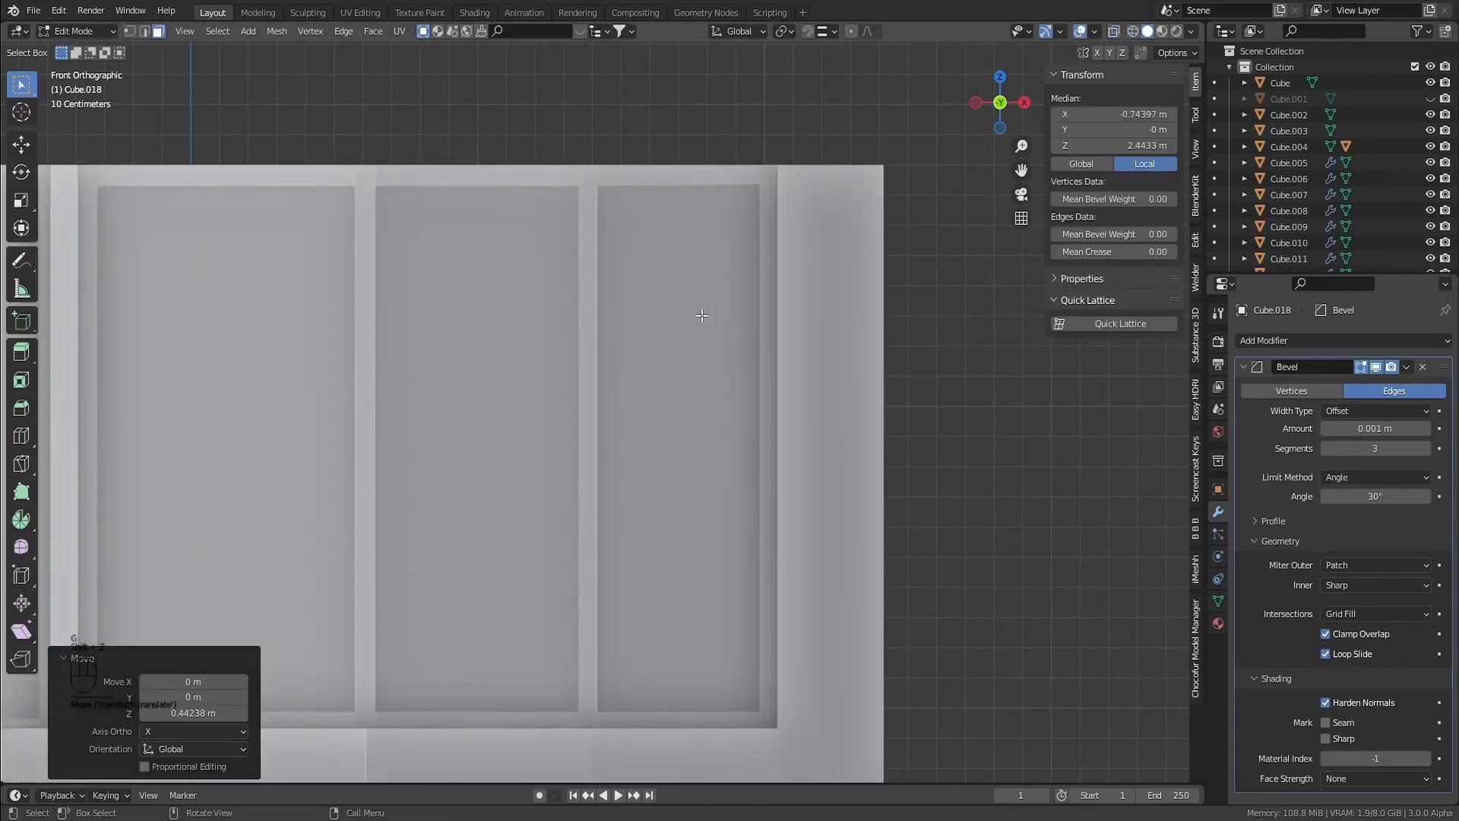
Inspect the raised shower screen's height against the surrounding bathroom walls and leave Edit Mode
middle_drag(702, 316, 646, 236)
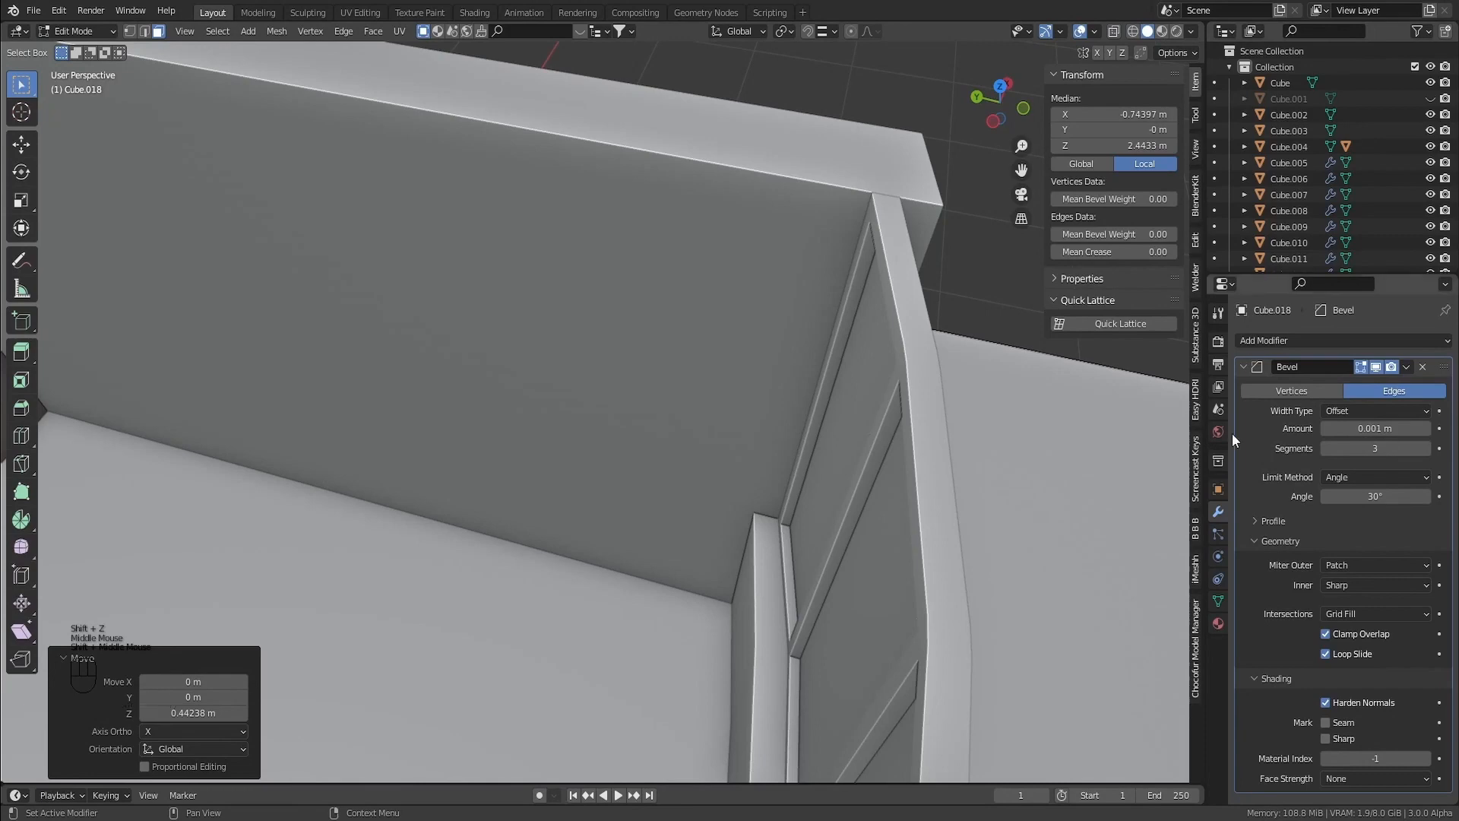
scroll(325, 364, down, 3)
middle_drag(175, 377, 603, 314)
shift+middle_drag(603, 314, 682, 410)
scroll(681, 410, up, 1)
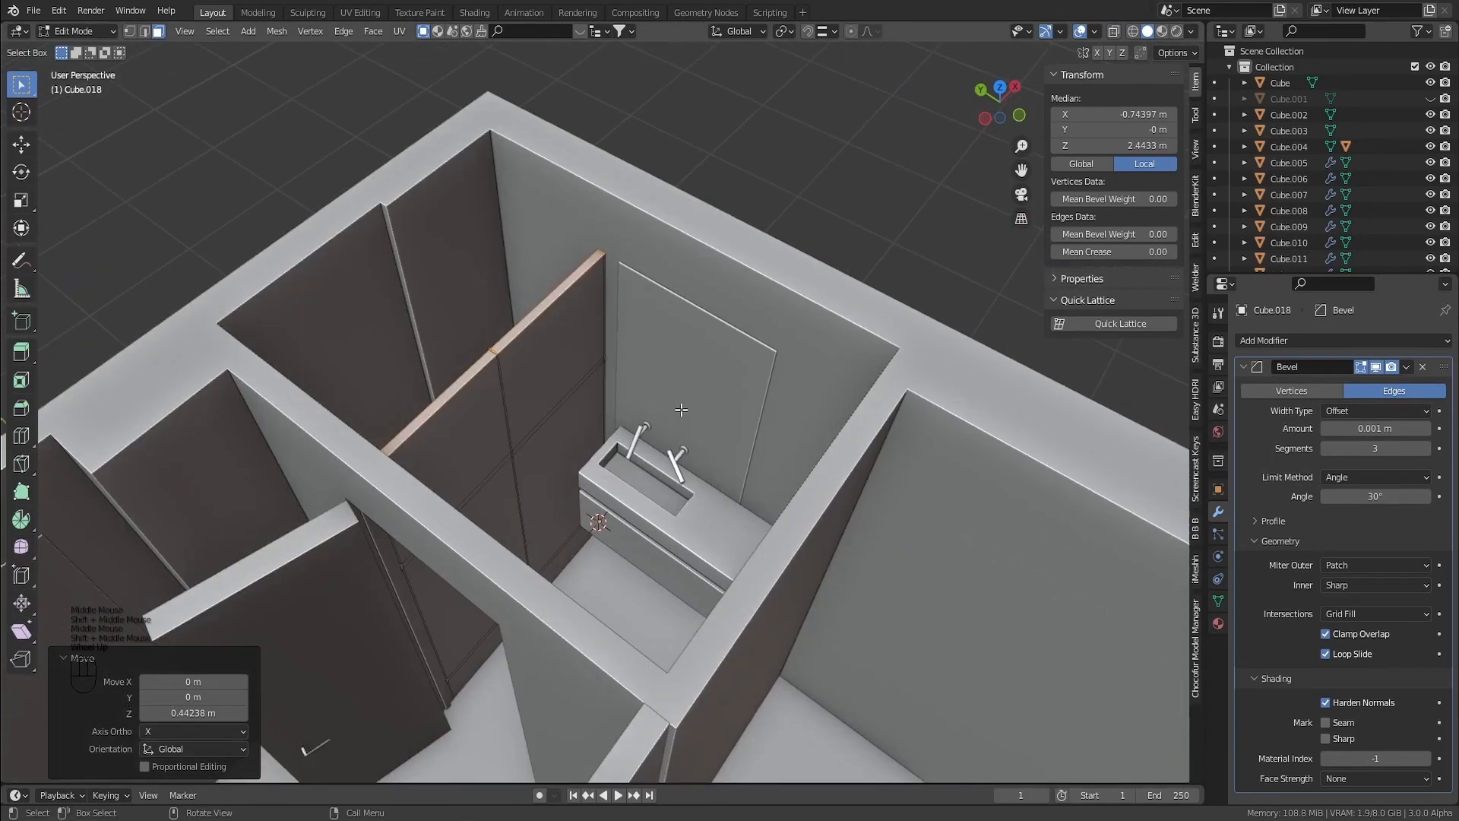
scroll(583, 456, up, 2)
shift+middle_drag(593, 387, 686, 421)
key(Tab)
scroll(649, 527, down, 2)
middle_drag(649, 528, 570, 483)
scroll(569, 468, up, 2)
scroll(567, 488, up, 2)
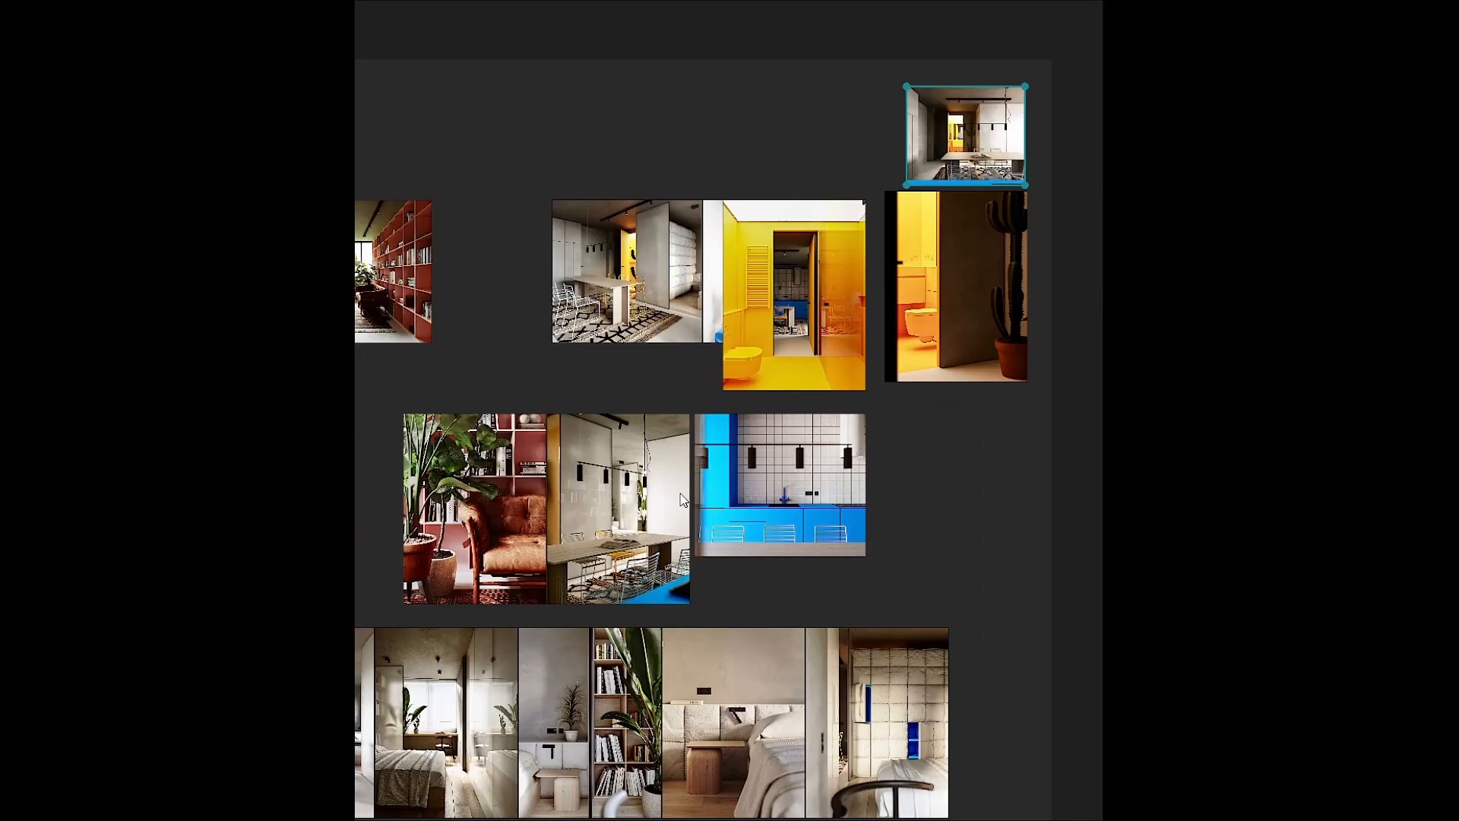
Switch to the reference board and examine the photos of the bedroom, its cushioned wall and the glass partition
middle_drag(595, 679, 722, 470)
scroll(567, 507, up, 3)
scroll(728, 545, down, 2)
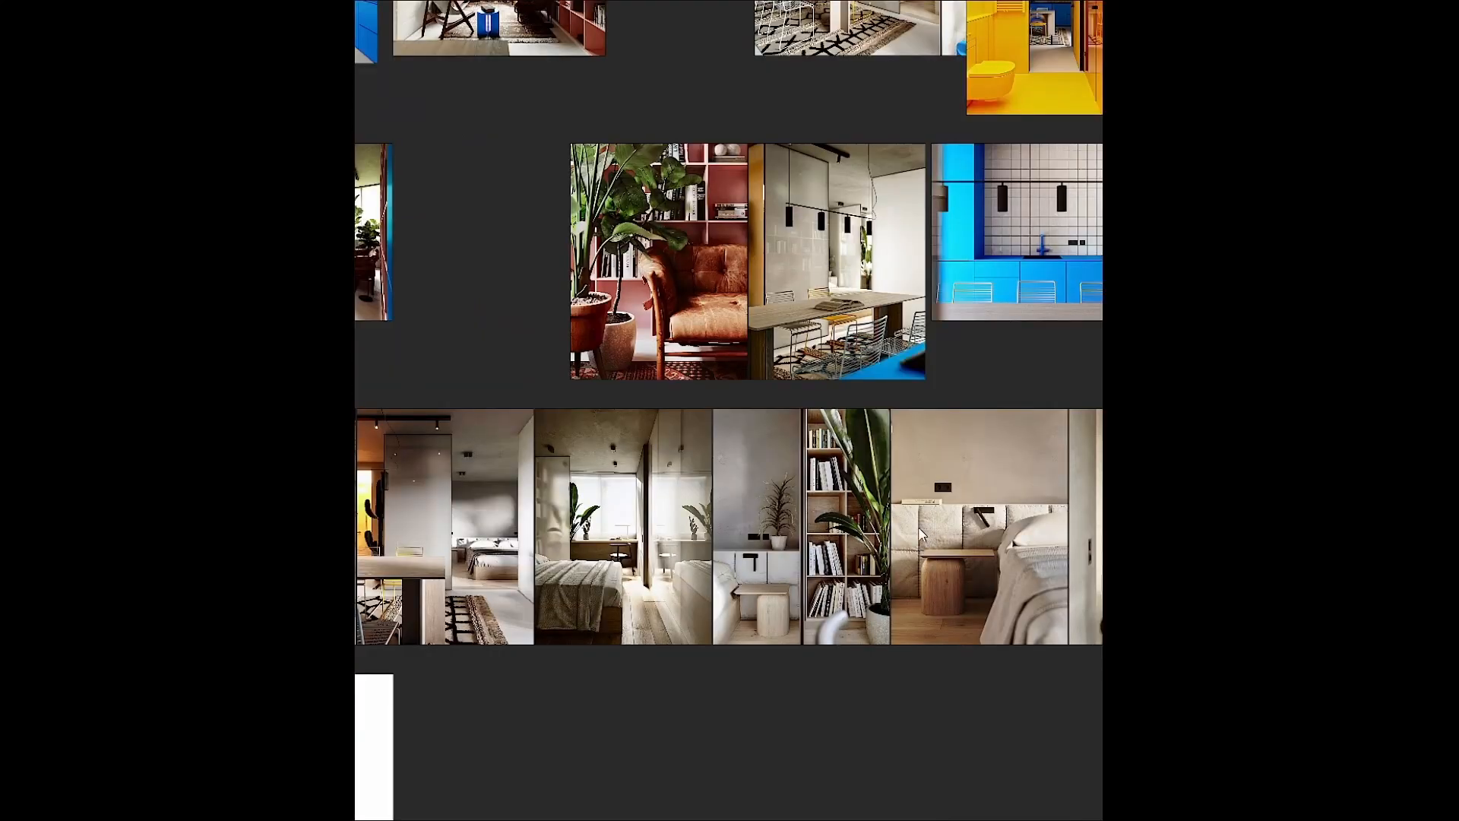
scroll(519, 511, down, 4)
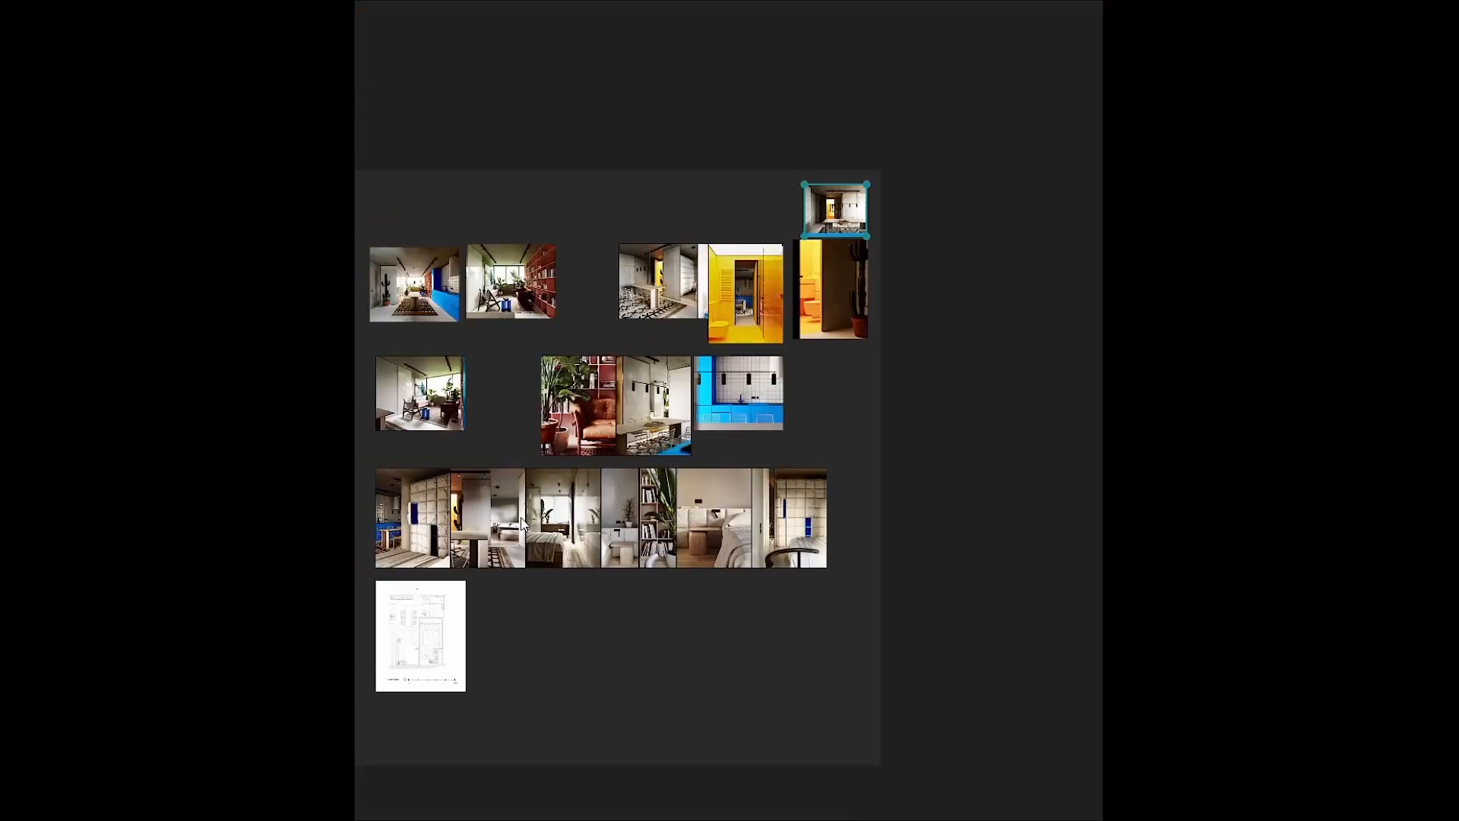
middle_drag(495, 559, 646, 561)
scroll(582, 541, up, 7)
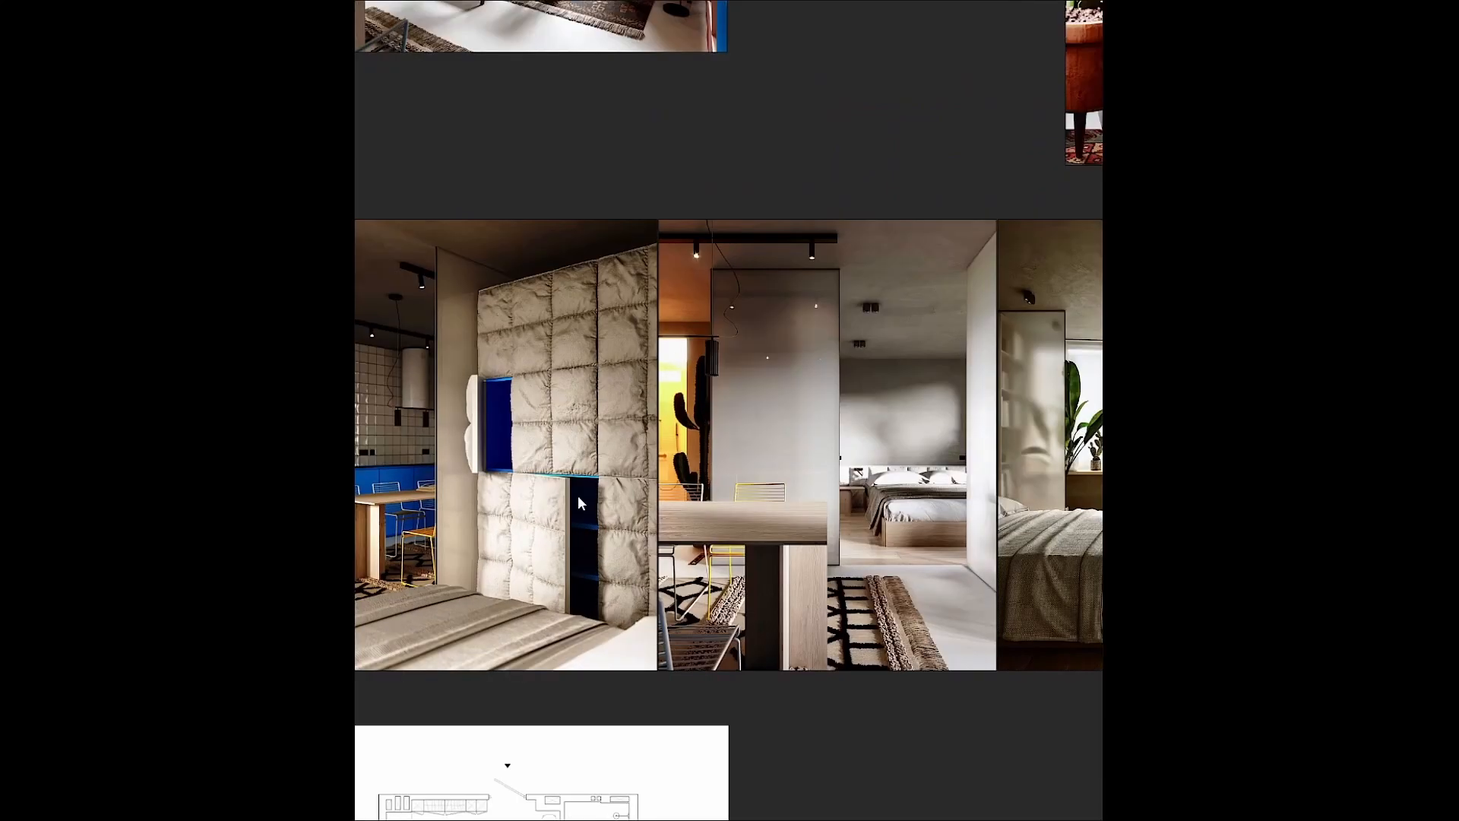